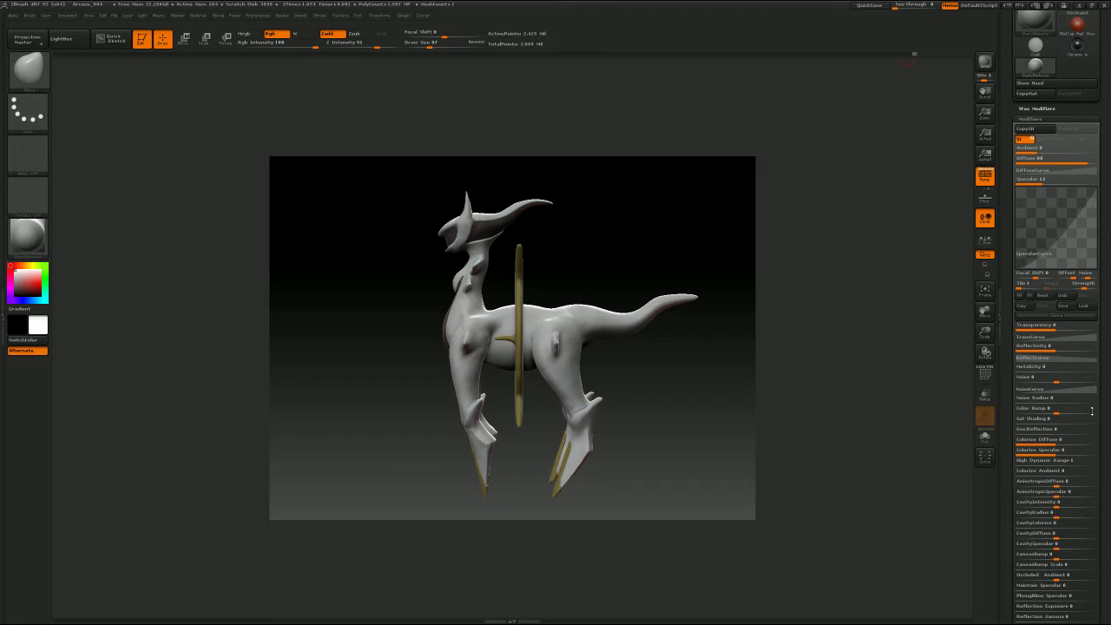
Step: Make the gold ring around the creature's body the active subtool and choose the Pinch brush for it
left_click_drag(701, 358, 626, 371)
left_click_drag(556, 278, 610, 478)
left_click(526, 347, "alt")
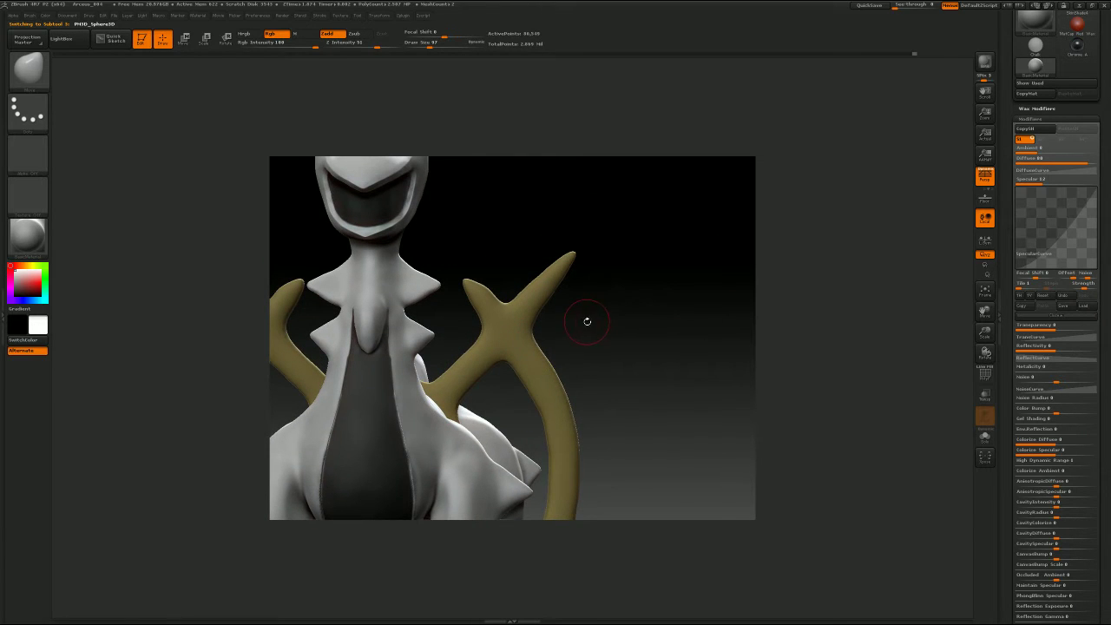
key("b")
key("p")
key("i")
key("s")
Step: Pinch the edges along the gold ring's outer band beside the creature's body
mouse_move(562, 308)
left_mouse_down()
mouse_move(551, 309)
mouse_move(580, 313)
mouse_move(527, 305)
left_mouse_up()
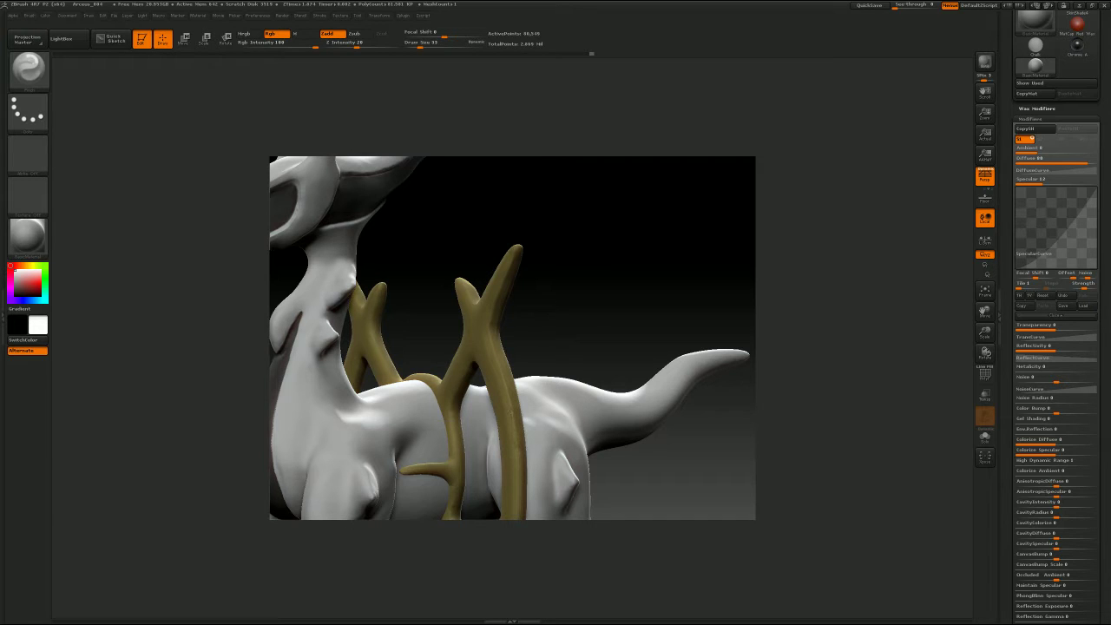
left_click_drag(645, 350, 621, 231)
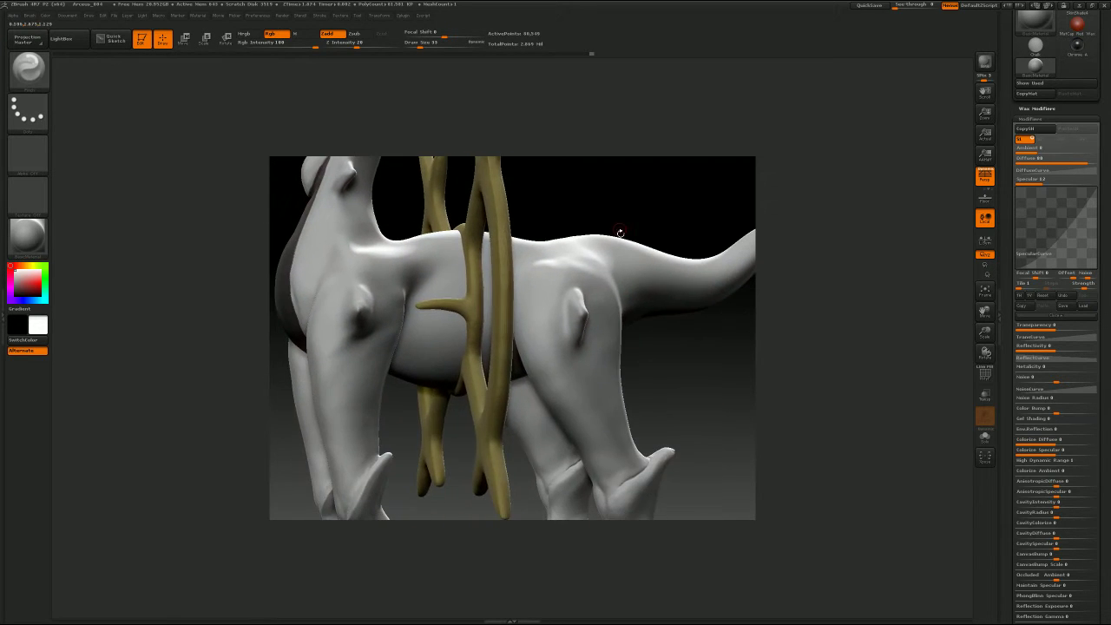
left_click_drag(675, 365, 679, 360)
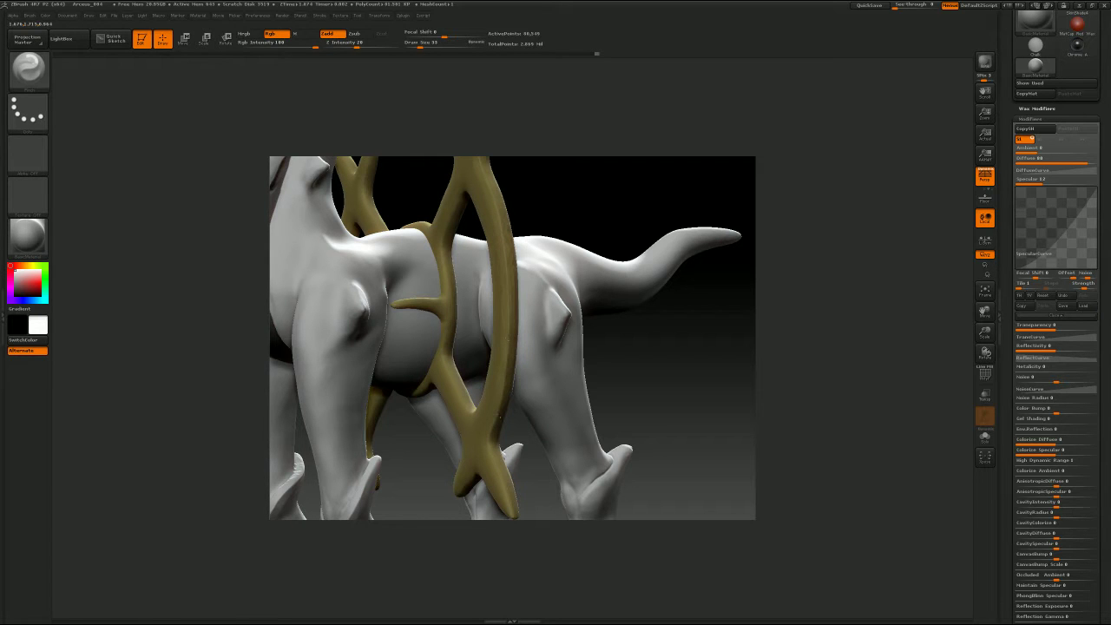
left_click_drag(633, 380, 690, 286)
Step: Turn on transparency for the inactive subtools and sharpen the edges of the ring's lower fork
left_click(985, 395)
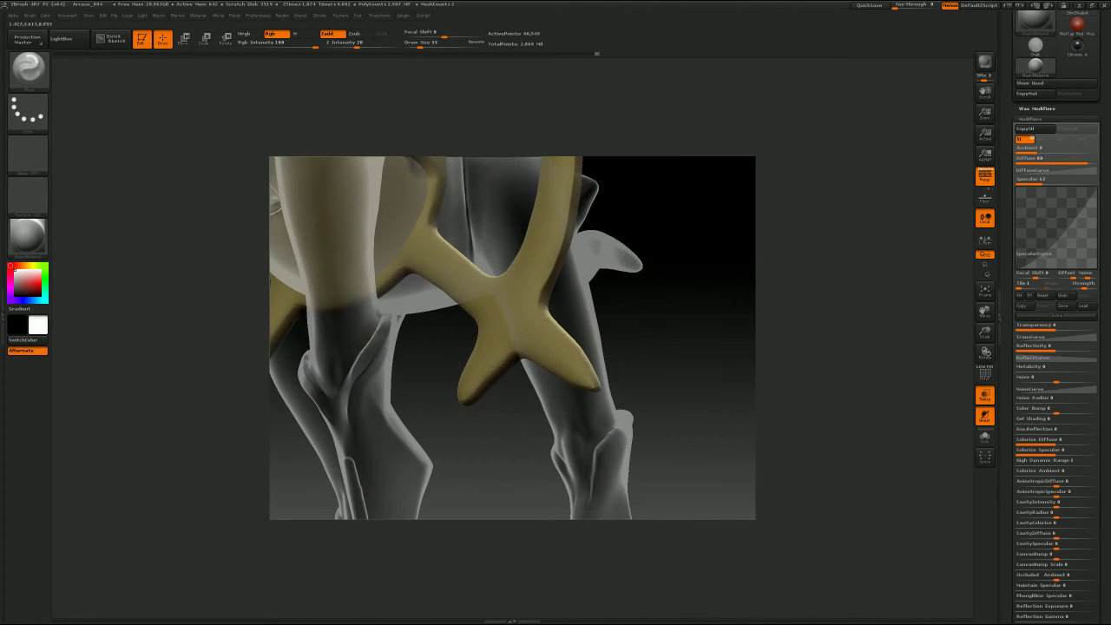
left_click_drag(588, 370, 562, 325, "shift")
left_click_drag(663, 347, 668, 308)
left_click(526, 316, "alt")
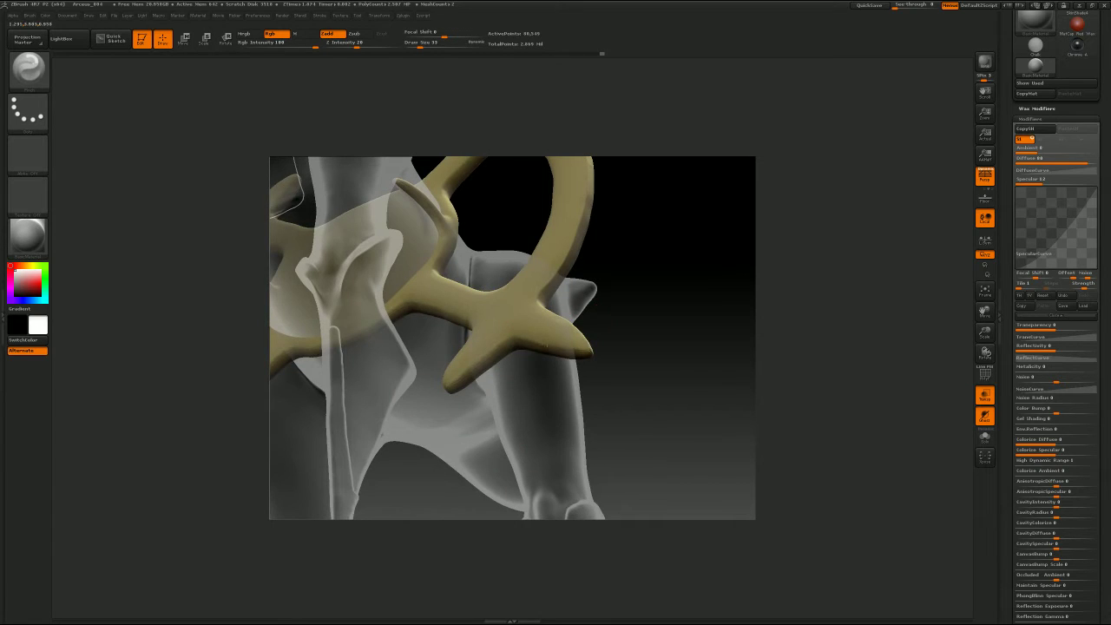
left_click(584, 349, "alt")
left_click_drag(664, 334, 453, 310)
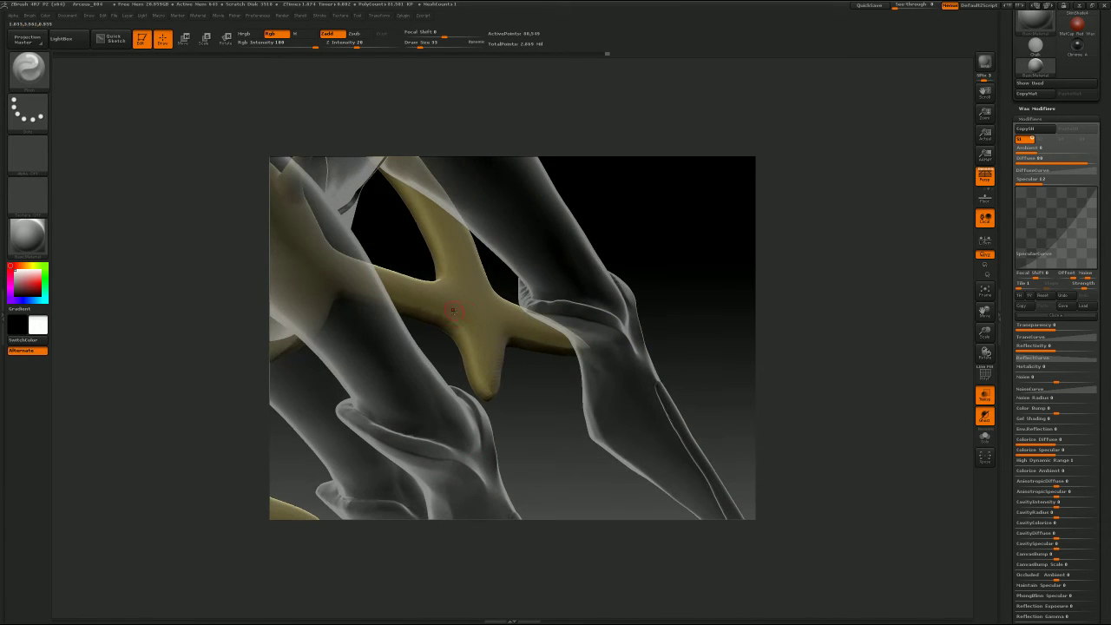
Step: Continue pinching the edges where the ring's lower fork joins its outer band, behind the creature's legs
left_click(453, 310, "alt")
mouse_move(497, 396)
left_mouse_down()
mouse_move(613, 335)
mouse_move(676, 335)
mouse_move(635, 330)
mouse_move(645, 340)
mouse_move(677, 325)
mouse_move(629, 333)
mouse_move(672, 337)
mouse_move(687, 325)
mouse_move(638, 298)
mouse_move(638, 345)
mouse_move(620, 346)
mouse_move(640, 350)
mouse_move(640, 328)
mouse_move(627, 361)
mouse_move(738, 334)
mouse_move(783, 304)
left_mouse_up()
key("ctrl")
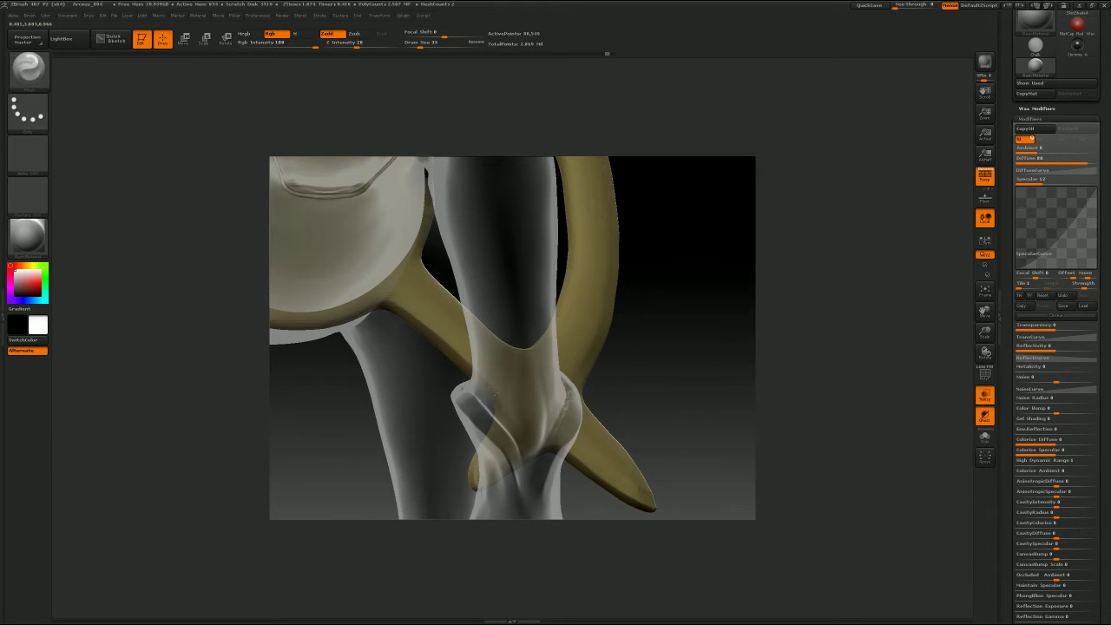
left_click_drag(633, 369, 749, 407)
left_click_drag(686, 330, 666, 390)
left_click_drag(671, 350, 652, 335)
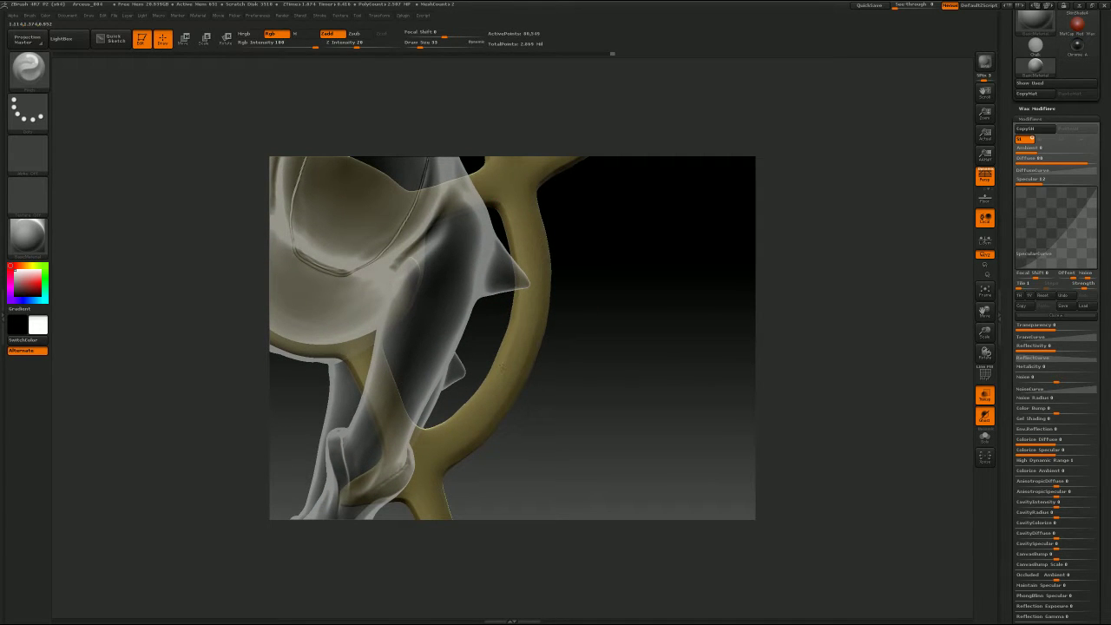
left_click_drag(601, 371, 659, 354)
left_click_drag(564, 378, 610, 370)
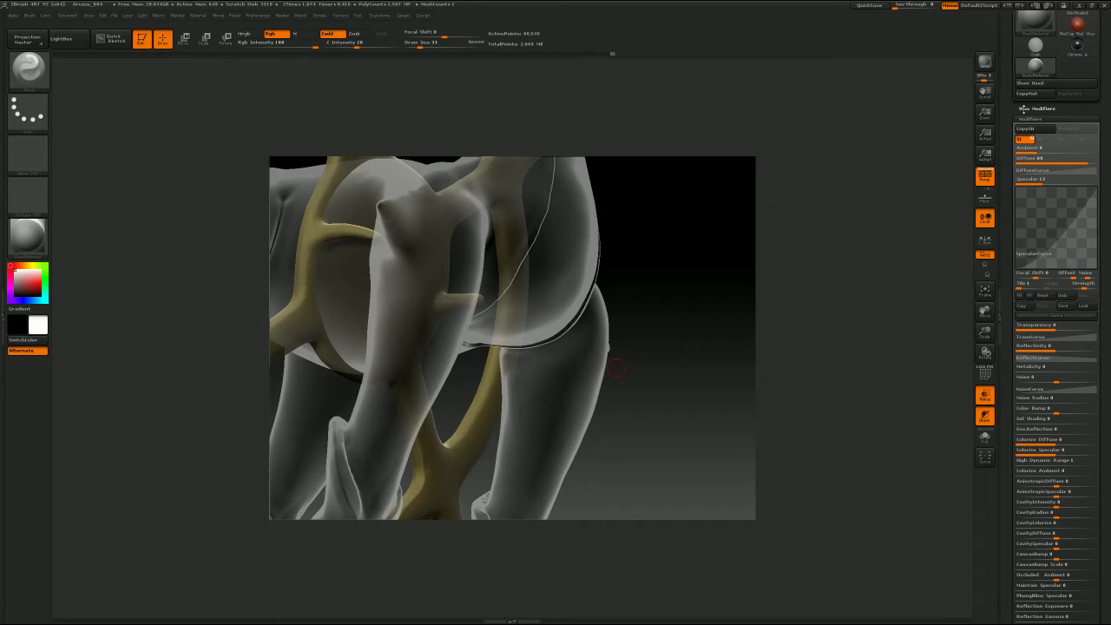
Step: Bring up the subtool list and hide the two body subtools, leaving only the gold ring displayed
left_click_drag(1011, 122, 1012, 182)
mouse_move(1012, 231)
left_mouse_down()
mouse_move(1012, 186)
mouse_move(1012, 231)
left_mouse_up()
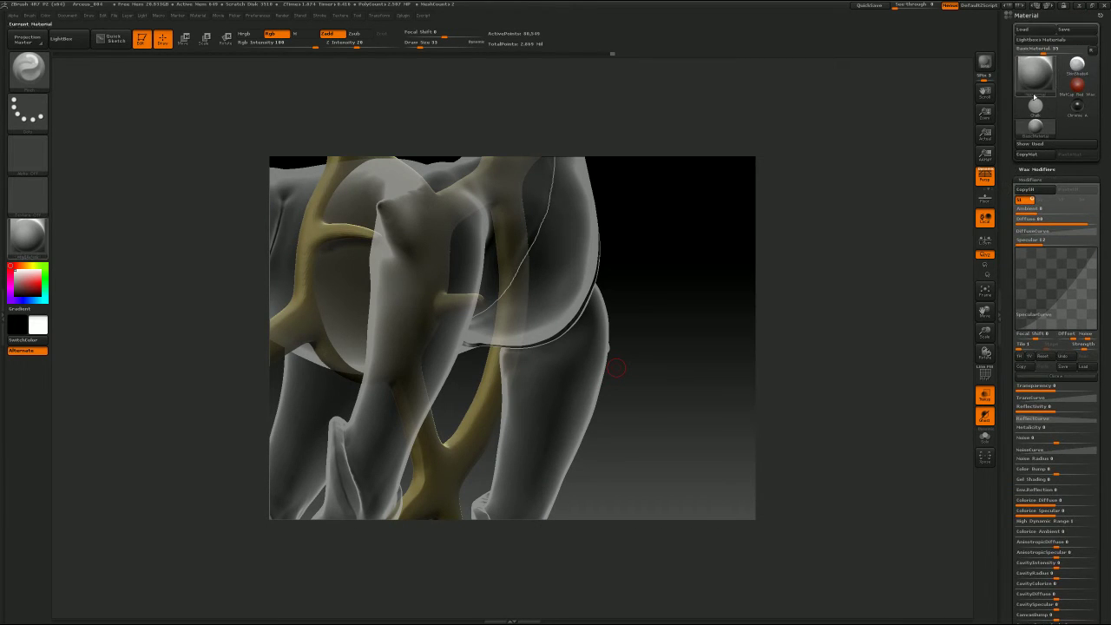
left_click(1033, 15)
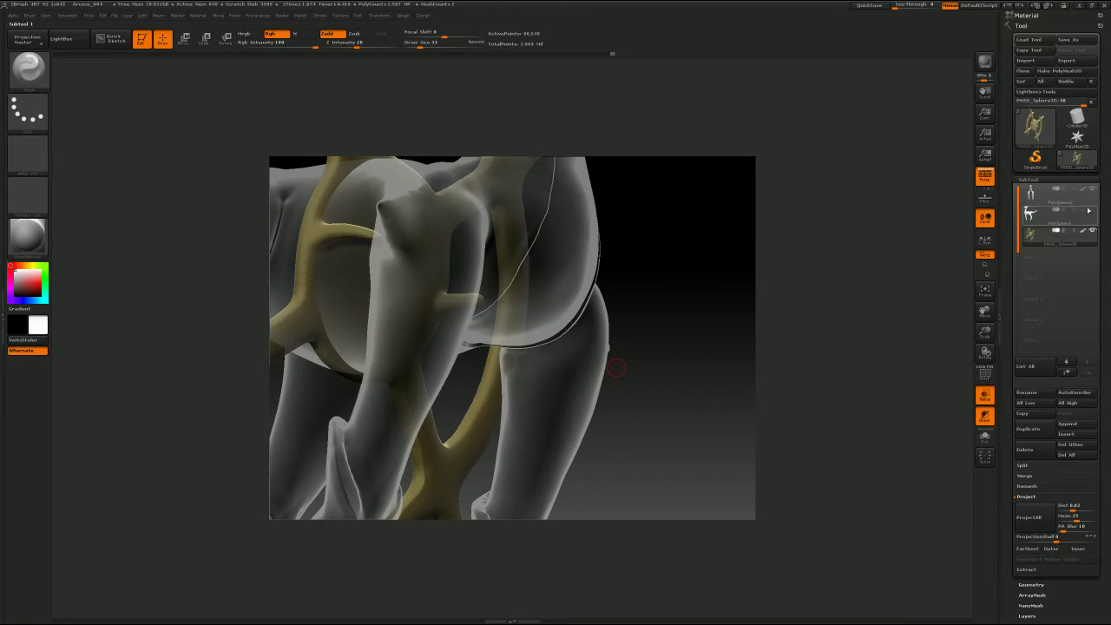
left_click_drag(1093, 211, 1095, 193)
Step: Adjust the brush size and pinch the edges of the ring's outer band and lower prongs
left_click_drag(666, 344, 547, 291)
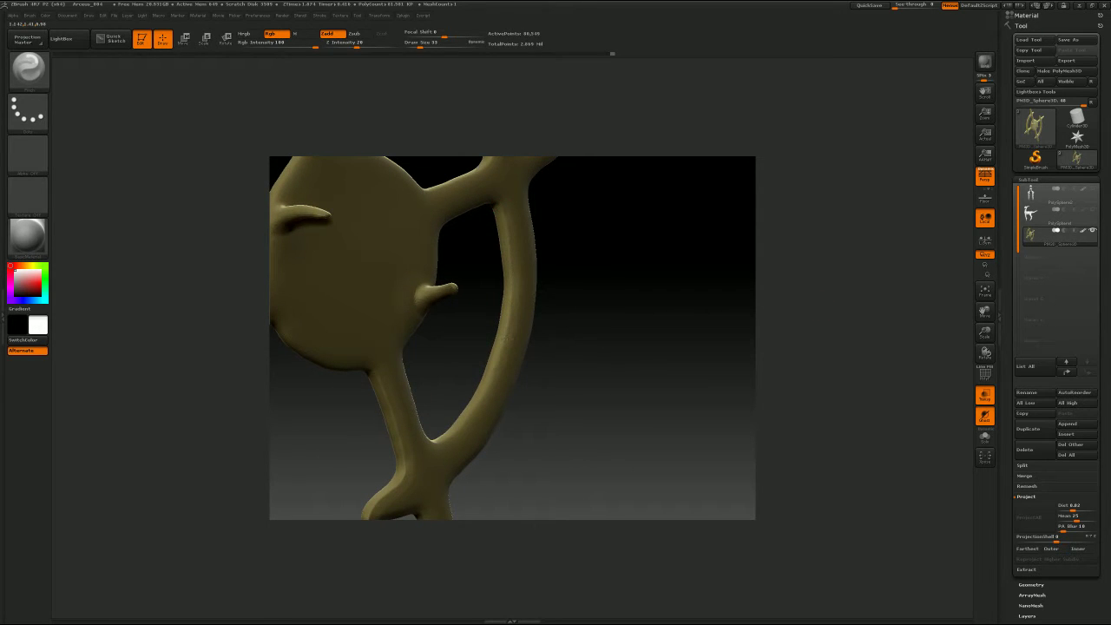
left_click_drag(586, 355, 612, 340)
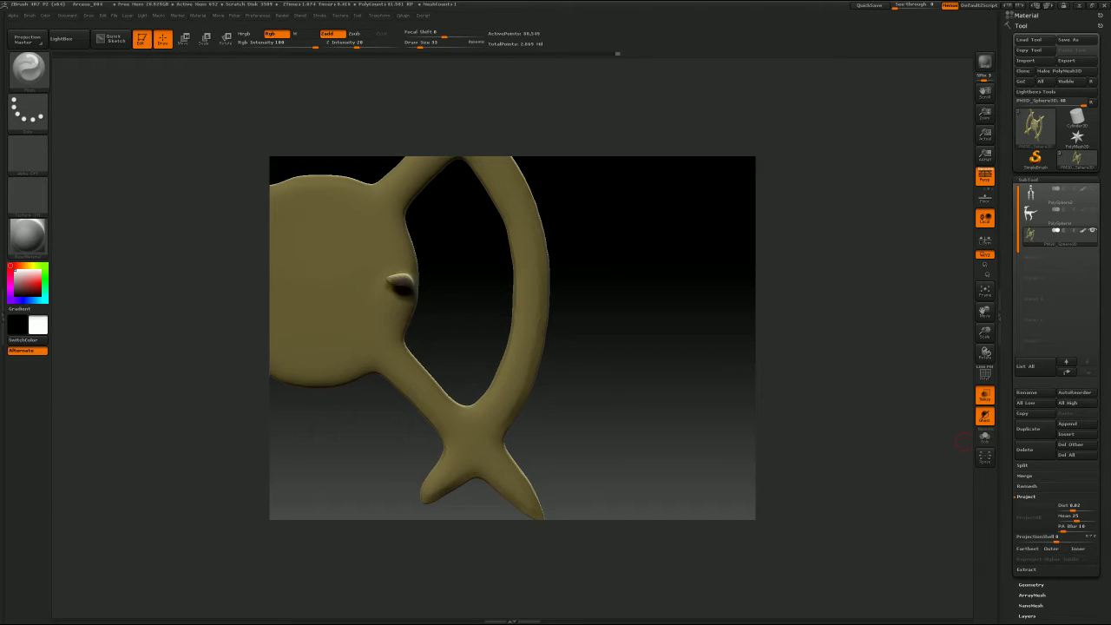
left_click_drag(596, 273, 575, 308, "alt")
key("s")
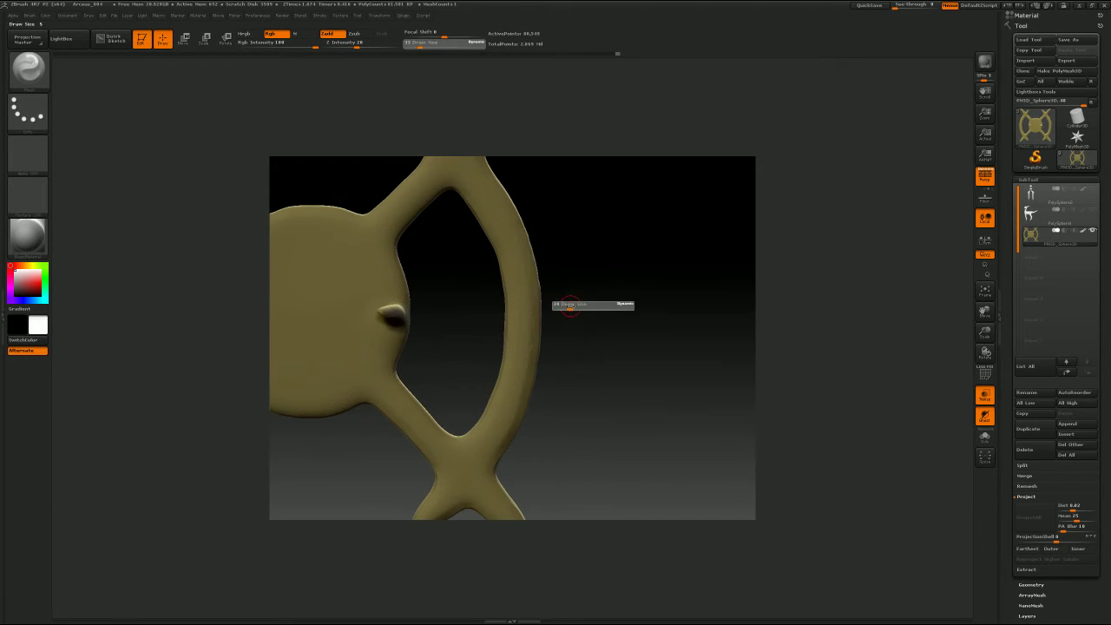
left_click(573, 308)
key("shift")
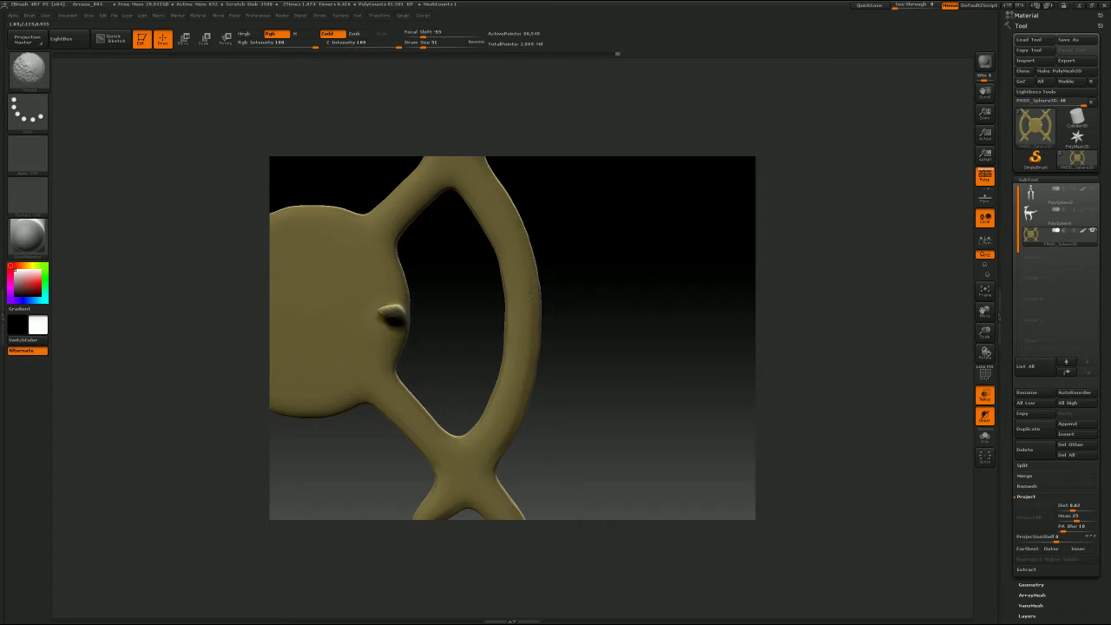
left_click_drag(581, 342, 573, 301, "alt")
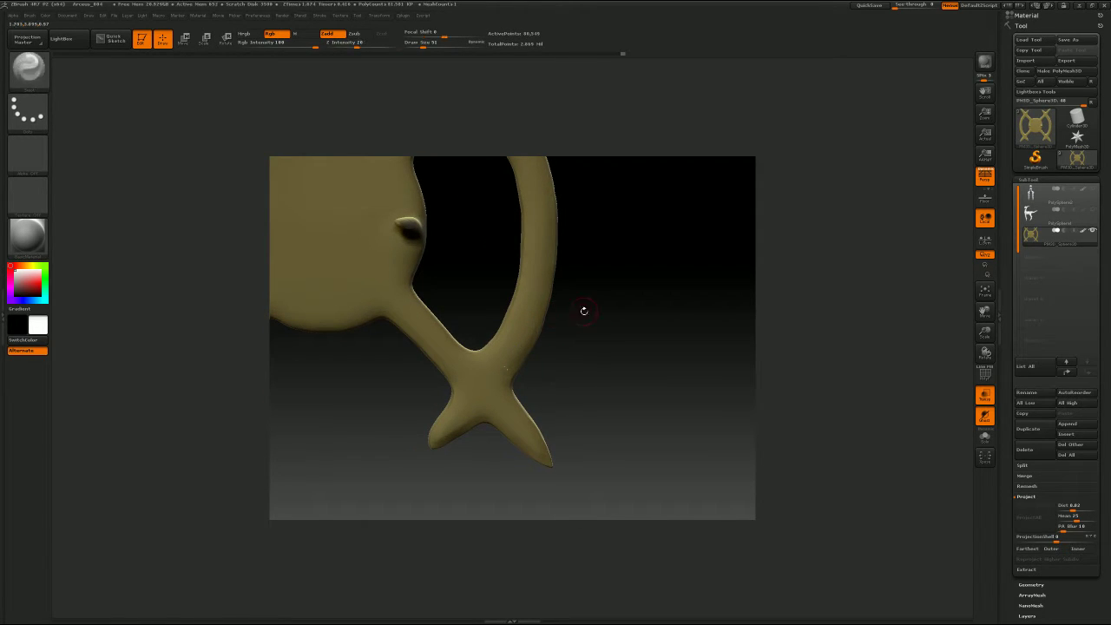
mouse_move(584, 310)
left_mouse_down("shift")
mouse_move(576, 348)
mouse_move(592, 298)
mouse_move(599, 328)
mouse_move(556, 330)
mouse_move(604, 327)
mouse_move(589, 333)
mouse_move(599, 373)
mouse_move(674, 272)
mouse_move(625, 322)
left_mouse_up("shift")
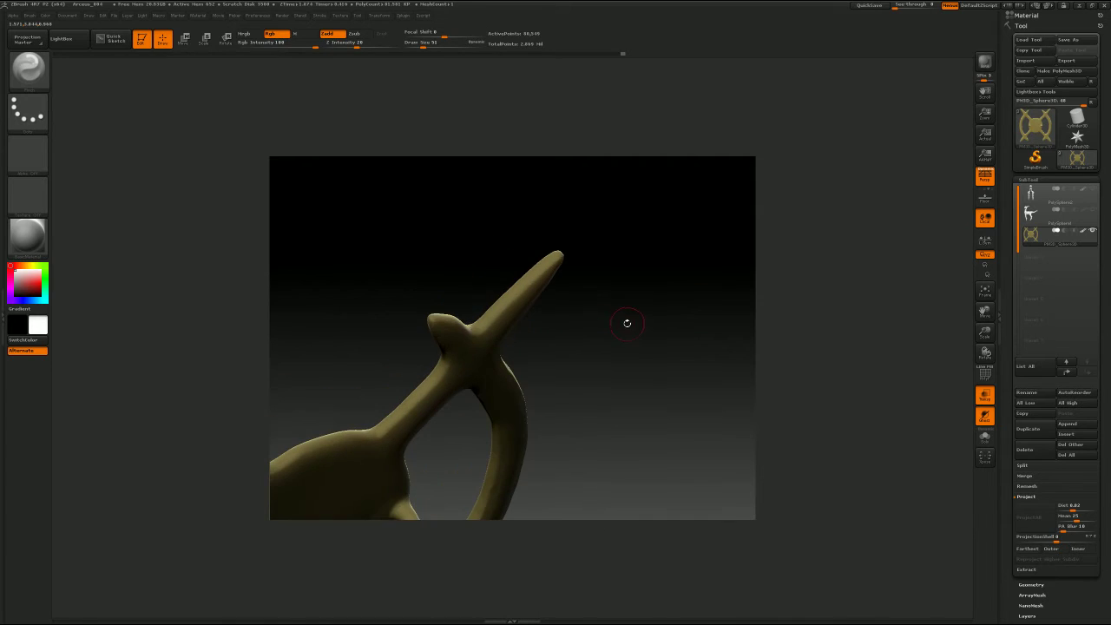
Step: Set the draw size to 35 and pinch the edges of the ring's upper prongs
key("s")
left_click(535, 270)
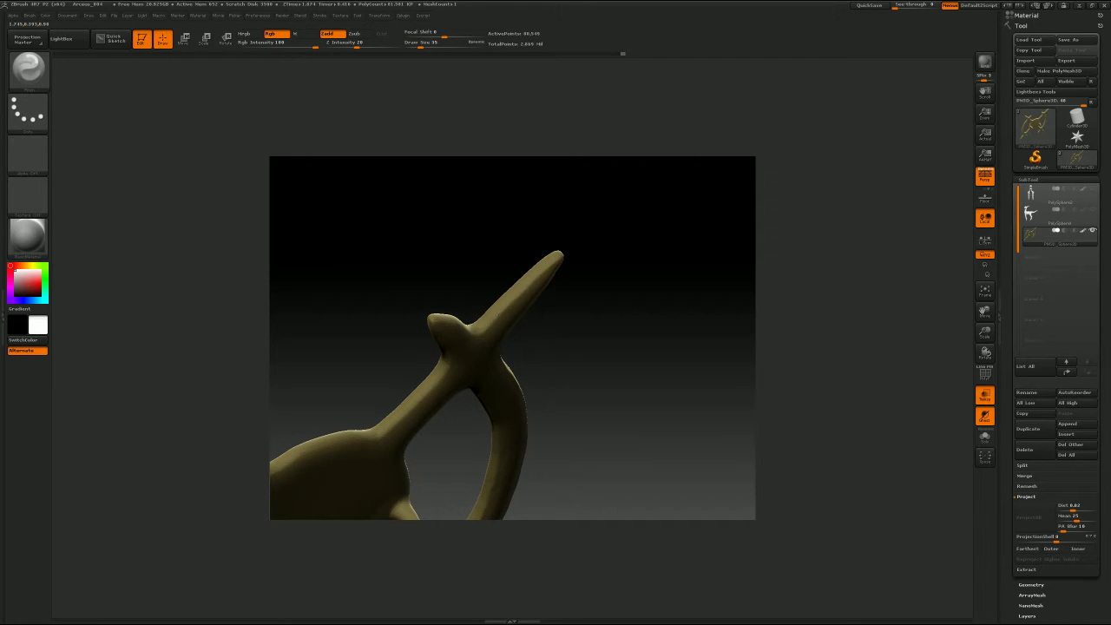
left_click_drag(576, 304, 499, 334)
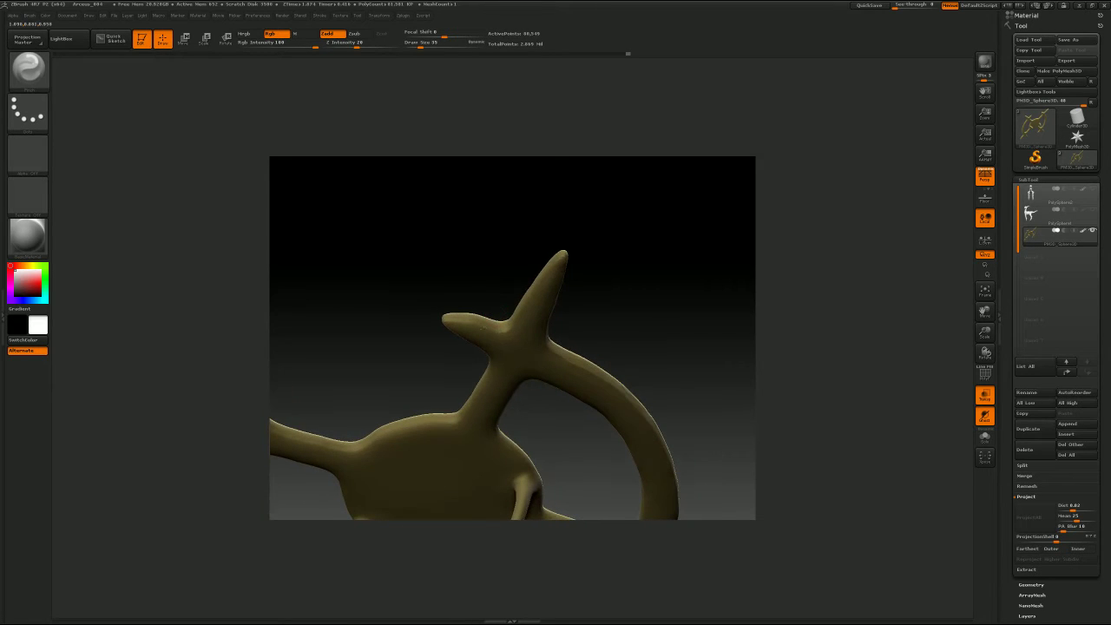
left_click_drag(431, 334, 486, 303)
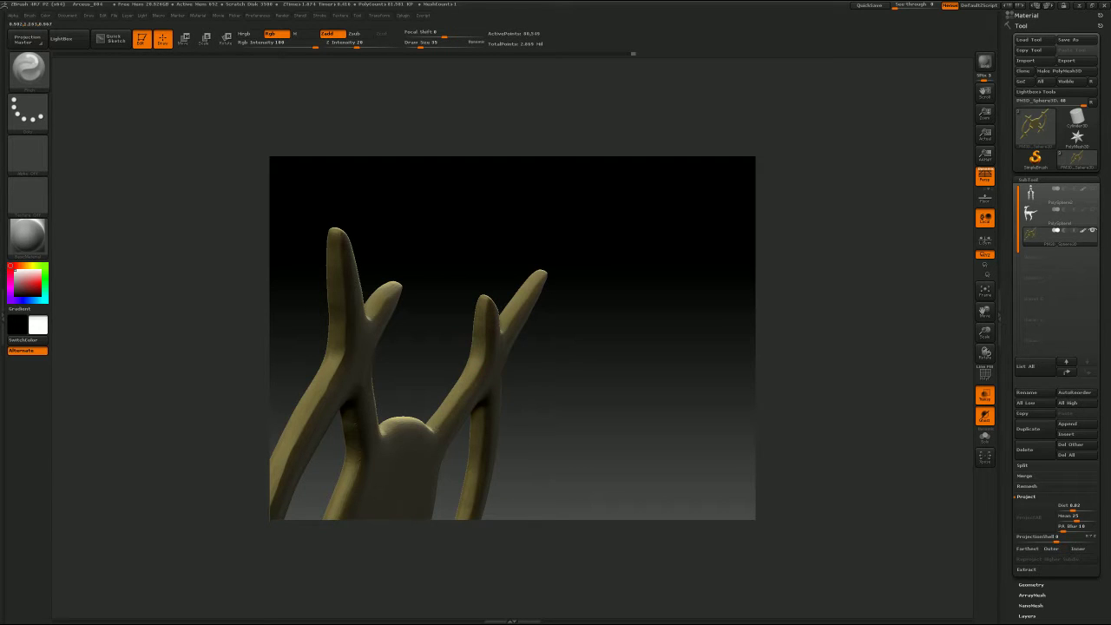
mouse_move(532, 384)
left_mouse_down()
mouse_move(486, 369)
mouse_move(537, 319)
mouse_move(483, 344)
mouse_move(526, 337)
left_mouse_up()
Step: Reduce the draw size to 25 and refine the edges around the upper prong junctions and connecting arms
key("s")
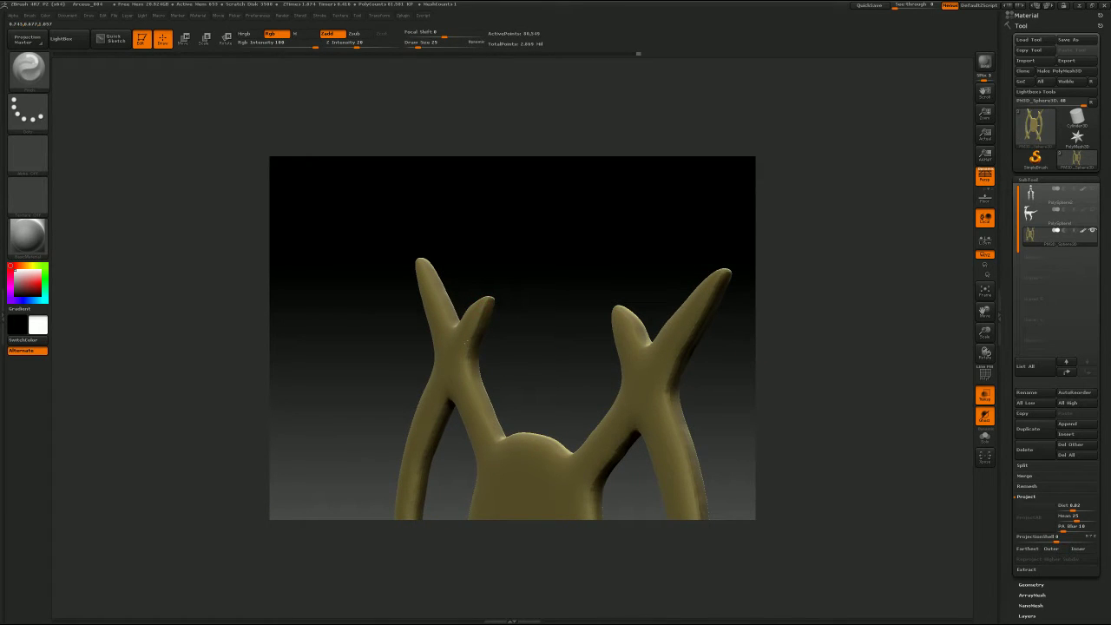
left_click_drag(512, 374, 533, 321)
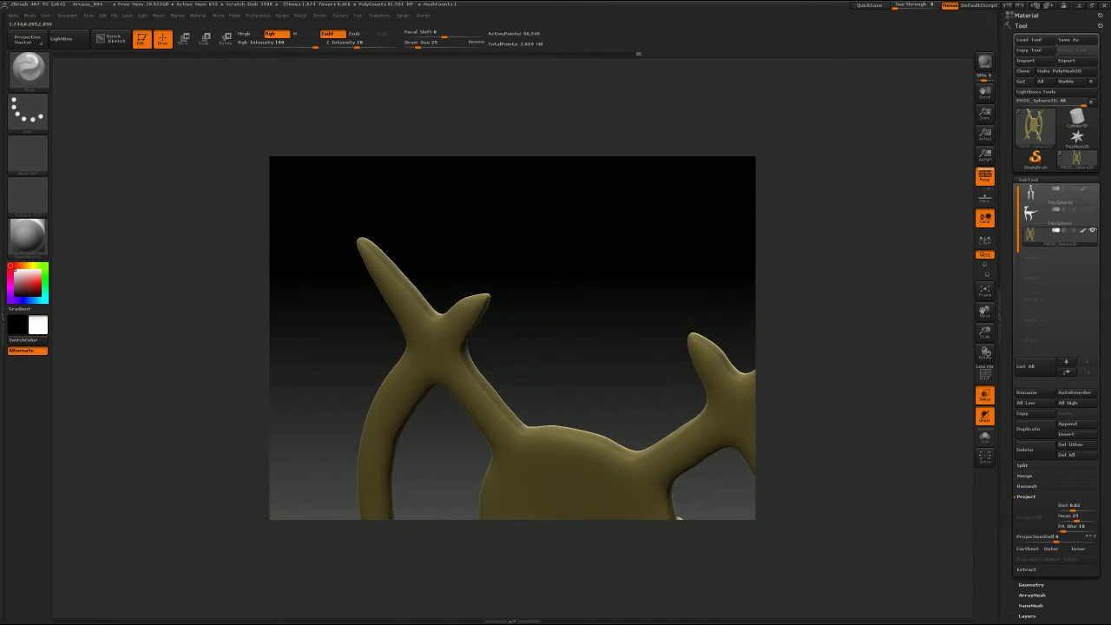
left_click_drag(543, 345, 452, 281)
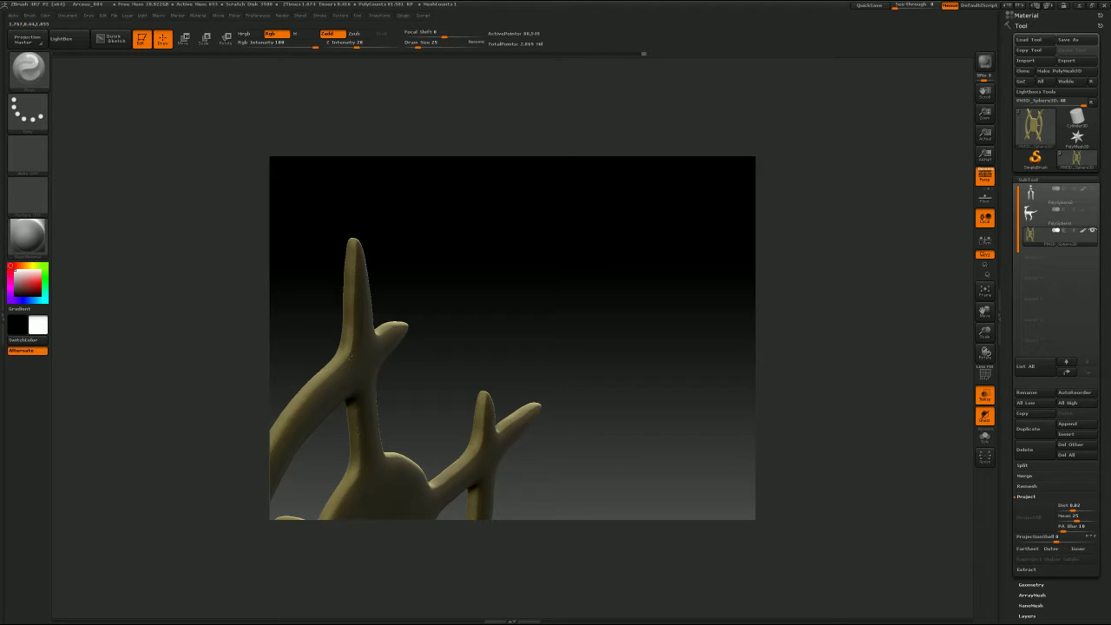
left_click_drag(621, 387, 742, 292)
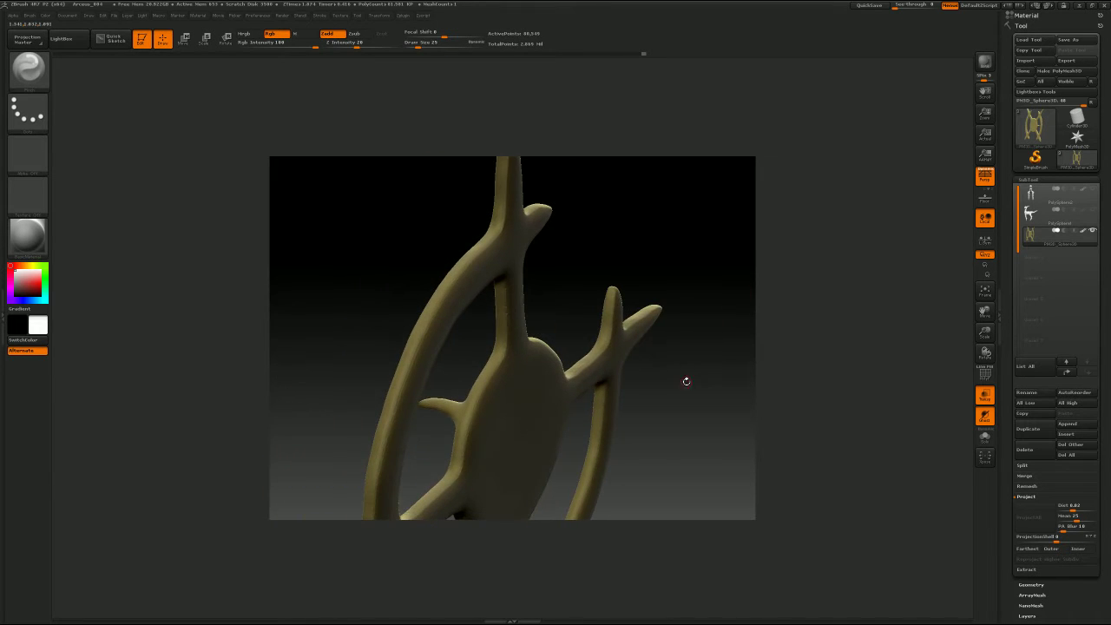
left_click_drag(686, 381, 688, 374)
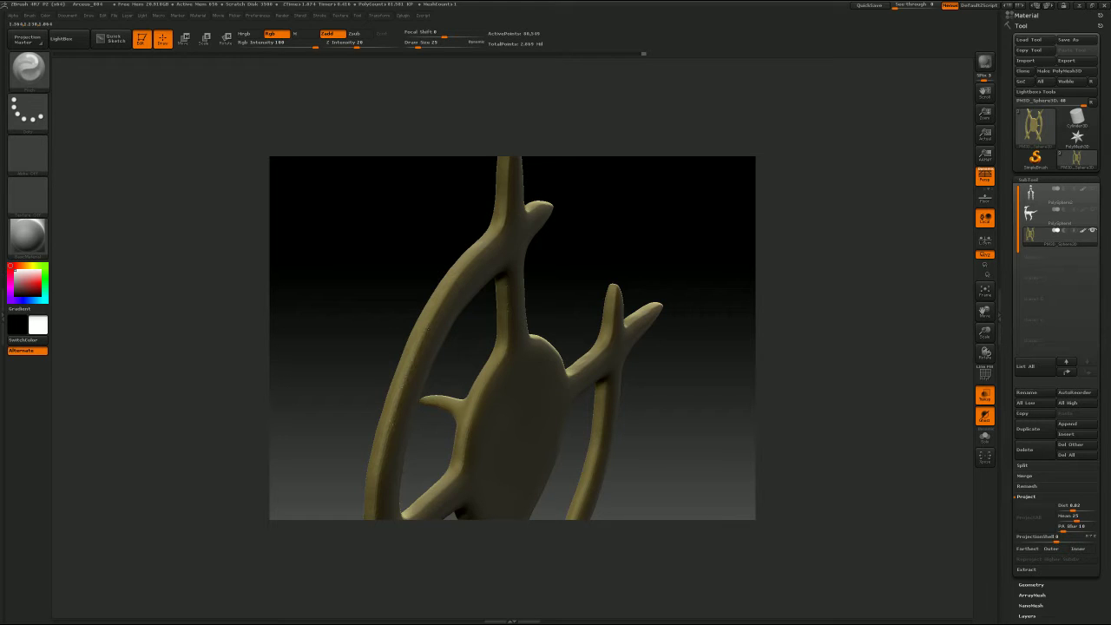
Step: Pinch the rim of the ring's central disc and the edges of its adjoining arms
left_click_drag(671, 451, 674, 308)
left_click_drag(340, 401, 413, 477)
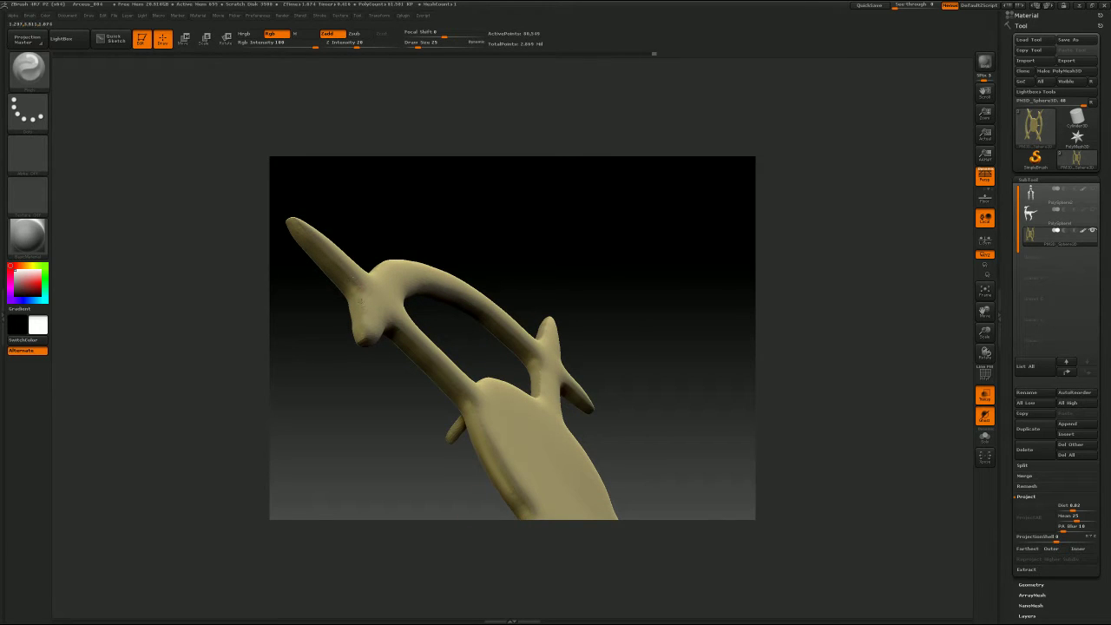
mouse_move(592, 298)
left_mouse_down()
mouse_move(700, 380)
mouse_move(707, 323)
mouse_move(694, 345)
mouse_move(593, 295)
left_mouse_up()
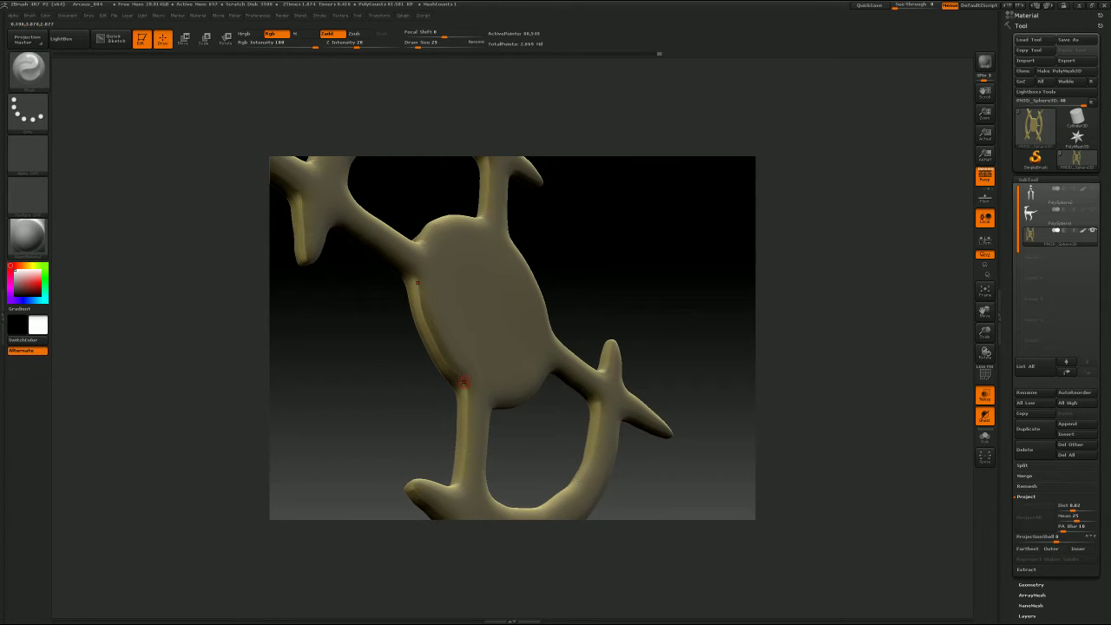
left_click_drag(650, 249, 660, 336)
left_click_drag(619, 410, 692, 377)
Step: Show the body subtools again, make the first subtool active and turn off transparency
left_click(1093, 189)
left_click(1051, 195)
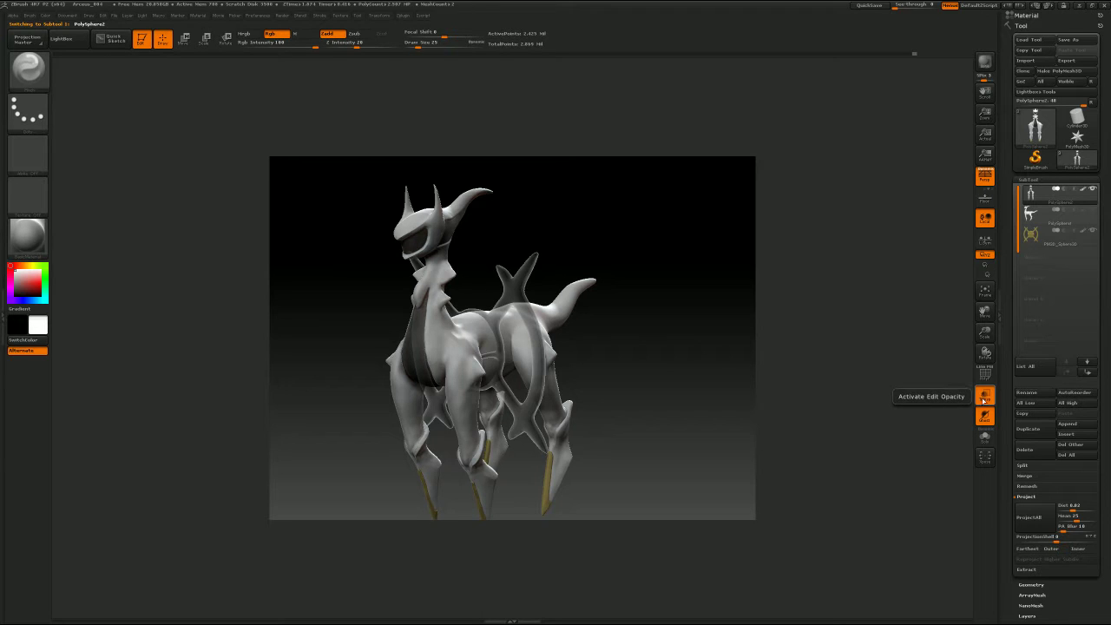
left_click(984, 398)
Step: Enlarge the brush and rework the surface of the front lower leg below the ankle spur, smoothing it
left_click_drag(658, 381, 694, 304, "alt")
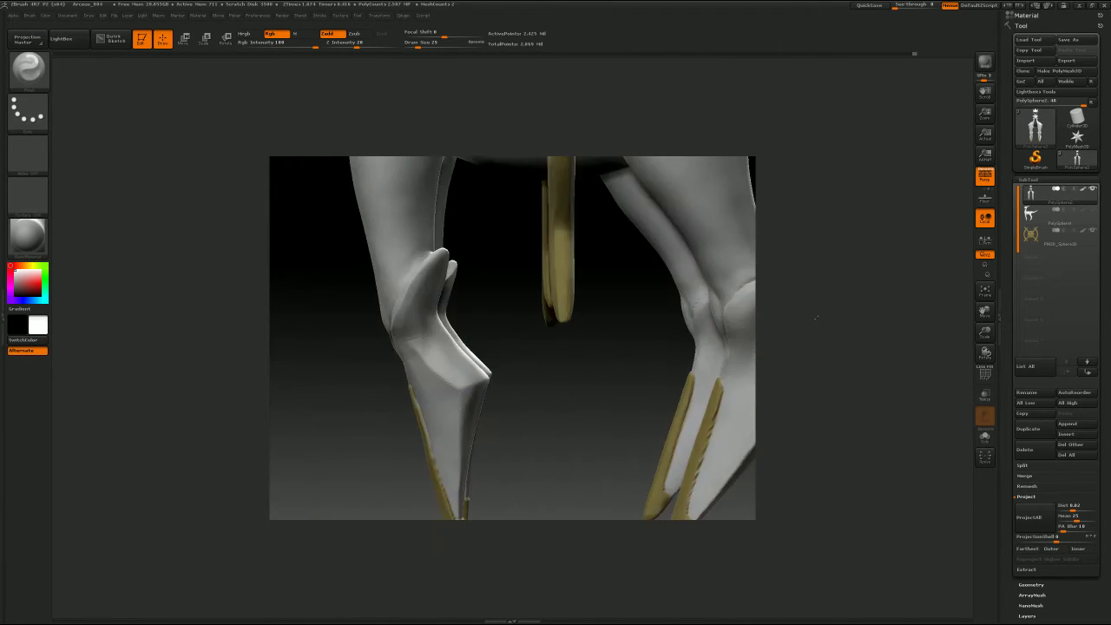
left_click_drag(546, 394, 608, 419)
key("s")
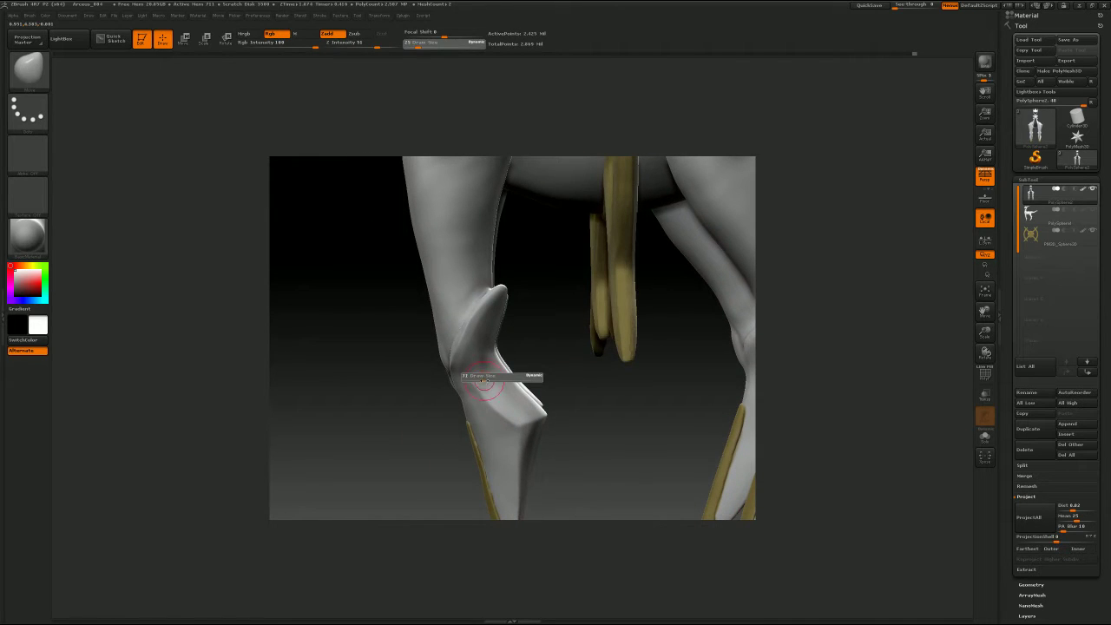
left_click_drag(487, 381, 488, 381)
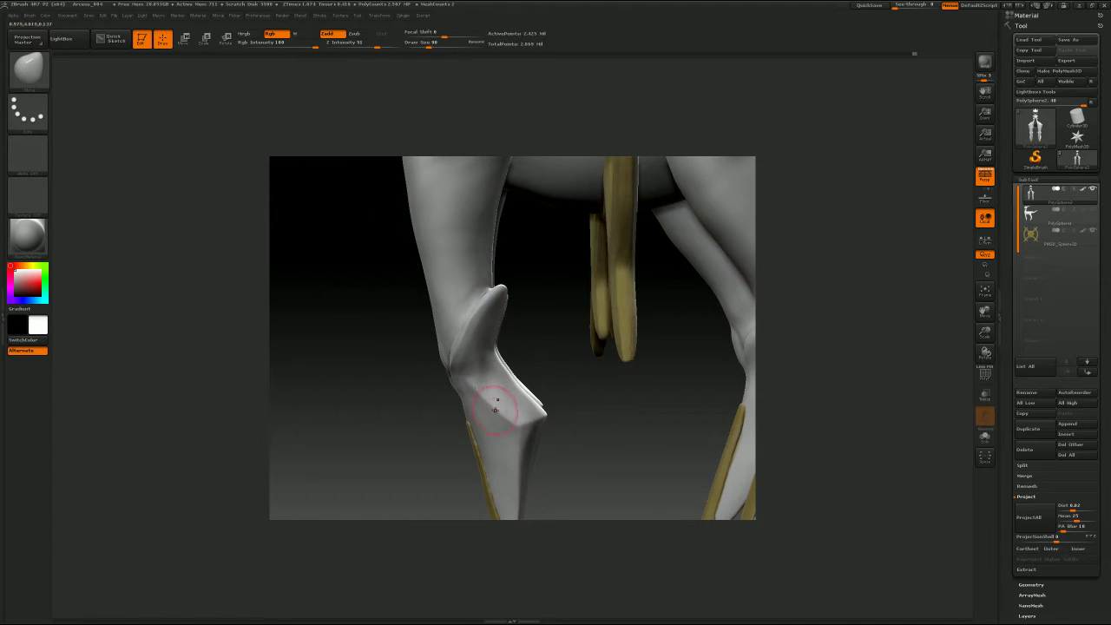
left_click_drag(563, 362, 519, 371)
key("s")
left_click(471, 404)
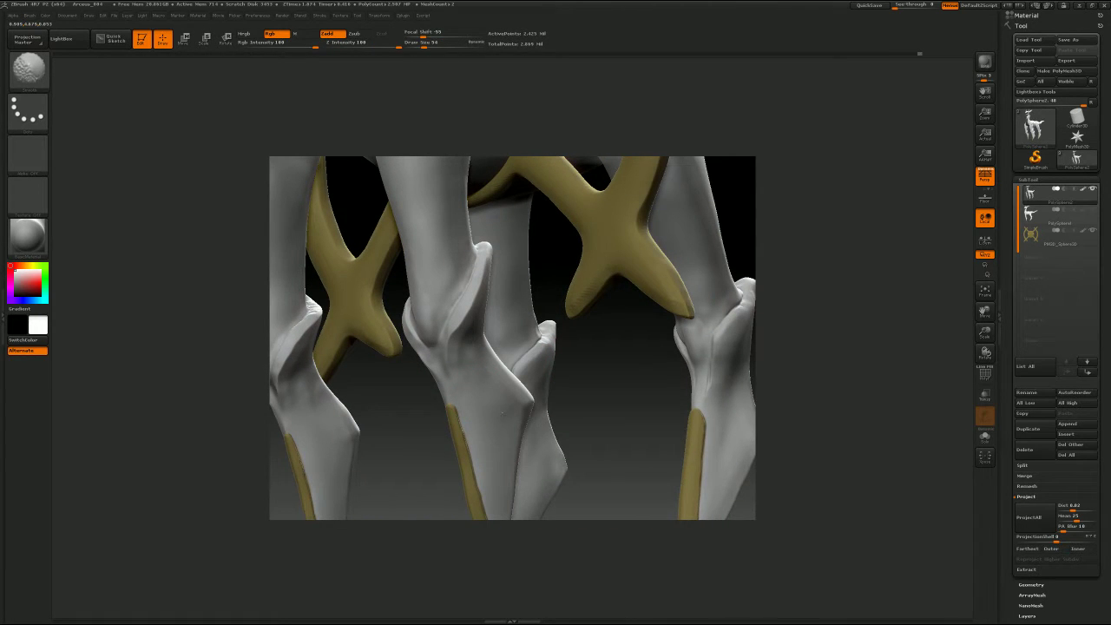
Step: Reduce the brush size and smooth the angular ridge of the front hoof
mouse_move(576, 363)
left_mouse_down()
mouse_move(583, 334)
mouse_move(555, 356)
mouse_move(499, 358)
mouse_move(469, 375)
mouse_move(478, 379)
left_mouse_up()
key("s")
left_click(520, 424)
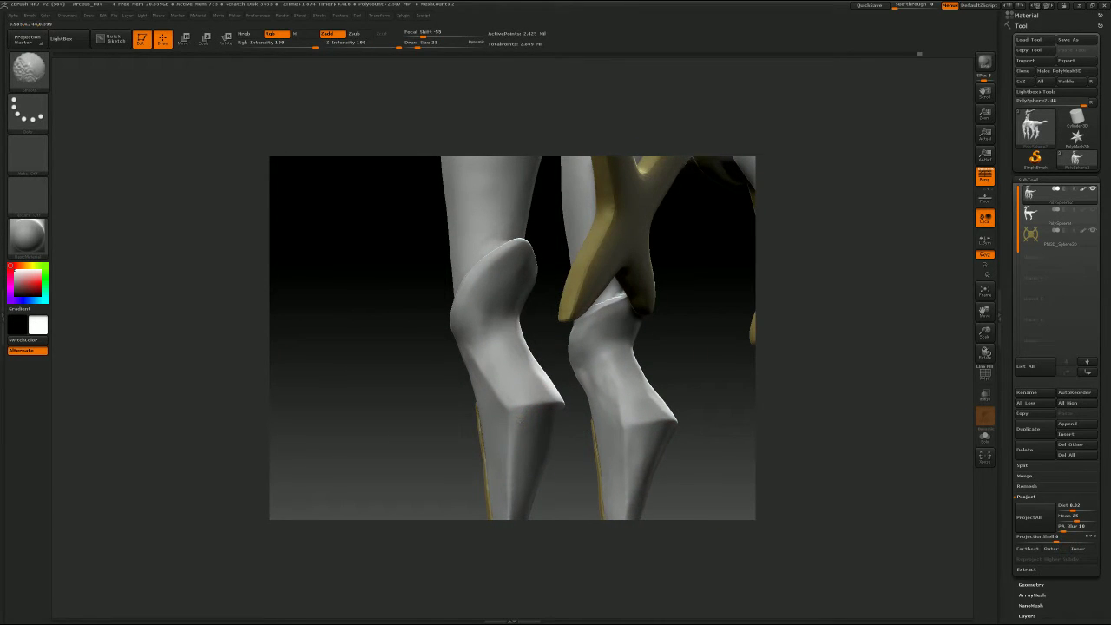
Step: Switch to the Pinch brush and sharpen the ridge running down the front hoof, reducing the draw size to 29
mouse_move(571, 434)
left_mouse_down()
mouse_move(486, 429)
mouse_move(575, 416)
left_mouse_up()
key("b")
key("p")
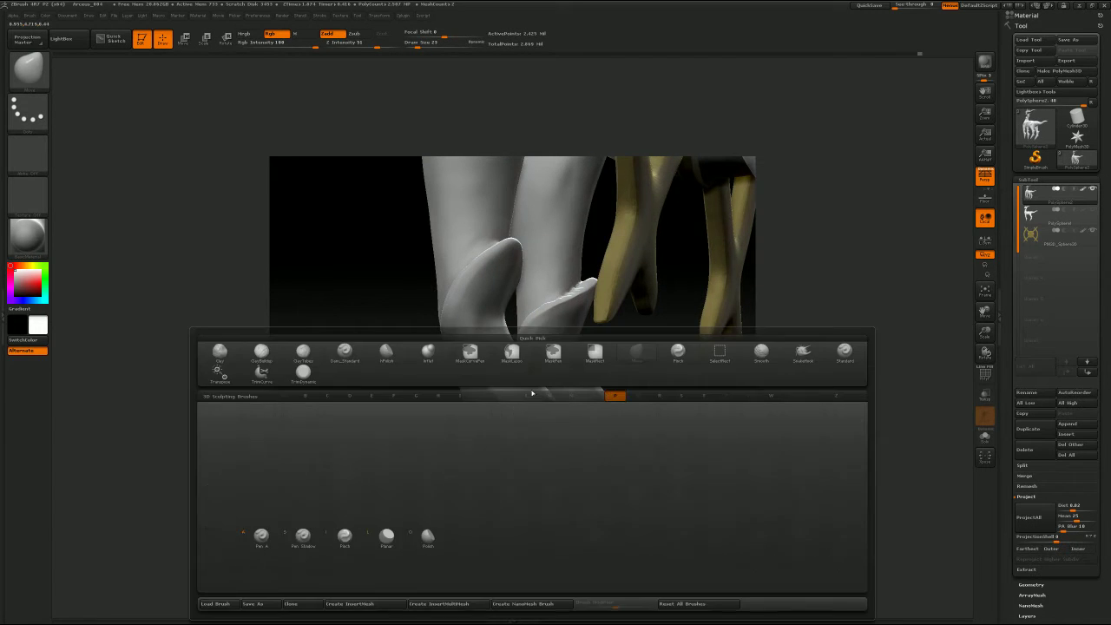
key("i")
key("s")
left_click(511, 415)
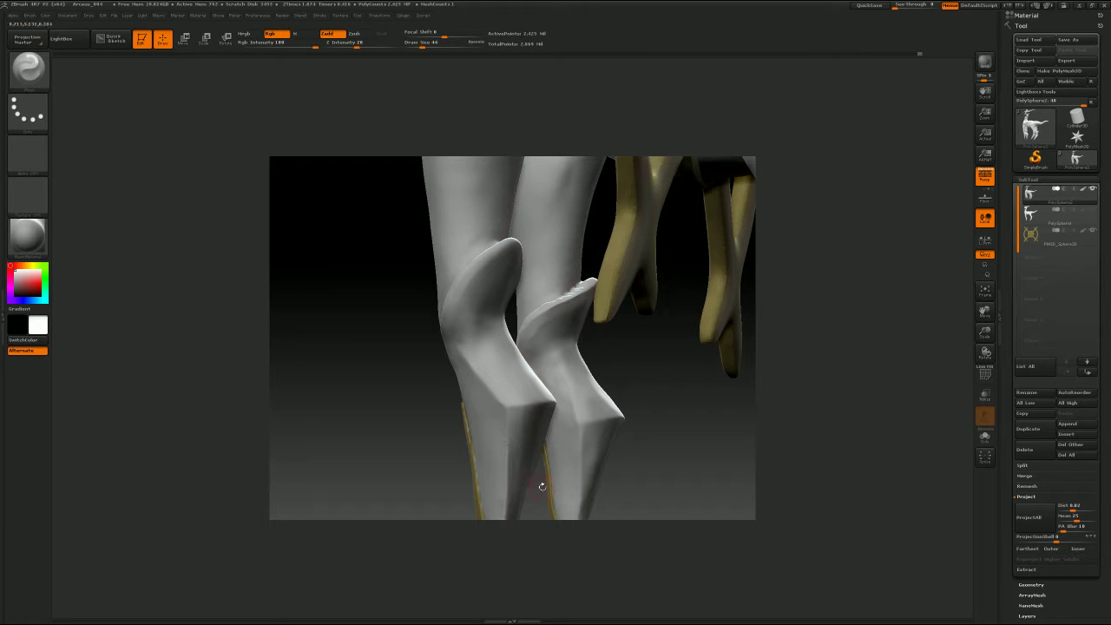
left_click_drag(536, 502, 521, 373, "alt")
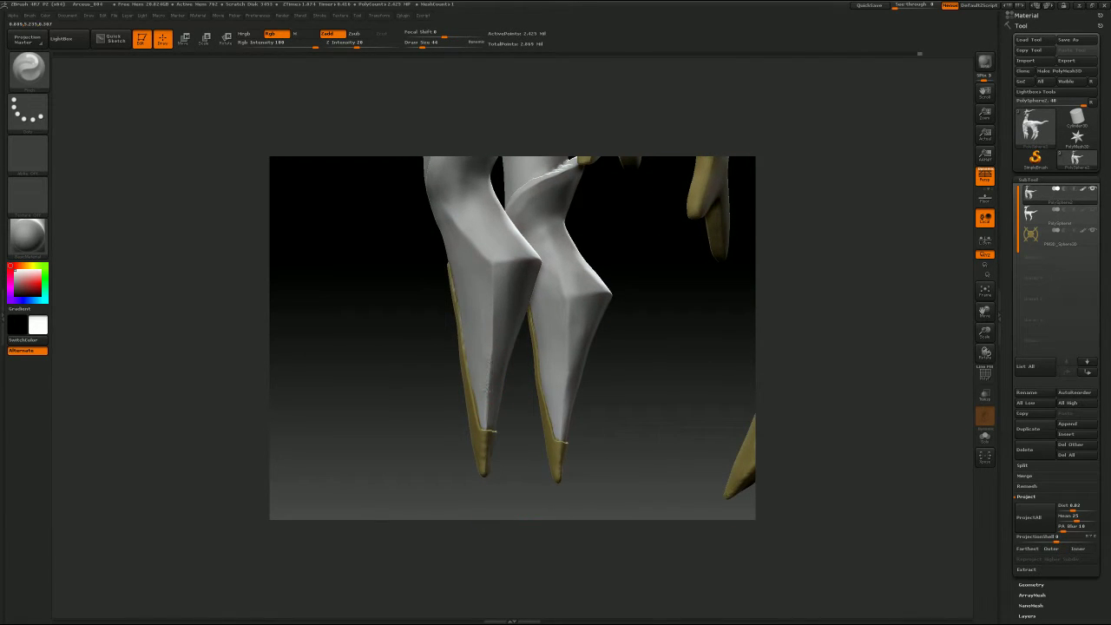
key("s")
left_click(488, 358)
Step: Pinch the angular edges around the front hooves and the ridges leading up to the ankle, working from several sides
mouse_move(686, 416)
left_mouse_down()
mouse_move(560, 408)
mouse_move(469, 382)
left_mouse_up()
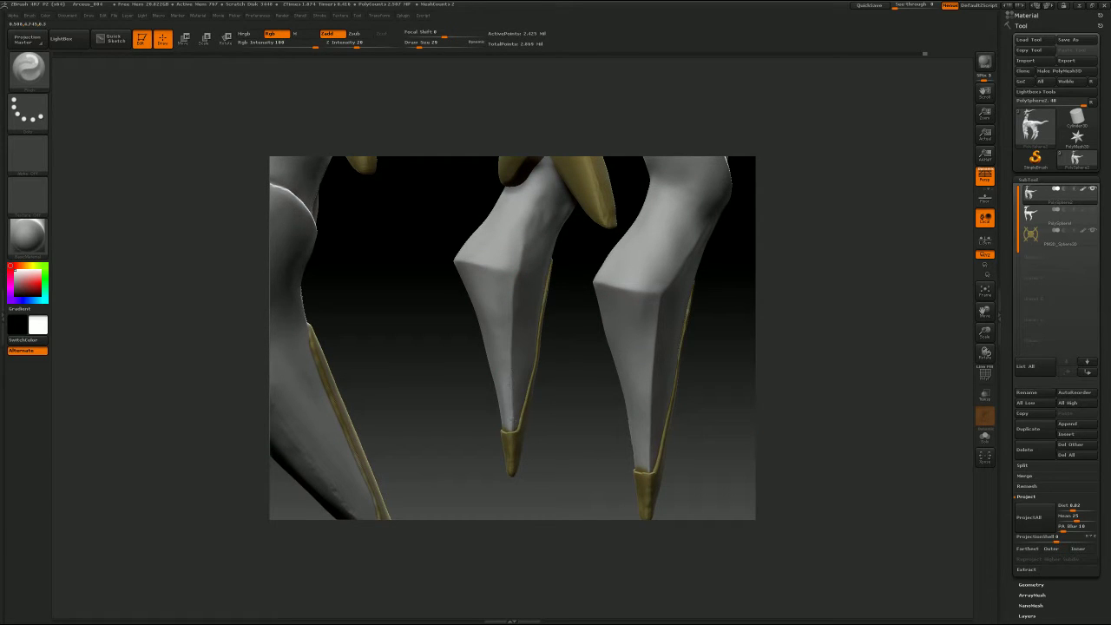
mouse_move(559, 414)
left_mouse_down()
mouse_move(639, 410)
mouse_move(608, 340)
mouse_move(554, 400)
left_mouse_up()
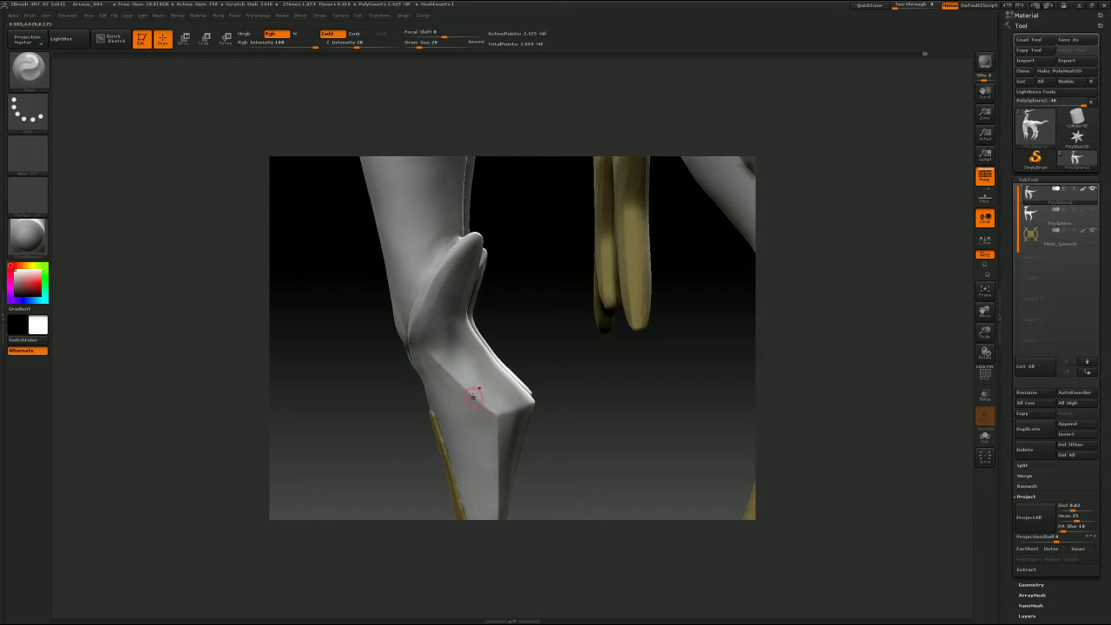
left_click_drag(498, 374, 532, 396)
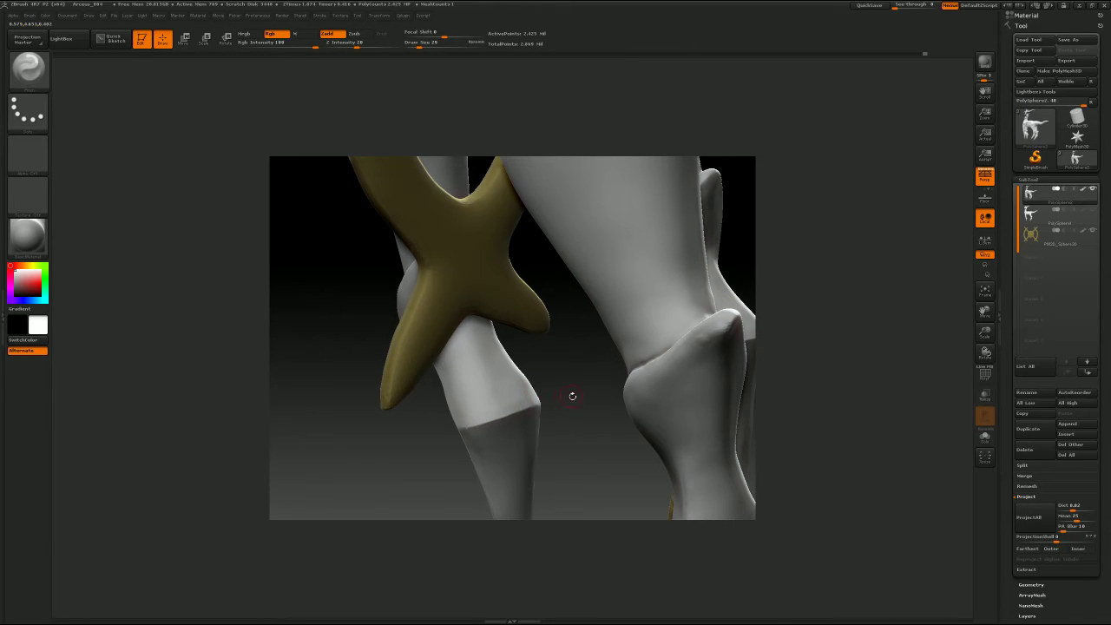
mouse_move(572, 396)
left_mouse_down()
mouse_move(605, 385)
mouse_move(554, 407)
left_mouse_up()
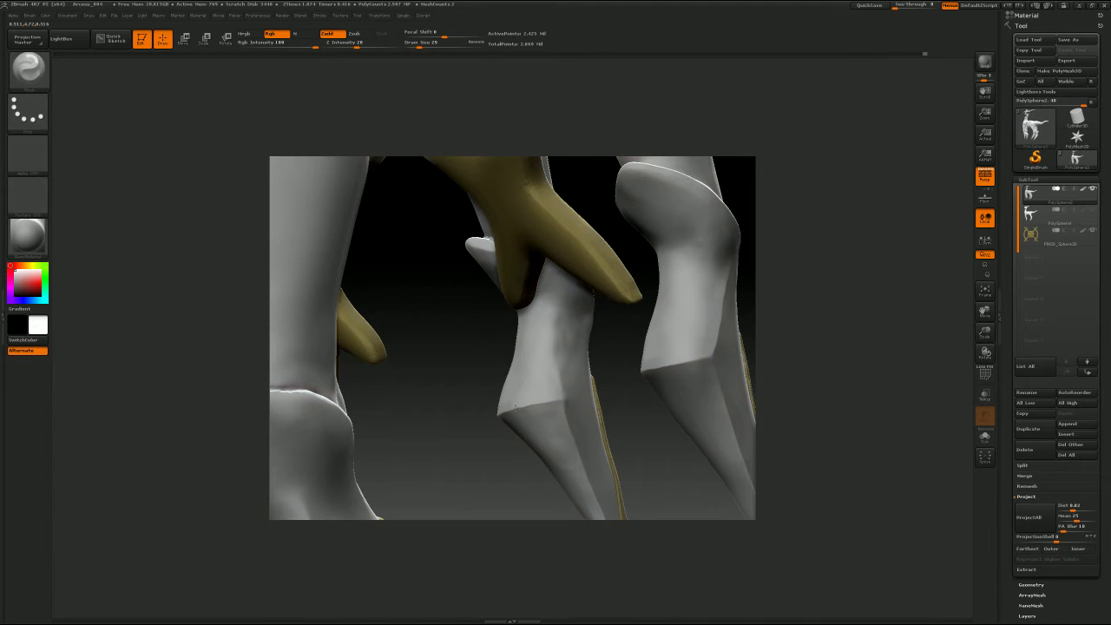
left_click_drag(504, 428, 485, 441)
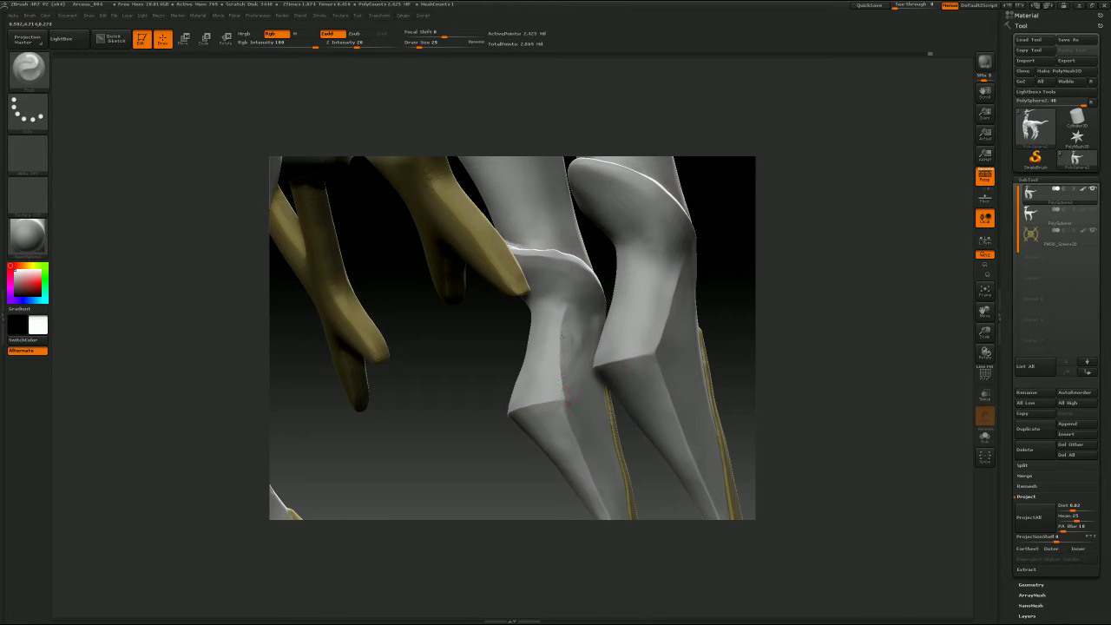
left_click_drag(552, 497, 511, 395)
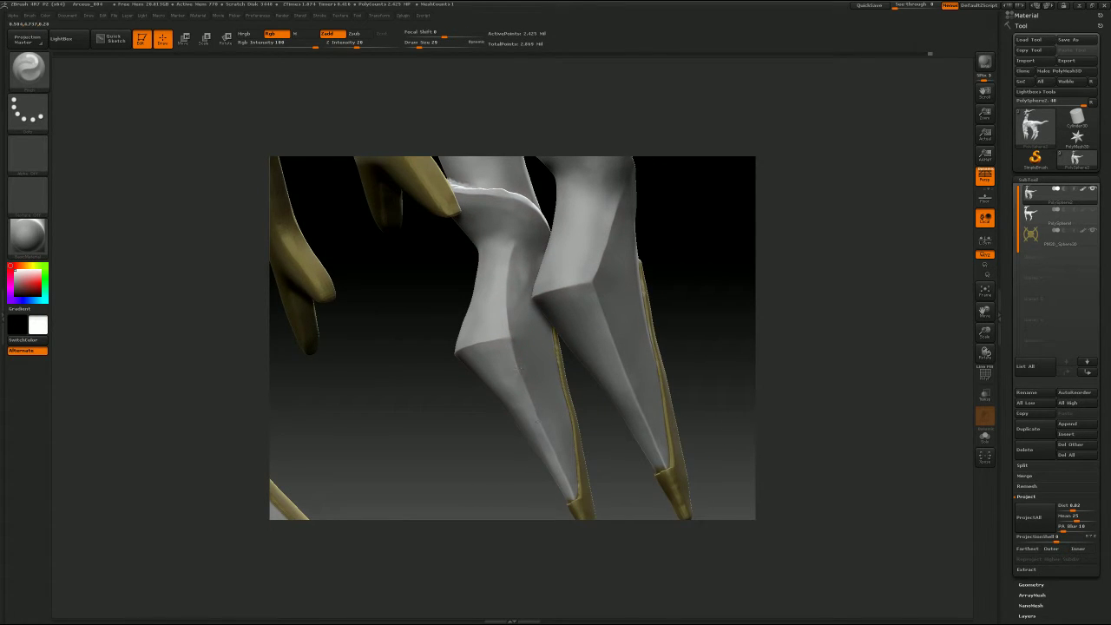
Step: Switch to the Move brush and adjust the shape of the front hoof's side, using a draw size of 74
key("b")
key("m")
key("v")
key("s")
left_click_drag(537, 421, 544, 423)
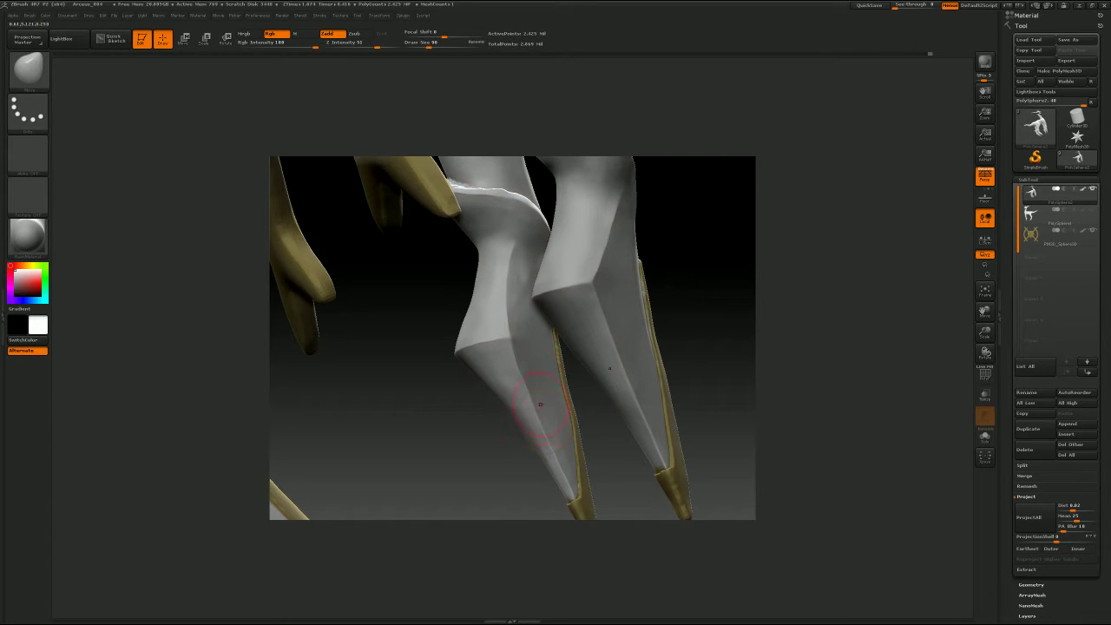
key("s")
left_click_drag(540, 375, 526, 380)
left_click_drag(496, 461, 701, 358)
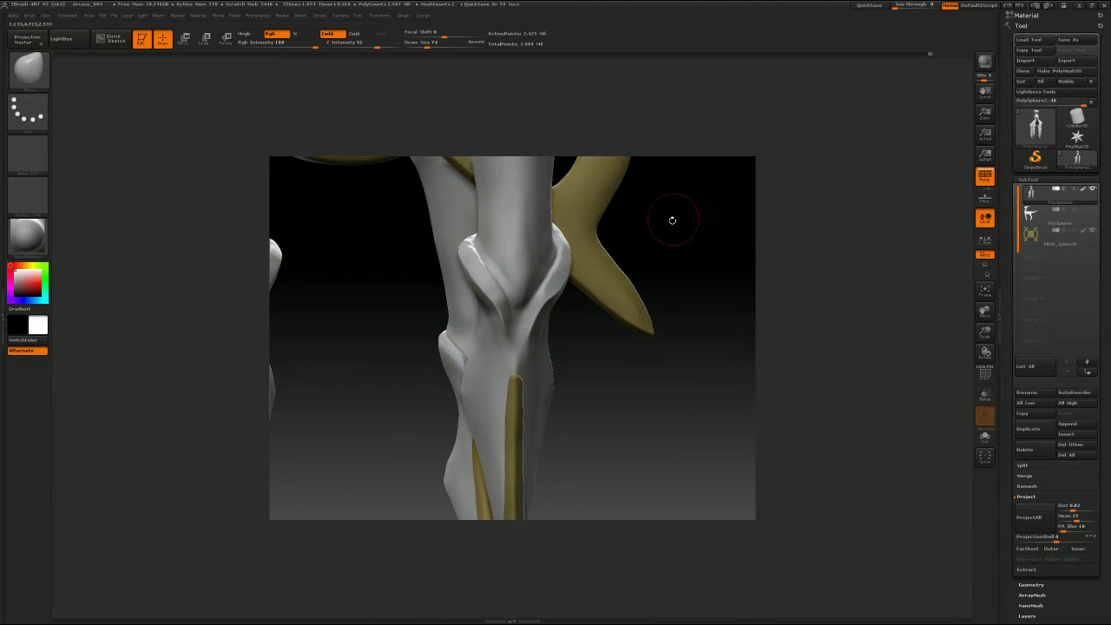
Step: Mask the front of the V-shaped ankle cuff on the front leg with a draw size of 35
mouse_move(672, 219)
left_mouse_down()
mouse_move(675, 301)
mouse_move(549, 382)
mouse_move(665, 318)
mouse_move(530, 391)
mouse_move(536, 401)
mouse_move(545, 389)
mouse_move(532, 406)
left_mouse_up()
key("s")
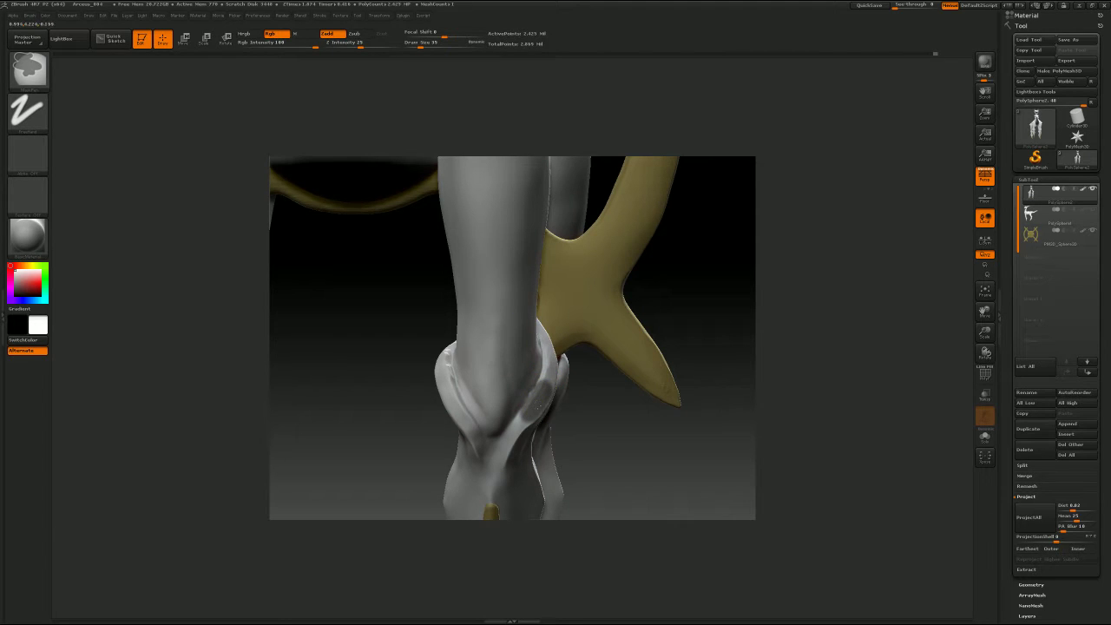
left_click_drag(554, 384, 549, 377)
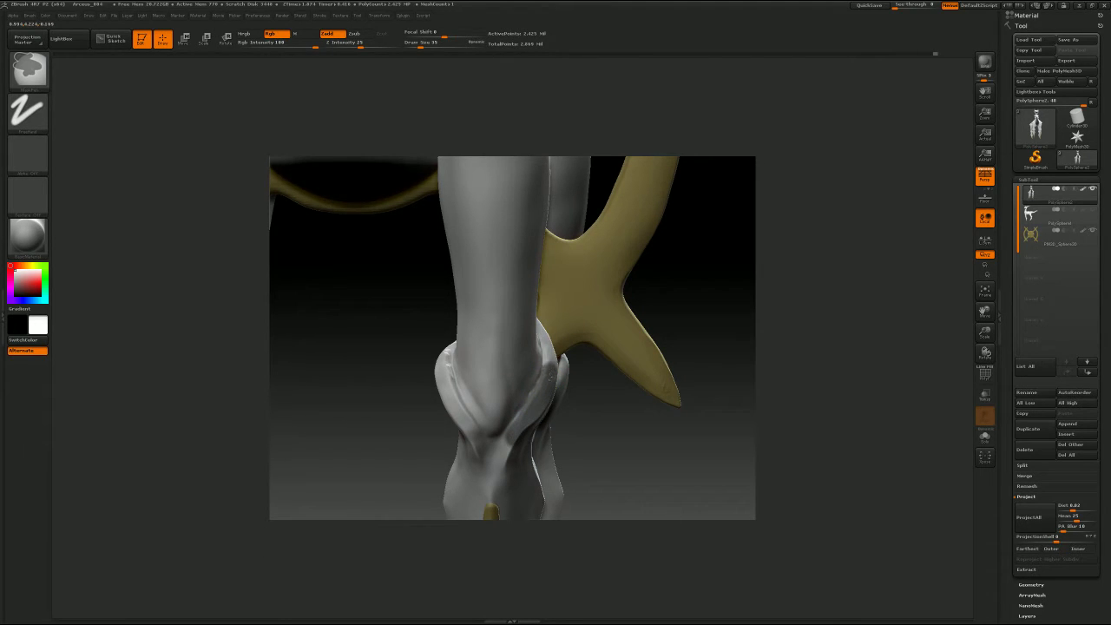
left_click_drag(503, 452, 510, 460, "ctrl")
left_click_drag(452, 374, 482, 474, "ctrl")
left_click_drag(575, 461, 633, 438)
left_click_drag(426, 357, 448, 388)
left_click_drag(424, 334, 452, 387)
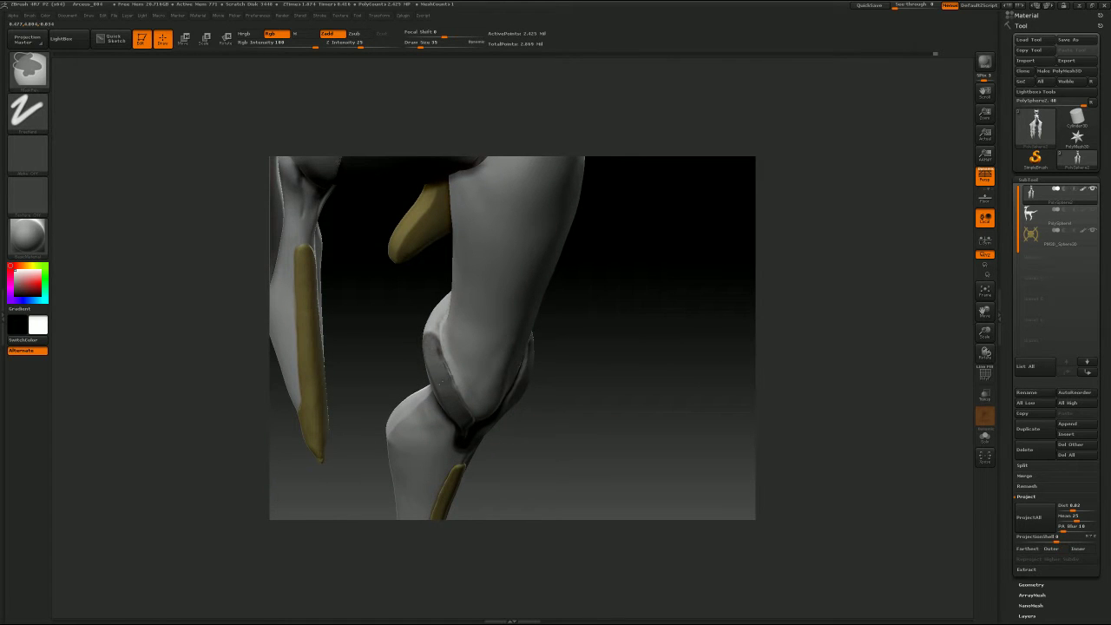
Step: Extend the mask along the ankle cuff's underside, spur and outer rim
left_click_drag(560, 391, 625, 389)
left_click_drag(462, 306, 493, 408)
left_click_drag(553, 349, 510, 247)
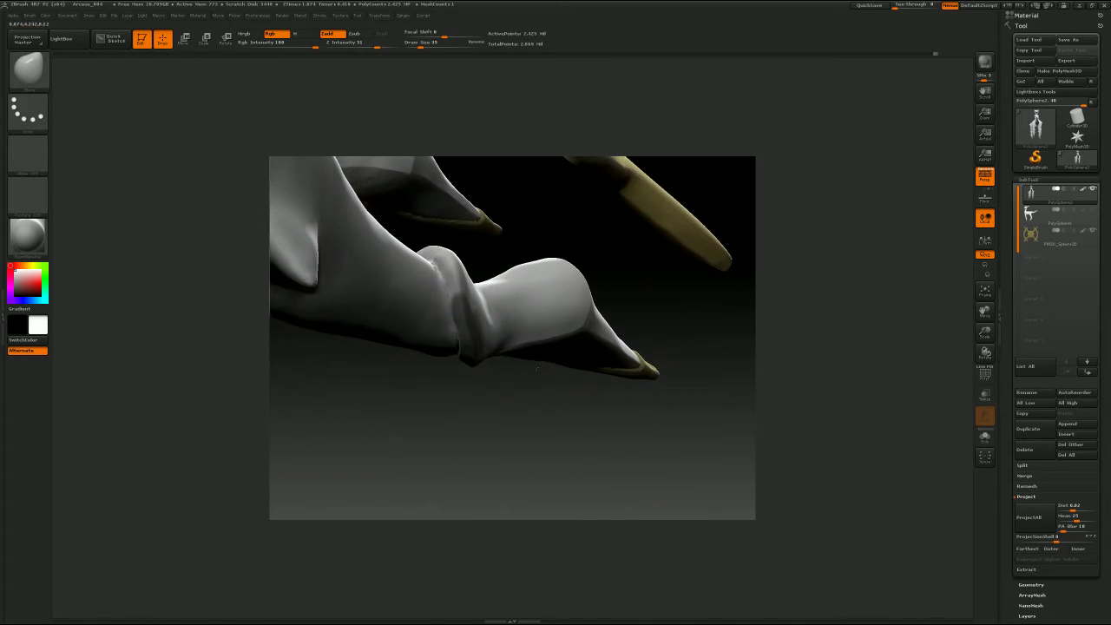
left_click_drag(453, 274, 462, 297)
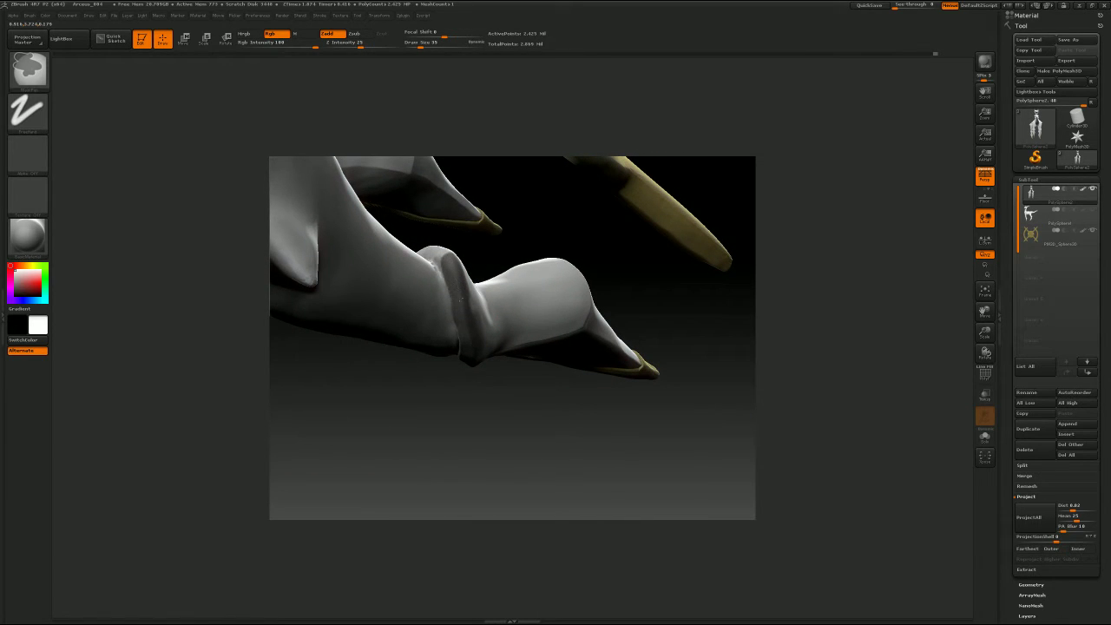
left_click_drag(483, 336, 496, 343, "ctrl")
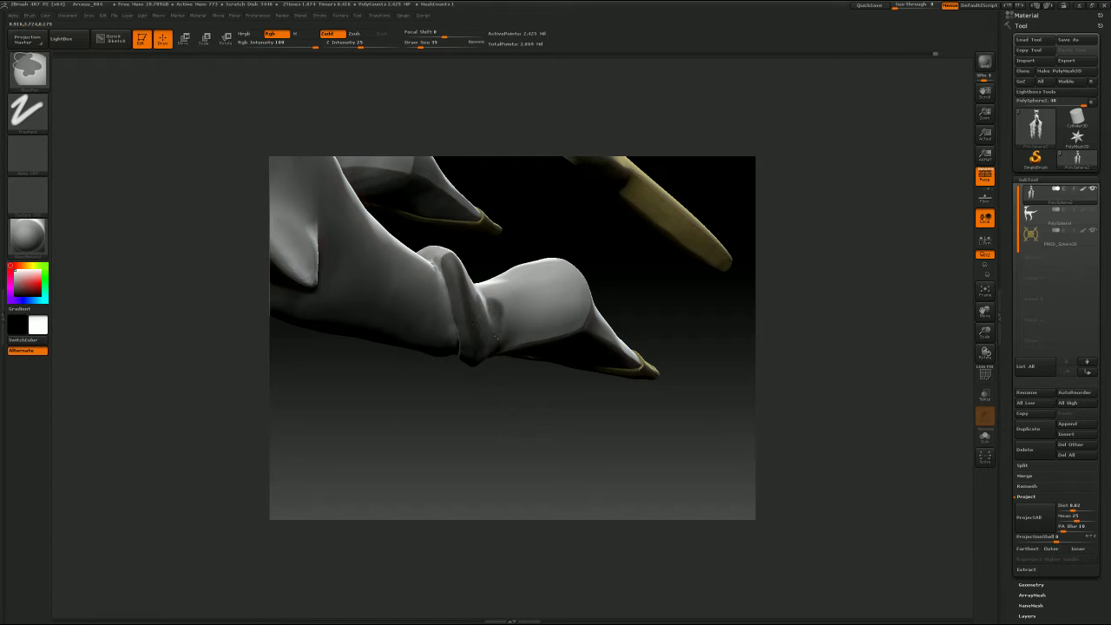
mouse_move(505, 391)
left_mouse_down()
mouse_move(519, 434)
mouse_move(526, 400)
mouse_move(583, 405)
mouse_move(602, 392)
mouse_move(548, 325)
left_mouse_up()
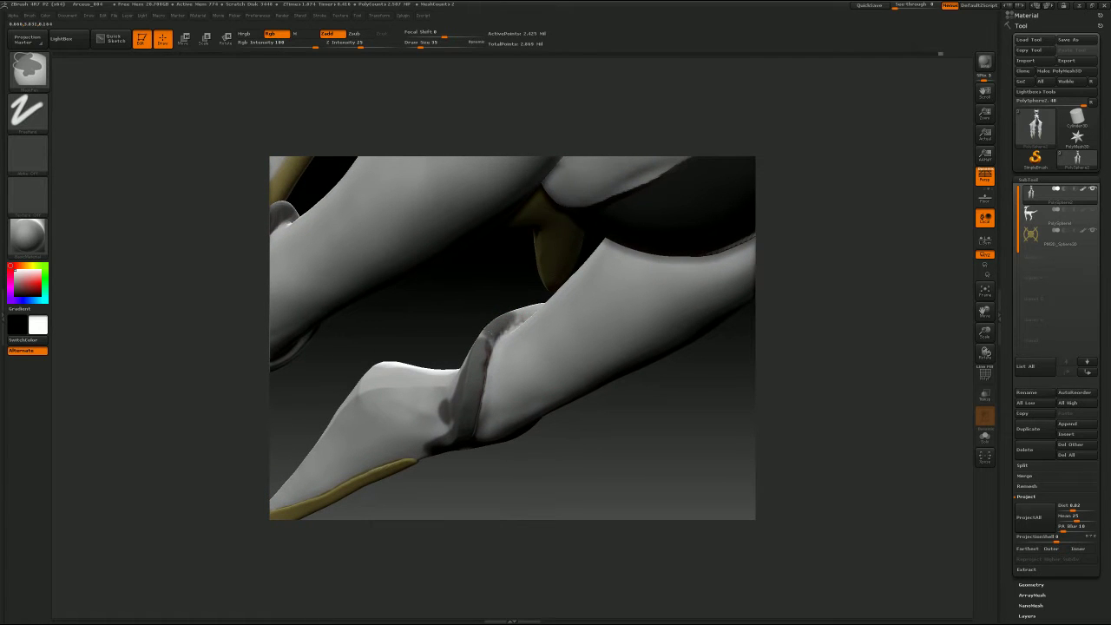
mouse_move(476, 344)
left_mouse_down()
mouse_move(443, 372)
mouse_move(480, 389)
mouse_move(510, 363)
mouse_move(512, 353)
mouse_move(477, 384)
mouse_move(447, 381)
mouse_move(507, 312)
left_mouse_up()
mouse_move(571, 383)
left_mouse_down()
mouse_move(526, 392)
mouse_move(534, 450)
mouse_move(543, 400)
mouse_move(527, 408)
left_mouse_up()
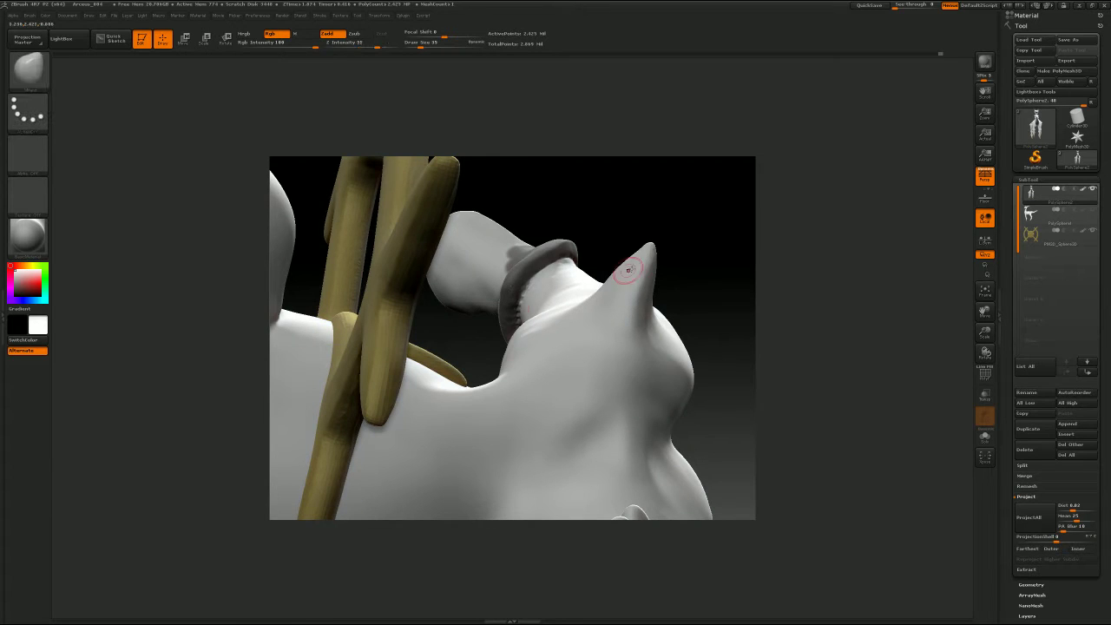
Step: Continue masking the ankle cuff around its inner spur and the side facing the body
mouse_move(730, 315)
left_mouse_down()
mouse_move(740, 245)
mouse_move(687, 249)
left_mouse_up()
key("shift")
left_click_drag(512, 332, 524, 334, "ctrl")
key("shift")
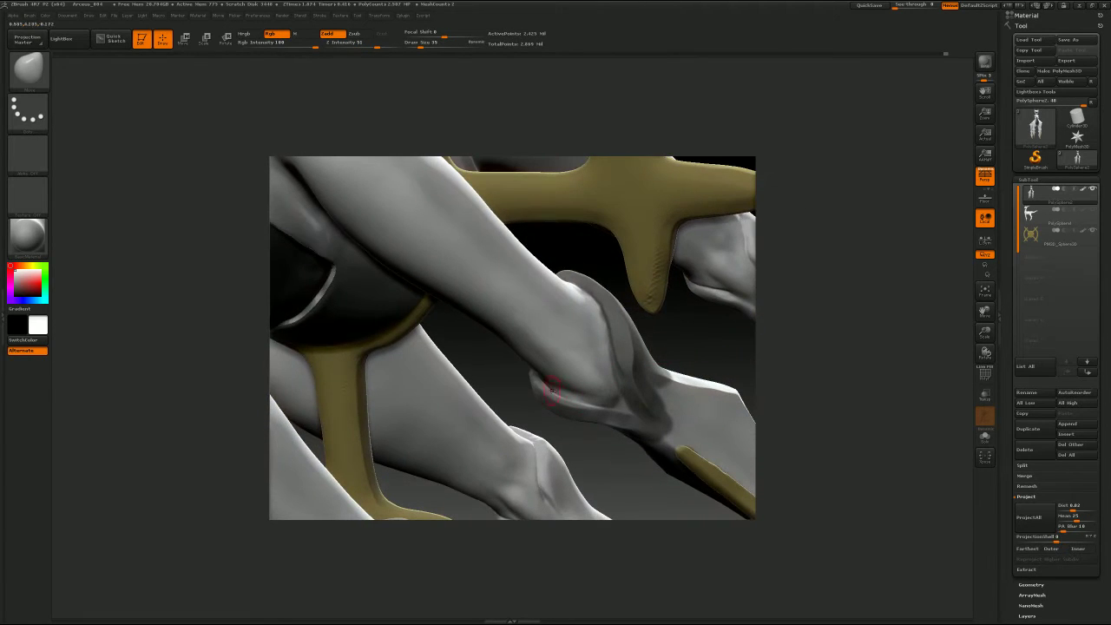
key("shift")
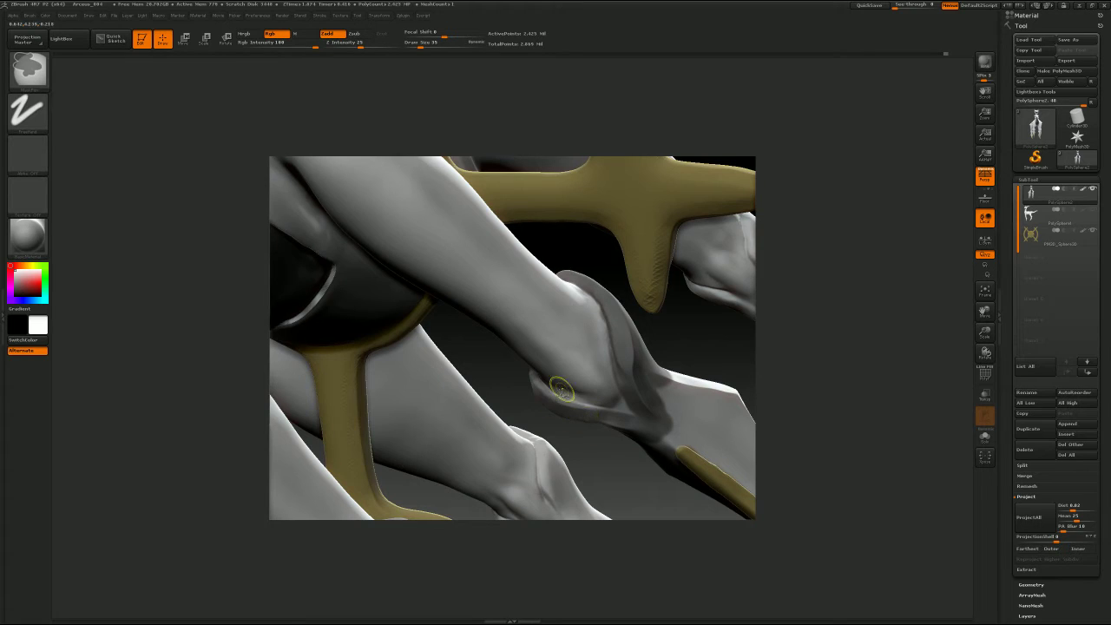
Step: Reduce the draw size to 17 and refine the mask along the cuff's inner rim where it meets the upper leg
key("s")
left_click_drag(558, 387, 551, 387)
key("shift")
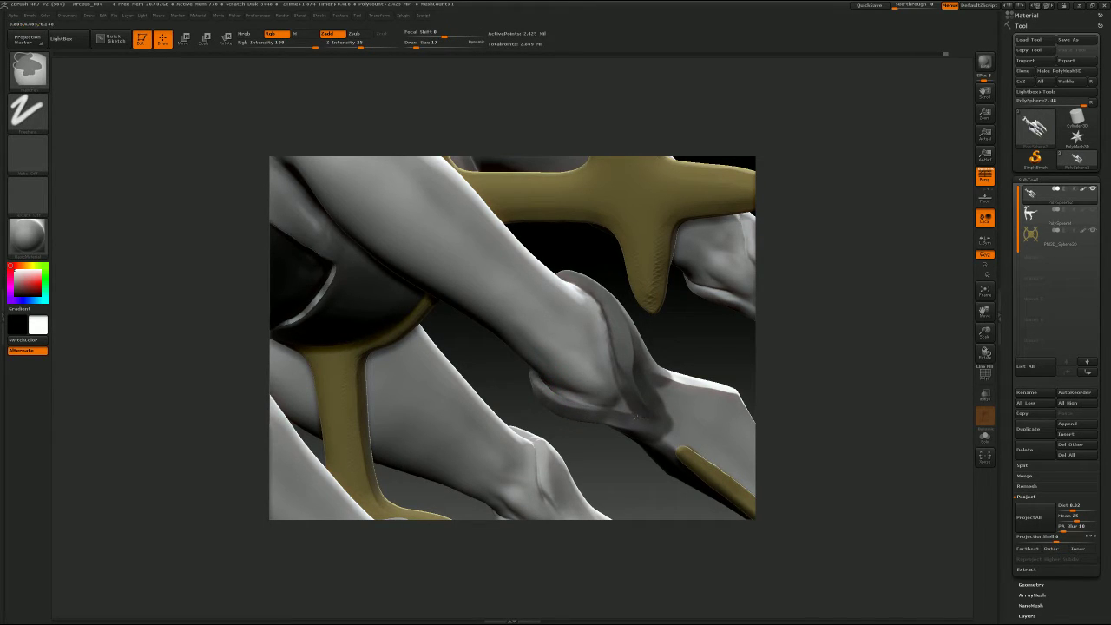
mouse_move(713, 348)
left_mouse_down()
mouse_move(696, 354)
mouse_move(743, 332)
left_mouse_up()
key("shift")
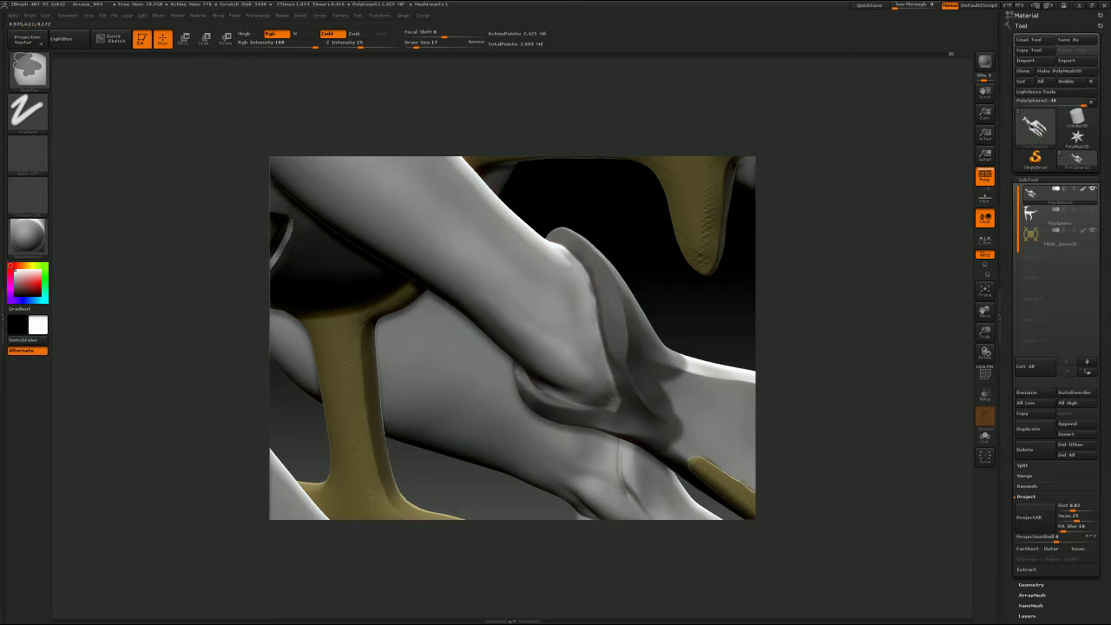
key("shift")
mouse_move(695, 334)
left_mouse_down()
mouse_move(726, 268)
mouse_move(712, 348)
mouse_move(740, 312)
mouse_move(830, 327)
mouse_move(869, 316)
mouse_move(692, 308)
left_mouse_up()
Step: Enlarge the draw size to 553, extend the mask over the front lower legs and soften its border
key("s")
left_click_drag(557, 312, 606, 313)
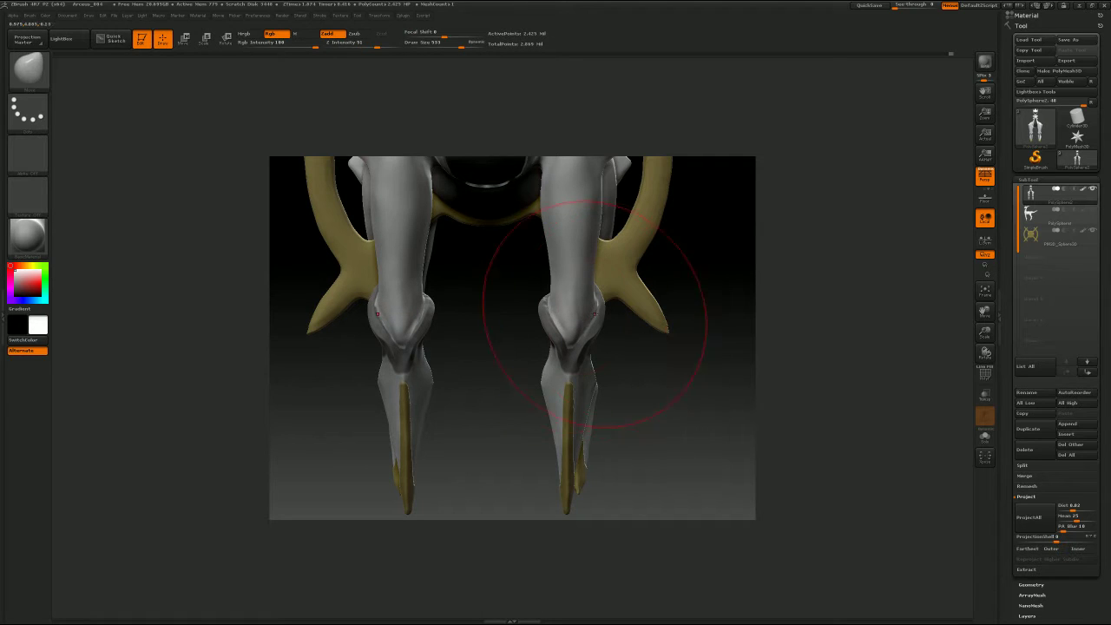
mouse_move(622, 354)
left_mouse_down("alt")
mouse_move(620, 370)
mouse_move(608, 367)
mouse_move(613, 335)
left_mouse_up("alt")
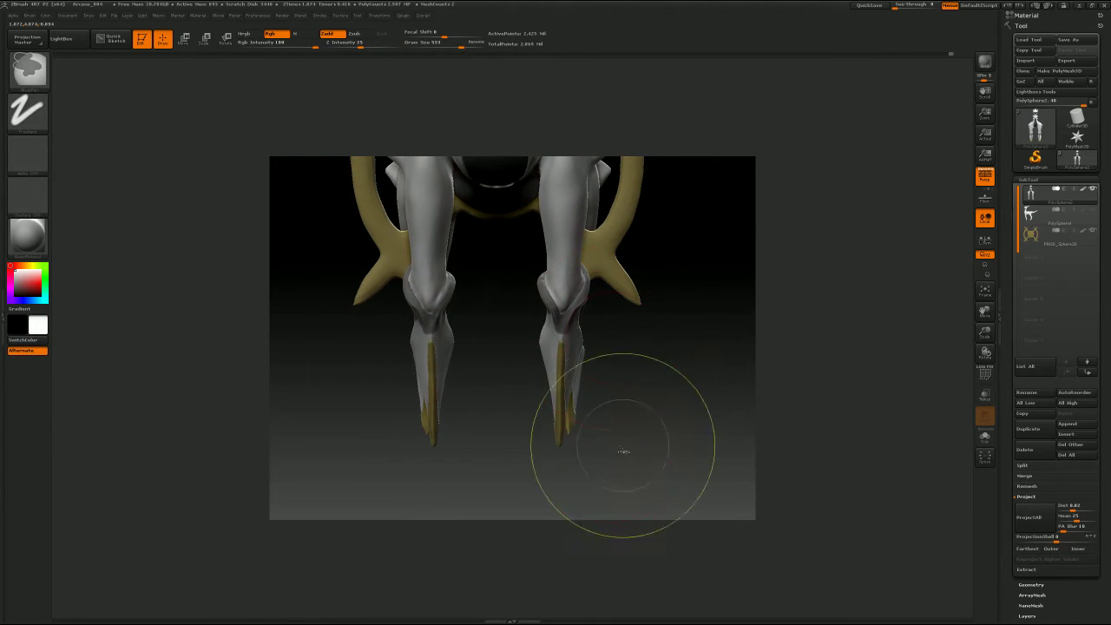
left_click_drag(624, 451, 732, 302, "ctrl")
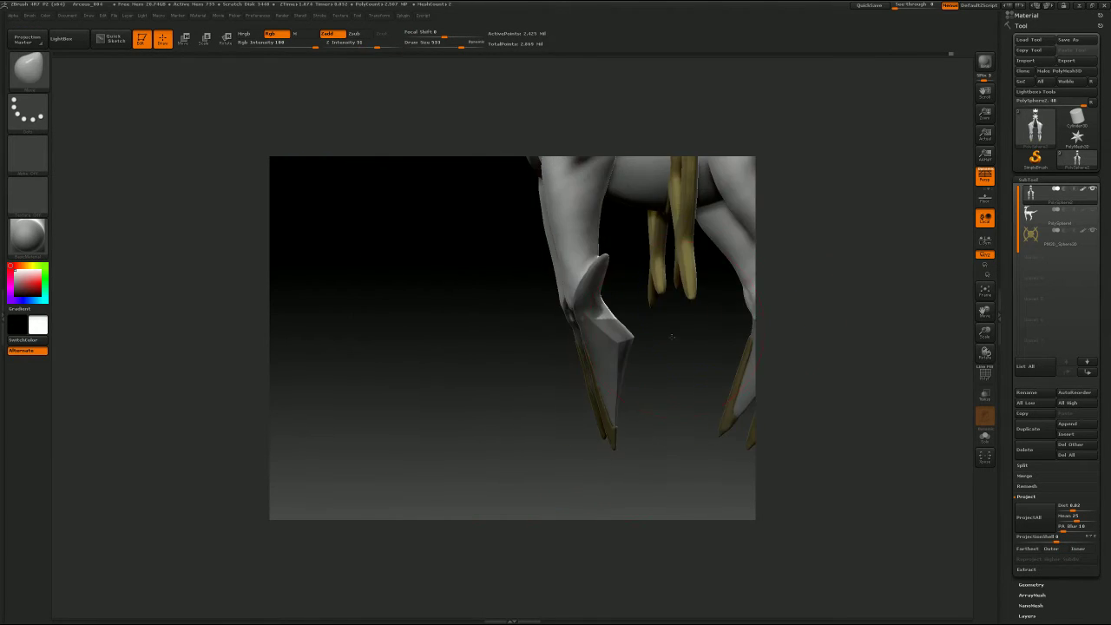
left_click_drag(624, 301, 574, 374, "alt")
left_click(573, 373, "ctrl")
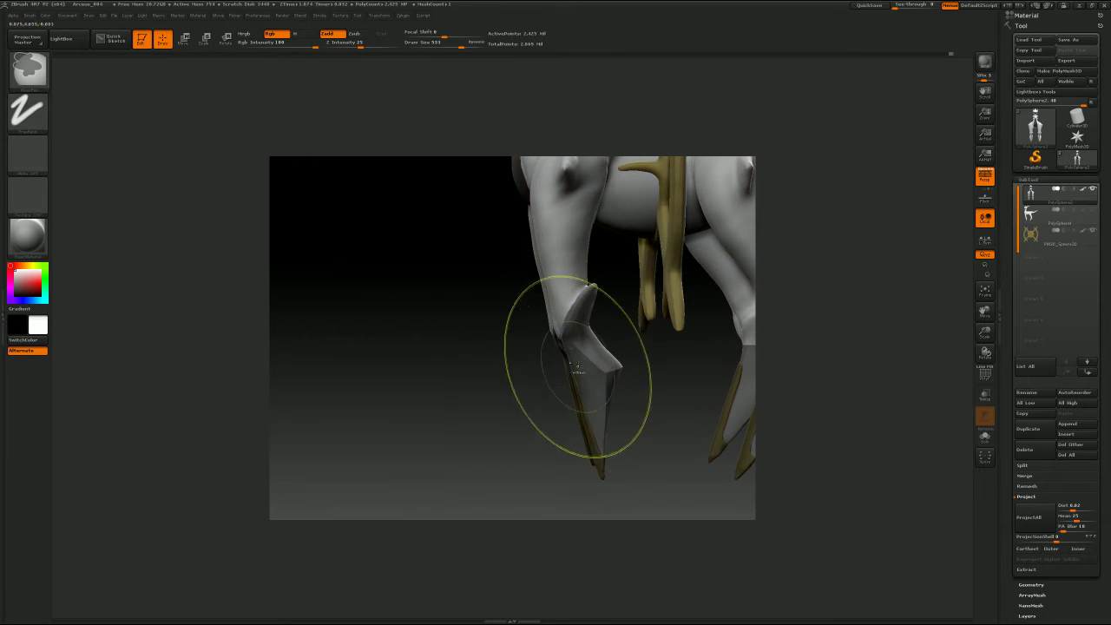
left_click(572, 367, "ctrl")
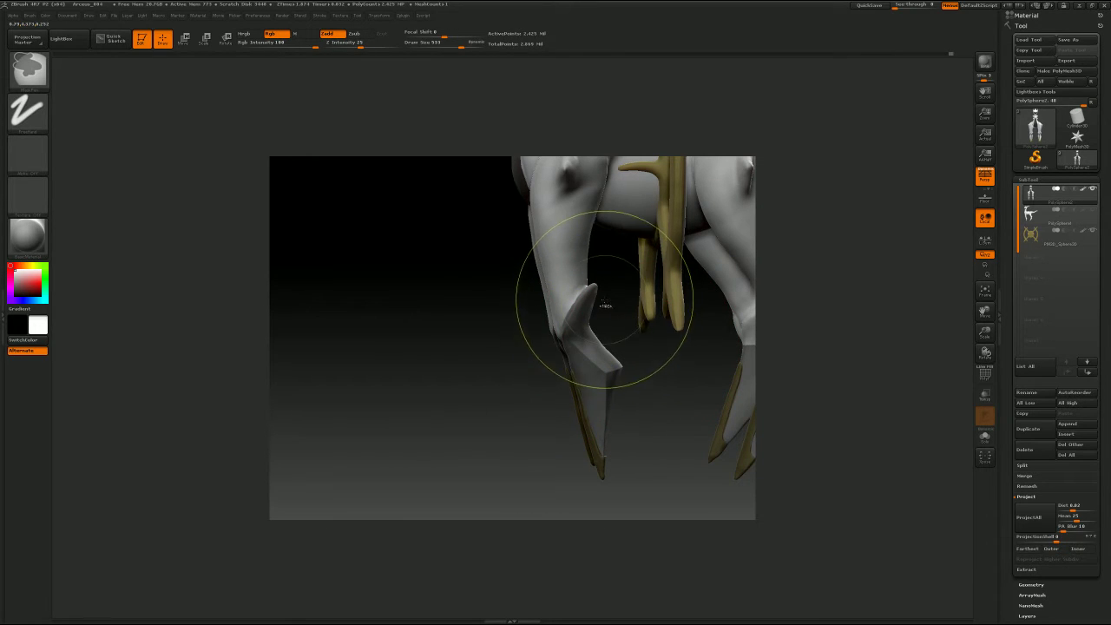
mouse_move(615, 309)
left_mouse_down("alt")
mouse_move(593, 342)
mouse_move(632, 323)
mouse_move(579, 362)
mouse_move(498, 383)
left_mouse_up("alt")
Step: Reduce the Move brush size and adjust the unmasked upper front legs where they enter the ankle cuffs
key("s")
key("ctrl")
mouse_move(584, 402)
left_mouse_down()
mouse_move(513, 412)
mouse_move(568, 403)
left_mouse_up()
key("ctrl+z")
key("s")
mouse_move(680, 359)
left_mouse_down("shift")
mouse_move(638, 360)
mouse_move(651, 380)
mouse_move(610, 364)
mouse_move(633, 378)
left_mouse_up("shift")
key("s")
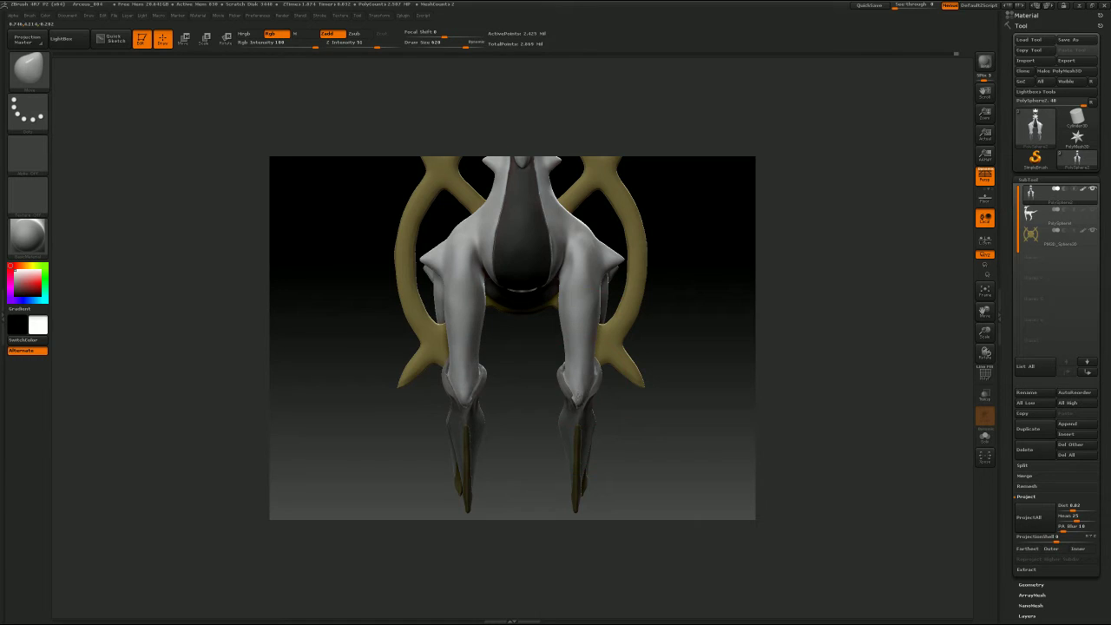
mouse_move(684, 365)
left_mouse_down()
mouse_move(580, 364)
mouse_move(682, 362)
mouse_move(704, 345)
mouse_move(695, 426)
left_mouse_up()
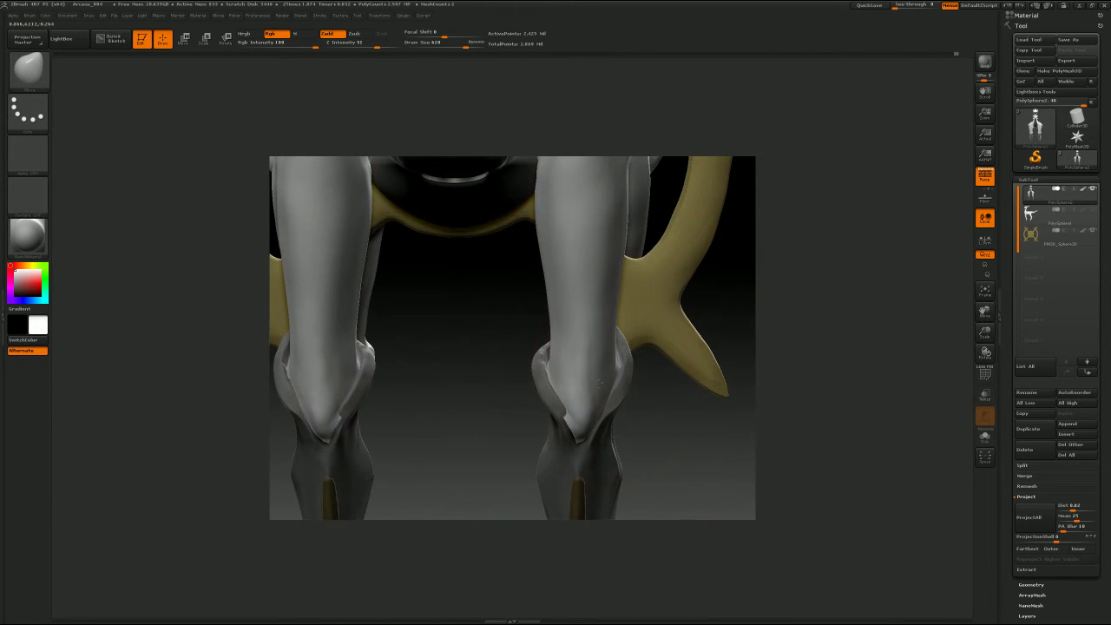
Step: Undo the last pull on the upper leg's pointed end and smooth it inside the cuff with a draw size of 94
mouse_move(599, 381)
left_mouse_down()
mouse_move(571, 400)
mouse_move(582, 420)
left_mouse_up()
key("ctrl+z")
key("s")
key("s")
left_click(585, 414)
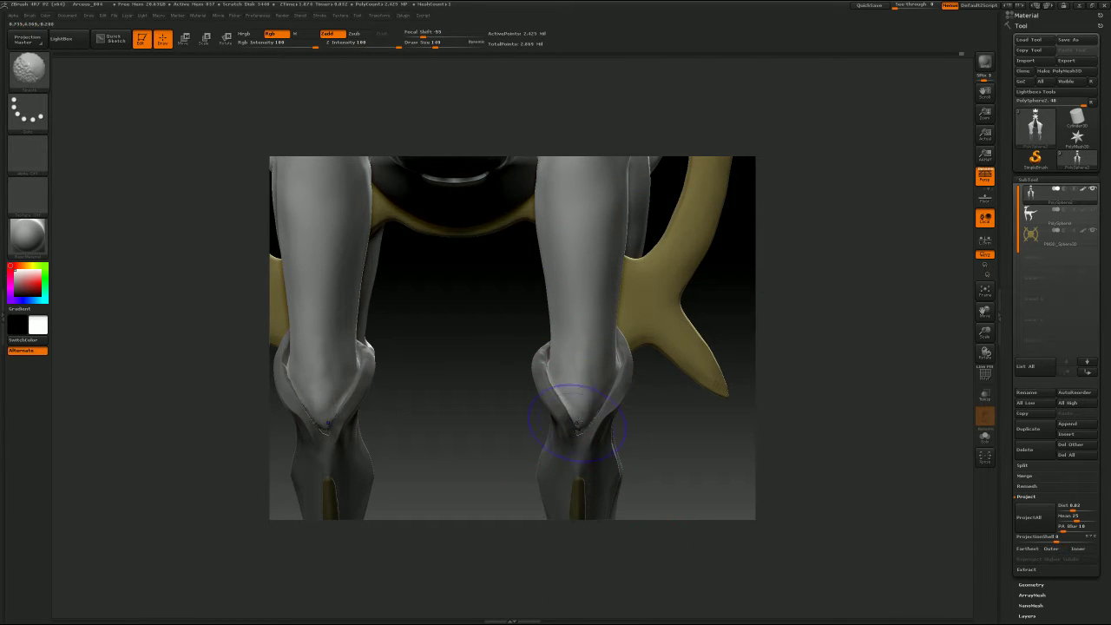
key("s")
left_click(582, 419)
left_click_drag(579, 425, 582, 423)
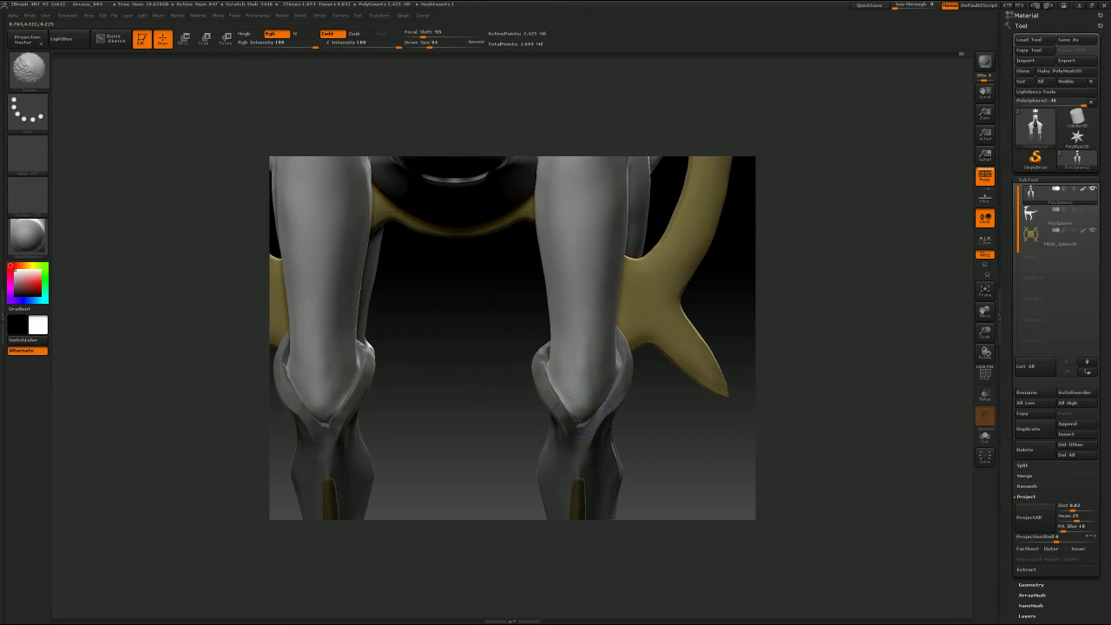
Step: Adjust the front legs' pointed ends inside the ankle cuffs with the Move brush, working from the front and side
key("s")
left_click(616, 376)
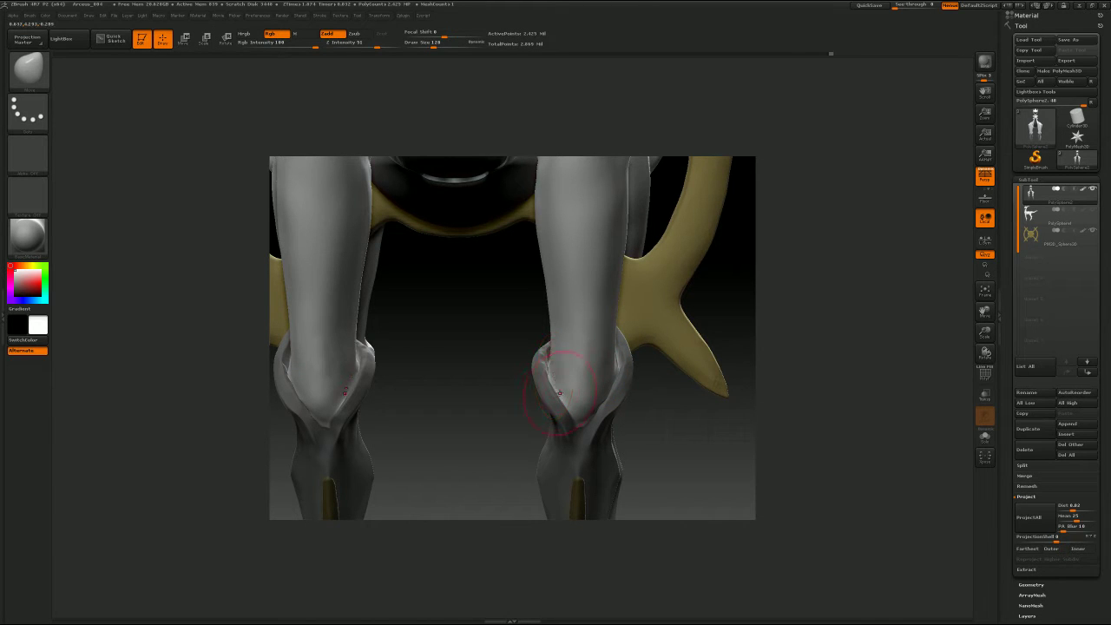
left_click_drag(652, 424, 521, 421)
key("s")
left_click(626, 340)
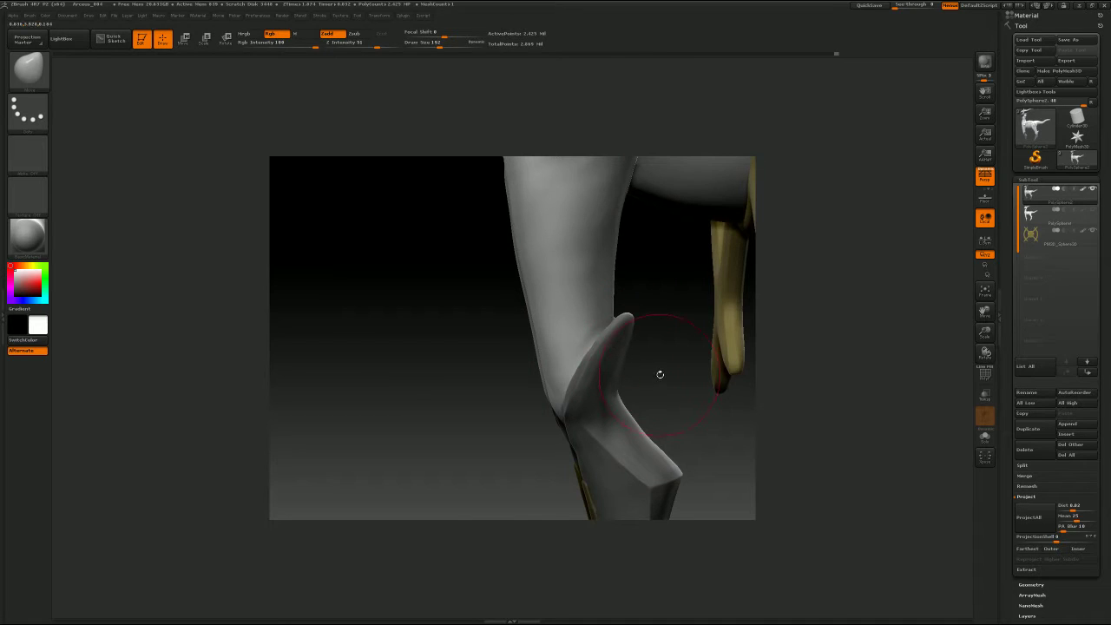
left_click_drag(660, 375, 785, 378)
key("s")
left_click(608, 374)
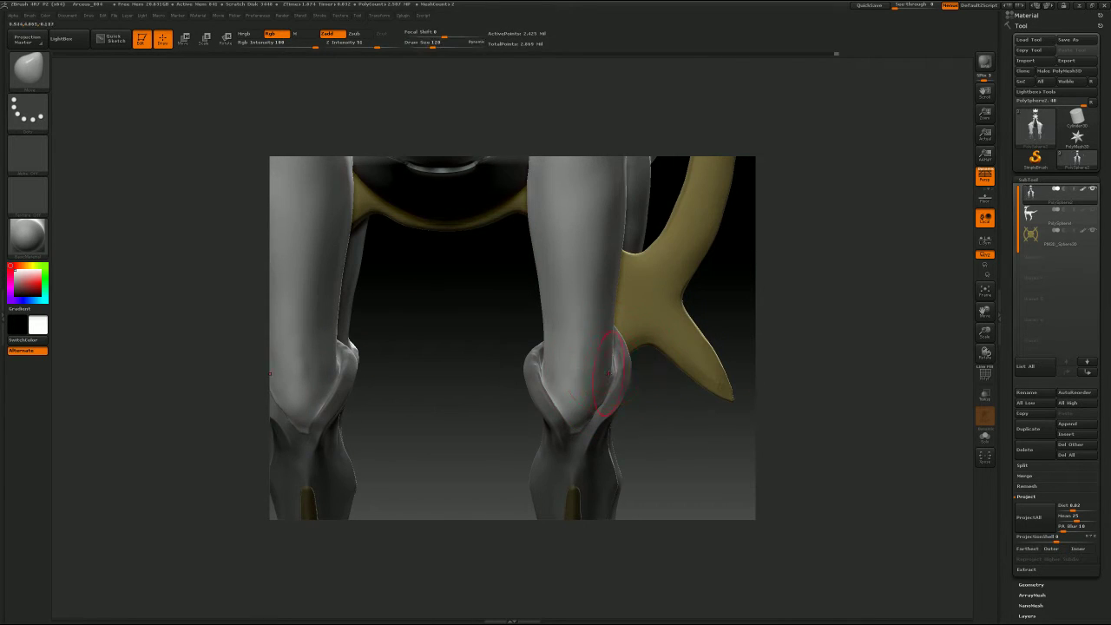
Step: Enlarge the Move brush to draw size 177, adjust the outer side of the front ankle cuff and clear the mask
key("s")
left_click(615, 372)
key("s")
left_click(559, 371)
left_click_drag(651, 409, 659, 436, "ctrl")
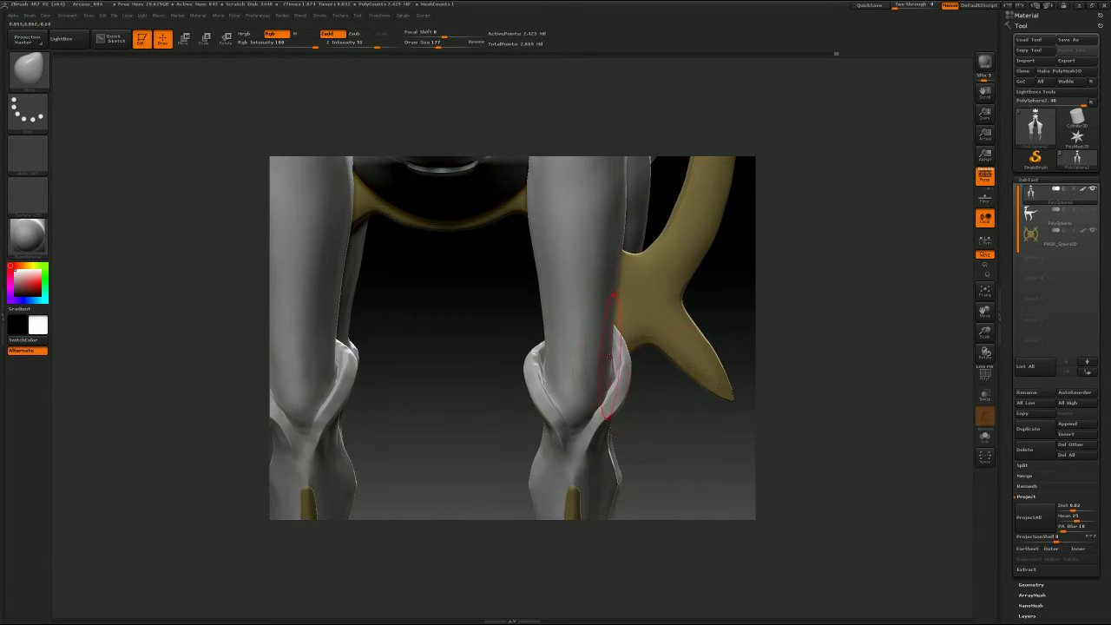
Step: Build up the front ankle cuff's rim with a small ClayTubes brush and smooth its inner edge
key("b")
key("c")
key("t")
key("s")
left_click(596, 375)
mouse_move(656, 397)
left_mouse_down("alt")
mouse_move(627, 387)
mouse_move(631, 445)
left_mouse_up("alt")
key("s")
left_click(673, 371)
key("s")
left_click(666, 373)
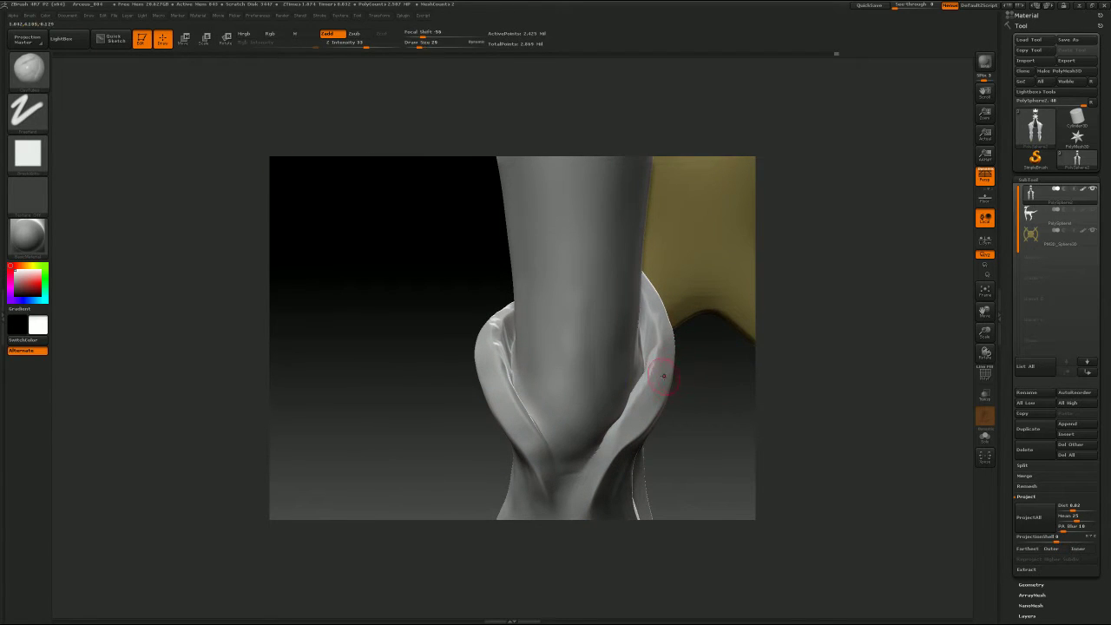
left_click_drag(649, 378, 635, 383, "shift")
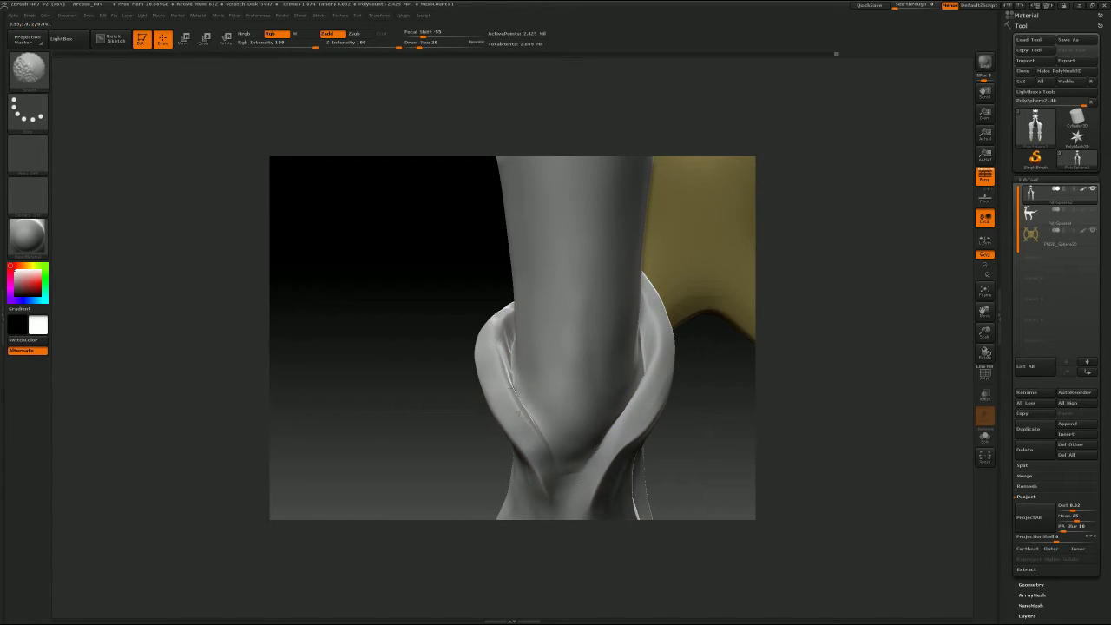
Step: Undo the stray masking stroke and smooth the cuff's inner rim around the back and side of the leg
left_click_drag(451, 432, 527, 417)
mouse_move(493, 302)
left_mouse_down("ctrl")
mouse_move(509, 280)
mouse_move(500, 322)
left_mouse_up("ctrl")
key("ctrl+z")
mouse_move(704, 353)
left_mouse_down()
mouse_move(730, 343)
mouse_move(738, 360)
mouse_move(712, 373)
left_mouse_up()
left_click_drag(501, 282, 489, 329, "shift")
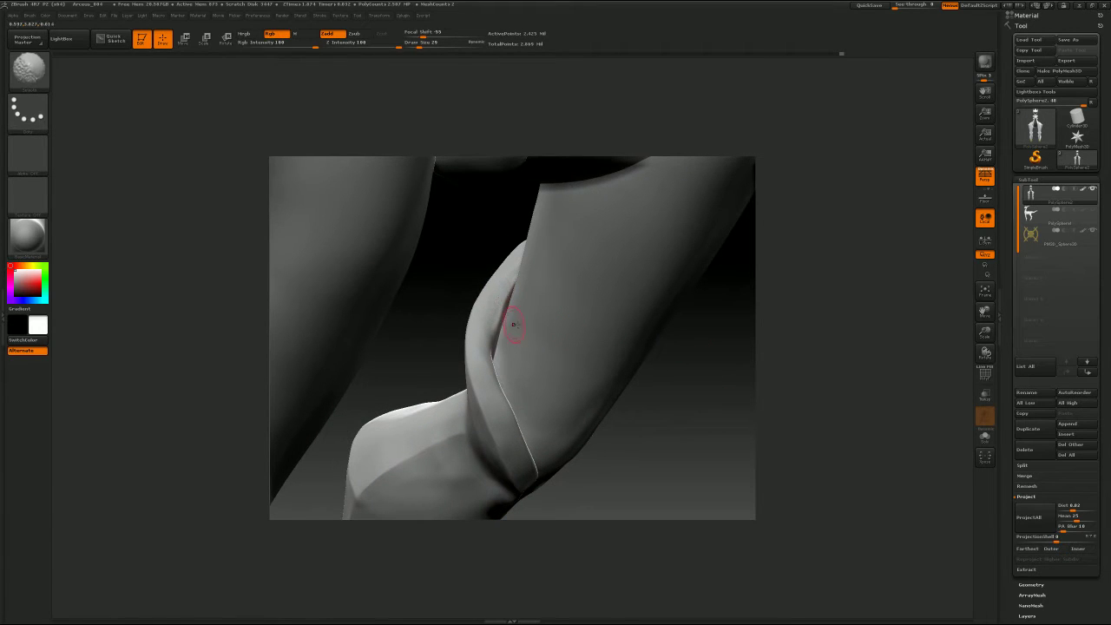
mouse_move(573, 469)
left_mouse_down()
mouse_move(786, 372)
mouse_move(773, 364)
left_mouse_up()
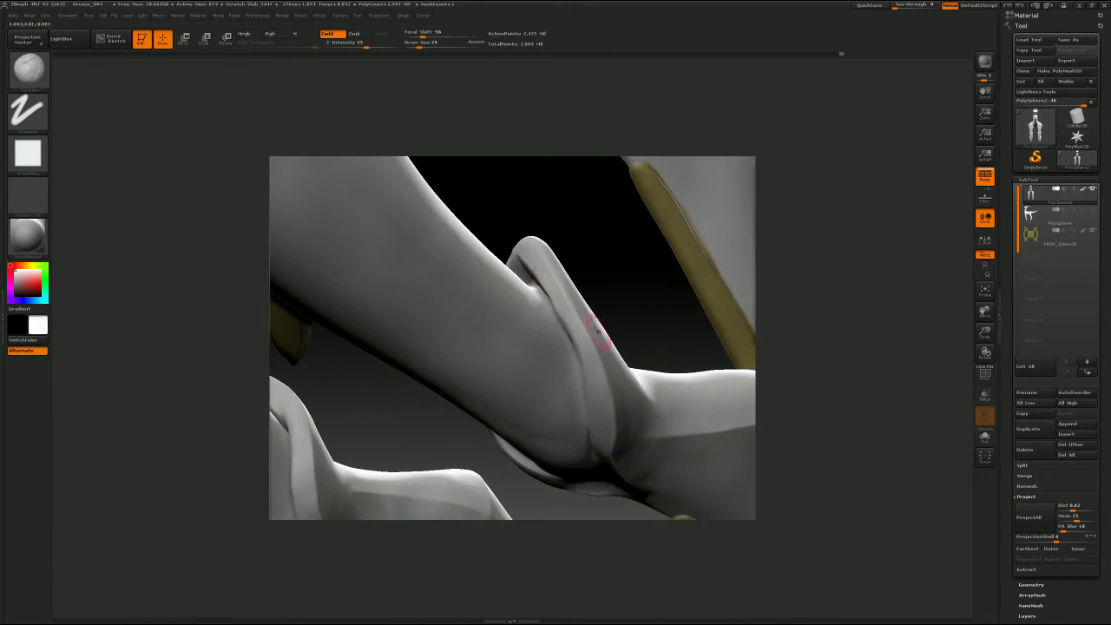
Step: Reshape the front cuff's raised back point in side view using the Move brush at draw size 177
left_click_drag(363, 415, 298, 384)
left_click_drag(651, 357, 600, 437, "alt")
left_click_drag(767, 380, 658, 376)
mouse_move(542, 392)
left_mouse_down("alt")
mouse_move(598, 405)
mouse_move(540, 334)
mouse_move(521, 349)
mouse_move(535, 348)
left_mouse_up("alt")
key("b")
key("m")
key("v")
key("s")
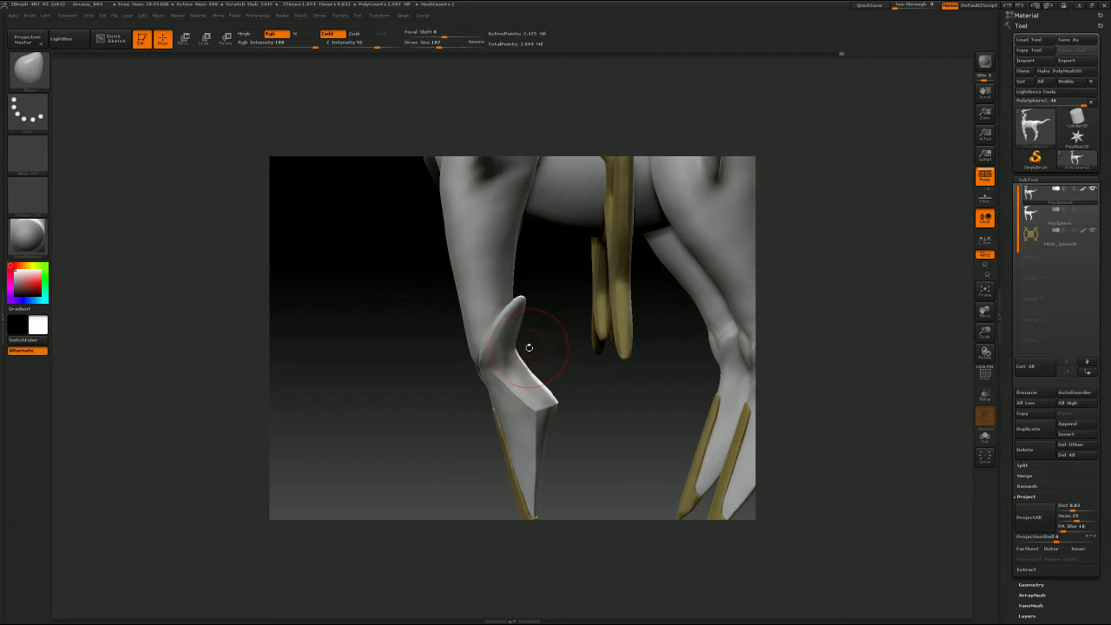
key("s")
key("s")
key("s")
left_click(522, 346)
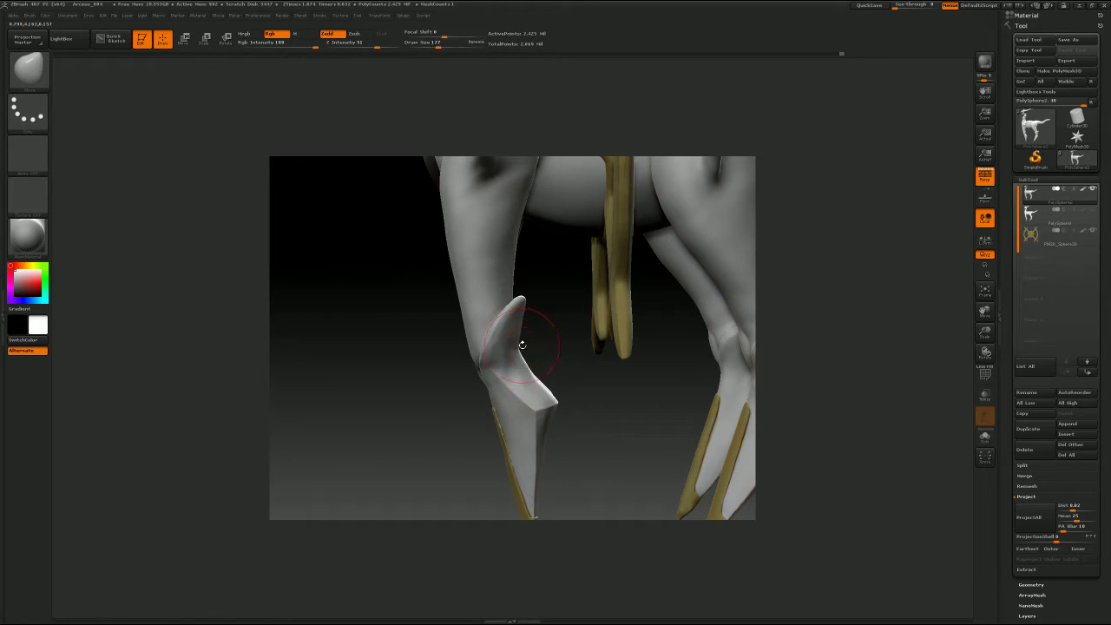
Step: Refine the contour beneath the front cuff's back point and smooth it with a draw size of 112
key("s")
left_click_drag(540, 369, 532, 370)
key("s")
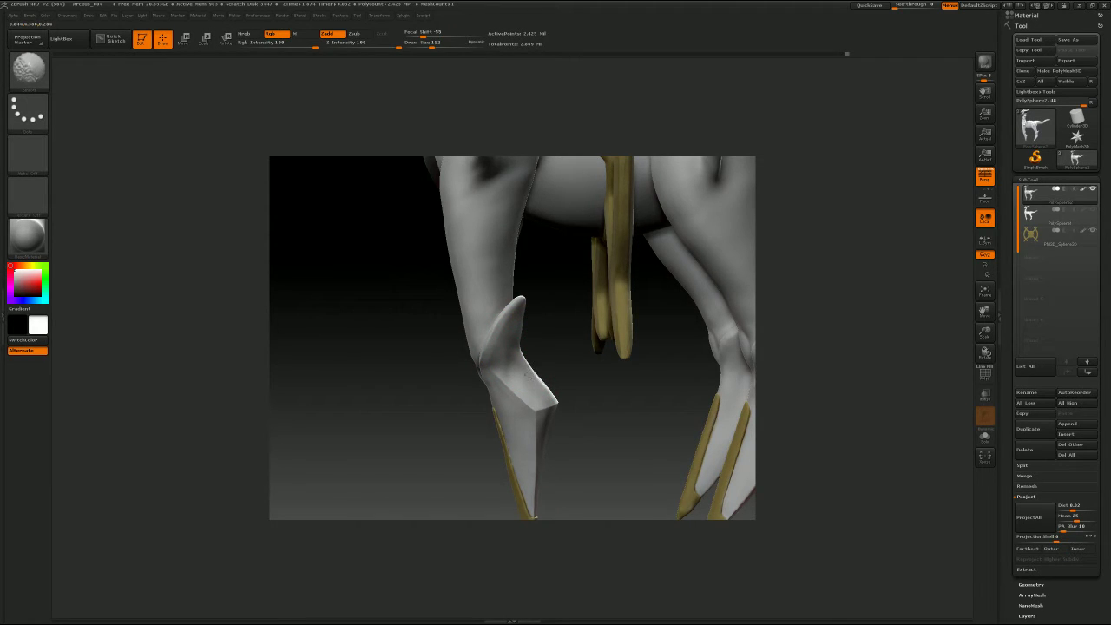
mouse_move(545, 323)
left_mouse_down()
mouse_move(543, 350)
mouse_move(554, 349)
mouse_move(492, 346)
left_mouse_up()
Step: Sharpen the front cuffs' rim edges with the Pinch brush at draw size 35
key("b")
key("p")
key("i")
key("s")
key("s")
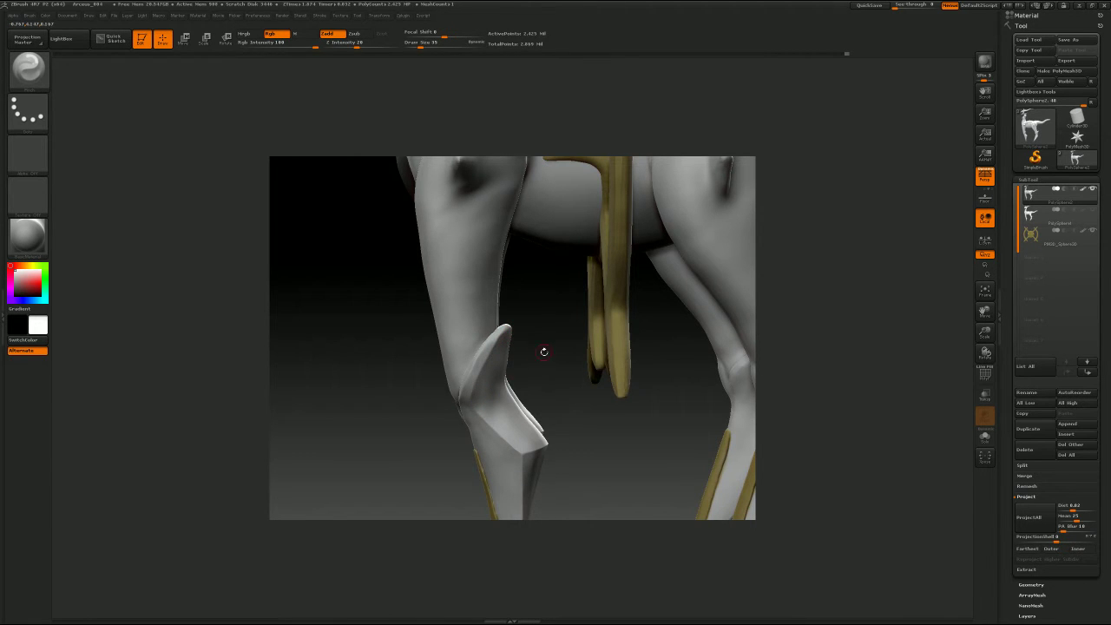
mouse_move(543, 350)
left_mouse_down()
mouse_move(653, 331)
mouse_move(621, 341)
mouse_move(617, 331)
left_mouse_up()
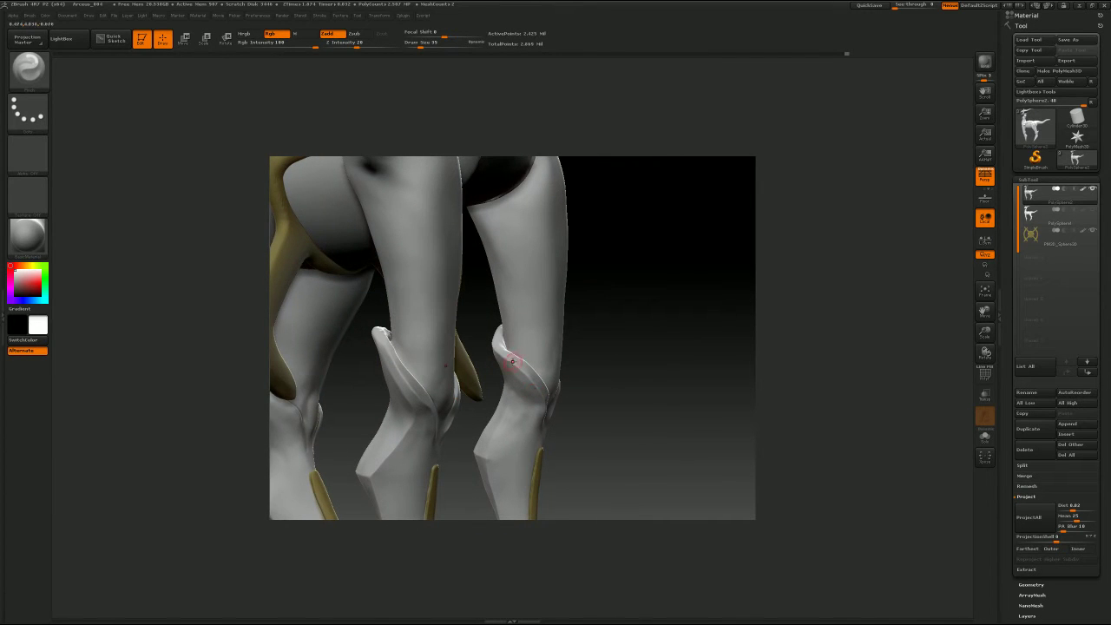
left_click_drag(618, 320, 668, 325)
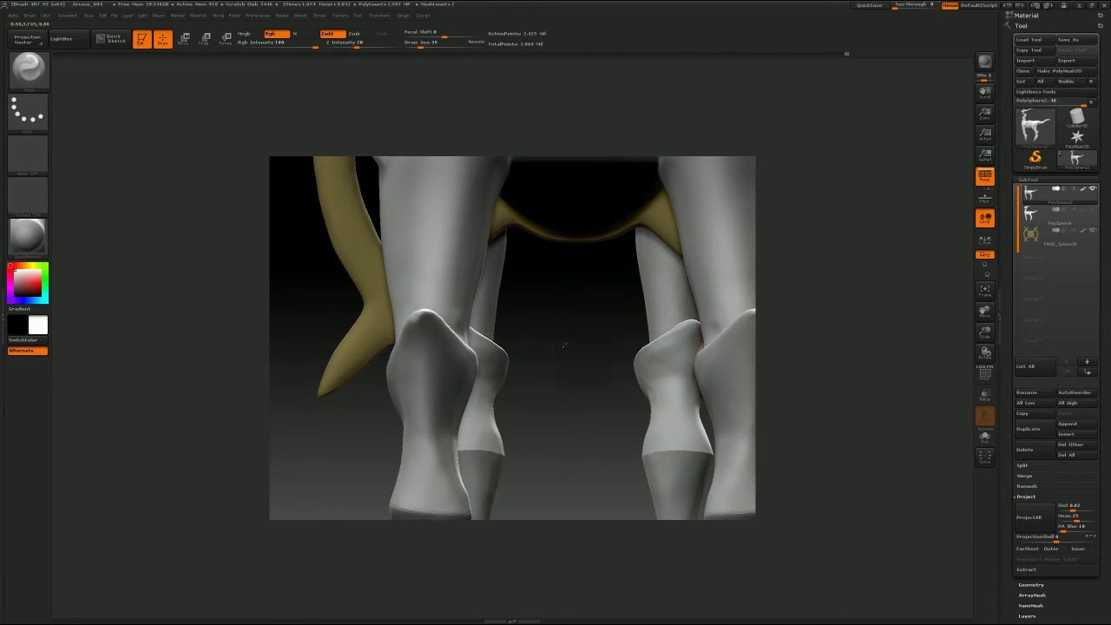
Step: Reshape the cuffs' raised back tips with the Move brush at draw size 154 and smooth them at size 46
left_click_drag(564, 333, 538, 343, "alt")
key("b")
key("m")
key("v")
key("s")
mouse_move(463, 344)
left_mouse_down()
mouse_move(517, 339)
mouse_move(457, 343)
left_mouse_up()
key("s")
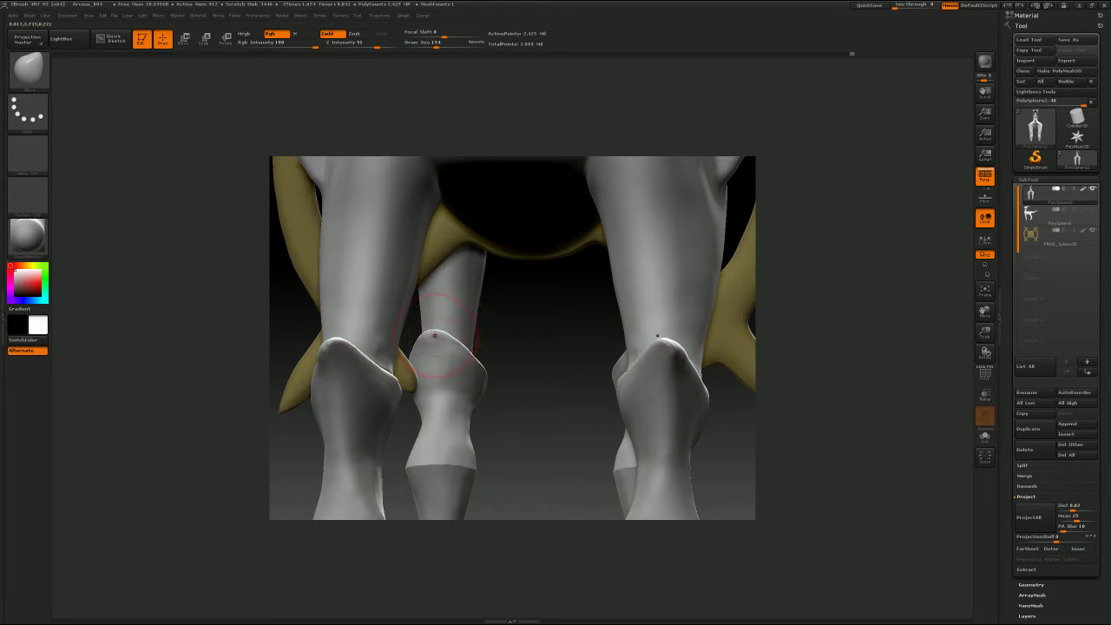
mouse_move(430, 333)
left_mouse_down()
mouse_move(556, 334)
mouse_move(451, 353)
mouse_move(496, 330)
mouse_move(484, 328)
mouse_move(444, 349)
mouse_move(460, 353)
left_mouse_up()
key("s")
key("s")
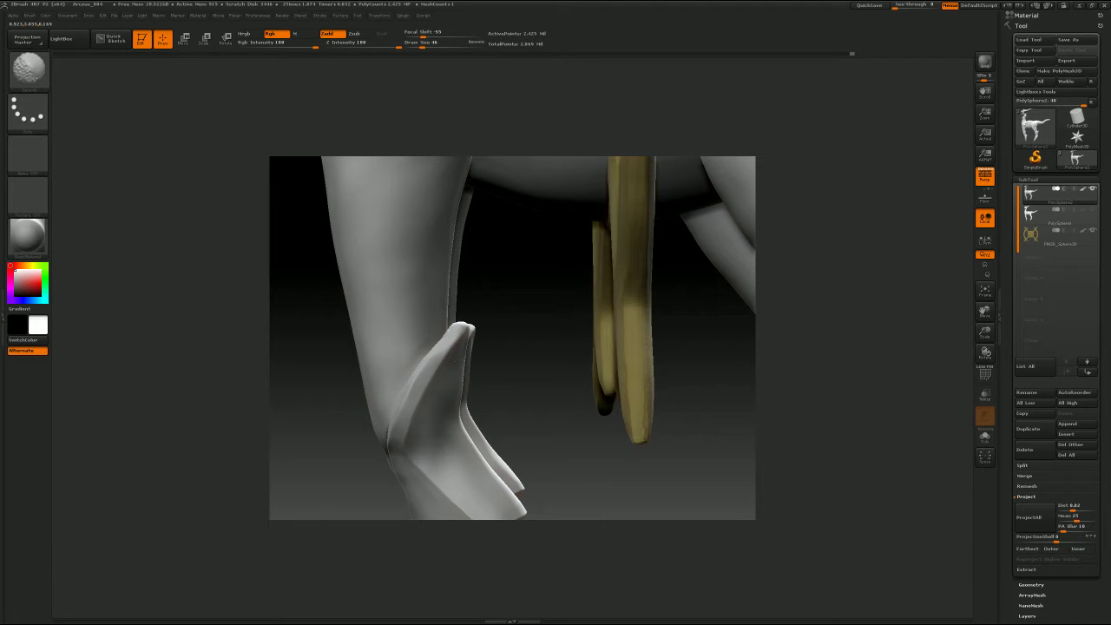
Step: Smooth the V-shaped front of the front ankle cuff where its two rims meet below the leg
left_click_drag(357, 460, 340, 419, "alt")
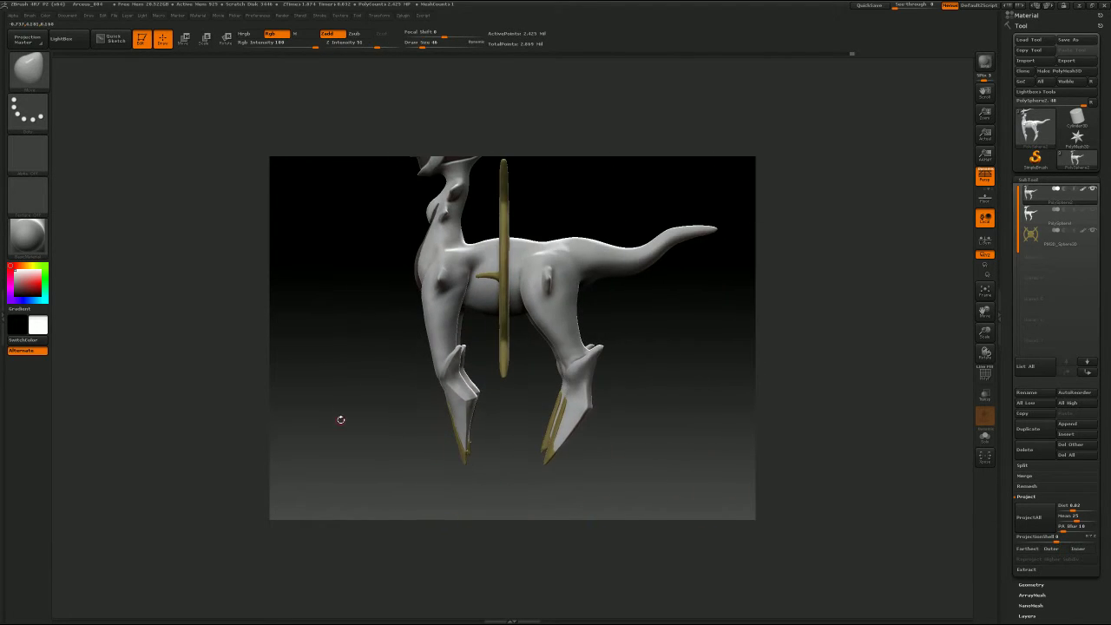
left_click_drag(671, 352, 720, 350)
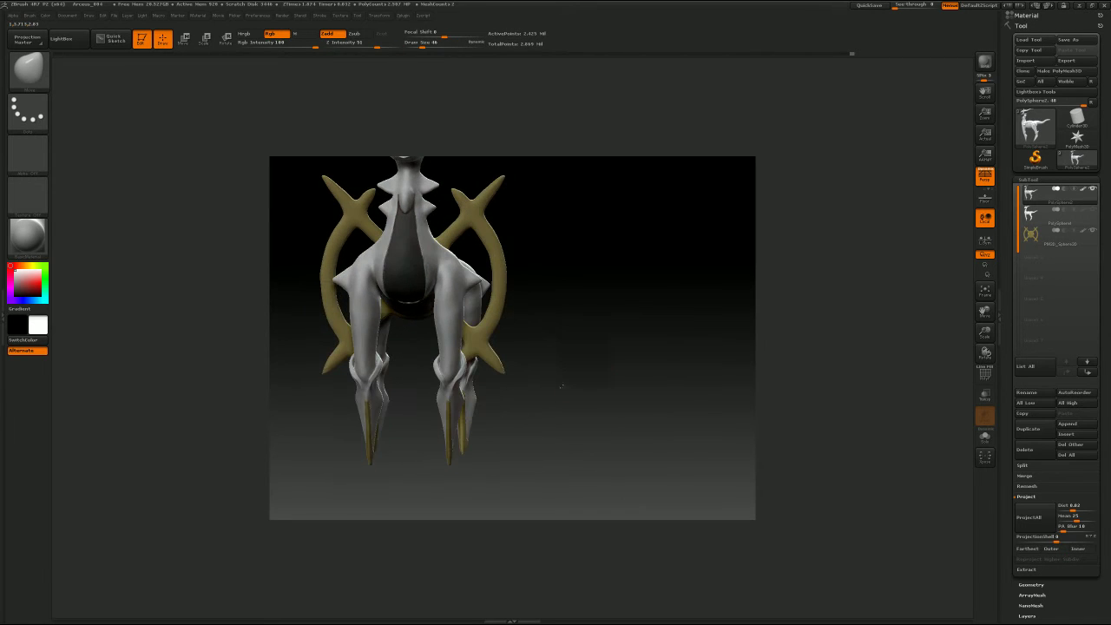
mouse_move(562, 386)
left_mouse_down("alt")
mouse_move(570, 445)
mouse_move(662, 347)
left_mouse_up("alt")
key("s")
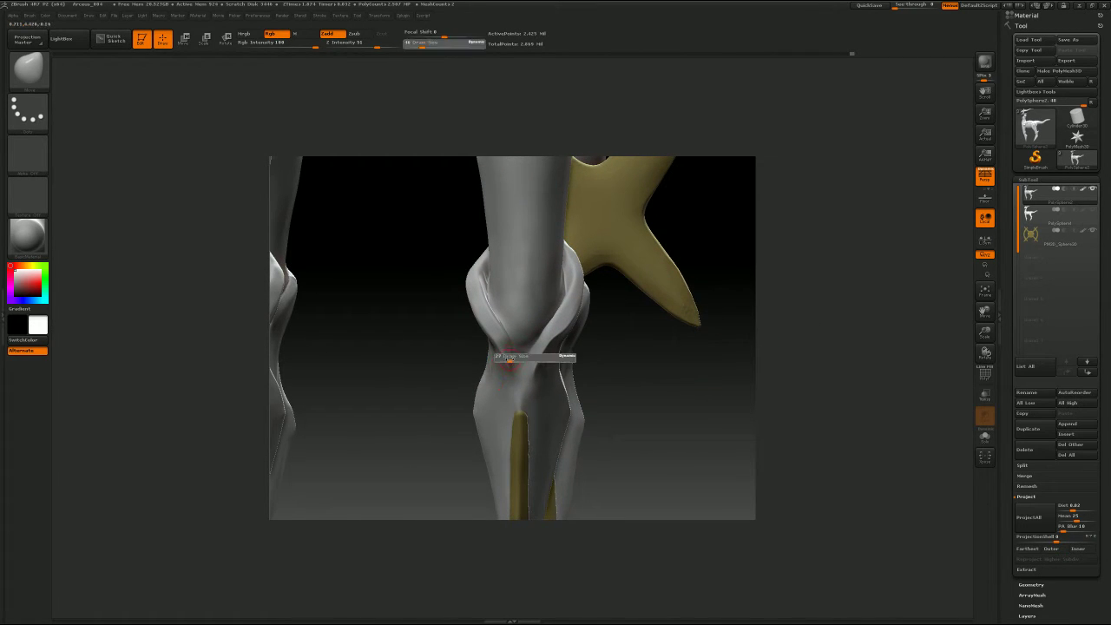
left_click_drag(510, 359, 511, 358)
left_click_drag(521, 356, 524, 345, "shift")
Step: Enlarge the Move brush to draw size 124 and adjust the upper leg's front contour just above the cuff
key("s")
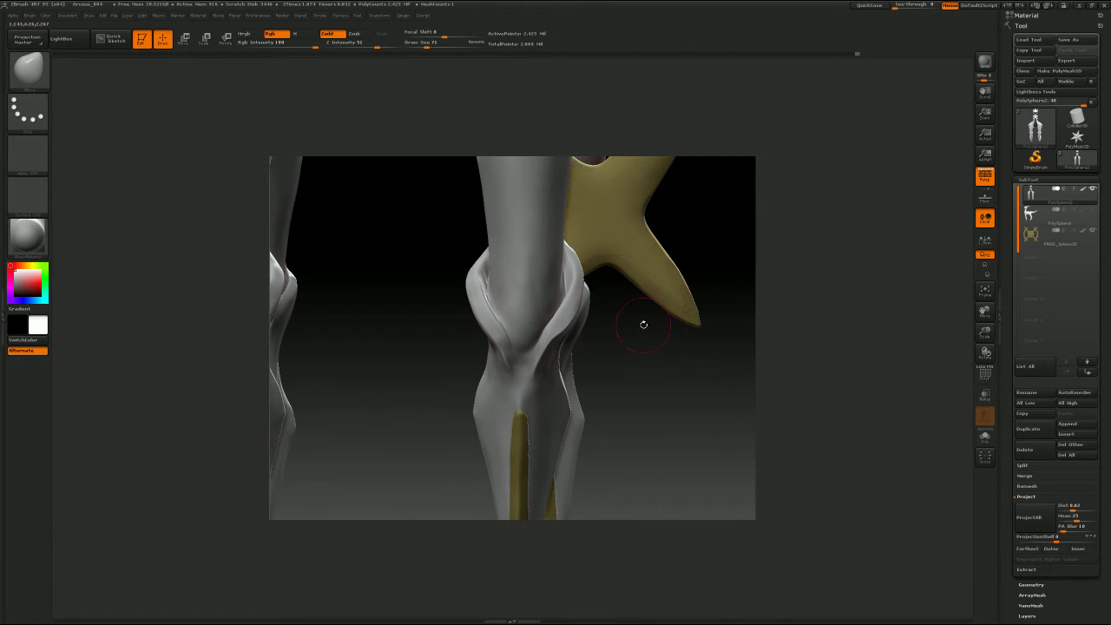
mouse_move(643, 324)
left_mouse_down()
mouse_move(509, 347)
mouse_move(521, 342)
left_mouse_up()
key("s")
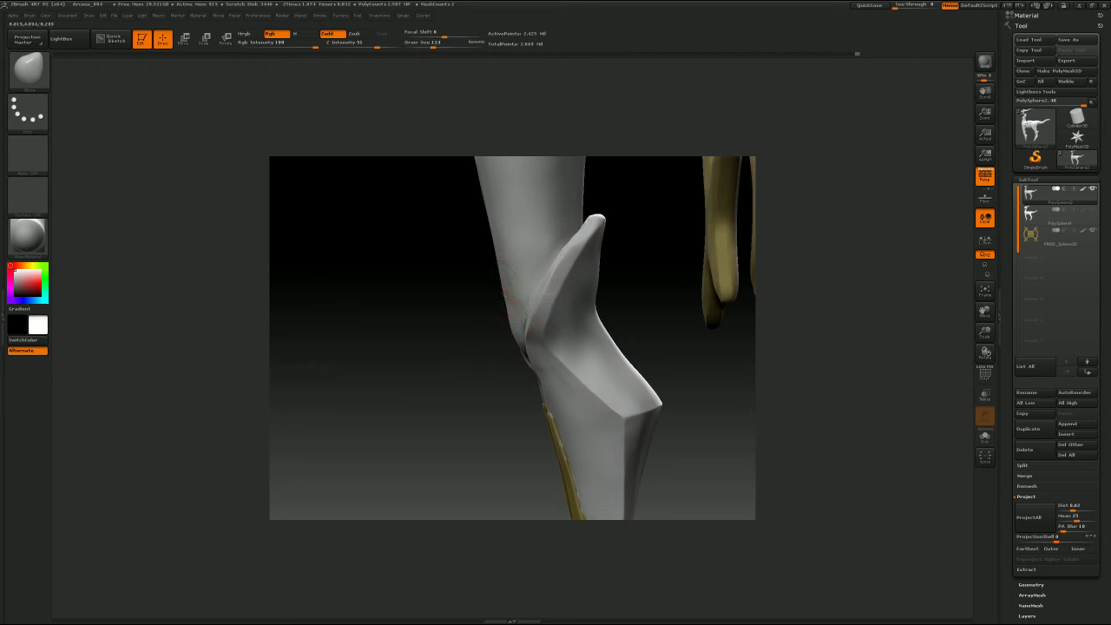
left_click_drag(498, 299, 506, 297)
Step: Reshape the upper front leg's forward contour with the Move brush, using draw sizes of 326 and 245
left_click_drag(482, 225, 489, 309, "alt")
key("s")
mouse_move(489, 309)
left_mouse_down()
mouse_move(503, 310)
mouse_move(476, 342)
mouse_move(489, 338)
left_mouse_up()
key("s")
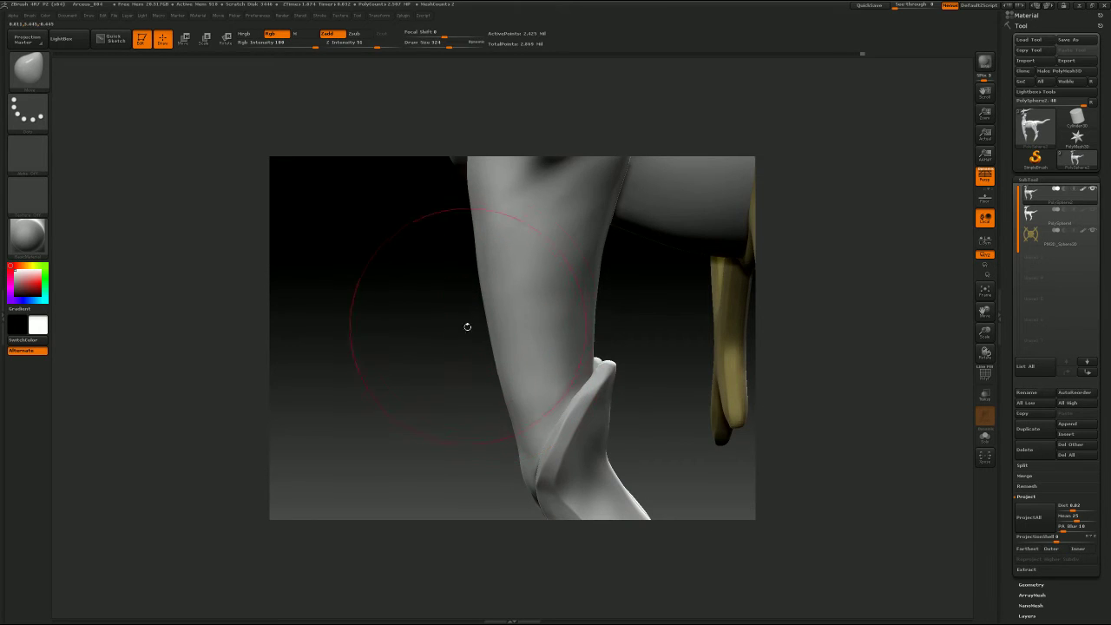
key("s")
mouse_move(465, 279)
left_mouse_down("alt")
mouse_move(477, 333)
mouse_move(467, 333)
mouse_move(482, 292)
mouse_move(517, 314)
left_mouse_up("alt")
key("s")
key("s")
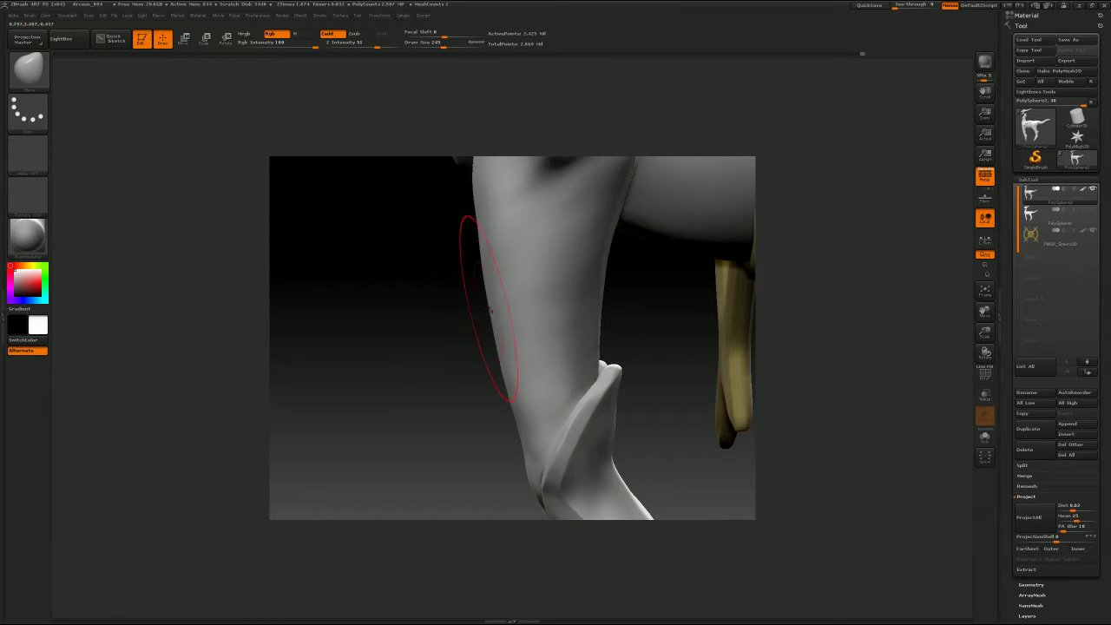
left_click_drag(475, 361, 595, 340, "alt")
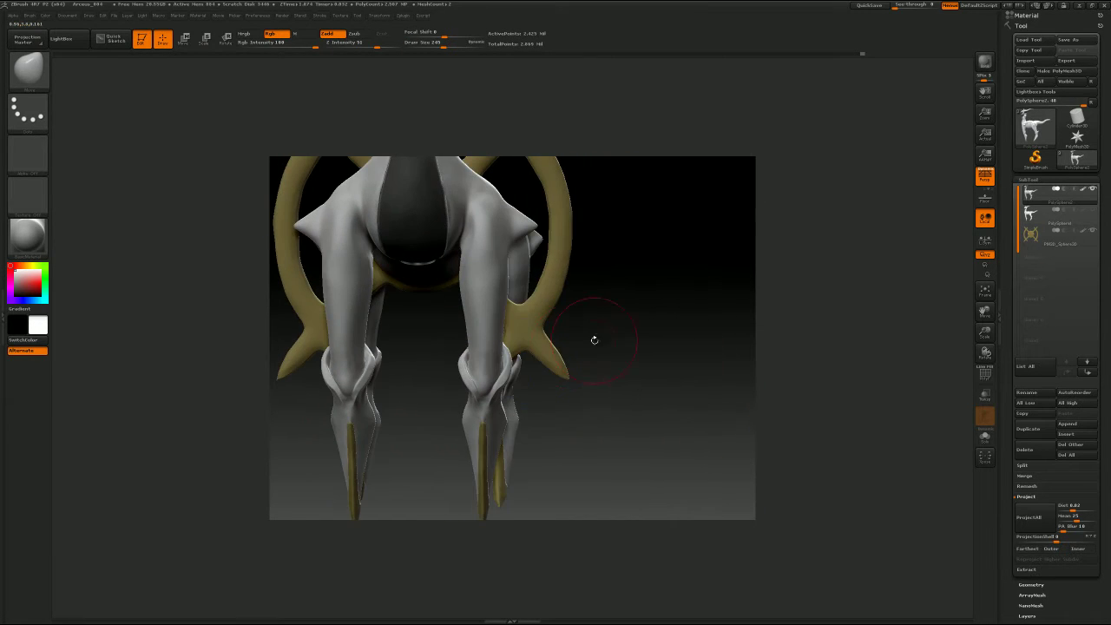
left_click_drag(668, 318, 366, 403, "shift")
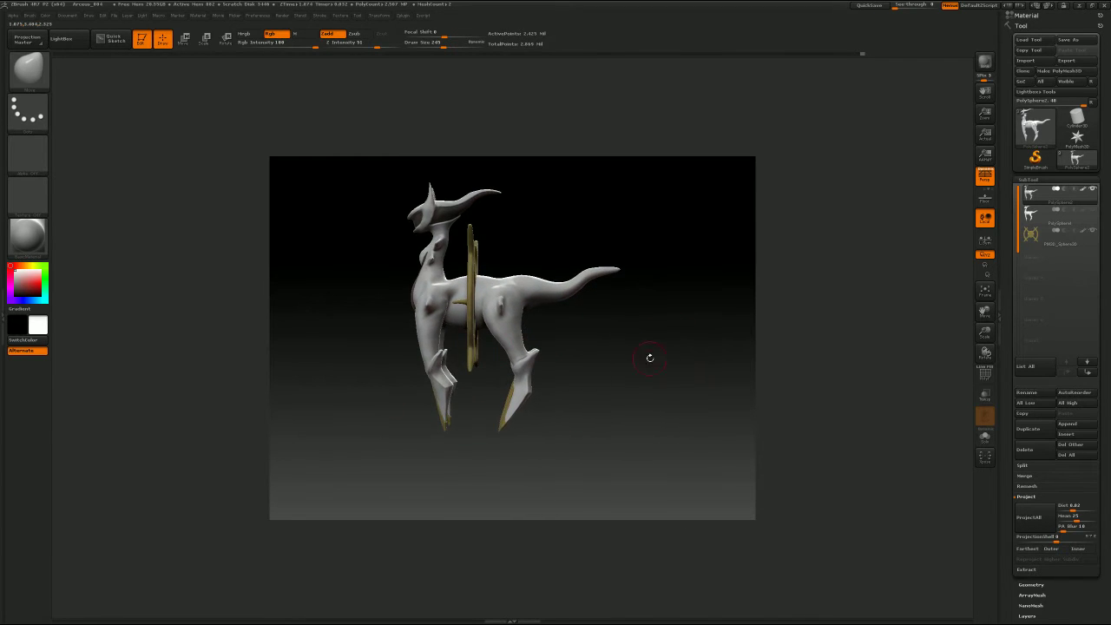
Step: Reduce the draw size to about 31 and smooth the front lower leg's surface beneath the ankle cuff
left_click_drag(650, 357, 654, 314, "alt")
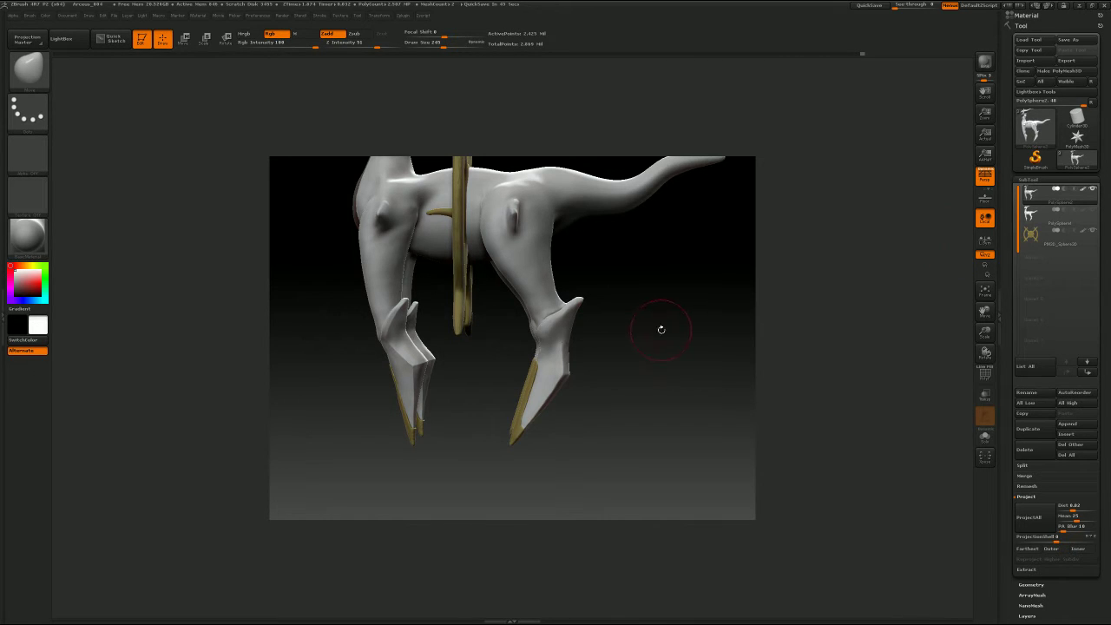
left_click_drag(662, 330, 697, 327)
left_click_drag(632, 346, 773, 318, "alt")
left_click_drag(520, 457, 554, 301, "alt")
key("s")
left_click_drag(481, 349, 457, 349)
key("shift")
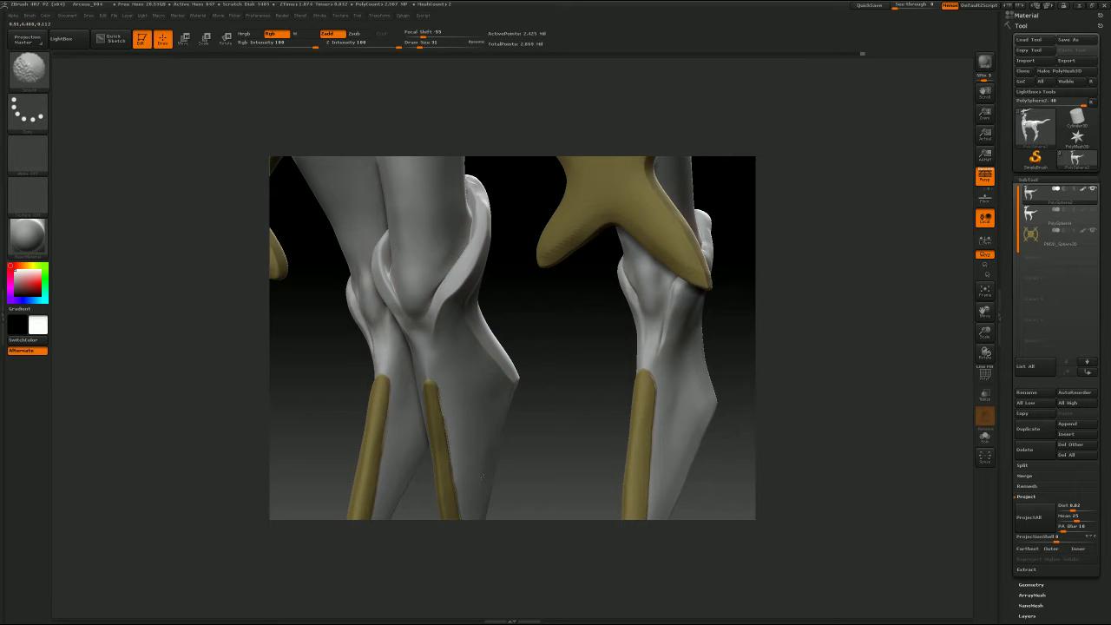
mouse_move(524, 487)
left_mouse_down("alt")
mouse_move(507, 382)
mouse_move(538, 374)
left_mouse_up("alt")
key("shift")
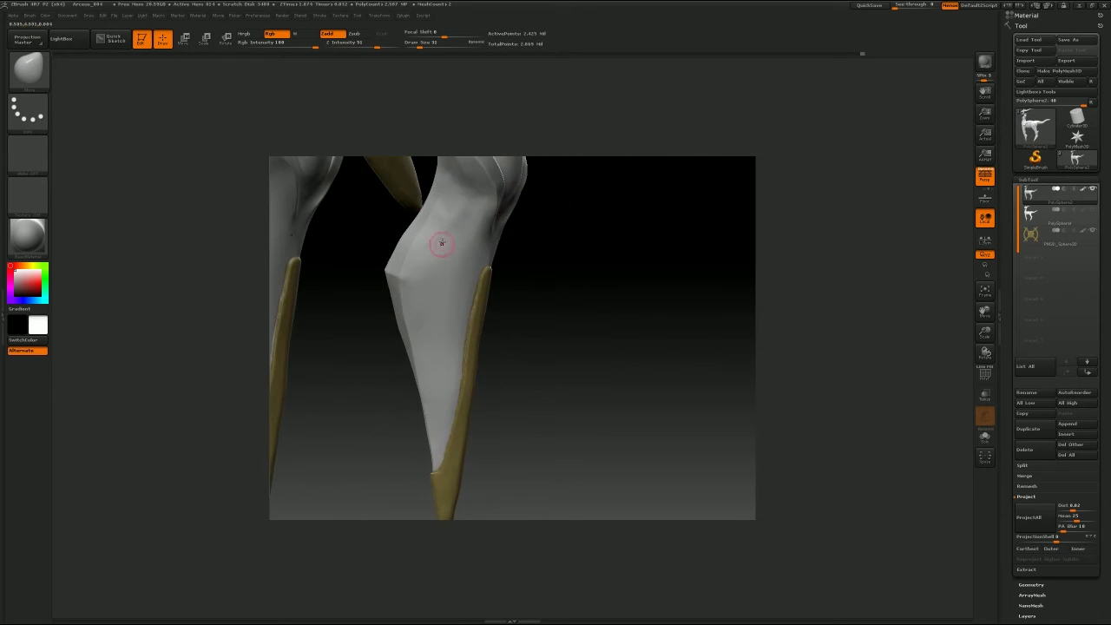
left_click_drag(450, 226, 448, 219, "shift")
Step: Enlarge the Move brush and adjust the front lower leg's rear contour between the cuff and heel point
left_click_drag(571, 281, 606, 382, "alt")
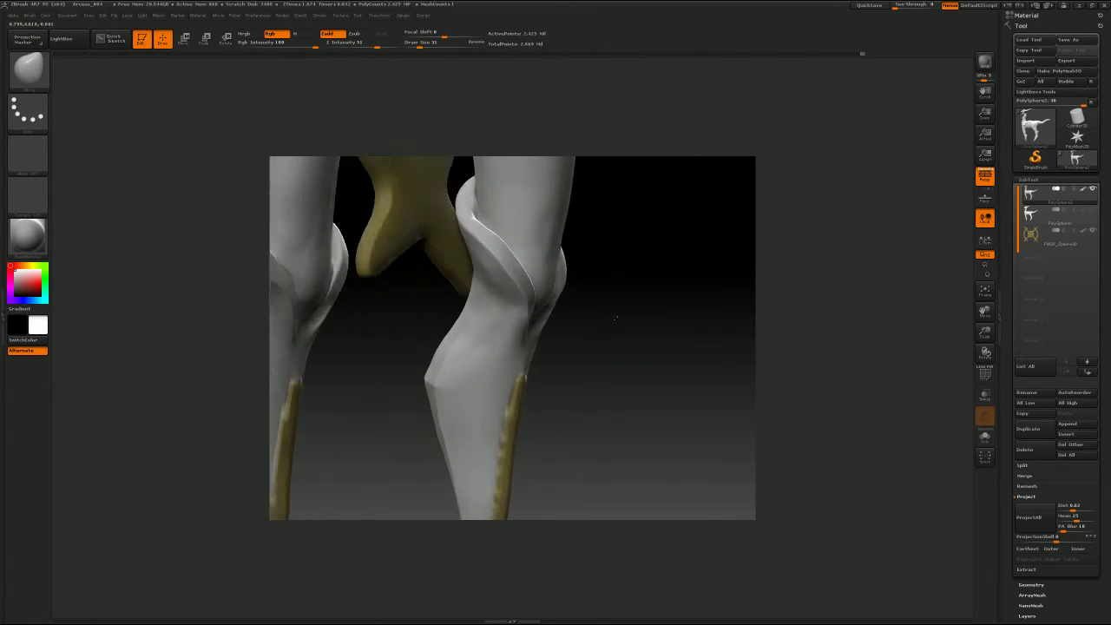
mouse_move(584, 304)
left_mouse_down()
mouse_move(619, 308)
mouse_move(586, 302)
left_mouse_up()
key("s")
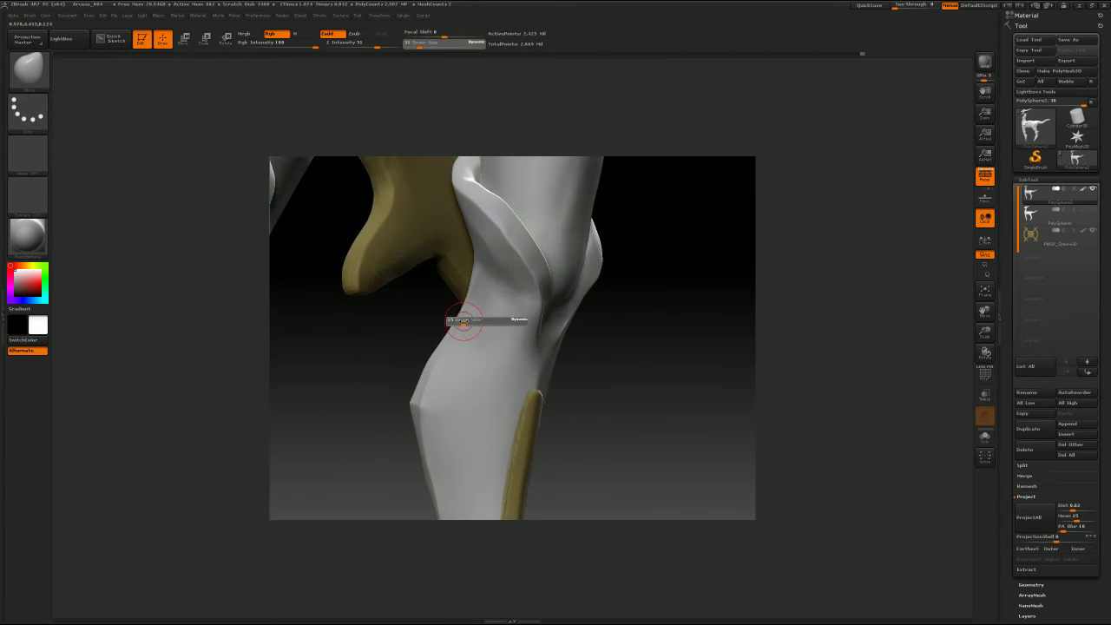
left_click_drag(464, 321, 476, 320)
key("s")
left_click_drag(447, 364, 426, 364)
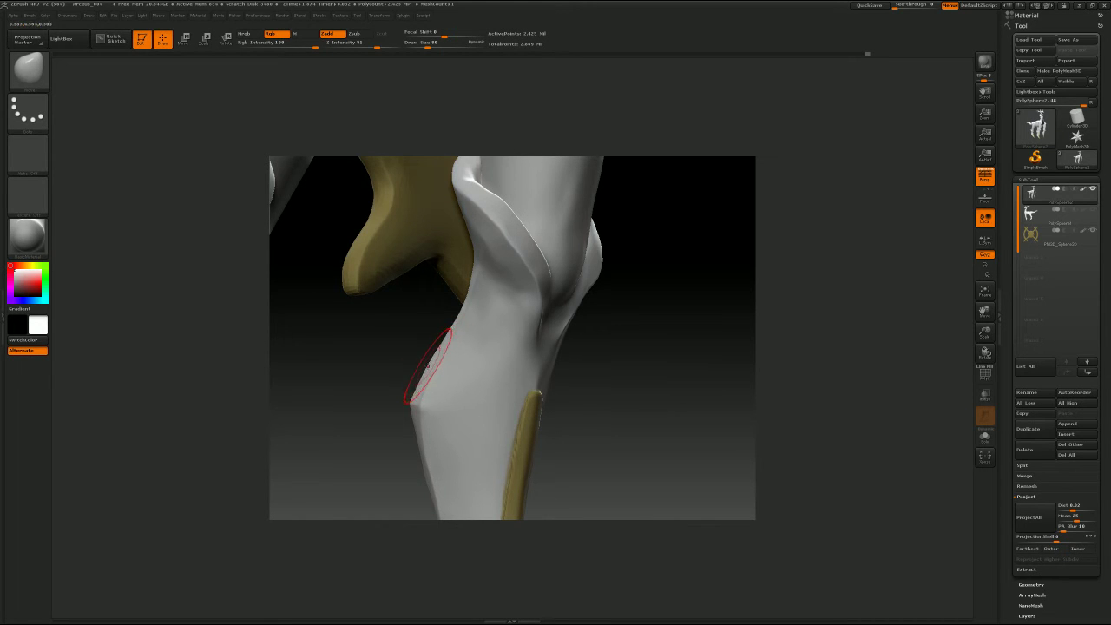
Step: Set the Move brush to draw size 74 and adjust the lower leg's back edge below the heel point
mouse_move(660, 305)
left_mouse_down()
mouse_move(612, 307)
mouse_move(647, 309)
mouse_move(449, 357)
left_mouse_up()
key("s")
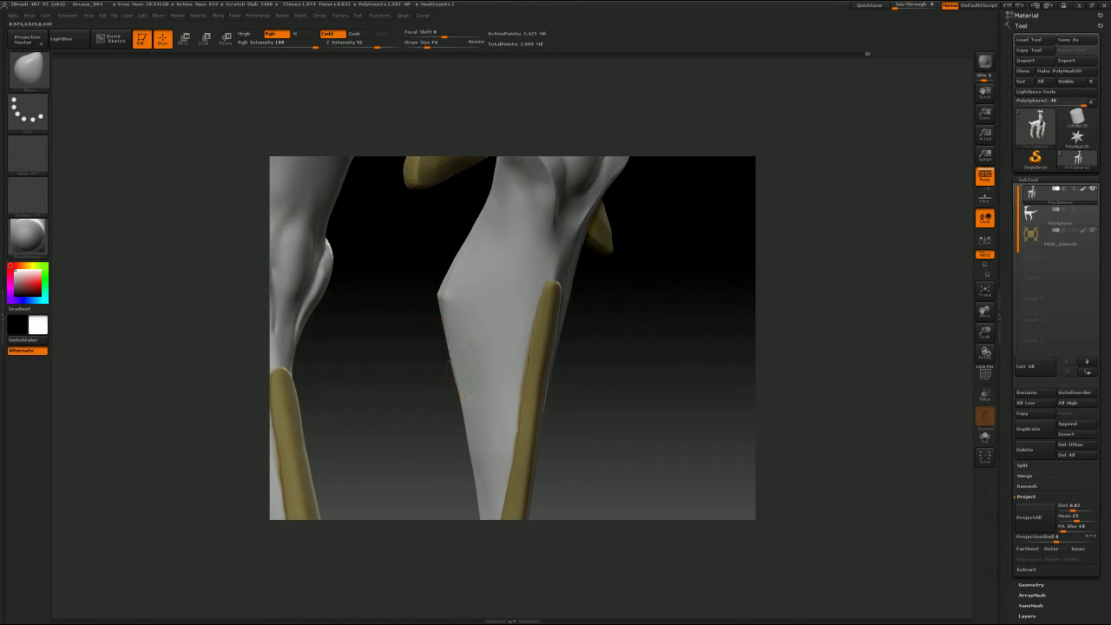
mouse_move(731, 260)
left_mouse_down()
mouse_move(559, 320)
mouse_move(610, 301)
mouse_move(590, 305)
mouse_move(585, 368)
mouse_move(608, 336)
mouse_move(697, 305)
mouse_move(640, 329)
left_mouse_up()
Step: Pinch the surface above the front leg's shoulder spike with the Pinch brush at draw size 74
key("b")
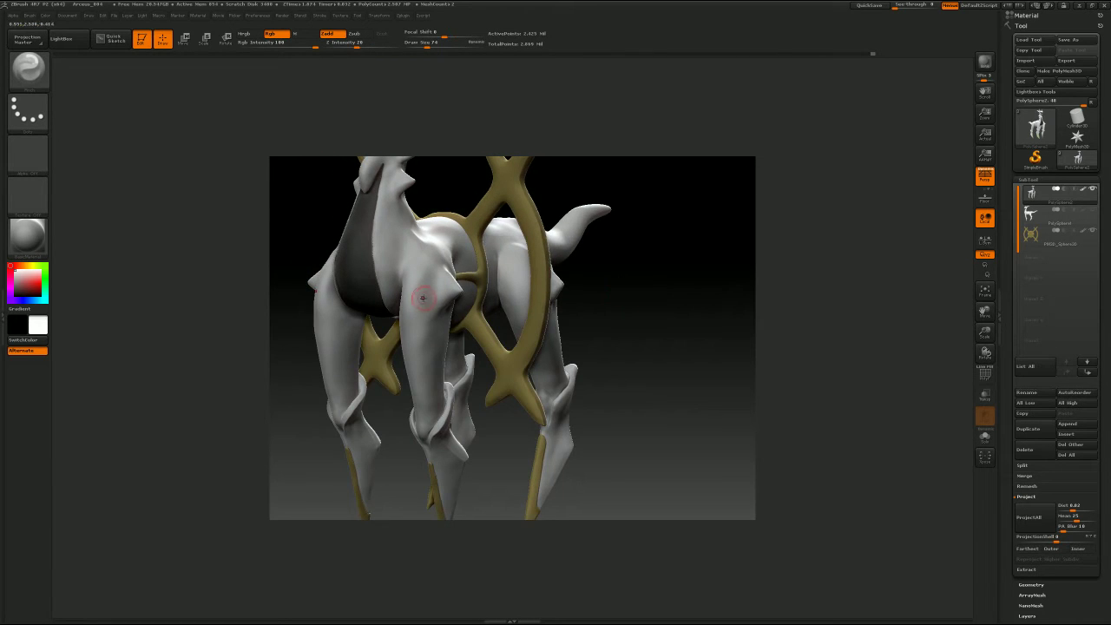
key("s")
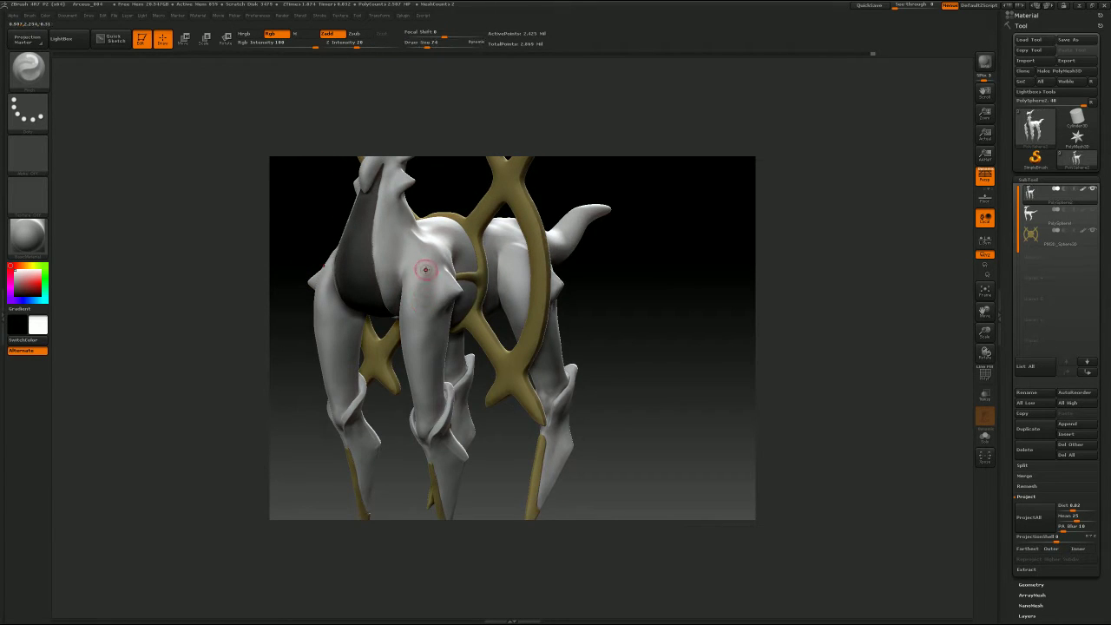
left_click_drag(426, 269, 424, 274)
left_click_drag(666, 318, 692, 316)
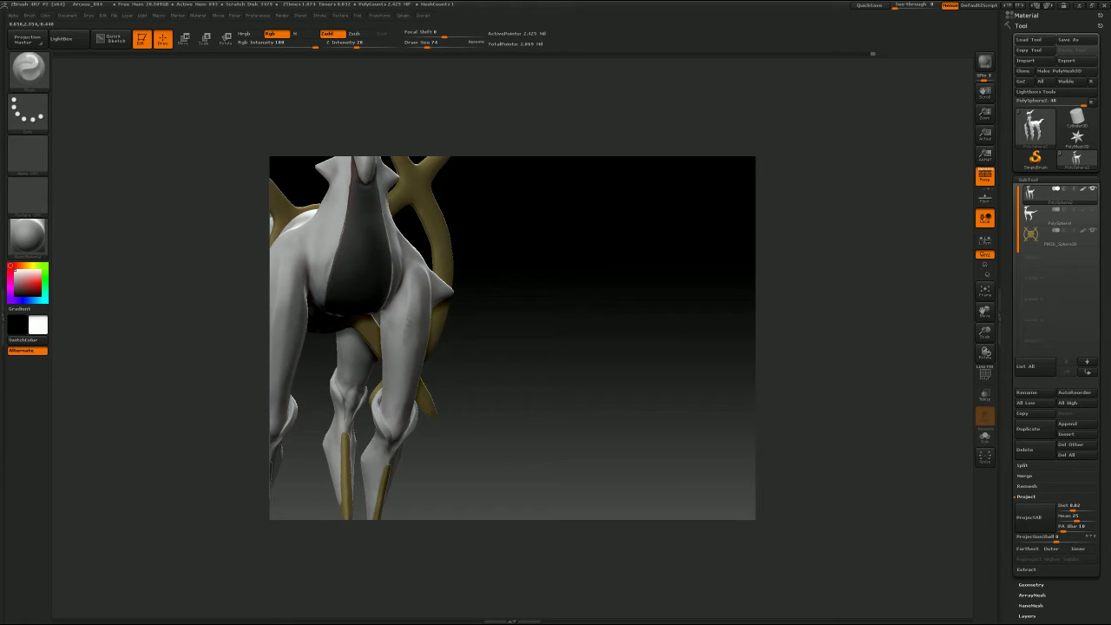
Step: Flatten the front surface of the upper front leg between shoulder and ankle cuff with the TrimDynamic brush
left_click_drag(570, 358, 528, 345)
key("b")
key("t")
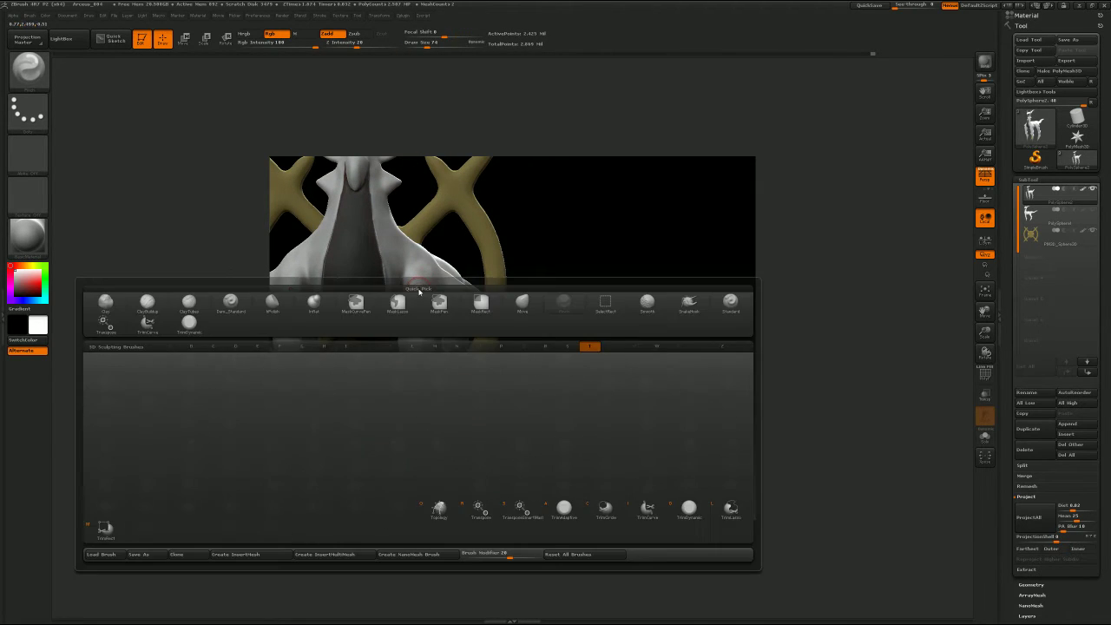
key("d")
left_click_drag(417, 280, 421, 302)
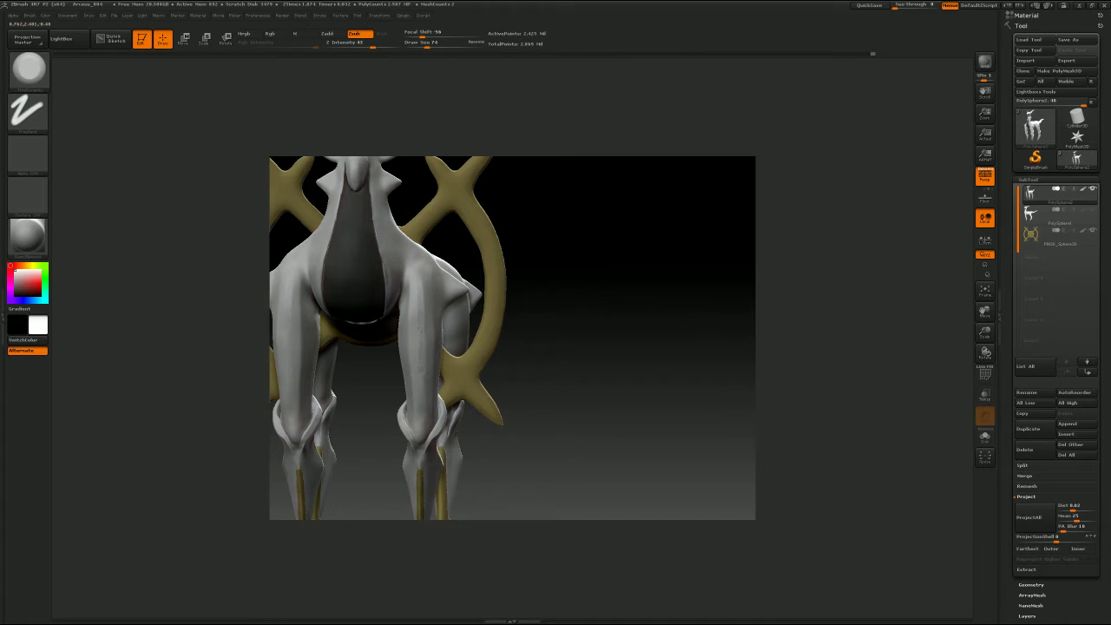
left_click_drag(422, 369, 424, 390)
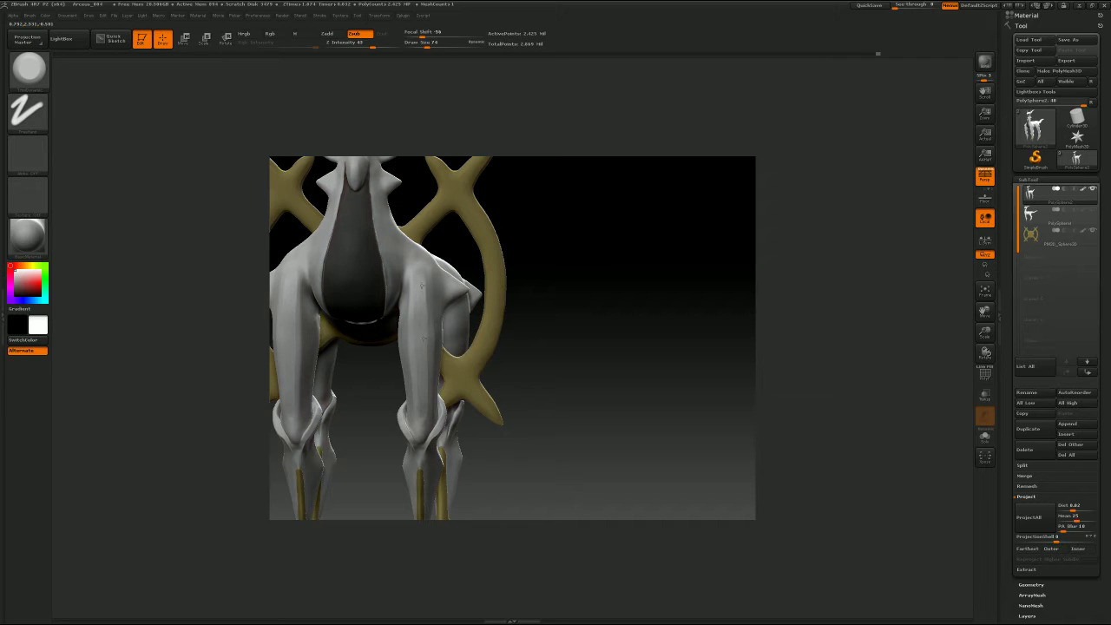
Step: Sharpen the long facet edges of the upper front leg with the Pinch brush at draw size 32
left_click_drag(551, 349, 651, 318)
left_click_drag(559, 380, 586, 315, "alt")
key("b")
key("m")
key("v")
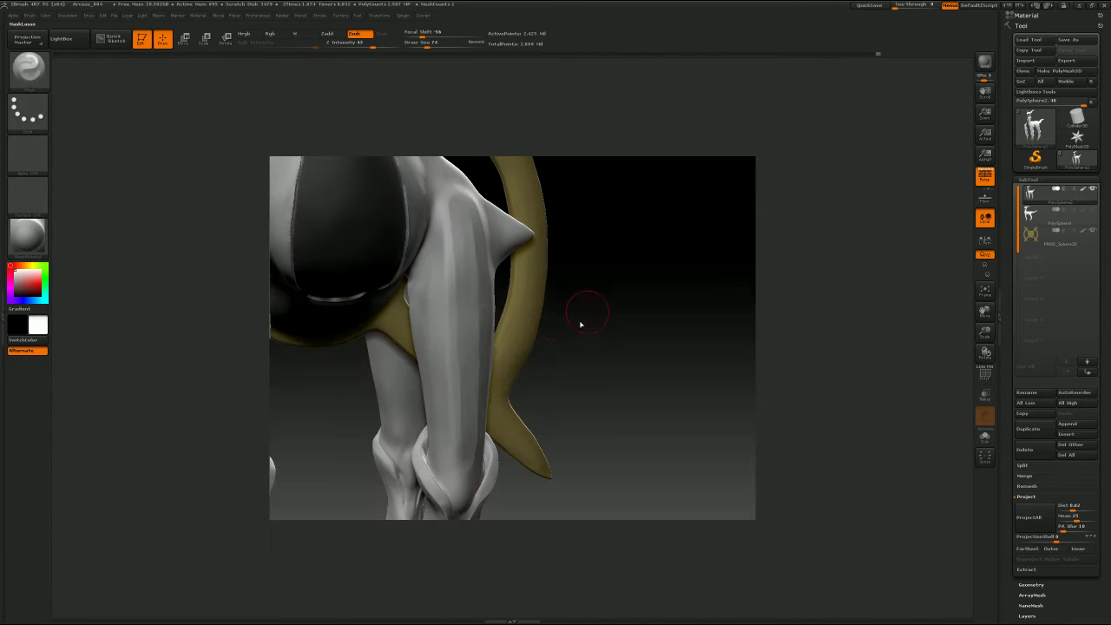
key("s")
left_click_drag(450, 217, 433, 204)
key("s")
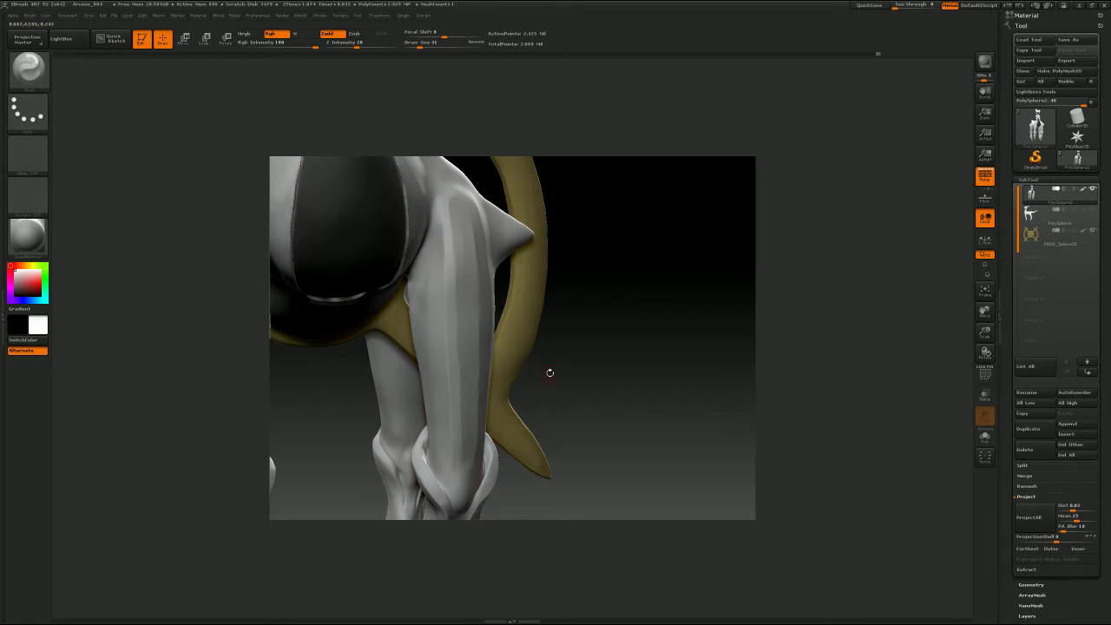
left_click_drag(549, 372, 576, 348)
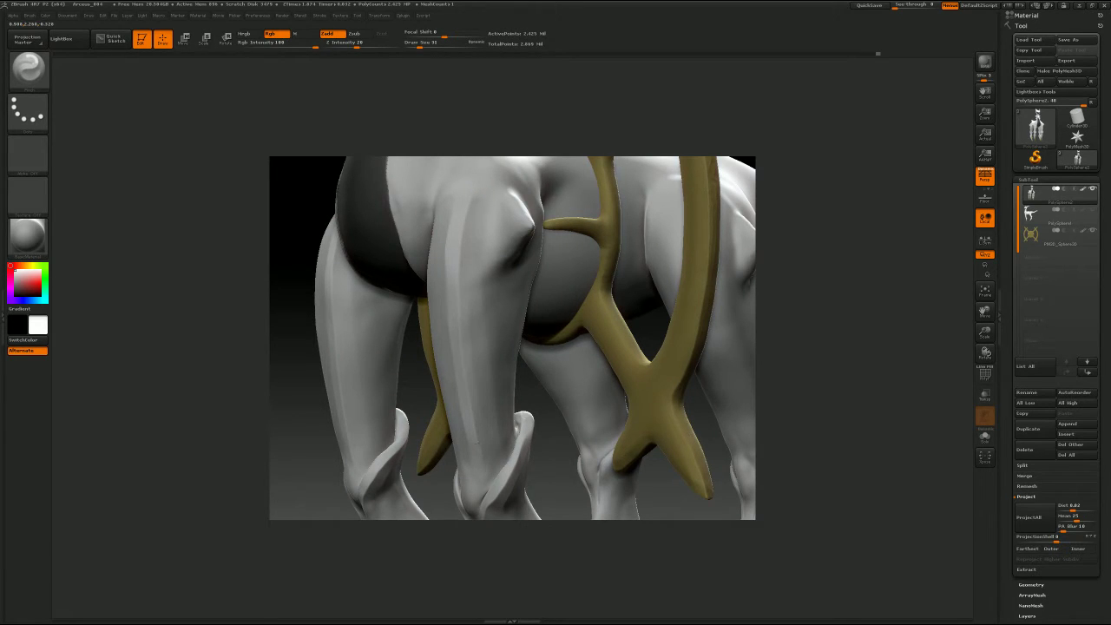
left_click_drag(775, 354, 869, 344)
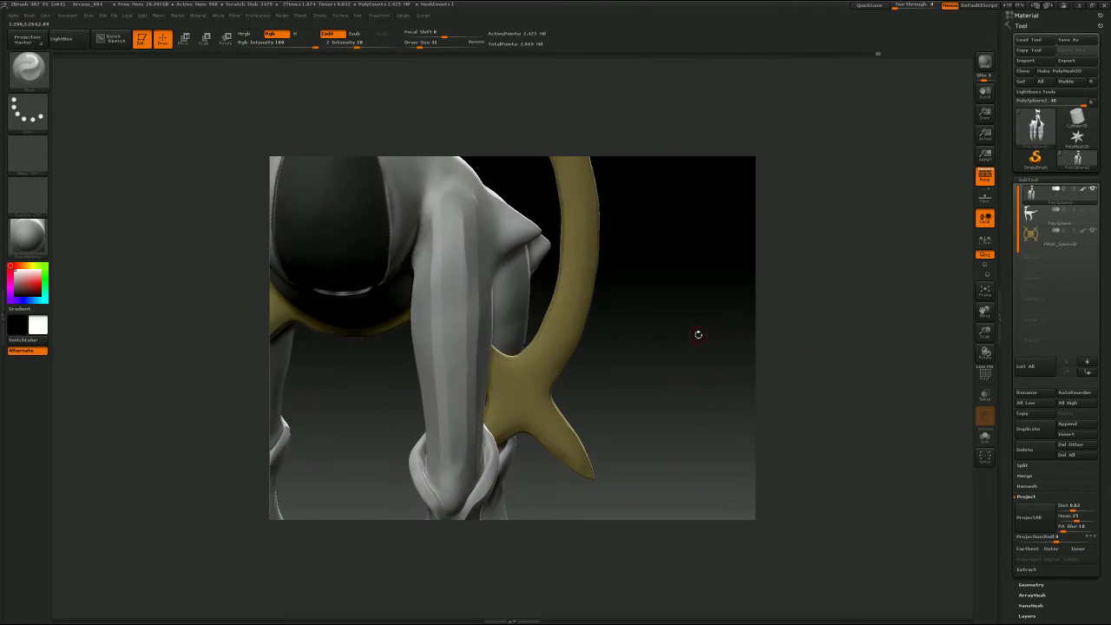
Step: Reduce the draw size to 25 and smooth the facet edges at the top of the front leg
key("s")
left_click(448, 218)
left_click_drag(448, 197, 442, 201, "shift")
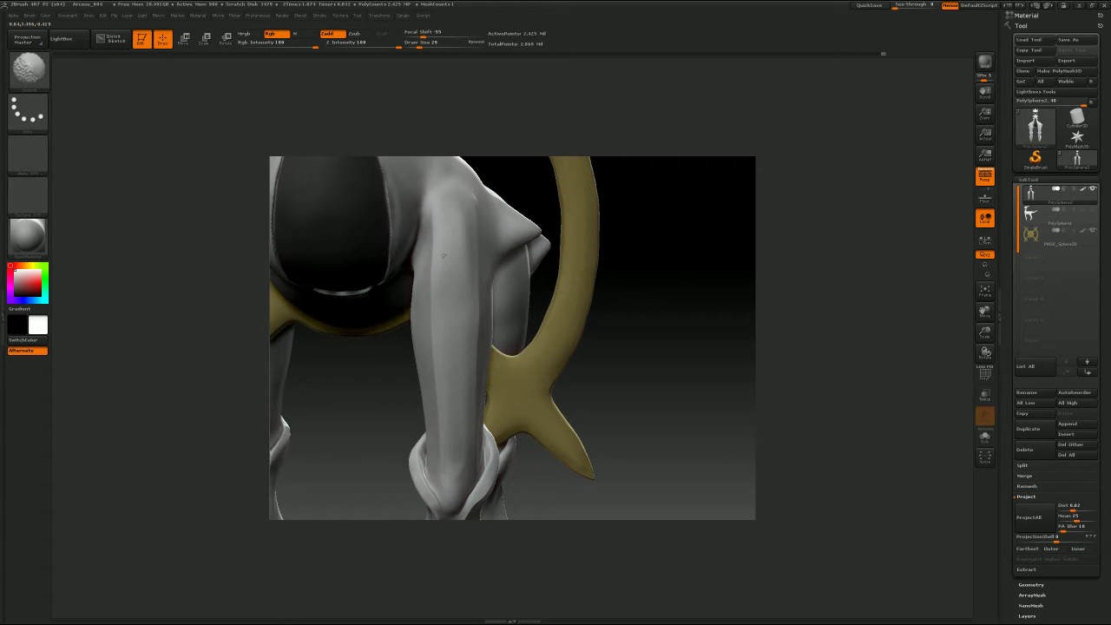
Step: Adjust the upper front leg's front contour below the shoulder with an enlarged Move brush
left_click_drag(638, 291, 453, 301)
key("b")
key("m")
key("v")
key("s")
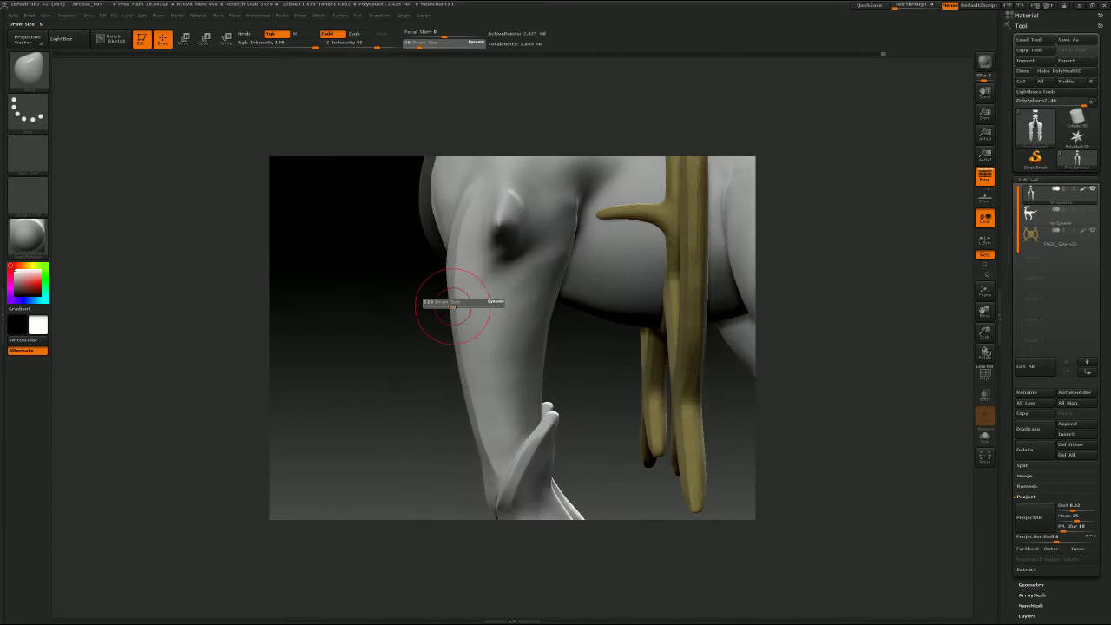
left_click(453, 304)
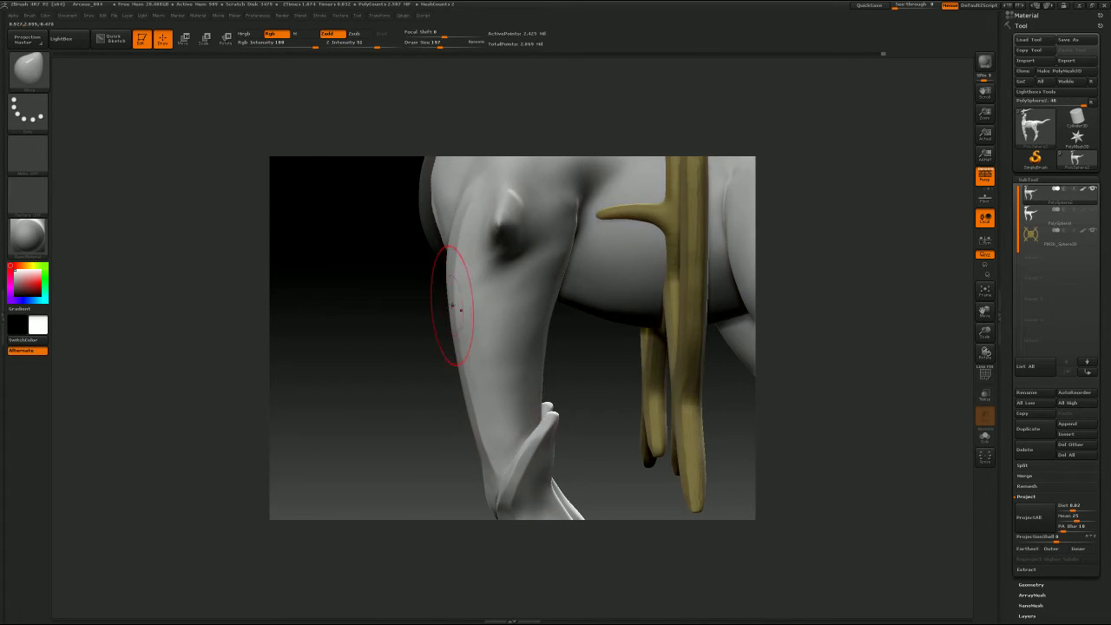
left_click_drag(421, 376, 418, 346, "alt")
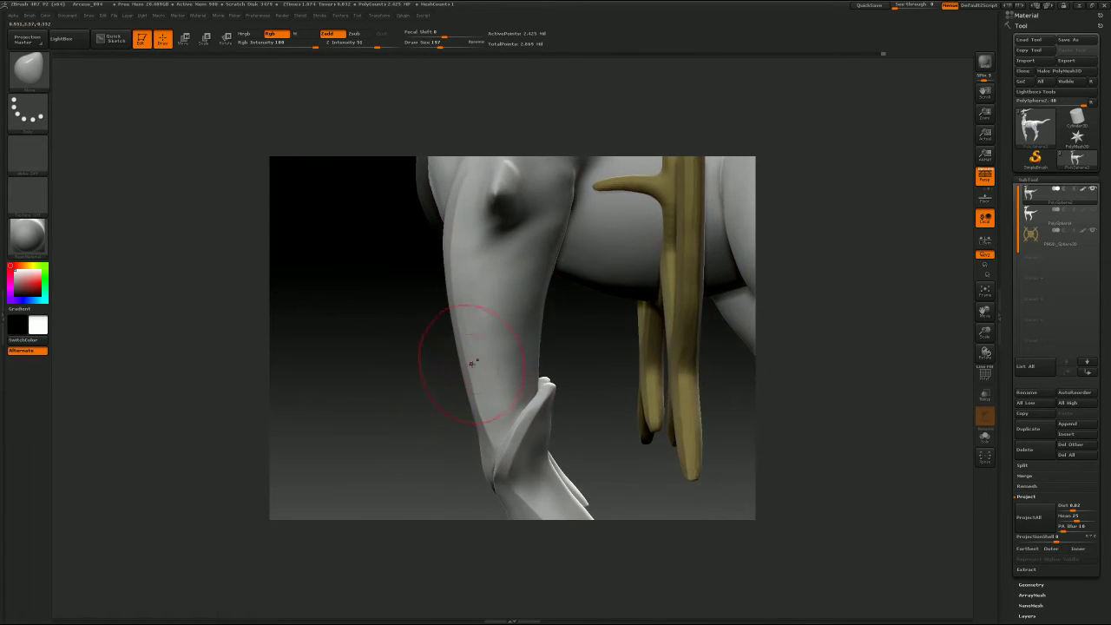
Step: Enlarge the Move brush further and refine the front leg's contour midway down to the ankle cuff
key("s")
left_click(465, 363)
left_click_drag(433, 366, 437, 411, "alt")
key("s")
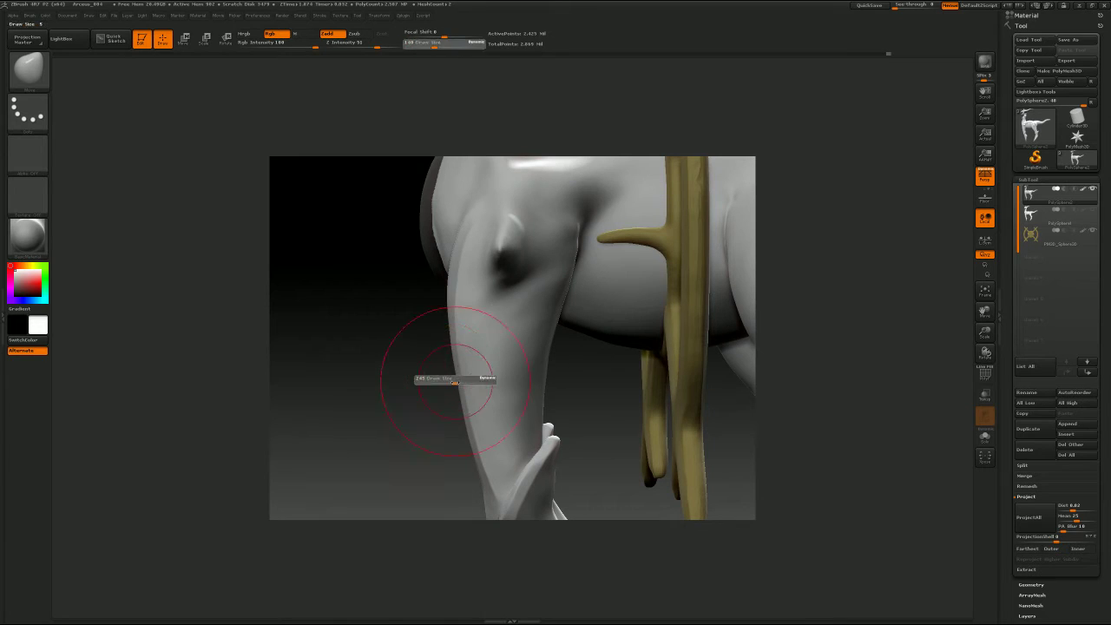
left_click(463, 375)
mouse_move(453, 381)
left_mouse_down()
mouse_move(465, 369)
mouse_move(447, 373)
left_mouse_up()
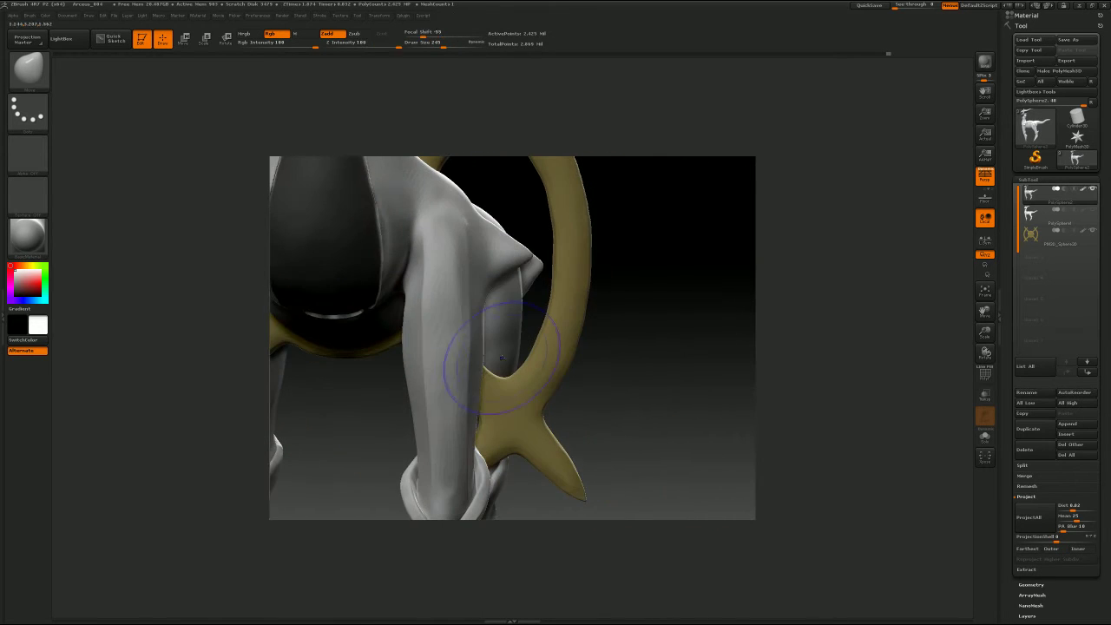
Step: Shrink the Move brush and adjust the front leg's inner edge where it meets the chest
key("s")
left_click(413, 263)
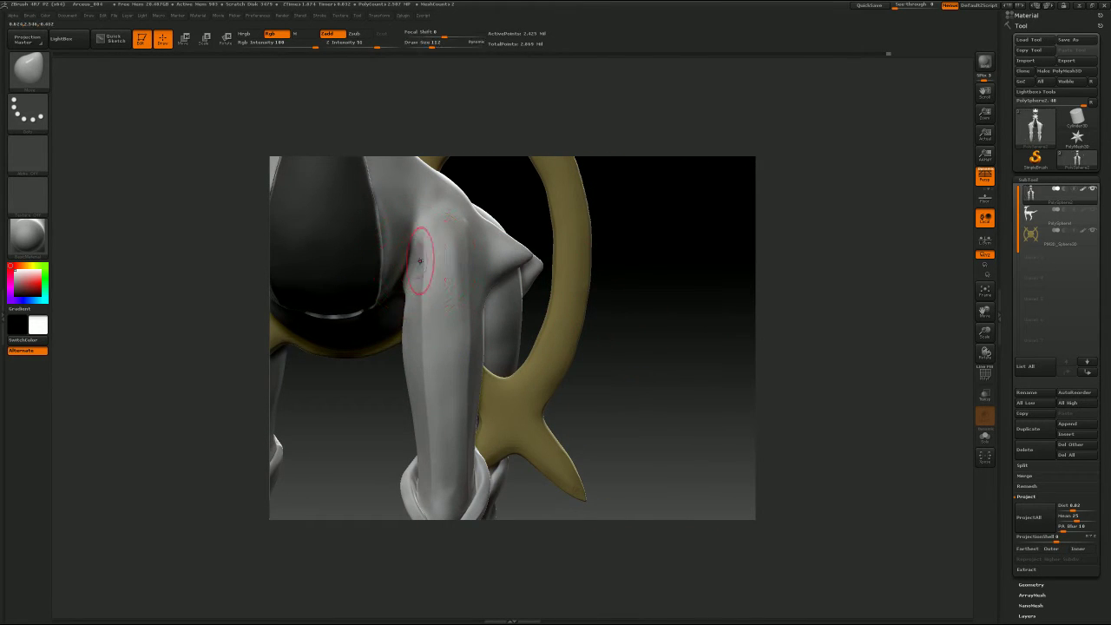
key("s")
left_click(443, 321)
Step: Reshape and smooth the head's cheek plate contours with the Move brush, reducing the draw size to 32
mouse_move(660, 234)
left_mouse_down("alt")
mouse_move(635, 272)
mouse_move(437, 362)
mouse_move(380, 422)
mouse_move(469, 408)
mouse_move(382, 422)
mouse_move(642, 283)
mouse_move(729, 166)
mouse_move(751, 485)
left_mouse_up("alt")
mouse_move(660, 301)
left_mouse_down()
mouse_move(627, 350)
mouse_move(640, 345)
mouse_move(627, 318)
mouse_move(685, 309)
mouse_move(691, 330)
left_mouse_up()
key("s")
mouse_move(438, 287)
left_mouse_down()
mouse_move(427, 287)
mouse_move(460, 245)
left_mouse_up()
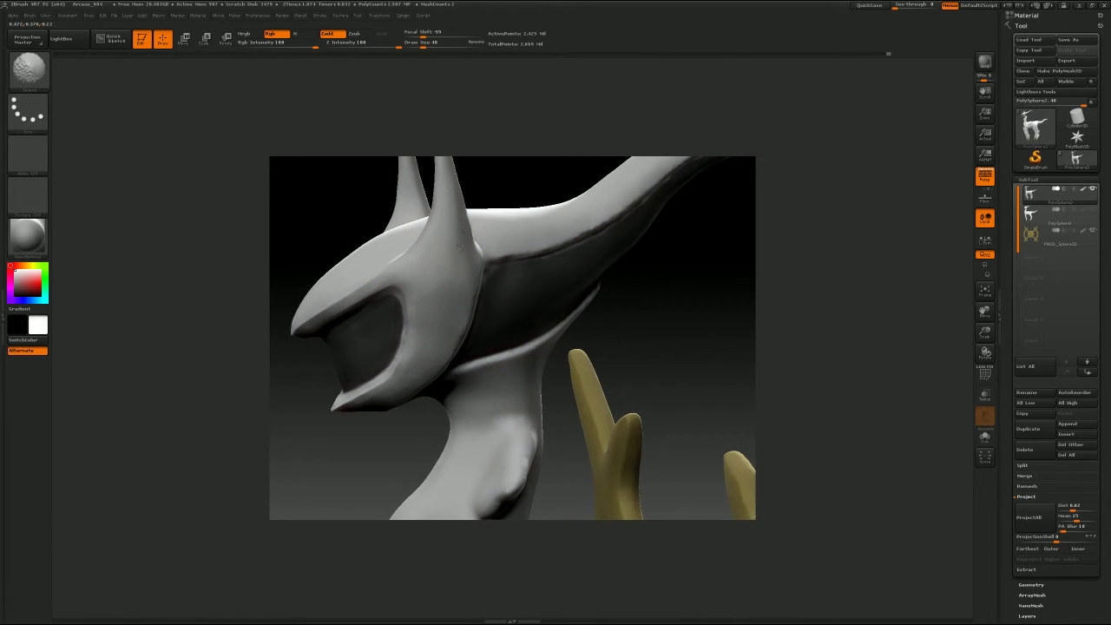
key("s")
left_click_drag(426, 344, 410, 364)
left_click_drag(731, 272, 707, 266)
Step: Pinch the cheek plate's rear edge with the Pinch brush at draw size 27
key("b")
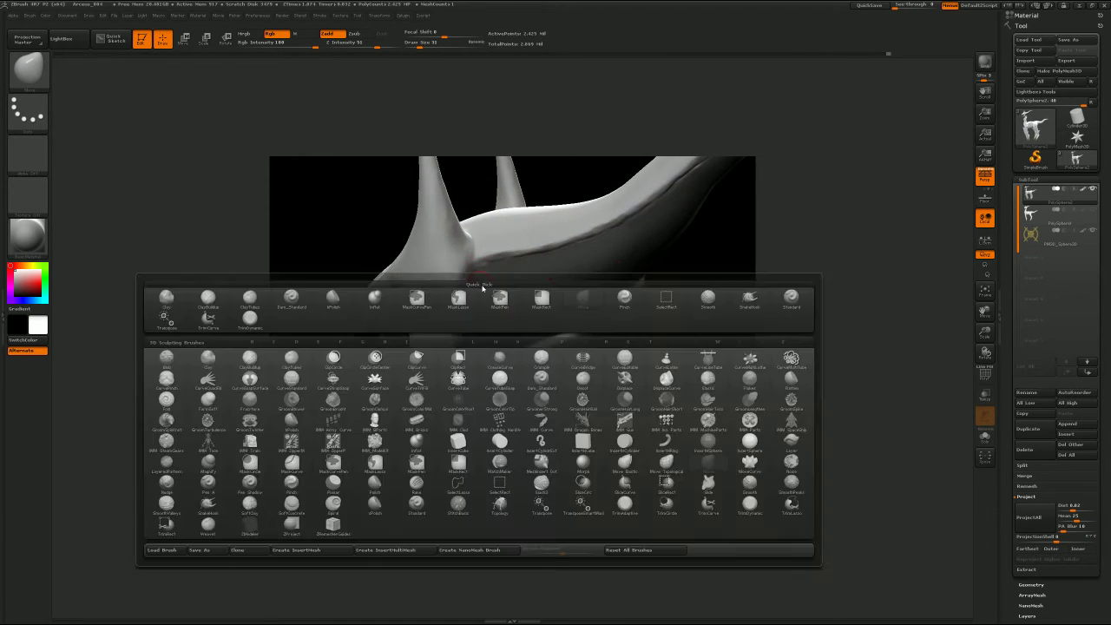
key("p")
key("i")
key("s")
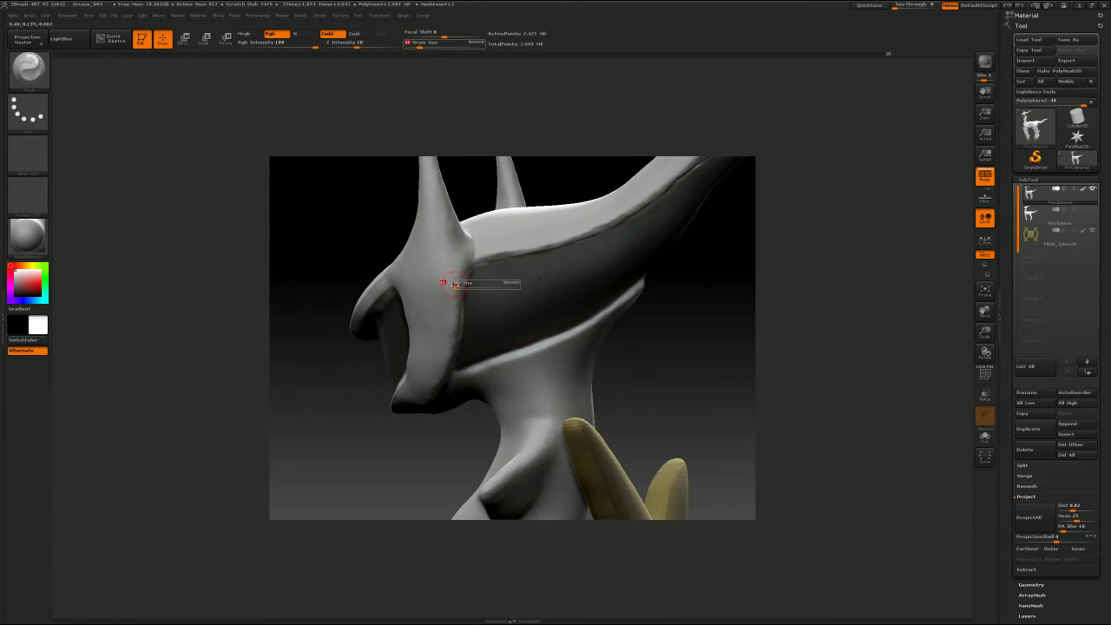
left_click_drag(452, 284, 450, 288)
key("s")
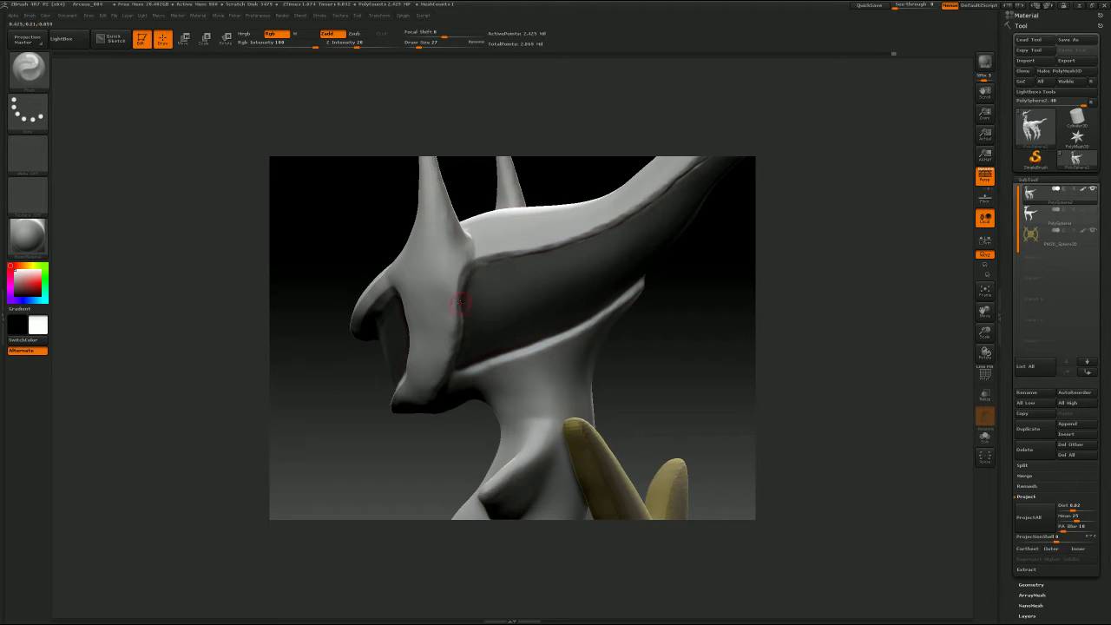
Step: Set the draw size to 14 and sharpen the cheek plate's rear edge down to the chin
type("s")
type("14")
key("Return")
left_click_drag(687, 320, 707, 240)
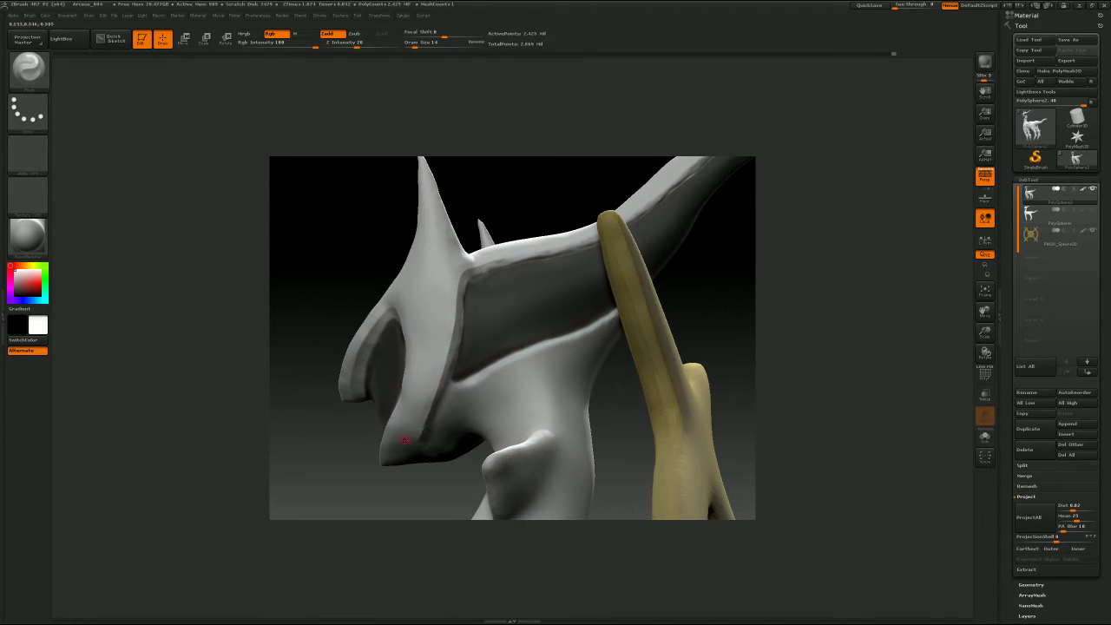
left_click_drag(331, 465, 288, 500)
left_click_drag(722, 297, 730, 337)
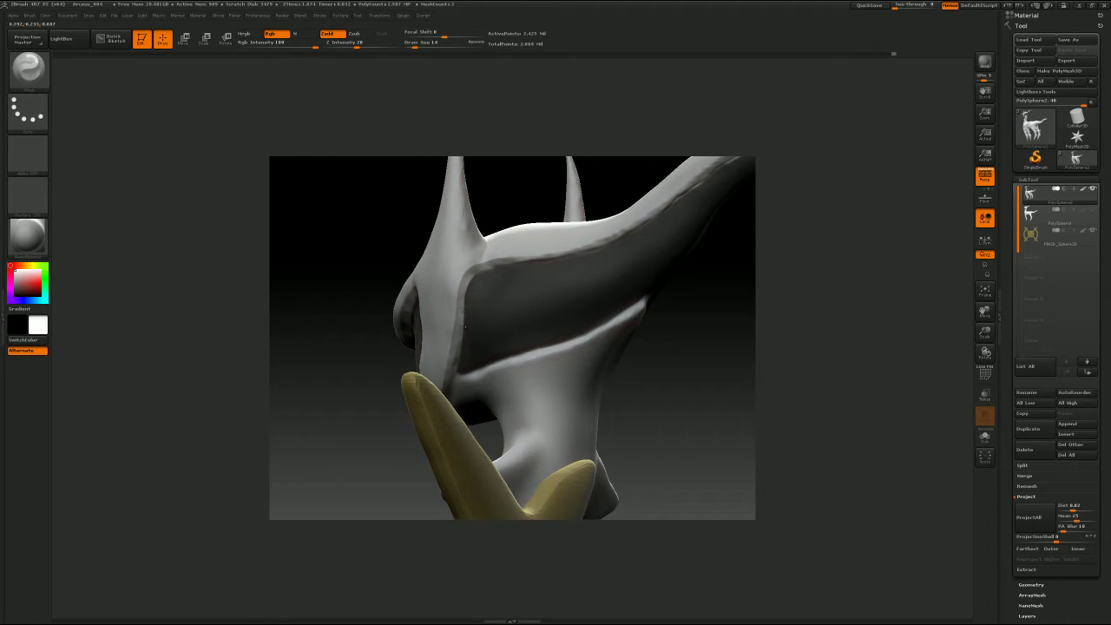
Step: Smooth the cheek plate with a larger brush and build up its surface with the ClayBuildup brush
mouse_move(710, 313)
left_mouse_down()
mouse_move(737, 299)
mouse_move(702, 300)
left_mouse_up()
key("bracketright")
key("shift")
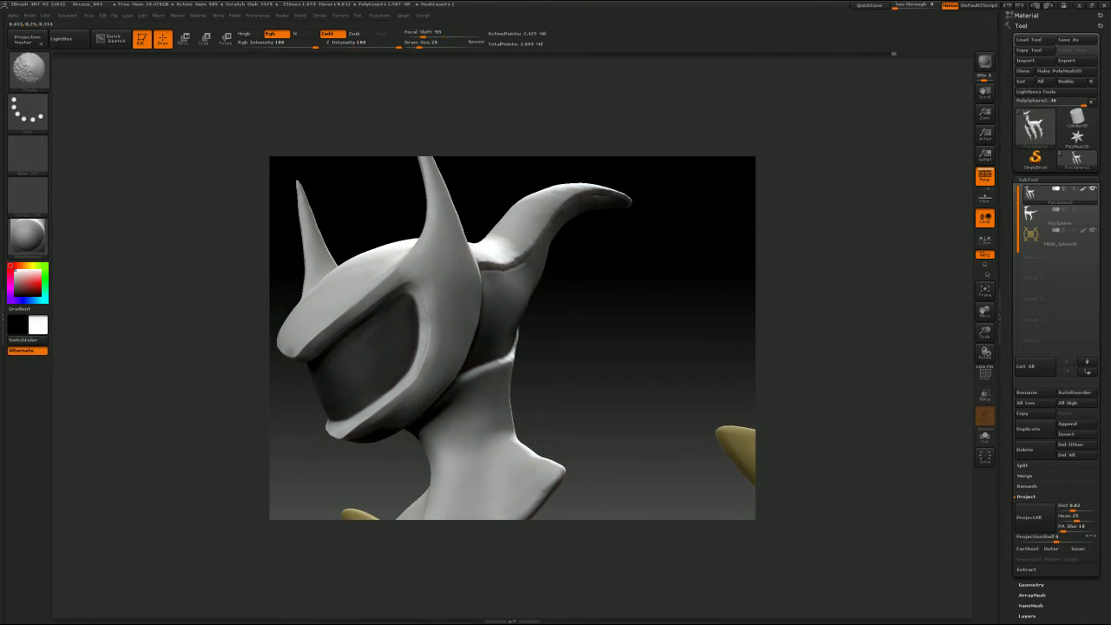
left_click_drag(570, 342, 596, 311)
key("b")
key("c")
key("b")
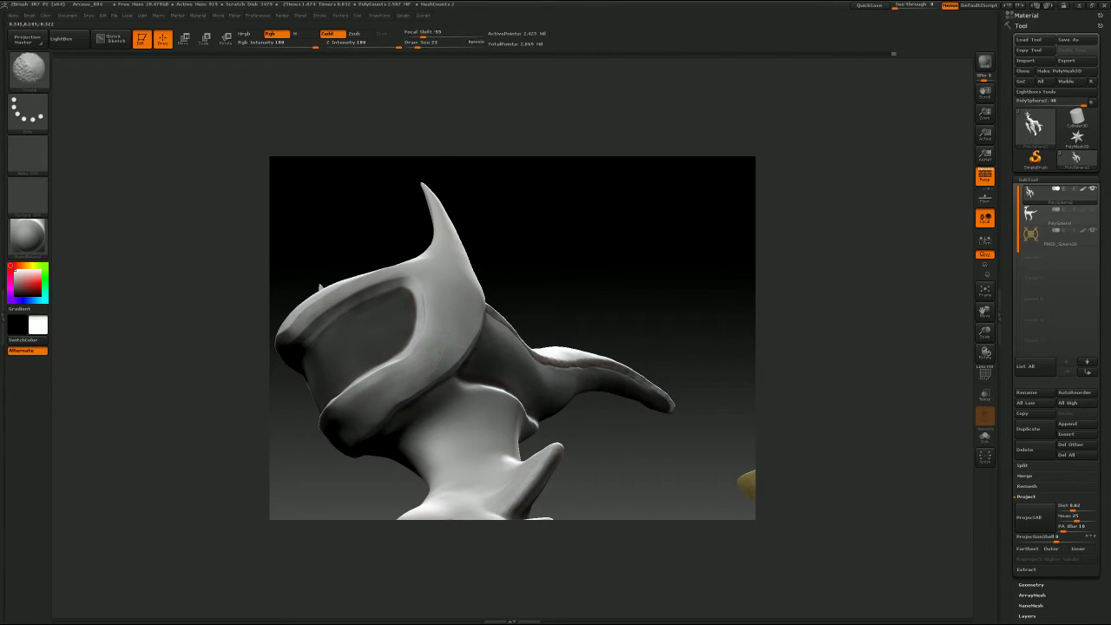
Step: Adjust the cheek plate's rim along the face opening with the Move brush at draw size 41
key("b")
key("m")
key("v")
key("s")
left_click_drag(405, 354, 409, 356)
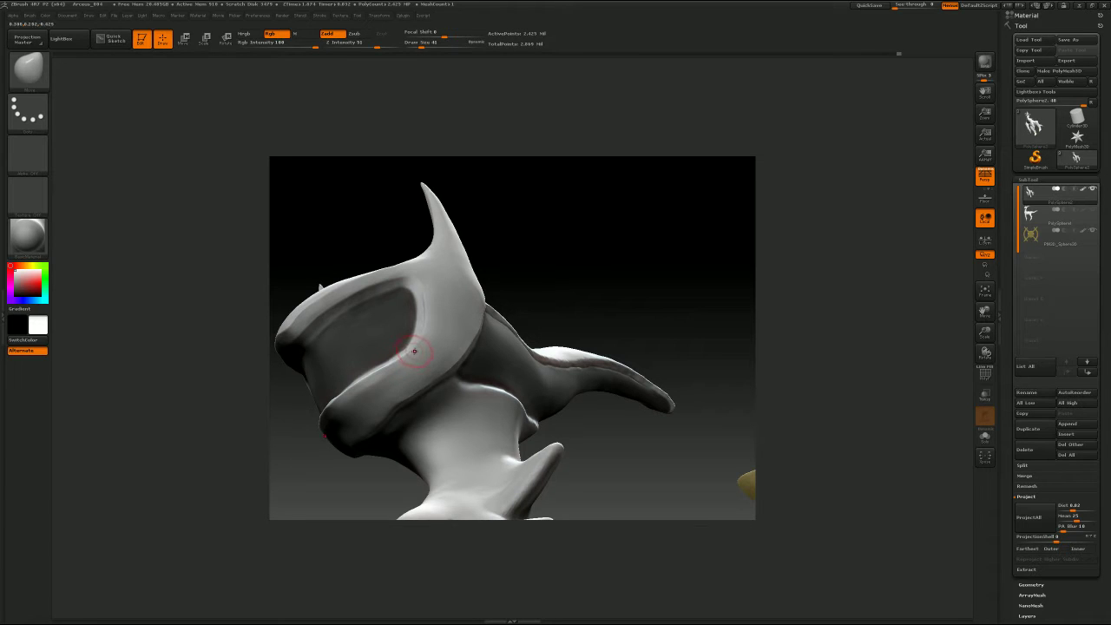
Step: Sharpen the forehead plate's side edge below the horn with the Pinch brush, reducing the draw size to 32
mouse_move(507, 289)
left_mouse_down()
mouse_move(557, 303)
mouse_move(539, 305)
mouse_move(616, 280)
mouse_move(597, 379)
left_mouse_up()
key("b")
key("m")
key("v")
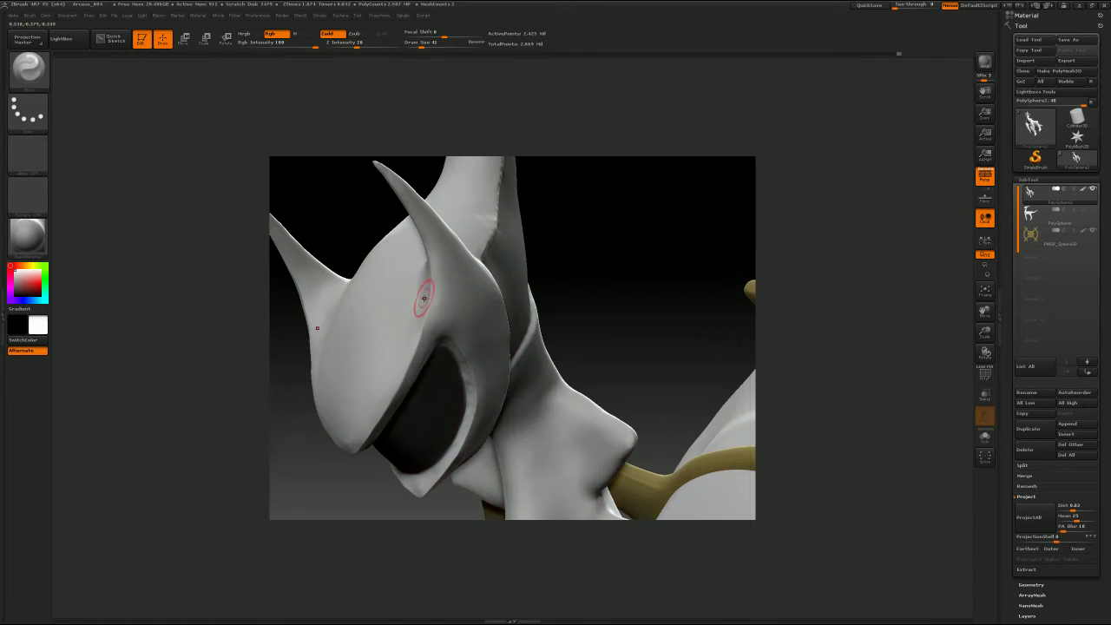
key("s")
mouse_move(420, 312)
left_mouse_down()
mouse_move(425, 305)
mouse_move(425, 318)
left_mouse_up()
mouse_move(586, 291)
left_mouse_down()
mouse_move(637, 275)
mouse_move(664, 252)
left_mouse_up()
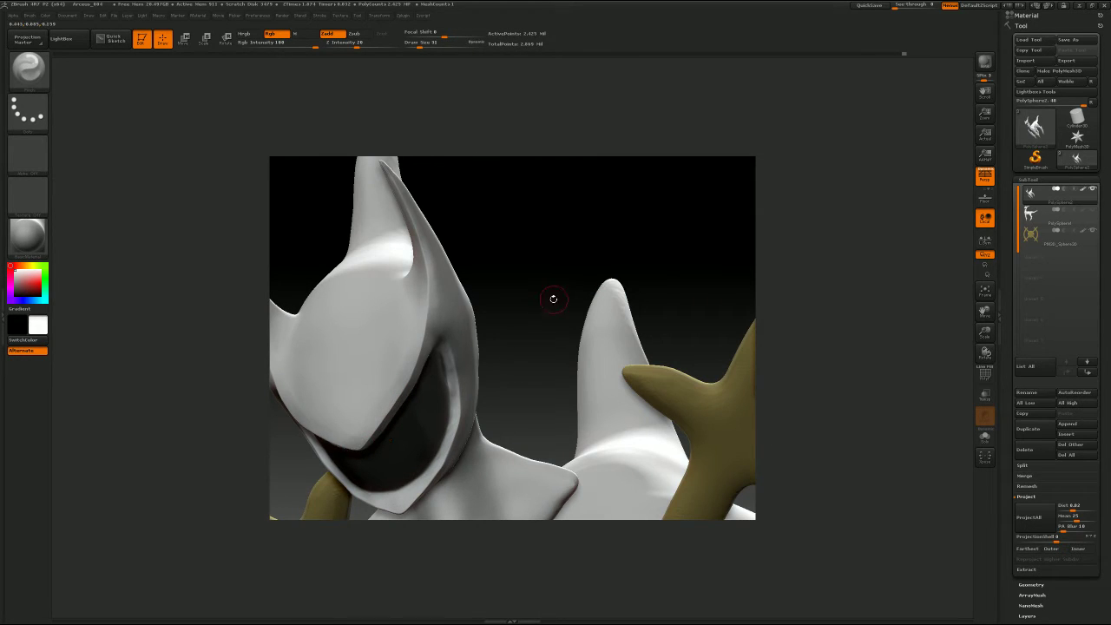
Step: Reduce the draw size to 22 and refine the forehead plate's lower edge, smoothing its side
left_click_drag(554, 299, 604, 302)
key("s")
left_click_drag(359, 427, 357, 428)
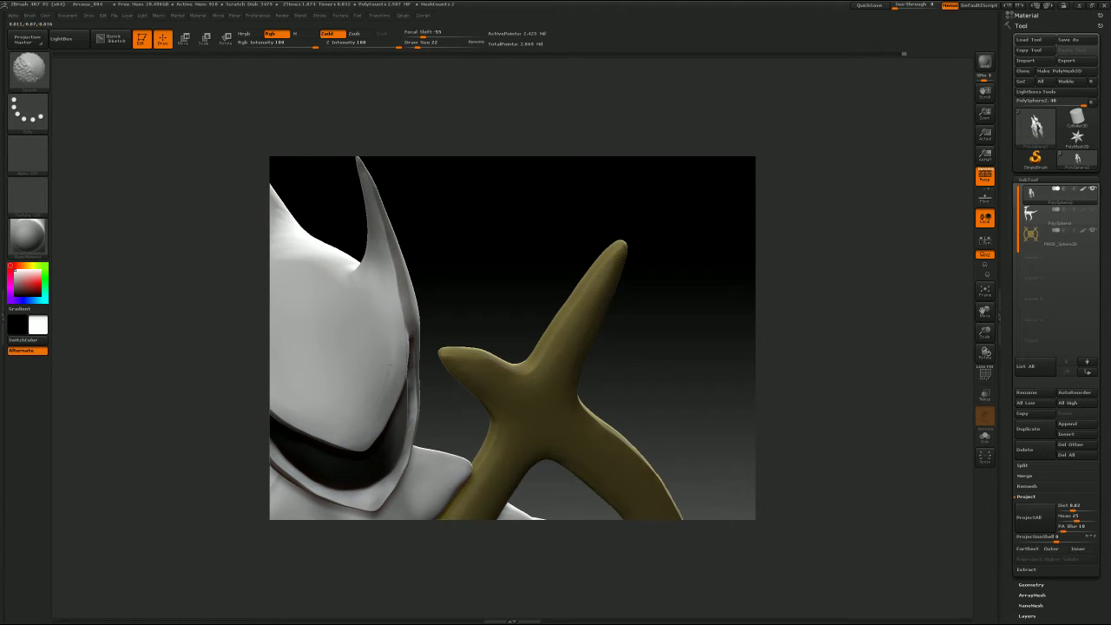
Step: Carve the seams behind the cheek plate and beneath the head crest with the DamStandard brush at draw size 22
mouse_move(479, 310)
left_mouse_down("shift")
mouse_move(648, 252)
mouse_move(578, 241)
mouse_move(570, 283)
mouse_move(736, 256)
mouse_move(569, 285)
mouse_move(804, 245)
mouse_move(792, 268)
mouse_move(769, 248)
mouse_move(791, 209)
left_mouse_up("shift")
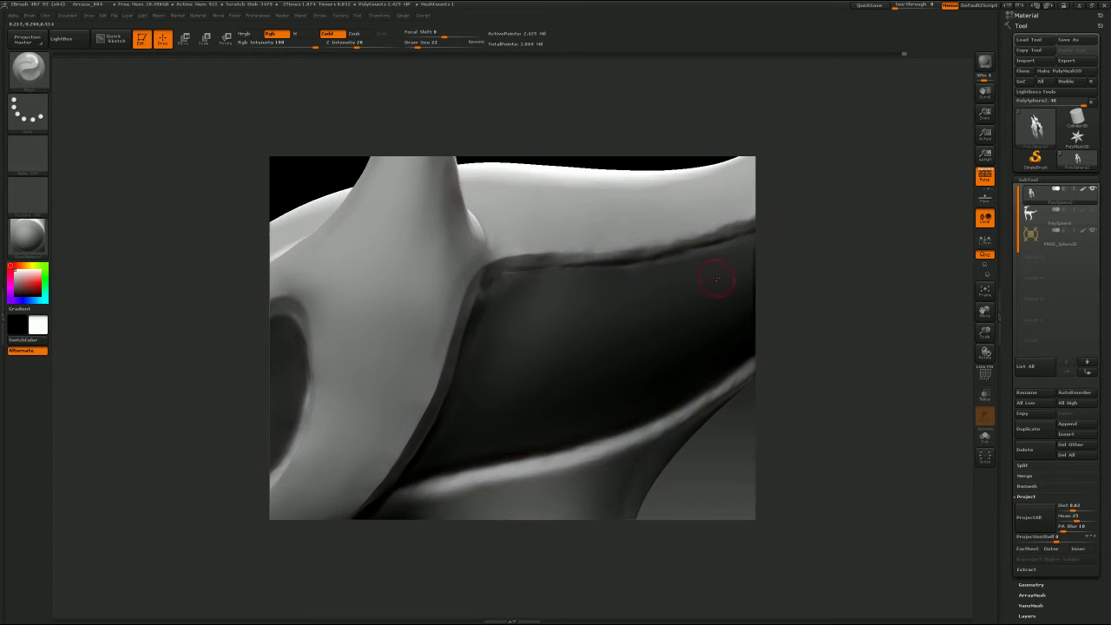
key("b")
key("d")
key("s")
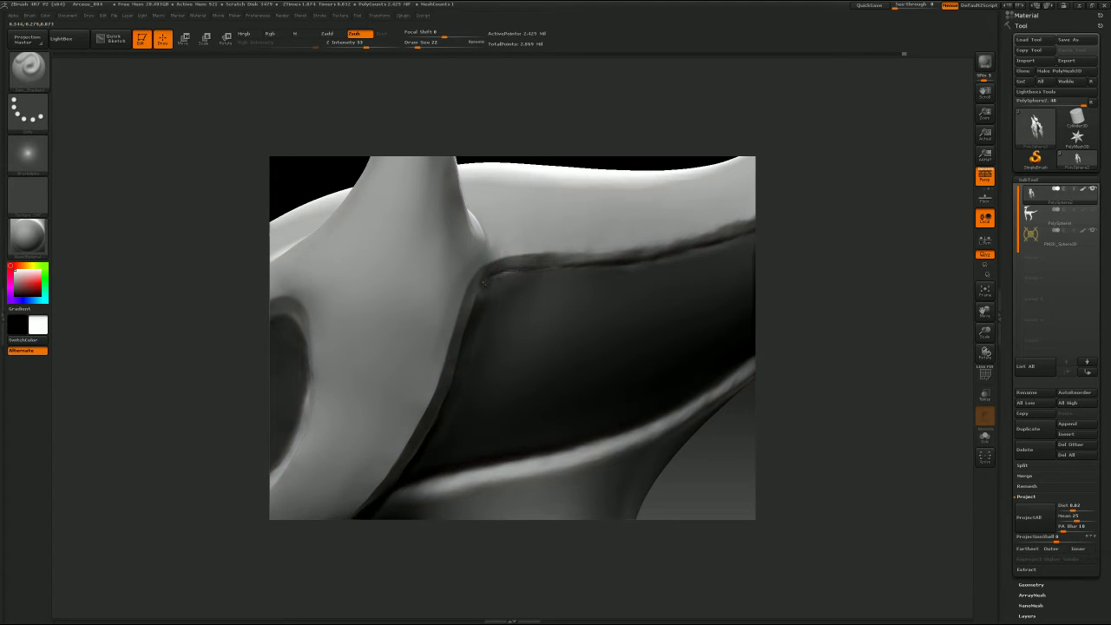
left_click_drag(470, 315, 455, 383)
left_click_drag(480, 328, 506, 281, "shift")
key("ctrl+z")
left_click_drag(544, 267, 532, 271)
left_click_drag(781, 304, 830, 213, "alt")
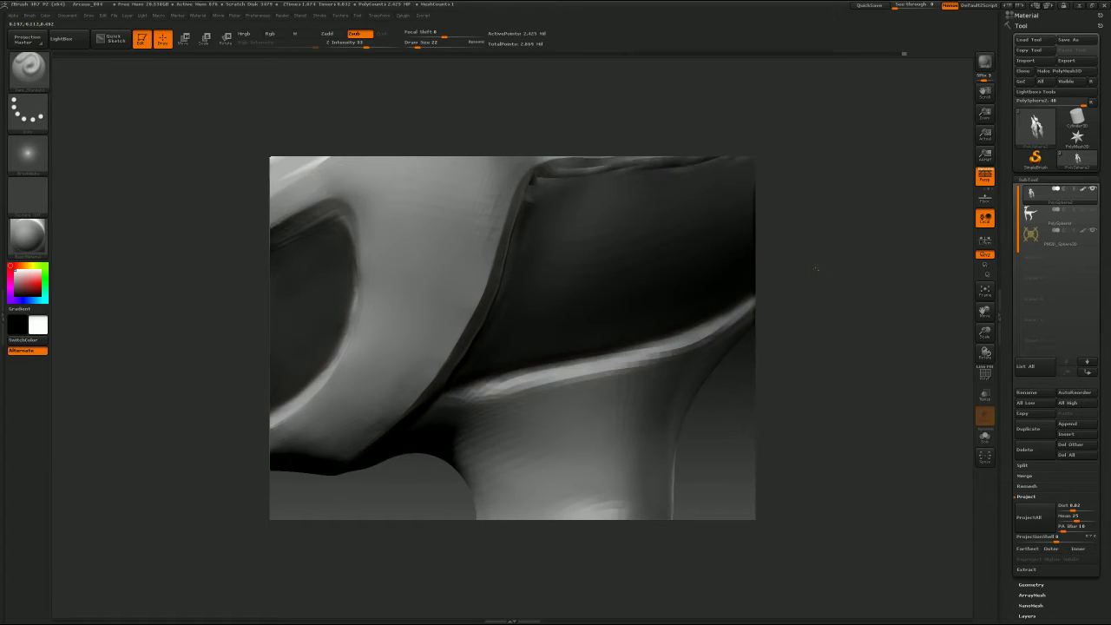
Step: Sharpen the seam beneath the head crest with the Pinch brush at draw size 16
left_click_drag(819, 265, 695, 316, "alt")
mouse_move(726, 274)
left_mouse_down("alt")
mouse_move(698, 306)
mouse_move(727, 281)
left_mouse_up("alt")
key("b")
left_click(582, 290)
key("s")
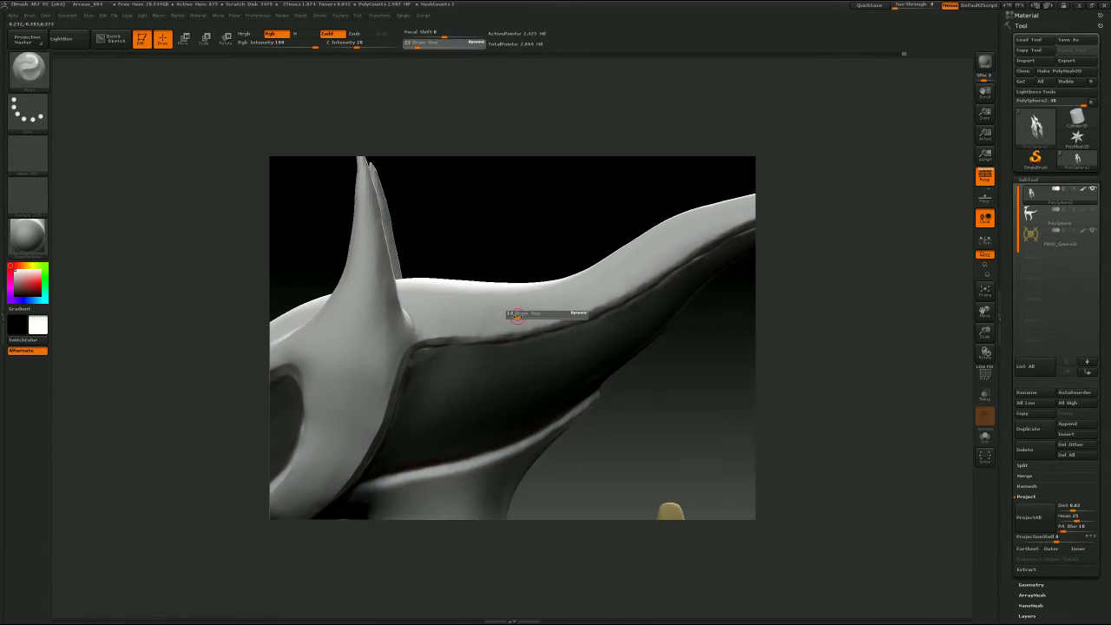
left_click_drag(520, 316, 517, 316)
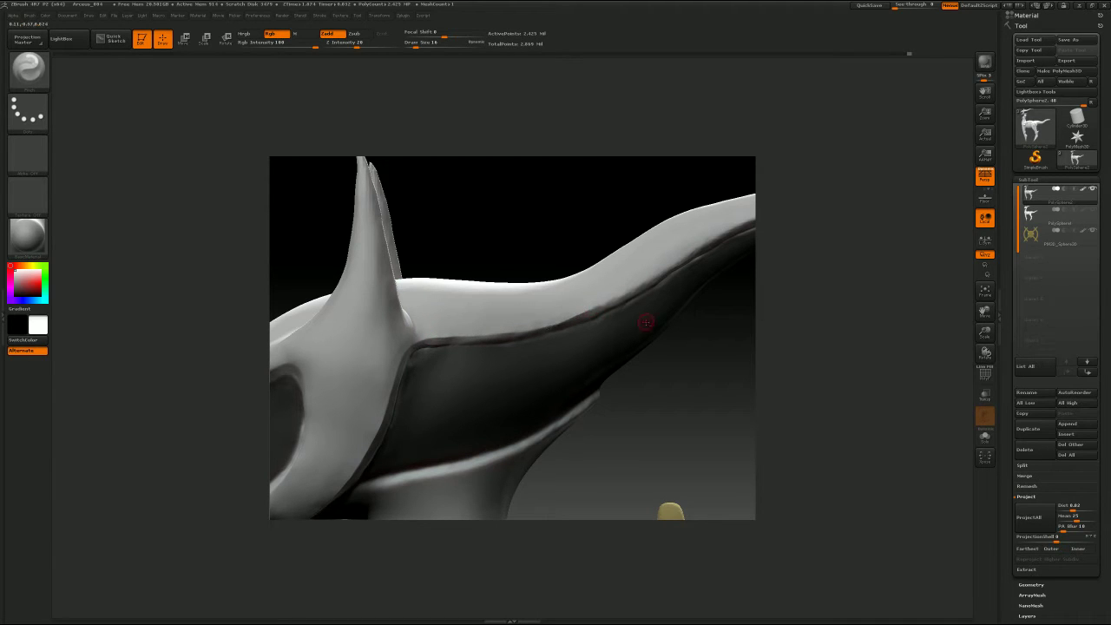
mouse_move(764, 327)
left_mouse_down()
mouse_move(789, 327)
mouse_move(784, 299)
left_mouse_up()
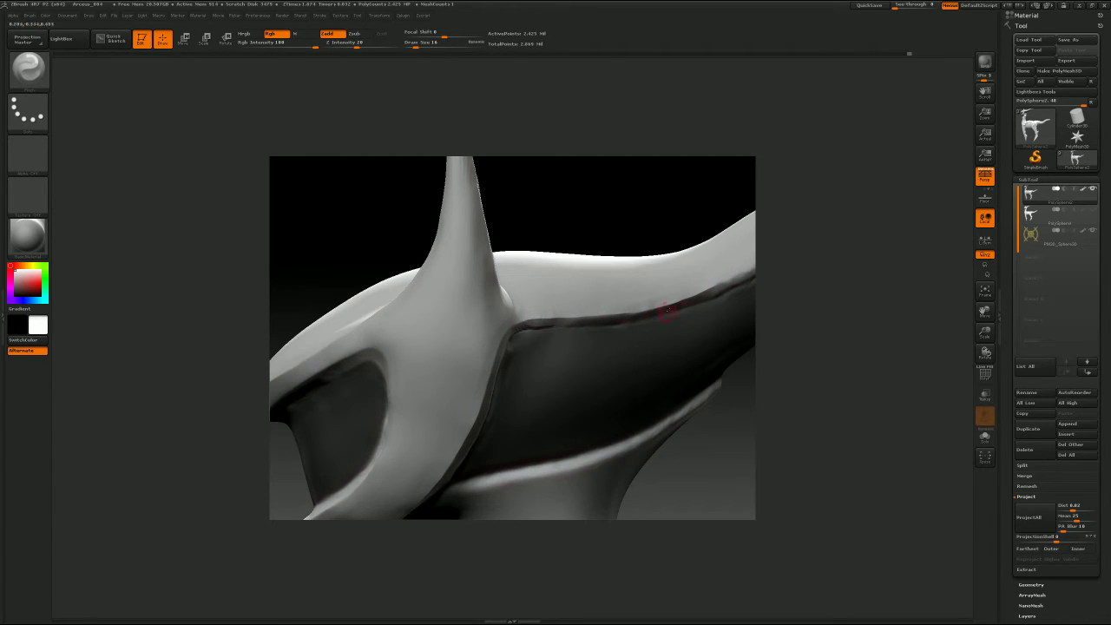
Step: Adjust the corner where the crest's lower edge meets the horn base with an enlarged Move brush
left_click_drag(831, 336, 777, 319)
key("b")
key("m")
key("v")
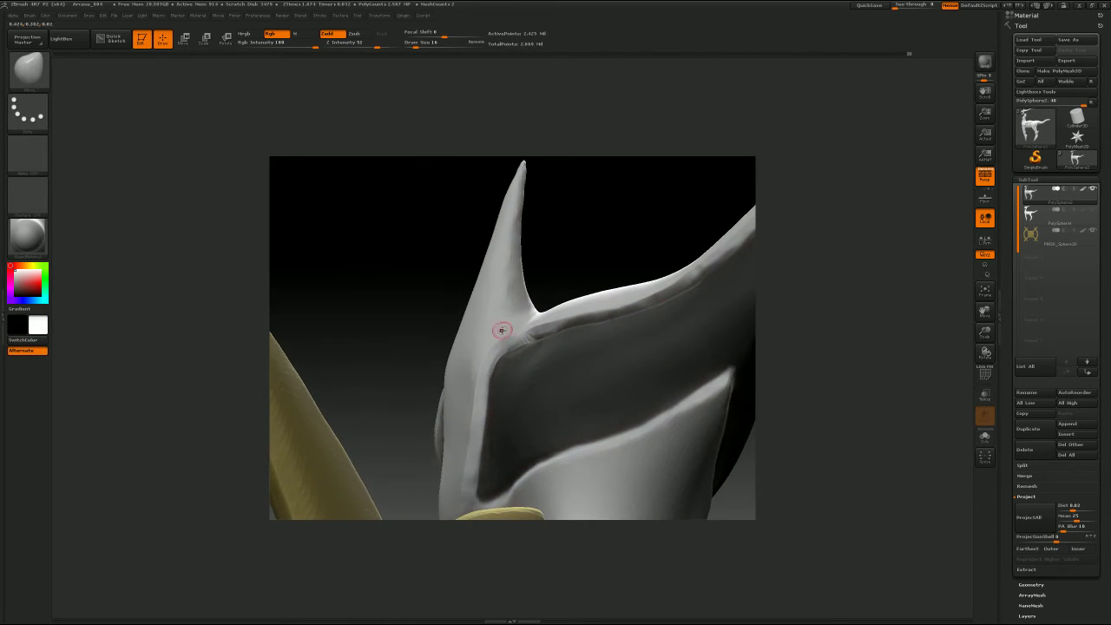
key("s")
left_click_drag(515, 330, 527, 328)
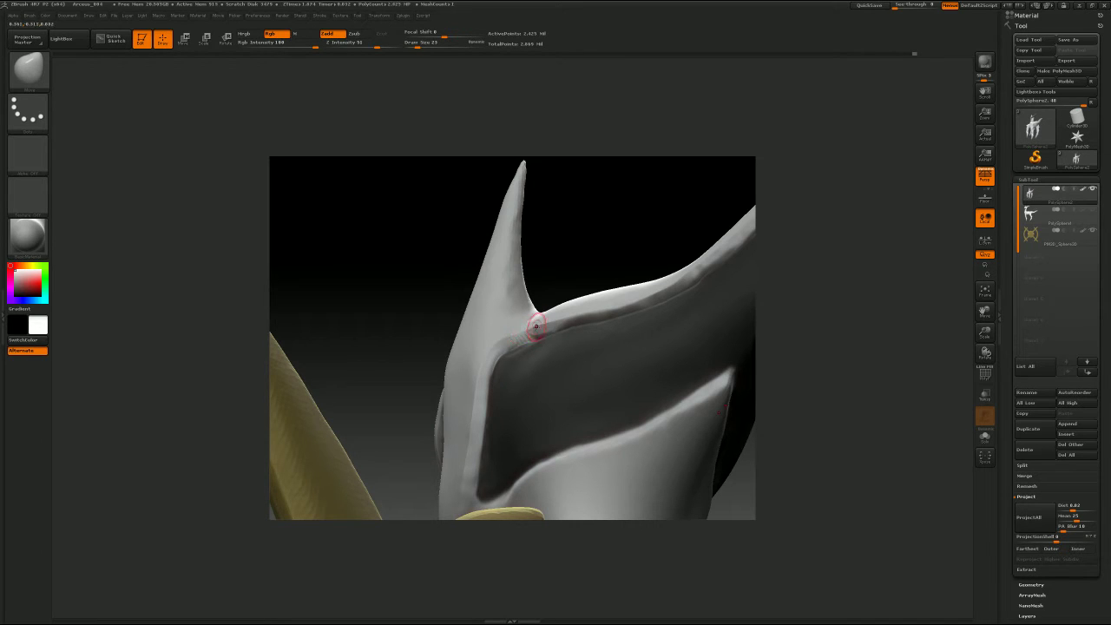
Step: Refine the cheek plate beneath the horn and smooth its surface at draw size 17
mouse_move(775, 344)
left_mouse_down()
mouse_move(804, 358)
mouse_move(725, 307)
mouse_move(873, 316)
left_mouse_up()
left_click_drag(788, 337, 867, 266, "alt")
key("s")
mouse_move(528, 320)
left_mouse_down()
mouse_move(551, 276)
mouse_move(566, 279)
left_mouse_up()
key("s")
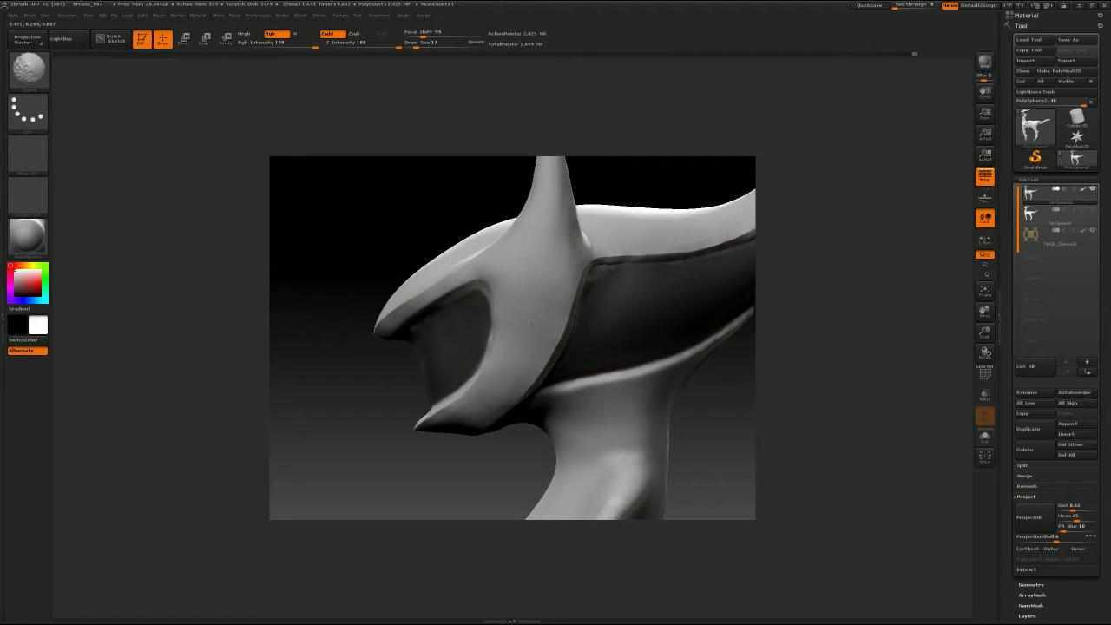
Step: Try to reshape the seam along the cheek plate's lower rear edge with an enlarged Move brush
mouse_move(475, 474)
left_mouse_down()
mouse_move(519, 395)
mouse_move(514, 373)
mouse_move(479, 358)
left_mouse_up()
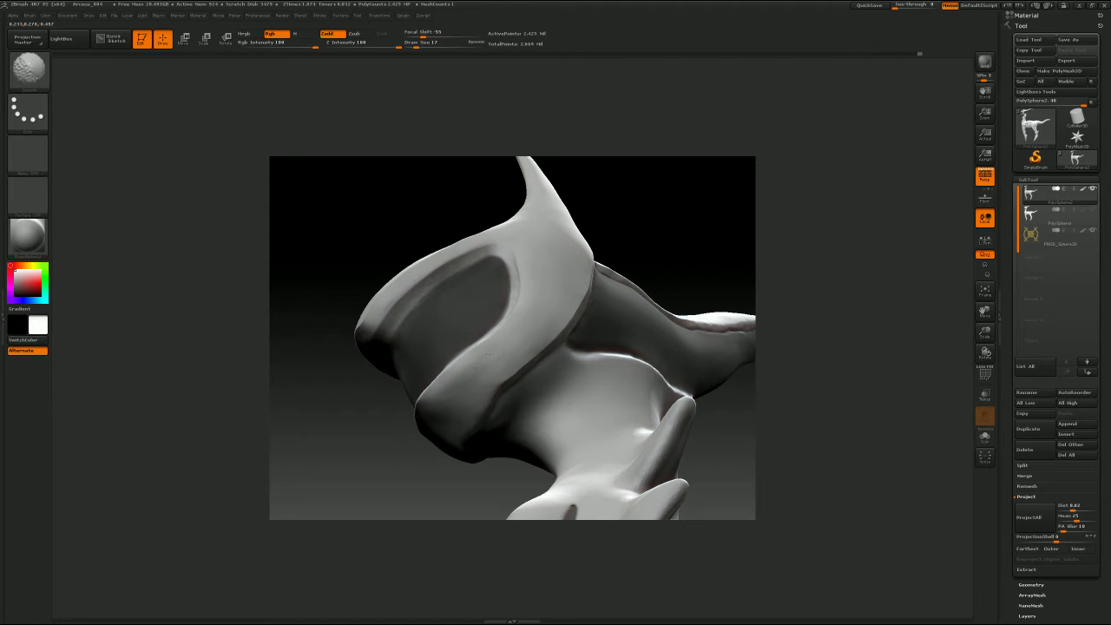
mouse_move(475, 482)
left_mouse_down()
mouse_move(537, 451)
mouse_move(521, 426)
mouse_move(526, 382)
left_mouse_up()
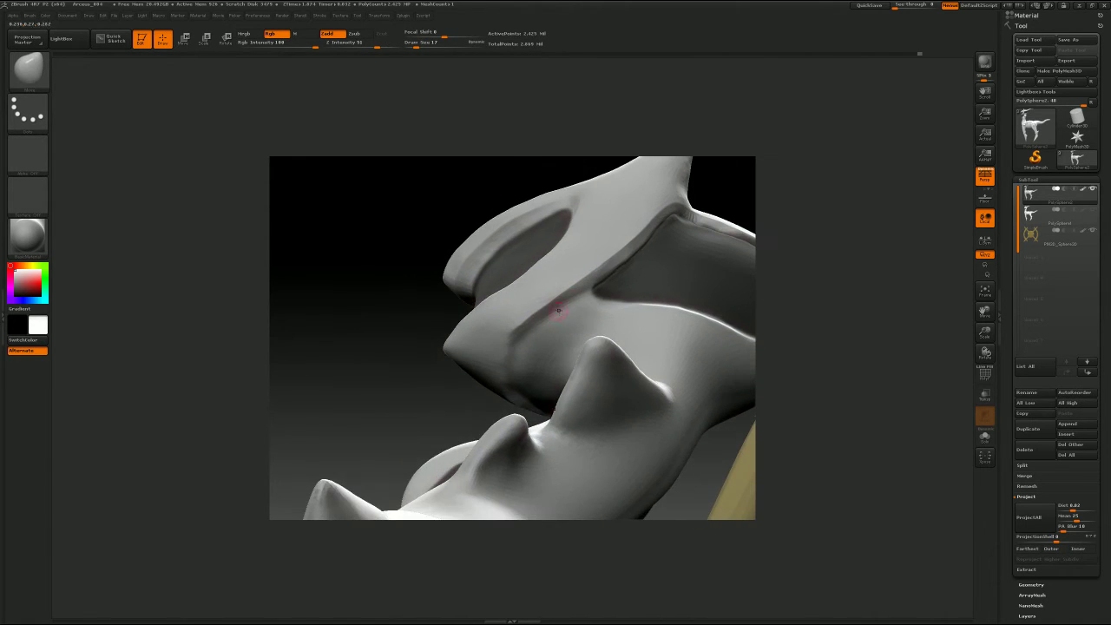
key("s")
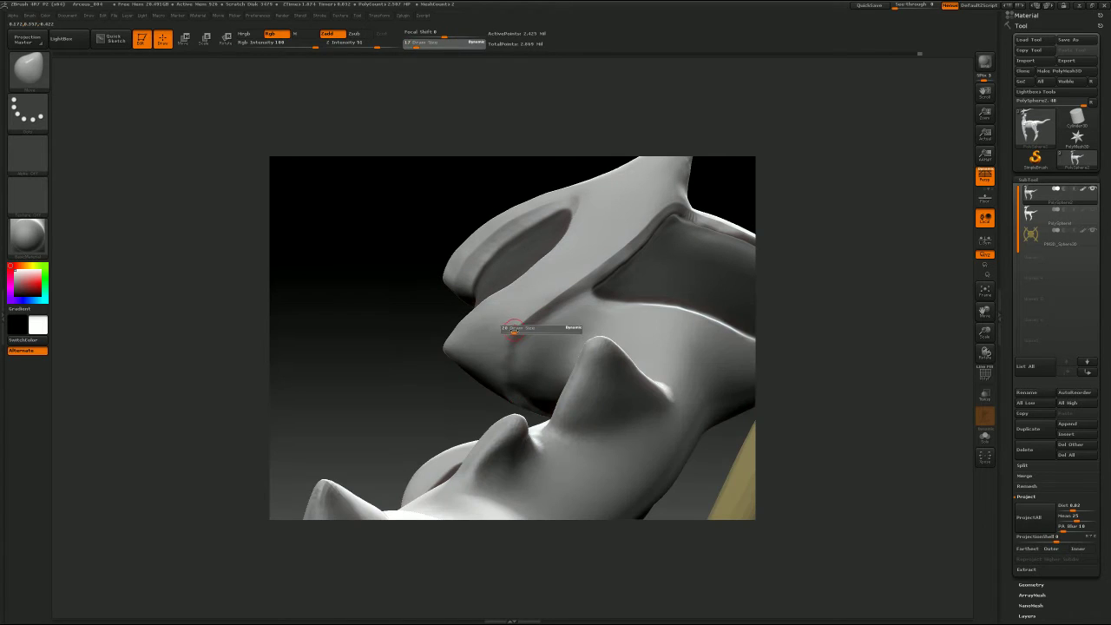
left_click_drag(514, 330, 516, 334)
key("s")
key("ctrl+z")
Step: Sharpen the seam along the cheek plate's lower rear edge with the Pinch brush at draw size 16
key("b")
key("p")
key("i")
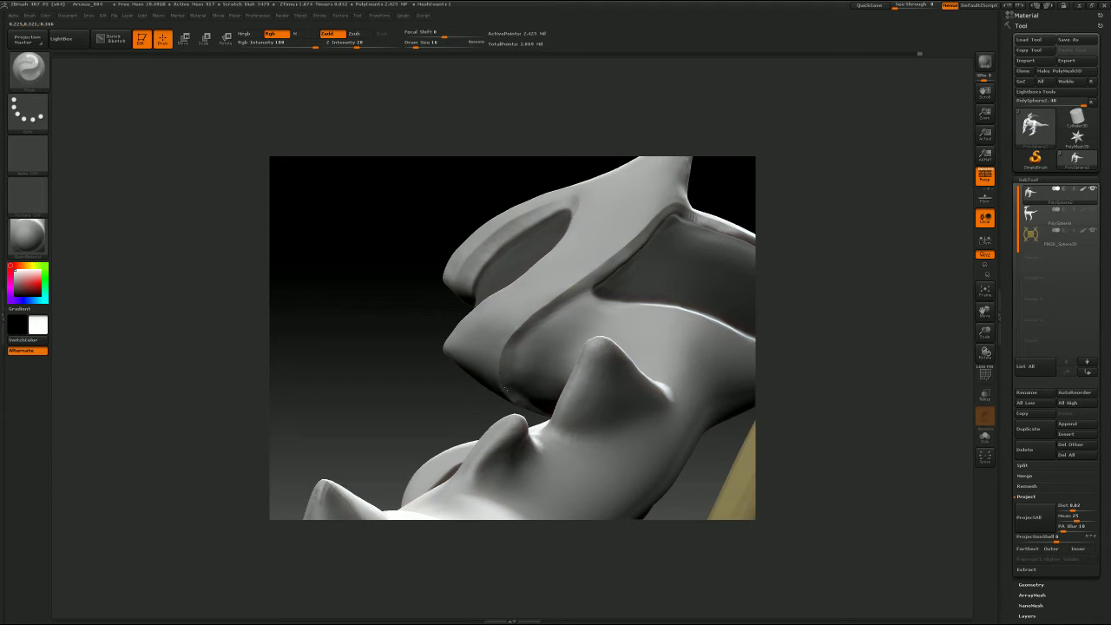
mouse_move(501, 407)
left_mouse_down()
mouse_move(501, 351)
mouse_move(495, 399)
mouse_move(501, 377)
left_mouse_up()
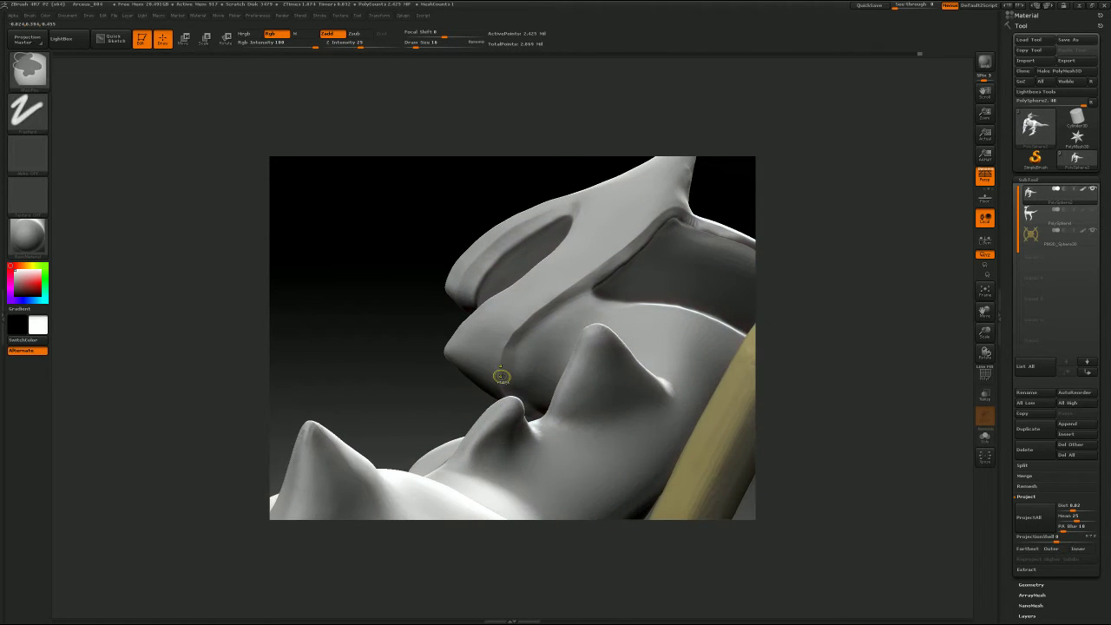
left_click_drag(529, 289, 524, 334)
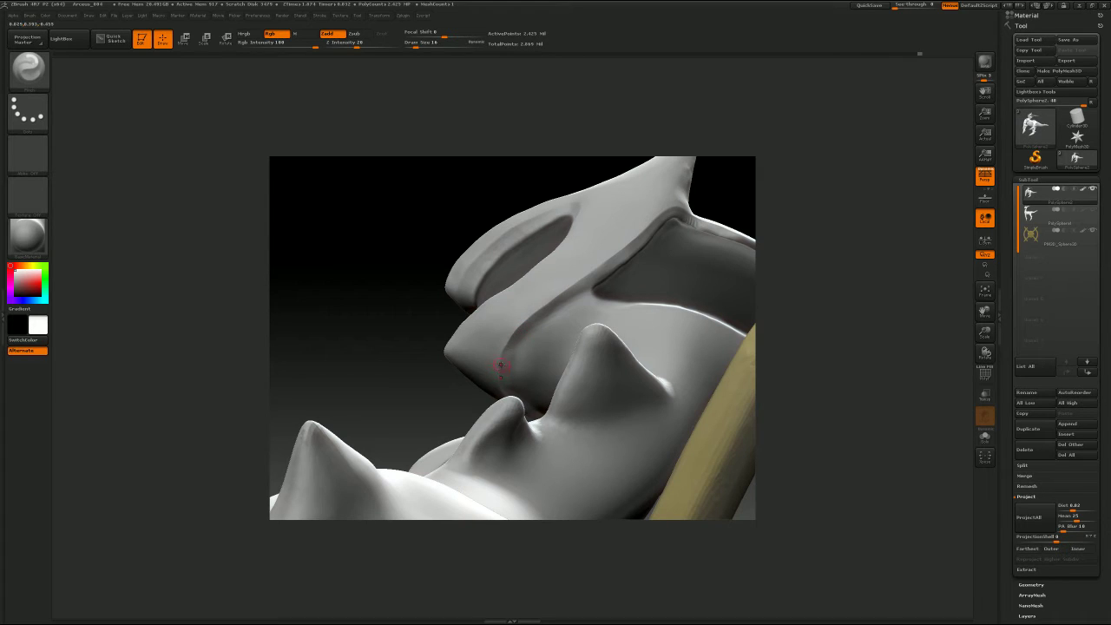
Step: Adjust the contour of the cheek plate's lower edge above the throat with an enlarged Move brush
key("b")
key("m")
key("v")
key("s")
left_click_drag(508, 344, 511, 344)
mouse_move(443, 386)
left_mouse_down()
mouse_move(417, 397)
mouse_move(468, 400)
left_mouse_up()
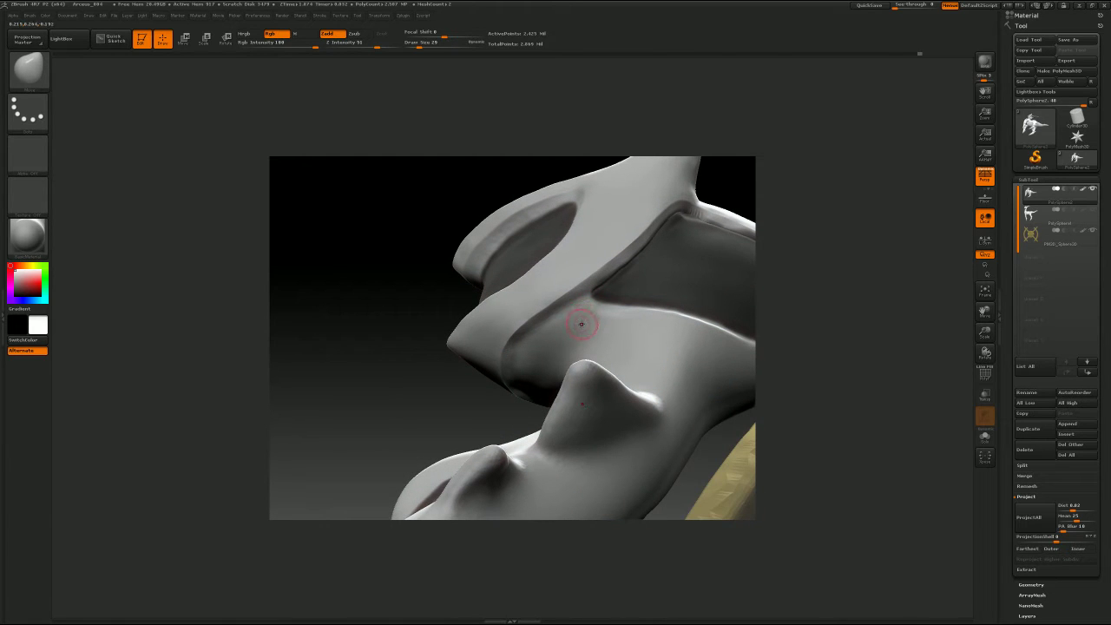
Step: Sharpen the seam along the head crest's underside toward its tip with the Pinch brush at draw size 14
mouse_move(800, 304)
left_mouse_down()
mouse_move(816, 303)
mouse_move(825, 323)
mouse_move(828, 311)
mouse_move(631, 396)
left_mouse_up()
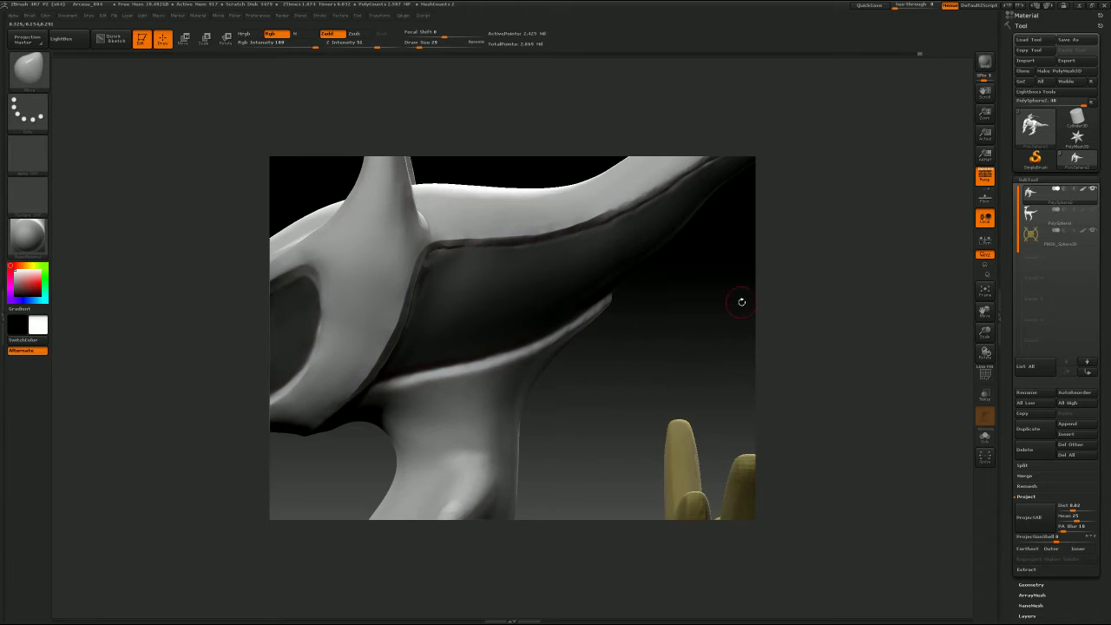
mouse_move(741, 302)
left_mouse_down()
mouse_move(757, 307)
mouse_move(776, 286)
mouse_move(634, 417)
left_mouse_up()
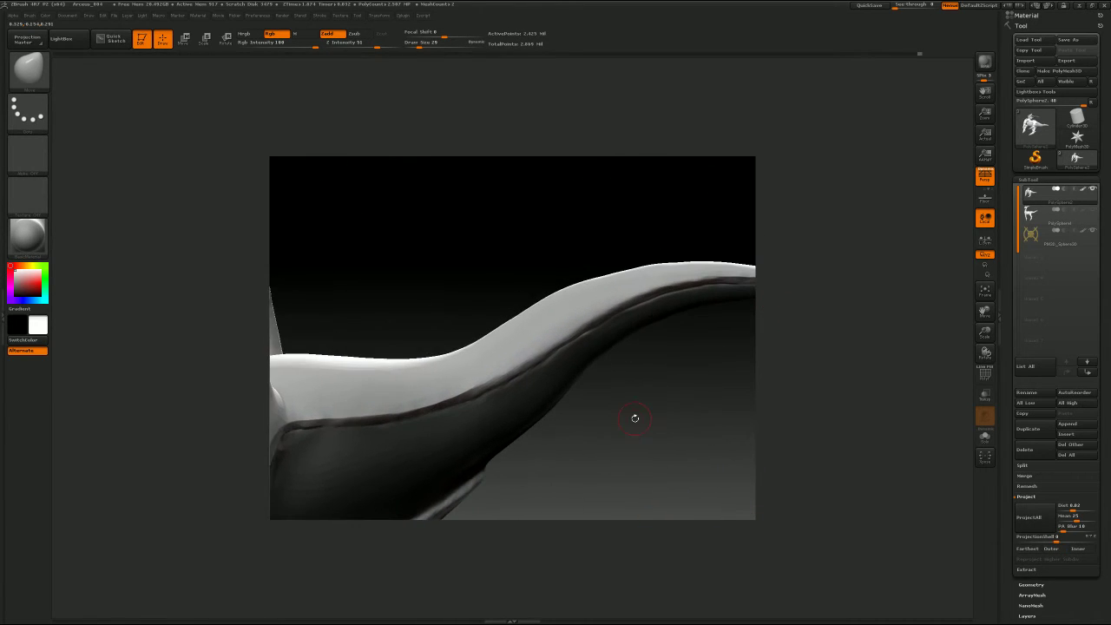
key("b")
left_click(581, 318)
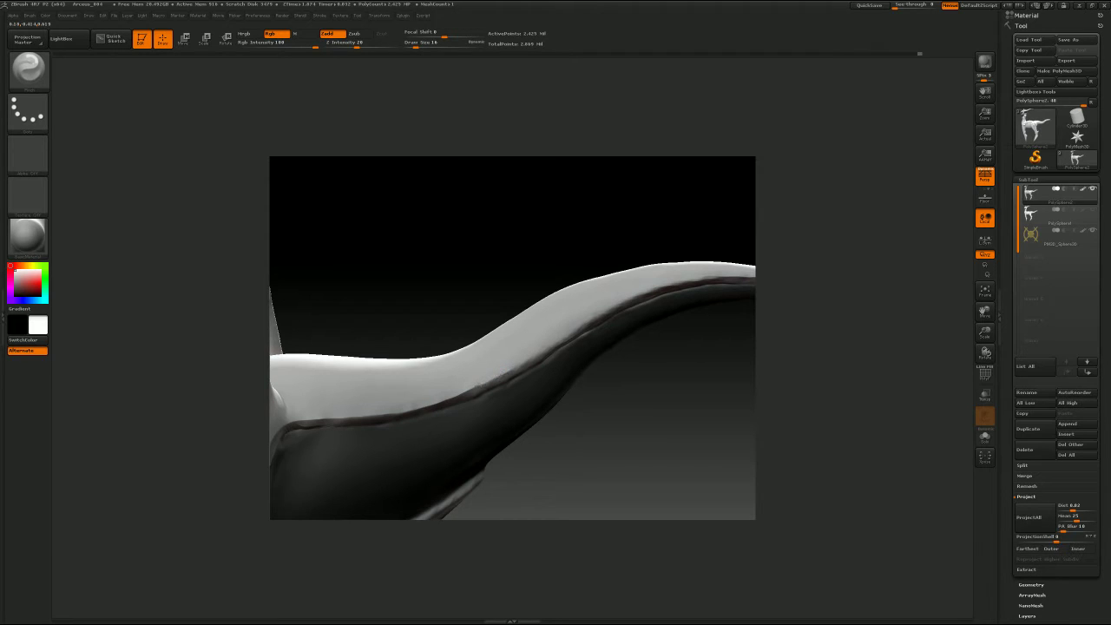
key("s")
left_click(592, 322)
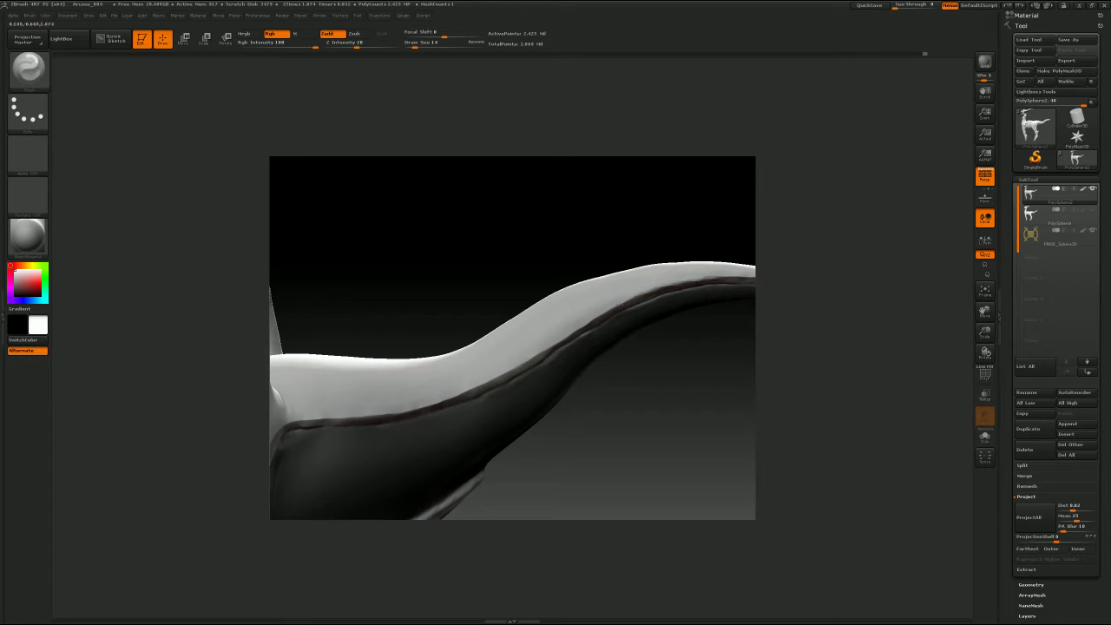
left_click_drag(787, 325, 712, 327, "alt")
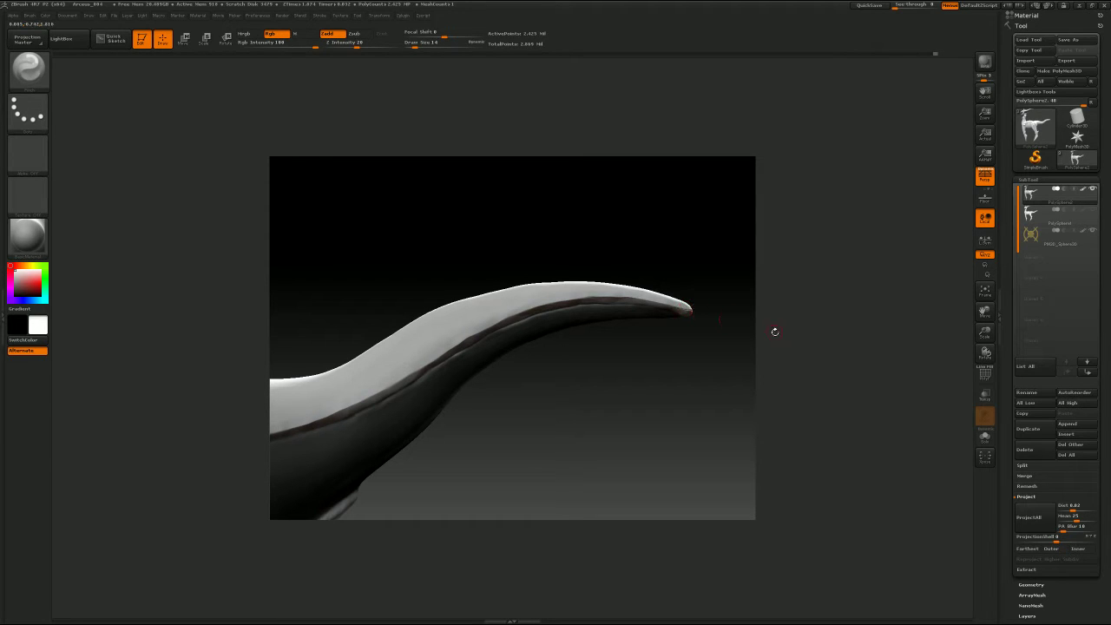
left_click_drag(705, 373, 920, 287, "alt")
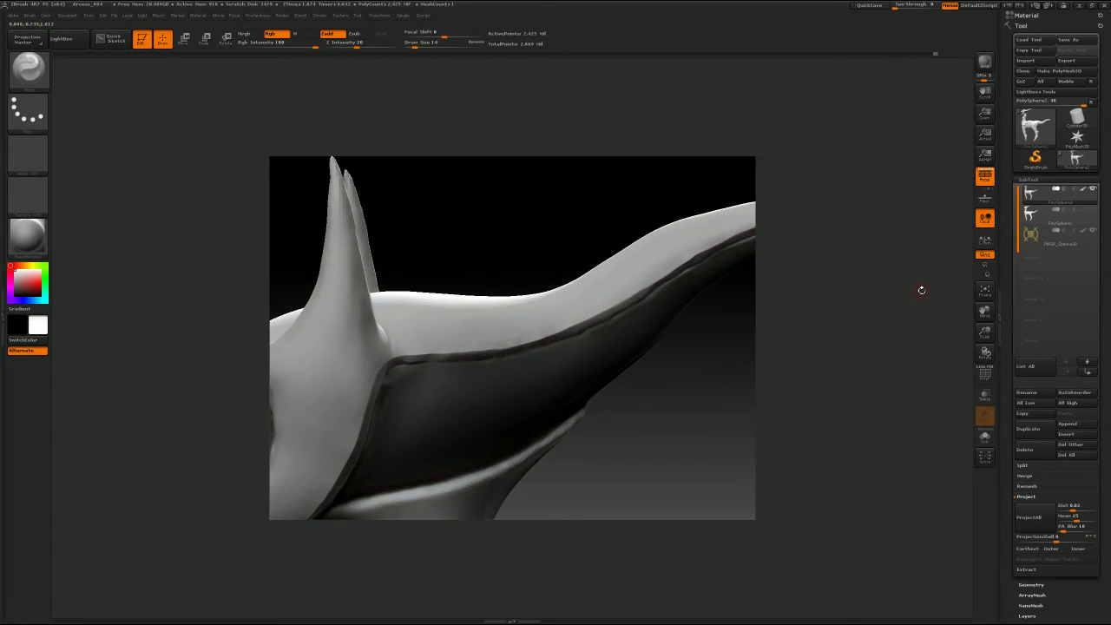
Step: Rework the seam between the crest and the recessed side panel with the DamStandard brush at draw size 14
key("b")
key("d")
key("s")
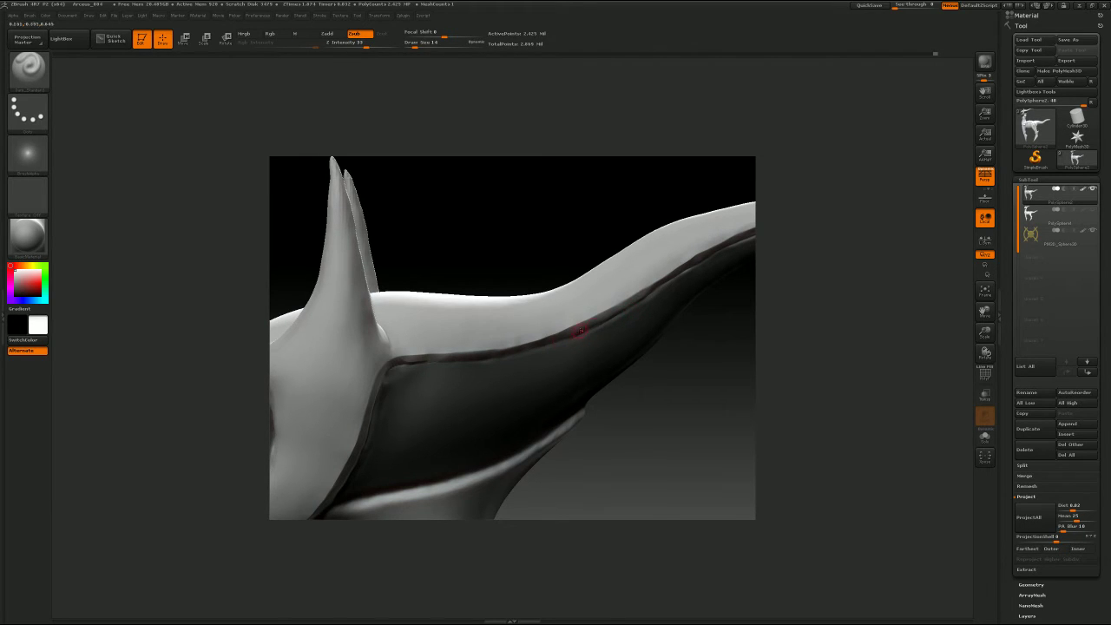
key("b")
key("s")
key("t")
key("s")
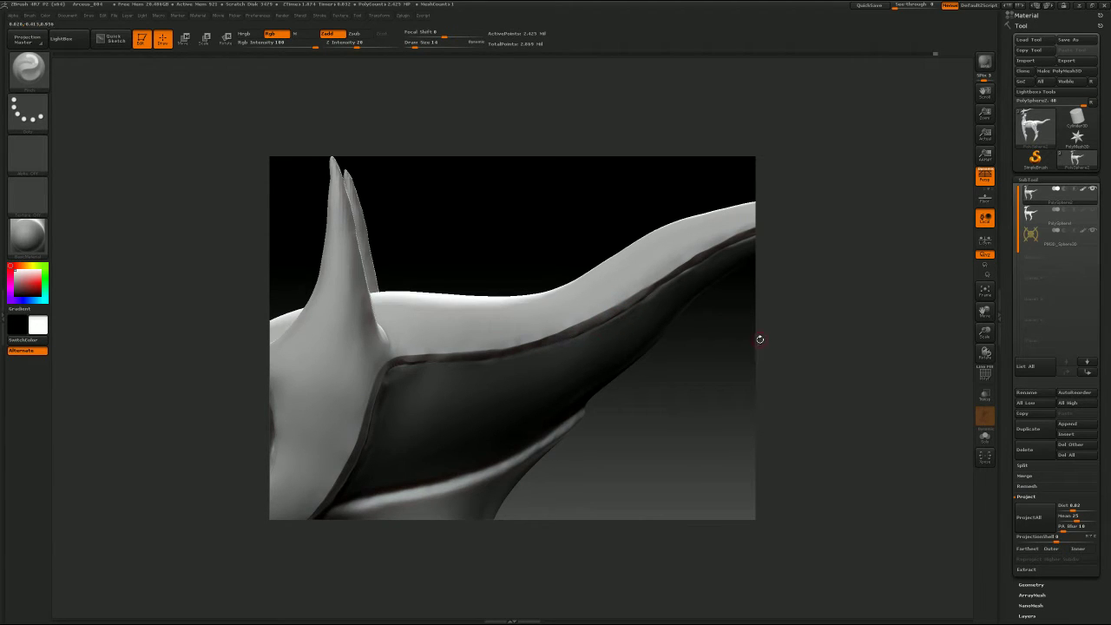
Step: Pinch and smooth the corner where the crest seam meets the cheek plate's rear edge
left_click_drag(756, 335, 649, 326)
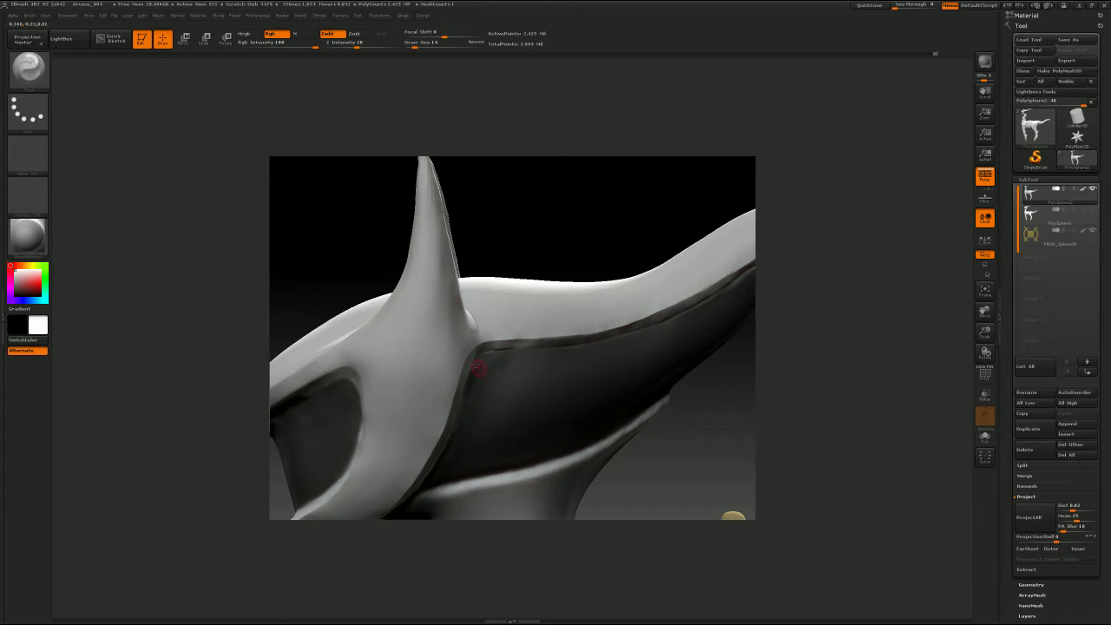
key("shift")
key("s")
left_click(509, 403)
key("shift")
Step: Reduce the Pinch brush to draw size 9 and undo the last two strokes on the crest's underside edge
right_click_drag(557, 356, 358, 424, "alt")
mouse_move(712, 342)
right_mouse_down()
mouse_move(695, 347)
mouse_move(681, 327)
mouse_move(660, 365)
right_mouse_up()
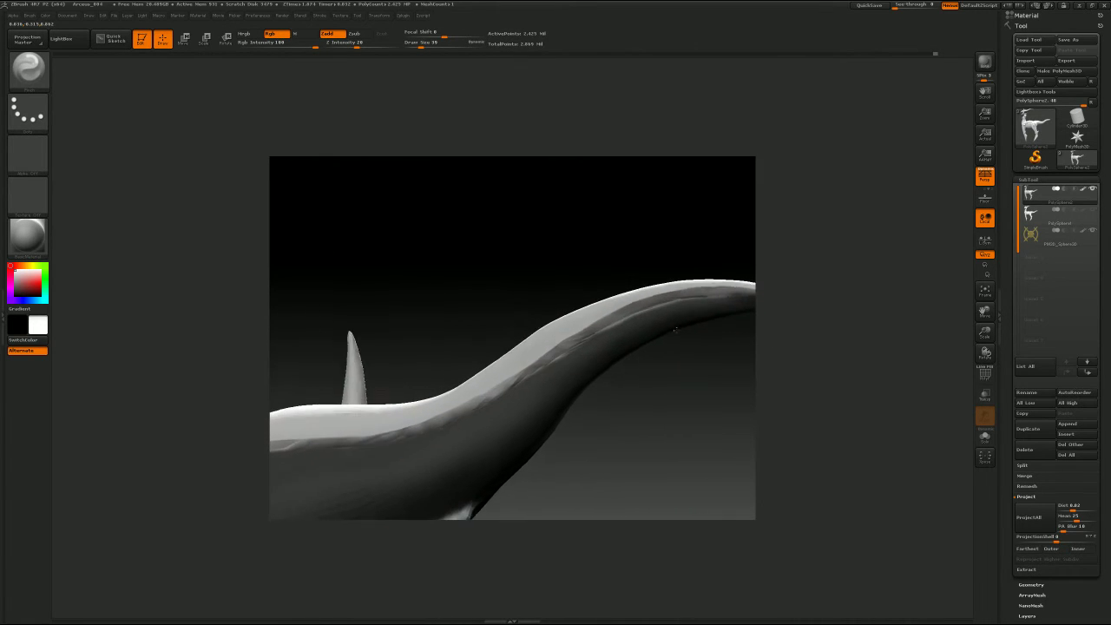
right_click_drag(647, 425, 758, 322, "alt")
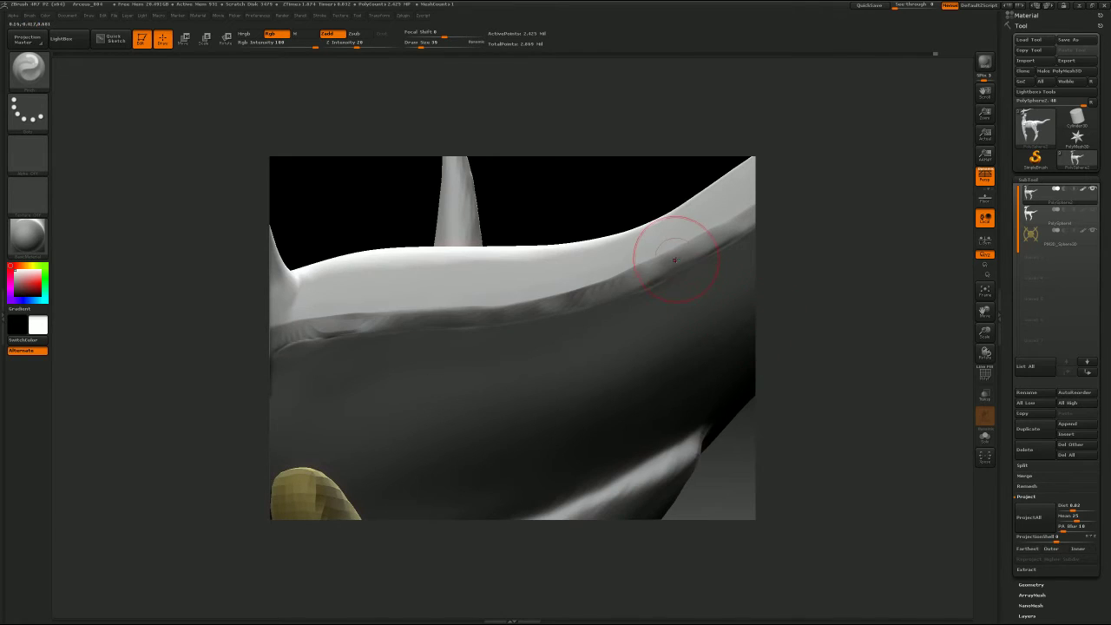
key("s")
left_click_drag(667, 253, 657, 278)
key("ctrl+z")
key("ctrl+z")
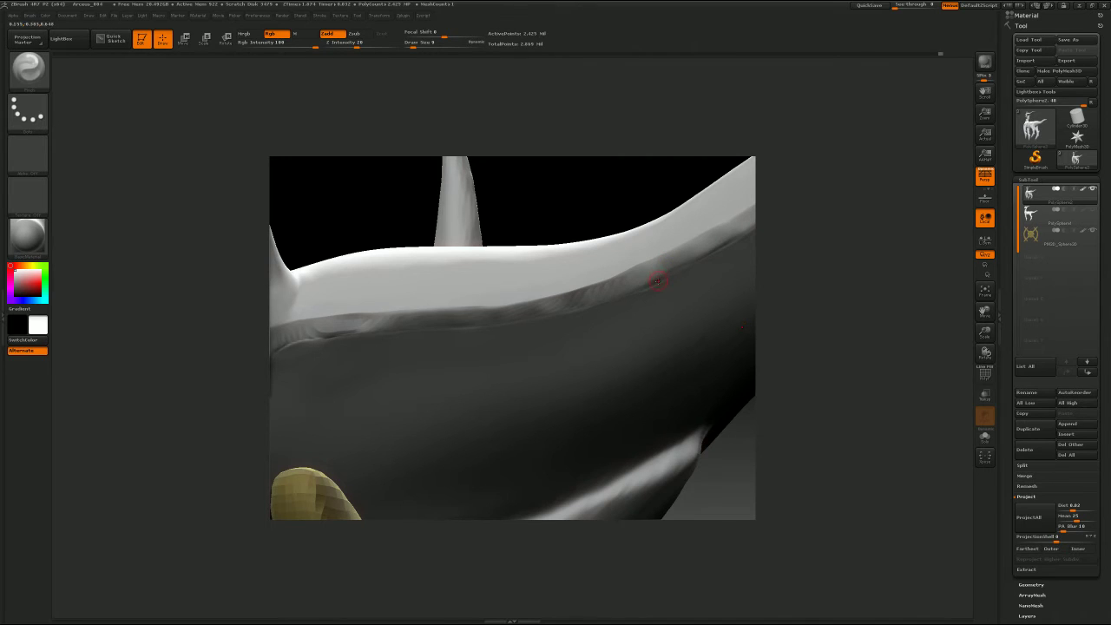
Step: Flatten the uneven ledge under the crest with the TrimDynamic brush at draw size 9 and smooth it
key("b")
key("t")
key("d")
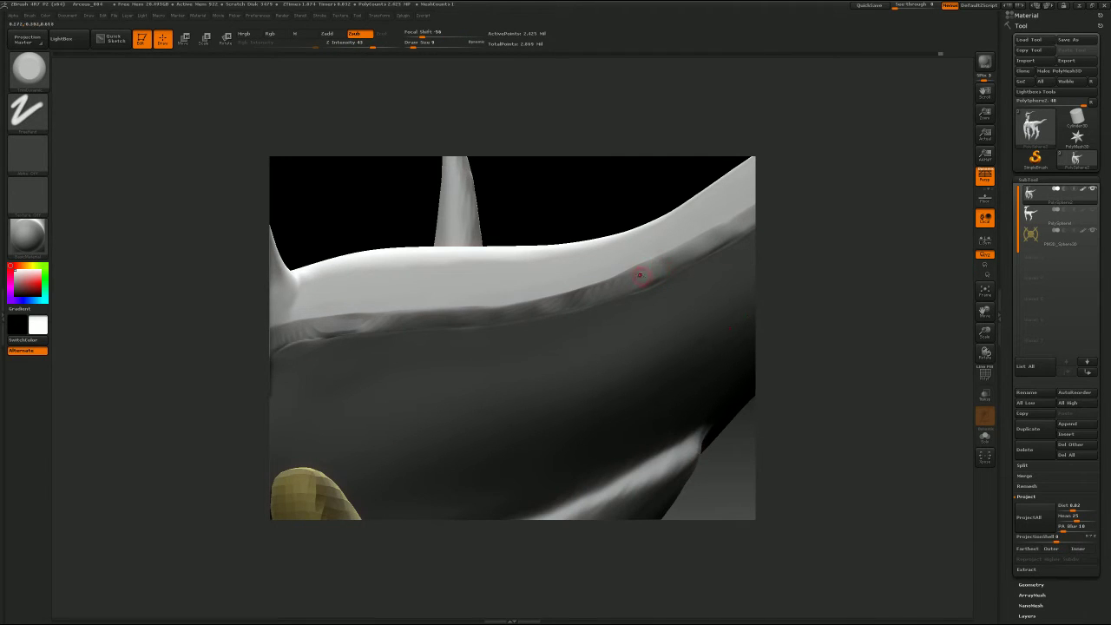
left_click_drag(652, 270, 654, 278, "shift")
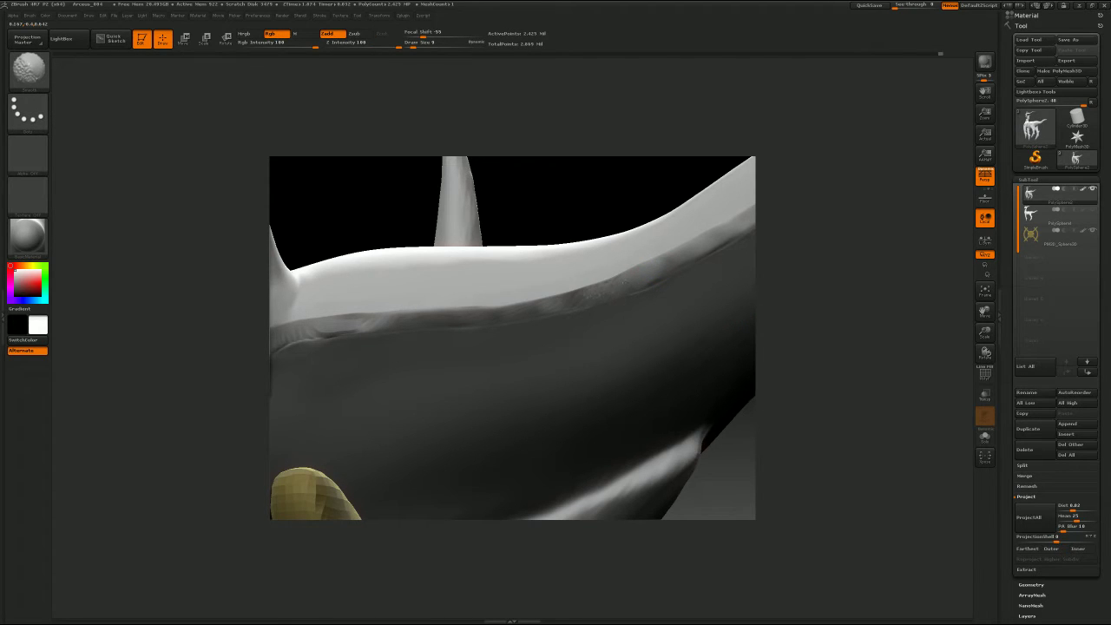
left_click_drag(539, 307, 543, 301, "shift")
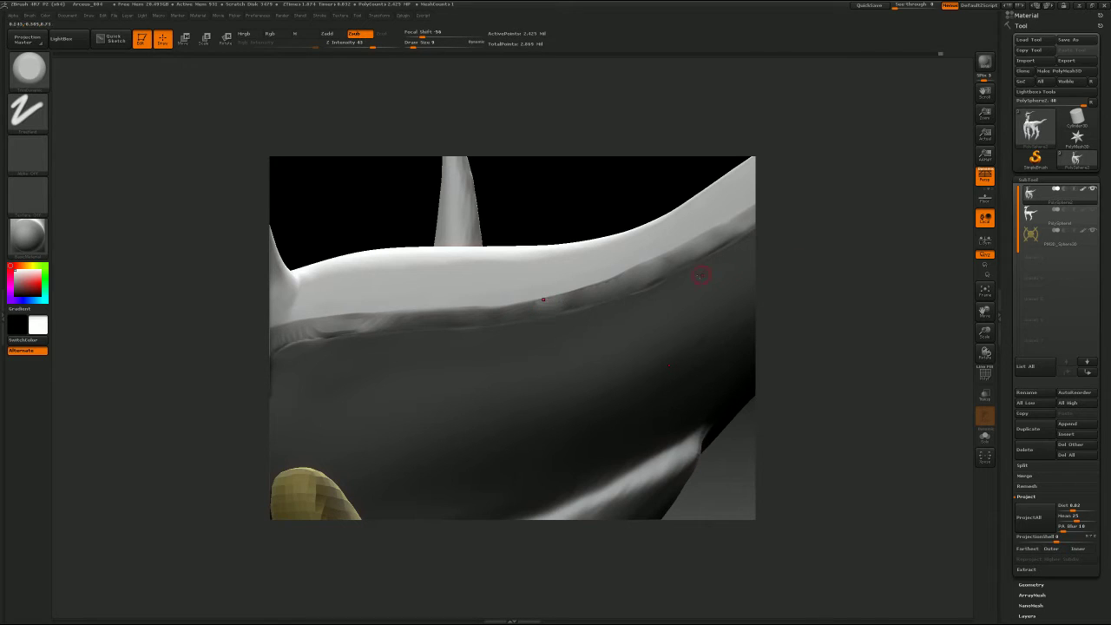
Step: Clean up the crest ledge near the horn base with TrimDynamic and smooth it at draw size 7
mouse_move(779, 279)
left_mouse_down()
mouse_move(798, 286)
mouse_move(778, 290)
left_mouse_up()
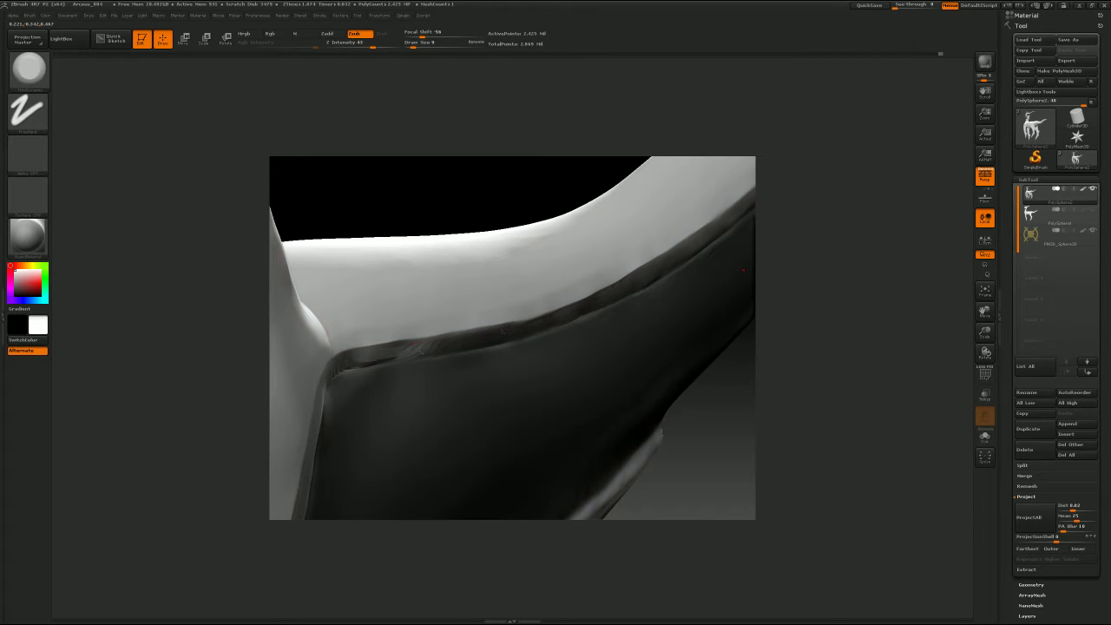
left_click_drag(737, 312, 909, 321)
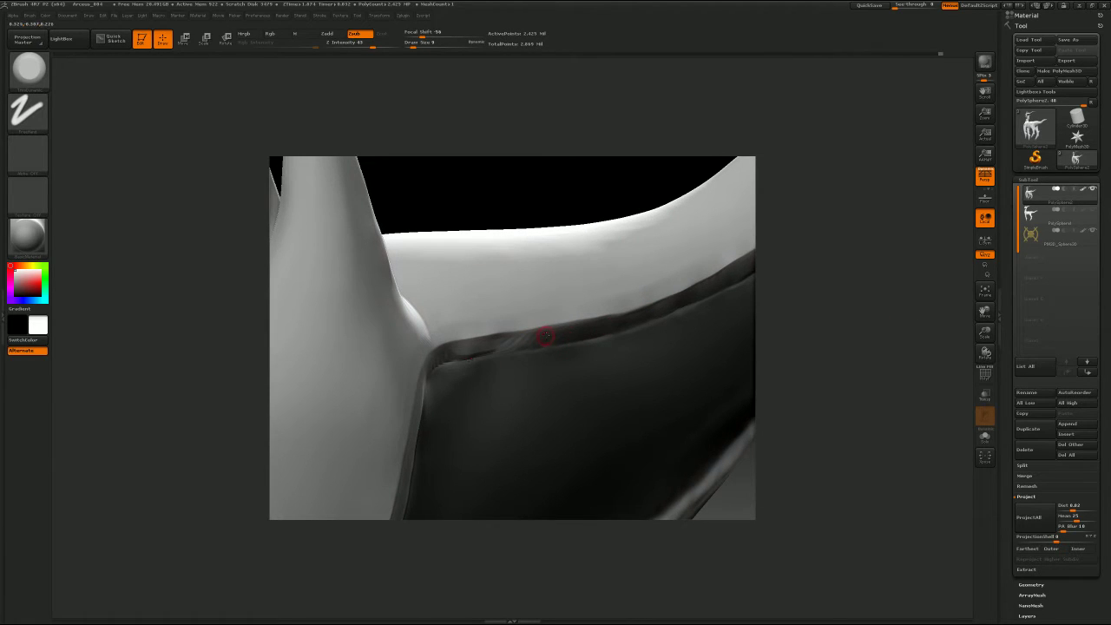
key("s")
left_click(539, 336)
key("shift")
key("shift")
key("s")
left_click(521, 342)
left_click_drag(523, 344, 459, 351, "shift")
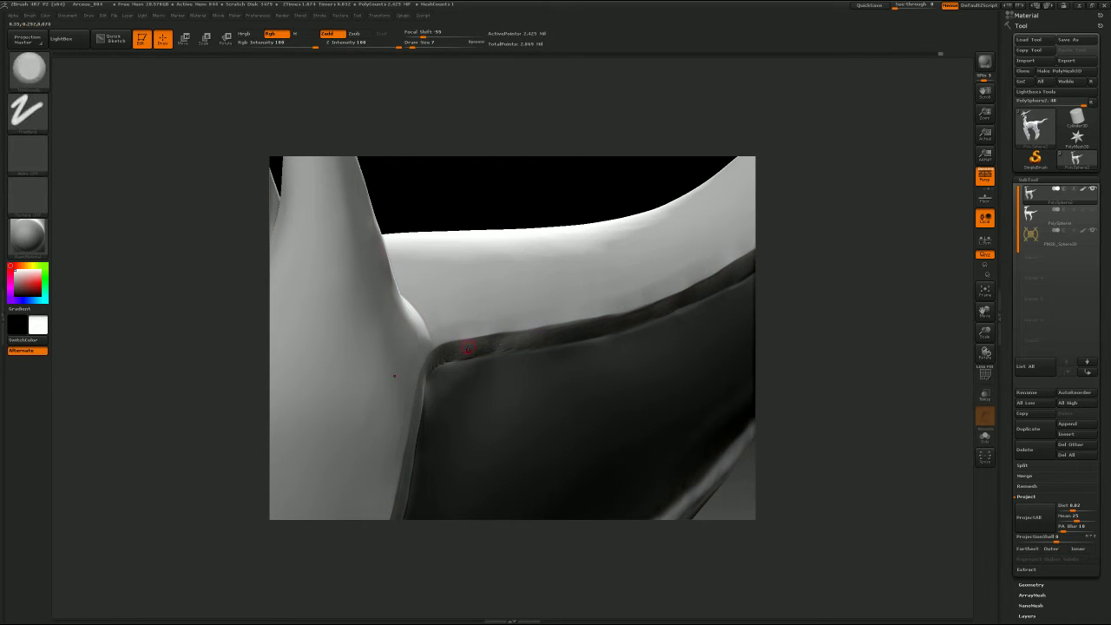
Step: Even out the curve of the crest's lower edge with the Move brush, reducing its draw size to 27
left_click_drag(808, 306, 599, 303)
mouse_move(779, 320)
left_mouse_down()
mouse_move(811, 319)
mouse_move(719, 322)
mouse_move(876, 310)
left_mouse_up()
key("b")
key("m")
key("v")
key("s")
mouse_move(610, 298)
left_mouse_down()
mouse_move(620, 299)
mouse_move(597, 305)
left_mouse_up()
key("s")
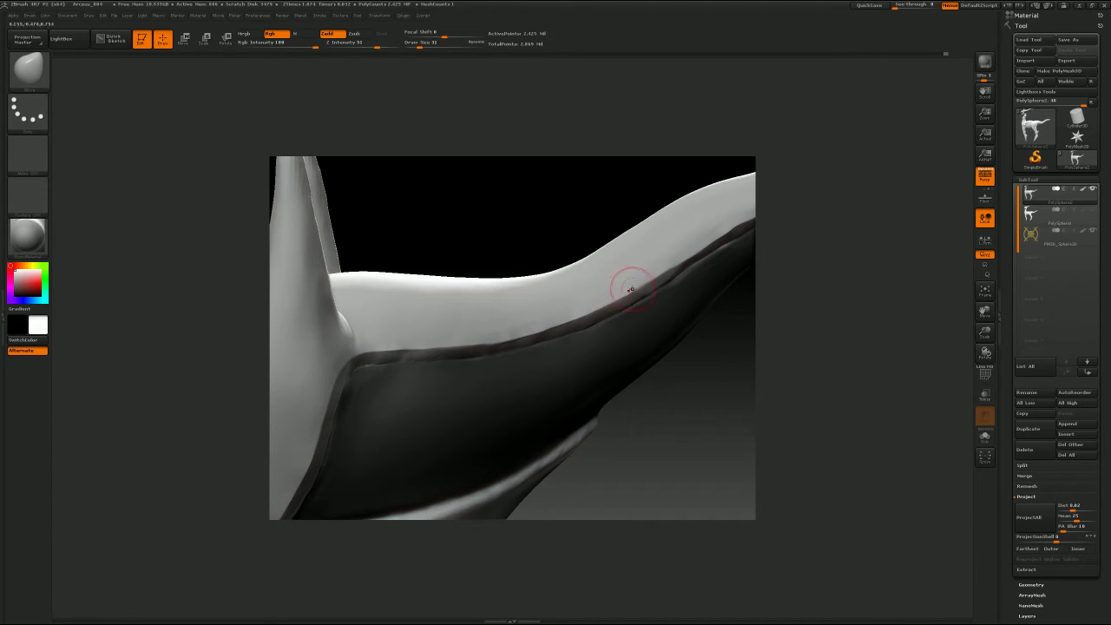
left_click_drag(807, 349, 650, 310)
key("bracketleft")
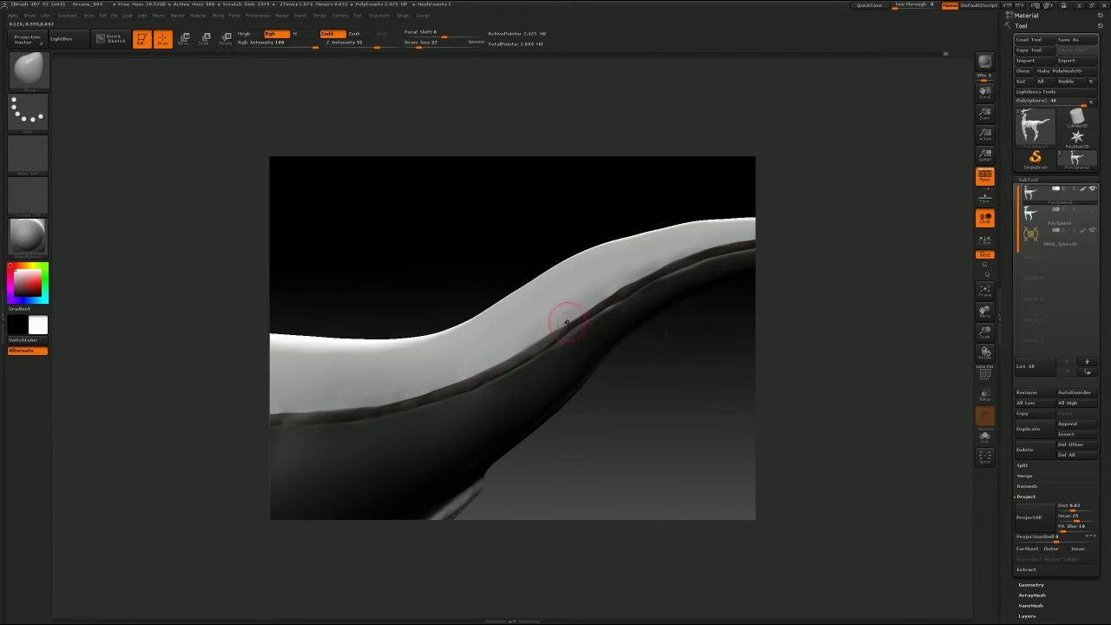
Step: Tighten the crest seam back to the horn base with the Pinch brush at draw sizes 7 and 11
key("b")
key("p")
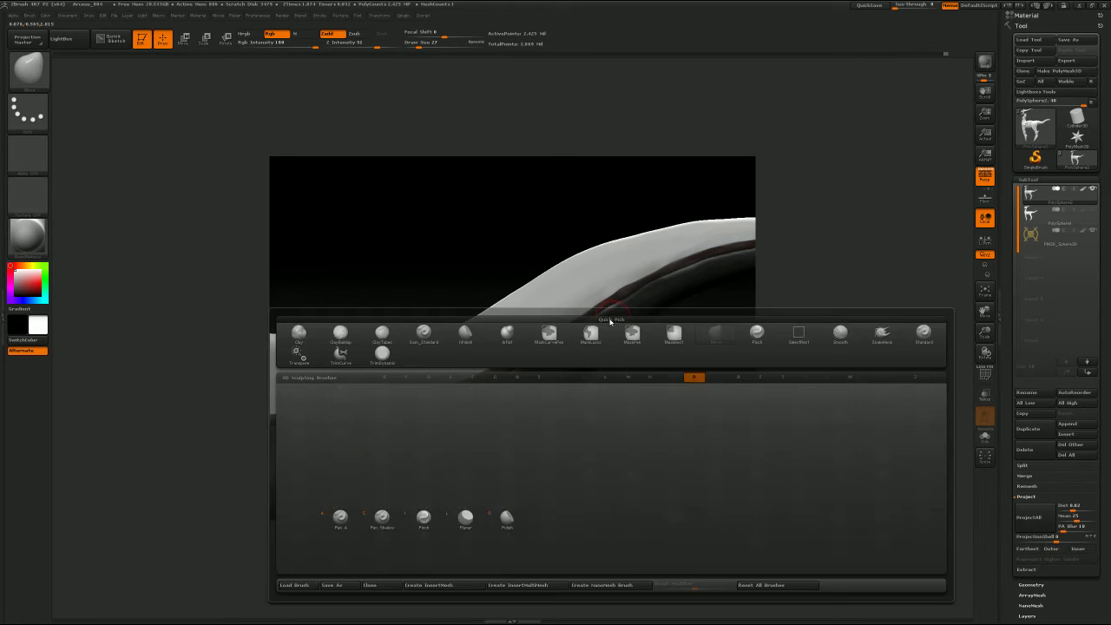
key("i")
key("s")
left_click_drag(598, 322, 602, 312)
key("s")
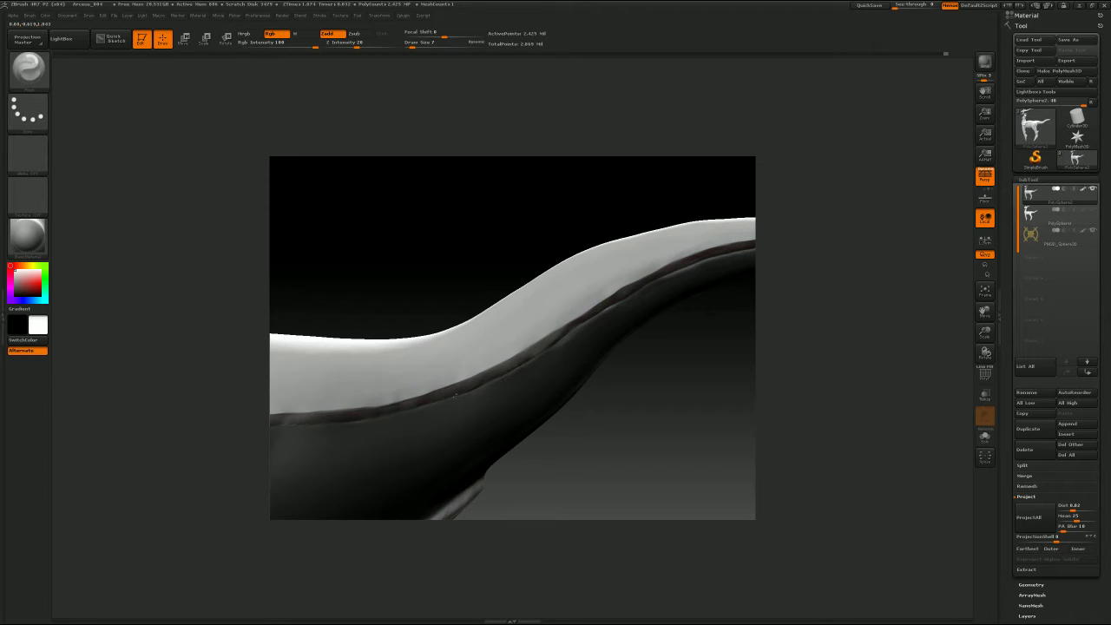
right_click_drag(463, 381, 663, 323, "alt")
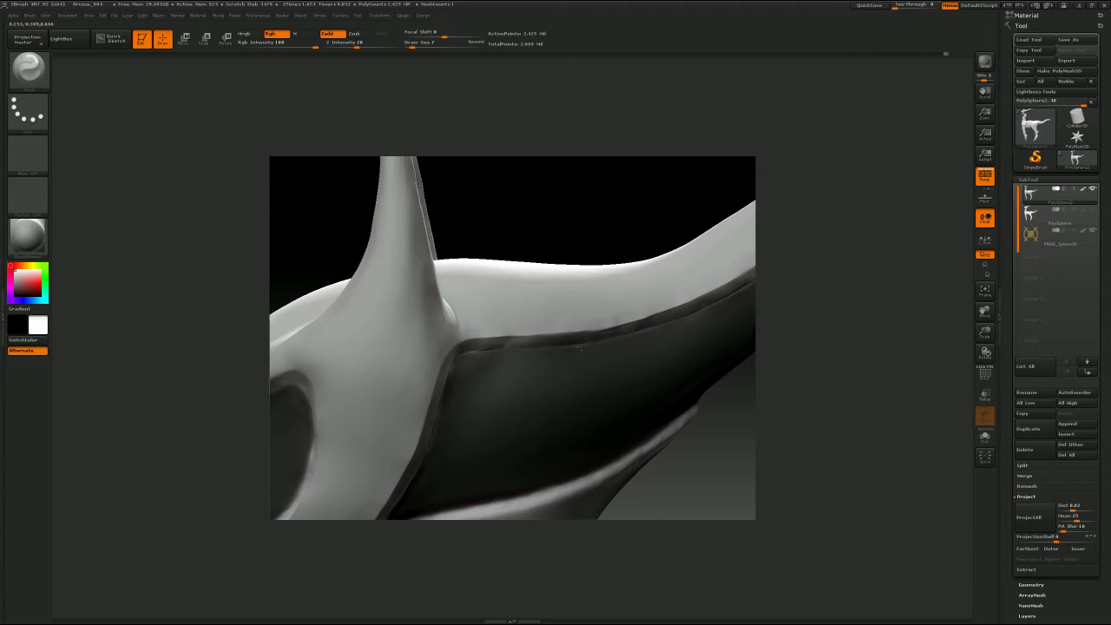
key("s")
left_click_drag(773, 332, 851, 307, "alt")
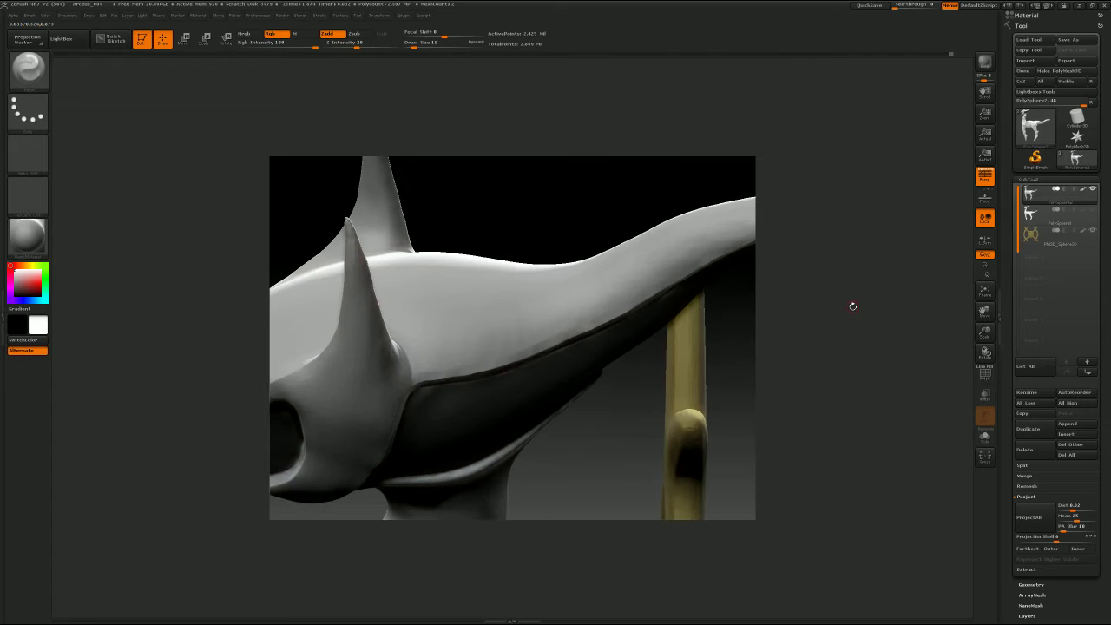
Step: Smooth the side surface of the head crest above the seam with an enlarged Smooth brush
key("s")
left_click(686, 253)
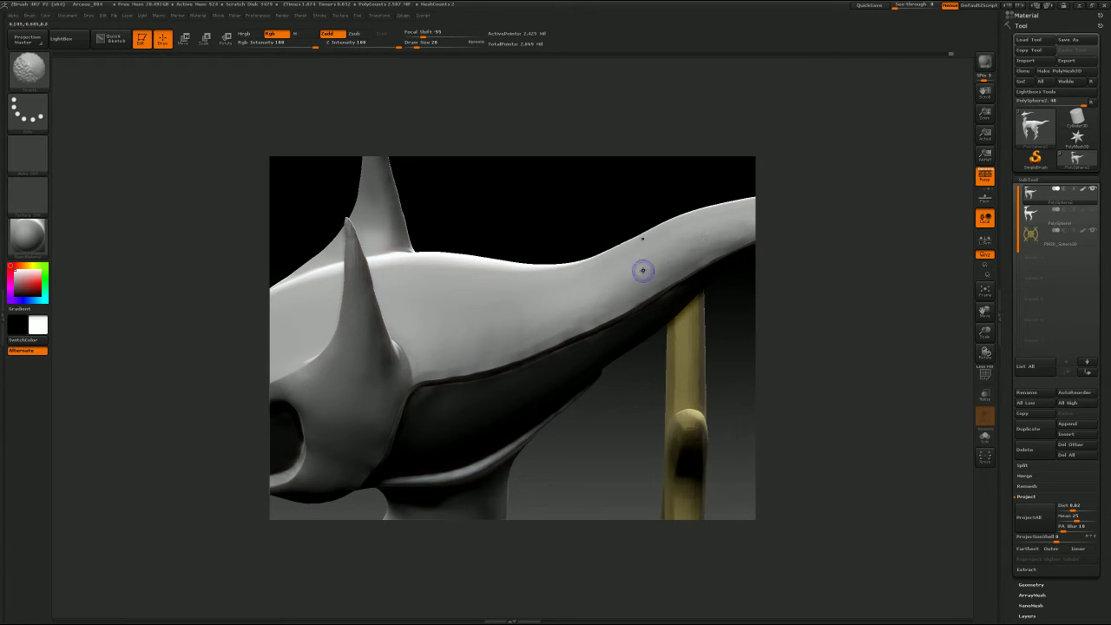
key("s")
left_click(565, 327)
Step: Adjust the rear edge of the cheek plate behind the head with the Move brush at draw size 25
mouse_move(878, 348)
left_mouse_down()
mouse_move(775, 296)
mouse_move(491, 422)
mouse_move(499, 427)
left_mouse_up()
key("s")
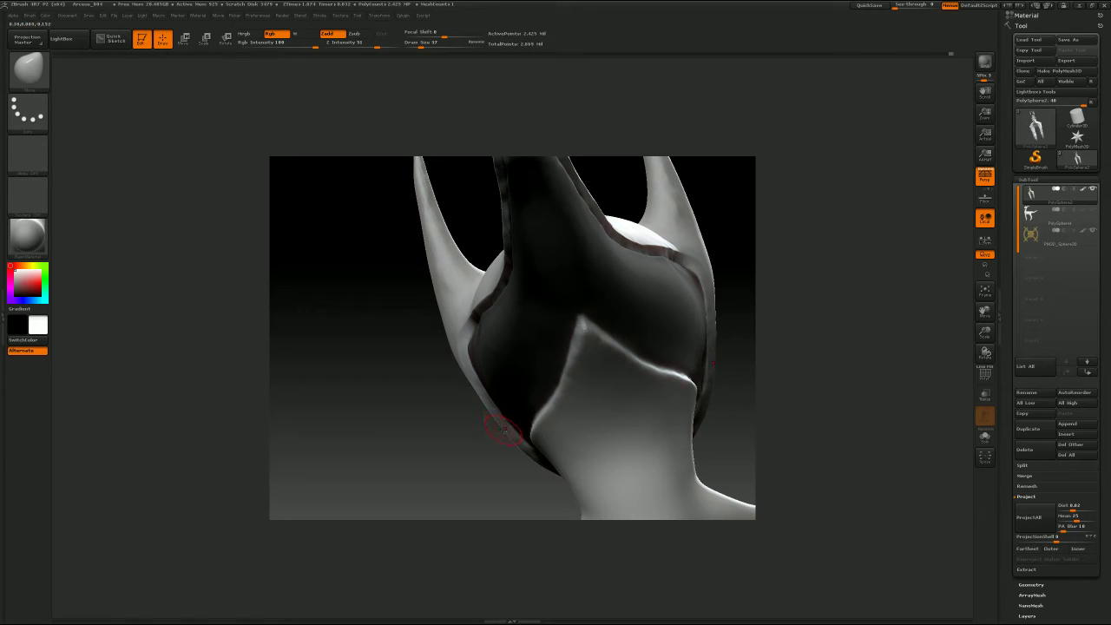
key("s")
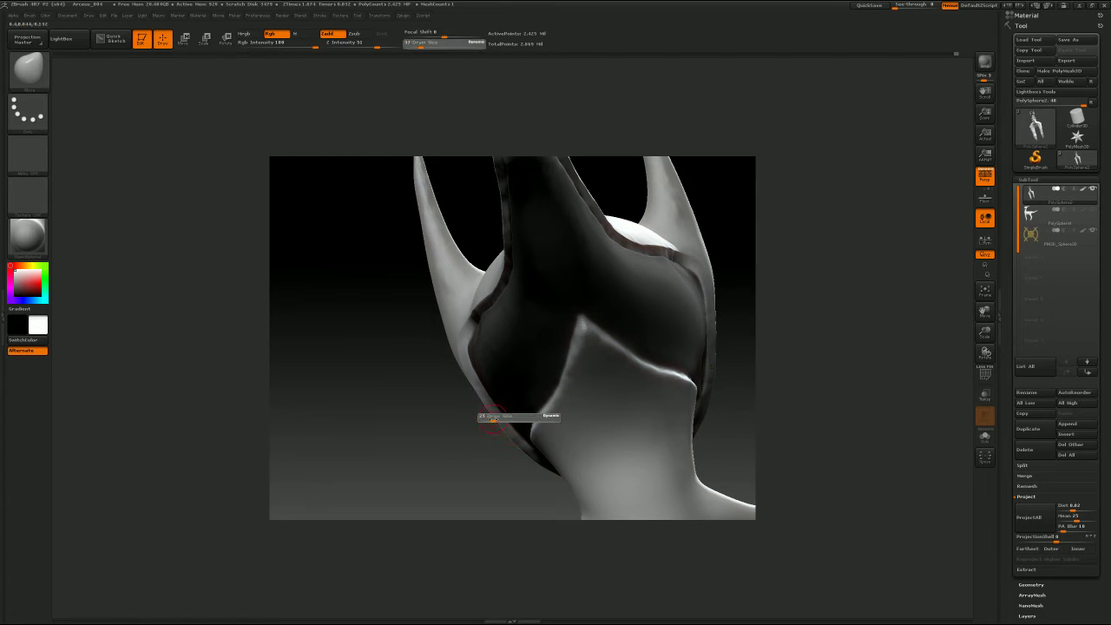
left_click(492, 419)
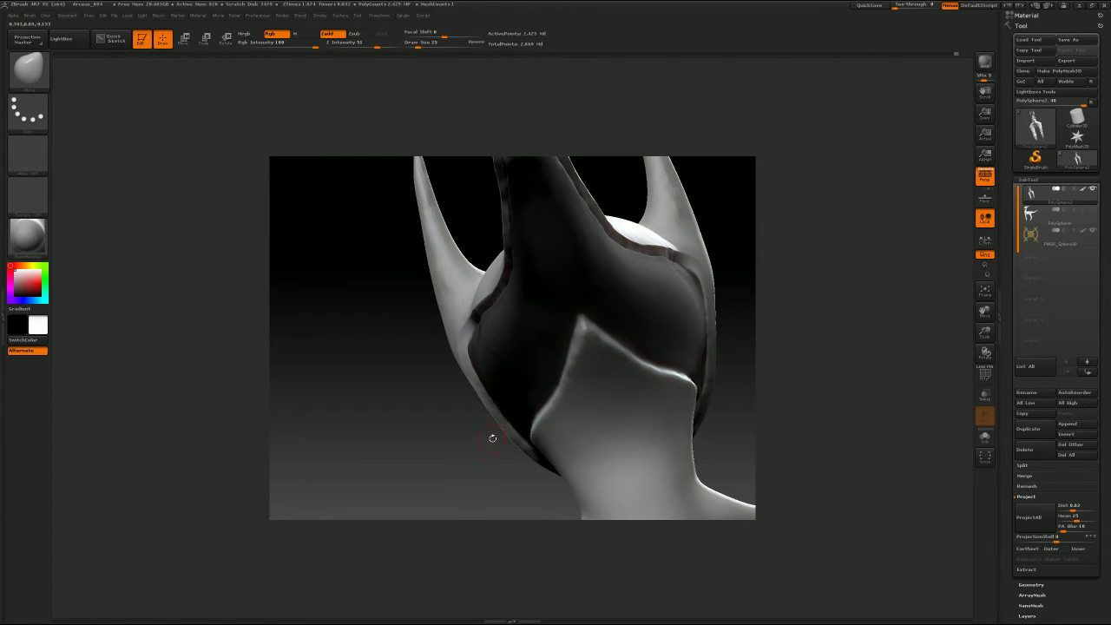
key("s")
left_click_drag(461, 396, 413, 429)
Step: Smooth the front surface of the upper foreleg below the shoulder at draw sizes 35 and 20
left_click_drag(710, 355, 644, 305, "alt")
mouse_move(715, 309)
left_mouse_down()
mouse_move(765, 309)
mouse_move(723, 315)
mouse_move(676, 351)
mouse_move(698, 300)
mouse_move(806, 315)
mouse_move(664, 319)
mouse_move(662, 340)
mouse_move(669, 296)
left_mouse_up()
key("s")
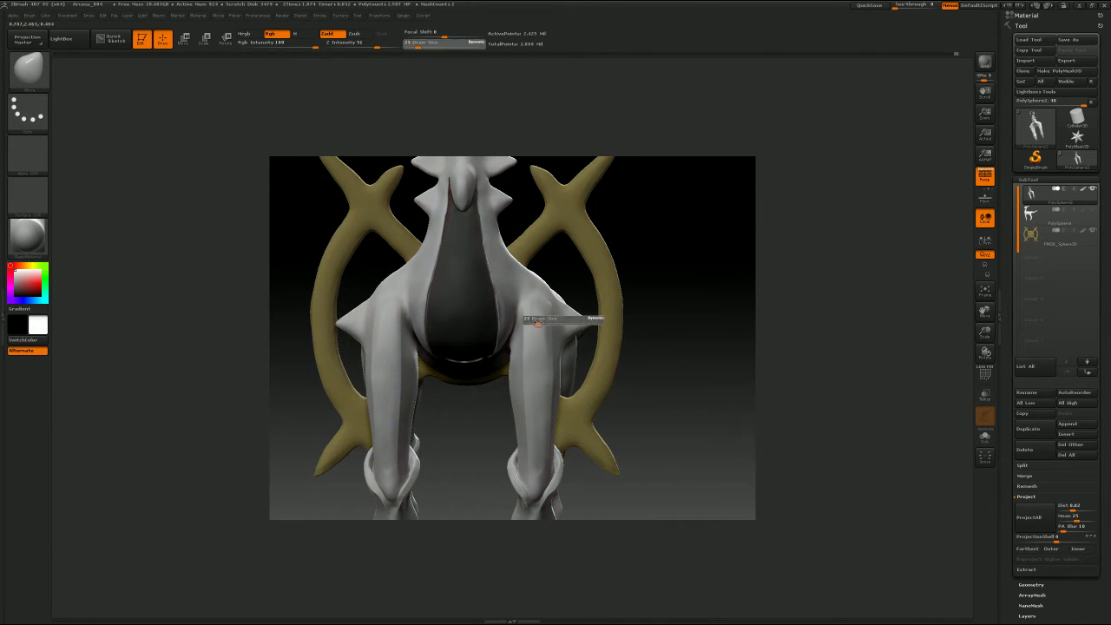
left_click(542, 323)
left_click_drag(541, 314, 544, 307, "shift")
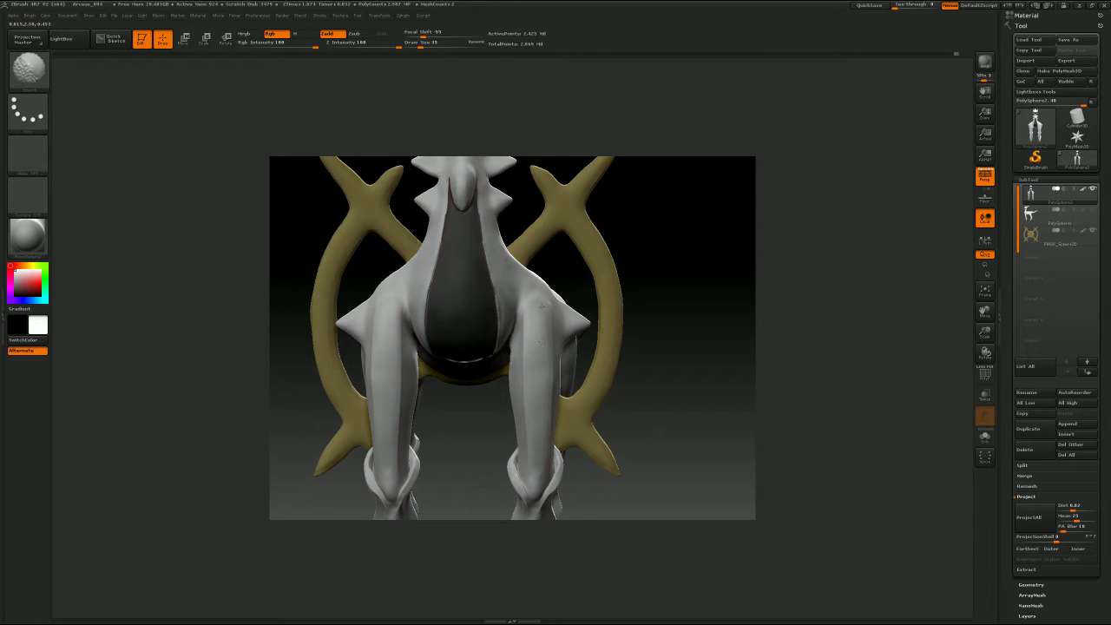
mouse_move(695, 312)
left_mouse_down("alt")
mouse_move(808, 303)
mouse_move(808, 349)
mouse_move(624, 281)
left_mouse_up("alt")
key("s")
left_click_drag(514, 372, 511, 337)
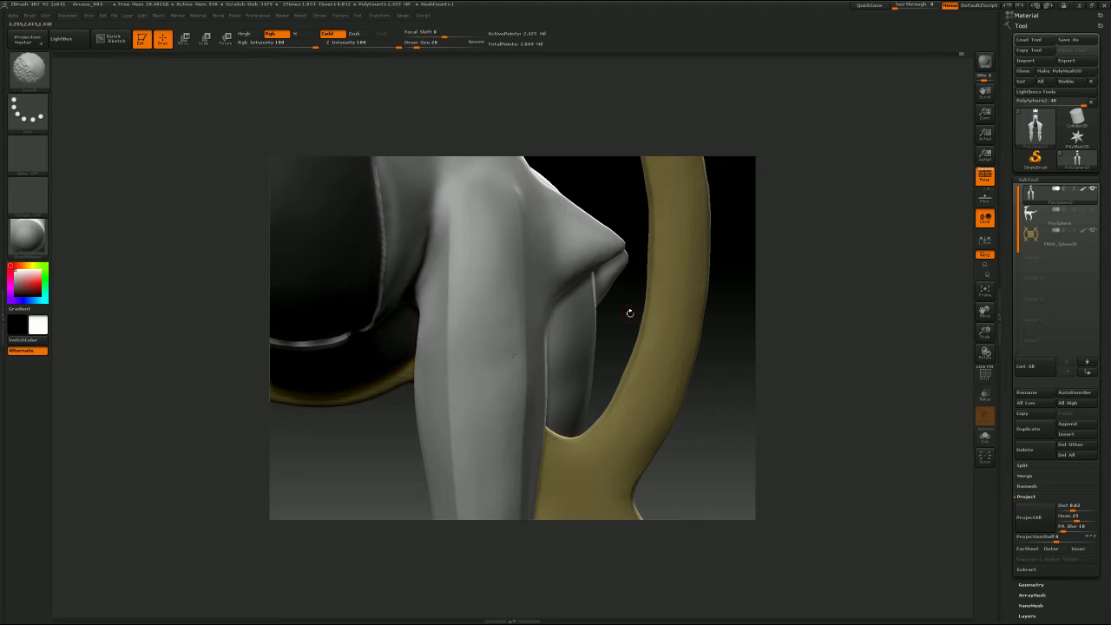
Step: Adjust the foreleg's side profile with the Move brush at an enlarged draw size
mouse_move(629, 314)
left_mouse_down("alt")
mouse_move(643, 304)
mouse_move(697, 315)
mouse_move(569, 317)
left_mouse_up("alt")
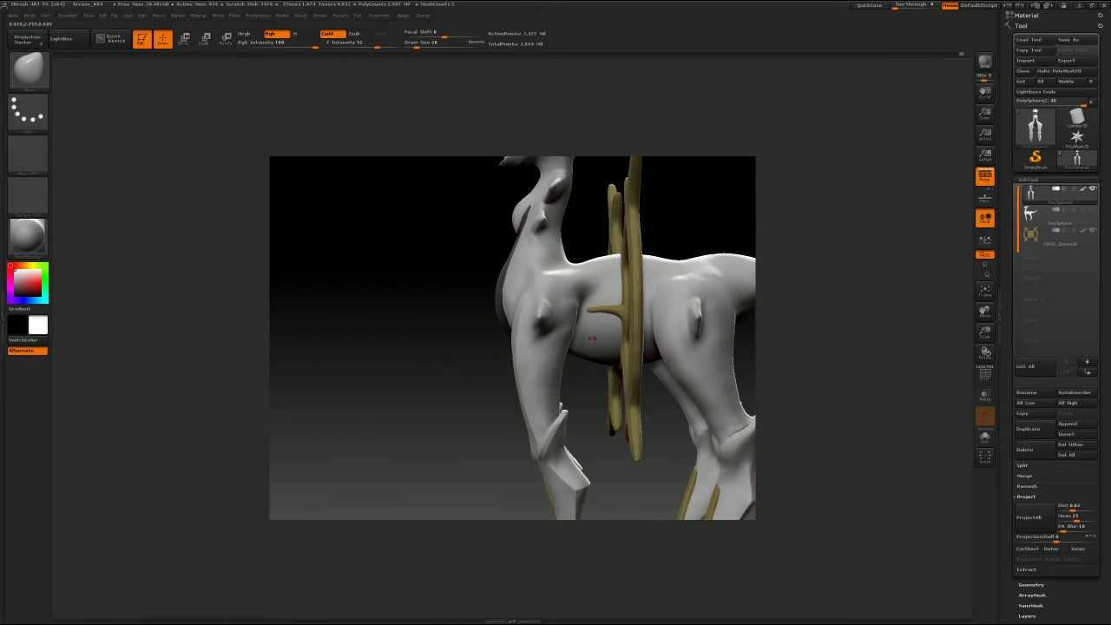
mouse_move(506, 372)
left_mouse_down("alt")
mouse_move(537, 353)
mouse_move(520, 357)
left_mouse_up("alt")
key("s")
key("s")
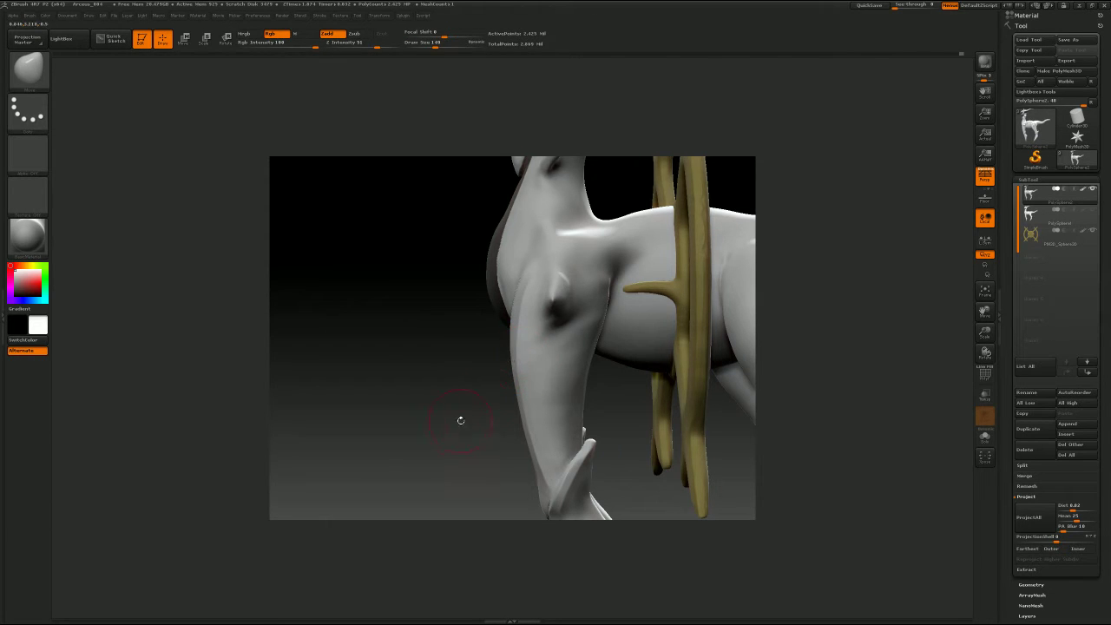
mouse_move(461, 420)
left_mouse_down()
mouse_move(412, 437)
mouse_move(635, 307)
mouse_move(661, 330)
mouse_move(697, 325)
mouse_move(693, 280)
mouse_move(690, 356)
mouse_move(683, 293)
left_mouse_up()
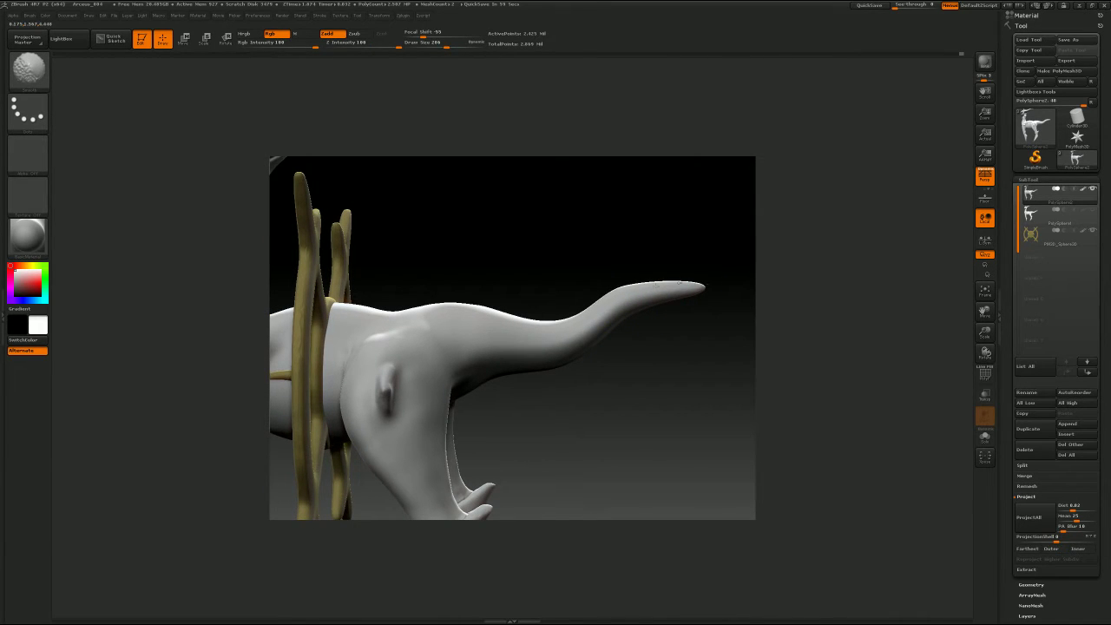
Step: Examine the polygon wireframe along the tail
key("shift")
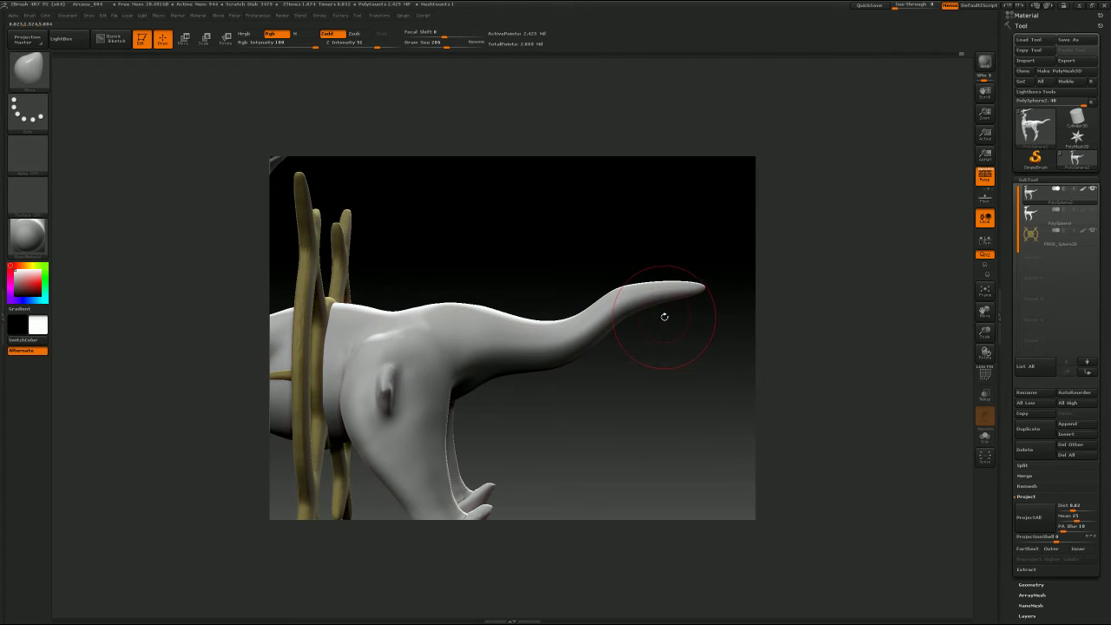
key("shift+f")
left_click_drag(663, 319, 938, 303, "alt")
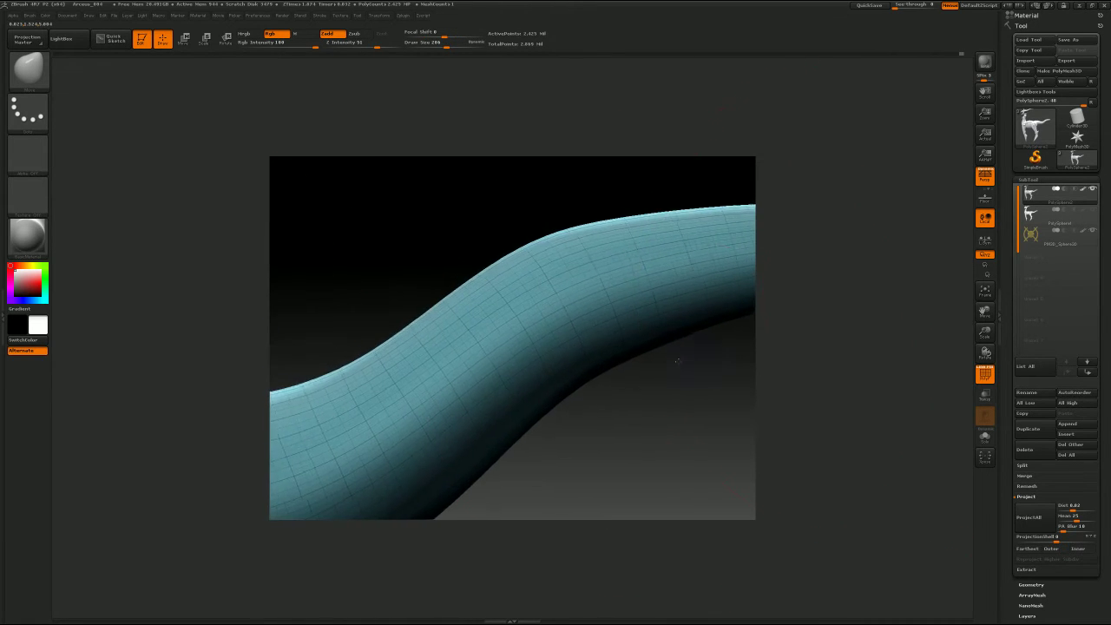
left_click_drag(684, 360, 938, 308, "alt")
right_click_drag(866, 306, 894, 309)
mouse_move(884, 314)
left_mouse_down("alt")
mouse_move(559, 332)
mouse_move(798, 310)
mouse_move(700, 312)
mouse_move(608, 350)
mouse_move(653, 345)
mouse_move(628, 339)
left_mouse_up("alt")
key("s")
left_click(587, 339)
key("shift+f")
Step: Reduce the brush size and mask a band along the tail's underside from the tip towards the hind leg
key("s")
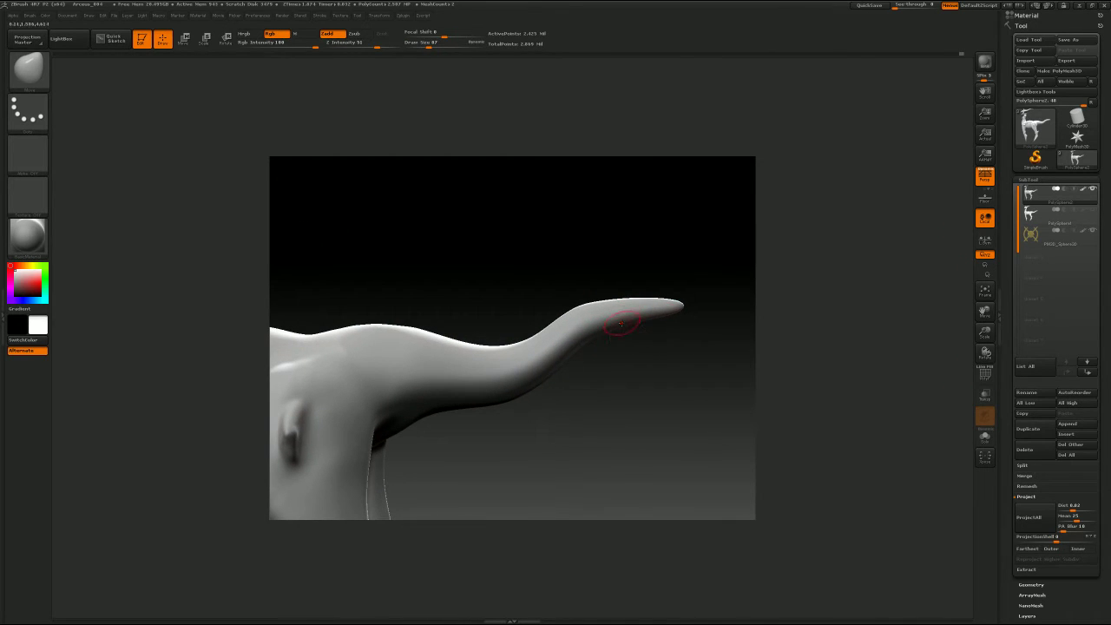
key("s")
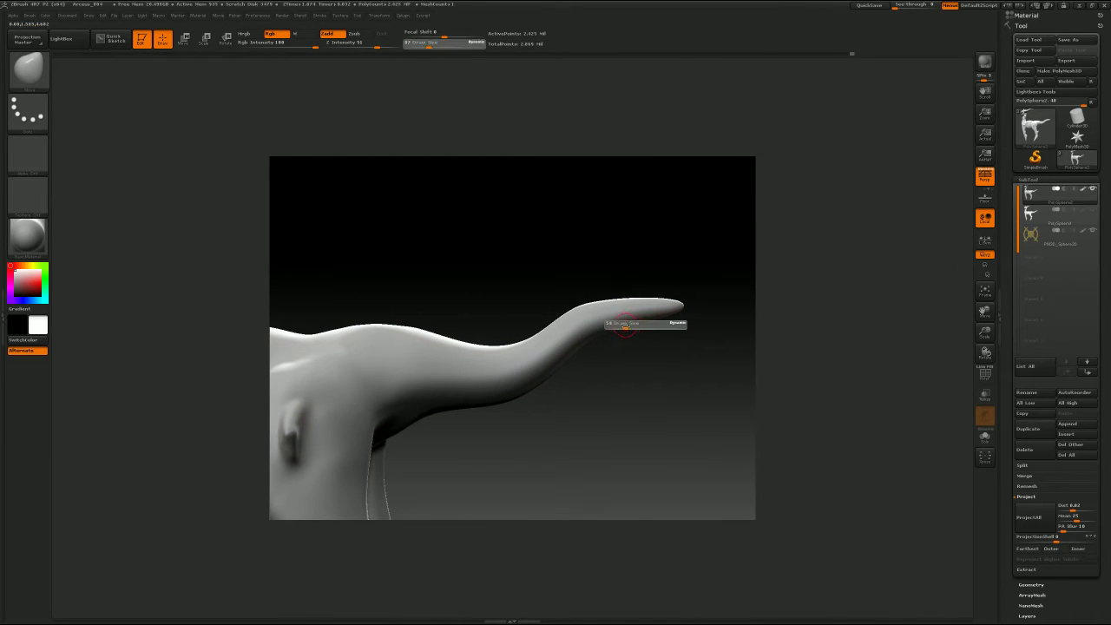
mouse_move(624, 326)
left_mouse_down()
mouse_move(660, 315)
mouse_move(632, 321)
left_mouse_up()
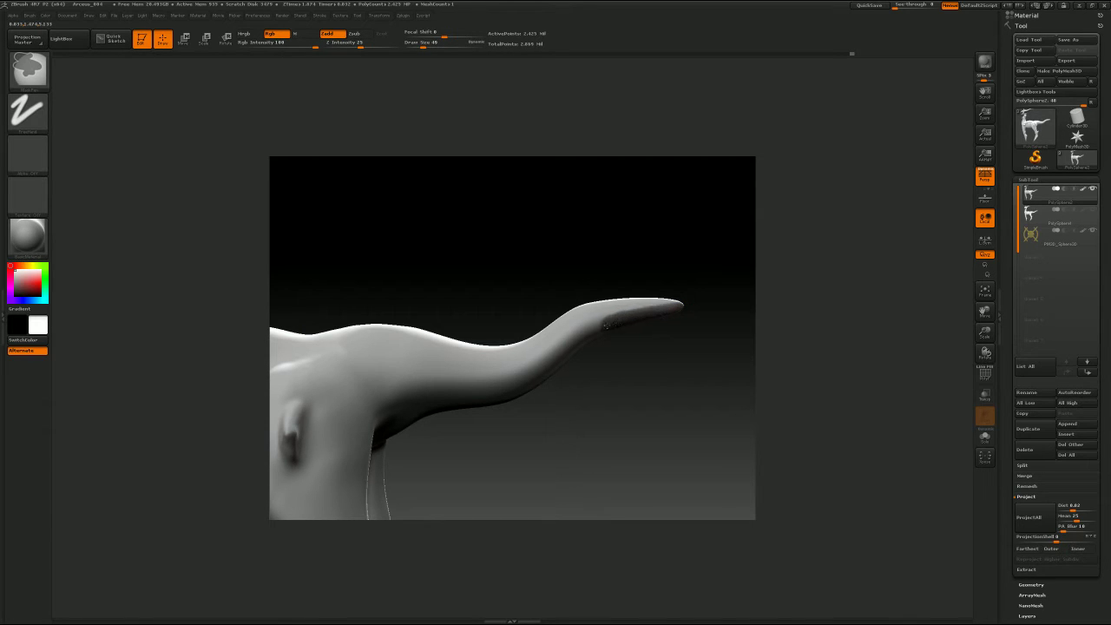
left_click_drag(566, 344, 607, 330, "ctrl")
mouse_move(537, 384)
left_mouse_down("ctrl")
mouse_move(542, 371)
mouse_move(722, 349)
mouse_move(729, 328)
mouse_move(640, 324)
left_mouse_up("ctrl")
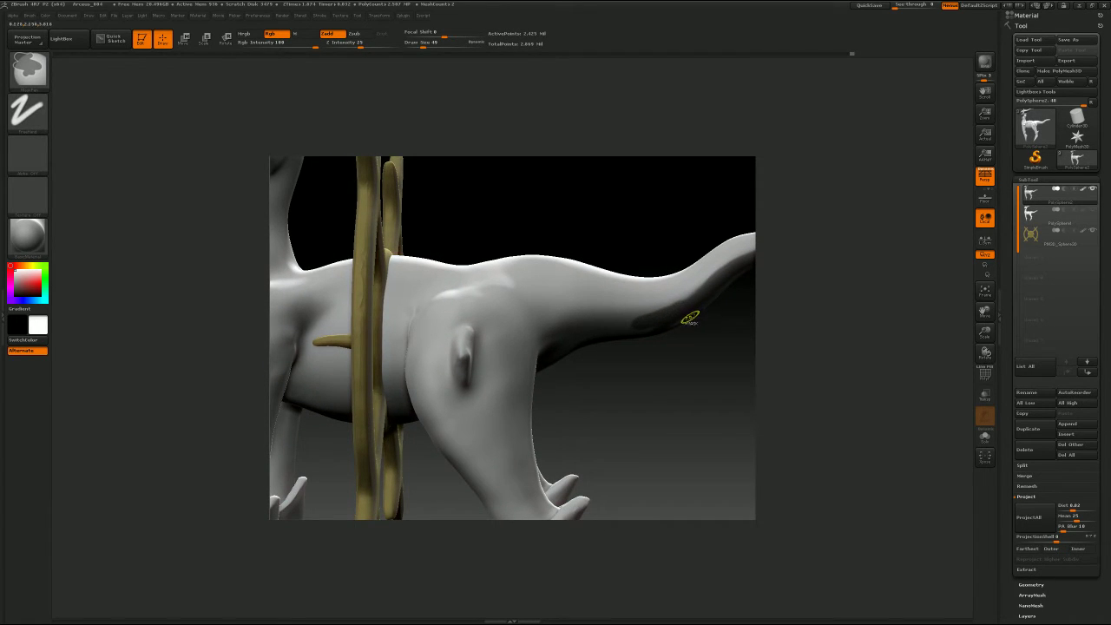
mouse_move(703, 298)
left_mouse_down()
mouse_move(572, 330)
mouse_move(582, 329)
left_mouse_up()
mouse_move(641, 374)
left_mouse_down()
mouse_move(573, 347)
mouse_move(580, 360)
mouse_move(656, 349)
mouse_move(611, 351)
mouse_move(566, 406)
mouse_move(620, 363)
mouse_move(825, 278)
mouse_move(652, 366)
left_mouse_up()
Step: Extend the tail mask across the underside between the hind legs and fill it in up to the belly
mouse_move(500, 373)
left_mouse_down()
mouse_move(436, 460)
mouse_move(426, 455)
mouse_move(414, 491)
left_mouse_up()
mouse_move(531, 457)
left_mouse_down("alt")
mouse_move(615, 335)
mouse_move(665, 287)
left_mouse_up("alt")
mouse_move(539, 304)
left_mouse_down("ctrl")
mouse_move(560, 332)
mouse_move(531, 346)
mouse_move(564, 292)
mouse_move(594, 279)
left_mouse_up("ctrl")
mouse_move(515, 323)
left_mouse_down("ctrl")
mouse_move(495, 335)
mouse_move(502, 347)
mouse_move(528, 344)
mouse_move(495, 333)
mouse_move(483, 351)
left_mouse_up("ctrl")
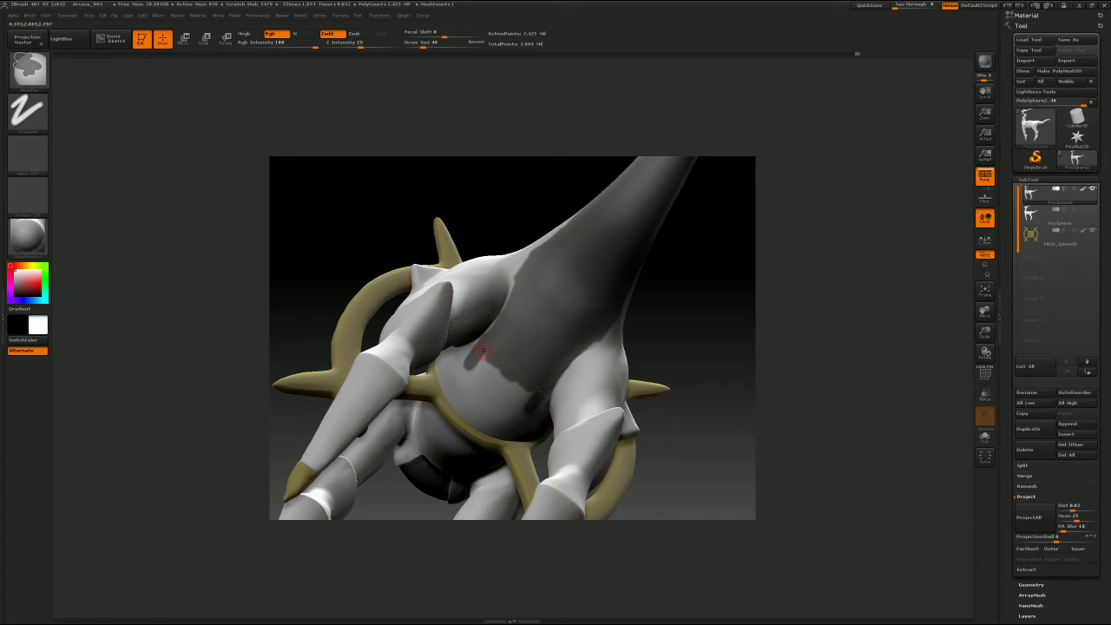
left_click_drag(710, 347, 716, 273)
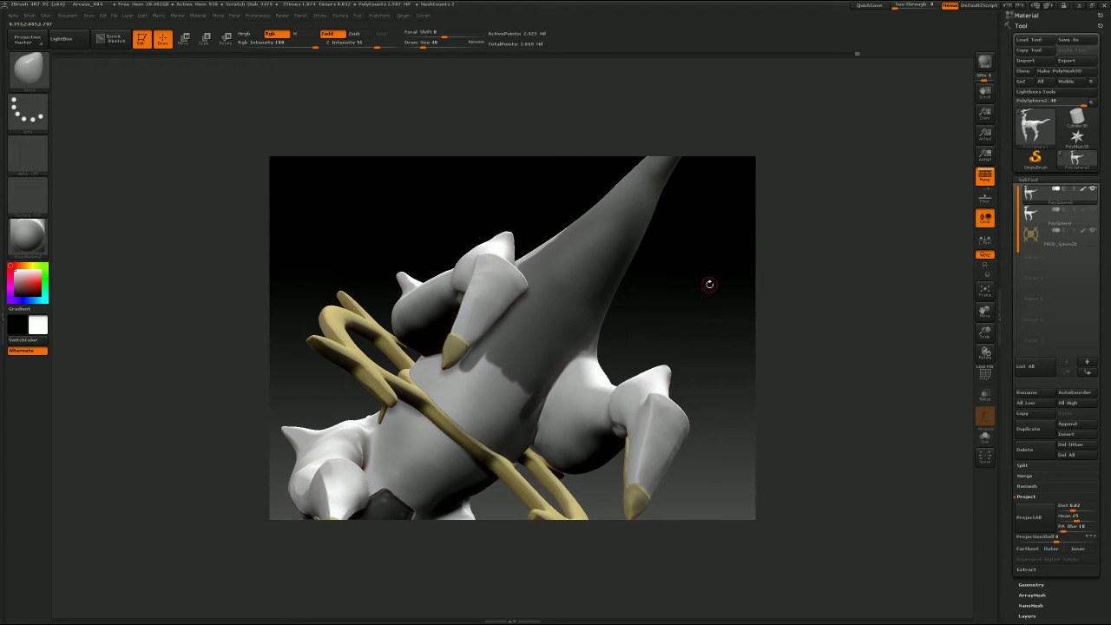
mouse_move(449, 383)
left_mouse_down("ctrl")
mouse_move(477, 363)
mouse_move(439, 397)
mouse_move(472, 427)
left_mouse_up("ctrl")
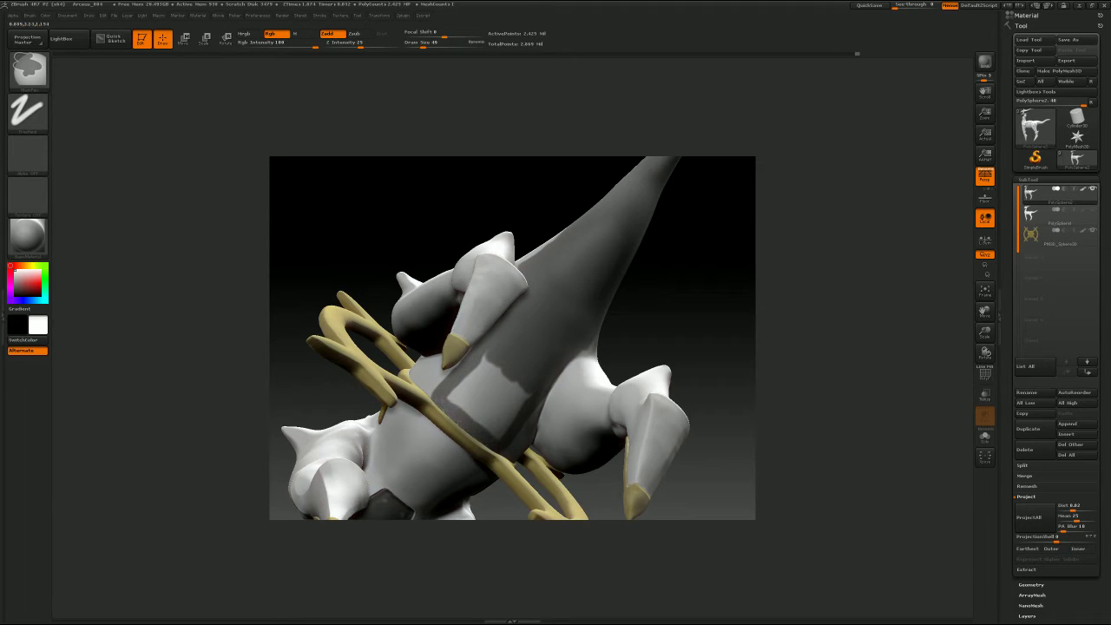
mouse_move(528, 380)
left_mouse_down("ctrl")
mouse_move(489, 428)
mouse_move(507, 379)
left_mouse_up("ctrl")
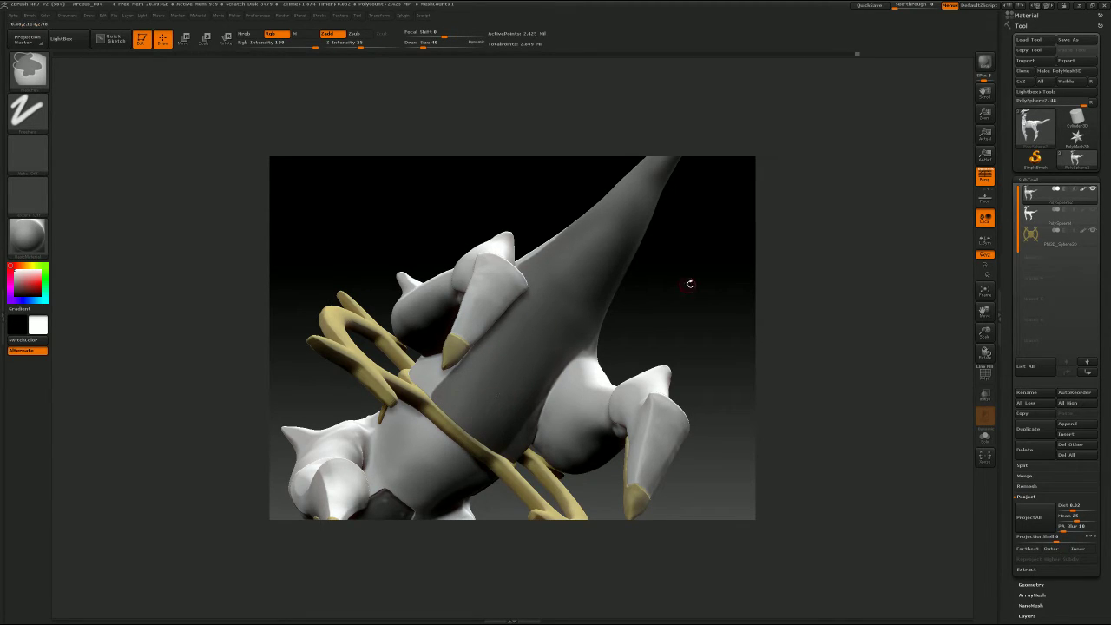
Step: Trim the mask's edge along the tail root where it meets the back of the hind leg
mouse_move(687, 281)
left_mouse_down("shift")
mouse_move(690, 296)
mouse_move(598, 336)
mouse_move(600, 327)
left_mouse_up("shift")
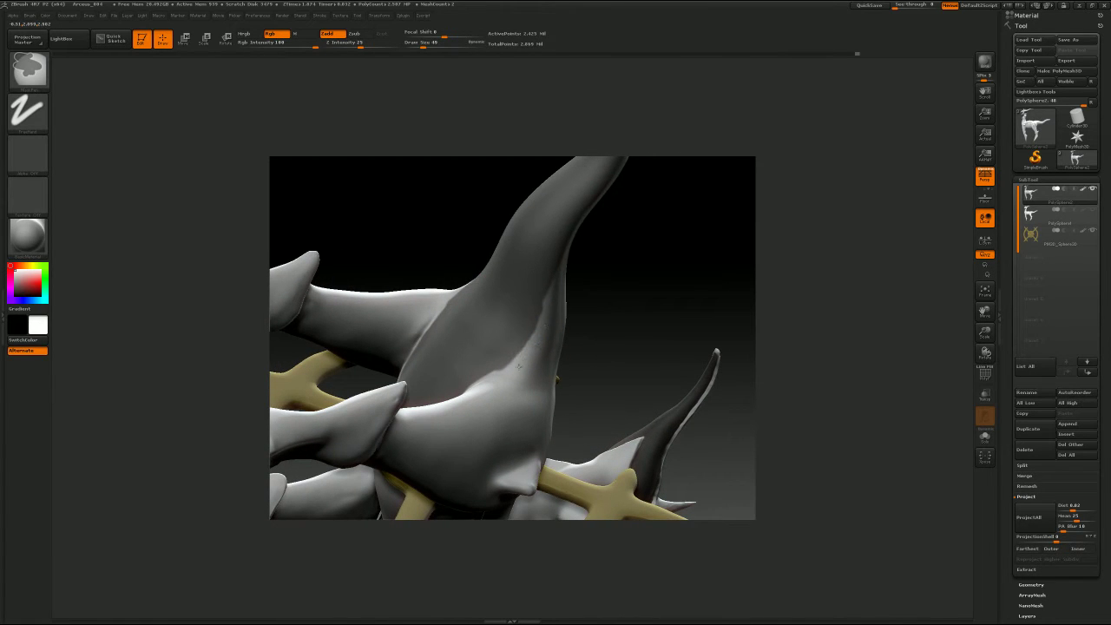
left_click_drag(502, 379, 492, 382, "ctrl+alt")
mouse_move(685, 268)
left_mouse_down("shift")
mouse_move(620, 307)
mouse_move(599, 303)
left_mouse_up("shift")
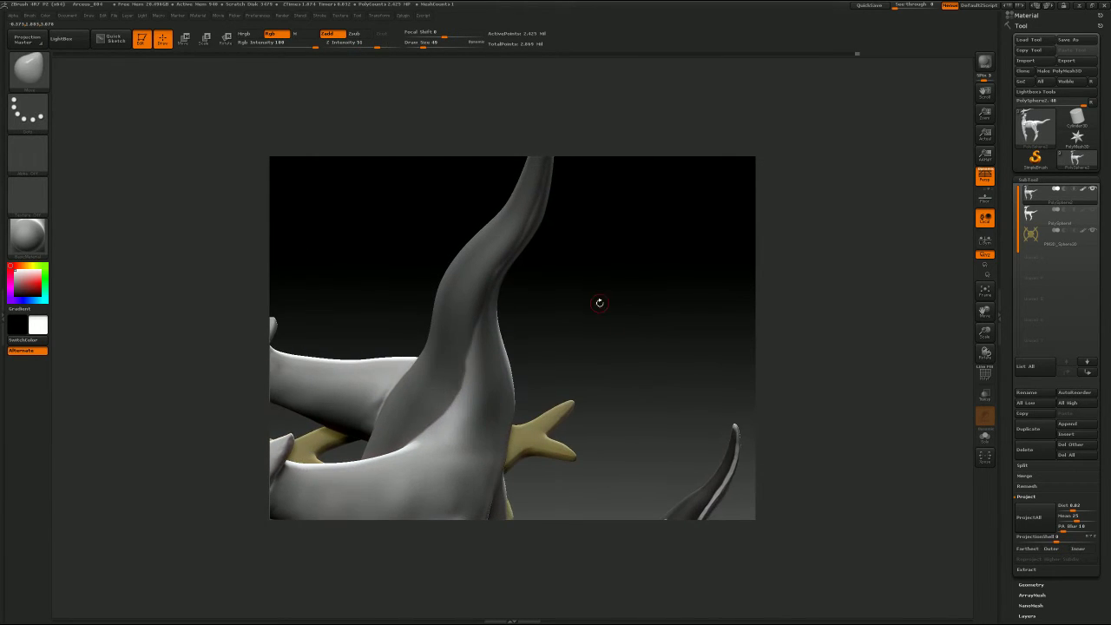
left_click_drag(484, 341, 481, 334, "ctrl+alt")
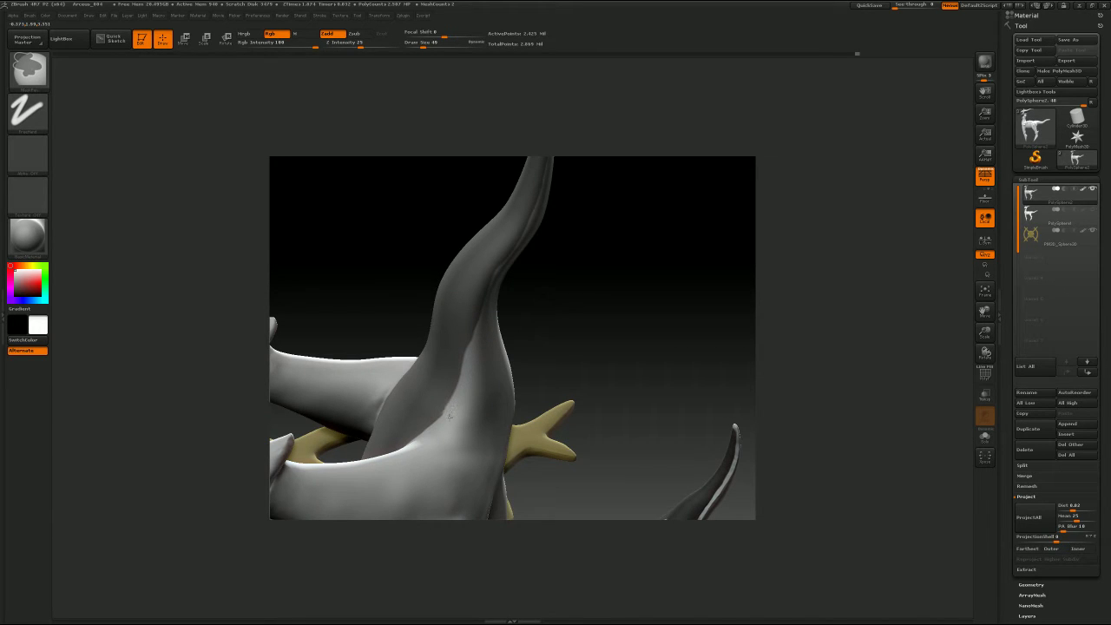
Step: Refine the mask's edge along the side of the tail out to the tip at a smaller draw size
mouse_move(540, 335)
left_mouse_down()
mouse_move(562, 310)
mouse_move(580, 313)
mouse_move(546, 255)
mouse_move(677, 315)
mouse_move(654, 253)
mouse_move(660, 339)
left_mouse_up()
left_click_drag(661, 354, 670, 347)
mouse_move(802, 296)
left_mouse_down("shift")
mouse_move(908, 290)
mouse_move(563, 308)
mouse_move(429, 328)
left_mouse_up("shift")
mouse_move(812, 318)
left_mouse_down()
mouse_move(752, 314)
mouse_move(670, 273)
left_mouse_up()
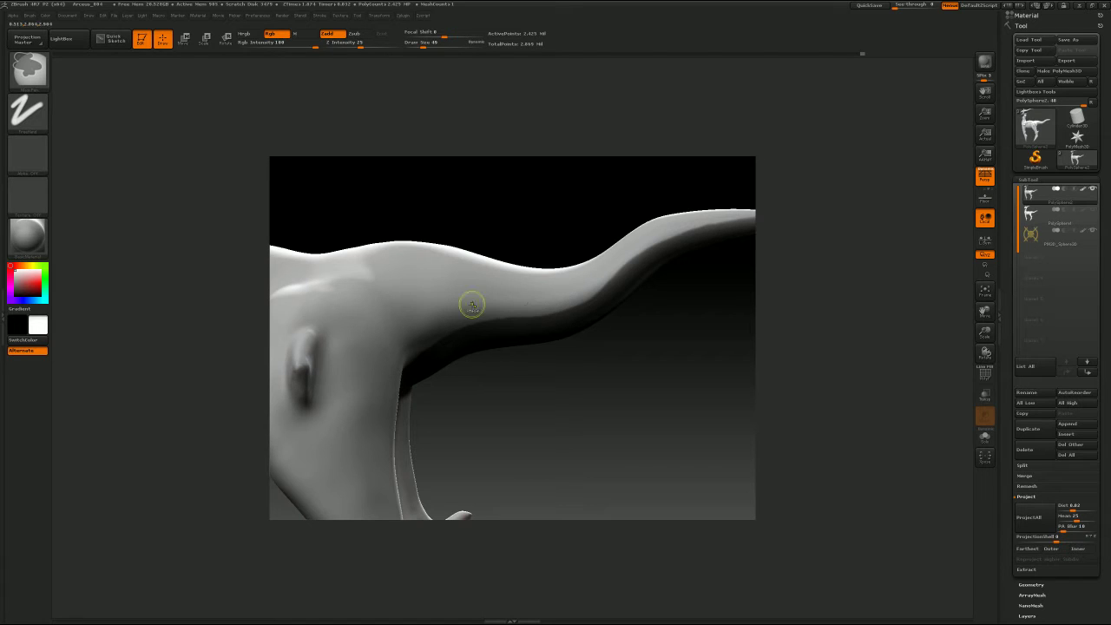
left_click_drag(717, 229, 711, 211, "shift")
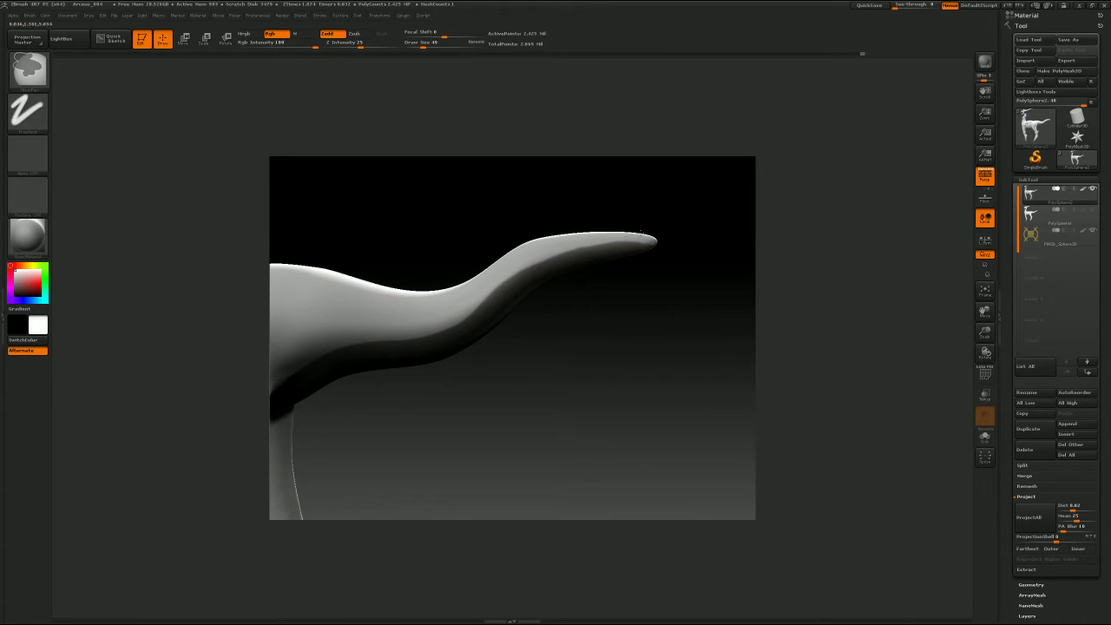
key("shift")
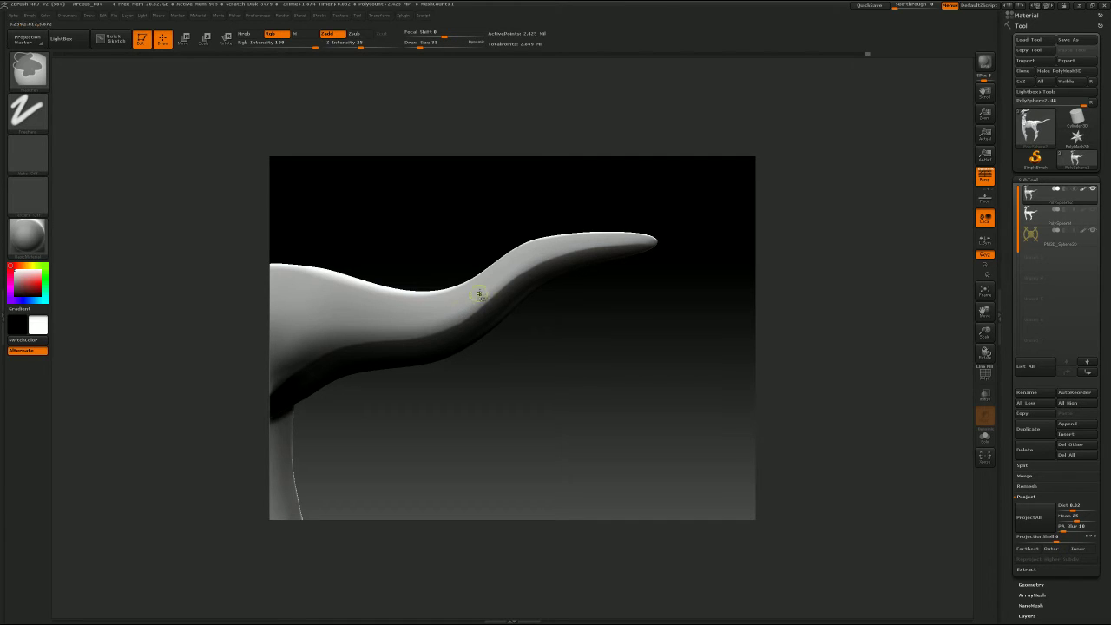
Step: Even out the mask's upper edge from the tail to the hip and invert the mask to free the underside
key("b")
key("m")
key("v")
mouse_move(673, 262)
left_mouse_down("alt")
mouse_move(679, 277)
mouse_move(650, 293)
mouse_move(749, 276)
mouse_move(692, 300)
mouse_move(755, 278)
left_mouse_up("alt")
key("shift")
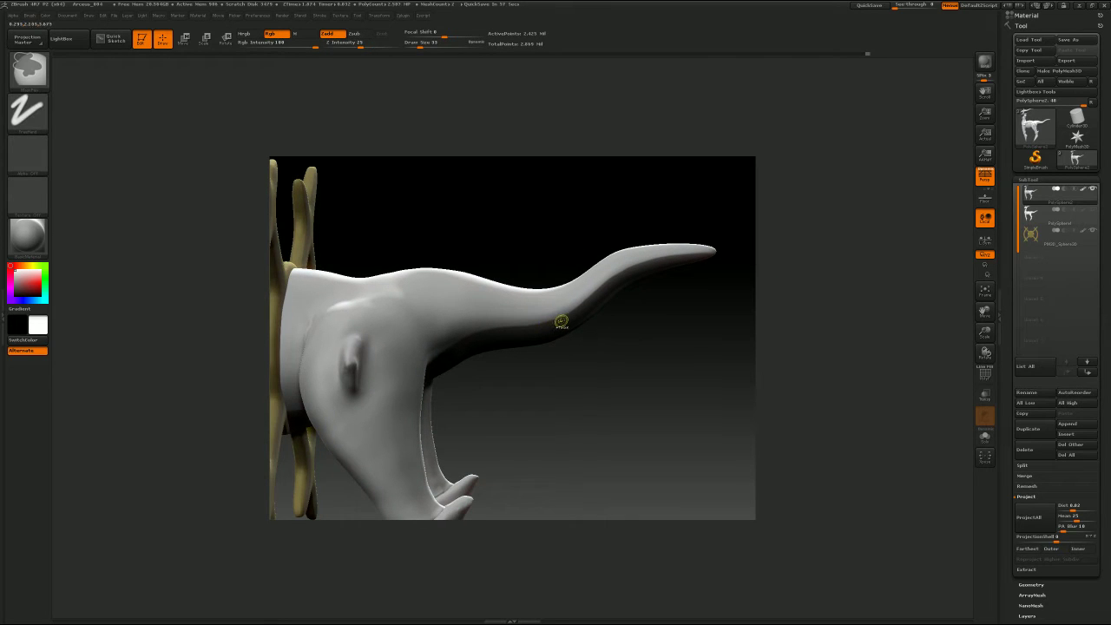
mouse_move(529, 378)
left_mouse_down()
mouse_move(499, 369)
mouse_move(478, 338)
left_mouse_up()
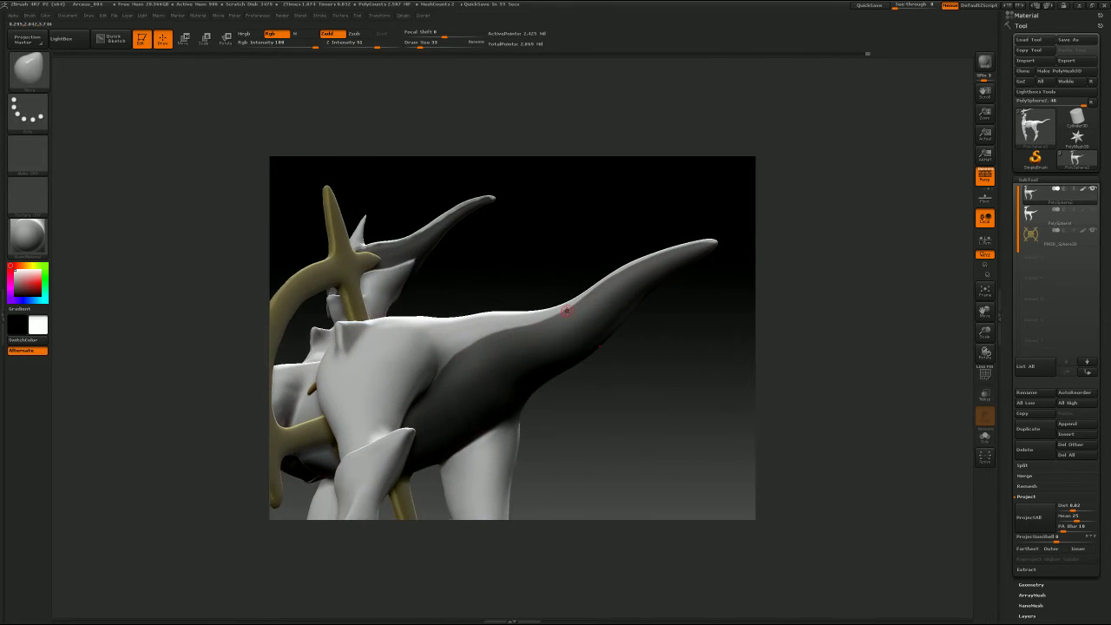
key("ctrl")
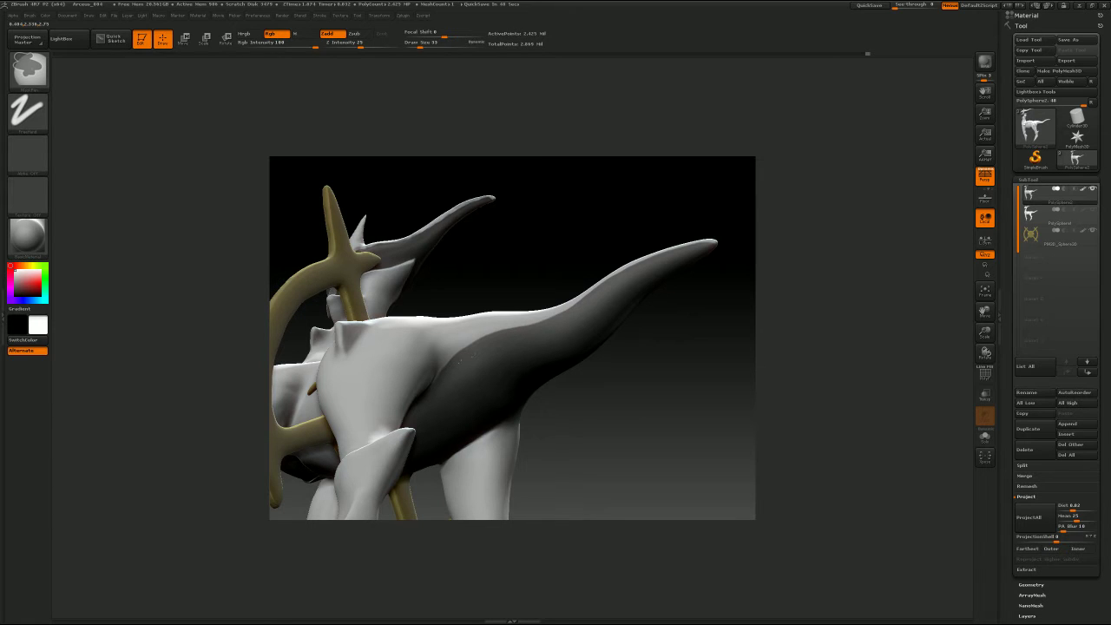
left_click_drag(545, 405, 603, 421)
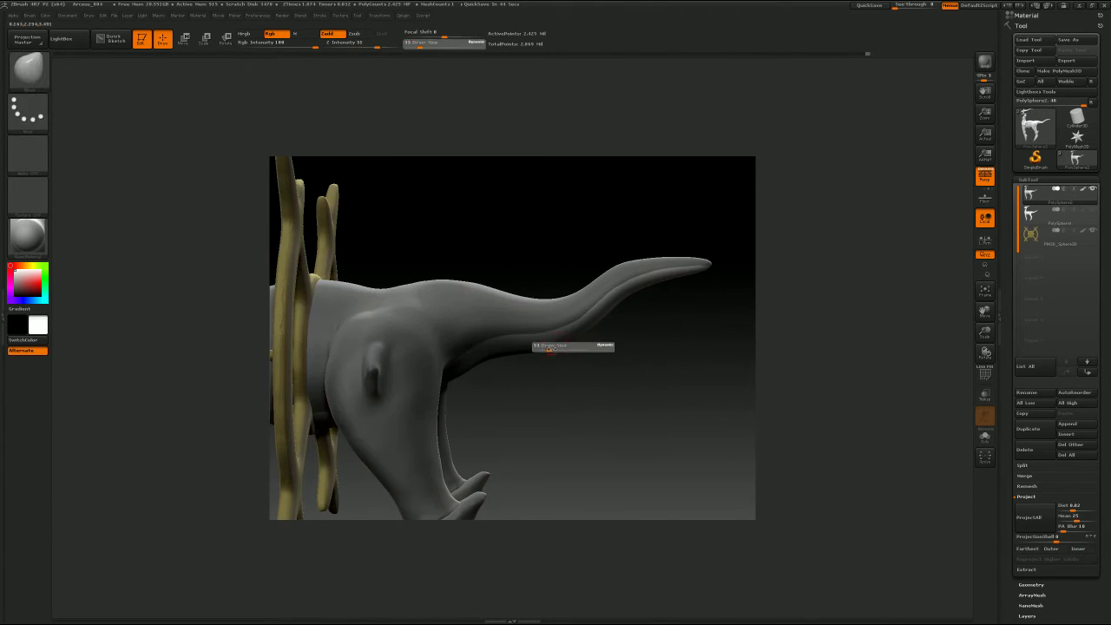
Step: Shift the unmasked tail underside with a transpose Move line placed vertically across the tail
key("s")
key("w")
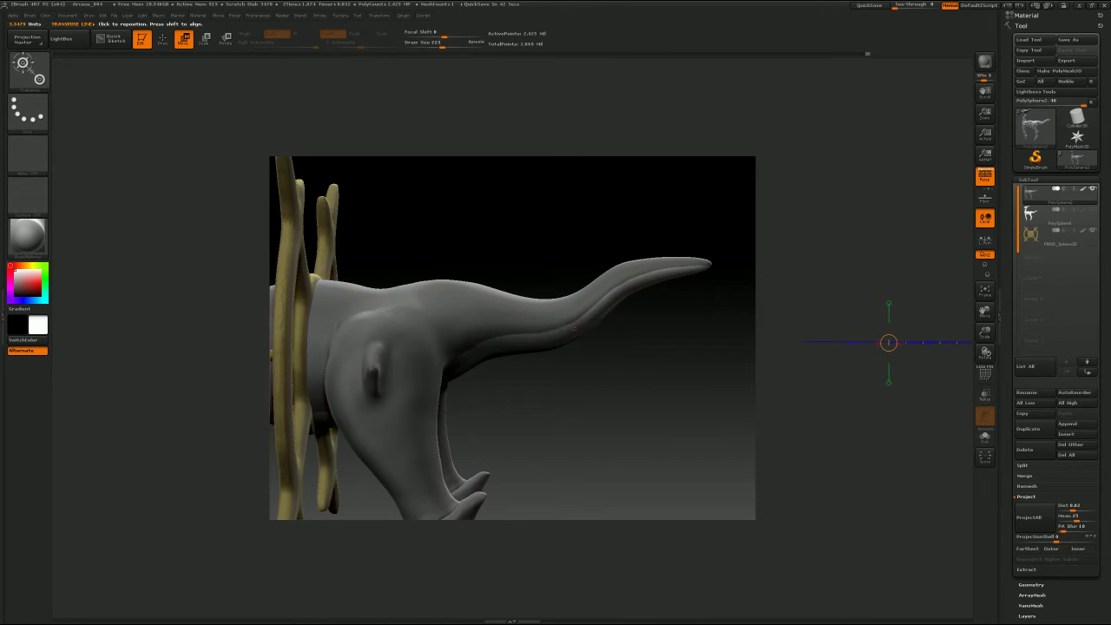
left_click_drag(556, 336, 557, 185)
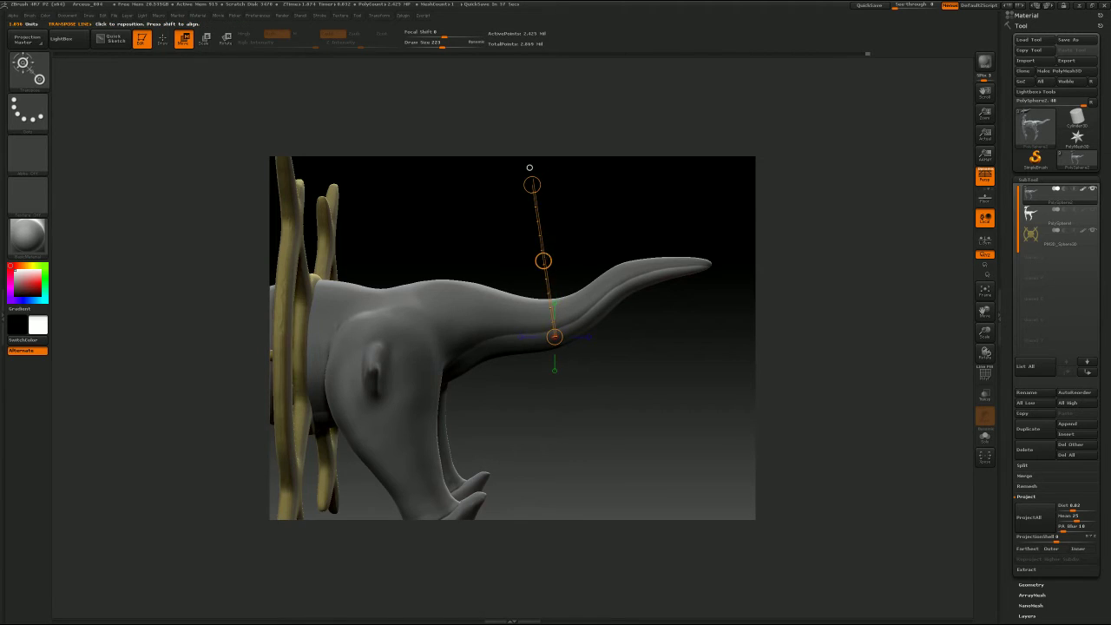
left_click_drag(545, 259, 543, 260)
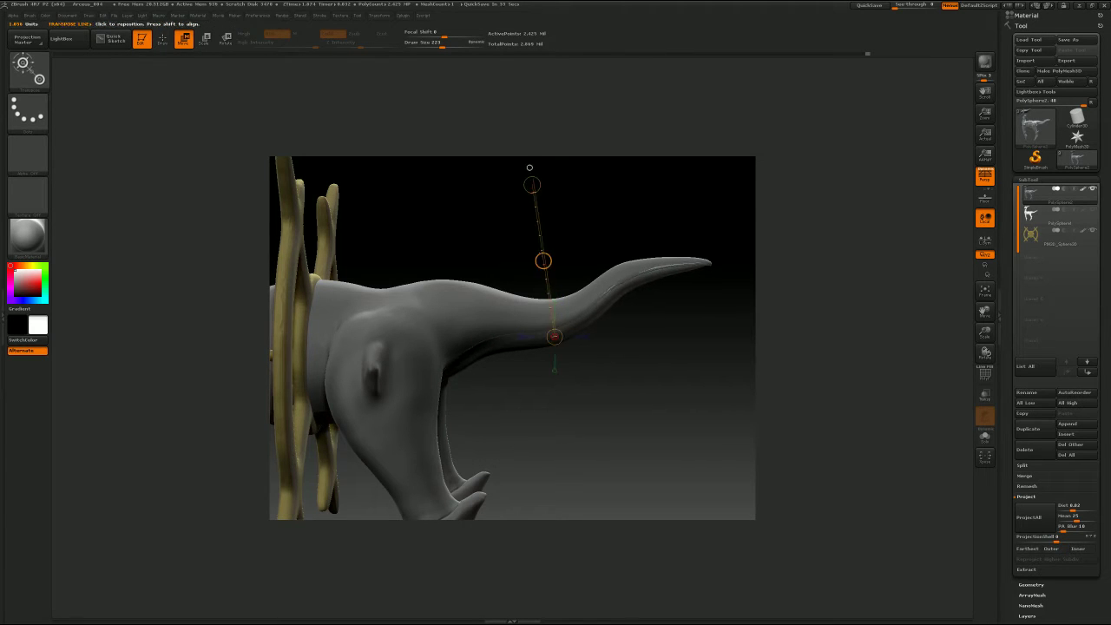
Step: Sculpt along the unmasked tail underside with broad brush strokes toward the hip and clear the mask
left_click_drag(790, 306, 677, 344, "alt")
key("b")
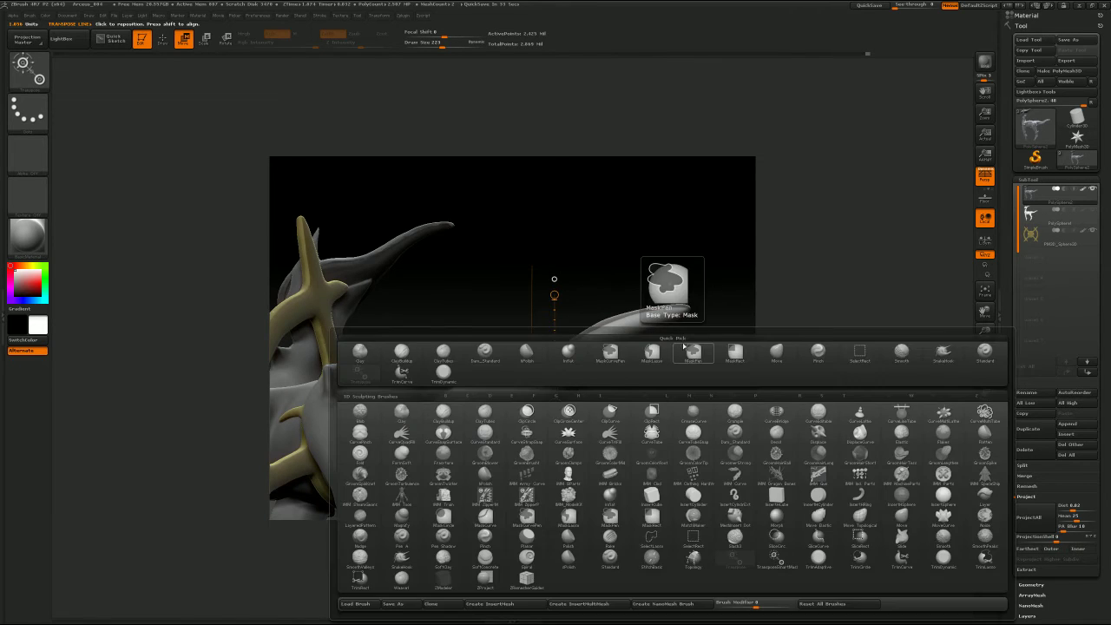
key("q")
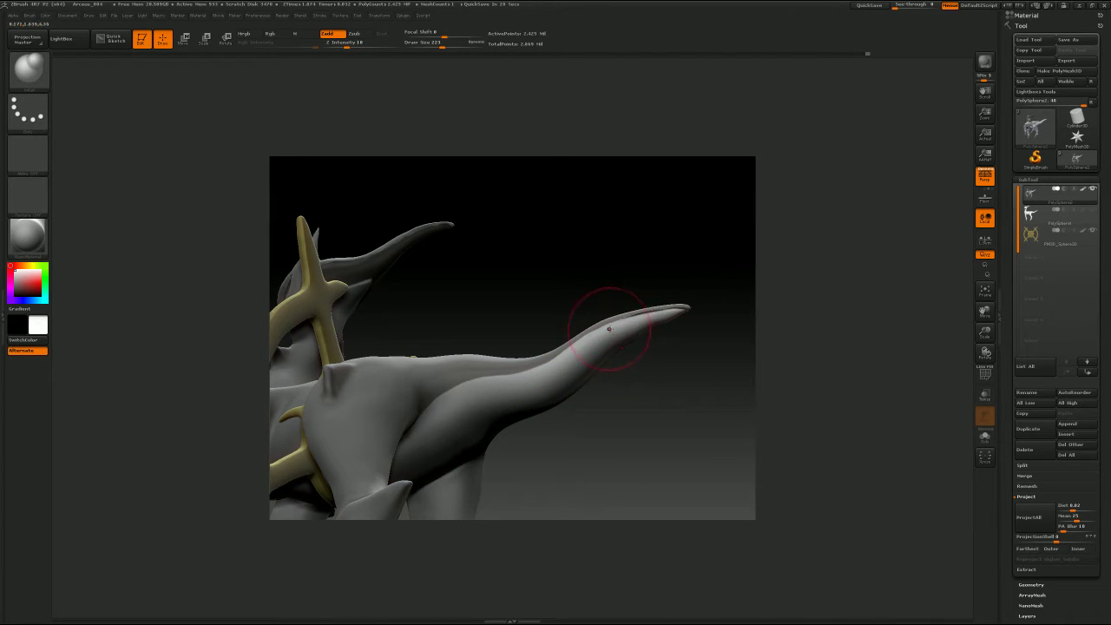
mouse_move(608, 328)
left_mouse_down()
mouse_move(628, 318)
mouse_move(588, 322)
mouse_move(515, 379)
left_mouse_up()
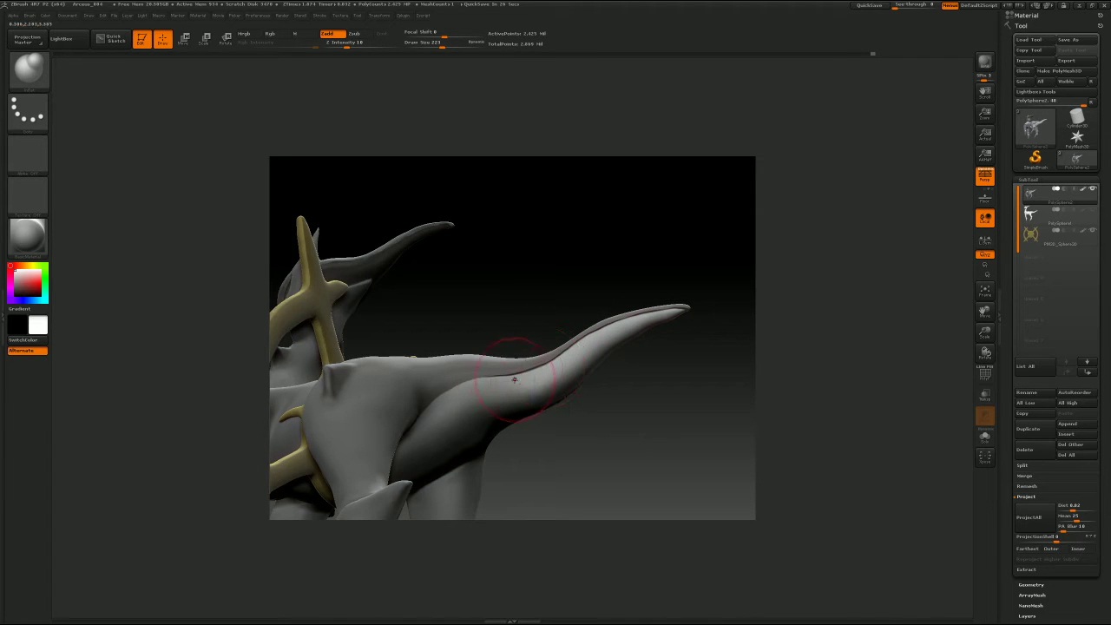
mouse_move(534, 508)
left_mouse_down()
mouse_move(608, 454)
mouse_move(628, 409)
mouse_move(526, 325)
mouse_move(442, 362)
mouse_move(446, 371)
mouse_move(410, 374)
mouse_move(390, 395)
left_mouse_up()
left_click_drag(627, 390, 742, 436)
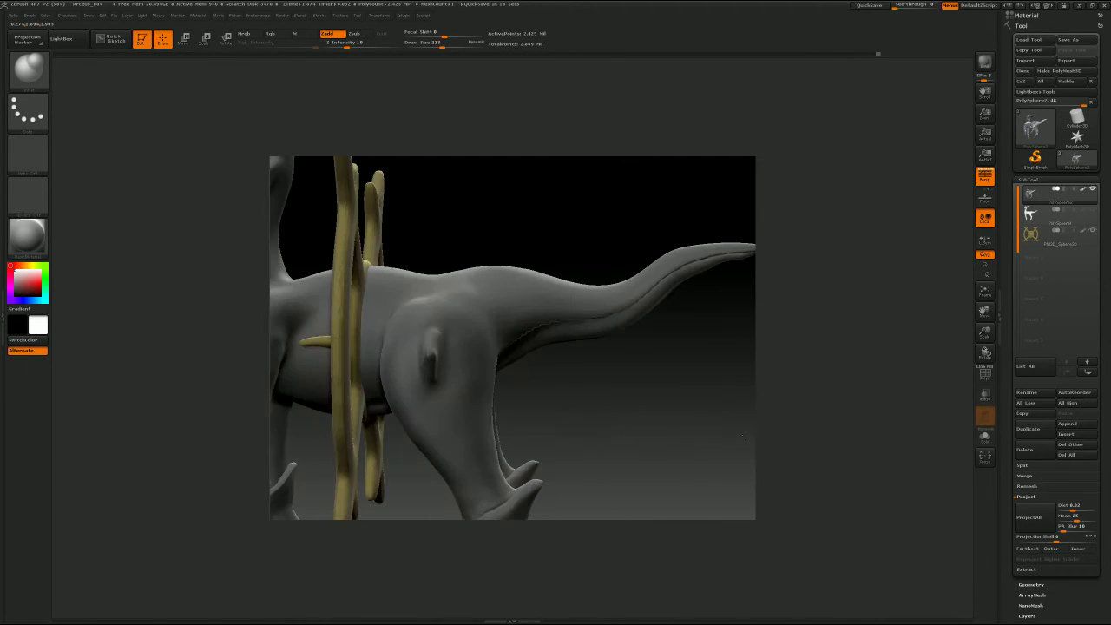
left_click_drag(706, 346, 846, 340, "ctrl")
Step: Build up the upper front corner of the head's dark side panel with small ClayTubes strokes and smooth them
left_click_drag(720, 260, 724, 415)
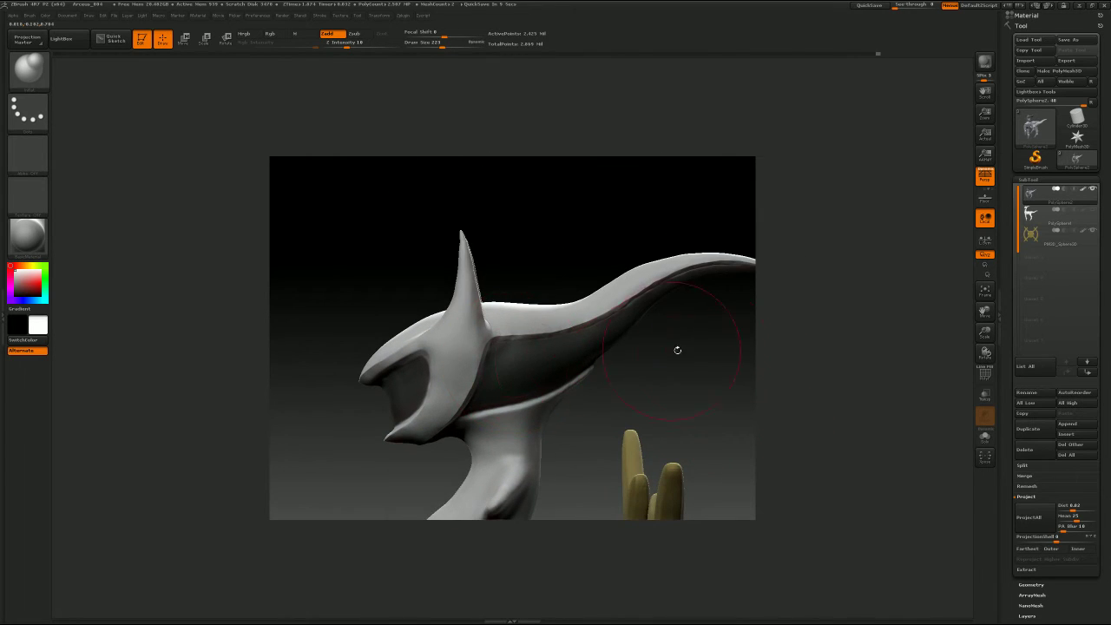
left_click_drag(678, 351, 825, 369, "alt")
key("s")
mouse_move(473, 315)
left_mouse_down()
mouse_move(449, 318)
mouse_move(468, 312)
left_mouse_up()
key("b")
key("c")
key("t")
key("s")
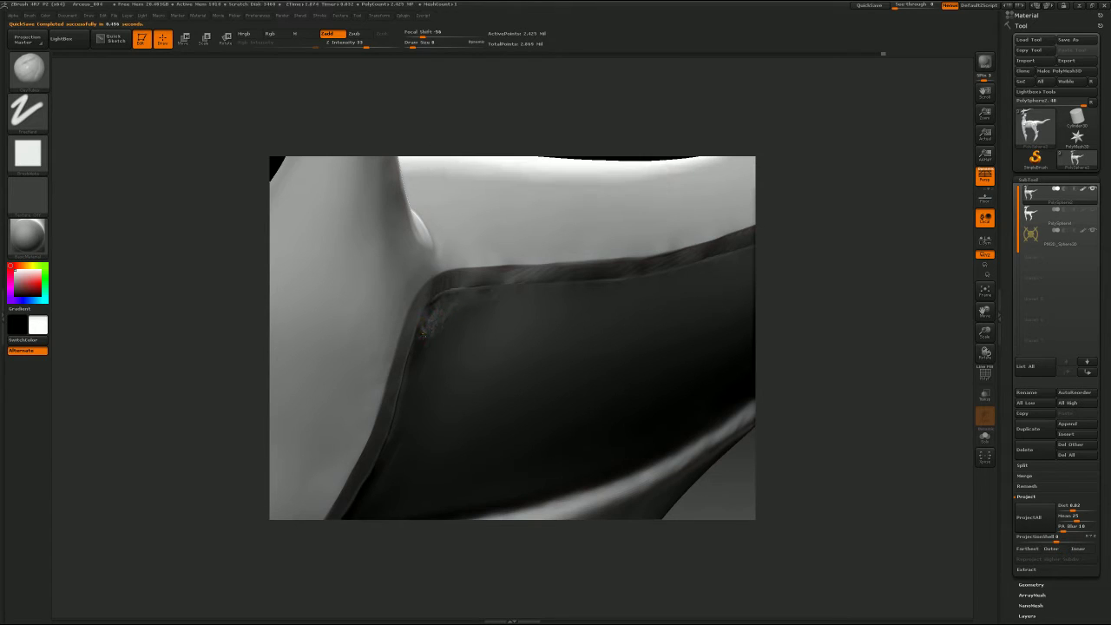
left_click_drag(426, 325, 425, 331, "shift")
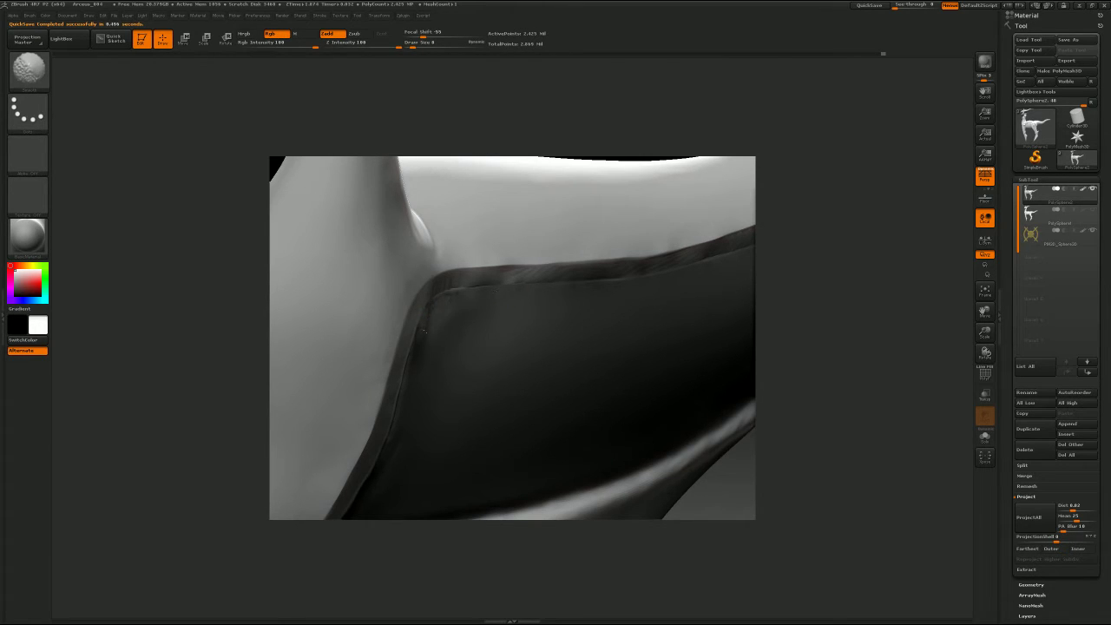
left_click_drag(408, 394, 407, 425, "shift")
Step: Reshape the front corner of the dark side panel's rim with the Move brush and smooth along its upper edge
mouse_move(856, 317)
left_mouse_down()
mouse_move(838, 291)
mouse_move(804, 295)
mouse_move(785, 278)
left_mouse_up()
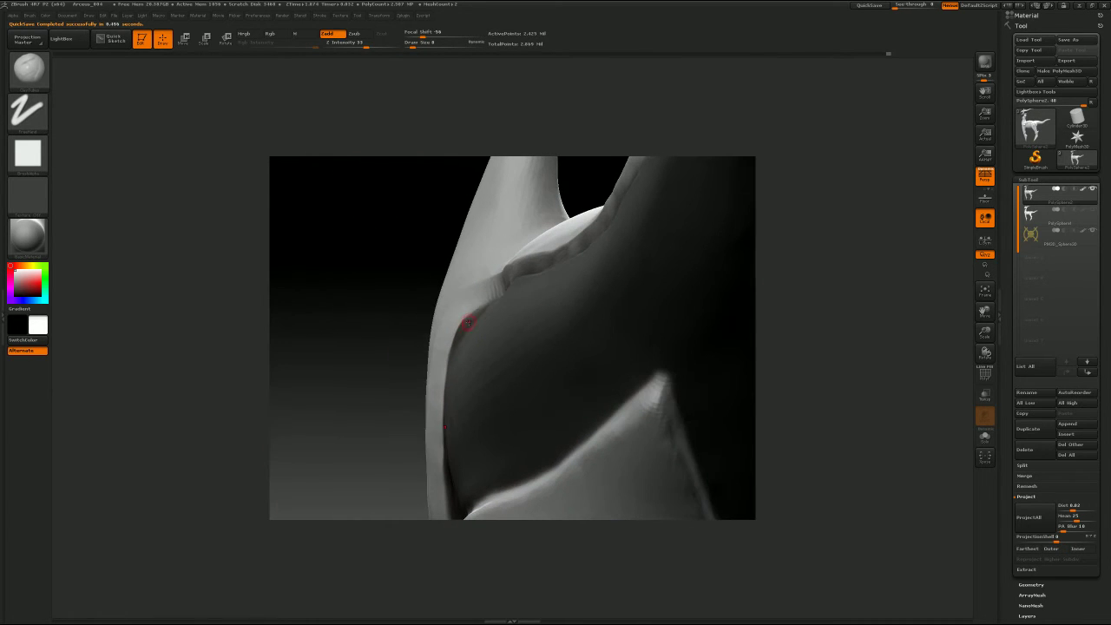
key("b")
key("m")
key("v")
key("s")
left_click_drag(464, 325, 470, 327)
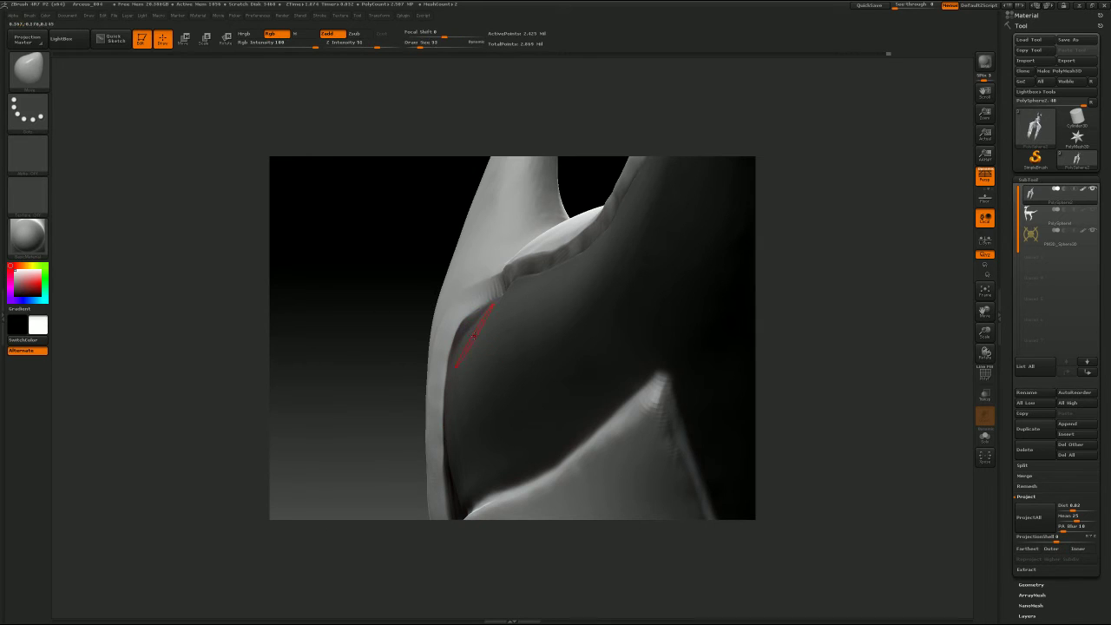
left_click_drag(472, 334, 473, 343, "shift")
left_click_drag(803, 334, 851, 317)
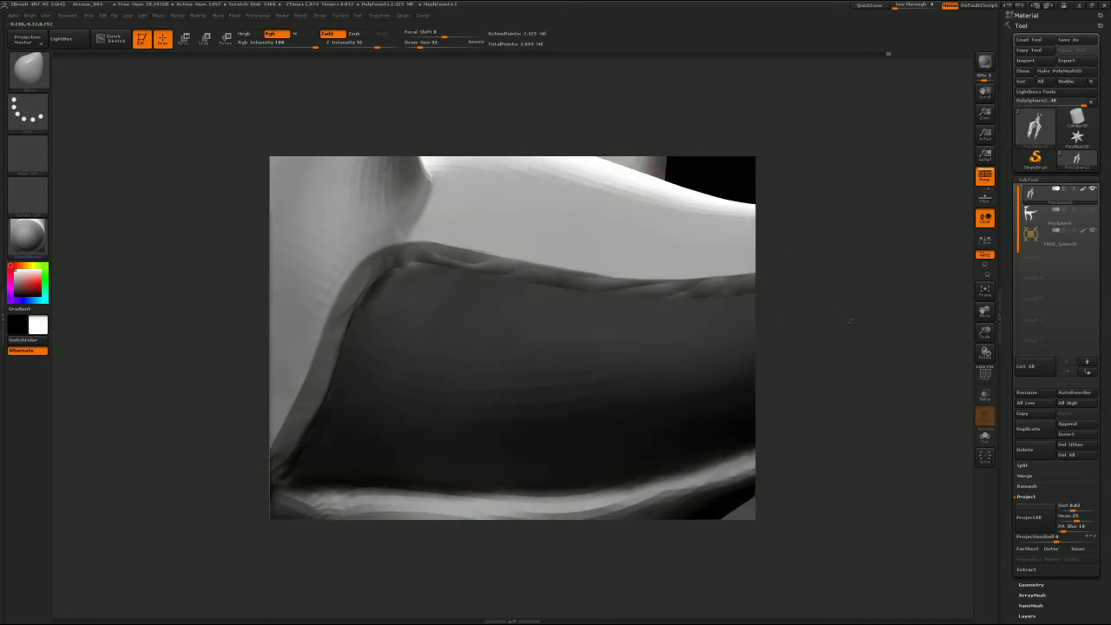
mouse_move(487, 278)
left_mouse_down("shift")
mouse_move(393, 305)
mouse_move(417, 280)
mouse_move(387, 295)
mouse_move(388, 279)
mouse_move(378, 298)
left_mouse_up("shift")
Step: Fill the dark panel's upper front corner with ClayTubes strokes, starting at draw size 12 and enlarging the brush
key("b")
key("c")
key("t")
key("s")
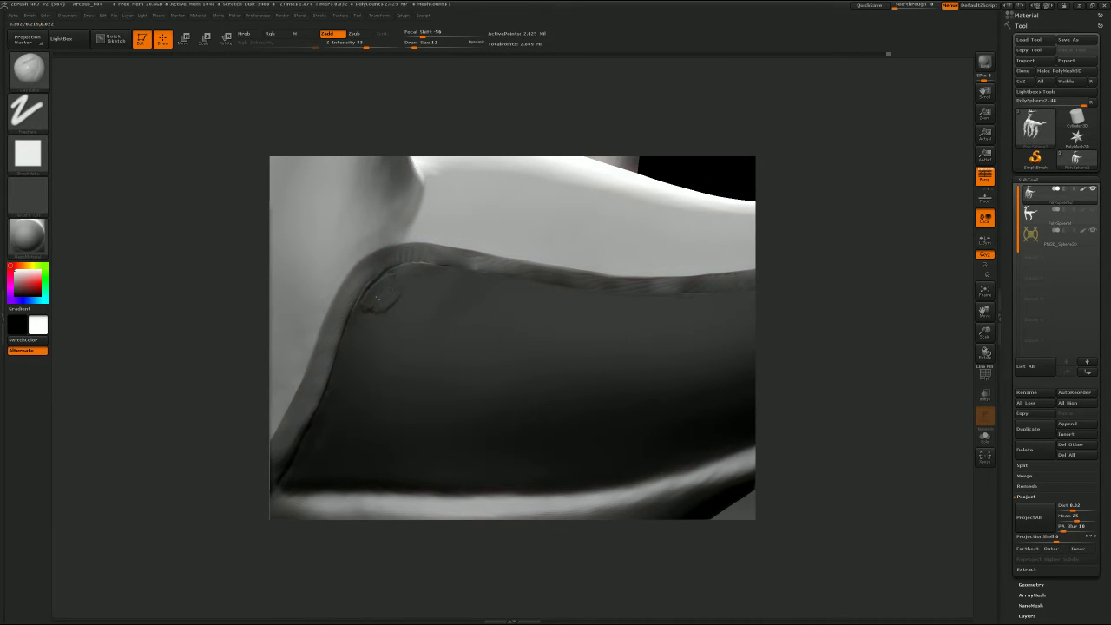
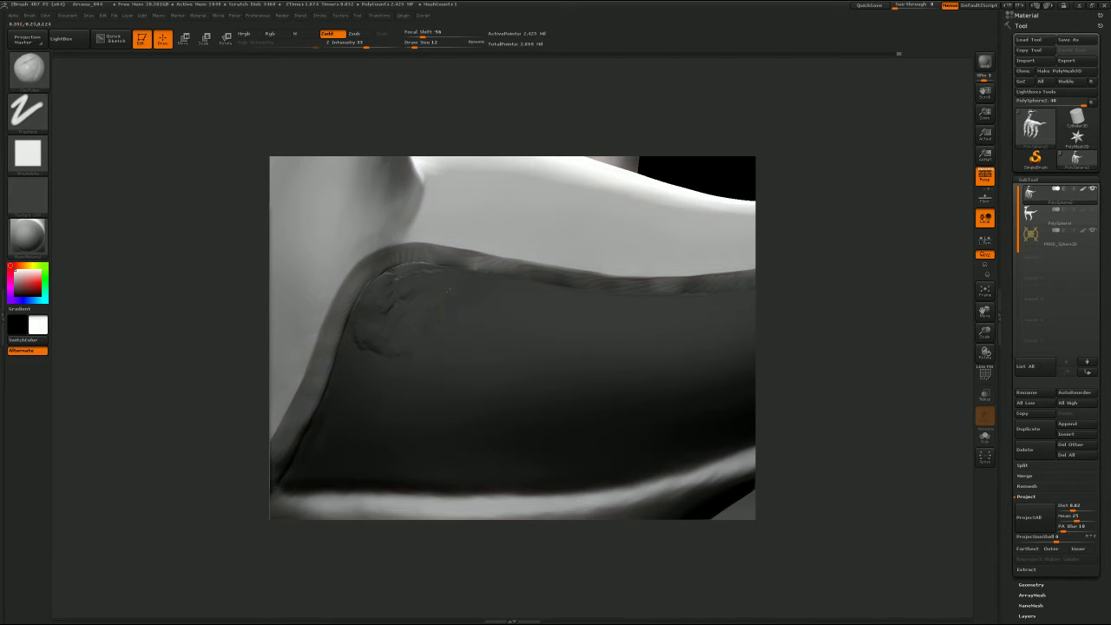
key("s")
left_click(407, 312)
left_click_drag(435, 295, 392, 344)
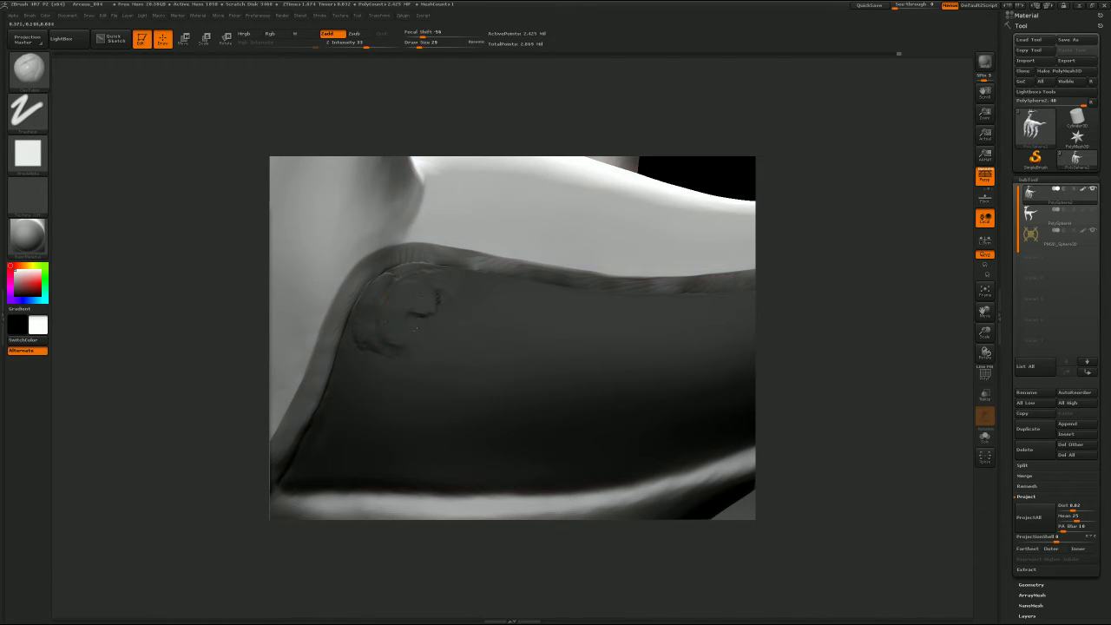
mouse_move(444, 318)
left_mouse_down()
mouse_move(412, 342)
mouse_move(371, 338)
mouse_move(363, 362)
left_mouse_up()
mouse_move(396, 300)
left_mouse_down()
mouse_move(354, 357)
mouse_move(378, 333)
mouse_move(448, 315)
left_mouse_up()
Step: Smooth the clay buildup in the dark panel's upper front corner and along its front rim at adjusted draw sizes
key("s")
left_click(424, 315)
key("s")
left_click(444, 297)
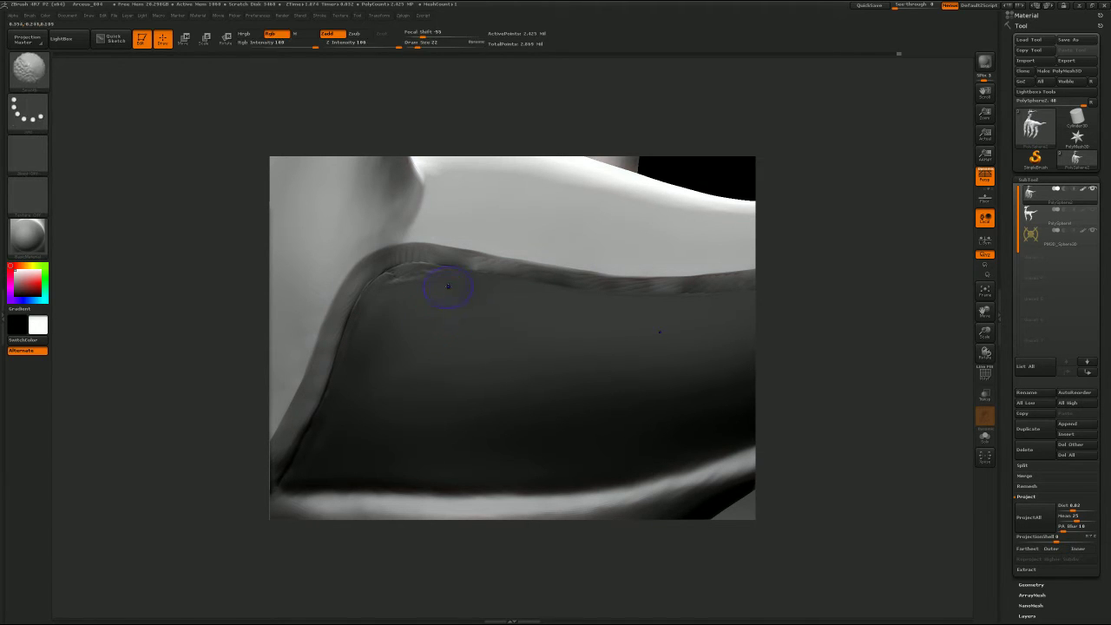
key("bracketleft")
left_click_drag(340, 405, 337, 421, "shift")
left_click_drag(377, 332, 390, 311, "shift")
Step: Isolate the head by hiding the rest of the body mesh and the golden ring subtool
mouse_move(797, 314)
left_mouse_down("alt")
mouse_move(804, 260)
mouse_move(763, 291)
mouse_move(781, 297)
mouse_move(768, 291)
left_mouse_up("alt")
mouse_move(603, 376)
left_mouse_down()
mouse_move(647, 402)
mouse_move(704, 409)
mouse_move(620, 390)
mouse_move(755, 341)
left_mouse_up()
key("f")
mouse_move(628, 494)
left_mouse_down("ctrl+shift")
mouse_move(457, 451)
mouse_move(267, 341)
left_mouse_up("ctrl+shift")
left_click_drag(597, 324, 666, 342, "alt")
left_click_drag(671, 392, 582, 327, "ctrl+alt+shift")
mouse_move(599, 355)
left_mouse_down()
mouse_move(643, 358)
mouse_move(665, 400)
left_mouse_up()
left_click_drag(680, 474, 483, 359, "ctrl+alt+shift")
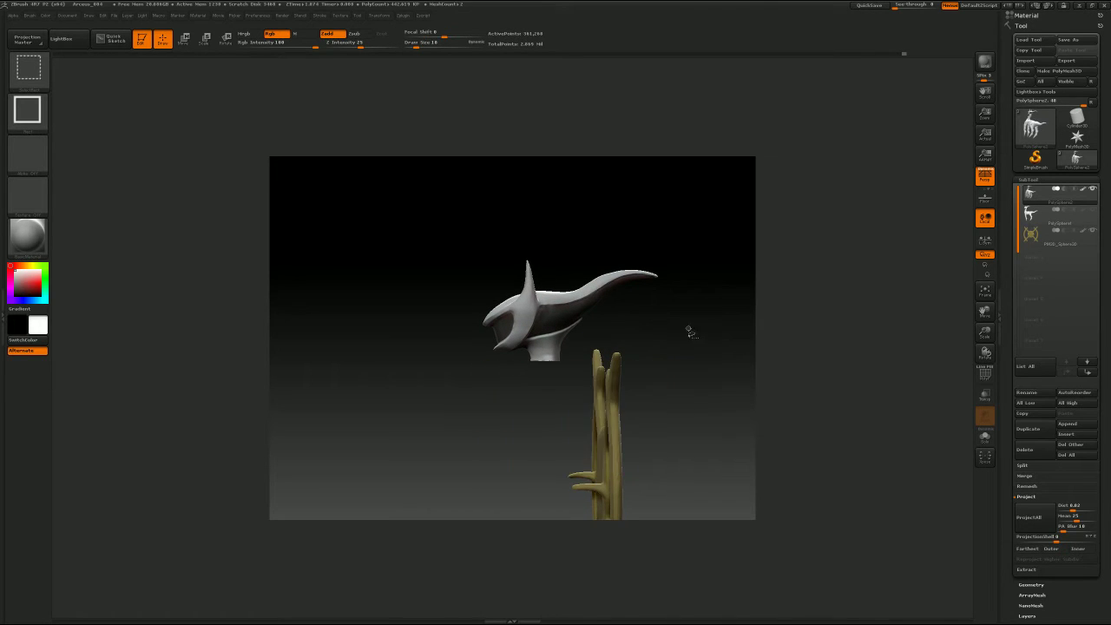
mouse_move(690, 330)
left_mouse_down("alt")
mouse_move(635, 355)
mouse_move(642, 383)
mouse_move(625, 356)
mouse_move(618, 285)
mouse_move(616, 297)
mouse_move(843, 286)
mouse_move(655, 307)
mouse_move(652, 411)
left_mouse_up("alt")
left_click(1093, 232)
Step: Build up the front of the head's dark side panel with ClayTubes and smooth it, adjusting the draw size
key("s")
mouse_move(488, 399)
left_mouse_down()
mouse_move(470, 421)
mouse_move(500, 400)
left_mouse_up()
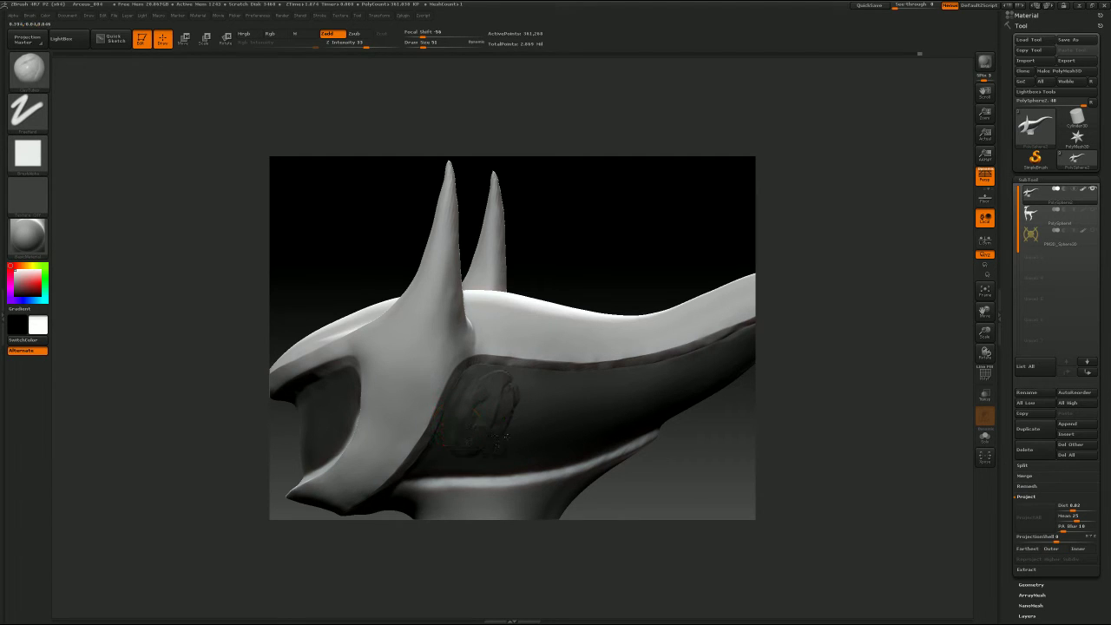
mouse_move(527, 420)
left_mouse_down("shift")
mouse_move(492, 417)
mouse_move(510, 382)
left_mouse_up("shift")
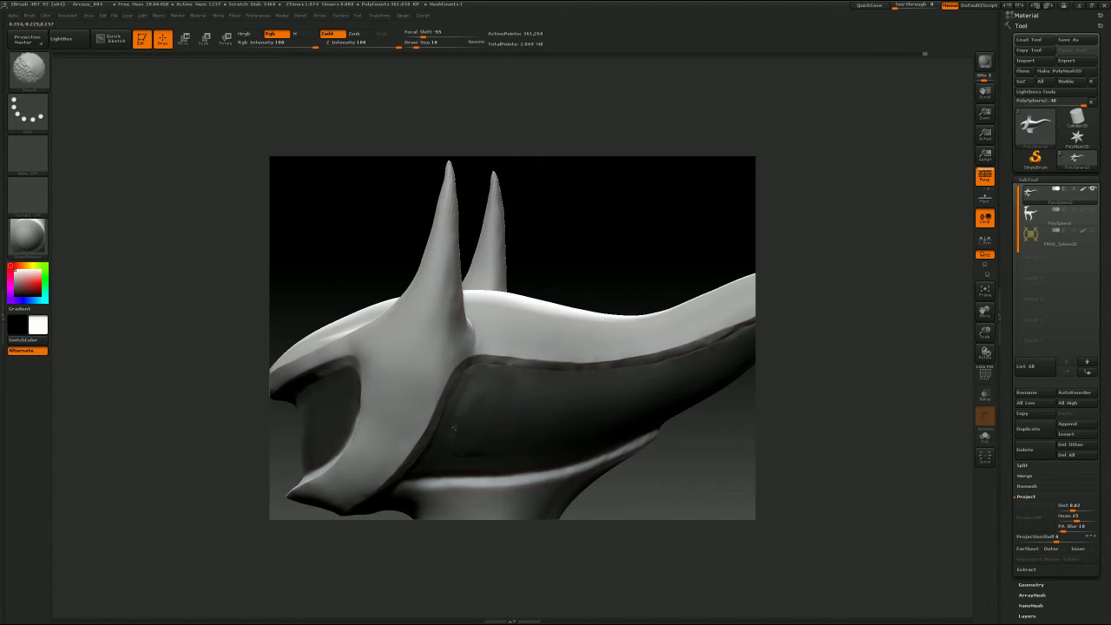
left_click_drag(476, 448, 480, 441, "shift")
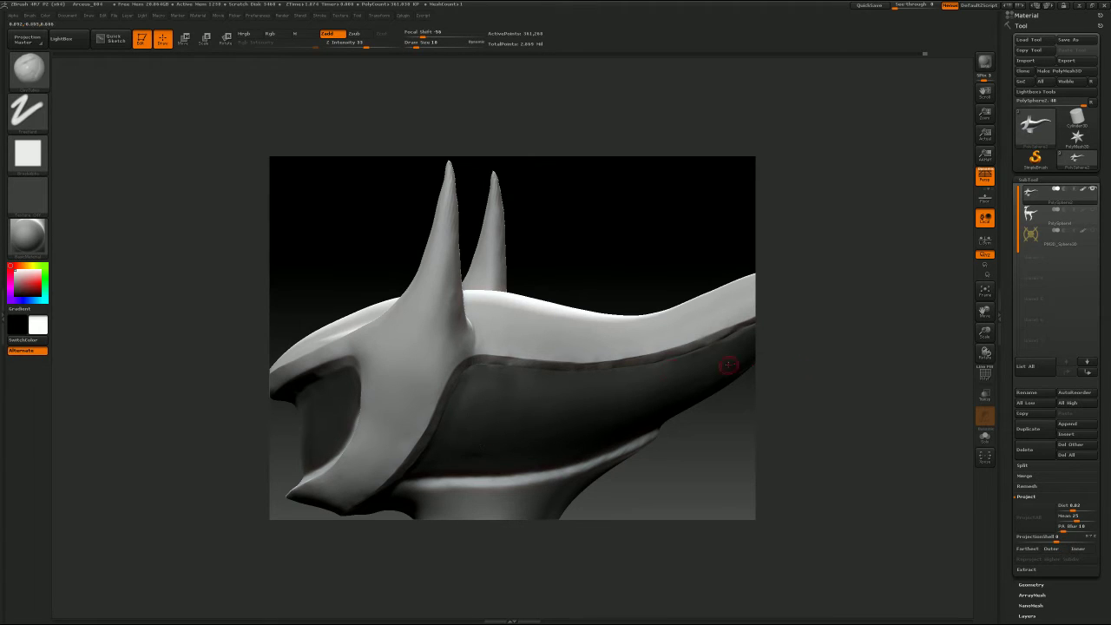
left_click_drag(776, 381, 813, 332)
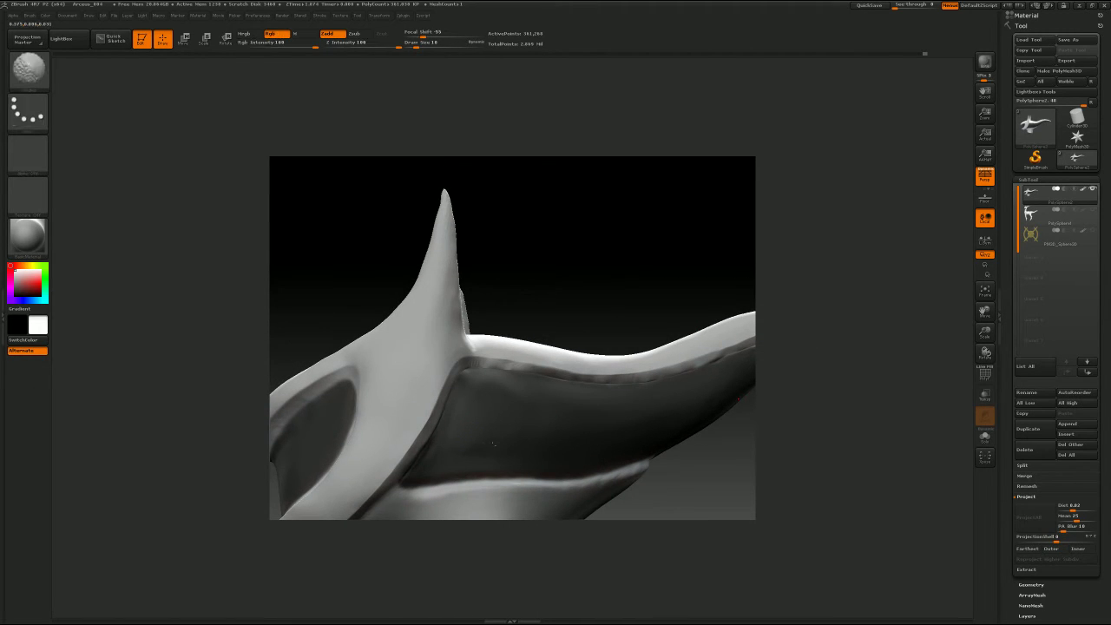
key("s")
left_click_drag(489, 435, 496, 435)
key("s")
left_click(456, 437)
left_click_drag(825, 342, 799, 379)
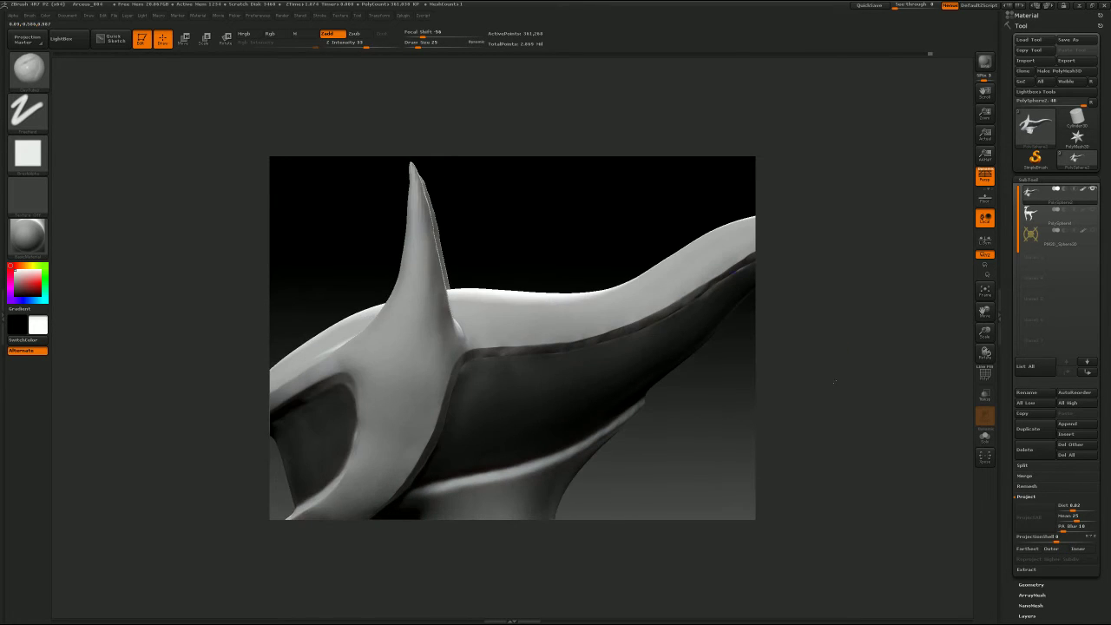
Step: Lay ClayTubes strokes across the pointed tip of the throat under the head and smooth it into the dark underside
left_click_drag(673, 443, 622, 362, "alt")
mouse_move(746, 344)
left_mouse_down("alt")
mouse_move(607, 373)
mouse_move(877, 332)
mouse_move(725, 285)
mouse_move(708, 317)
left_mouse_up("alt")
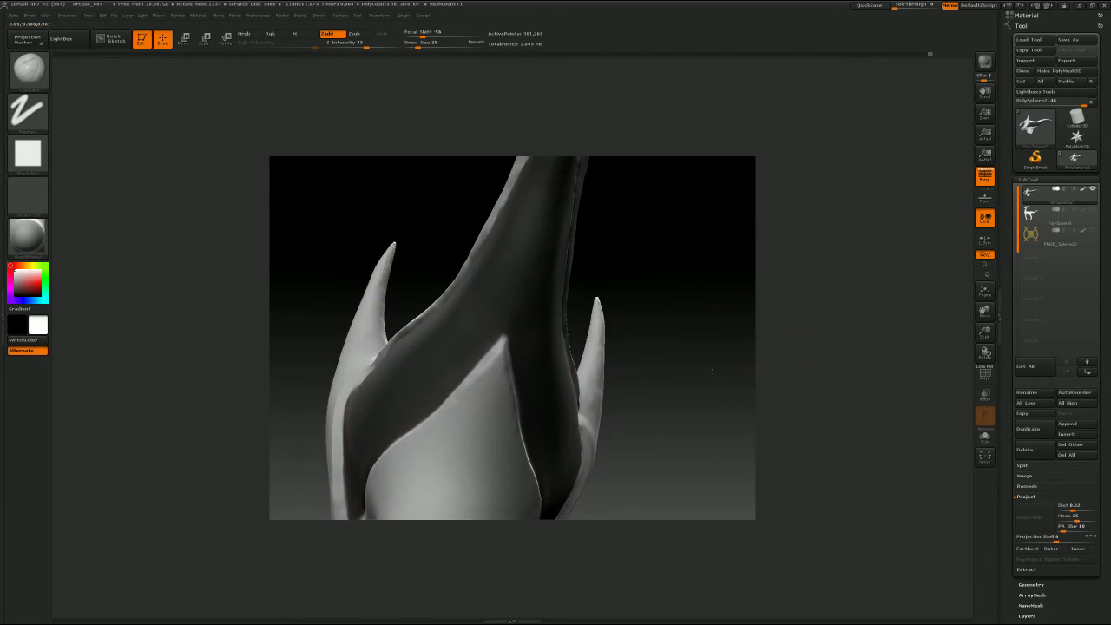
key("s")
left_click(492, 337)
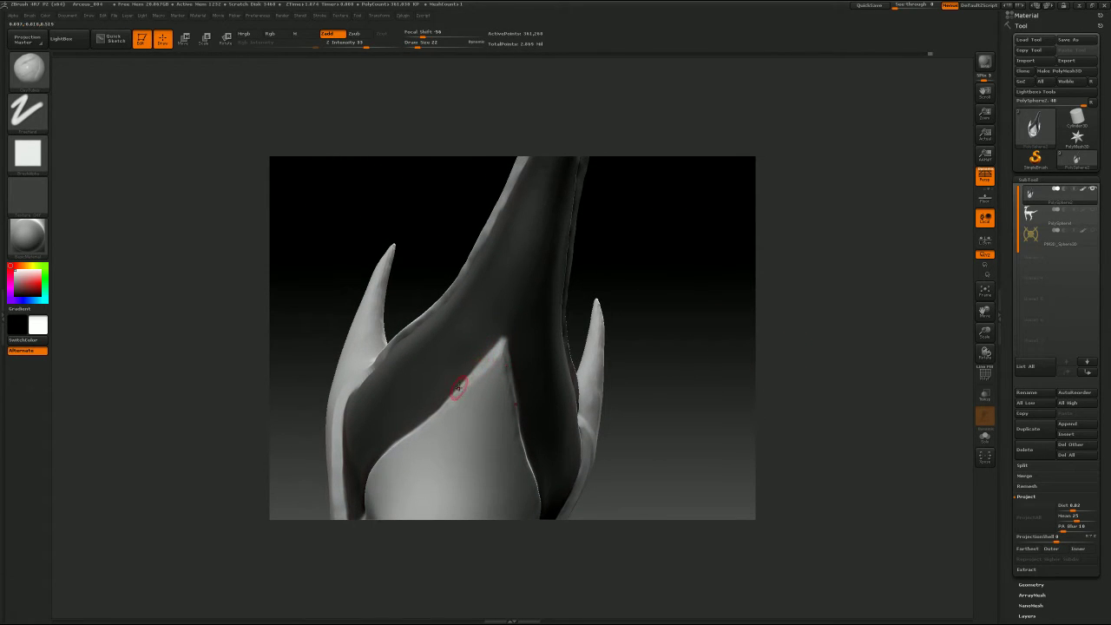
mouse_move(451, 402)
left_mouse_down()
mouse_move(485, 376)
mouse_move(510, 401)
left_mouse_up()
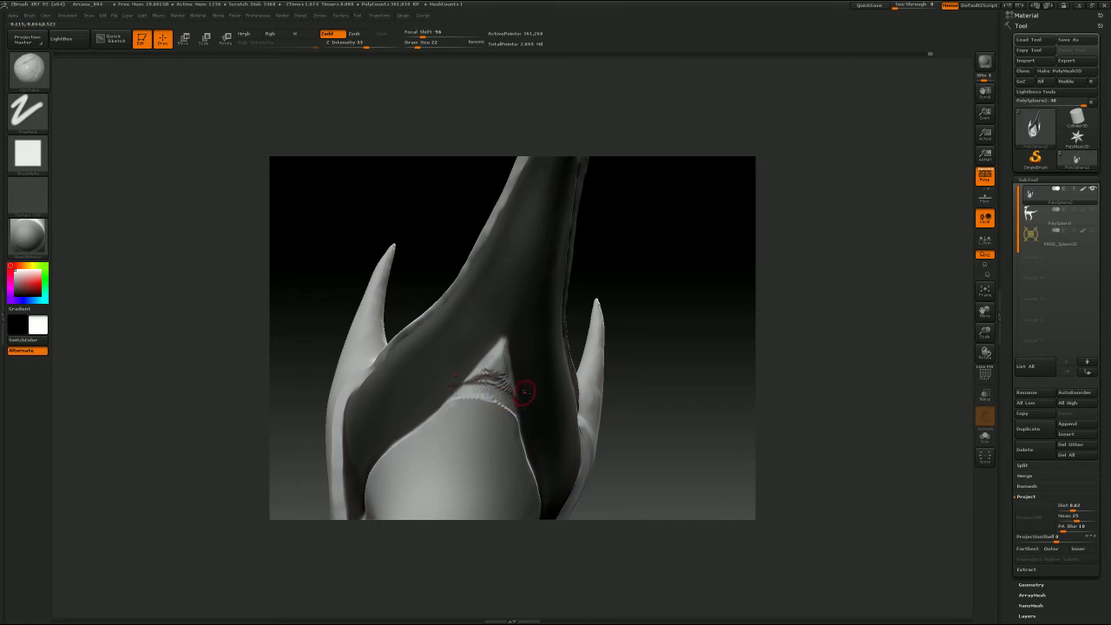
mouse_move(728, 360)
left_mouse_down()
mouse_move(658, 346)
mouse_move(677, 340)
left_mouse_up()
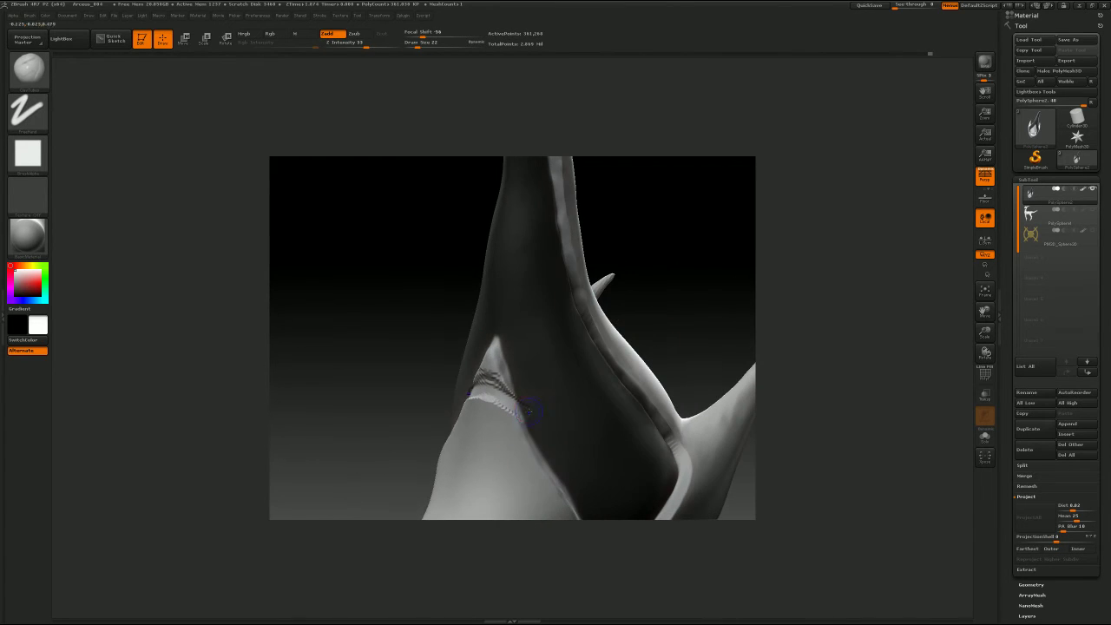
mouse_move(529, 426)
left_mouse_down("shift")
mouse_move(493, 357)
mouse_move(512, 394)
left_mouse_up("shift")
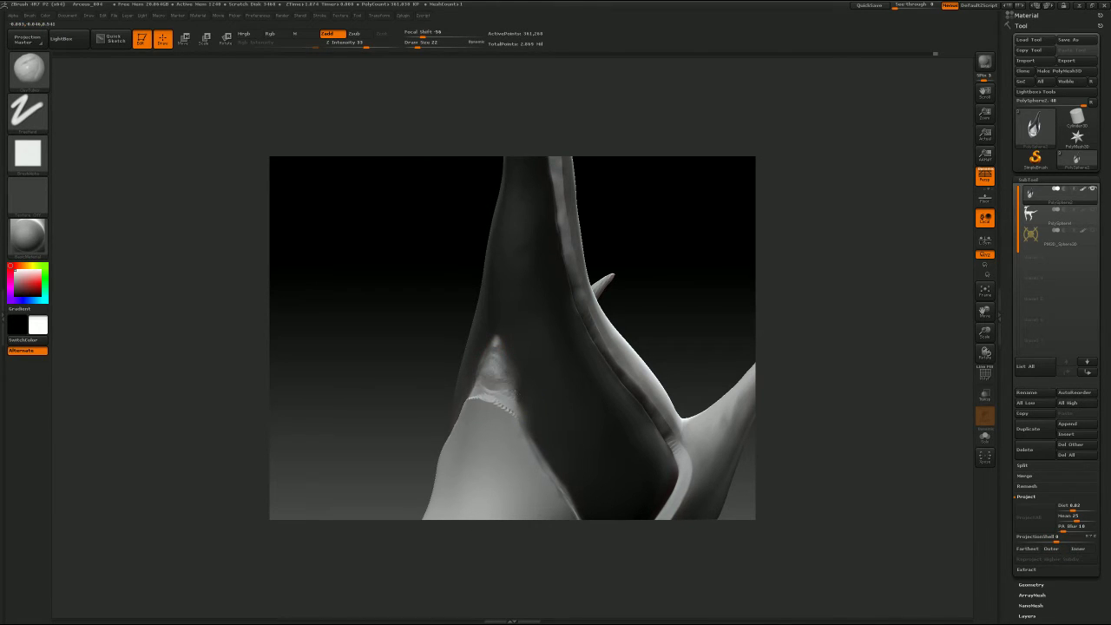
key("1")
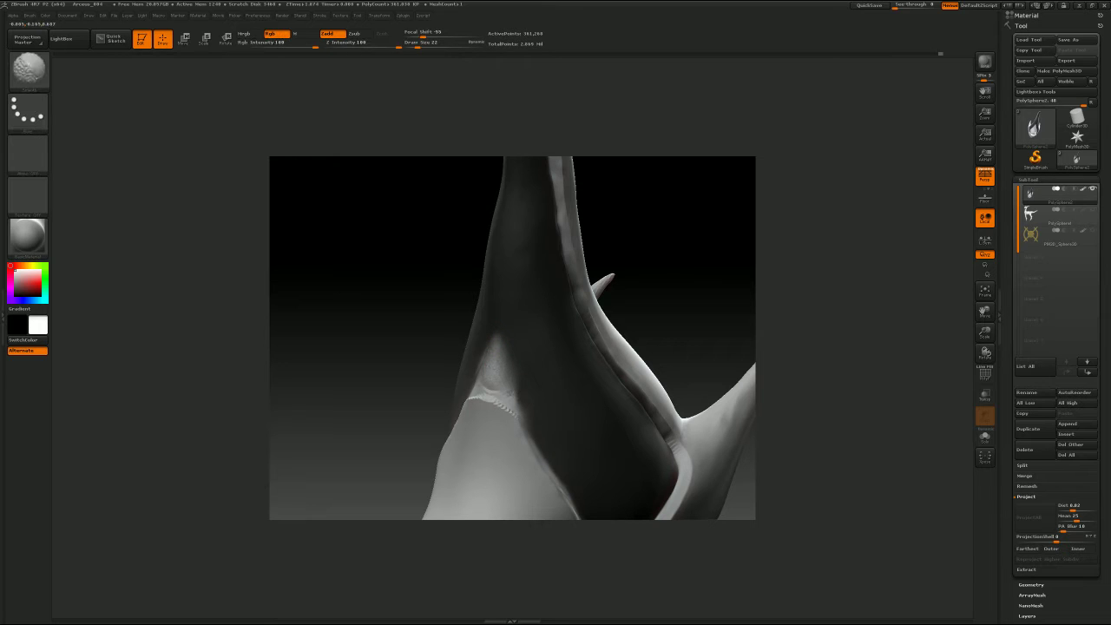
Step: Reshape the side edges of the throat below its rounded tip with the Move brush, reducing the draw size
mouse_move(778, 323)
left_mouse_down()
mouse_move(803, 284)
mouse_move(791, 282)
left_mouse_up()
left_click_drag(640, 375, 668, 302, "alt")
key("1")
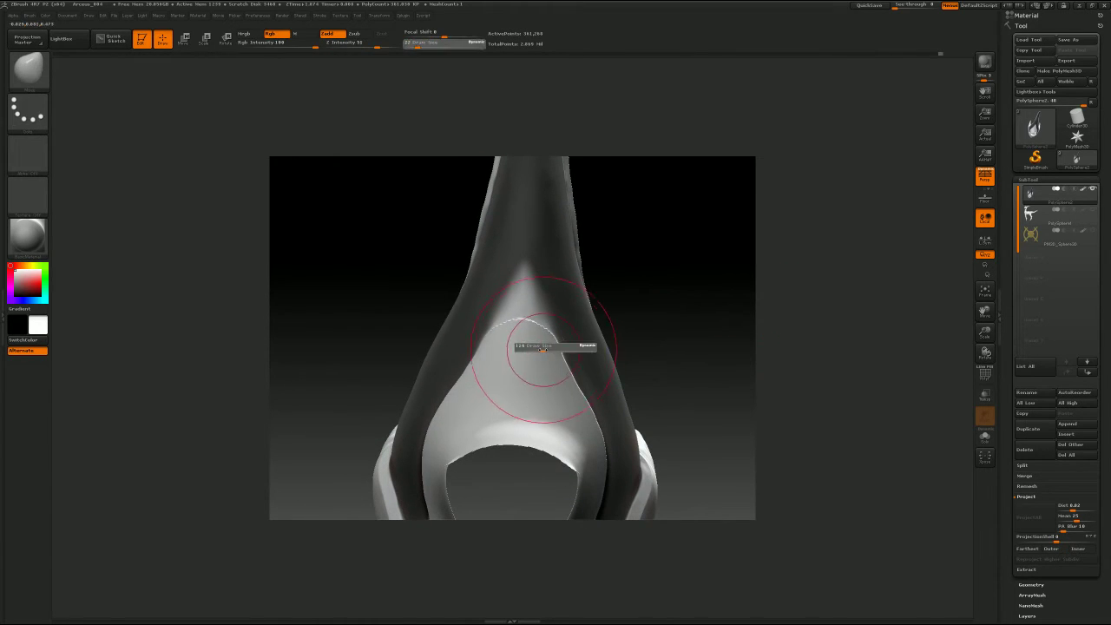
key("s")
left_click_drag(556, 337, 549, 337)
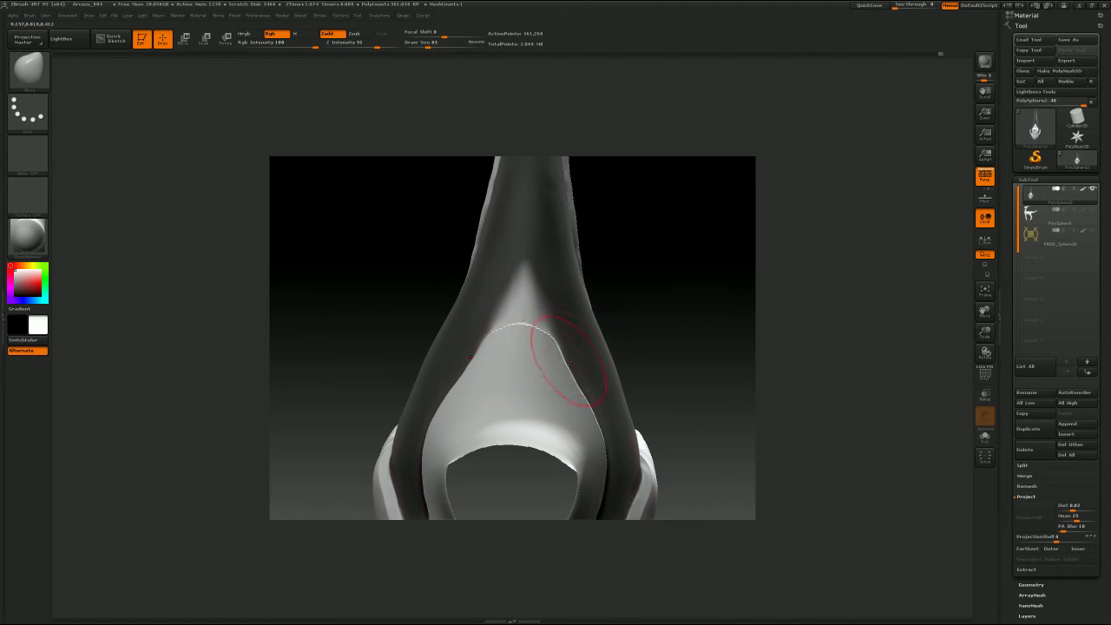
mouse_move(717, 337)
left_mouse_down()
mouse_move(653, 332)
mouse_move(718, 310)
left_mouse_up()
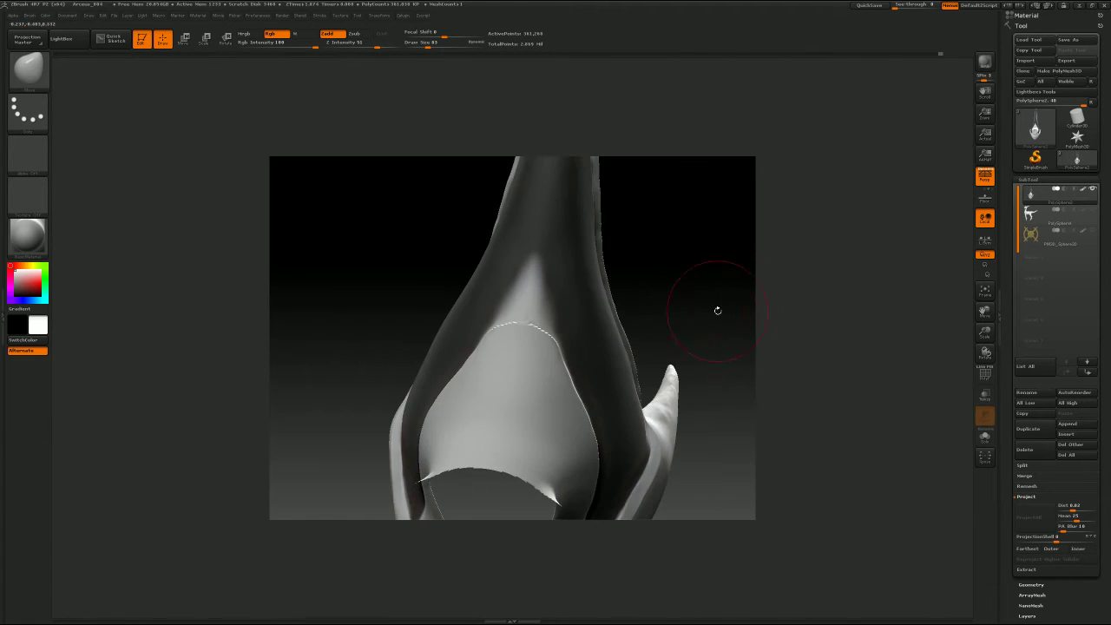
mouse_move(570, 367)
left_mouse_down()
mouse_move(585, 361)
mouse_move(567, 369)
mouse_move(584, 401)
mouse_move(580, 387)
left_mouse_up()
key("s")
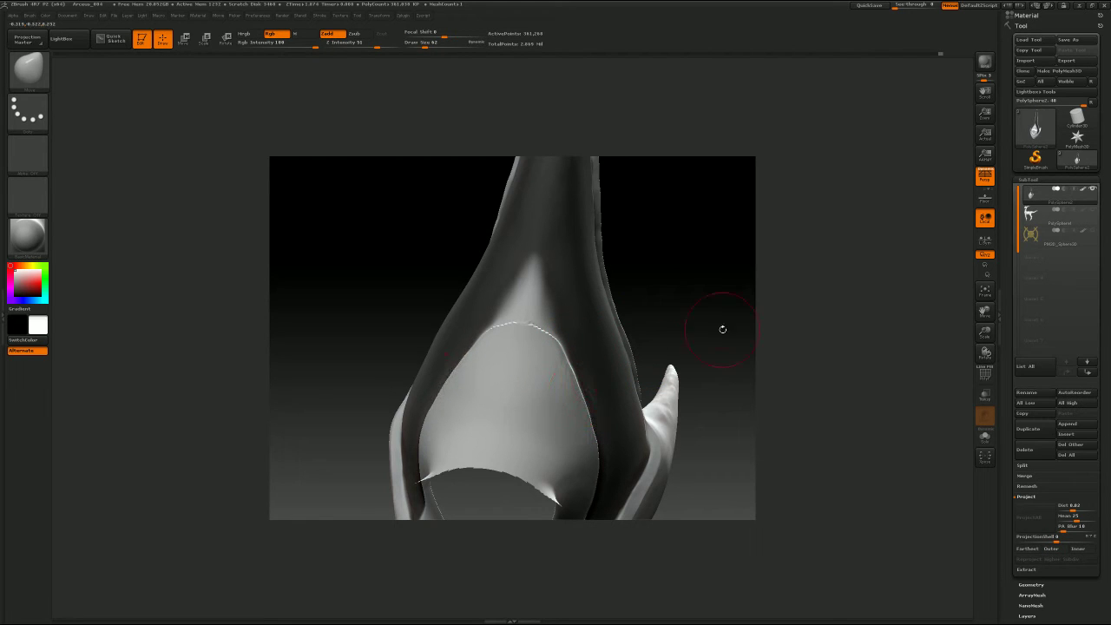
Step: Fill the area above the throat's new rim with ClayTubes strokes and smooth it into the dark underside
mouse_move(725, 297)
left_mouse_down()
mouse_move(772, 316)
mouse_move(744, 359)
mouse_move(753, 370)
mouse_move(718, 364)
mouse_move(711, 329)
left_mouse_up()
key("b")
key("c")
key("t")
key("s")
left_click_drag(542, 350, 539, 350)
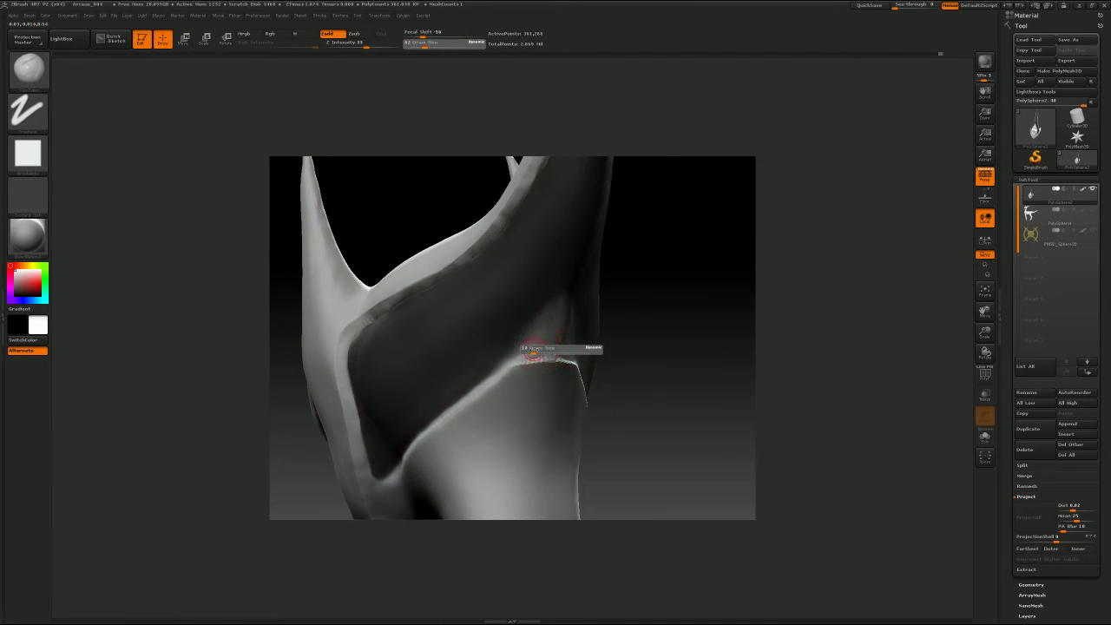
key("Return")
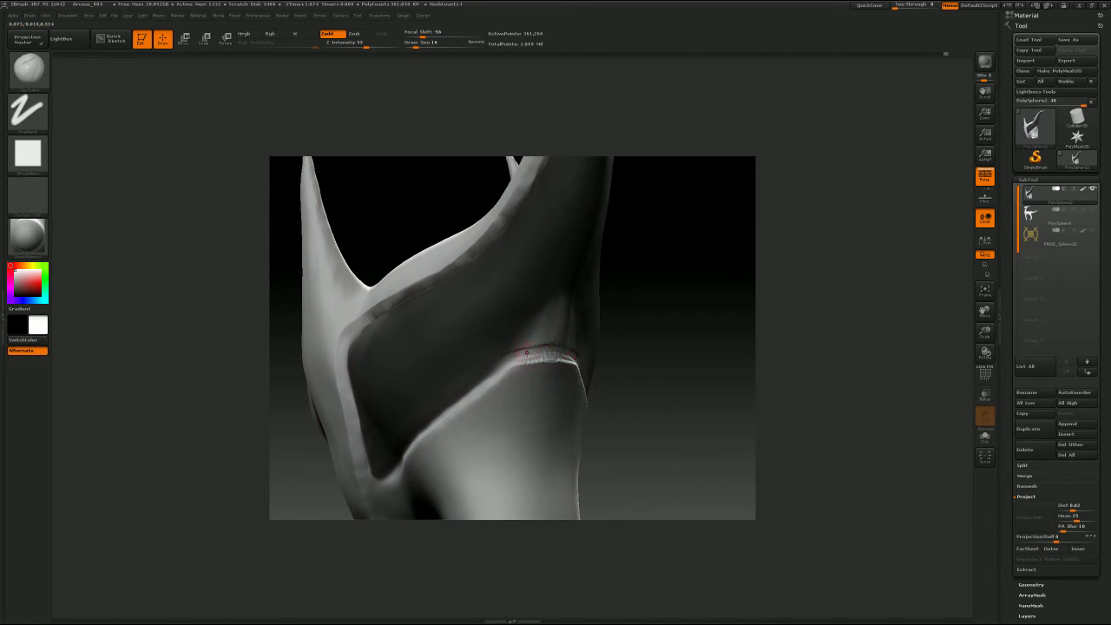
left_click_drag(575, 356, 521, 356)
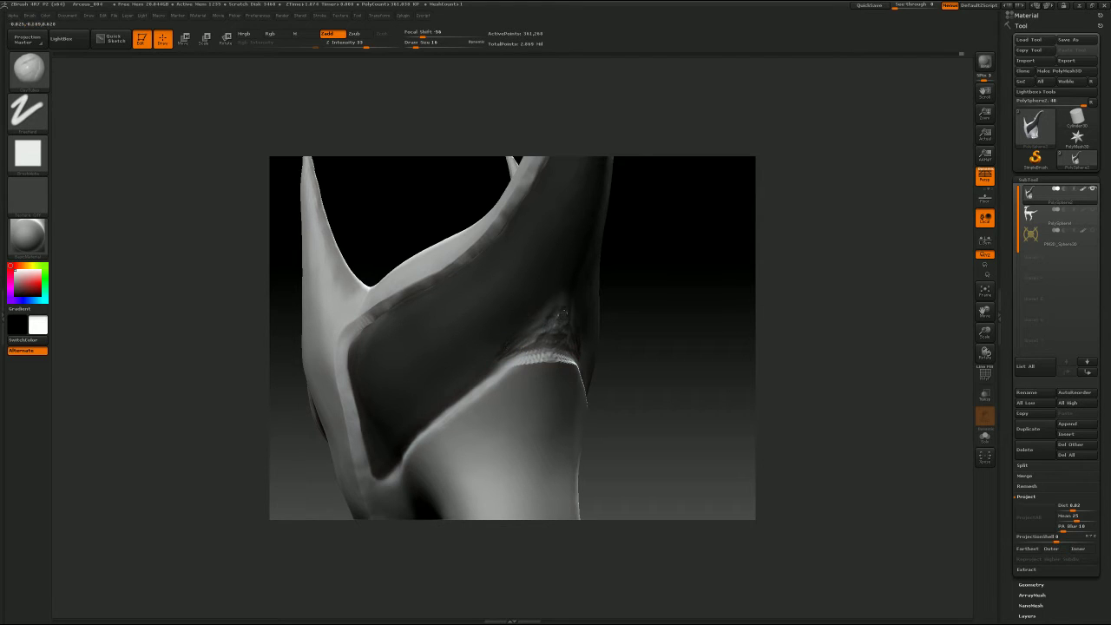
left_click_drag(555, 332, 521, 344, "shift")
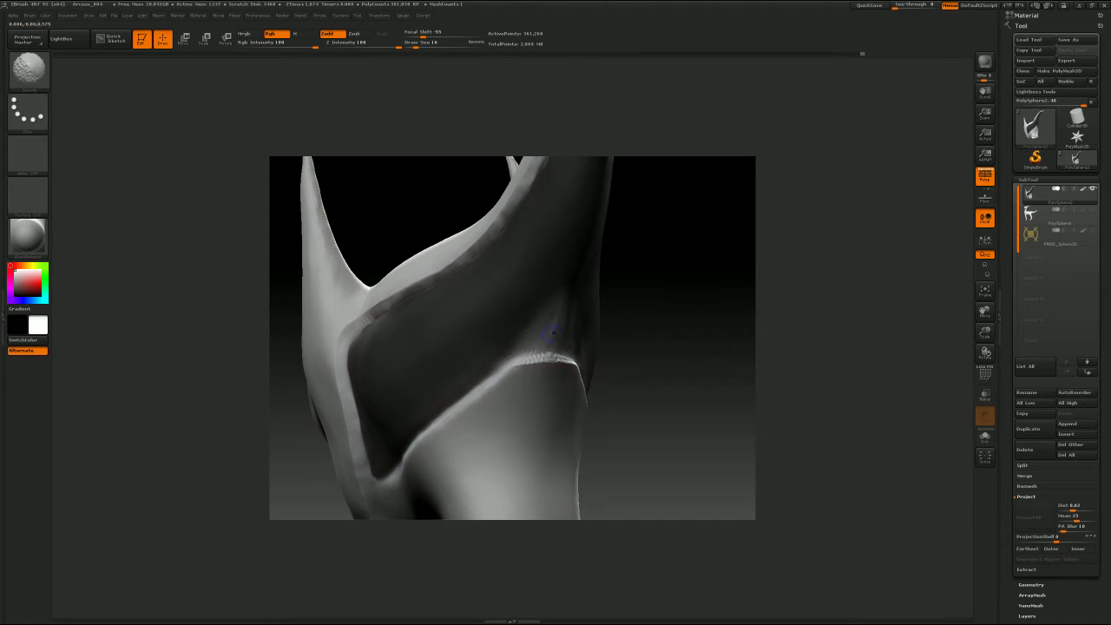
Step: Tighten the end of the throat's rim below the dark underside with the Pinch brush, setting the draw size to 12
mouse_move(718, 314)
left_mouse_down()
mouse_move(704, 365)
mouse_move(721, 350)
mouse_move(675, 350)
mouse_move(707, 349)
left_mouse_up()
key("b")
key("p")
key("i")
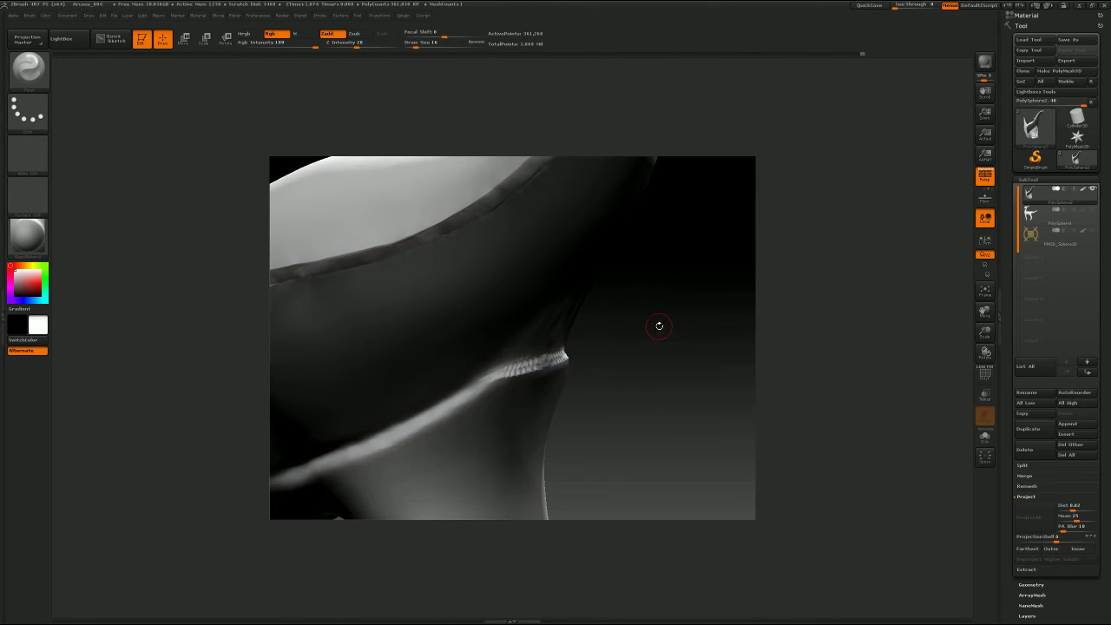
left_click_drag(621, 357, 612, 276)
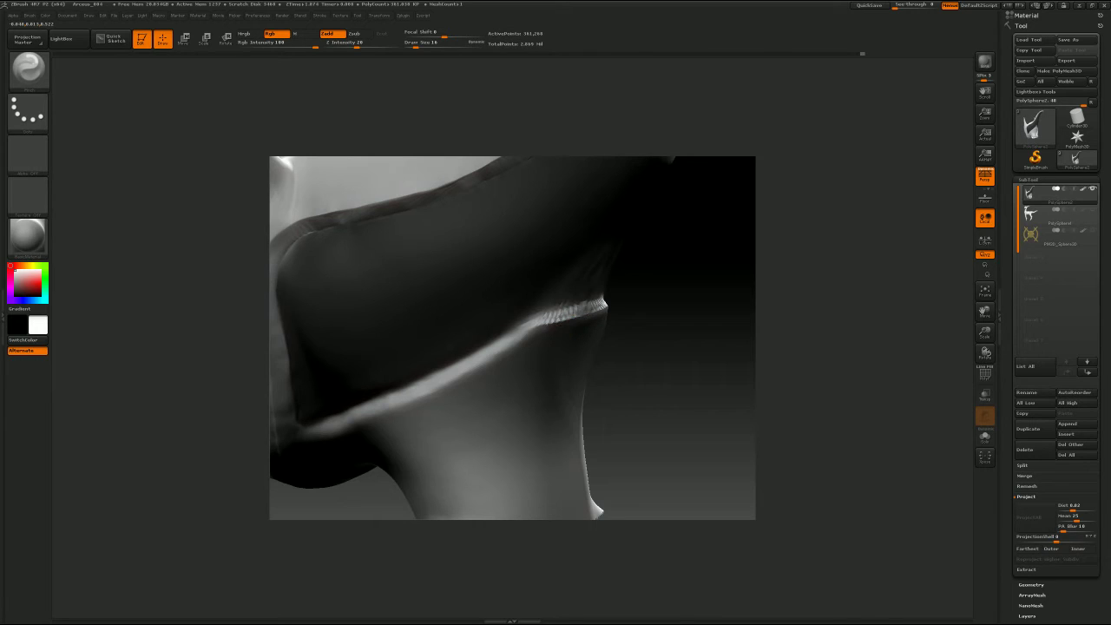
key("s")
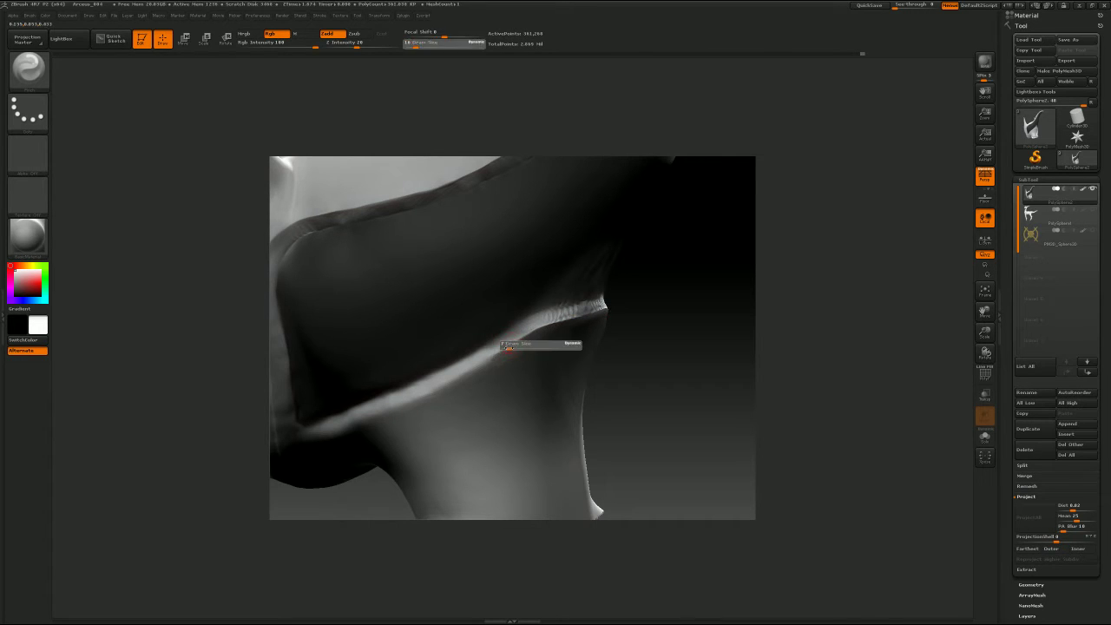
left_click_drag(511, 347, 515, 346)
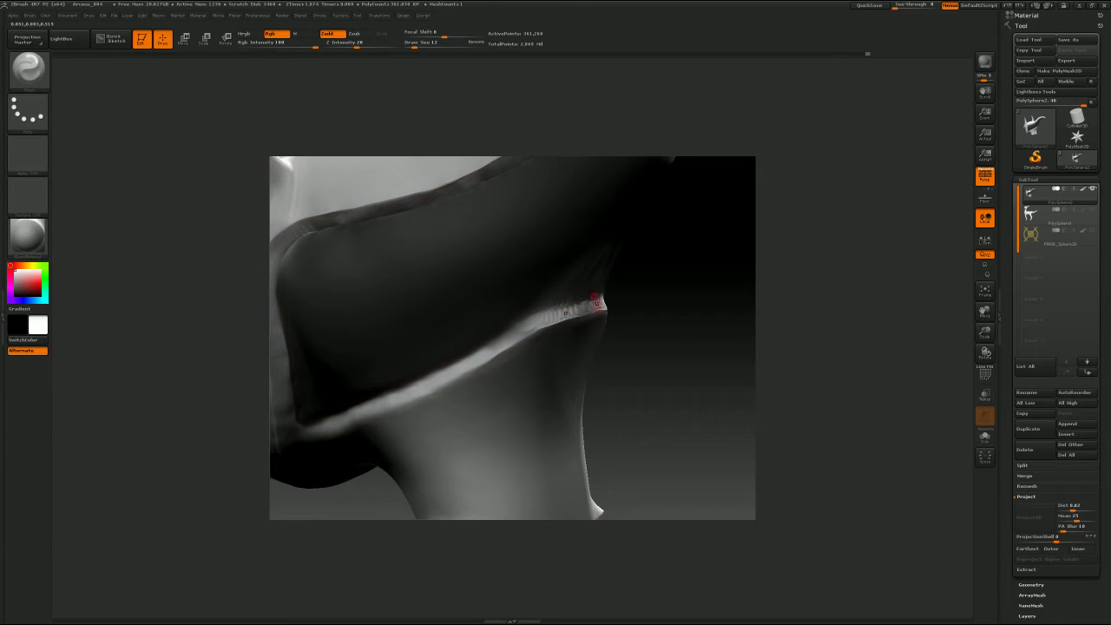
Step: Carve a Dam_Standard crease along the seam between the tip of the throat's rim and the dark underside
key("b")
key("d")
key("s")
left_click_drag(598, 301, 488, 348)
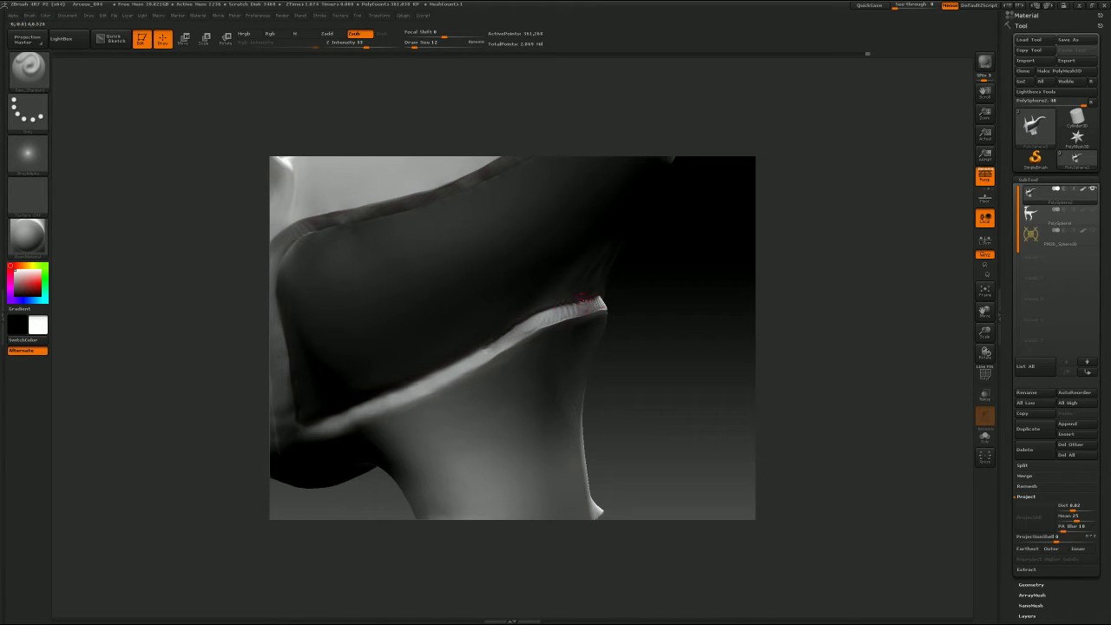
Step: Sharpen the edges at the rim's tip with the Pinch brush at a smaller draw size and smooth the rim's rough surface
key("b")
key("p")
key("i")
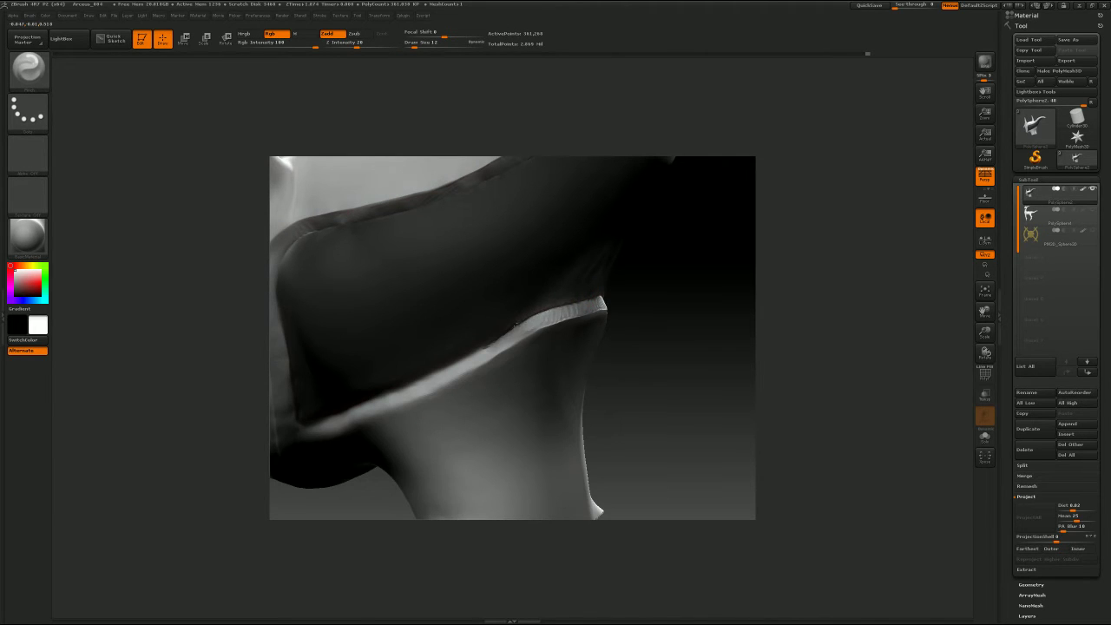
mouse_move(709, 286)
left_mouse_down("alt")
mouse_move(635, 307)
mouse_move(704, 293)
mouse_move(700, 304)
left_mouse_up("alt")
key("s")
left_click_drag(477, 341, 472, 341)
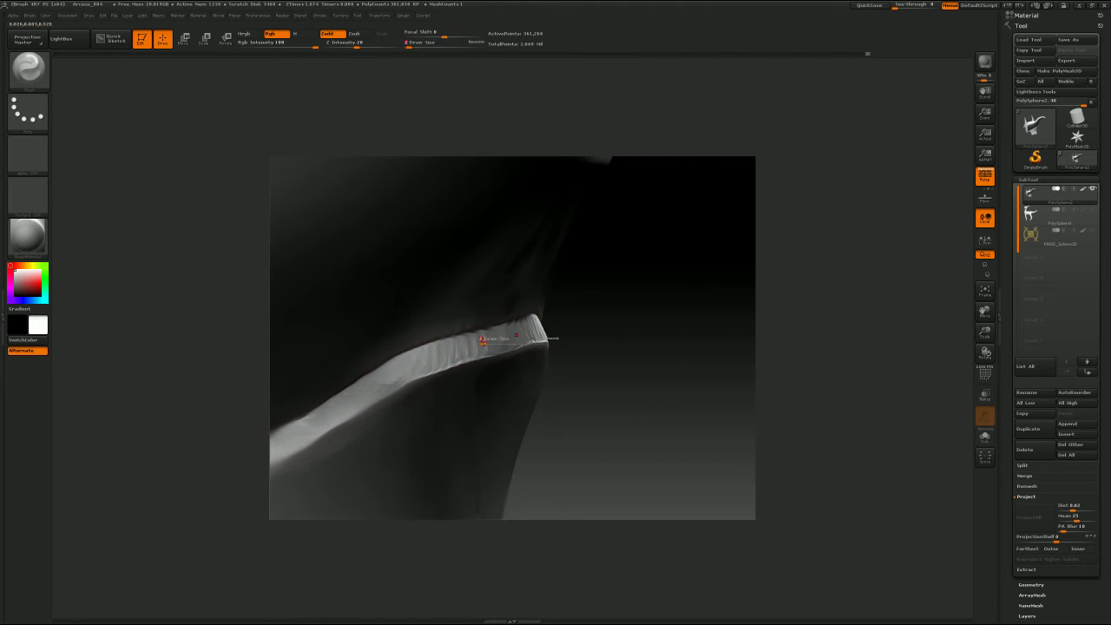
key("shift")
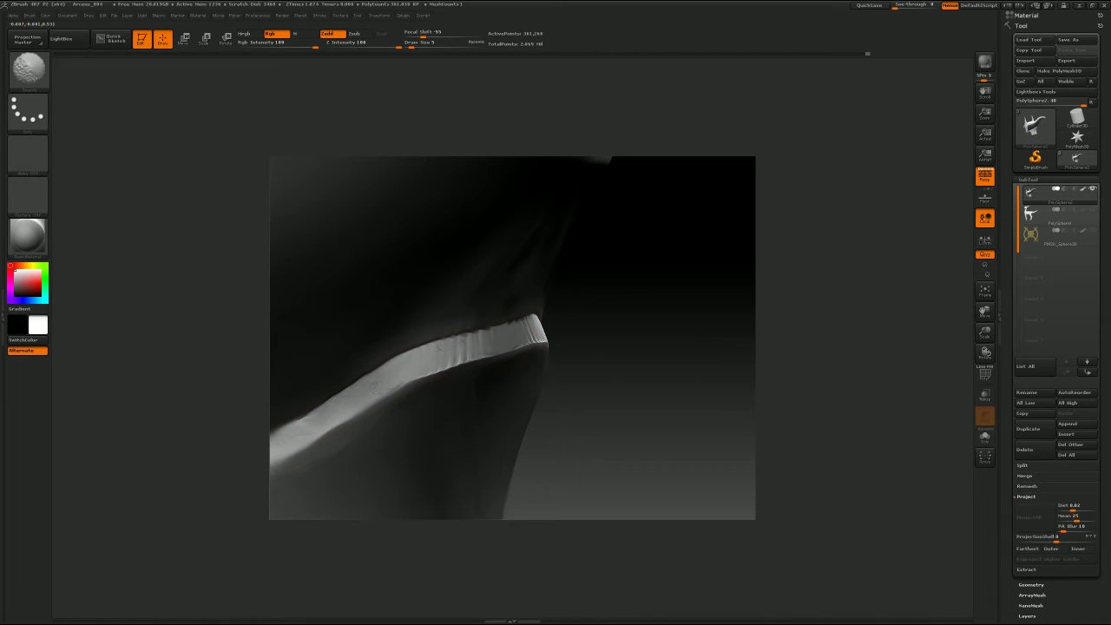
mouse_move(496, 330)
left_mouse_down("shift")
mouse_move(516, 330)
mouse_move(475, 337)
mouse_move(499, 328)
mouse_move(492, 339)
left_mouse_up("shift")
Step: Pinch the lower edge of the throat's rim just in front of its tip, enlarging the draw size
left_click_drag(650, 342, 794, 302, "alt")
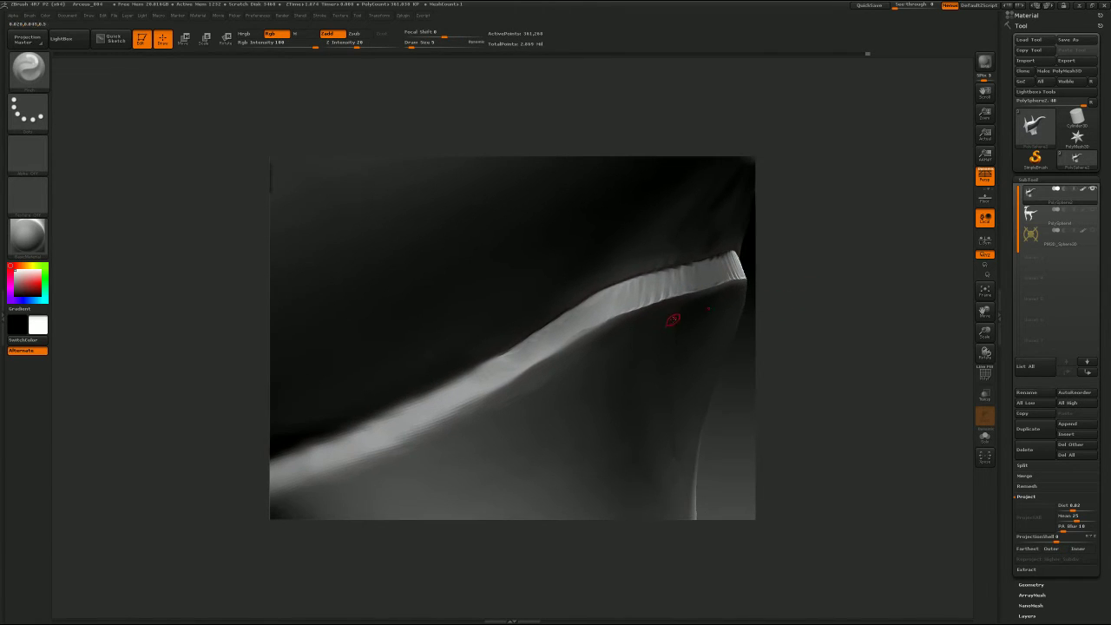
key("b")
key("p")
key("i")
key("s")
left_click_drag(580, 345, 585, 344)
key("s")
left_click_drag(518, 372, 492, 392)
Step: Continue pinching the rim's lower edge along its middle stretch toward the jaw, reducing the draw size
left_click_drag(784, 371, 875, 274, "alt")
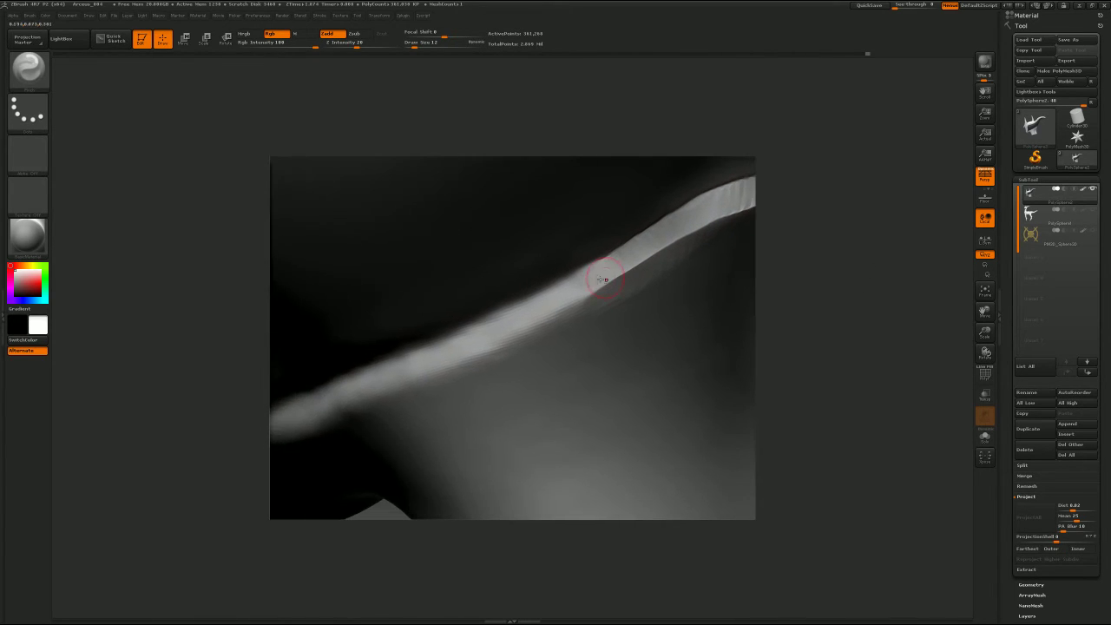
key("s")
left_click_drag(571, 309, 583, 298)
key("s")
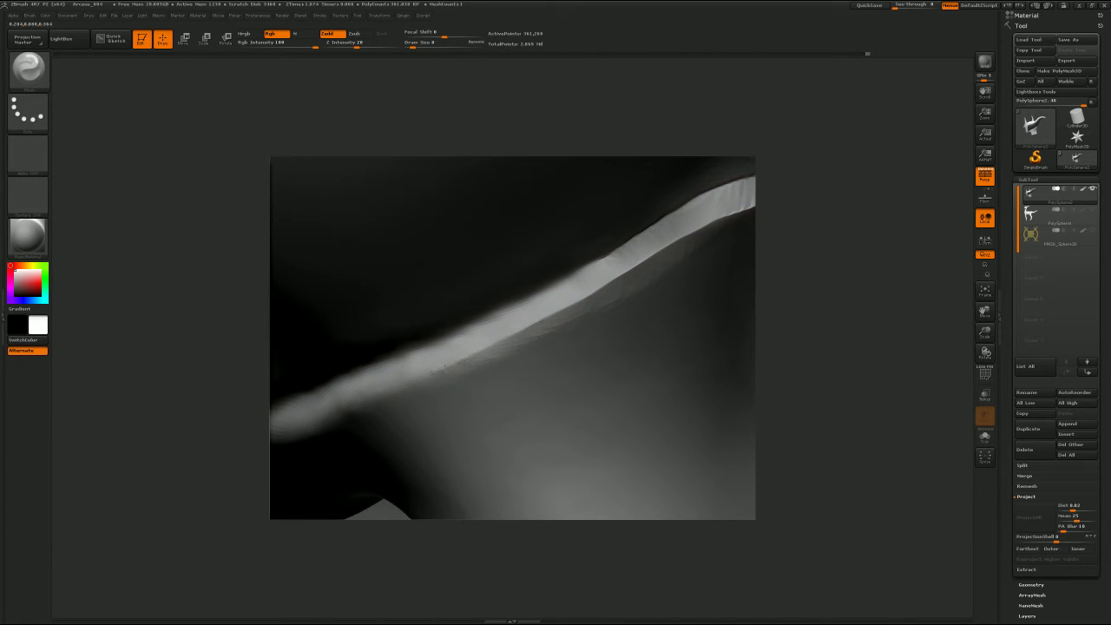
Step: Pinch the lower edge of the rim's front end where it meets the cheek, using draw size 13
left_click_drag(779, 328, 860, 286, "alt")
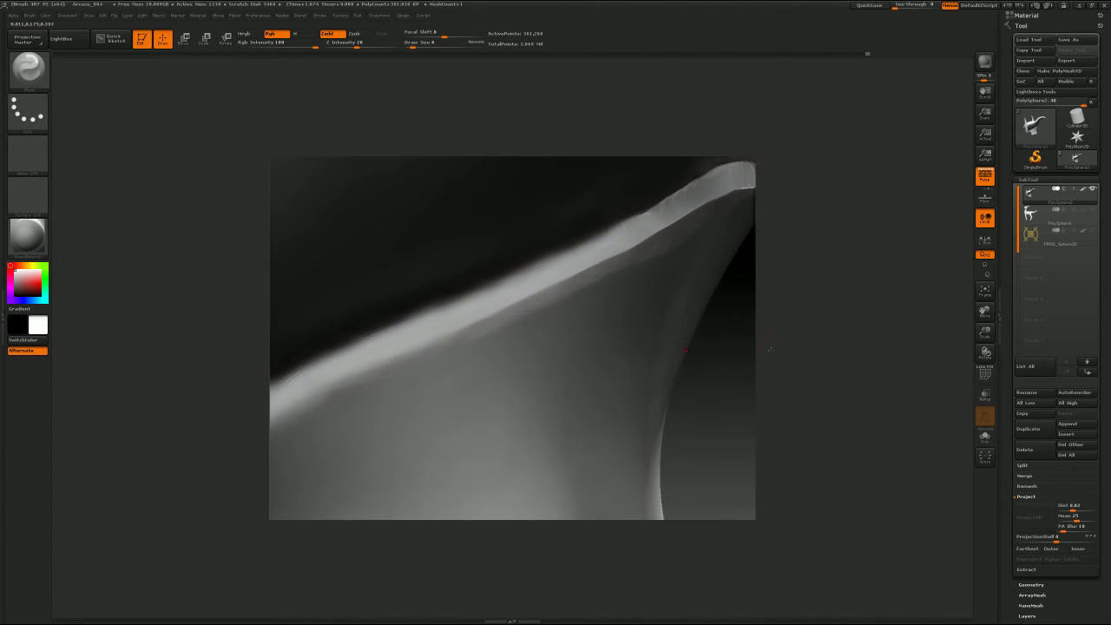
left_click_drag(770, 350, 927, 307, "alt")
key("s")
left_click_drag(556, 308, 557, 310)
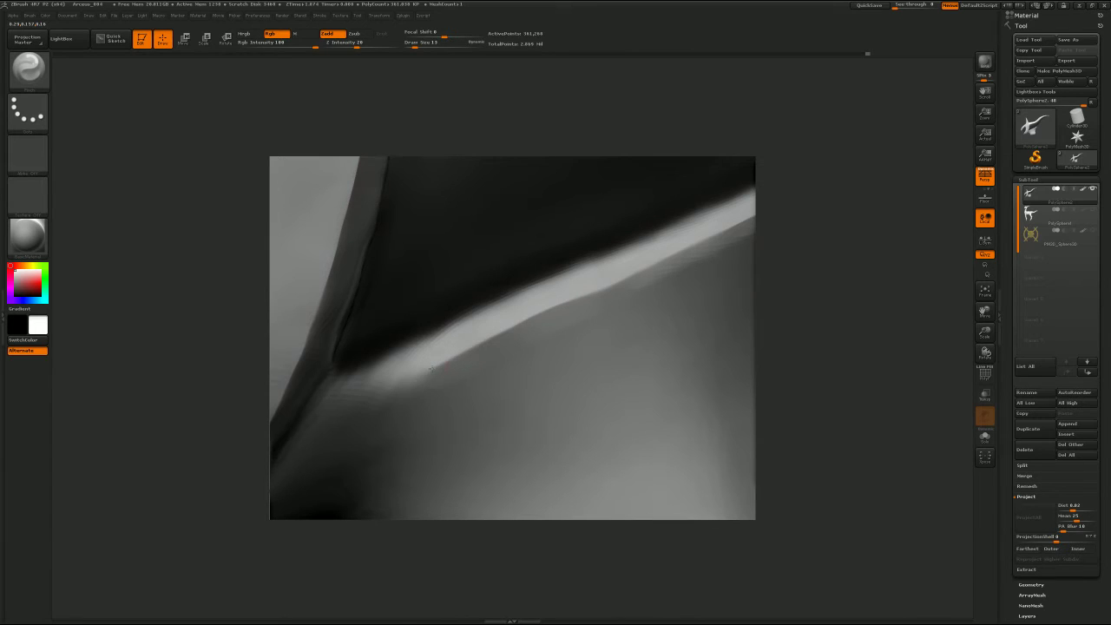
mouse_move(749, 286)
left_mouse_down()
mouse_move(818, 310)
mouse_move(776, 281)
left_mouse_up()
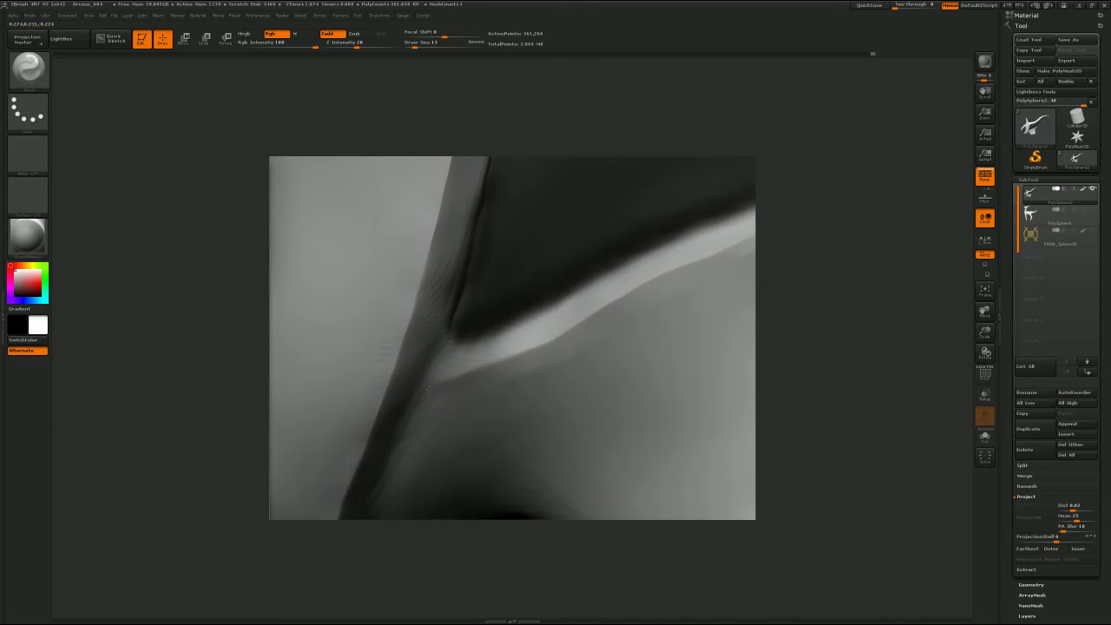
Step: Carve a Dam_Standard crease along the rim's upper edge down to its front corner at a smaller draw size, undoing the stroke below that corner
left_click_drag(400, 422, 441, 357)
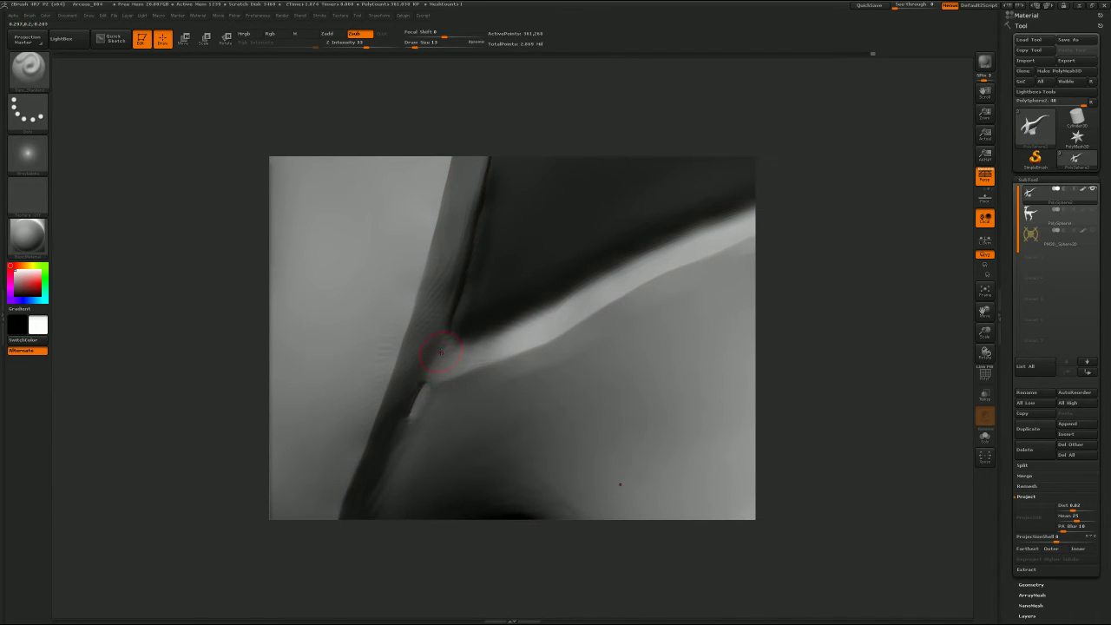
key("ctrl+z")
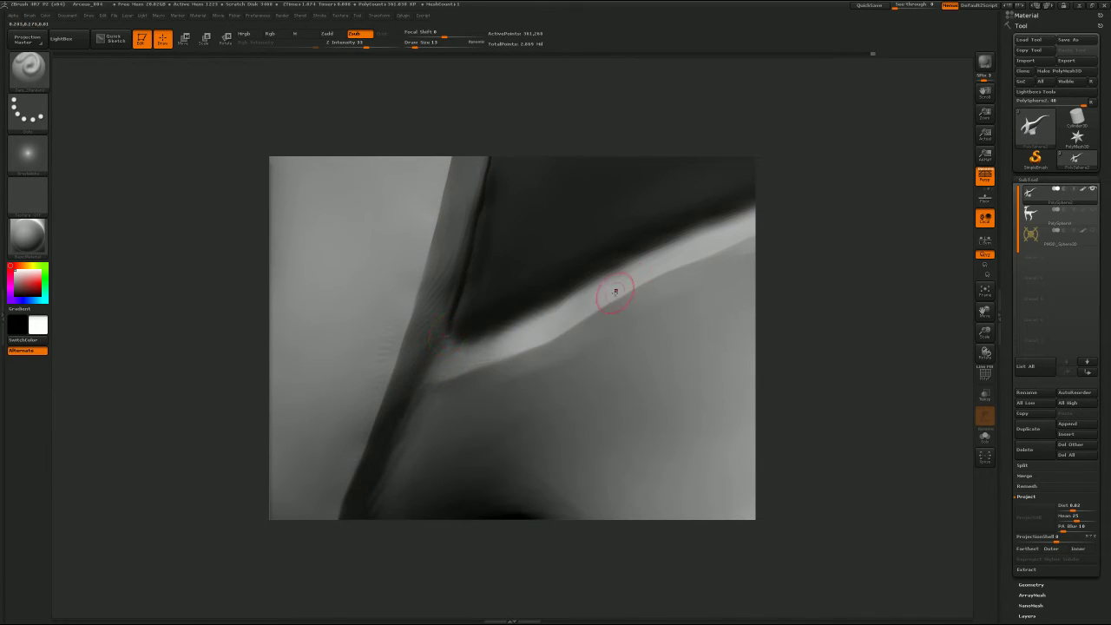
left_click_drag(795, 285, 763, 291)
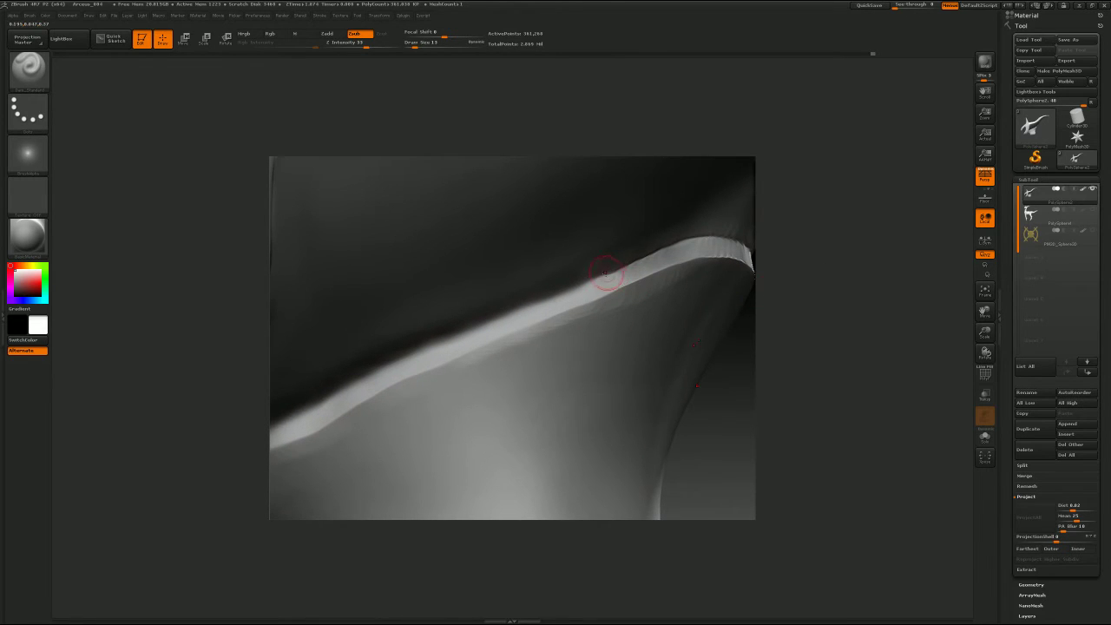
key("bracketleft")
left_click_drag(609, 275, 343, 391)
left_click_drag(757, 377, 556, 379)
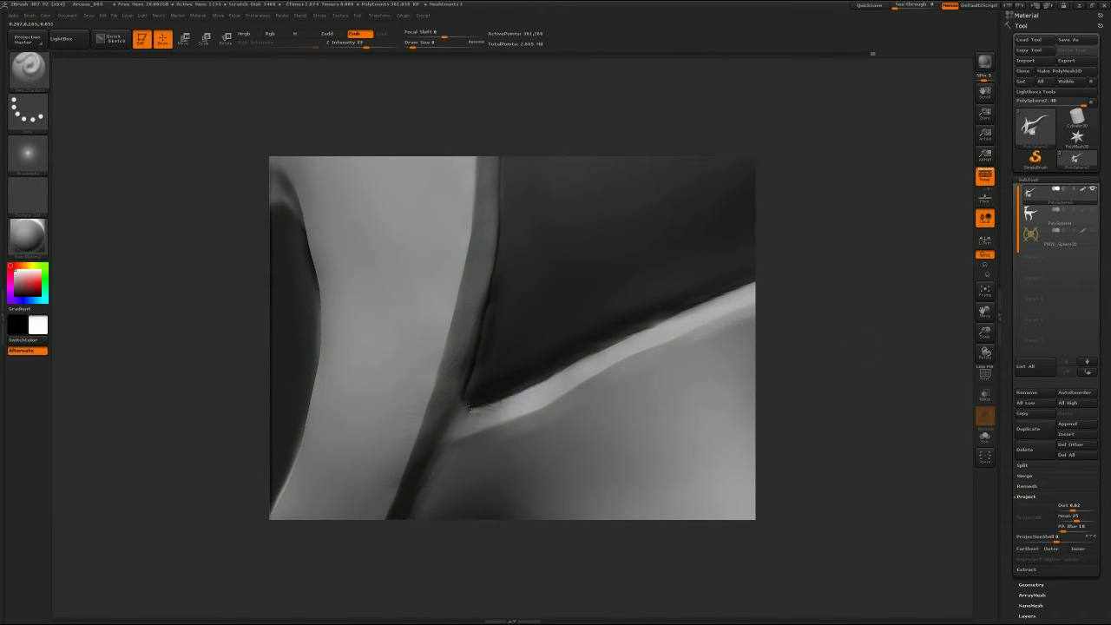
Step: Turn off perspective and pinch the seam between the rim and the dark side panel down to its front corner
left_click_drag(794, 310, 698, 311, "alt")
key("p")
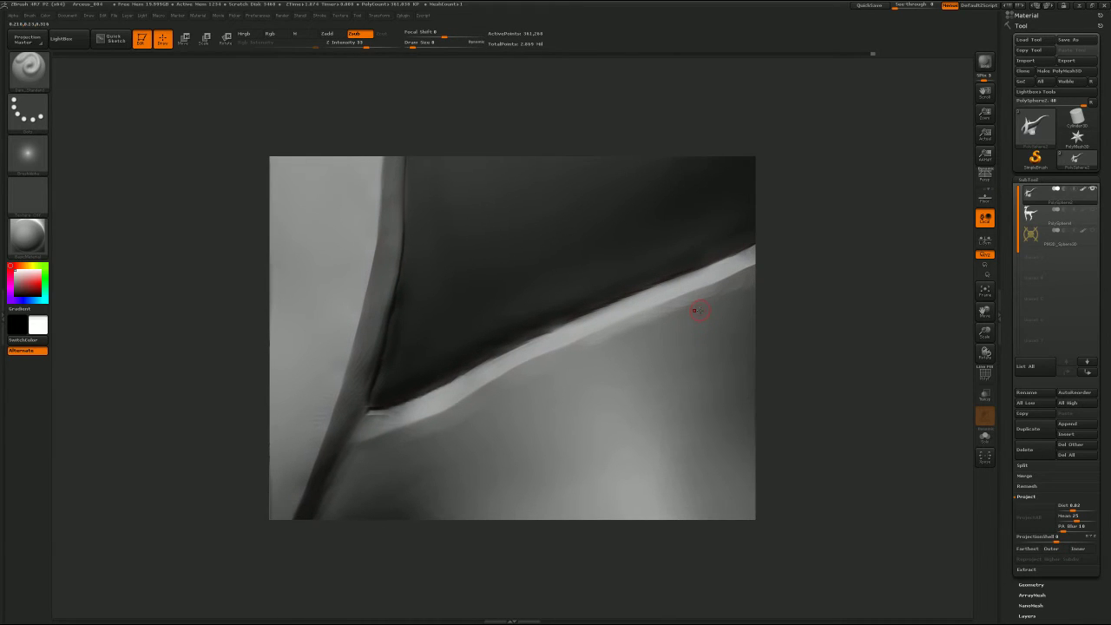
key("b")
key("p")
key("i")
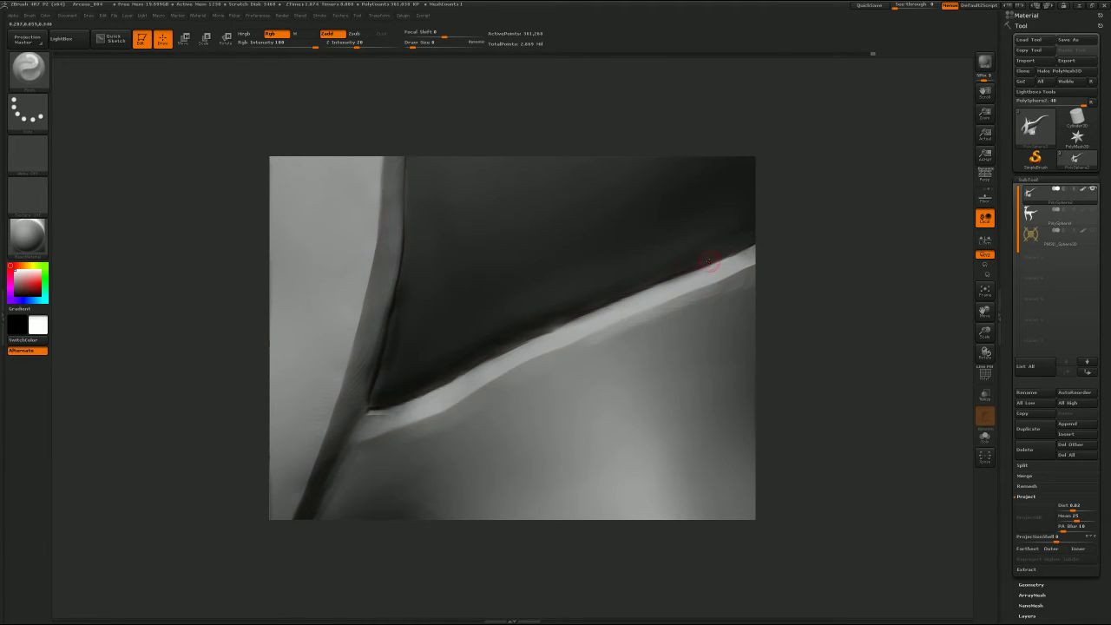
left_click_drag(682, 272, 539, 335)
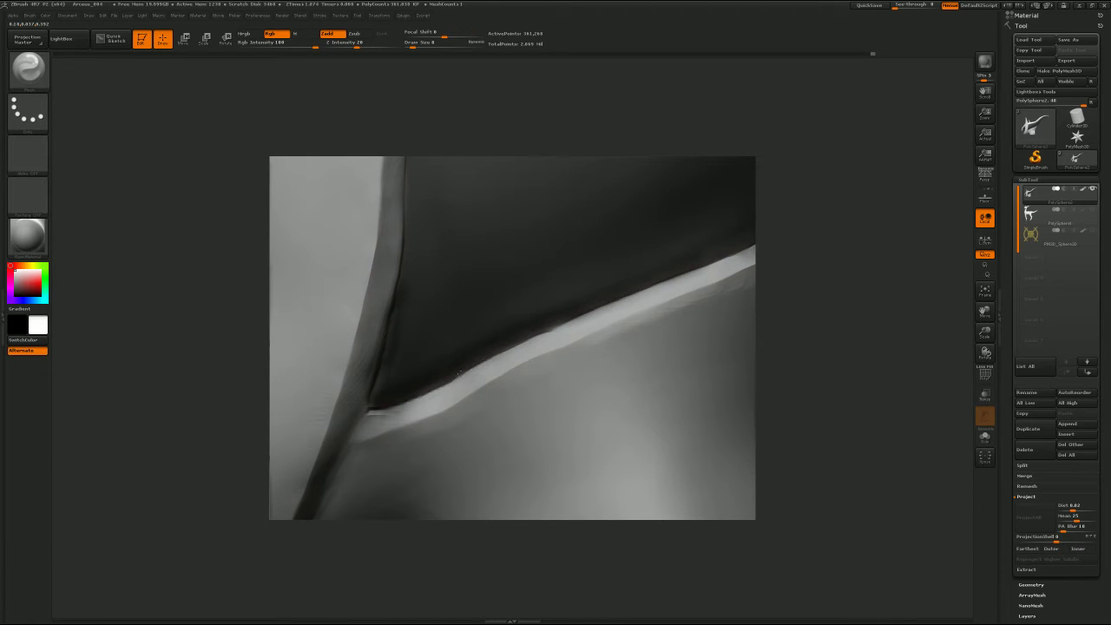
left_click_drag(460, 374, 383, 407)
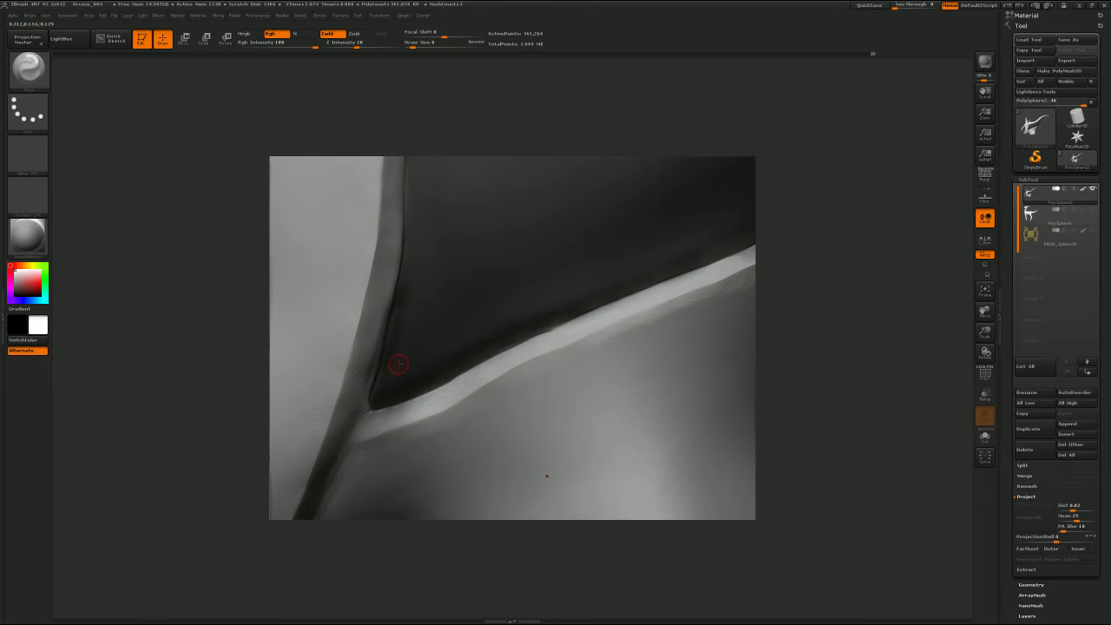
Step: Show the whole model again and bring the head and neck into close view
left_click_drag(844, 290, 531, 328, "alt")
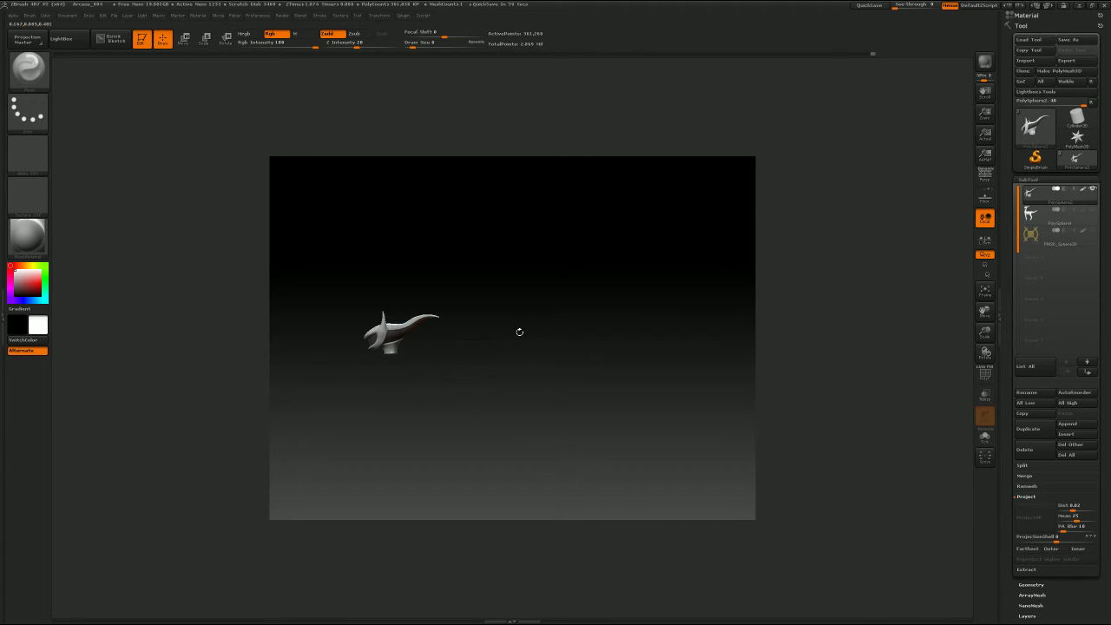
left_click(524, 343, "ctrl+shift")
left_click_drag(524, 343, 577, 314, "alt")
mouse_move(577, 314)
left_mouse_down()
mouse_move(566, 324)
mouse_move(601, 303)
mouse_move(660, 316)
mouse_move(593, 307)
mouse_move(654, 301)
left_mouse_up()
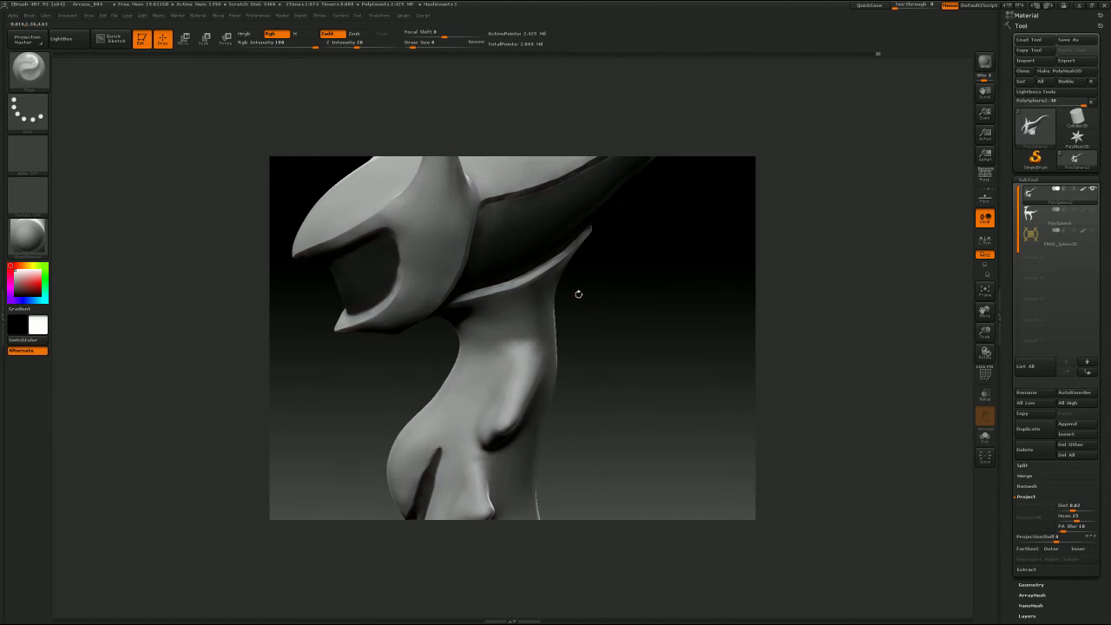
Step: Pinch the edge of the upper neck spike with the Pinch brush at a larger draw size
key("b")
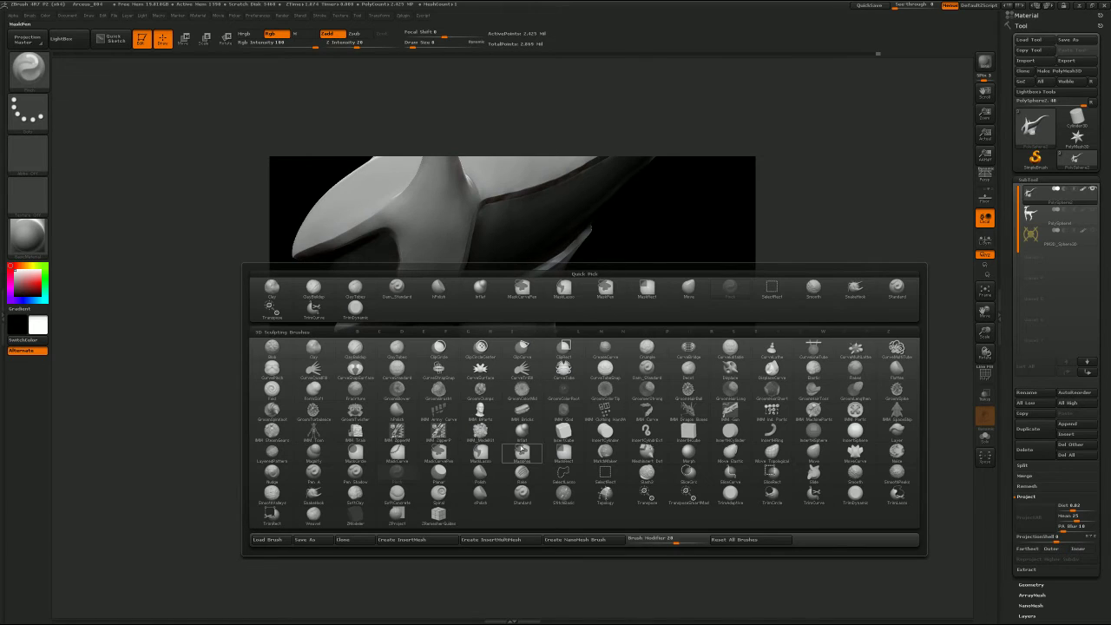
key("b")
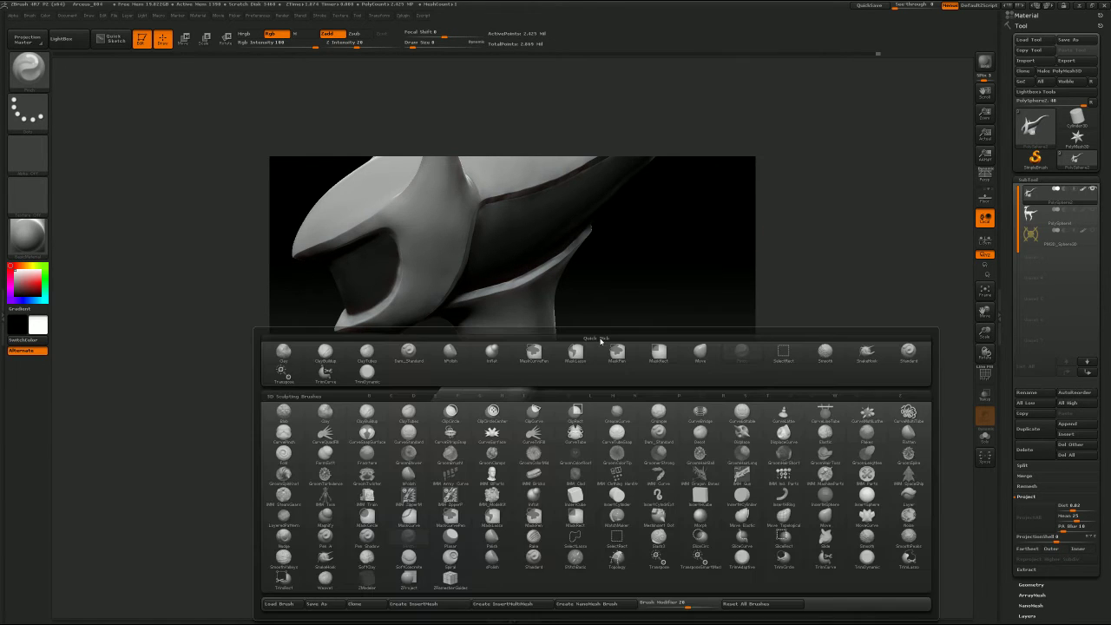
key("s")
left_click_drag(523, 364, 529, 368)
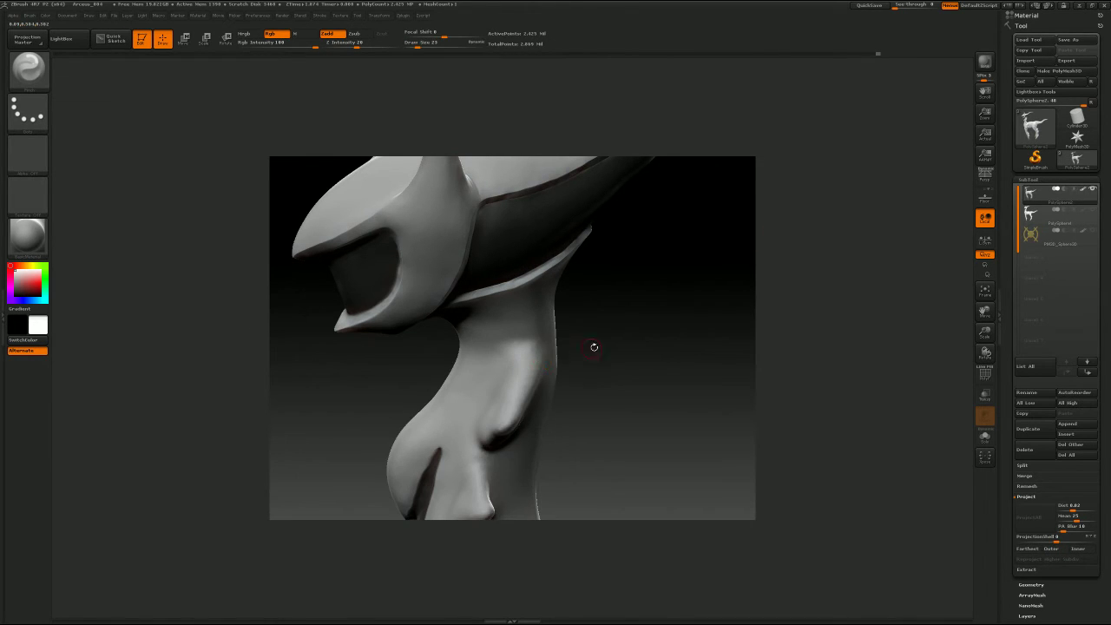
mouse_move(593, 347)
left_mouse_down()
mouse_move(613, 357)
mouse_move(579, 317)
left_mouse_up()
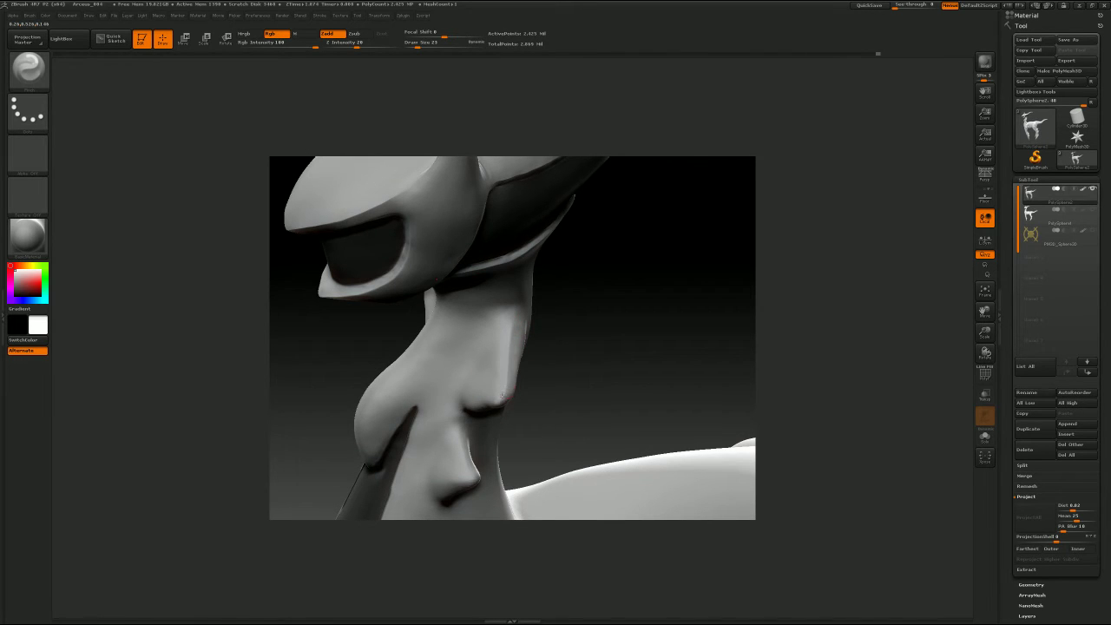
mouse_move(557, 340)
left_mouse_down()
mouse_move(593, 313)
mouse_move(585, 320)
left_mouse_up()
left_click_drag(515, 381, 496, 391)
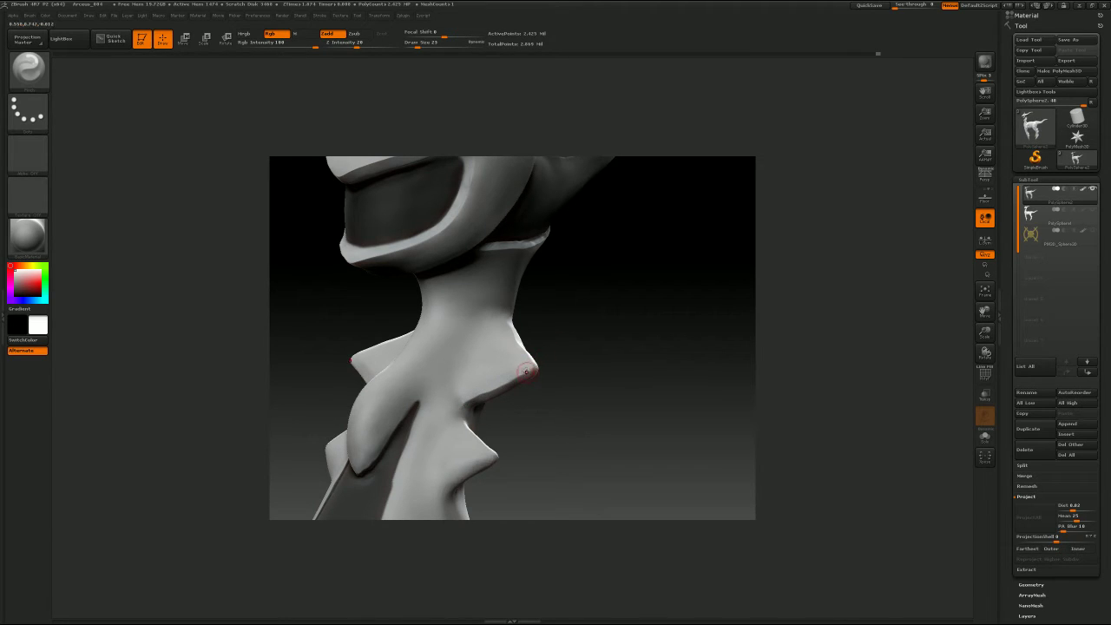
Step: Refine the edges of the upper neck spike with the Pinch brush at draw size 17, smoothing the area around it
key("s")
left_click_drag(527, 373, 525, 374)
left_click_drag(651, 337, 559, 318)
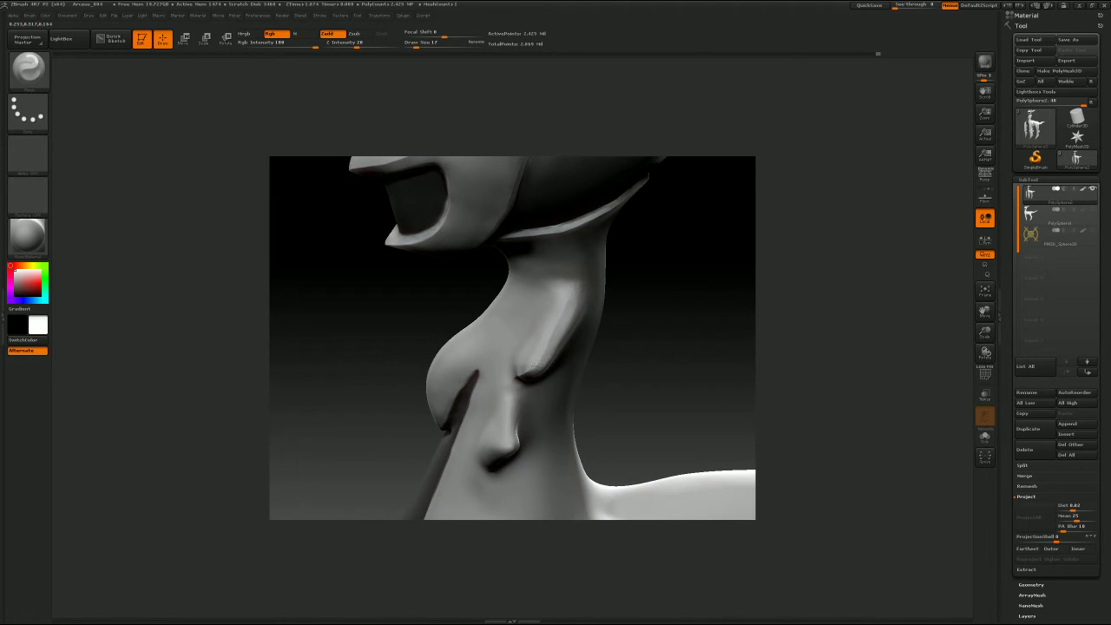
mouse_move(649, 310)
left_mouse_down()
mouse_move(690, 298)
mouse_move(681, 301)
left_mouse_up()
left_click_drag(605, 351, 546, 359, "shift")
left_click_drag(661, 347, 594, 330)
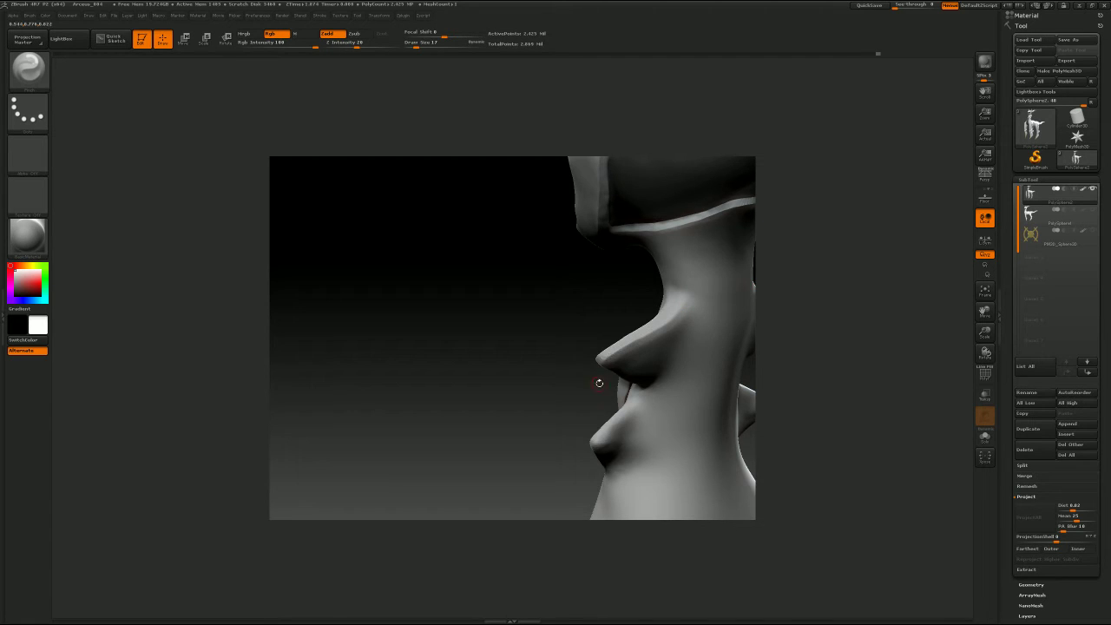
left_click_drag(600, 383, 640, 318)
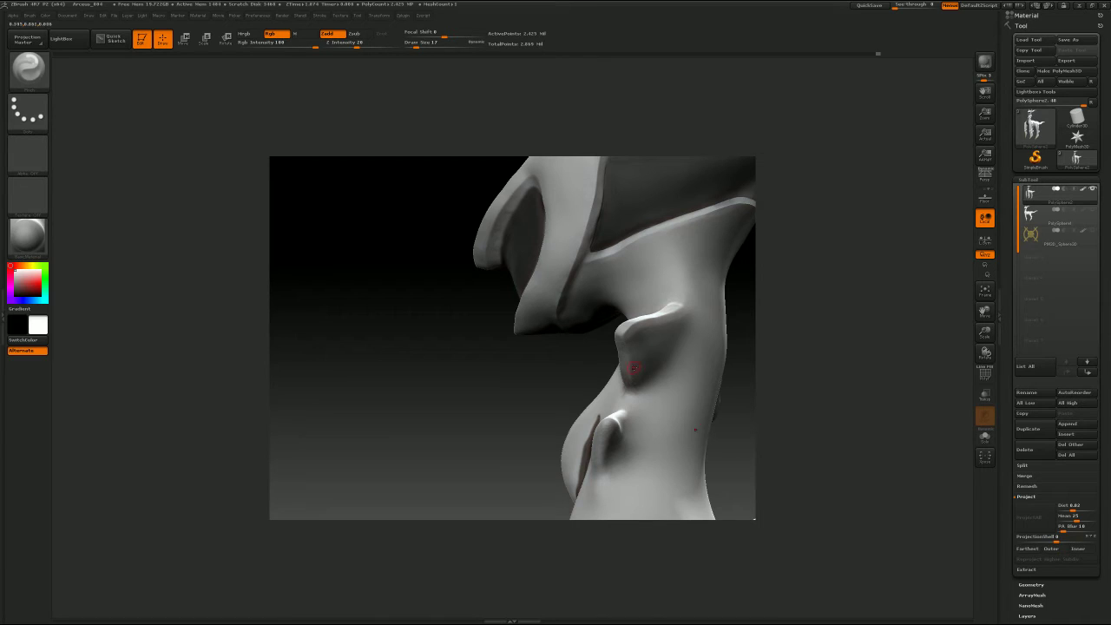
Step: Reshape the outline of the upper neck spike with the Move brush, working at draw size 35 and finishing at 20
left_click_drag(830, 291, 810, 292)
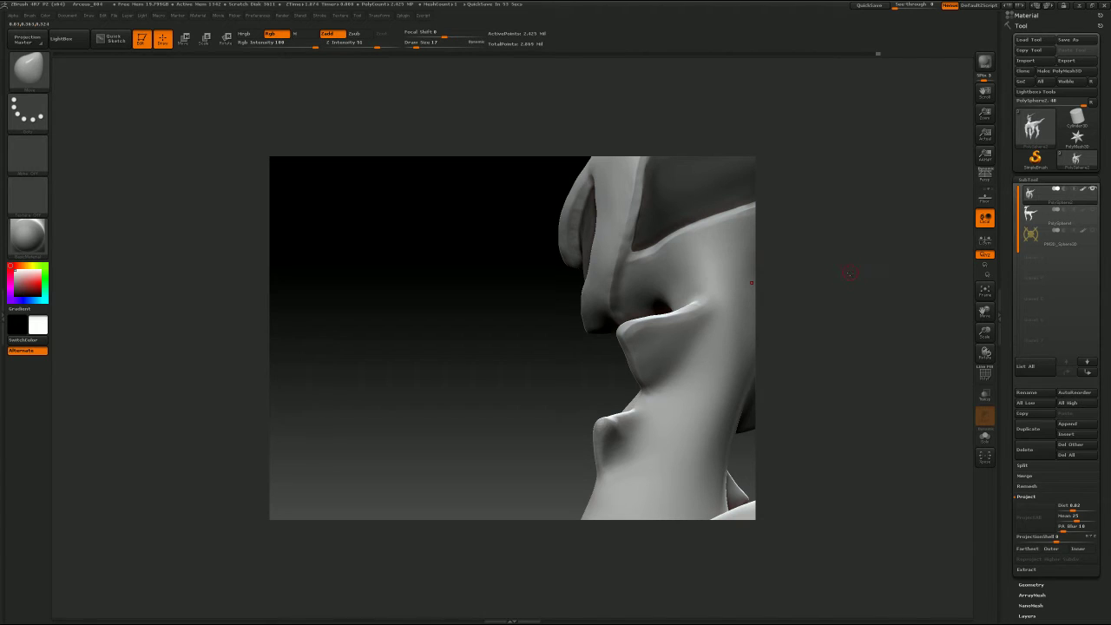
left_click_drag(803, 276, 735, 245)
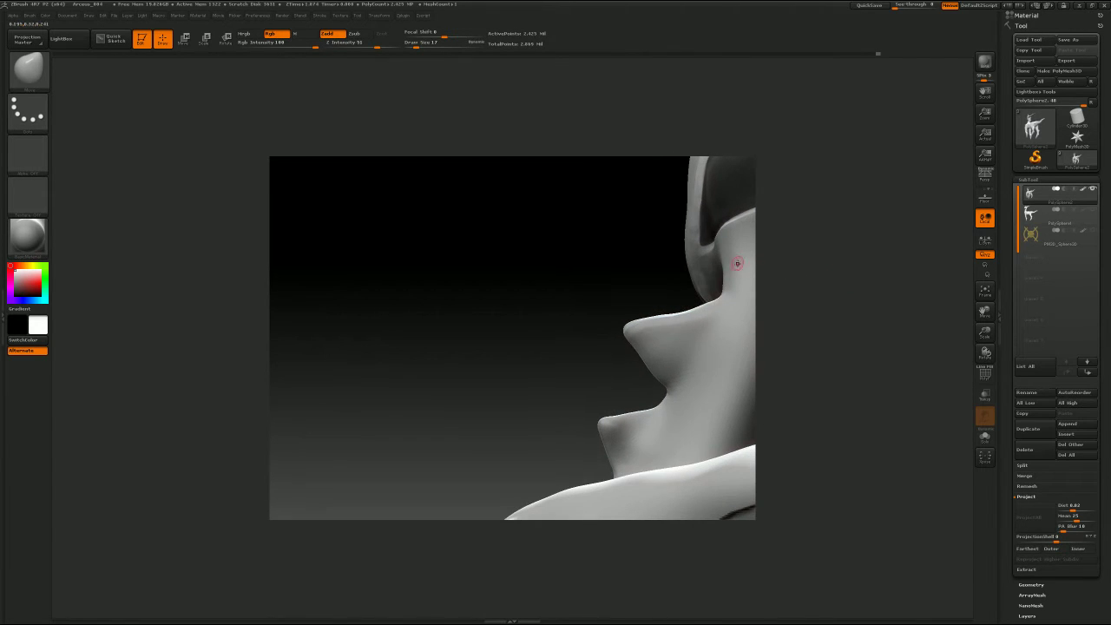
key("s")
mouse_move(641, 354)
left_mouse_down()
mouse_move(654, 356)
mouse_move(638, 353)
mouse_move(641, 373)
left_mouse_up()
key("s")
key("s")
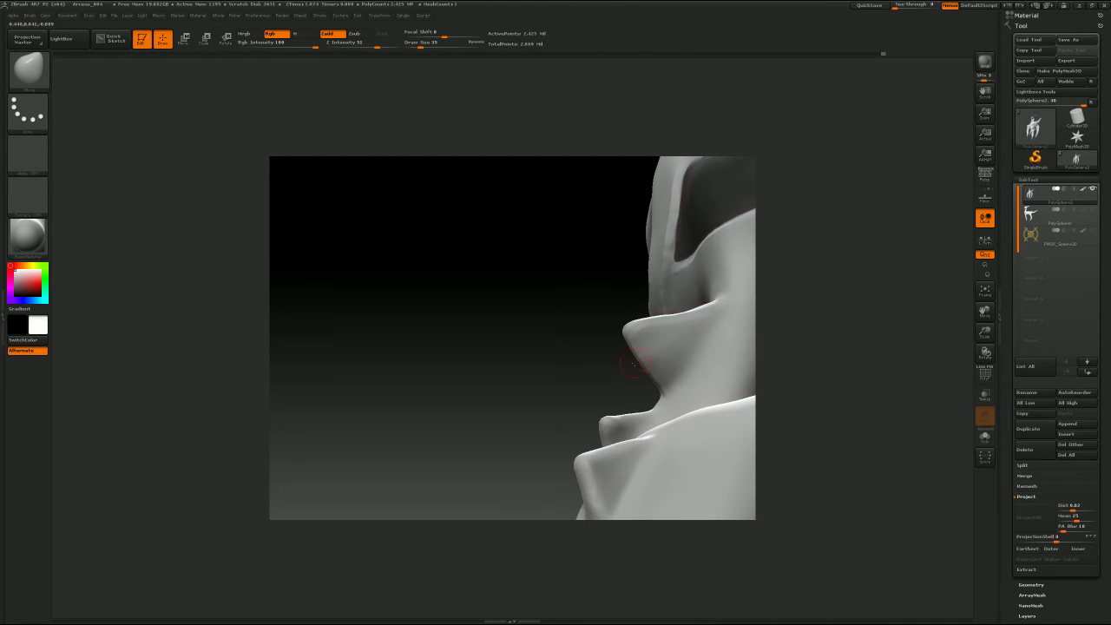
mouse_move(638, 367)
left_mouse_down()
mouse_move(697, 340)
mouse_move(686, 341)
mouse_move(692, 328)
mouse_move(708, 329)
mouse_move(707, 350)
mouse_move(702, 339)
left_mouse_up()
key("s")
key("s")
left_click_drag(634, 336, 629, 336)
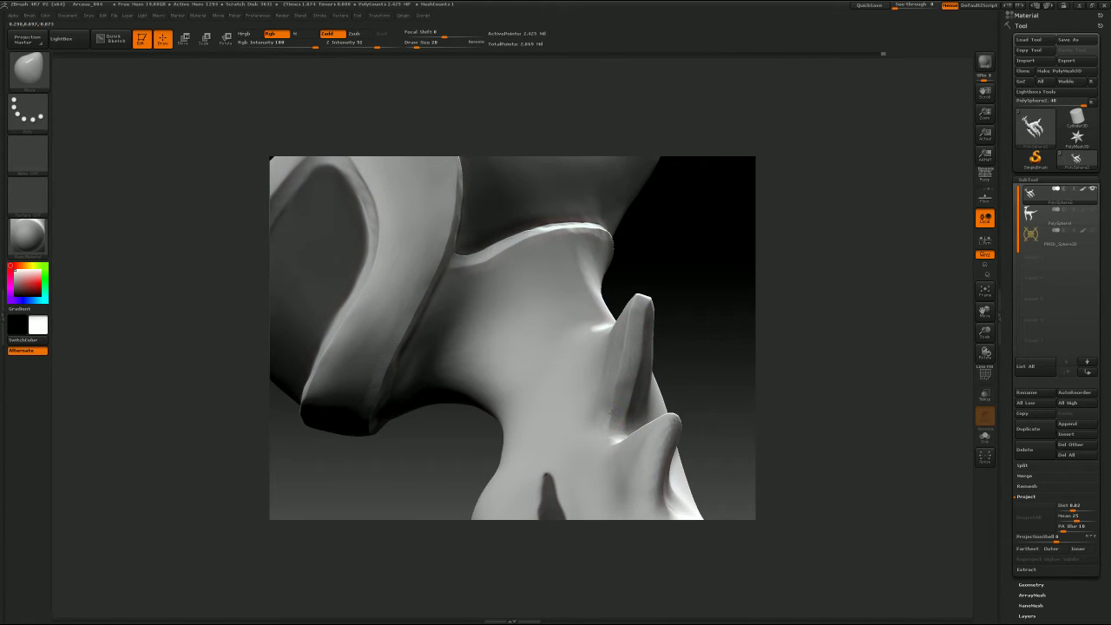
Step: Pinch the upper edge of the lower neck spike and the notch above it with the Pinch brush at draw size 14
left_click_drag(724, 332, 814, 298)
key("b")
key("p")
key("i")
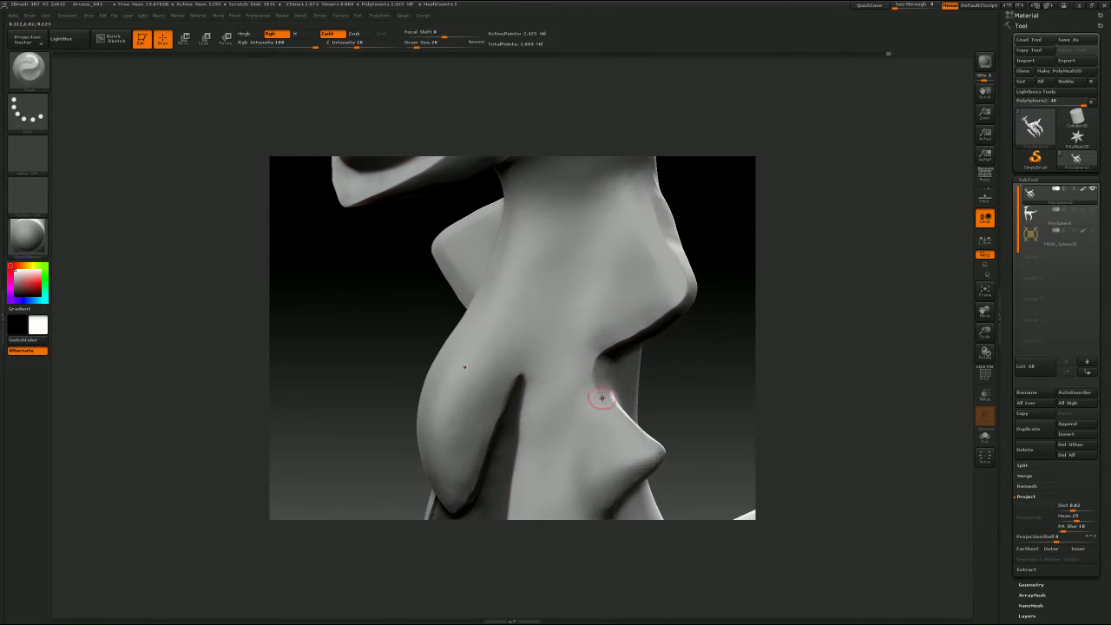
mouse_move(789, 323)
left_mouse_down()
mouse_move(749, 318)
mouse_move(697, 265)
left_mouse_up()
key("s")
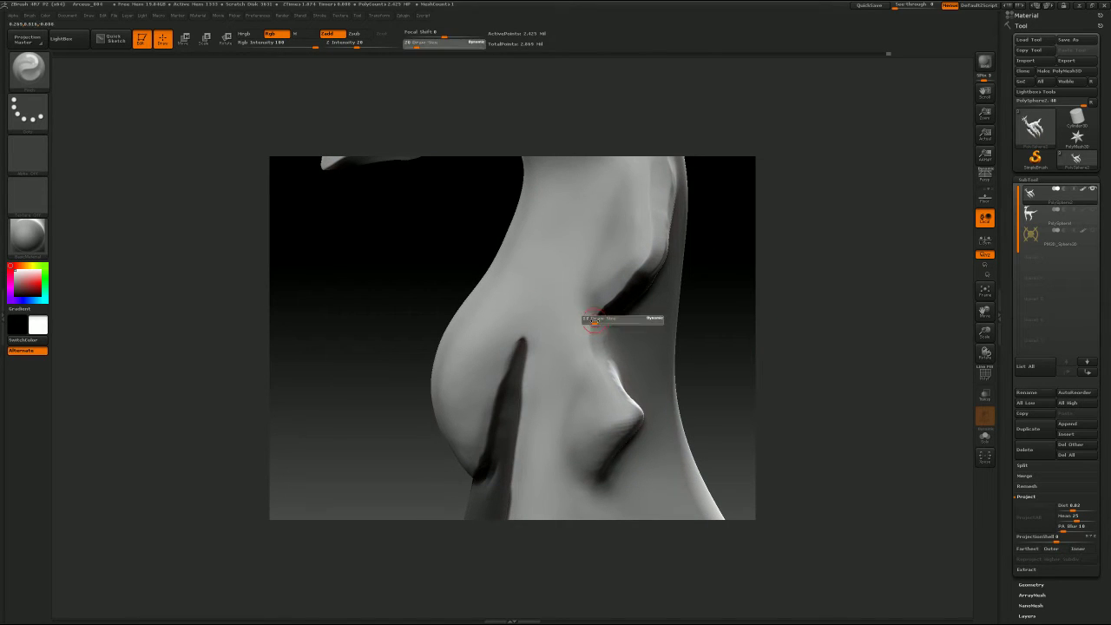
left_click_drag(594, 322, 591, 322)
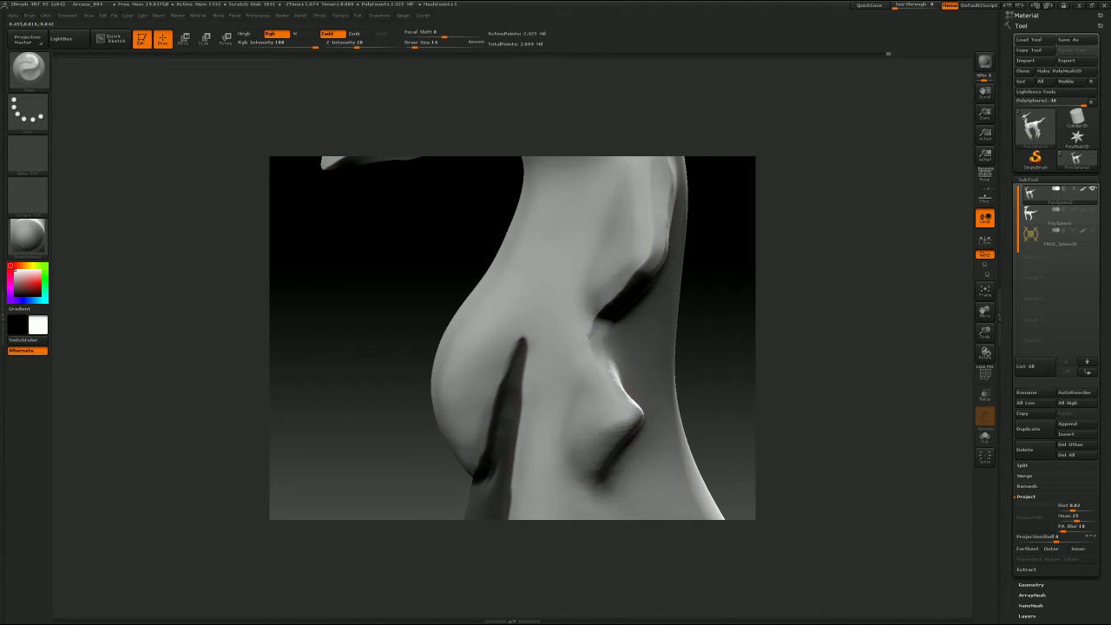
left_click_drag(718, 307, 622, 307)
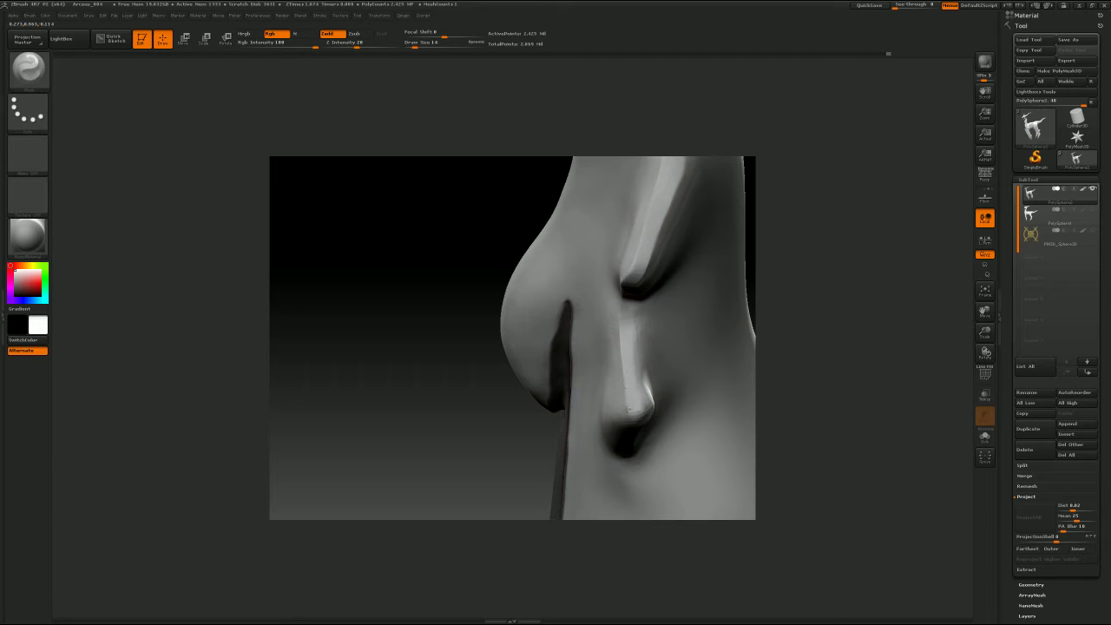
Step: Sharpen the tip and lower edge of the lower neck spike, smoothing the face beside its tip
mouse_move(759, 301)
left_mouse_down()
mouse_move(782, 302)
mouse_move(766, 282)
mouse_move(732, 286)
left_mouse_up()
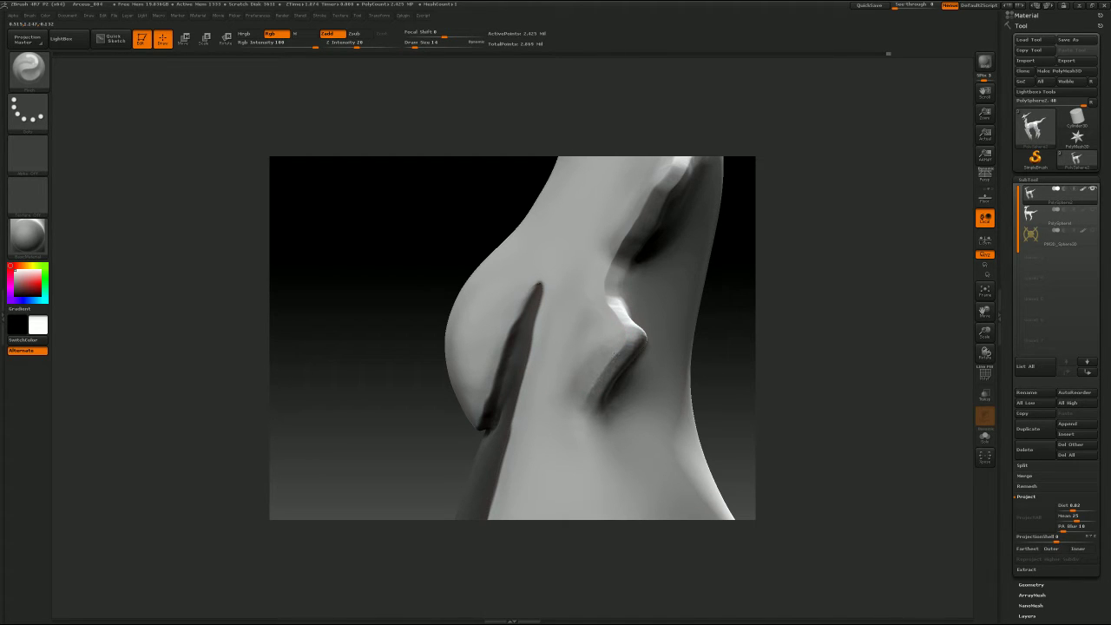
left_click_drag(797, 305, 775, 302)
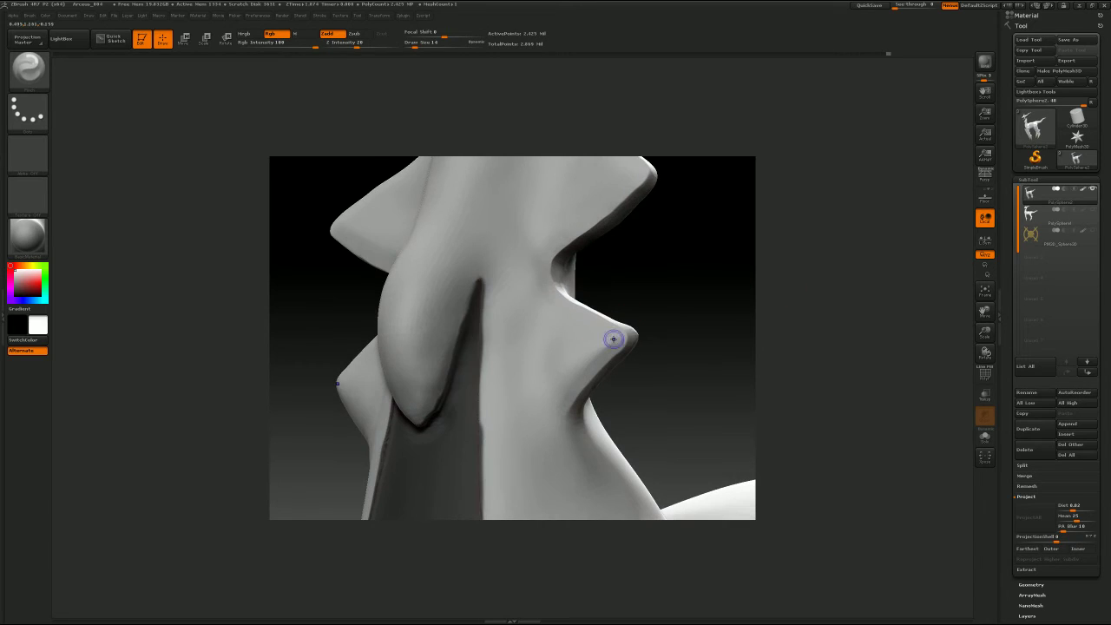
left_click_drag(613, 338, 592, 357, "shift")
Step: Adjust the tip of the lower neck spike with the Move brush at draw size 18
mouse_move(789, 351)
left_mouse_down()
mouse_move(738, 338)
mouse_move(697, 304)
left_mouse_up()
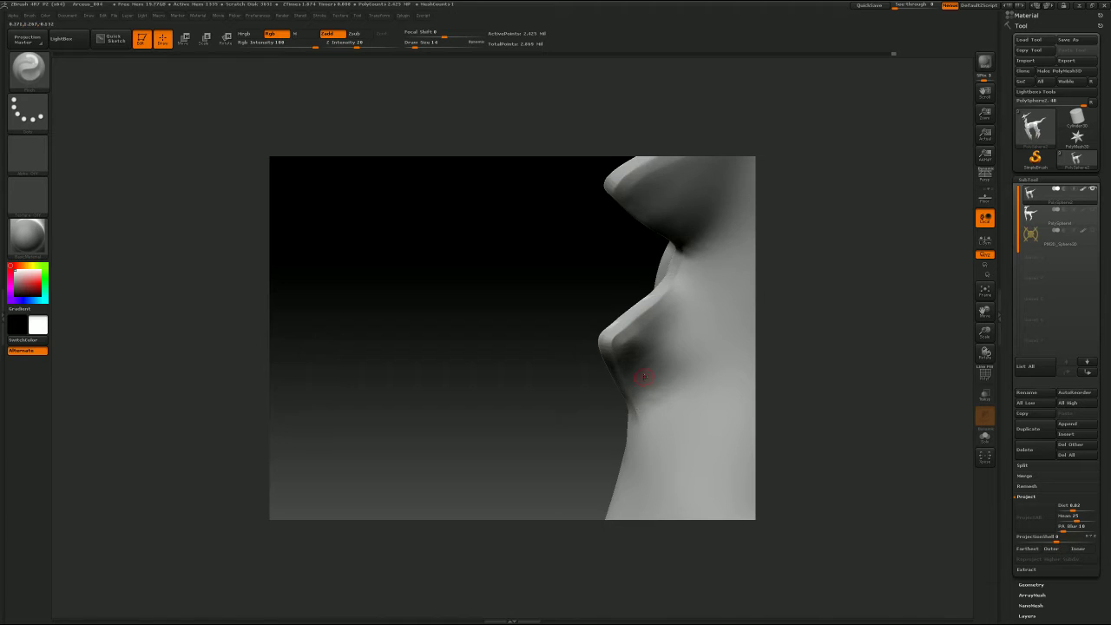
mouse_move(781, 276)
left_mouse_down()
mouse_move(839, 259)
mouse_move(794, 273)
mouse_move(800, 251)
mouse_move(782, 299)
left_mouse_up()
key("b")
key("m")
key("v")
key("s")
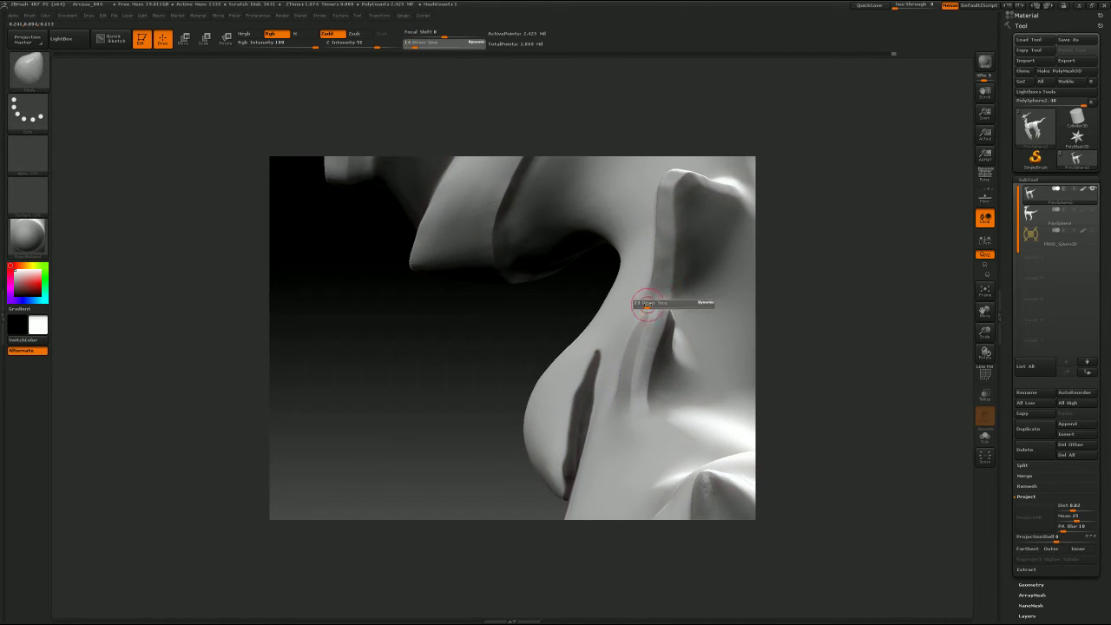
left_click_drag(641, 307, 654, 305)
key("s")
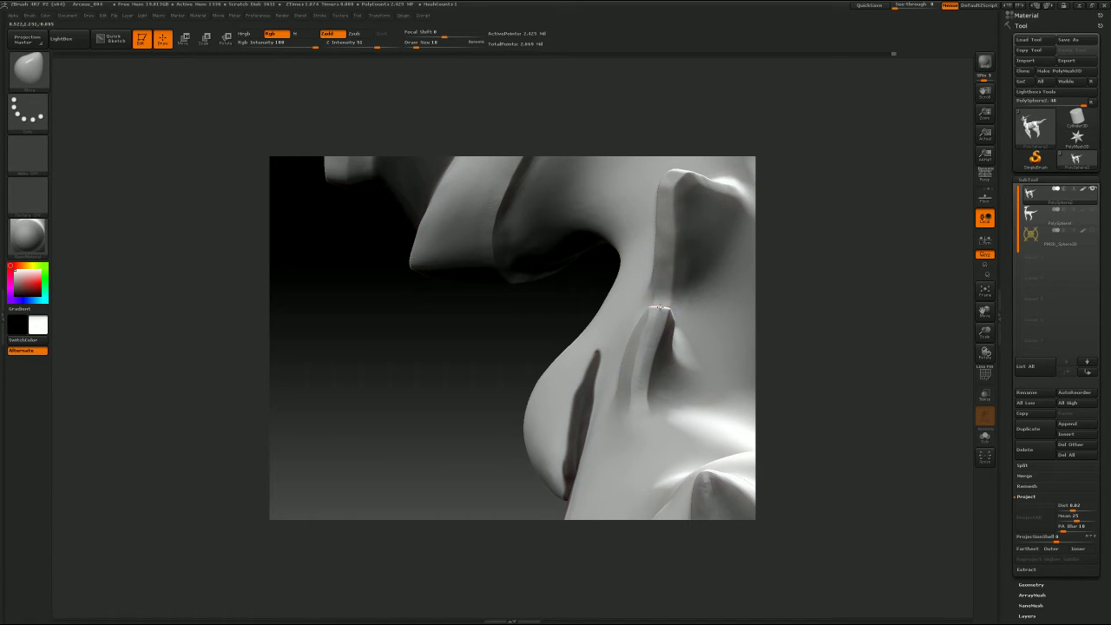
Step: Refine the outline of the lower neck spike with the brush at draw size 17 and smooth its corner
key("bracketleft")
key("]")
key("]")
left_click_drag(792, 267, 765, 337)
key("s")
left_click(691, 323)
left_click_drag(686, 324, 689, 327, "shift")
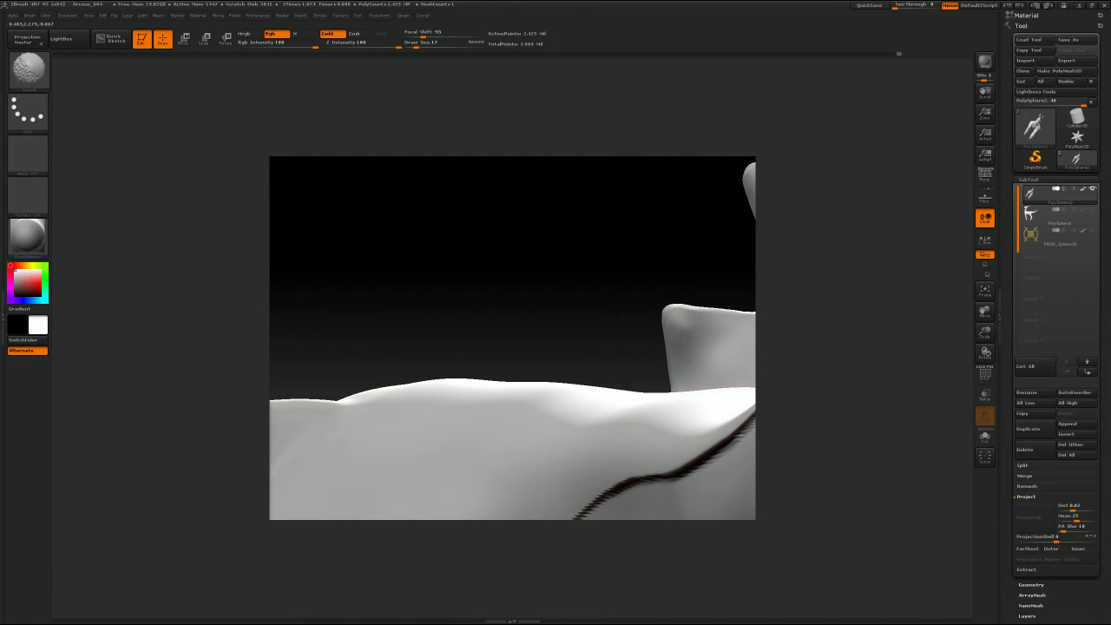
Step: Switch to the ClayBuildup brush to build up the side of the lower neck spike
mouse_move(778, 326)
left_mouse_down()
mouse_move(891, 292)
mouse_move(861, 272)
mouse_move(745, 286)
left_mouse_up()
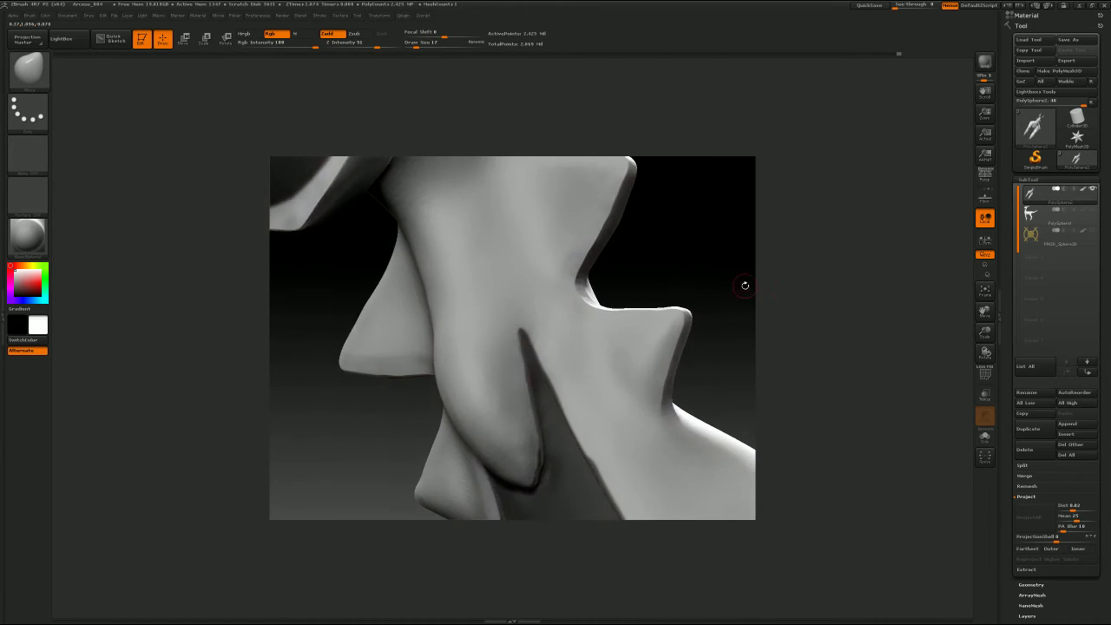
key("b")
key("c")
key("b")
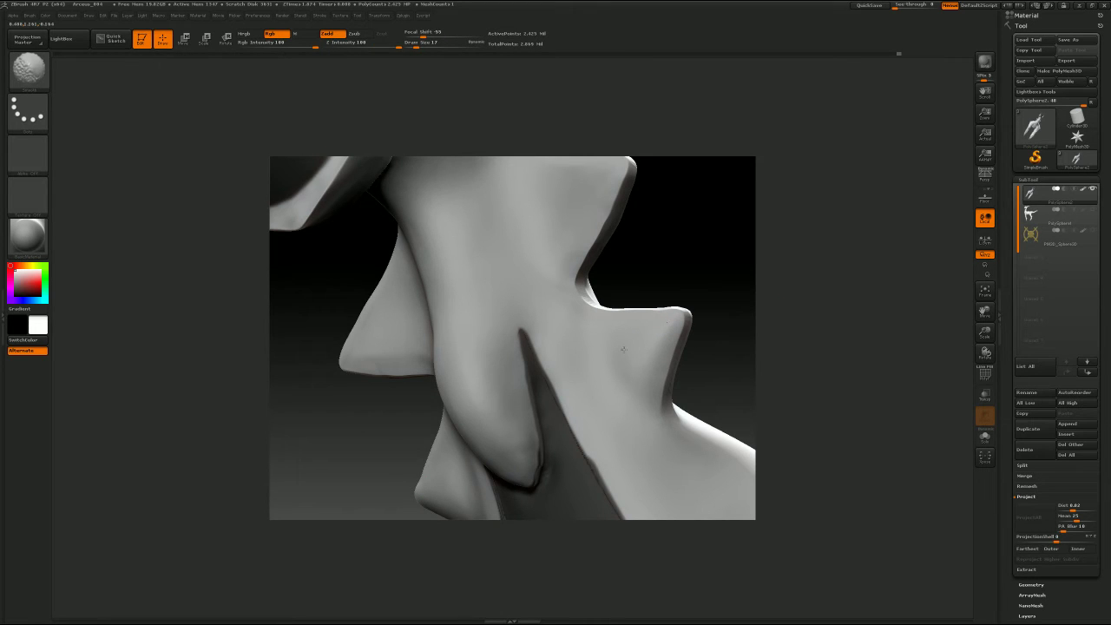
Step: Pinch a first ridge down the rounded flap on the front of the neck with the Pinch brush
key("b")
key("s")
key("t")
mouse_move(745, 305)
left_mouse_down()
mouse_move(791, 320)
mouse_move(777, 271)
mouse_move(808, 309)
left_mouse_up()
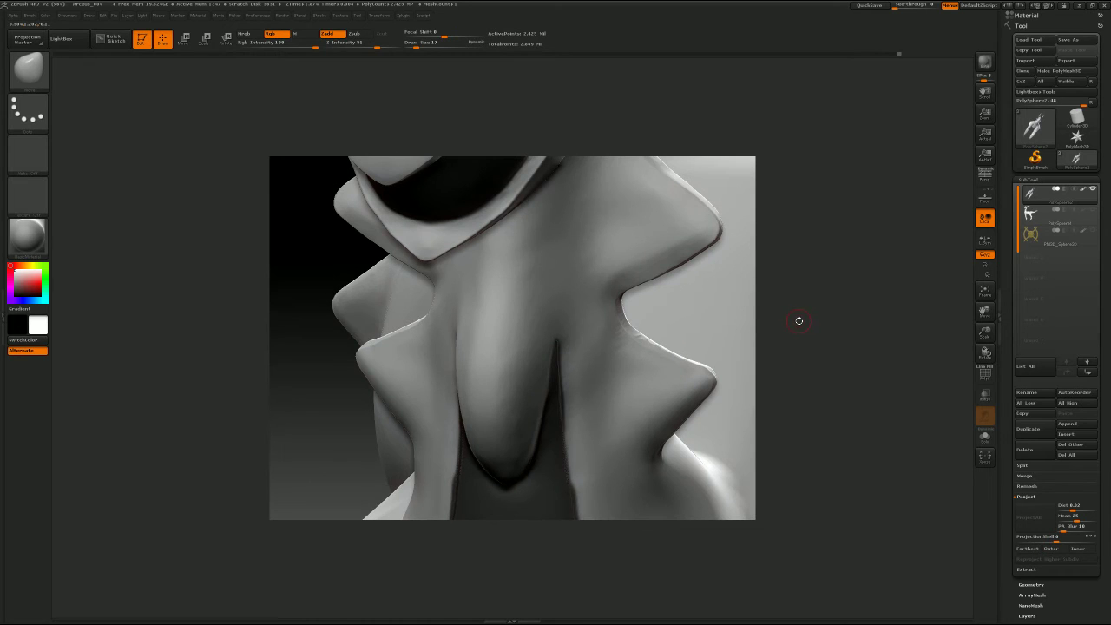
key("b")
key("p")
key("i")
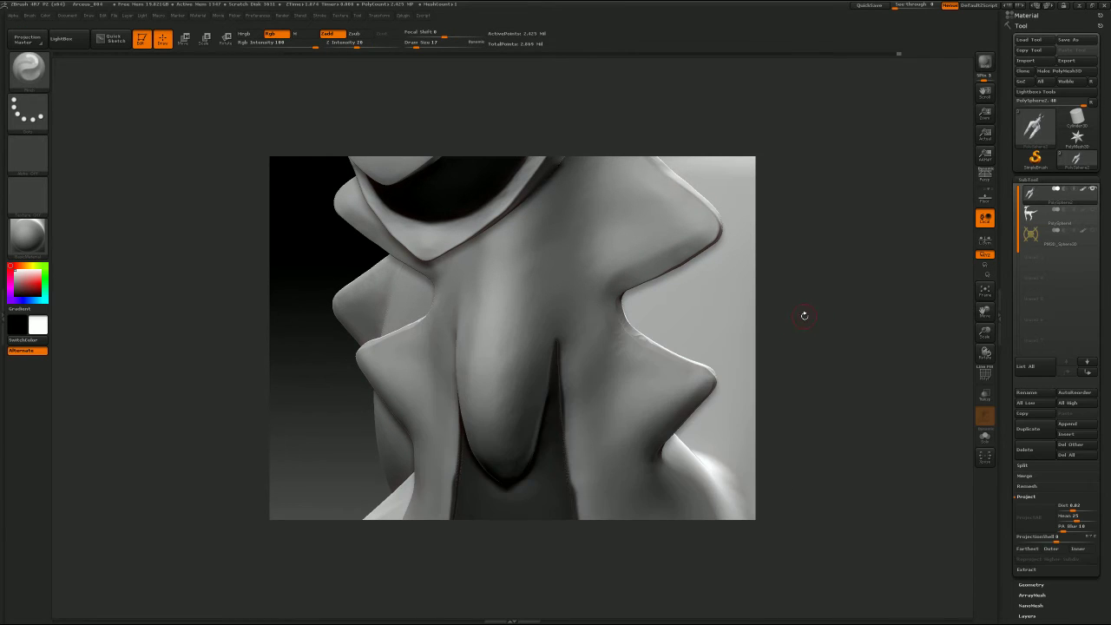
mouse_move(804, 315)
left_mouse_down()
mouse_move(815, 274)
mouse_move(781, 288)
left_mouse_up()
key("s")
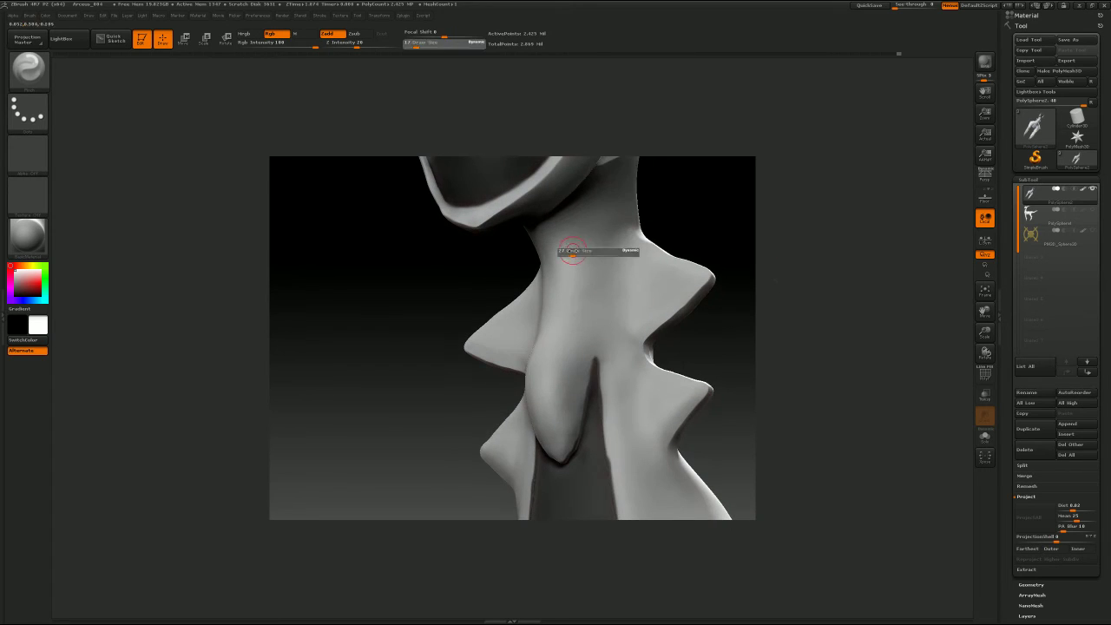
left_click(572, 254)
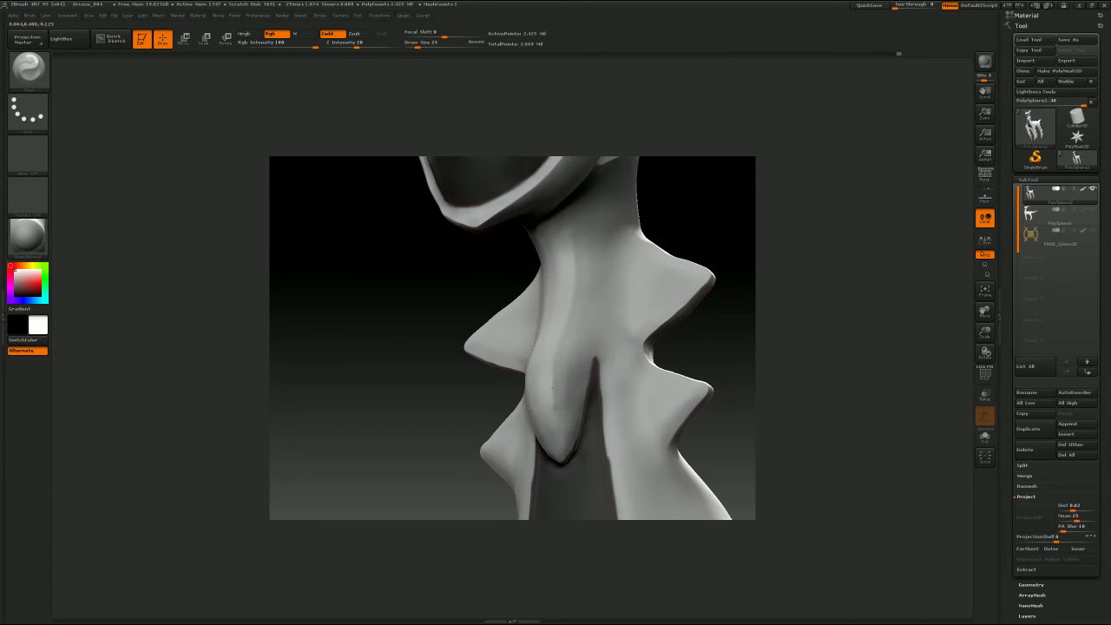
Step: Define sharp edges along the front plane of the neck flap with the Pinch brush at draw size 20
key("s")
left_click_drag(566, 417, 556, 419)
left_click_drag(779, 356, 393, 452)
mouse_move(798, 289)
left_mouse_down()
mouse_move(766, 289)
mouse_move(871, 289)
mouse_move(782, 293)
mouse_move(805, 296)
mouse_move(795, 365)
mouse_move(768, 317)
mouse_move(939, 281)
left_mouse_up()
mouse_move(841, 284)
left_mouse_down()
mouse_move(801, 297)
mouse_move(824, 301)
mouse_move(804, 293)
mouse_move(808, 271)
mouse_move(765, 288)
mouse_move(725, 271)
mouse_move(797, 297)
left_mouse_up()
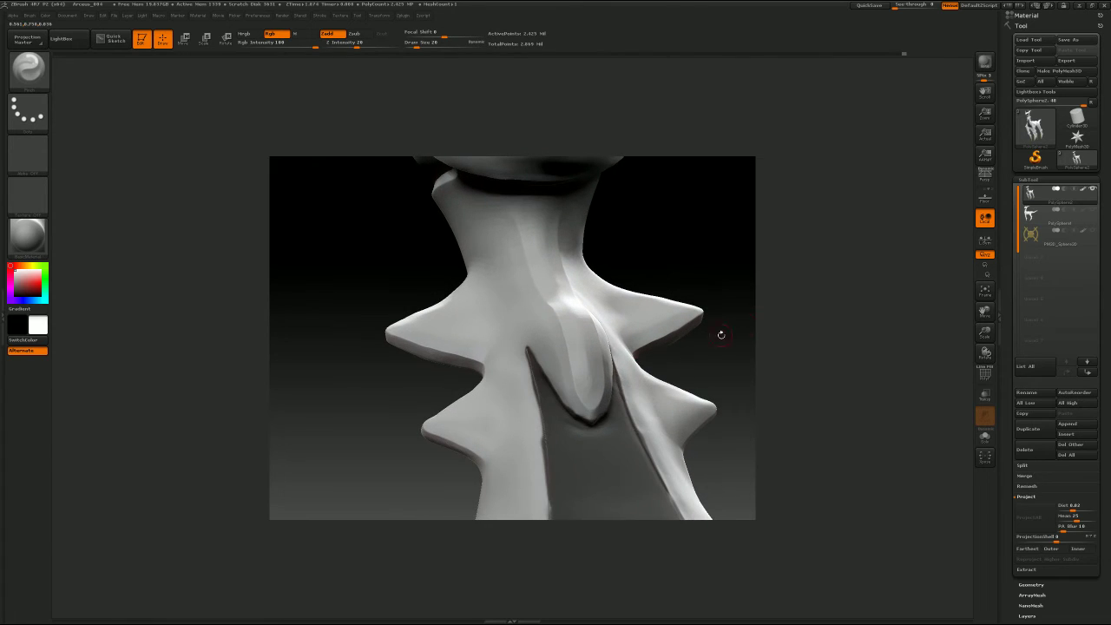
Step: Sharpen the lower tip of the neck flap with the Pinch brush at draw size 11 and smooth the area above
key("s")
left_click(591, 413)
left_click_drag(591, 406, 592, 418)
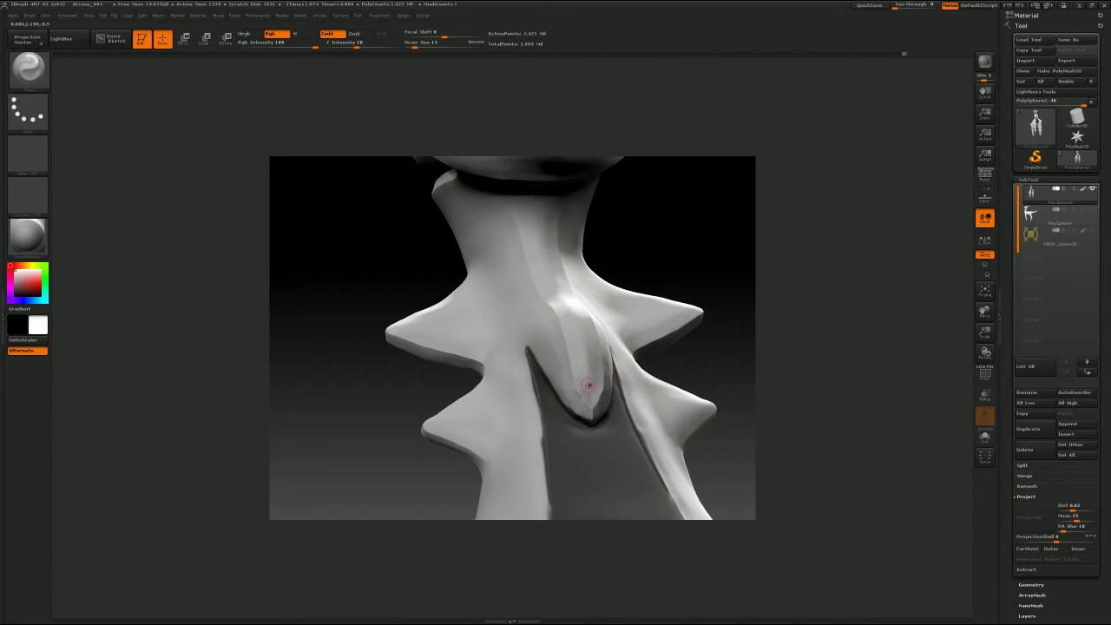
key("shift")
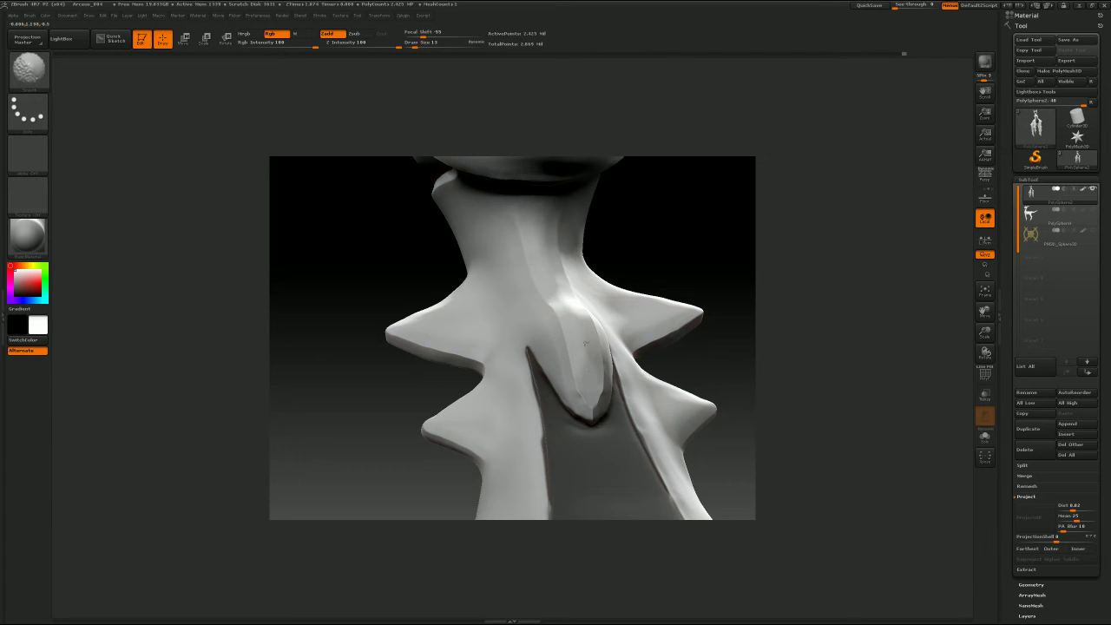
Step: Reshape the lower tip and side outline of the neck flap with the Move brush at a small draw size
key("b")
key("m")
key("v")
mouse_move(807, 341)
left_mouse_down()
mouse_move(774, 373)
mouse_move(797, 376)
mouse_move(778, 381)
mouse_move(784, 319)
left_mouse_up()
key("s")
mouse_move(611, 338)
left_mouse_down()
mouse_move(599, 354)
mouse_move(614, 331)
mouse_move(611, 348)
left_mouse_up()
key("s")
key("s")
key("s")
key("s")
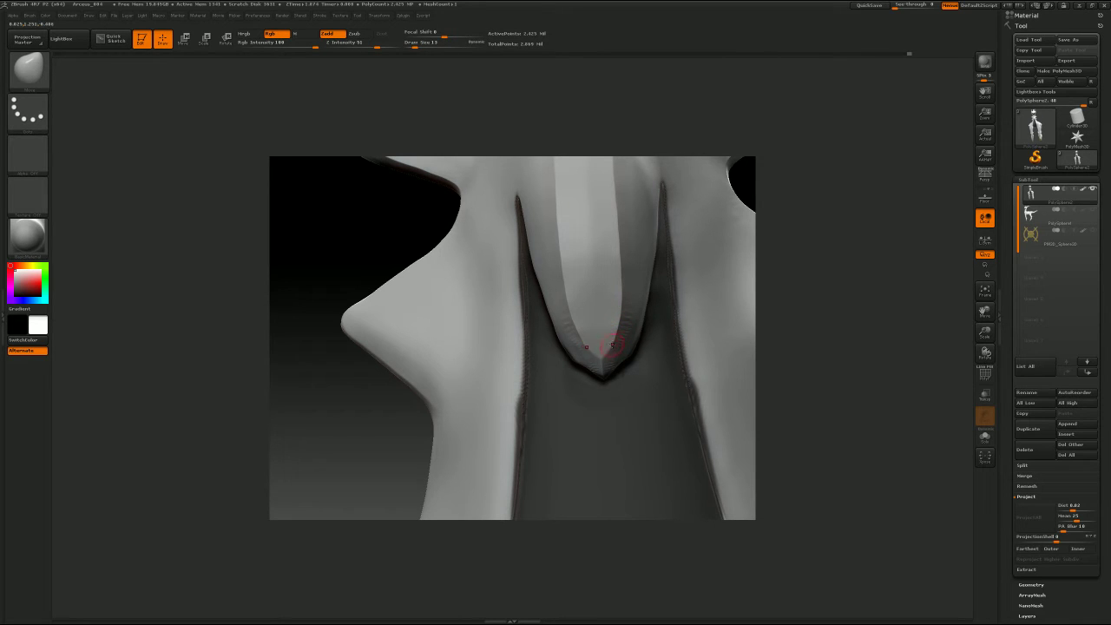
mouse_move(842, 287)
left_mouse_down()
mouse_move(819, 269)
mouse_move(790, 272)
left_mouse_up()
key("shift")
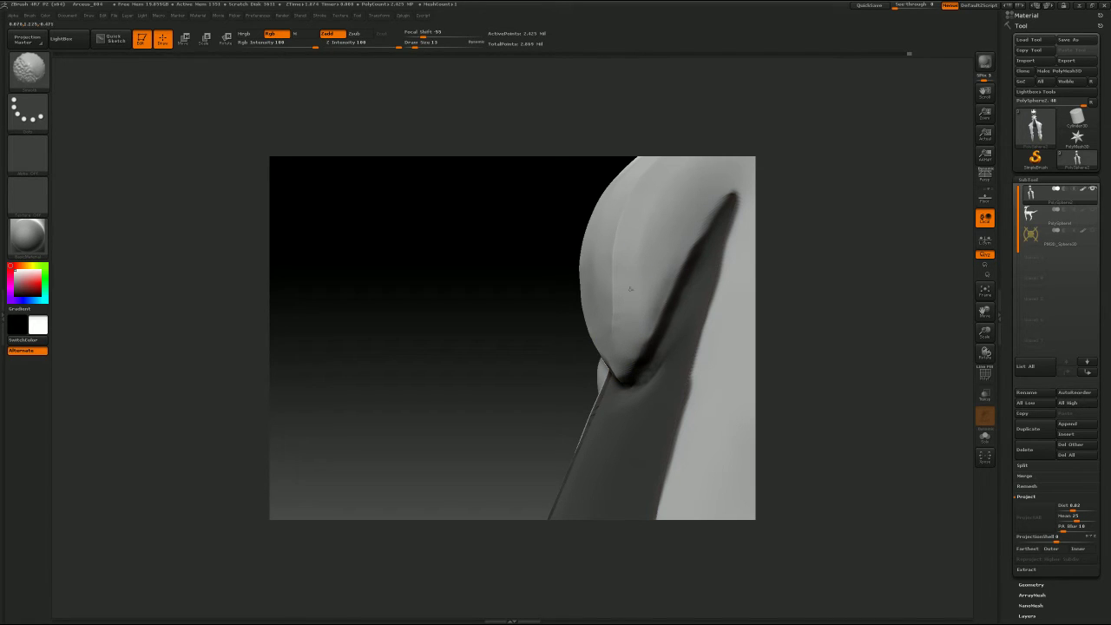
mouse_move(798, 229)
left_mouse_down()
mouse_move(779, 303)
mouse_move(752, 289)
left_mouse_up()
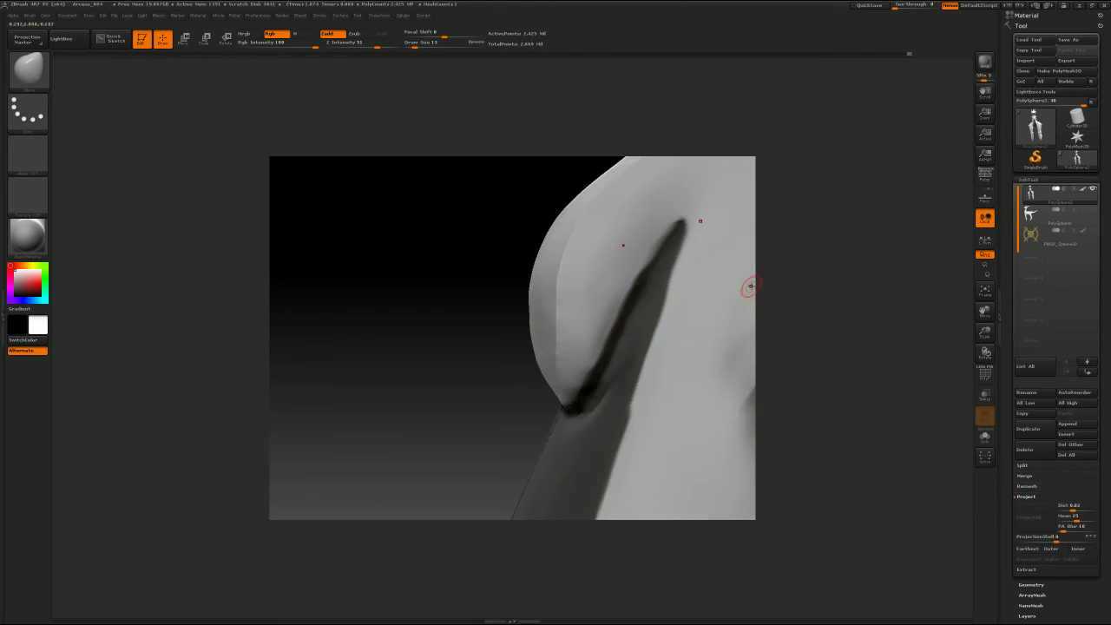
Step: Tighten the flap's side edge from the top of the slit down to its tip with the Pinch brush
key("b")
key("p")
key("i")
key("s")
left_click(661, 233)
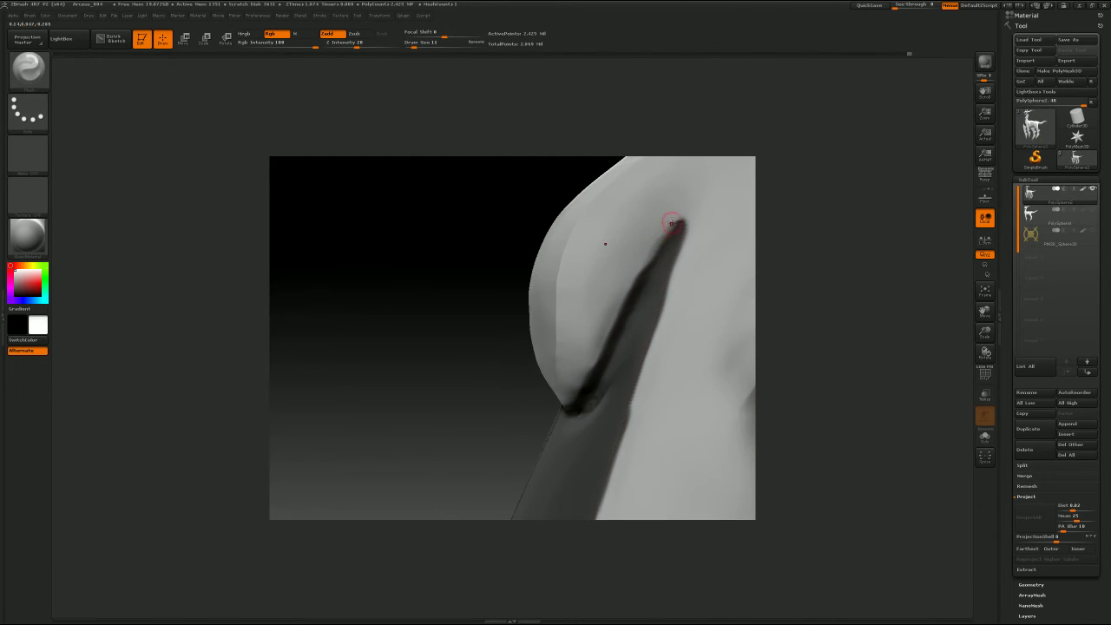
left_click_drag(673, 229, 608, 343)
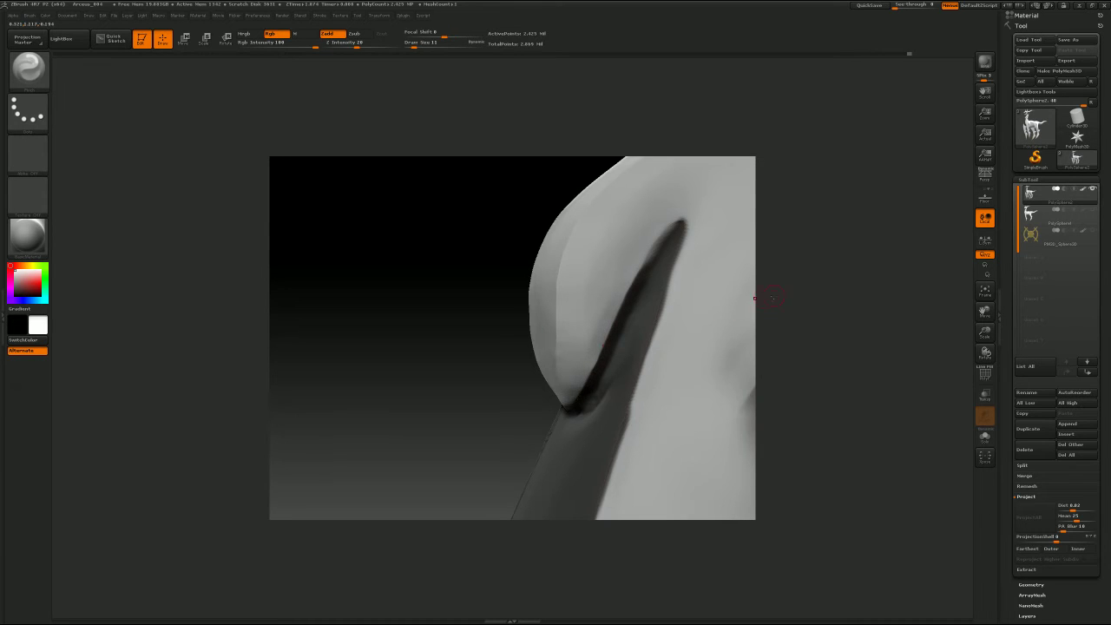
left_click_drag(767, 298, 838, 303)
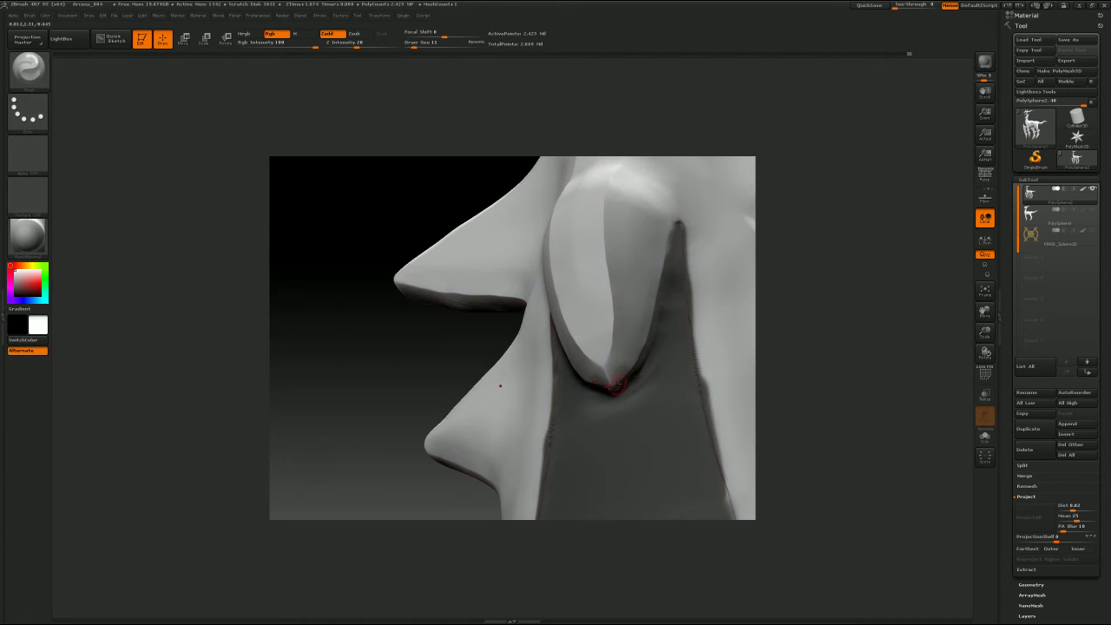
left_click_drag(616, 384, 642, 346)
left_click_drag(754, 303, 685, 367)
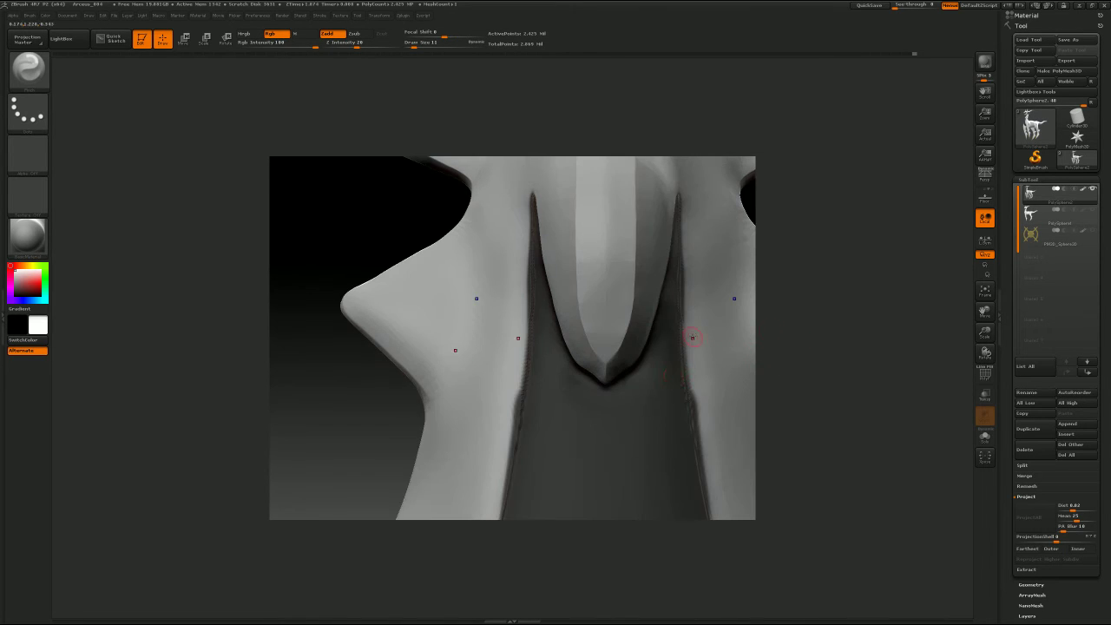
Step: Nudge the rim around the flap's lower tip with the Move brush at draw size 11
key("b")
key("m")
key("v")
key("s")
left_click_drag(587, 373, 587, 374)
key("s")
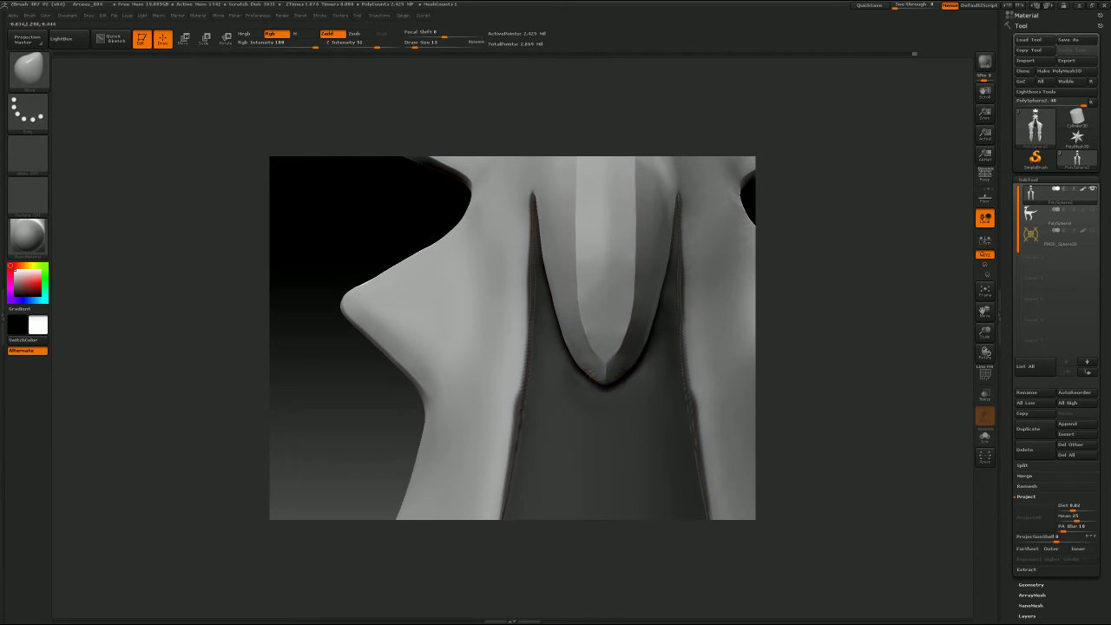
Step: Adjust the upper neck spikes with the Move brush and smooth their surface and tips at draw size 22
mouse_move(887, 283)
left_mouse_down("alt")
mouse_move(688, 312)
mouse_move(717, 305)
mouse_move(744, 334)
mouse_move(748, 270)
mouse_move(718, 338)
mouse_move(719, 369)
mouse_move(697, 345)
left_mouse_up("alt")
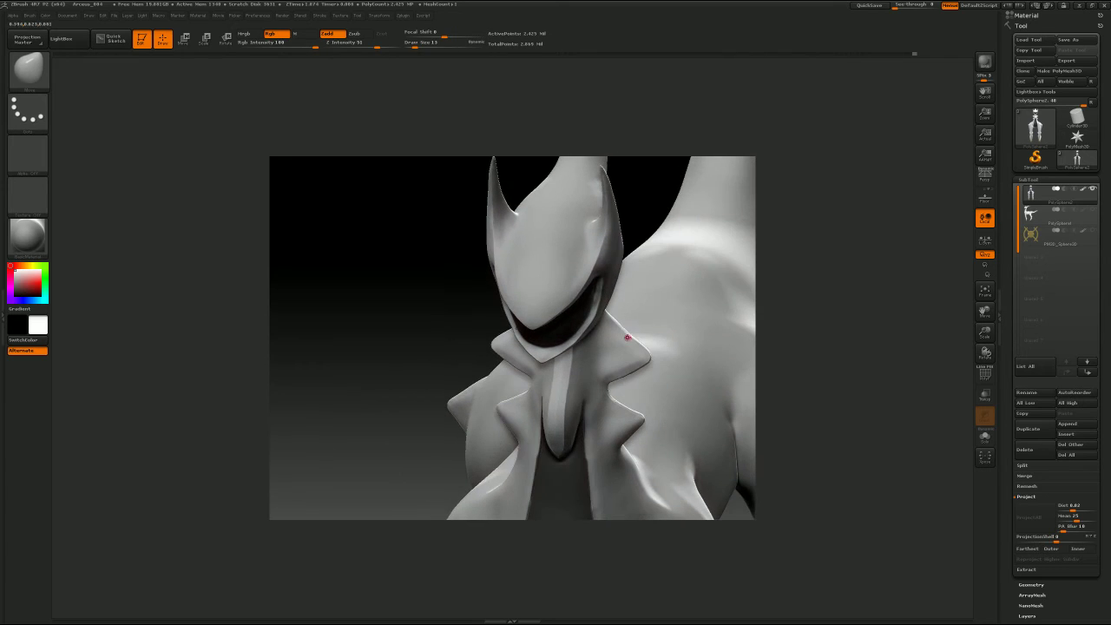
key("s")
left_click_drag(625, 339, 637, 337)
key("s")
key("s")
mouse_move(784, 323)
left_mouse_down()
mouse_move(839, 286)
mouse_move(930, 281)
mouse_move(921, 287)
left_mouse_up()
key("s")
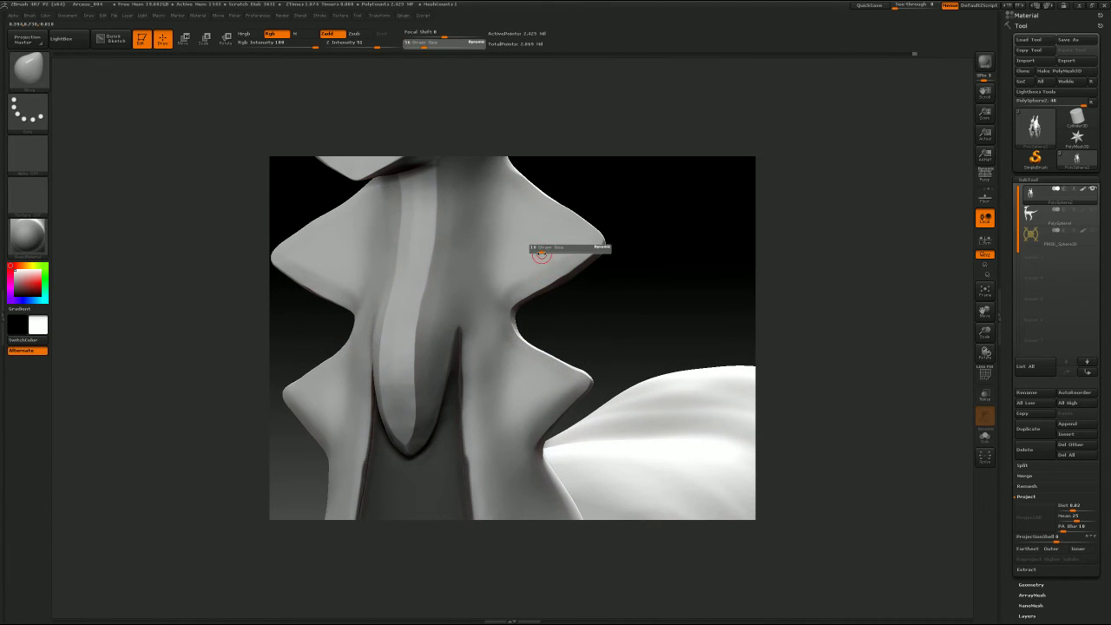
left_click(544, 253)
left_click_drag(501, 293, 493, 300, "shift")
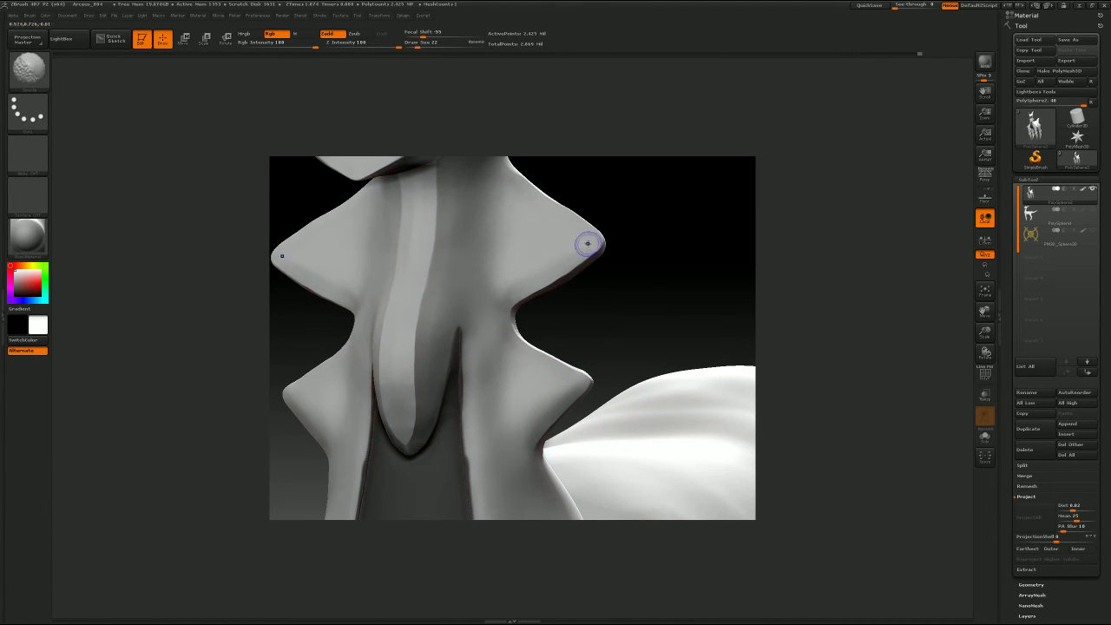
left_click_drag(588, 244, 560, 253, "shift")
Step: Try to carve a crease up the side of the neck from the top of the slit, undoing the strokes
mouse_move(689, 246)
left_mouse_down()
mouse_move(635, 250)
mouse_move(656, 266)
mouse_move(652, 280)
mouse_move(512, 250)
left_mouse_up()
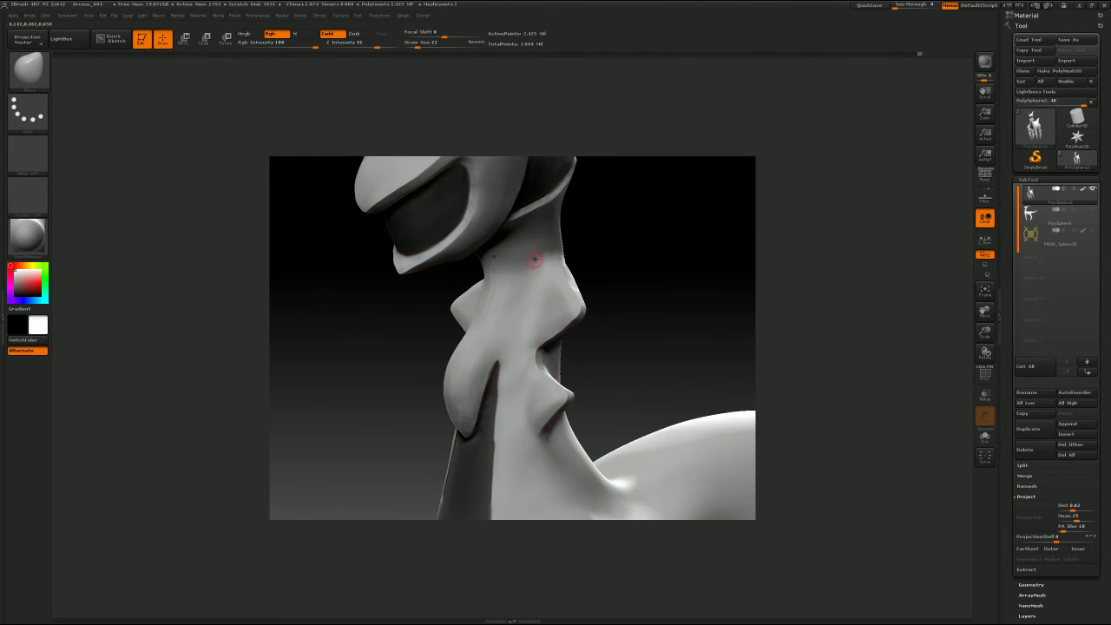
key("shift")
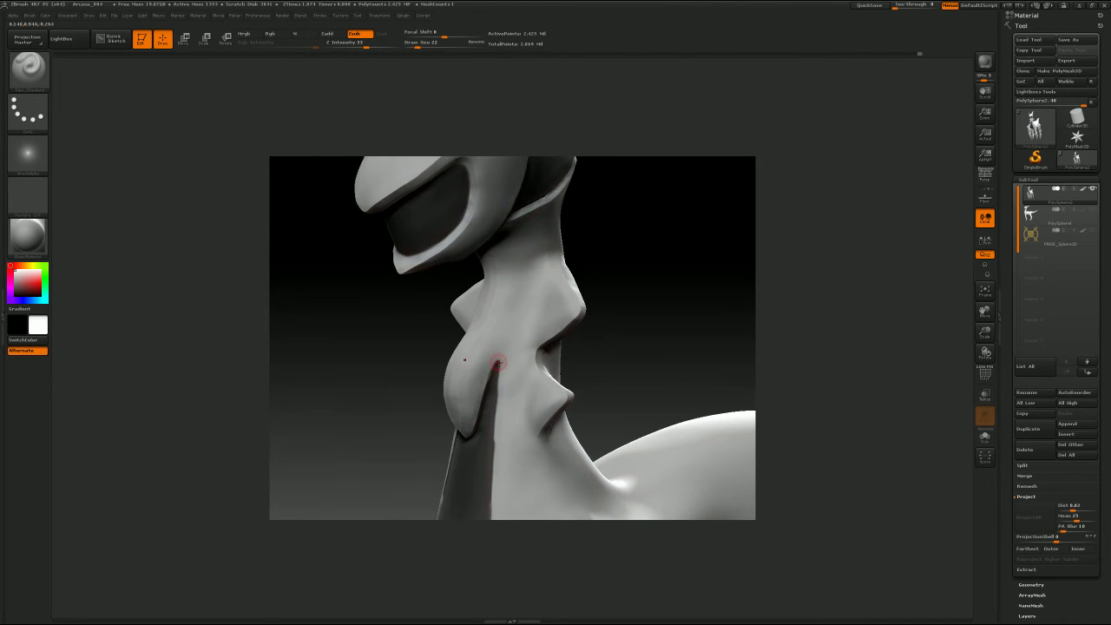
left_click_drag(509, 341, 519, 304)
key("ctrl+z")
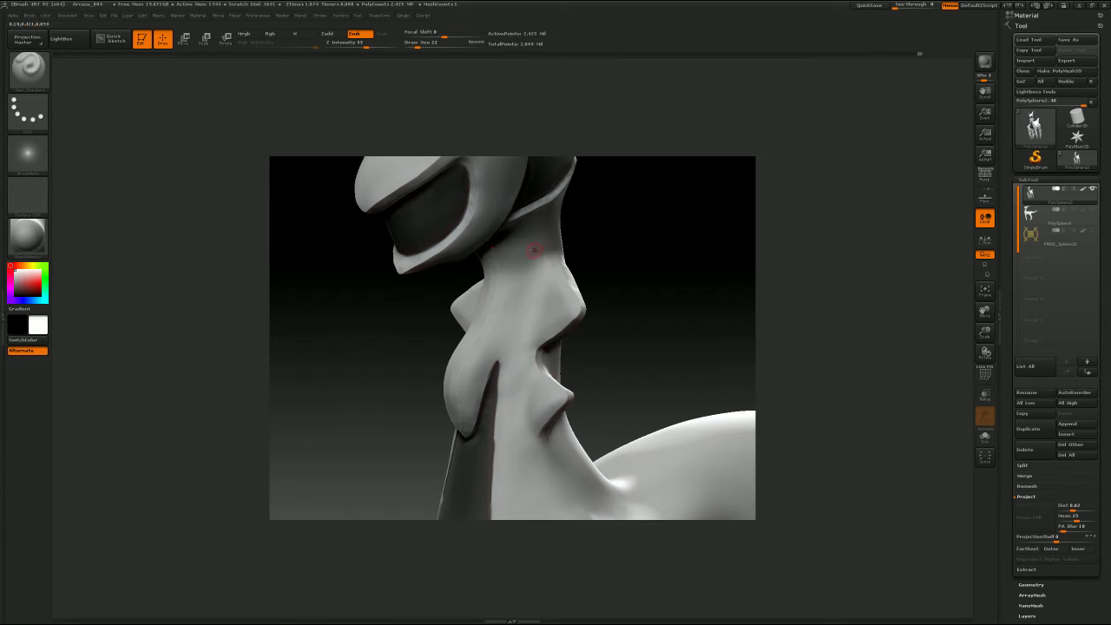
left_click_drag(639, 223, 585, 219)
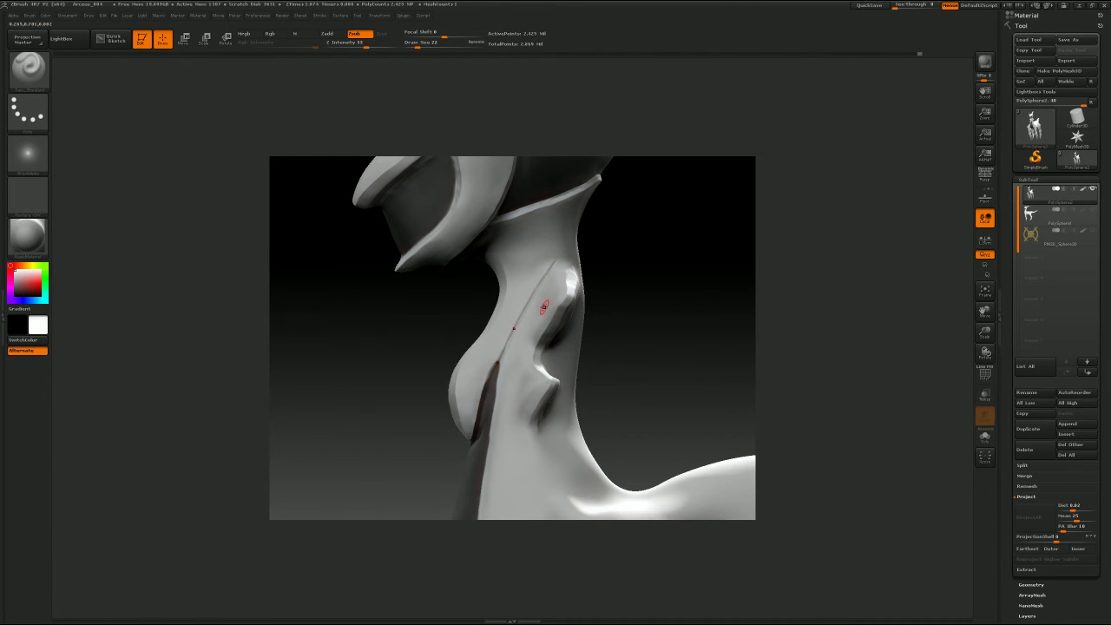
key("ctrl+z")
left_click_drag(543, 278, 540, 289)
key("ctrl+z")
key("ctrl+z")
Step: Pinch and smooth the side of the neck between the slit and the upper spike at draw size 22
key("b")
key("s")
key("t")
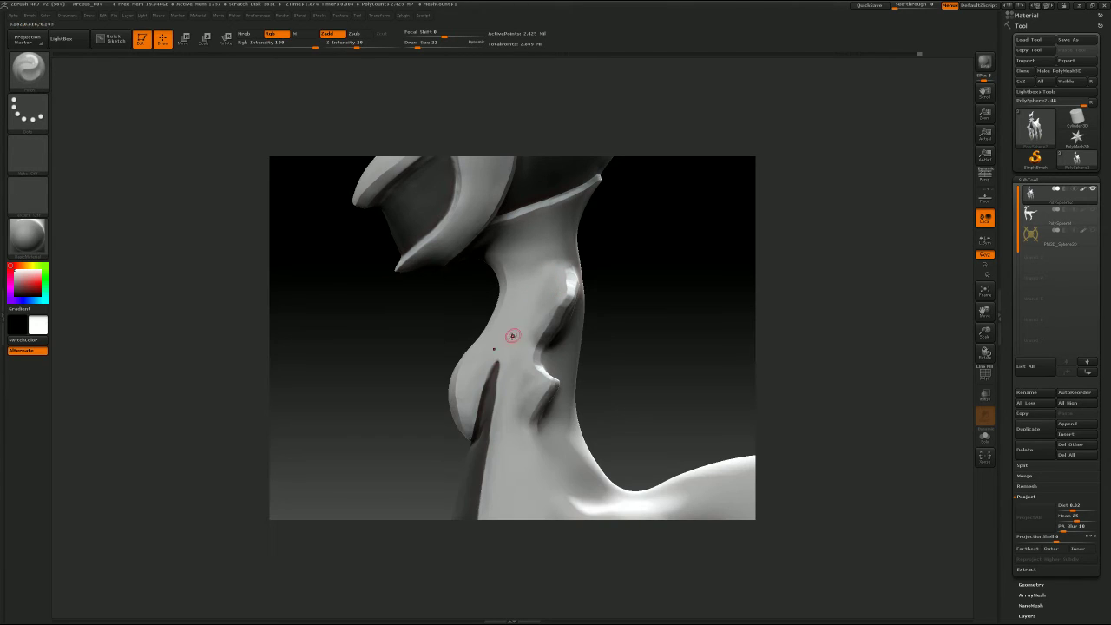
mouse_move(646, 236)
left_mouse_down()
mouse_move(662, 256)
mouse_move(658, 268)
left_mouse_up()
key("shift")
key("ctrl+z")
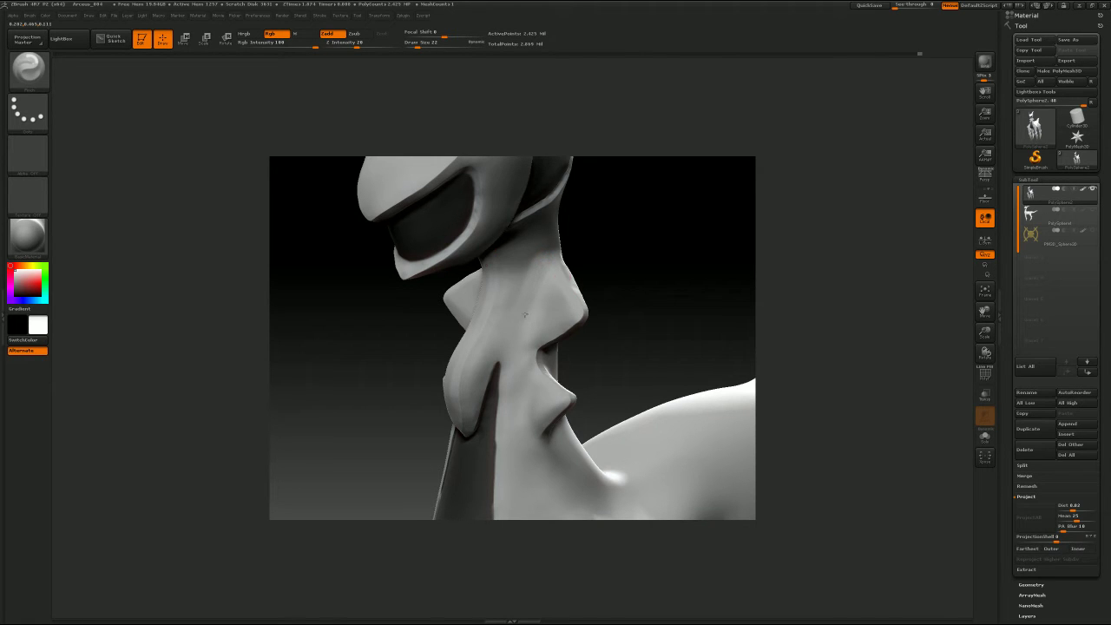
key("shift")
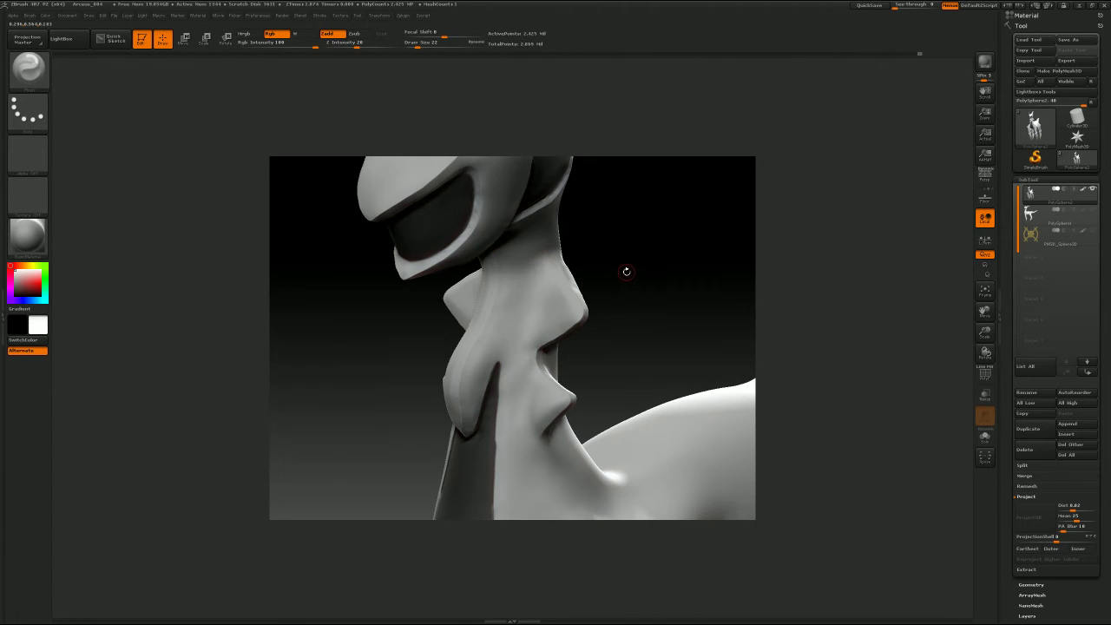
mouse_move(610, 260)
left_mouse_down()
mouse_move(611, 251)
mouse_move(603, 261)
left_mouse_up()
Step: Flatten the planes of the neck and lower neck spikes with the TrimDynamic brush, then smooth the lower spike
key("b")
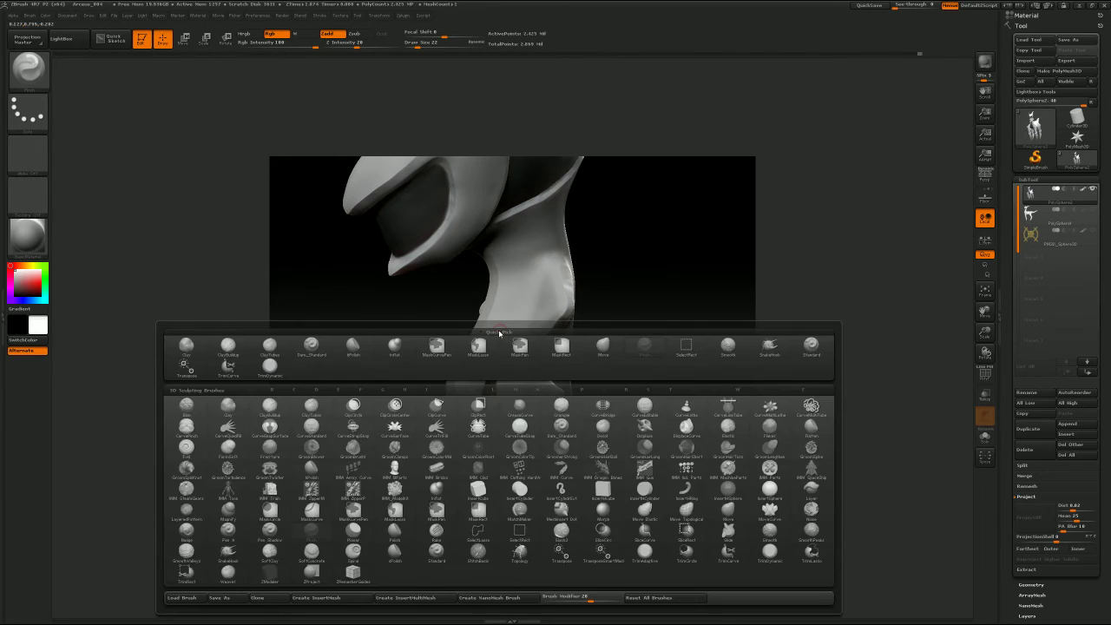
key("t")
key("d")
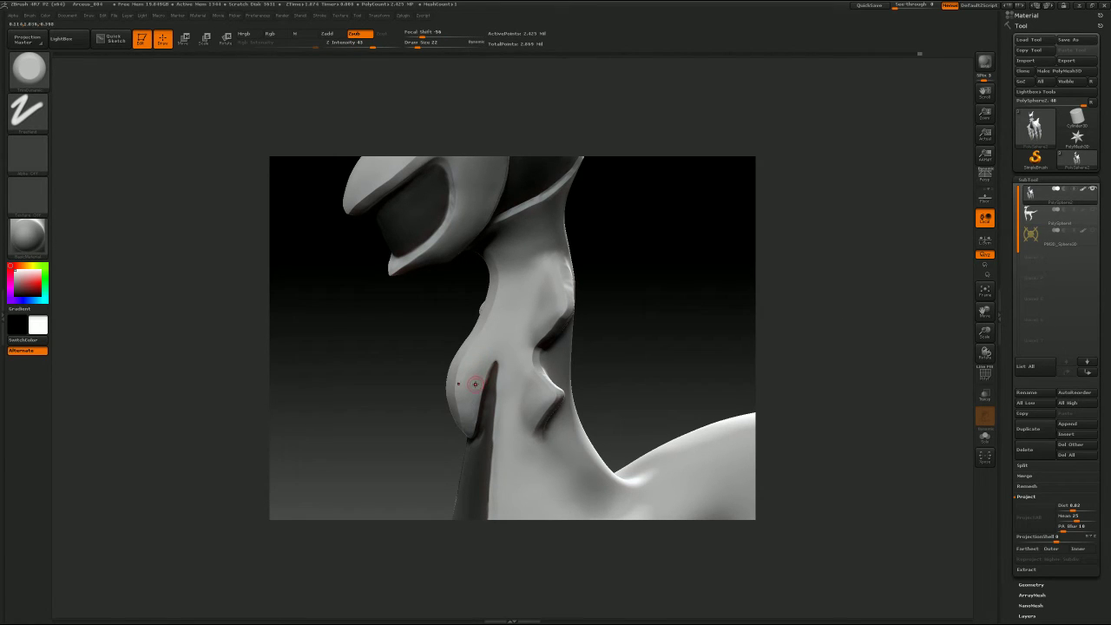
mouse_move(607, 310)
left_mouse_down()
mouse_move(643, 290)
mouse_move(568, 339)
left_mouse_up()
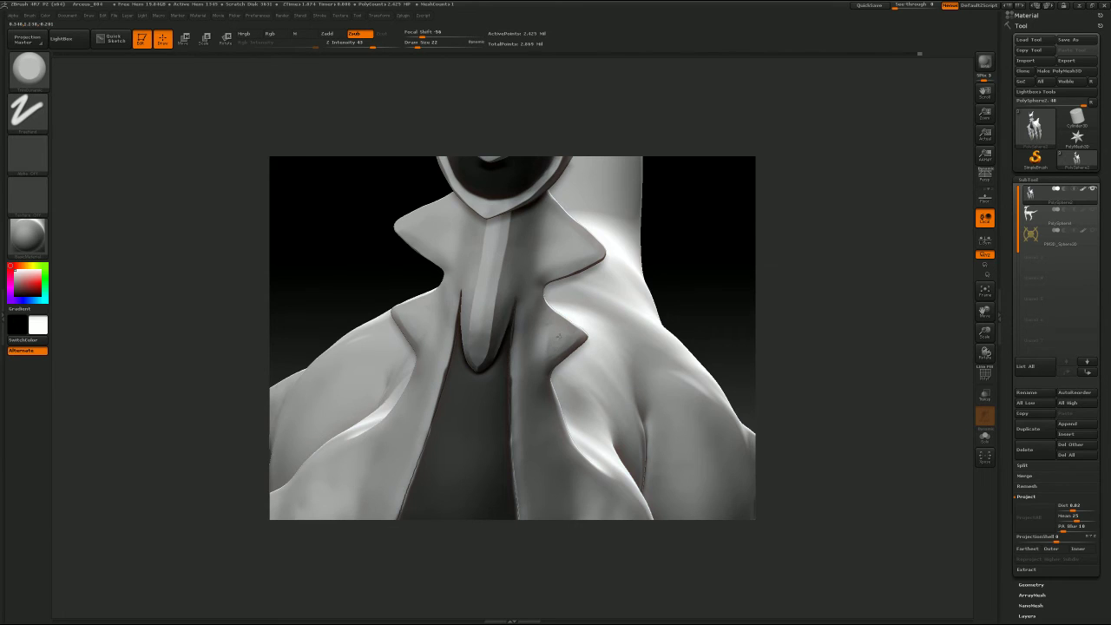
left_click_drag(833, 282, 743, 288)
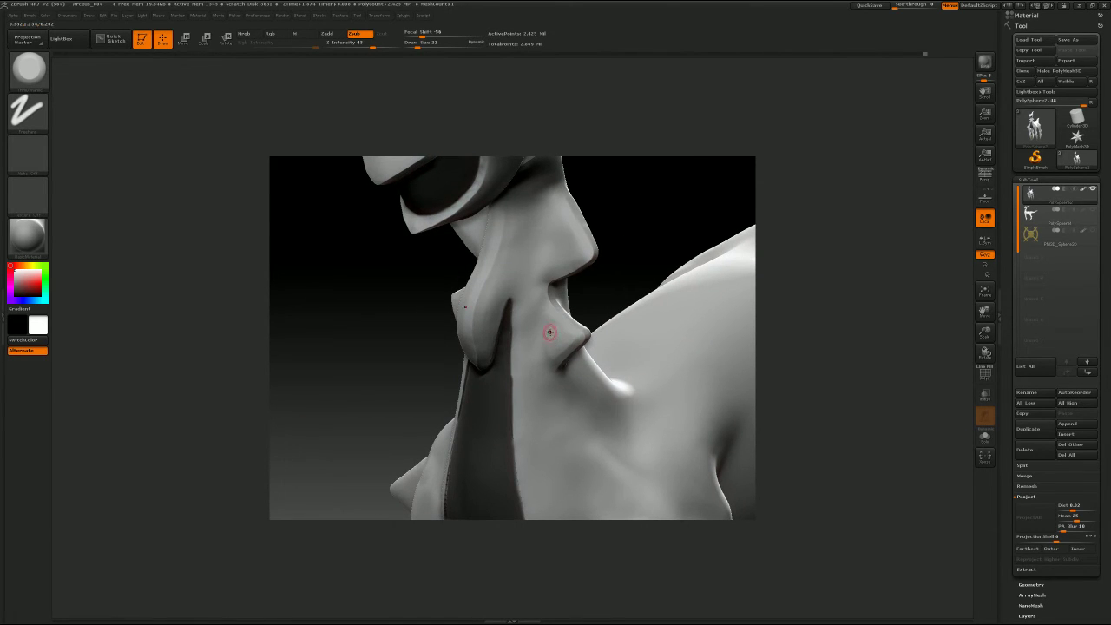
left_click_drag(773, 290, 868, 285)
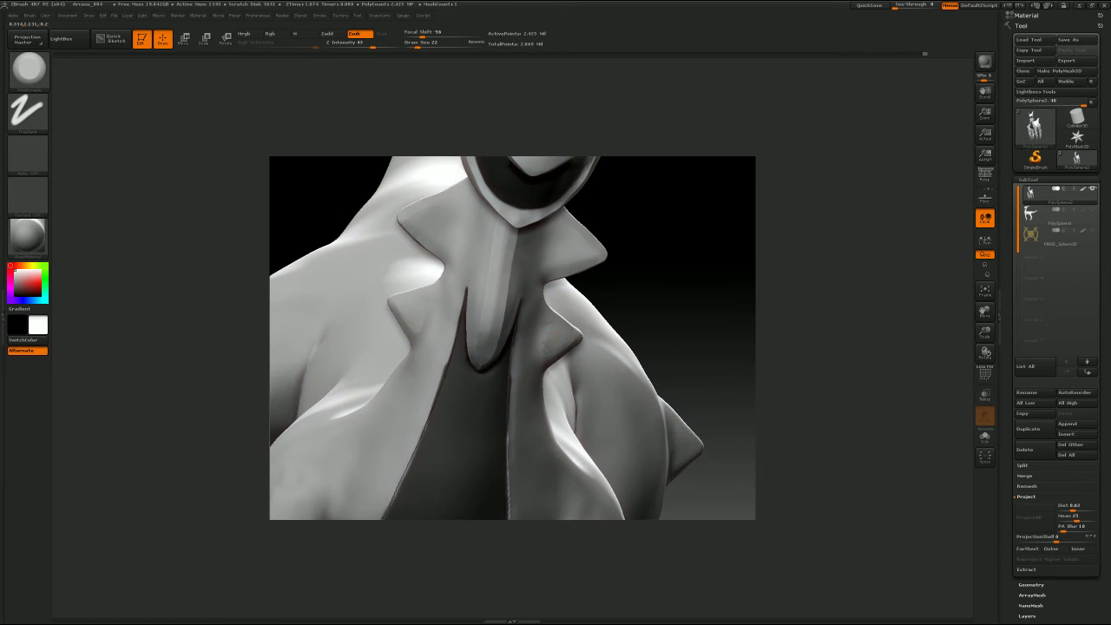
mouse_move(554, 328)
left_mouse_down("shift")
mouse_move(551, 341)
mouse_move(570, 338)
left_mouse_up("shift")
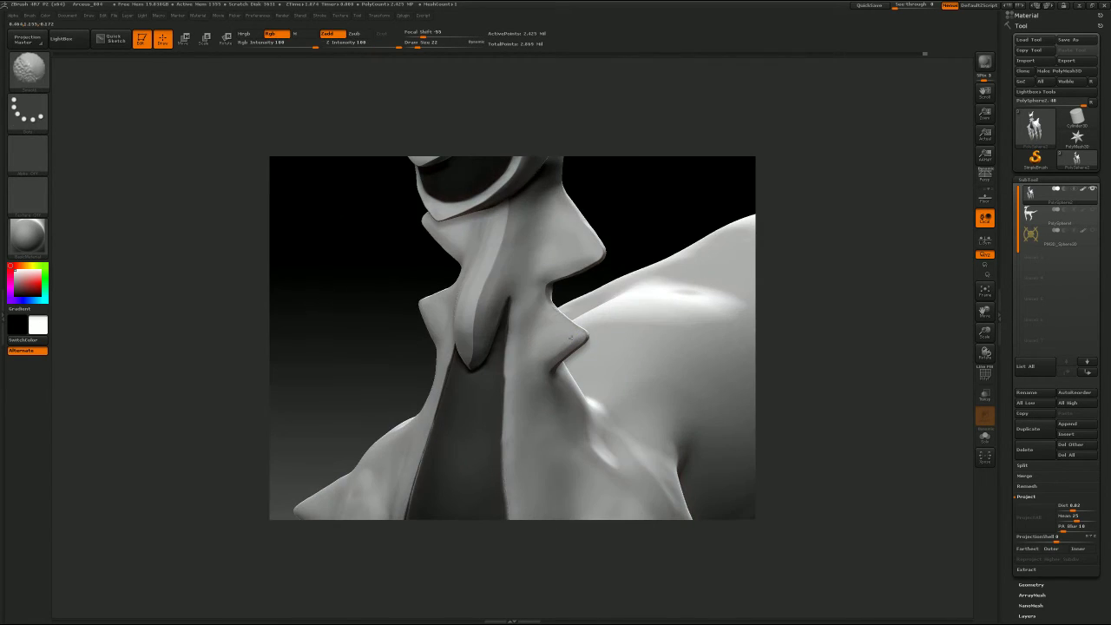
Step: Trim flat planes along the creature's upper legs with the TrimDynamic brush at draw size 154
mouse_move(807, 295)
left_mouse_down()
mouse_move(816, 298)
mouse_move(742, 310)
mouse_move(793, 299)
mouse_move(768, 272)
mouse_move(756, 295)
mouse_move(772, 383)
left_mouse_up()
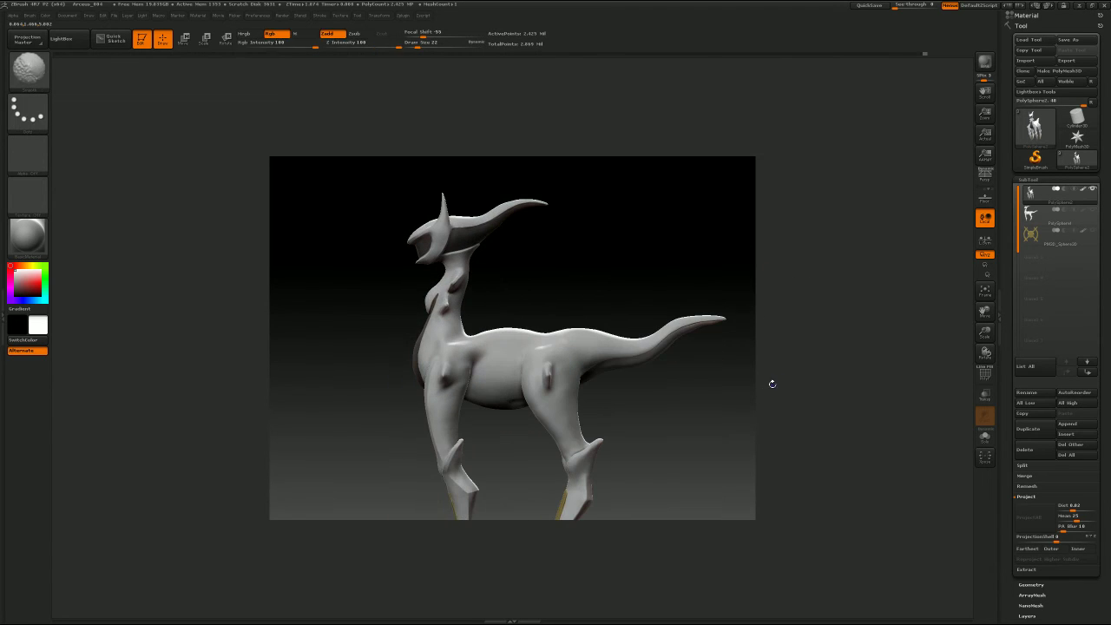
mouse_move(795, 294)
left_mouse_down()
mouse_move(777, 288)
mouse_move(795, 303)
left_mouse_up()
left_click_drag(614, 340, 638, 269)
mouse_move(677, 304)
left_mouse_down()
mouse_move(643, 323)
mouse_move(672, 313)
left_mouse_up()
key("s")
left_click_drag(545, 329, 556, 328)
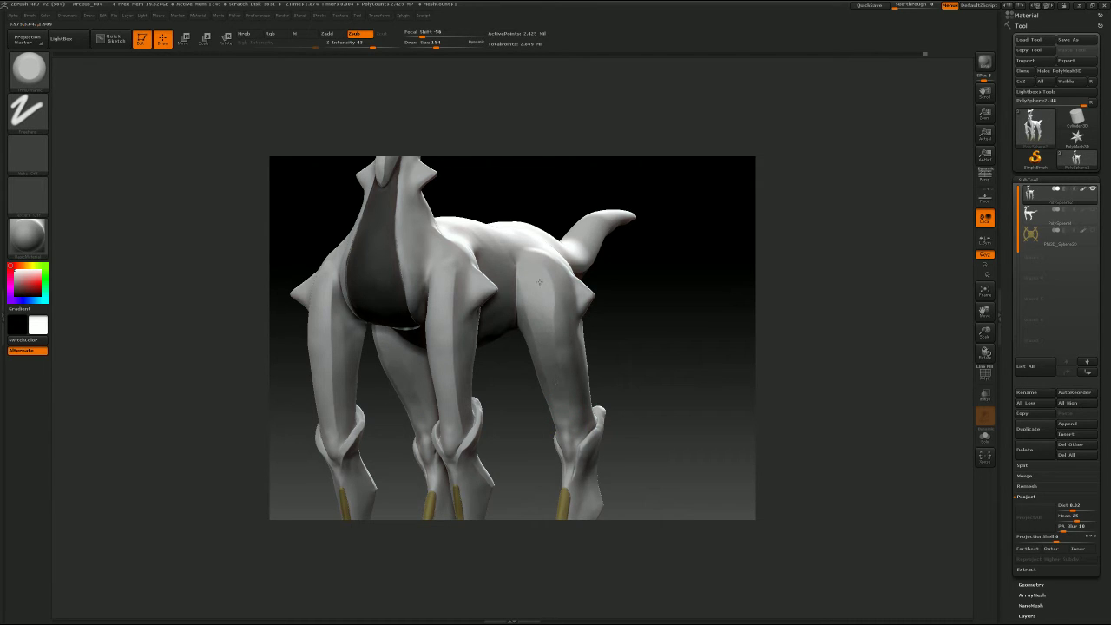
left_click_drag(707, 318, 632, 312)
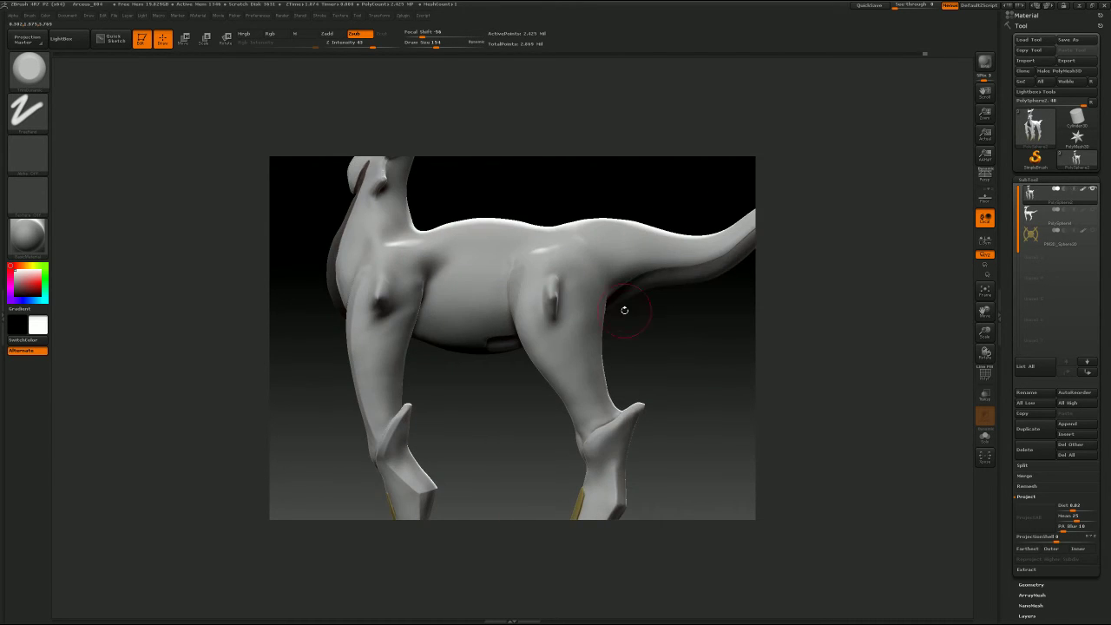
left_click_drag(704, 331, 742, 314)
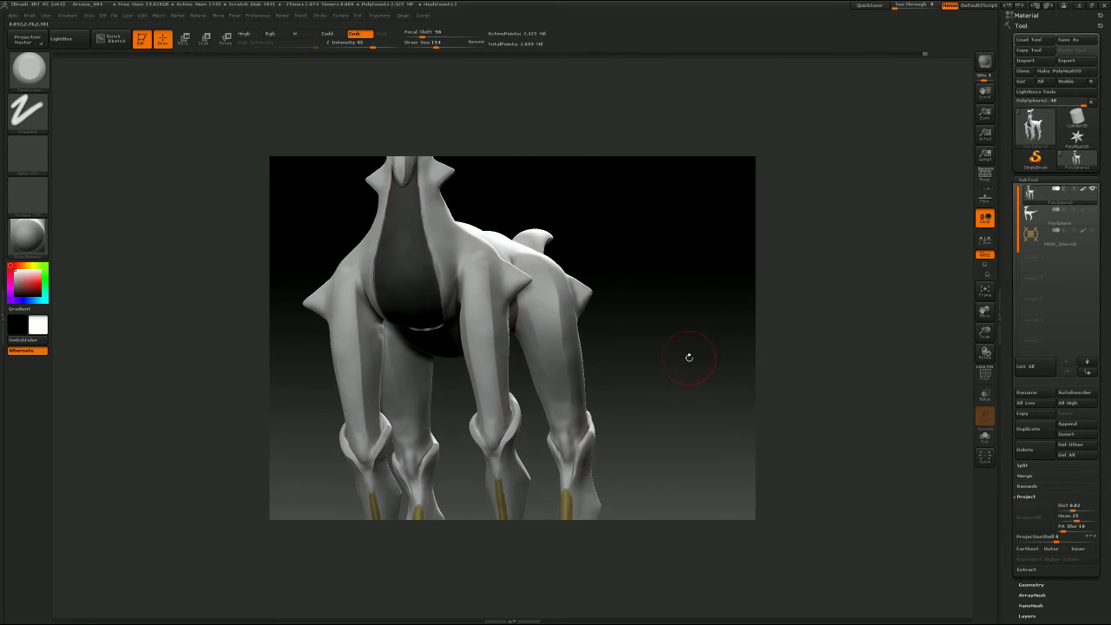
Step: Adjust the outer contour of the hind upper leg with the Move brush at draw size 104
mouse_move(690, 357)
left_mouse_down("alt")
mouse_move(692, 296)
mouse_move(687, 335)
mouse_move(744, 307)
mouse_move(736, 302)
left_mouse_up("alt")
key("b")
key("m")
key("v")
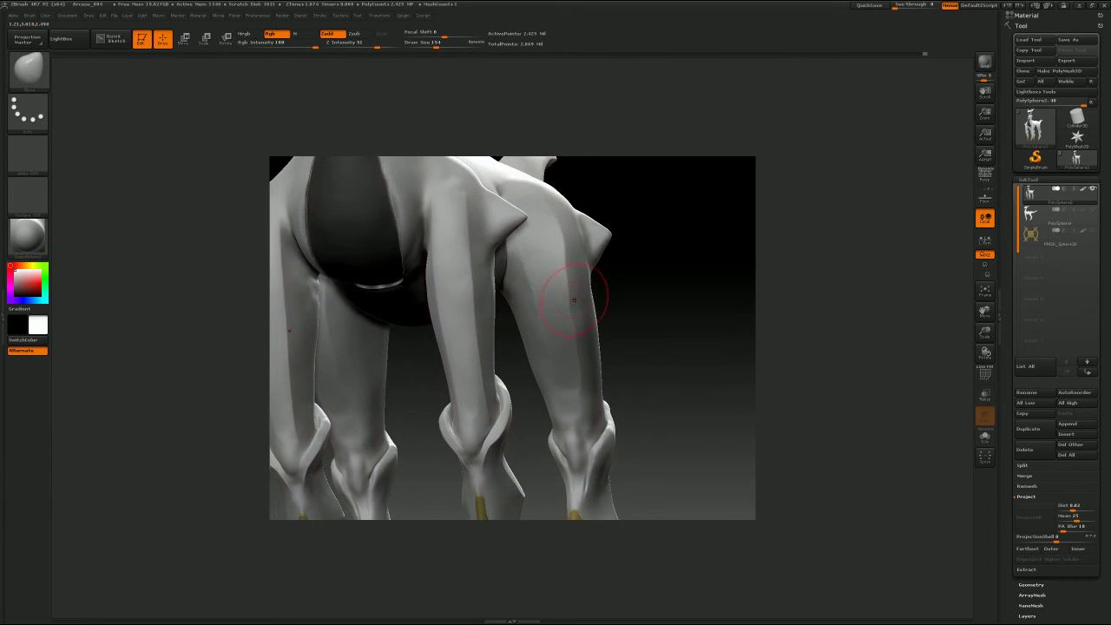
key("s")
left_click_drag(574, 300, 569, 302)
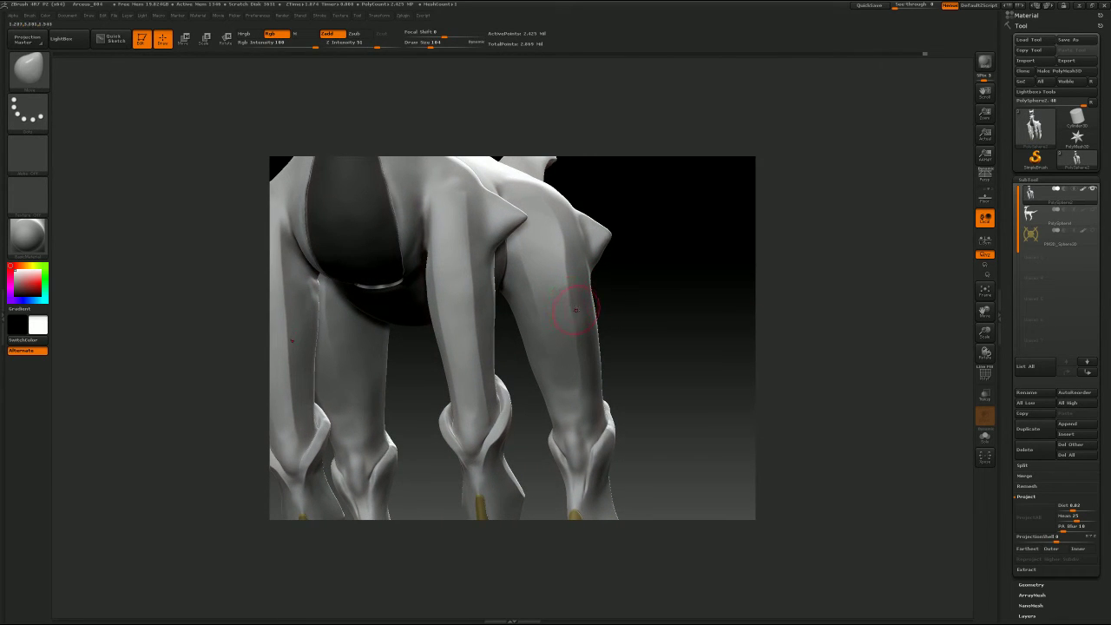
left_click_drag(640, 281, 646, 278)
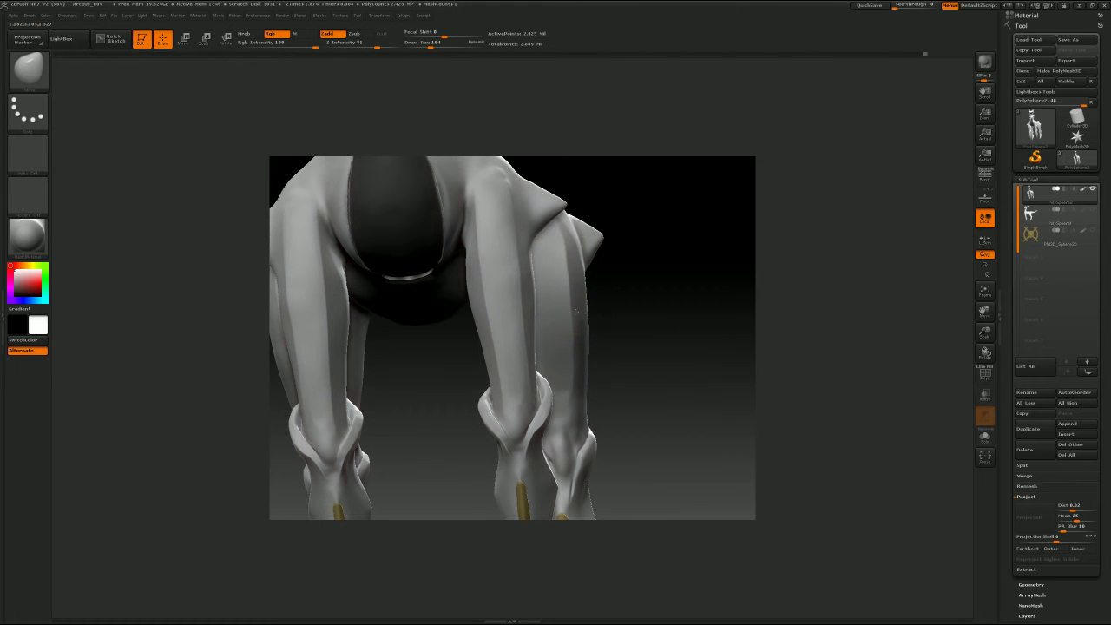
Step: Refine the edges of the front and hind upper legs using the Move brush at draw sizes 77 and 54
key("s")
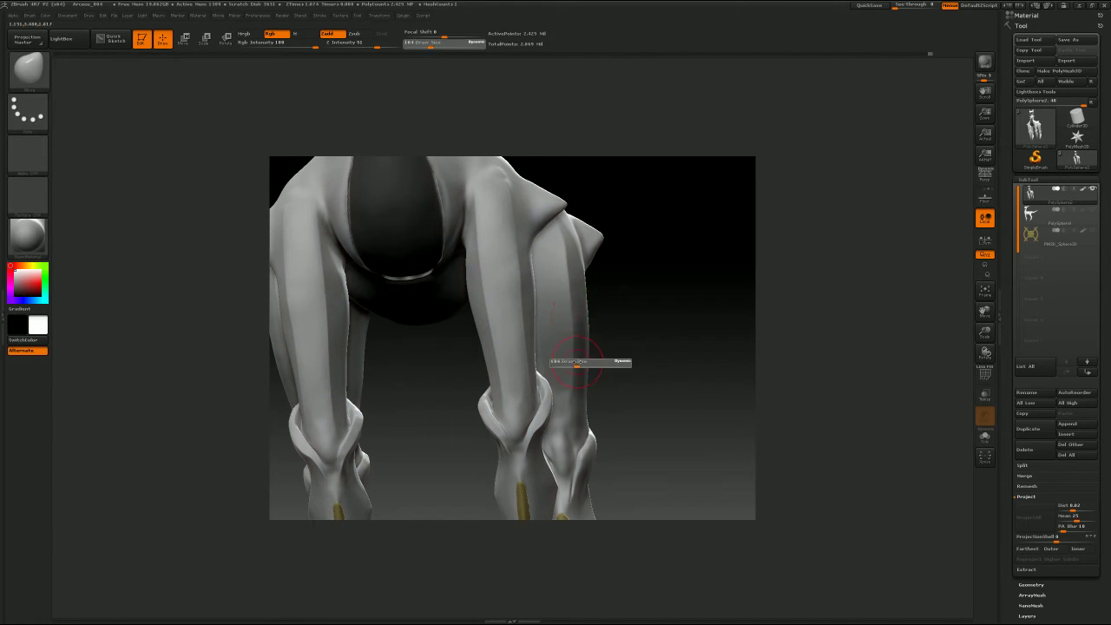
left_click_drag(573, 364, 576, 355)
left_click_drag(641, 323, 618, 326)
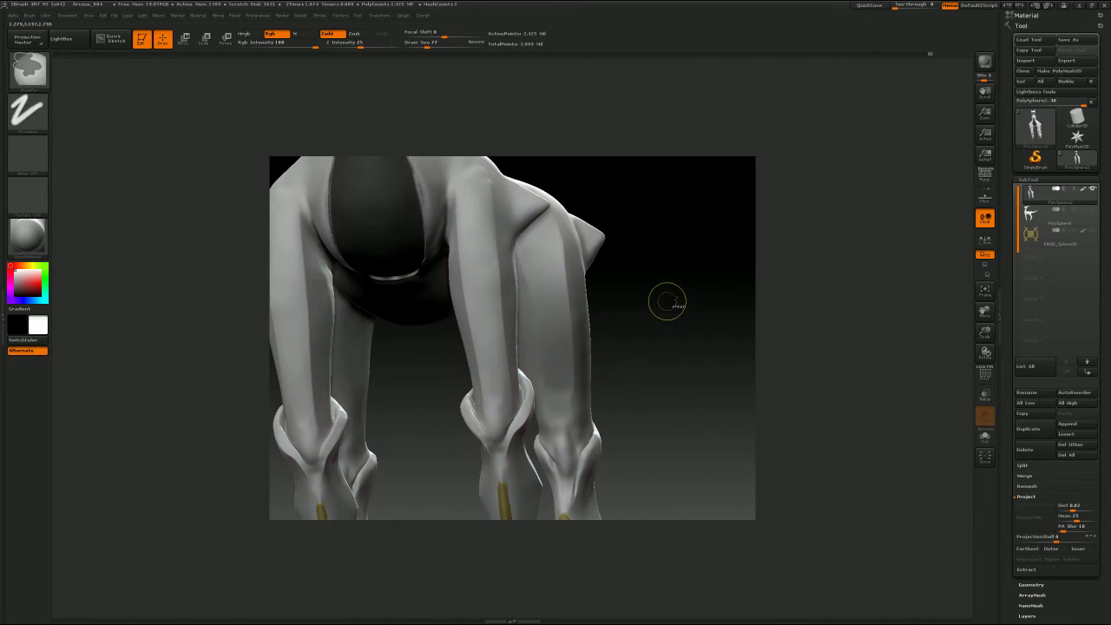
left_click_drag(664, 298, 664, 324, "alt")
key("s")
left_click_drag(531, 336, 528, 337)
left_click(527, 336)
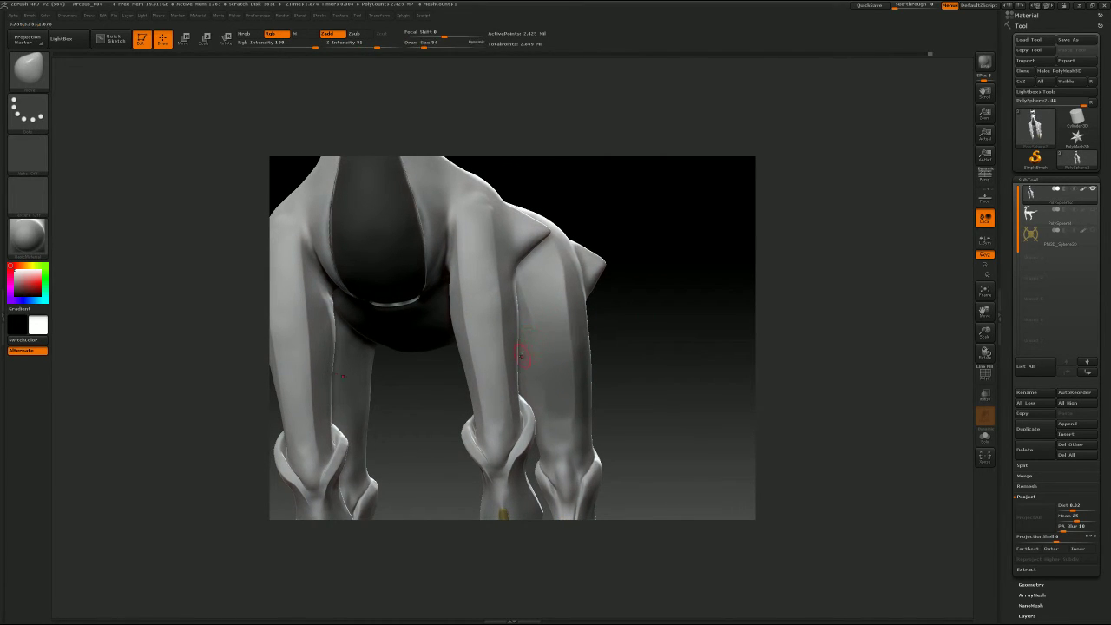
key("bracketright")
Step: Trim flat planes along the thigh and hind upper leg with the TrimDynamic brush at draw size 145
mouse_move(701, 274)
left_mouse_down()
mouse_move(678, 288)
mouse_move(700, 307)
left_mouse_up()
key("b")
key("d")
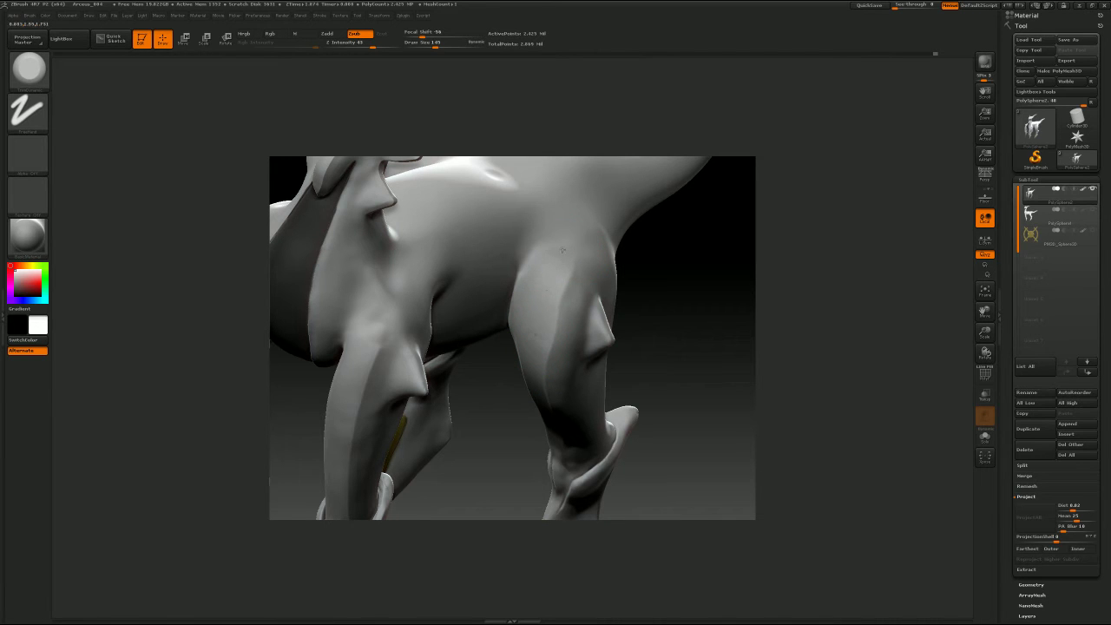
left_click_drag(734, 263, 691, 255)
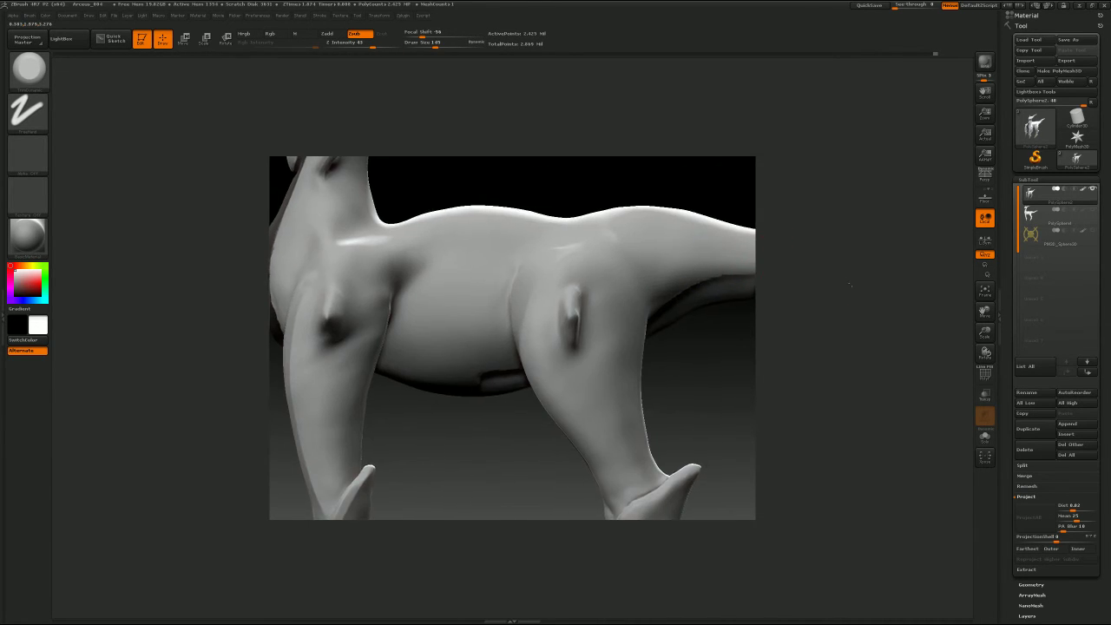
left_click_drag(782, 264, 645, 279, "alt")
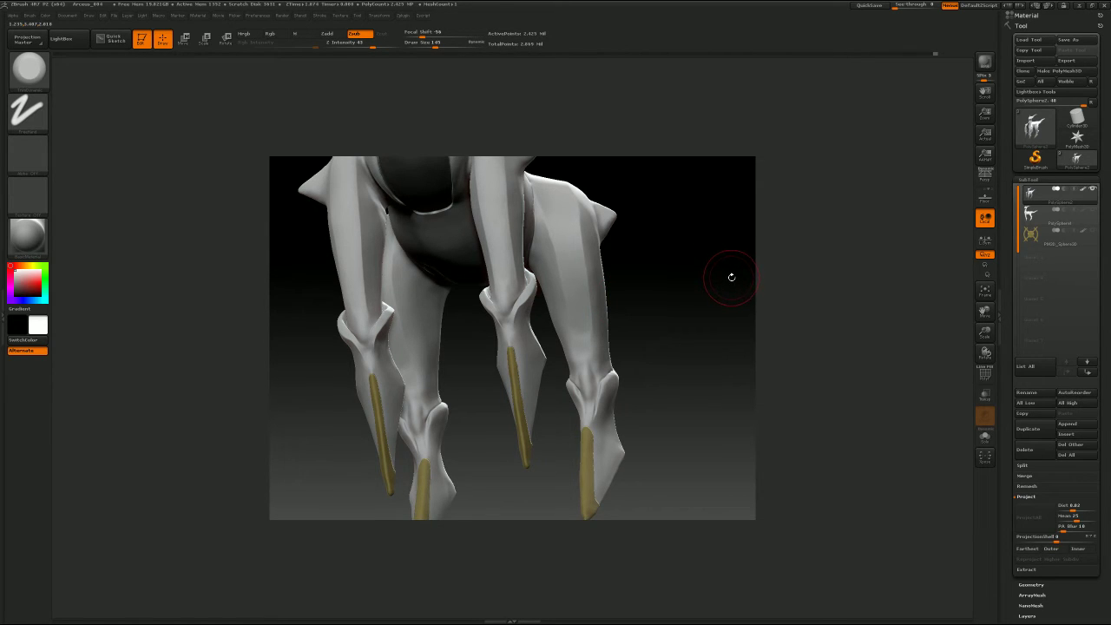
left_click_drag(737, 273, 690, 289)
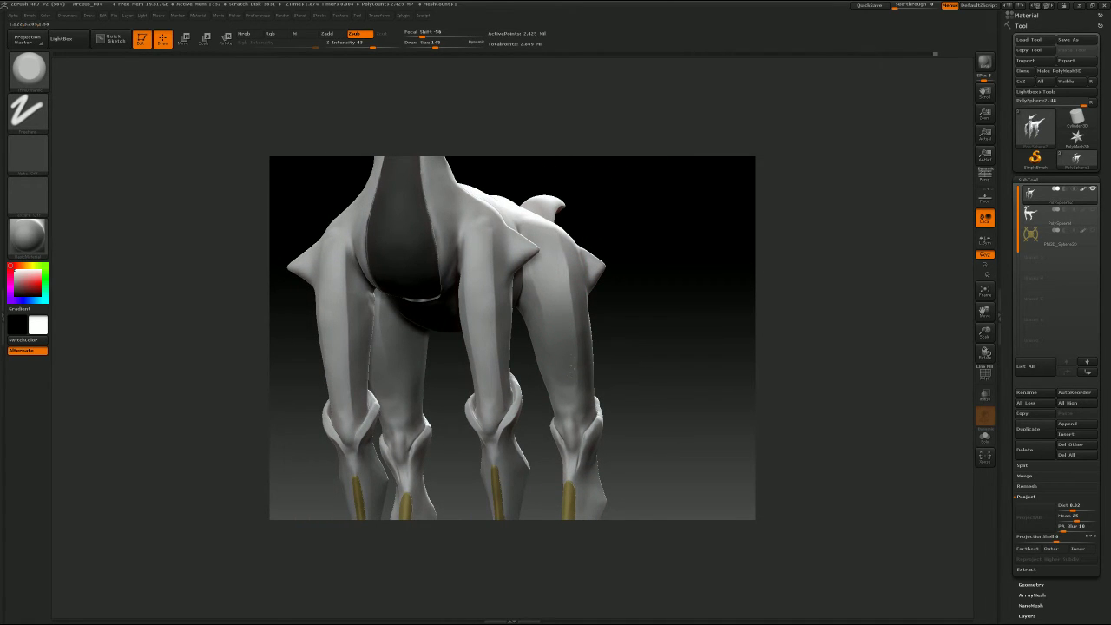
mouse_move(534, 272)
left_mouse_down()
mouse_move(539, 295)
mouse_move(538, 280)
left_mouse_up()
mouse_move(659, 345)
left_mouse_down()
mouse_move(658, 322)
mouse_move(682, 330)
mouse_move(662, 375)
left_mouse_up()
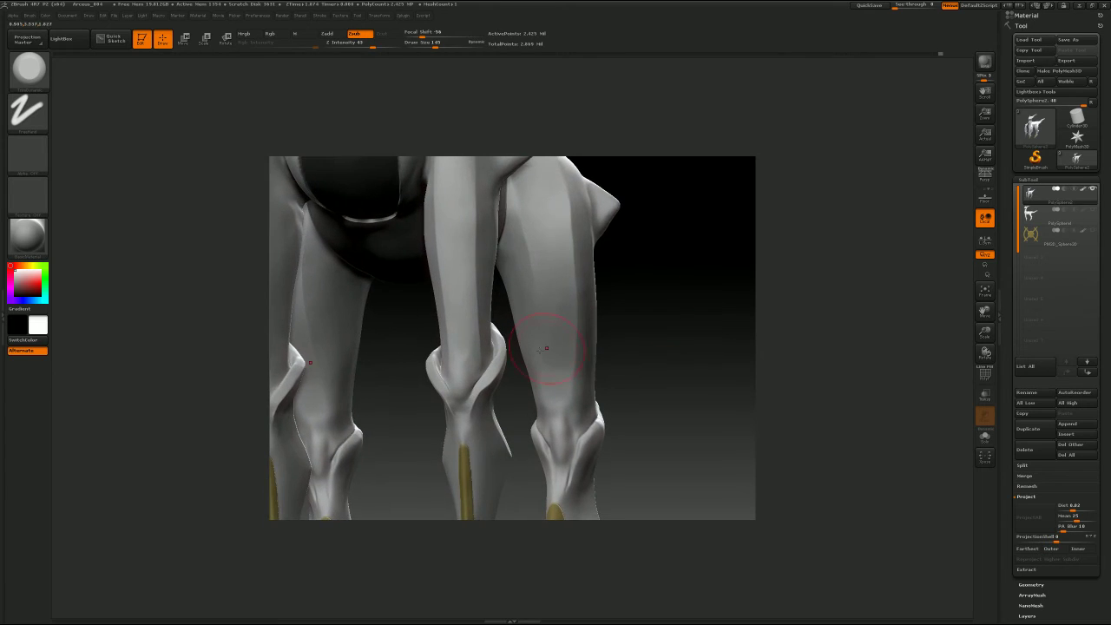
Step: Trim the lower end of the front leg above the knee cuff at draw size 51, undoing one stroke
key("s")
left_click_drag(462, 380, 447, 381)
key("bracketleft")
key("bracketleft")
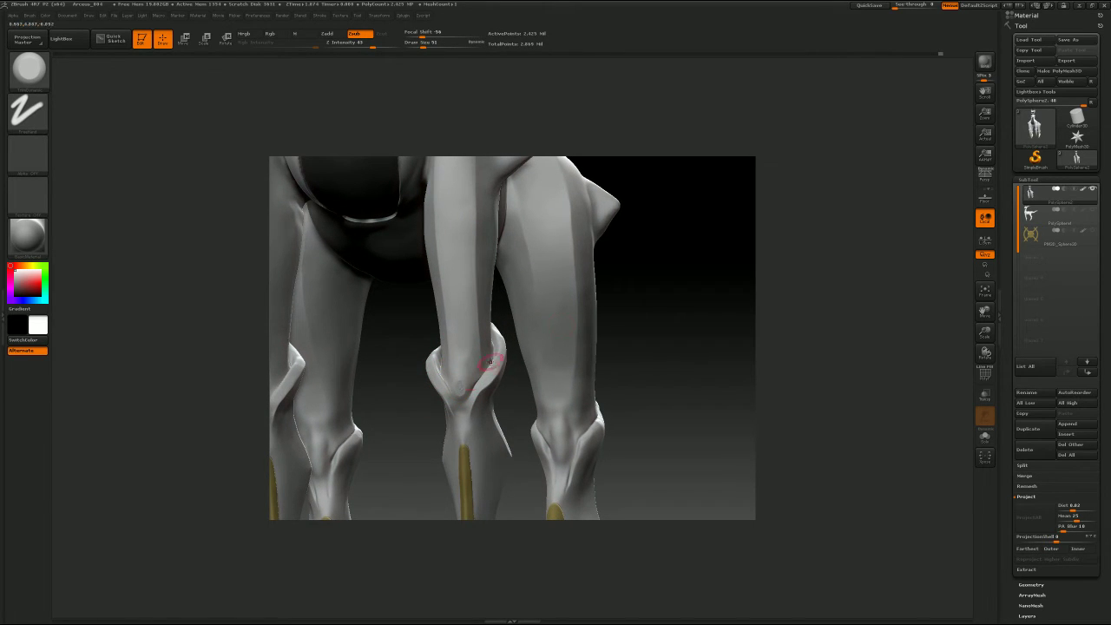
left_click_drag(680, 300, 657, 293)
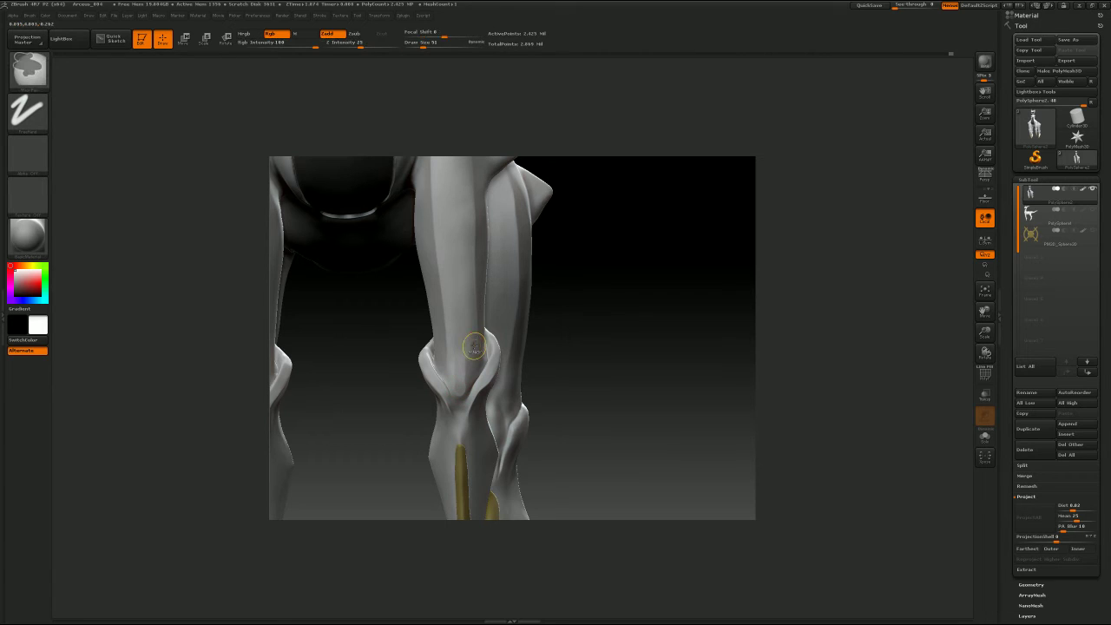
key("ctrl+z")
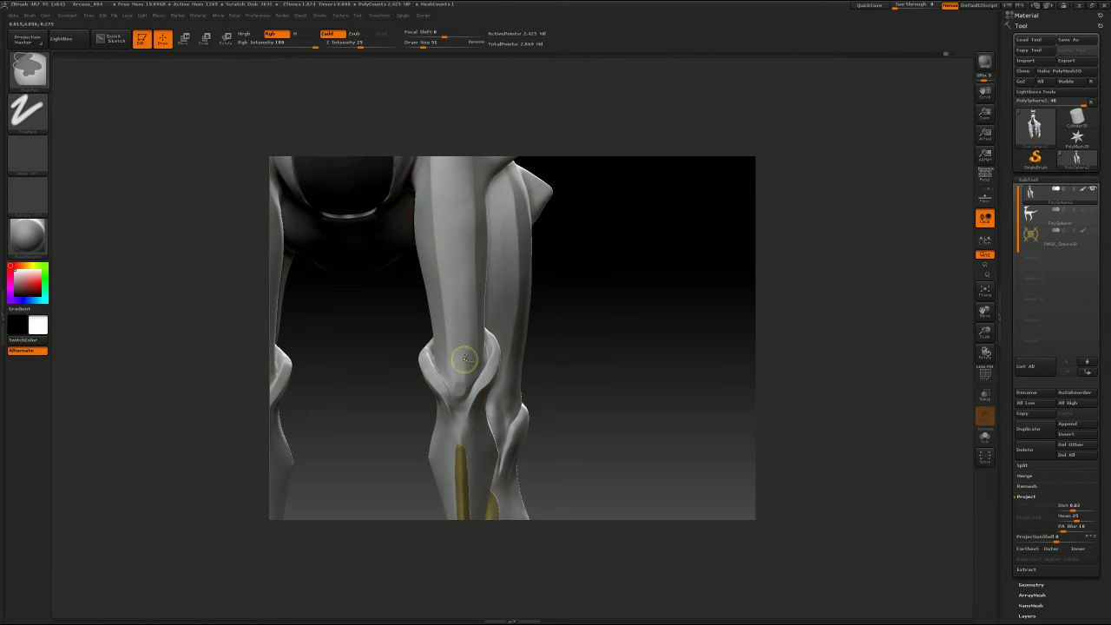
left_click_drag(638, 278, 570, 302)
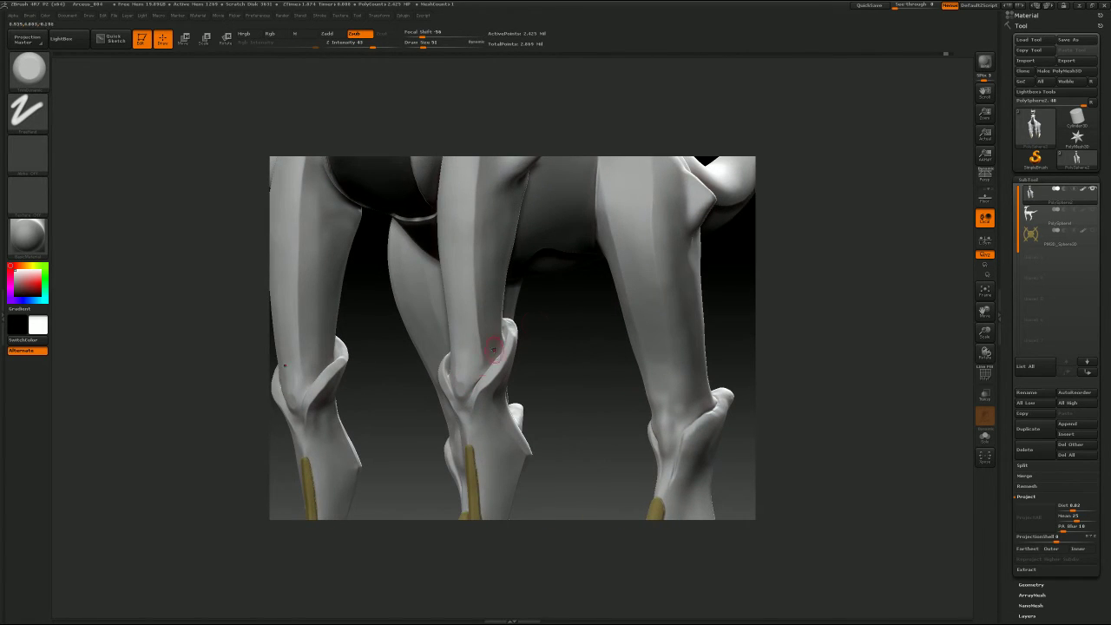
Step: Sharpen the plane edges of the front leg just above the knee cuff with the Pinch brush at draw size 31
left_click_drag(787, 266, 829, 255, "alt")
key("b")
key("m")
key("v")
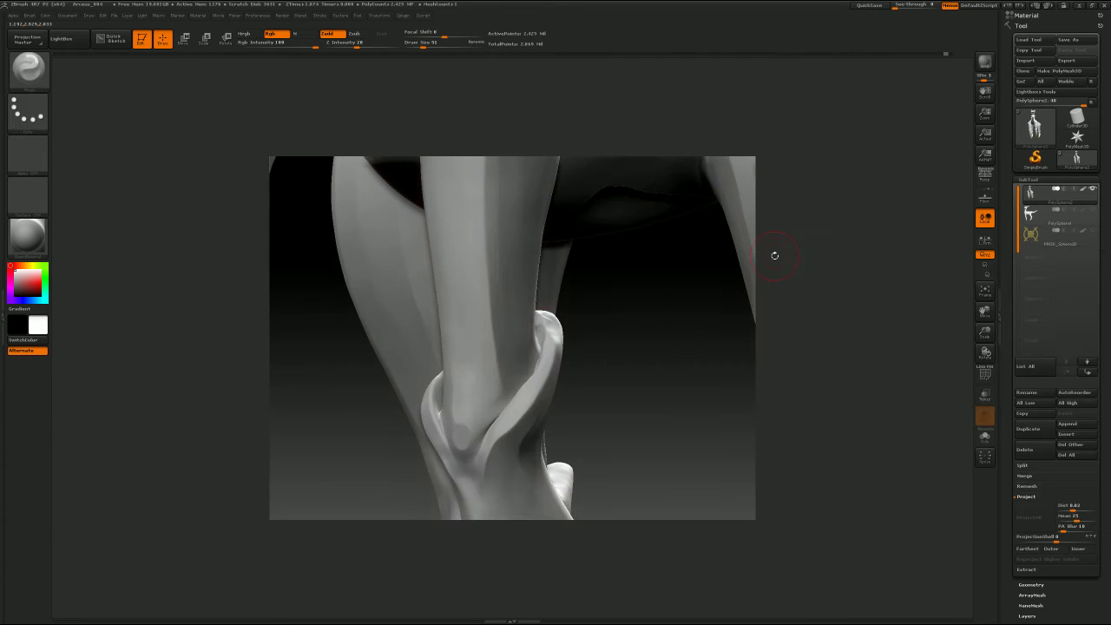
key("s")
left_click_drag(471, 374, 464, 374)
left_click_drag(467, 416, 469, 419)
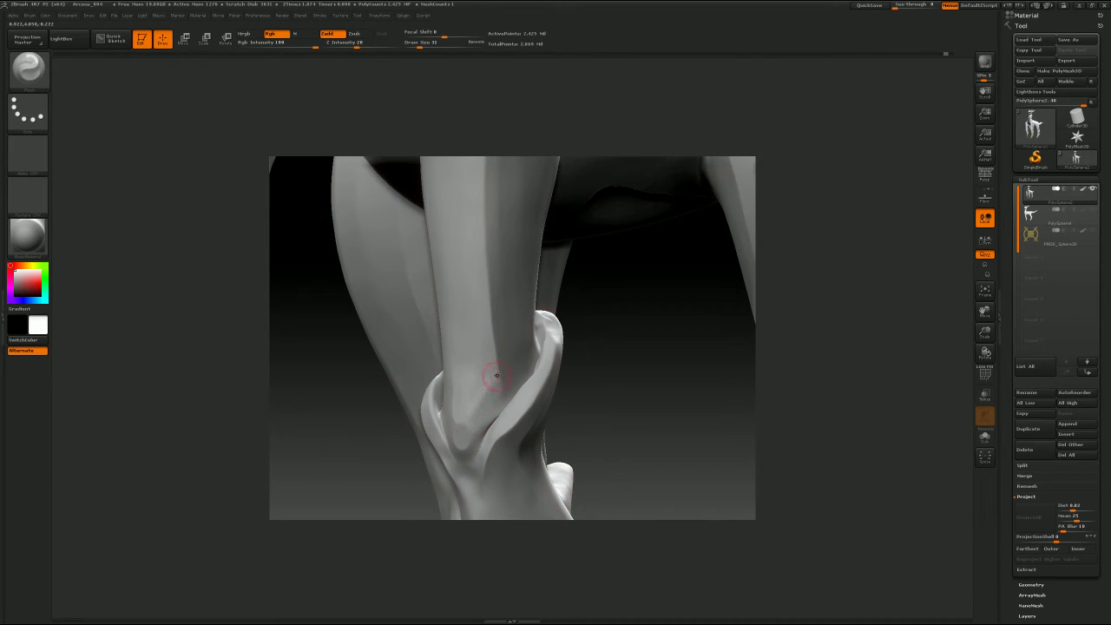
left_click_drag(501, 377, 474, 388)
mouse_move(608, 330)
left_mouse_down()
mouse_move(637, 318)
mouse_move(566, 295)
left_mouse_up()
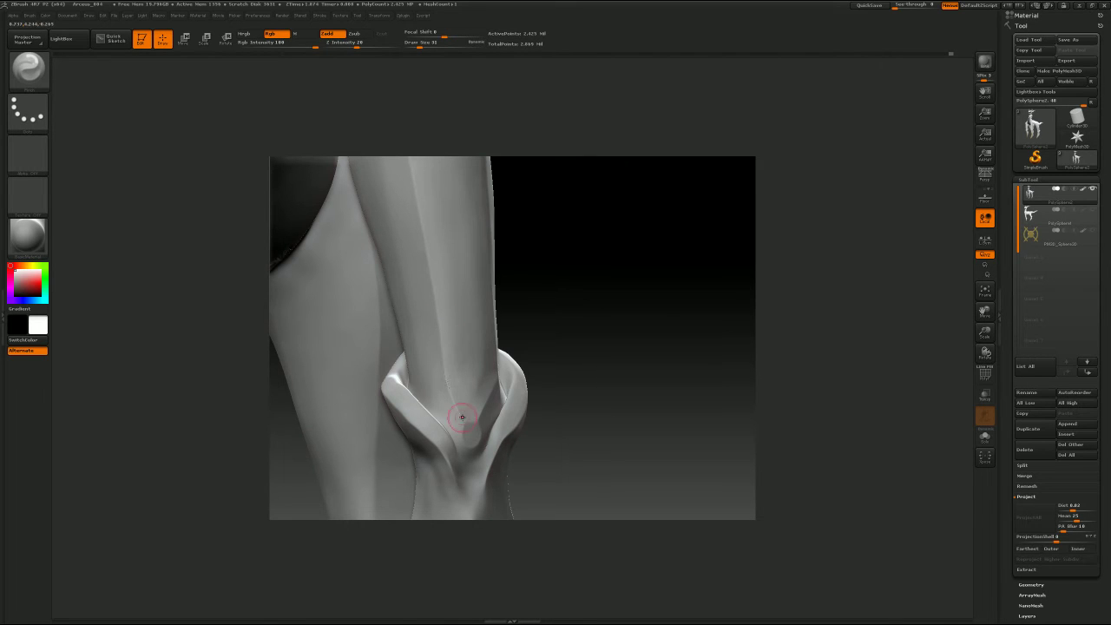
Step: Smooth the front leg's surface inside the knee cuff and flatten its pointed tip with the TrimDynamic brush
left_click_drag(593, 357, 939, 279)
mouse_move(672, 305)
left_mouse_down("alt")
mouse_move(665, 354)
mouse_move(739, 310)
mouse_move(632, 347)
mouse_move(686, 305)
left_mouse_up("alt")
key("s")
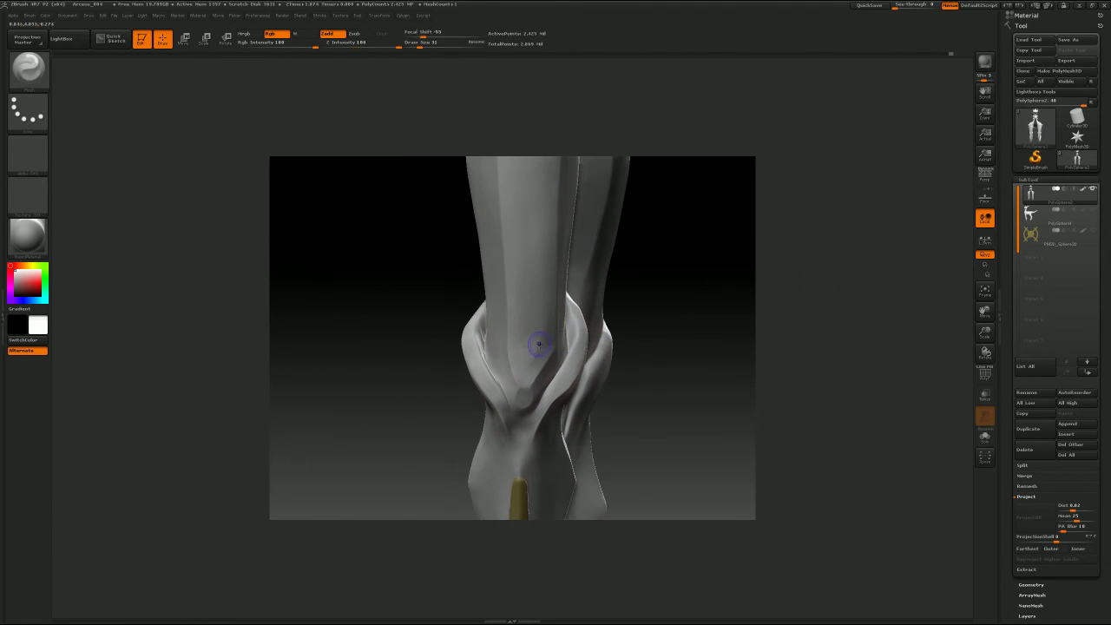
left_click_drag(540, 345, 536, 350, "shift")
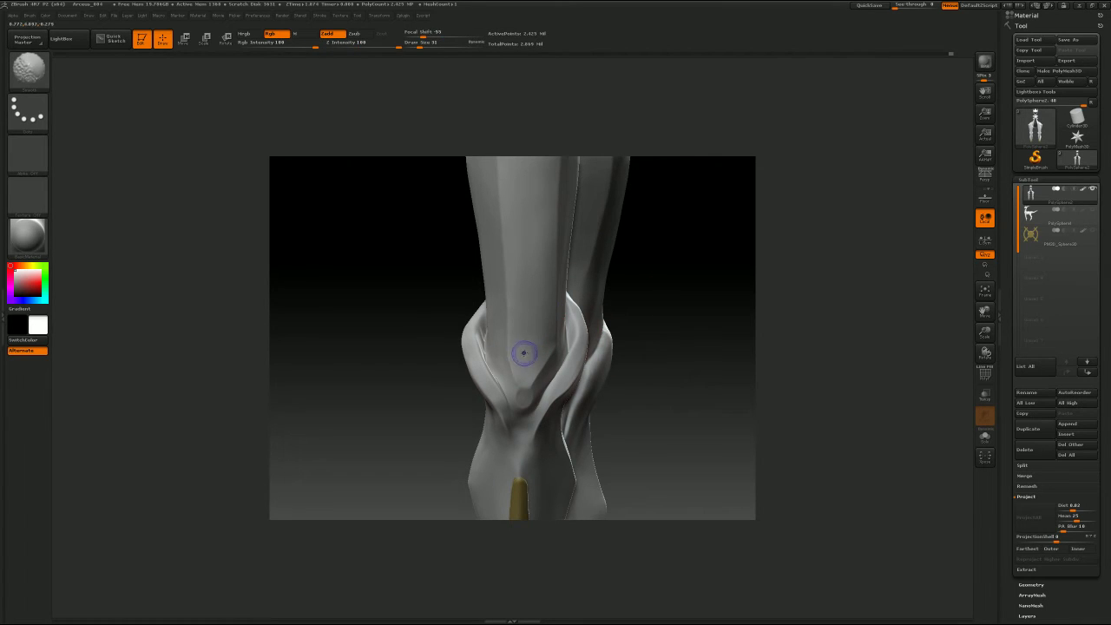
left_click_drag(524, 353, 528, 366, "shift")
key("b")
key("d")
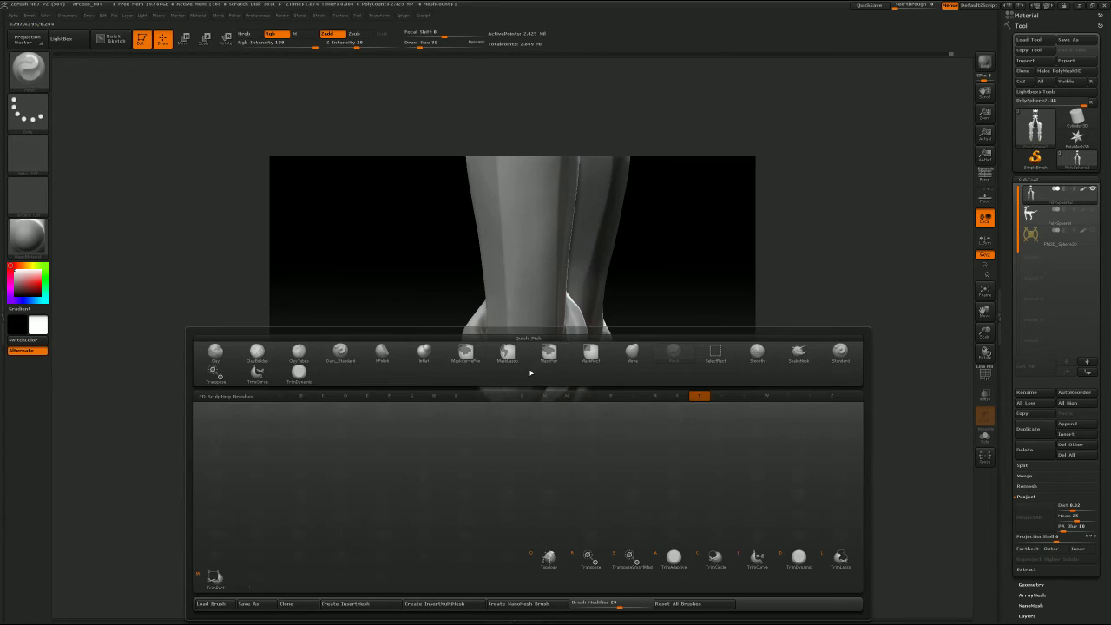
key("s")
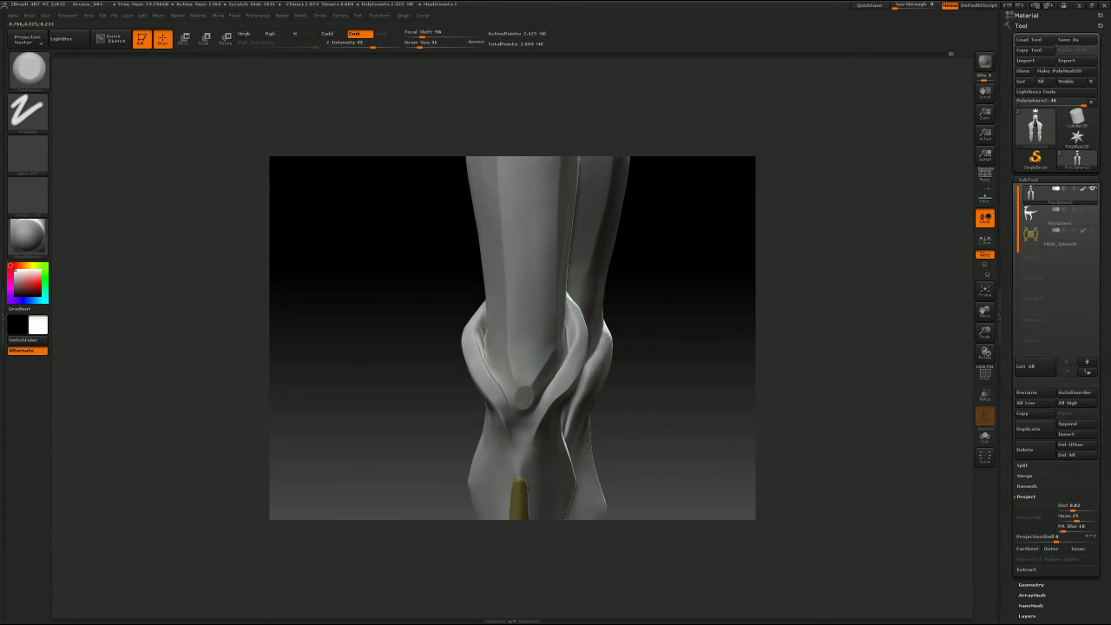
Step: Flatten the broad front plane of the front upper leg with the TrimDynamic brush at draw size 158
left_click_drag(740, 289, 602, 319, "alt")
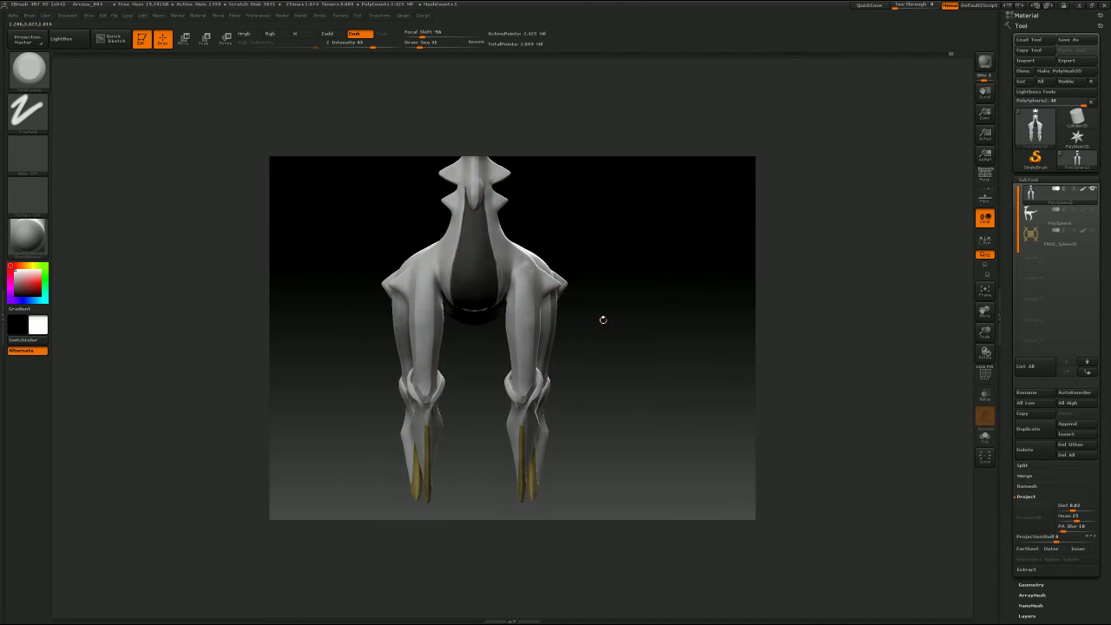
mouse_move(676, 296)
left_mouse_down("alt")
mouse_move(667, 321)
mouse_move(740, 309)
left_mouse_up("alt")
left_click_drag(677, 260, 662, 349, "alt")
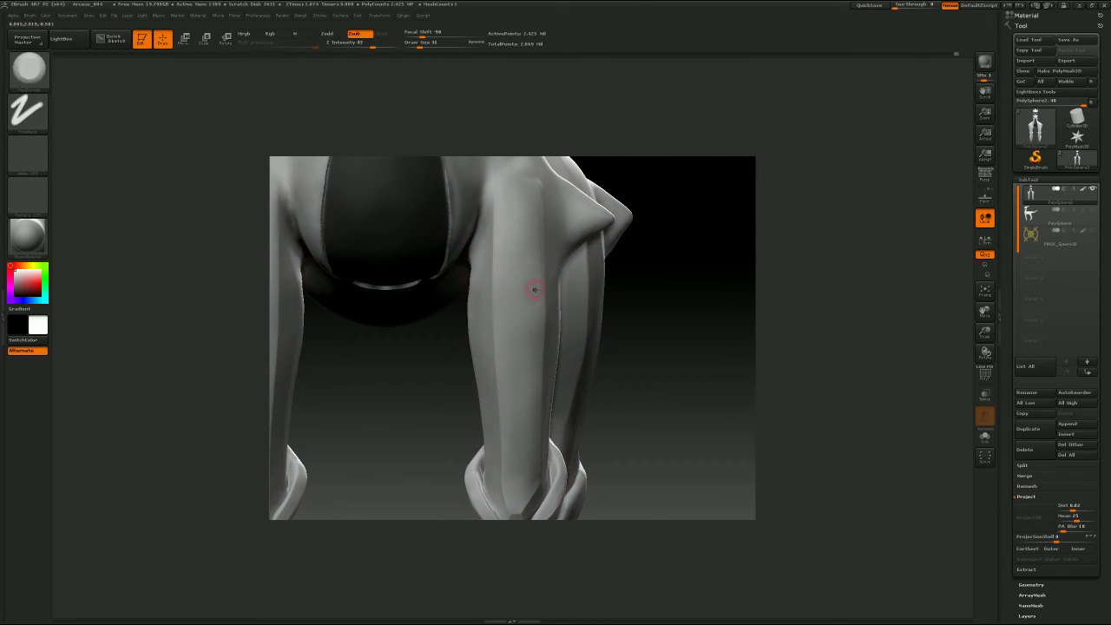
key("s")
mouse_move(529, 292)
left_mouse_down()
mouse_move(545, 295)
mouse_move(517, 355)
left_mouse_up()
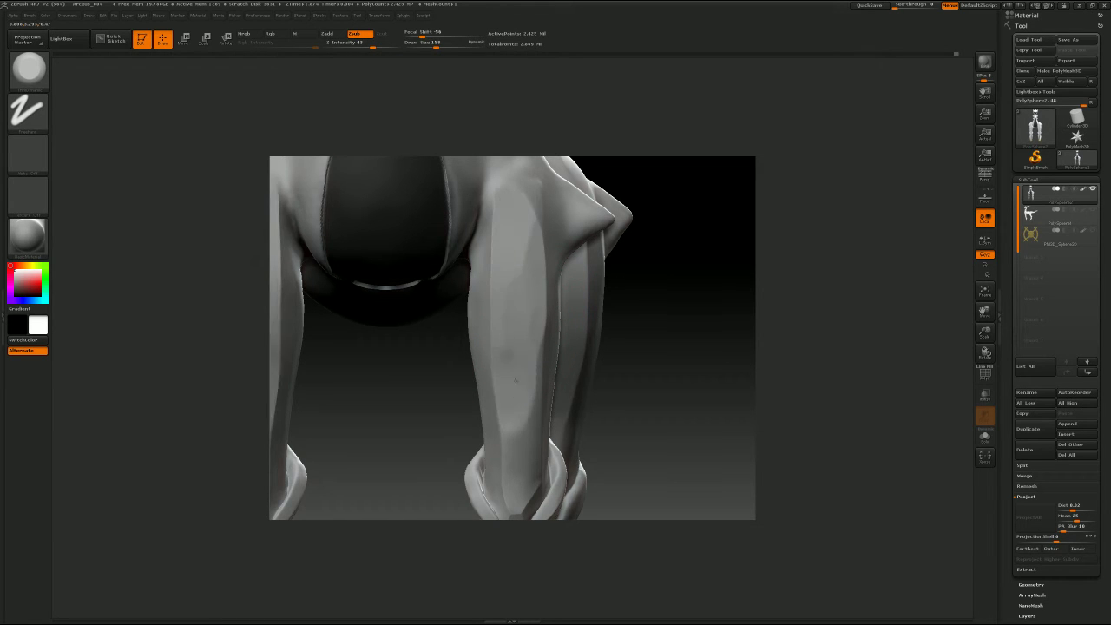
mouse_move(703, 318)
left_mouse_down()
mouse_move(838, 310)
mouse_move(790, 287)
mouse_move(777, 326)
mouse_move(784, 356)
mouse_move(804, 325)
mouse_move(869, 365)
left_mouse_up()
left_click_drag(793, 267, 768, 343, "alt")
Step: Trim the planes around the shoulder and the side of the chest, reducing the draw size to 97
key("s")
mouse_move(557, 307)
left_mouse_down()
mouse_move(530, 365)
mouse_move(551, 348)
left_mouse_up()
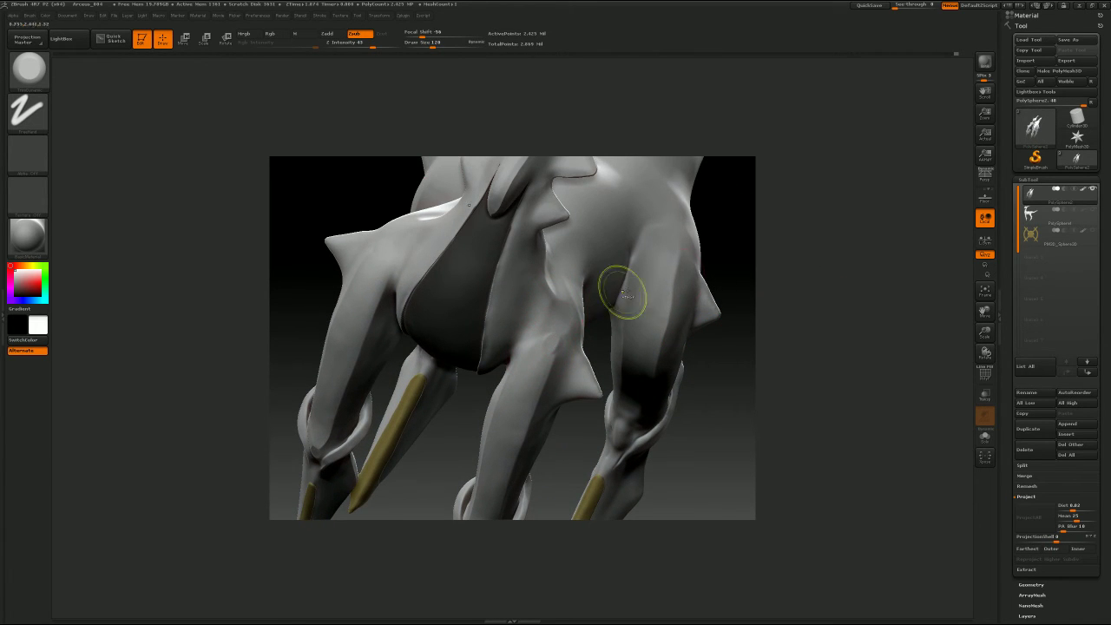
left_click_drag(790, 270, 705, 278)
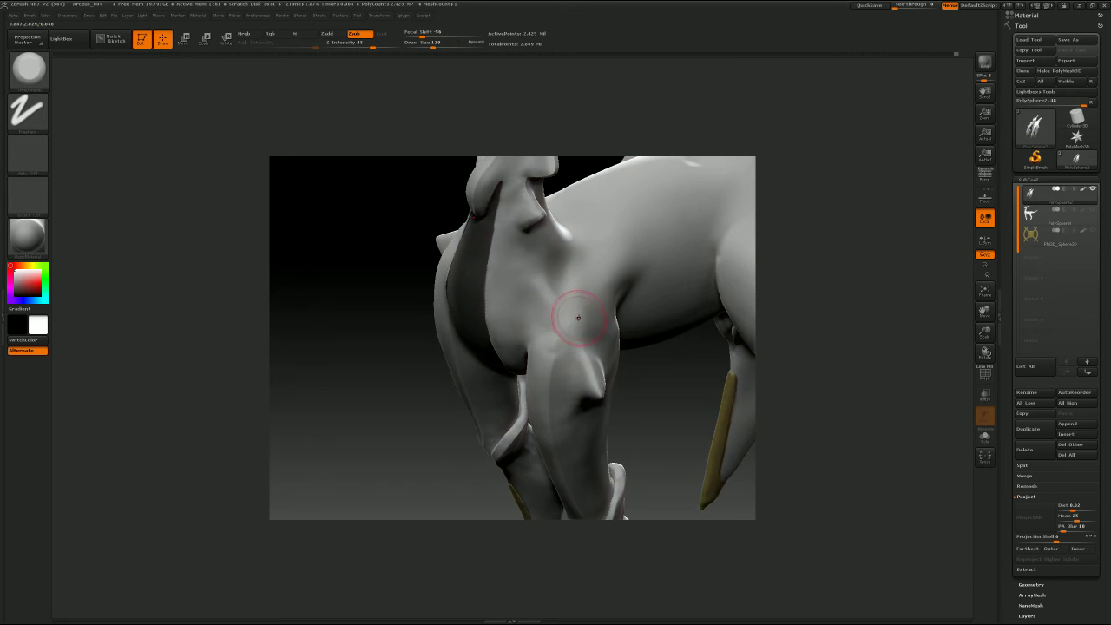
key("s")
left_click_drag(586, 289, 560, 289)
mouse_move(739, 249)
left_mouse_down()
mouse_move(825, 268)
mouse_move(808, 257)
mouse_move(819, 249)
mouse_move(812, 254)
left_mouse_up()
key("]")
mouse_move(512, 241)
left_mouse_down()
mouse_move(497, 317)
mouse_move(502, 278)
mouse_move(504, 364)
left_mouse_up()
mouse_move(767, 286)
left_mouse_down()
mouse_move(804, 300)
mouse_move(804, 238)
left_mouse_up()
left_click_drag(804, 238, 773, 242)
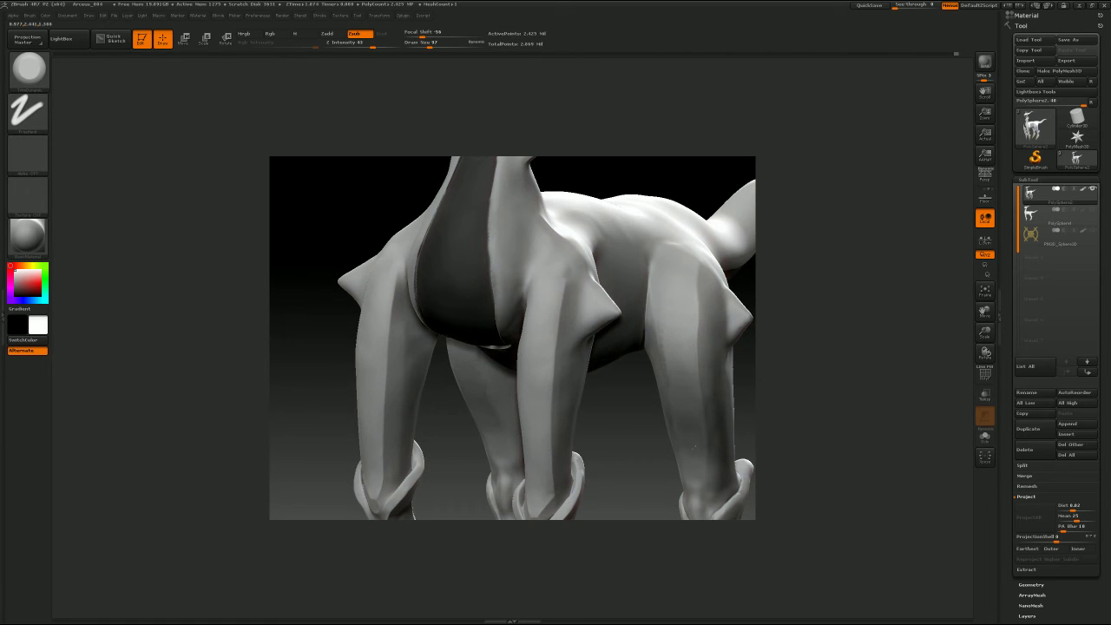
Step: Flatten the front and outer planes of the hind upper leg at draw size 97 and check them from the side
left_click_drag(674, 305, 679, 379)
left_click_drag(665, 256, 690, 295)
left_click_drag(771, 334, 846, 315)
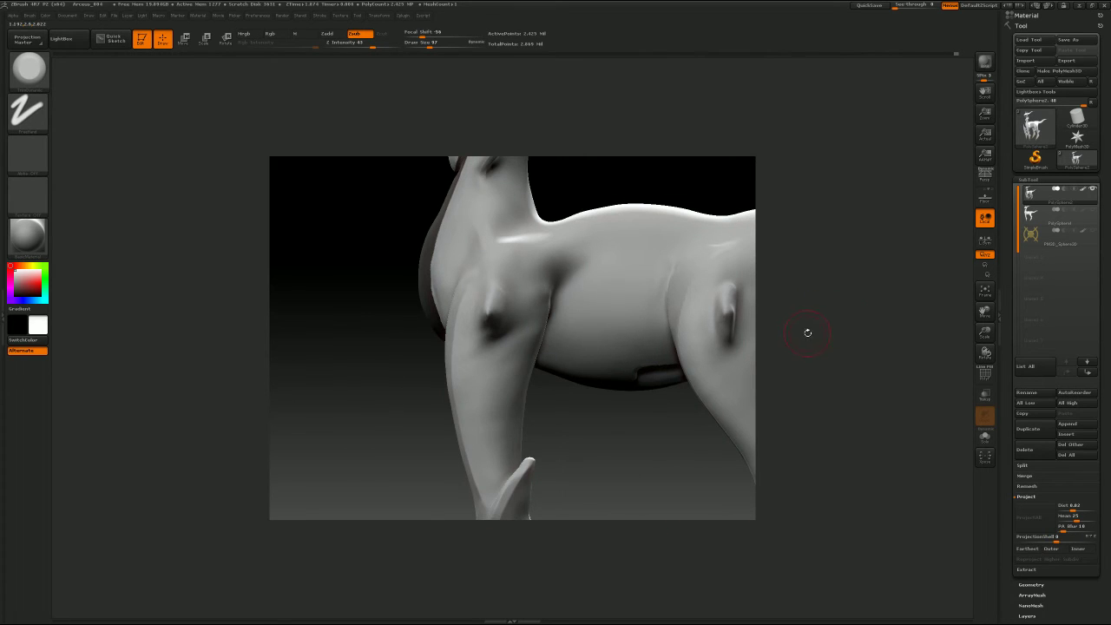
left_click_drag(806, 272, 859, 323, "alt")
left_click_drag(872, 319, 849, 319, "shift")
mouse_move(764, 348)
left_mouse_down("alt")
mouse_move(687, 285)
mouse_move(766, 337)
left_mouse_up("alt")
Step: Reshape the inner contours of both front legs from the front with the Move brush at draw sizes 172 and 145
key("b")
key("m")
key("v")
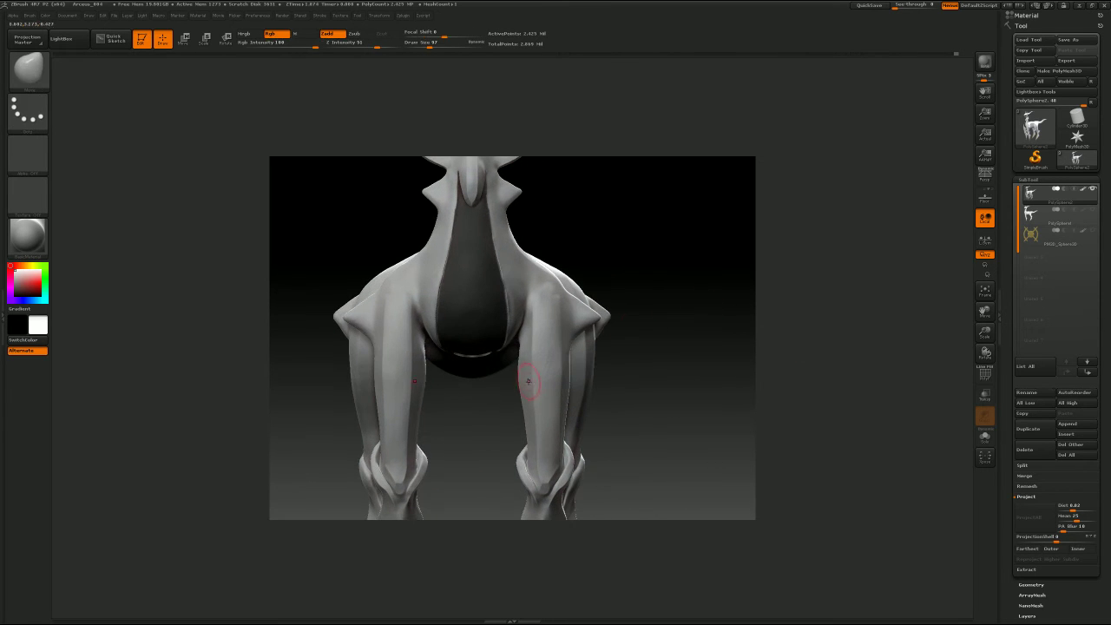
key("s")
left_click_drag(528, 372, 540, 372)
key("s")
mouse_move(558, 374)
left_mouse_down()
mouse_move(553, 400)
mouse_move(538, 404)
left_mouse_up()
key("s")
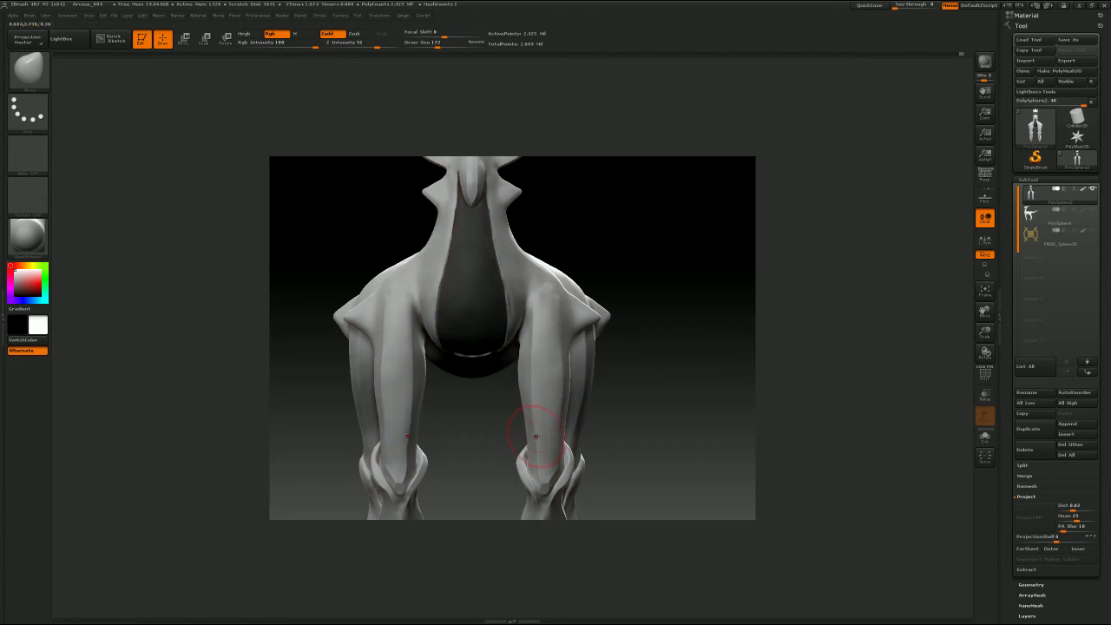
key("s")
left_click_drag(538, 445, 526, 444)
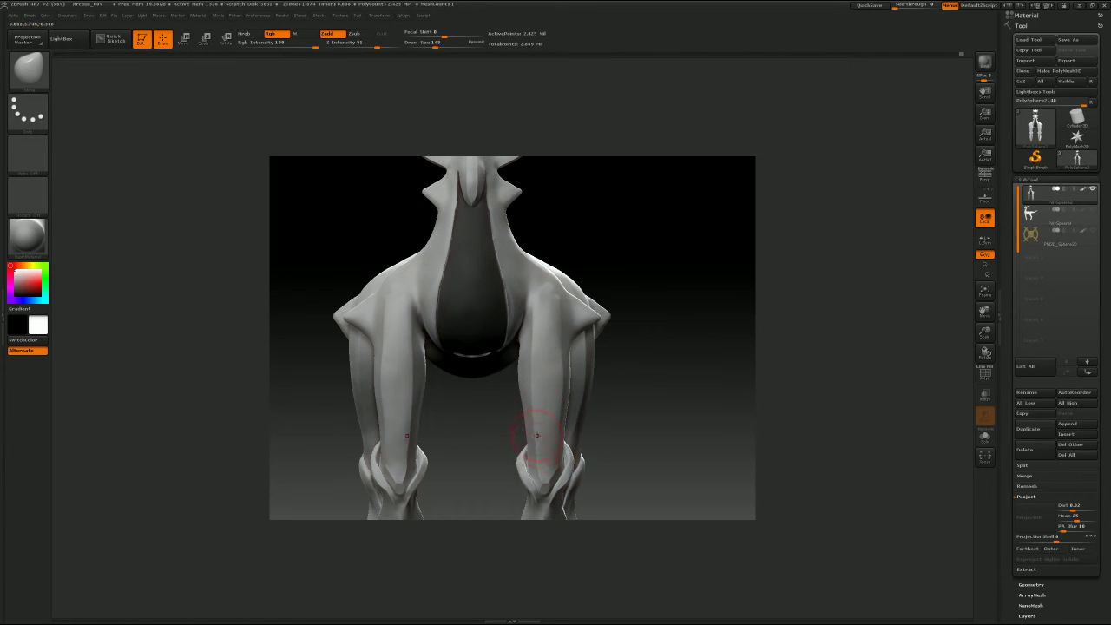
Step: Reshape the front upper leg contours and the shoulder spikes from the front with the Move brush, reducing the draw size from 192 to 74
key("s")
left_click_drag(536, 364, 560, 364)
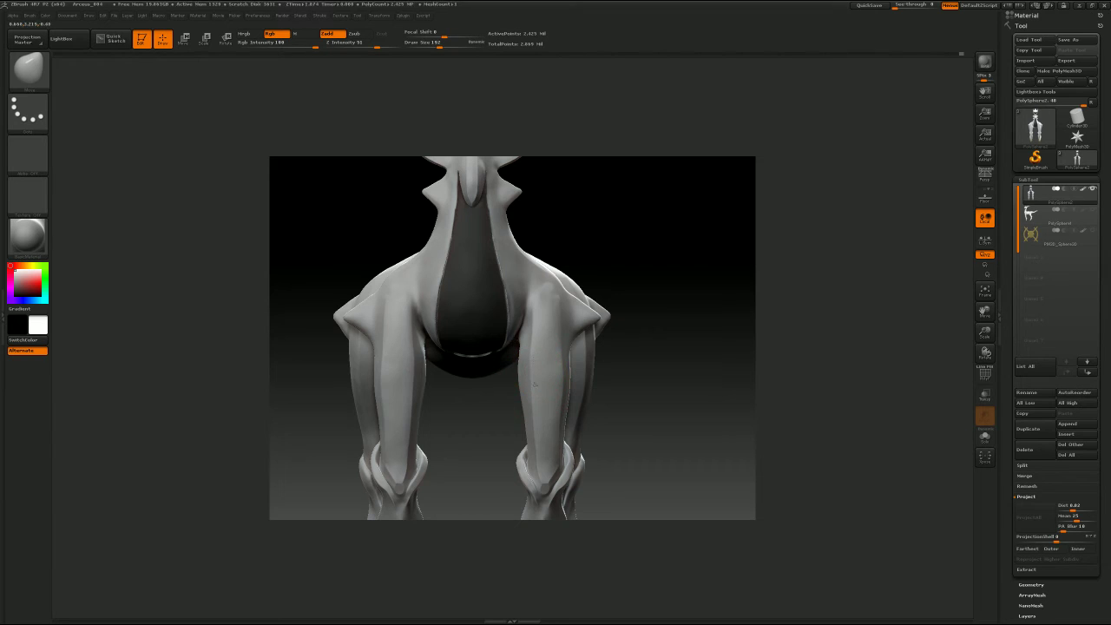
key("s")
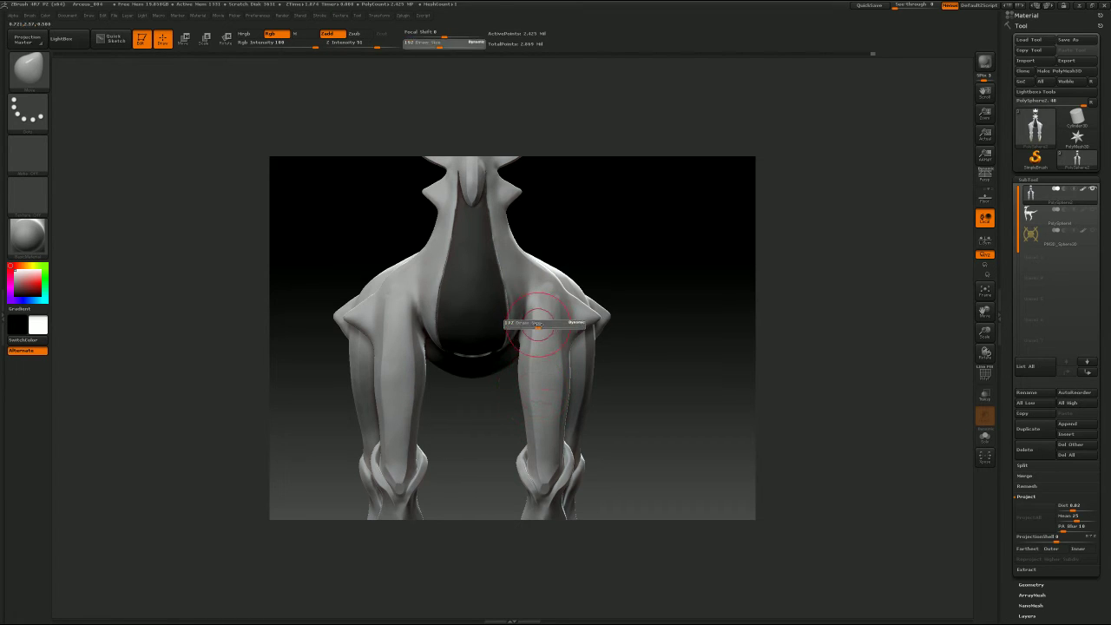
left_click_drag(545, 332, 559, 349)
key("s")
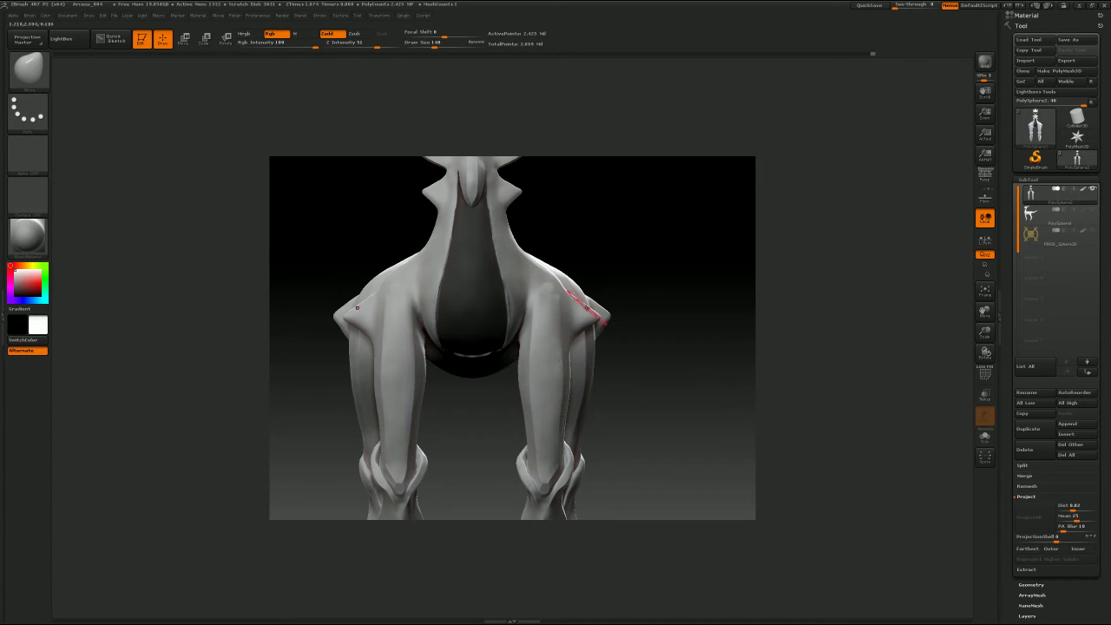
key("s")
left_click_drag(569, 319, 552, 327)
mouse_move(722, 266)
left_mouse_down()
mouse_move(714, 306)
mouse_move(700, 307)
left_mouse_up()
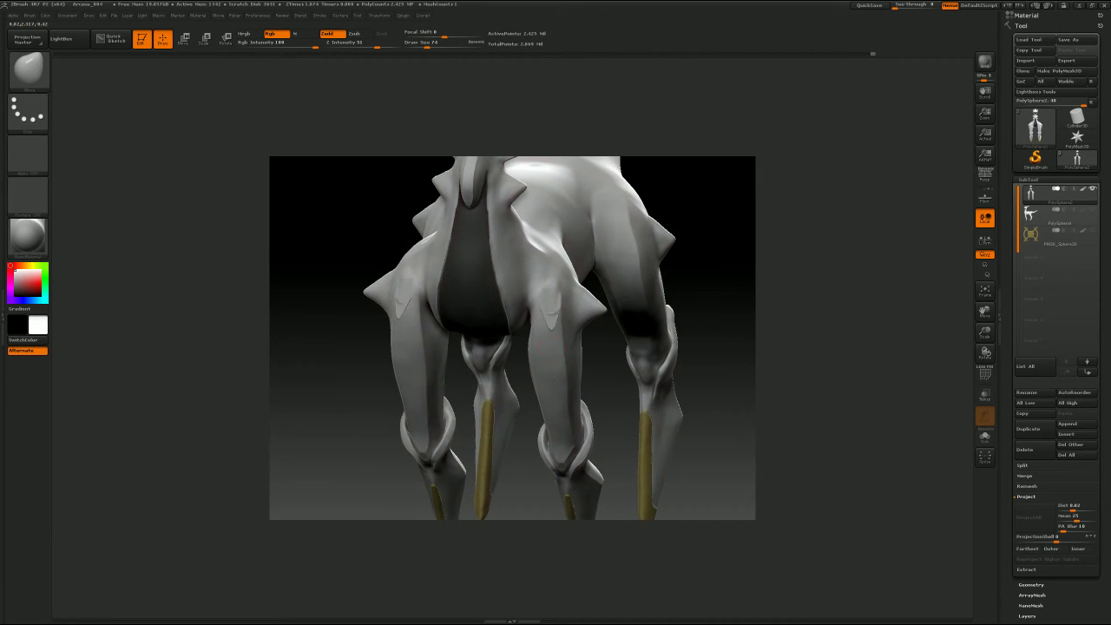
Step: Flatten the shoulder and front upper leg with the TrimDynamic brush at draw size 167, refining the side at draw size 97
key("b")
key("d")
key("s")
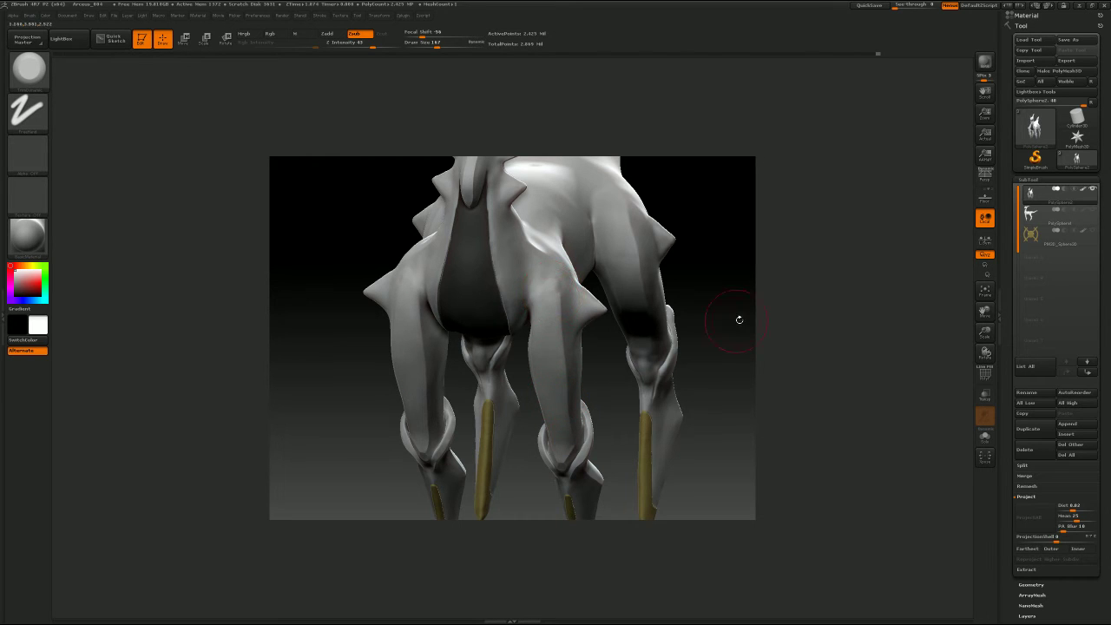
left_click_drag(740, 319, 659, 334, "shift")
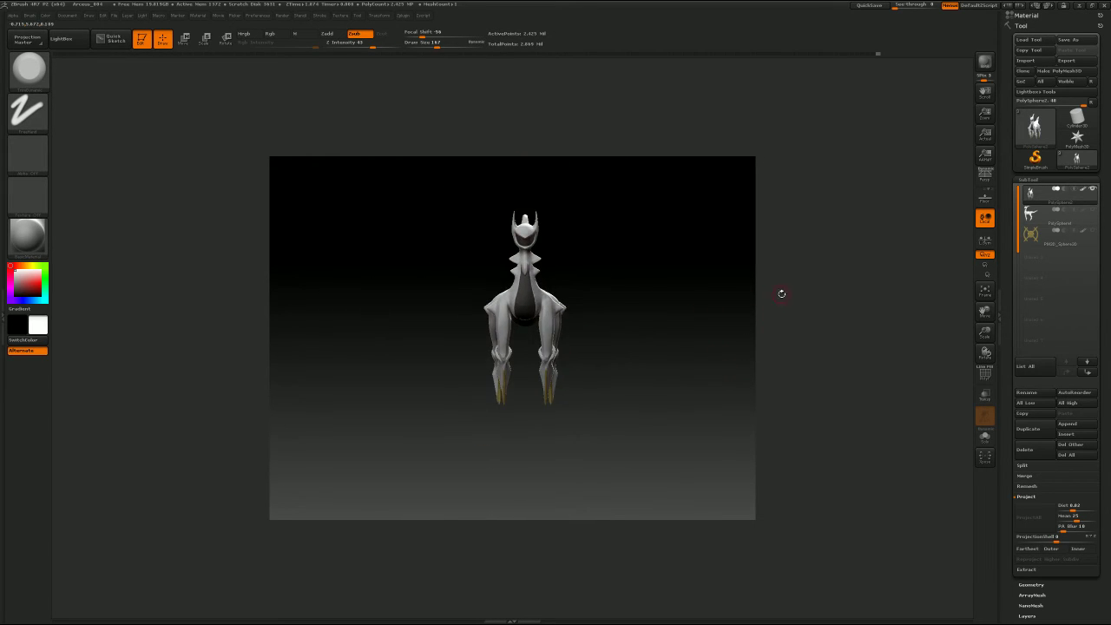
left_click_drag(781, 293, 725, 315)
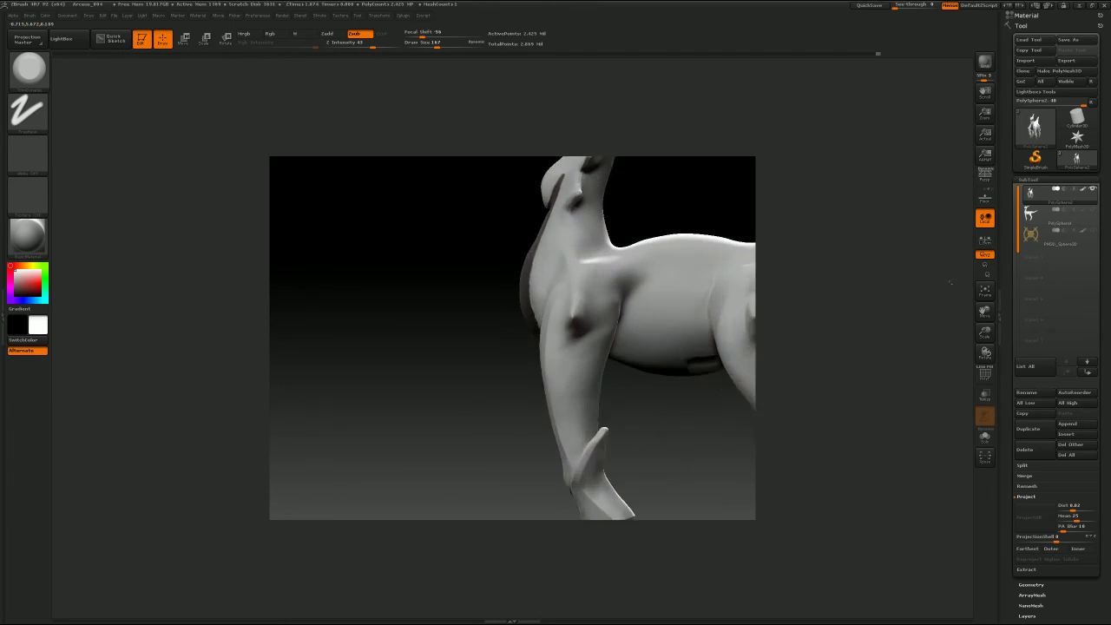
left_click_drag(408, 348, 546, 360)
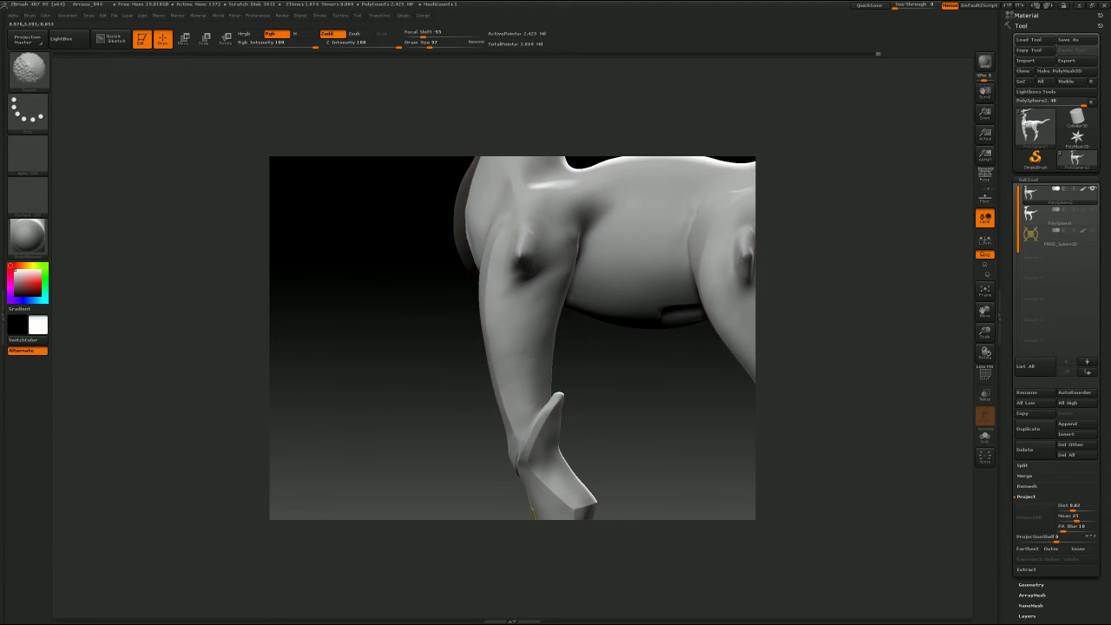
mouse_move(624, 347)
left_mouse_down("alt")
mouse_move(617, 398)
mouse_move(554, 386)
left_mouse_up("alt")
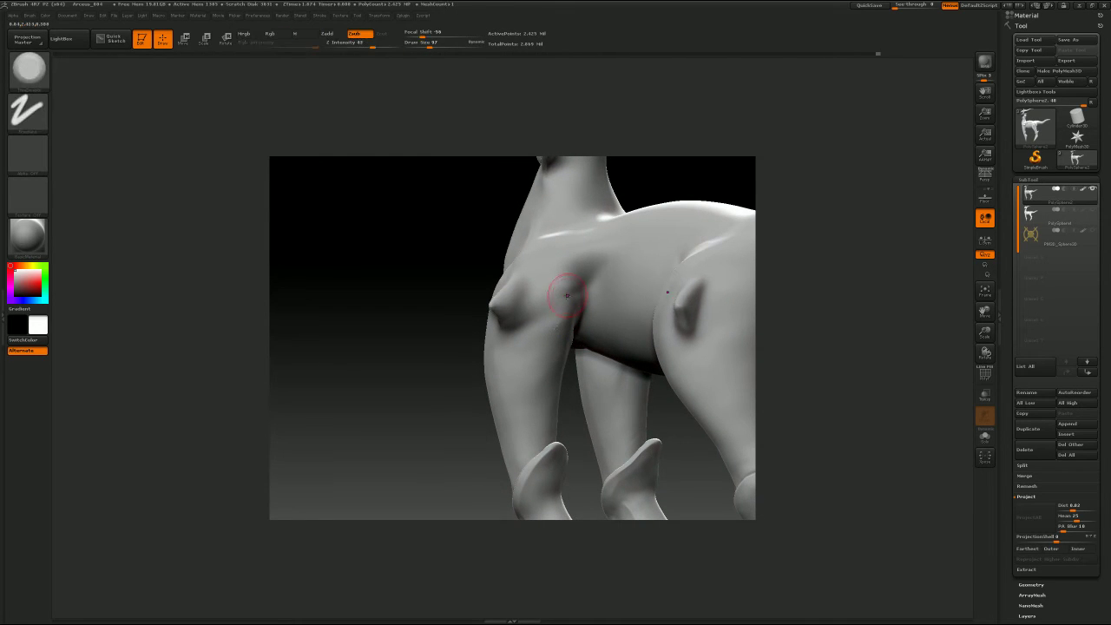
Step: Build up the upper leg behind the shoulder spike with the ClayTubes brush, and smooth it two subdivision levels lower
key("b")
key("c")
key("t")
mouse_move(554, 307)
left_mouse_down()
mouse_move(536, 327)
mouse_move(555, 310)
mouse_move(541, 348)
mouse_move(555, 327)
mouse_move(547, 323)
mouse_move(551, 334)
left_mouse_up()
key("shift+d")
key("shift+d")
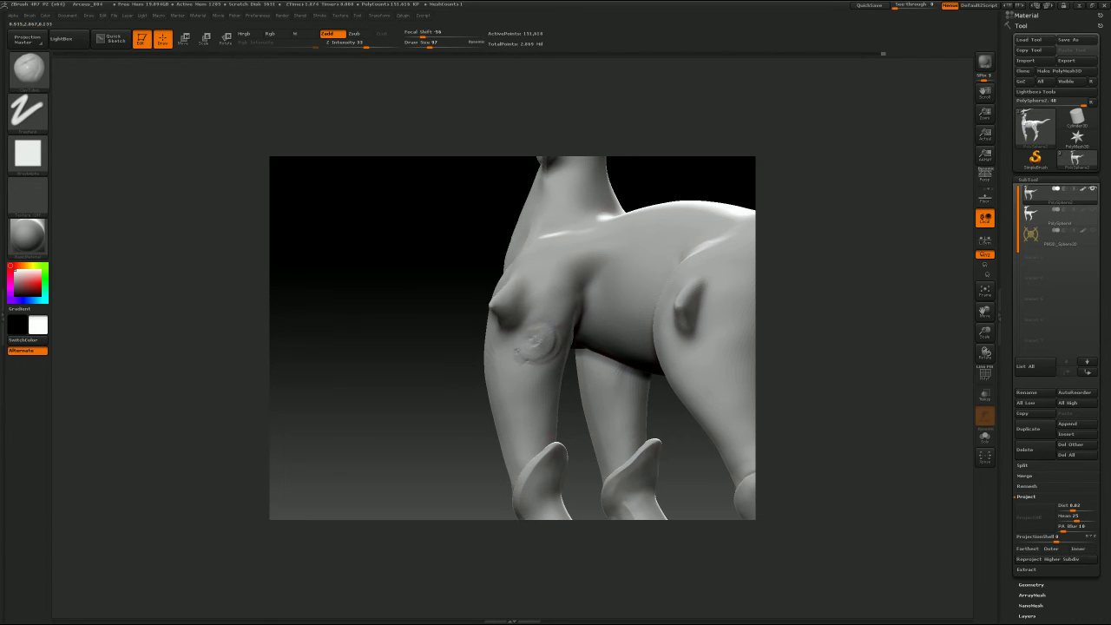
mouse_move(540, 344)
left_mouse_down()
mouse_move(527, 346)
mouse_move(542, 344)
left_mouse_up()
left_click_drag(542, 344, 538, 337, "shift")
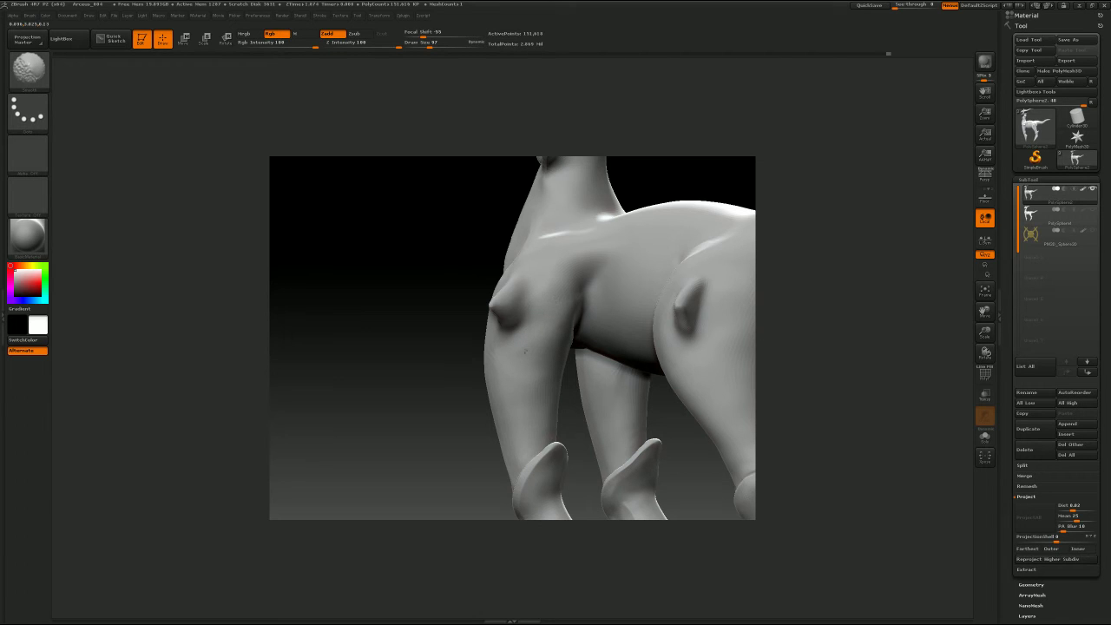
left_click_drag(779, 255, 806, 261, "shift")
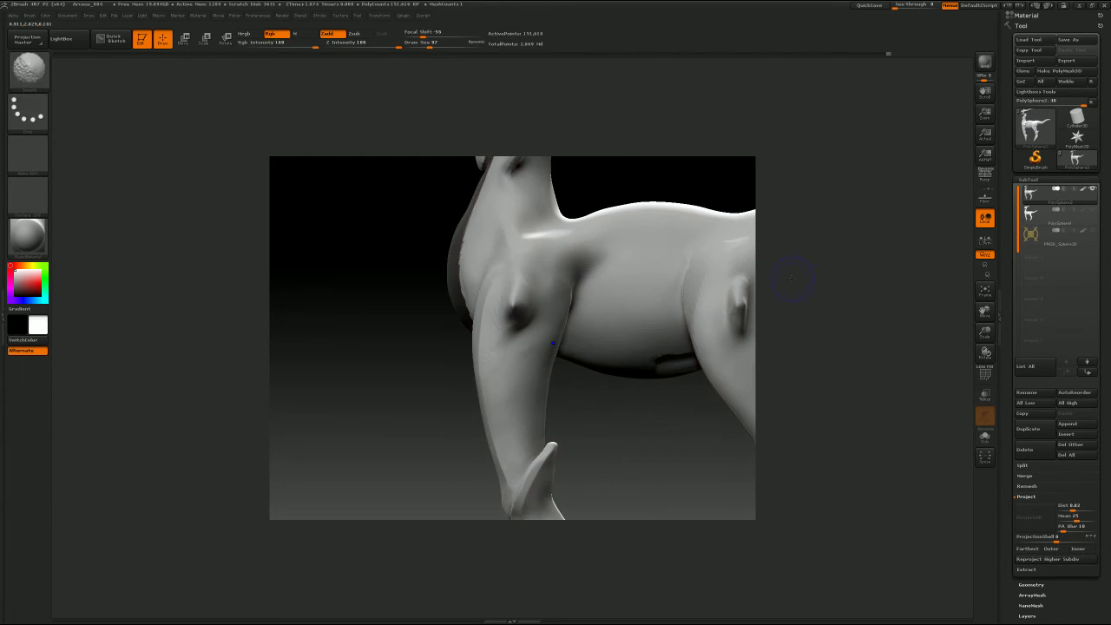
Step: Adjust the rear contour of the front upper leg and shoulder with the Move brush at draw size 163
key("b")
key("m")
key("v")
key("s")
left_click_drag(538, 358, 551, 357)
key("s")
left_click_drag(573, 304, 565, 304)
left_click_drag(632, 415, 591, 410)
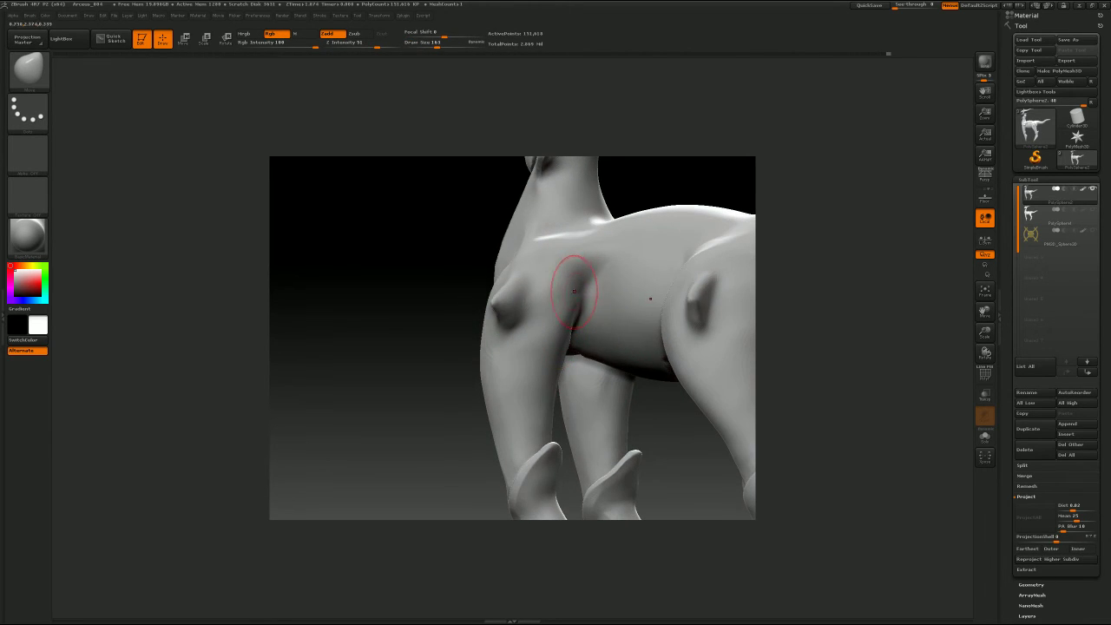
Step: Return to the highest subdivision level and trim the faces around the shoulder spike with the TrimDynamic brush at a reduced draw size
left_click_drag(480, 373, 661, 290)
left_click_drag(821, 265, 835, 284)
key("d")
key("d")
key("b")
key("d")
key("s")
key("s")
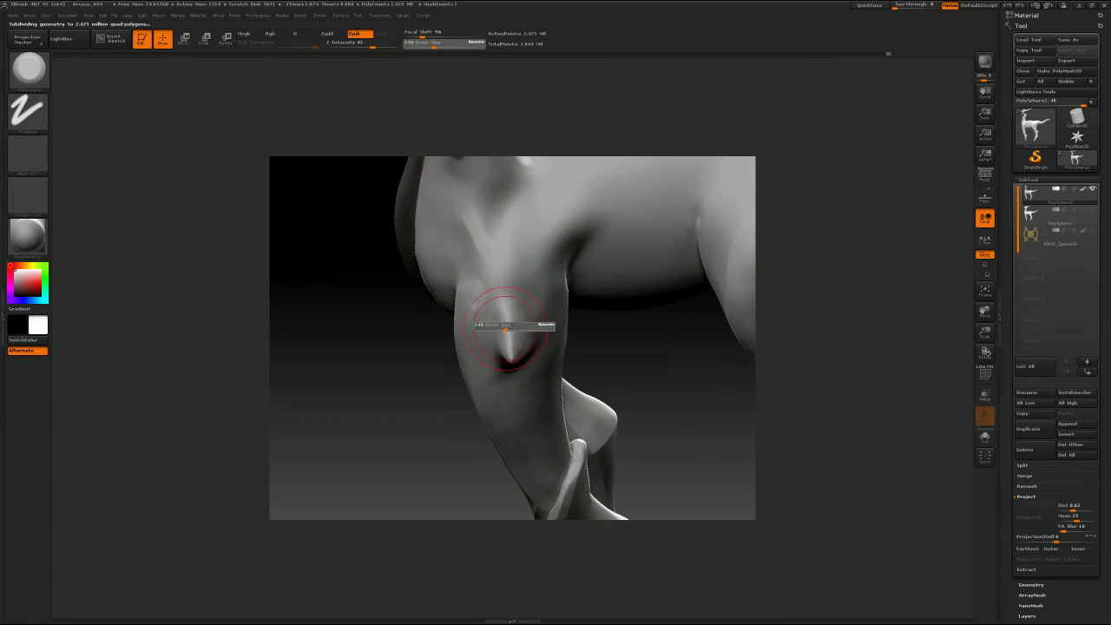
left_click_drag(493, 328, 508, 330)
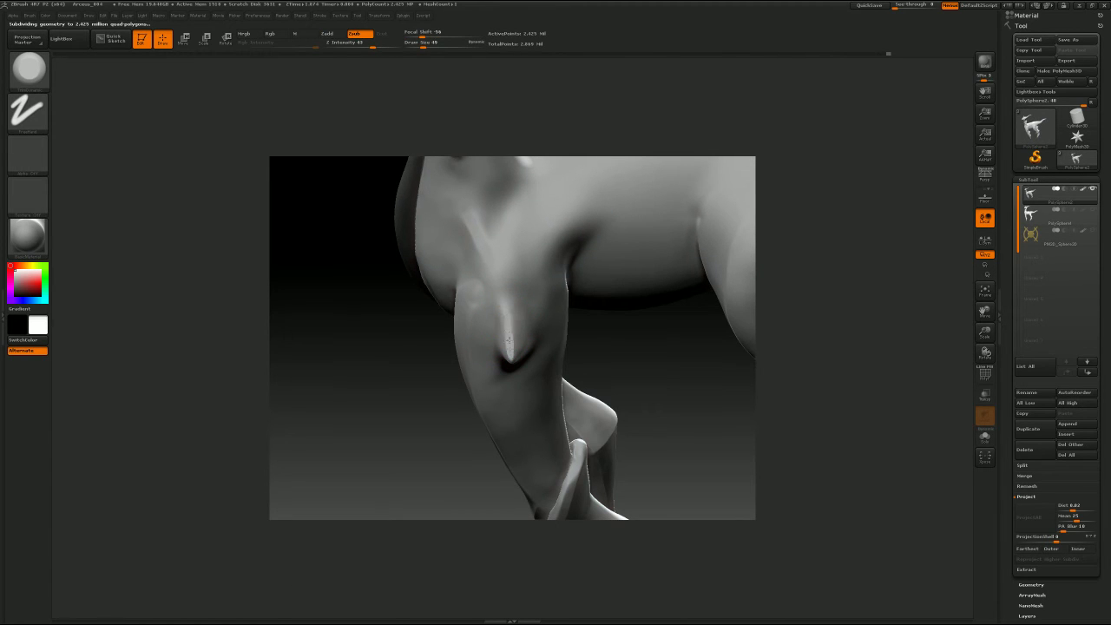
left_click_drag(634, 382, 507, 307)
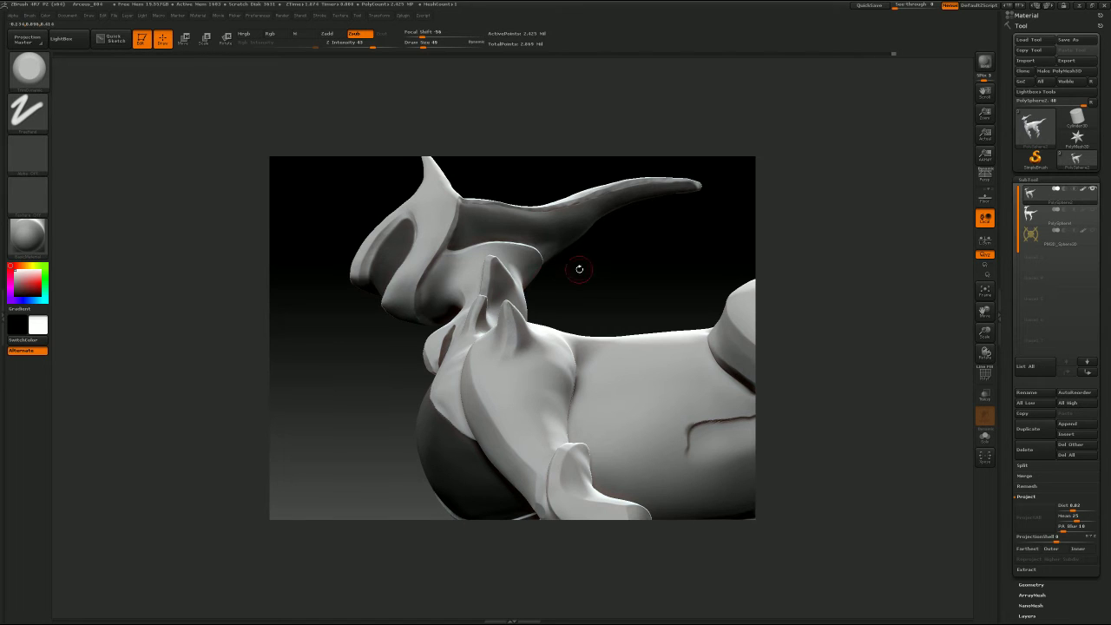
Step: Flatten the outer and upper faces of the shoulder spike with the TrimDynamic brush at draw size 37
mouse_move(579, 265)
left_mouse_down()
mouse_move(651, 290)
mouse_move(669, 281)
mouse_move(656, 323)
mouse_move(687, 266)
mouse_move(663, 273)
left_mouse_up()
key("s")
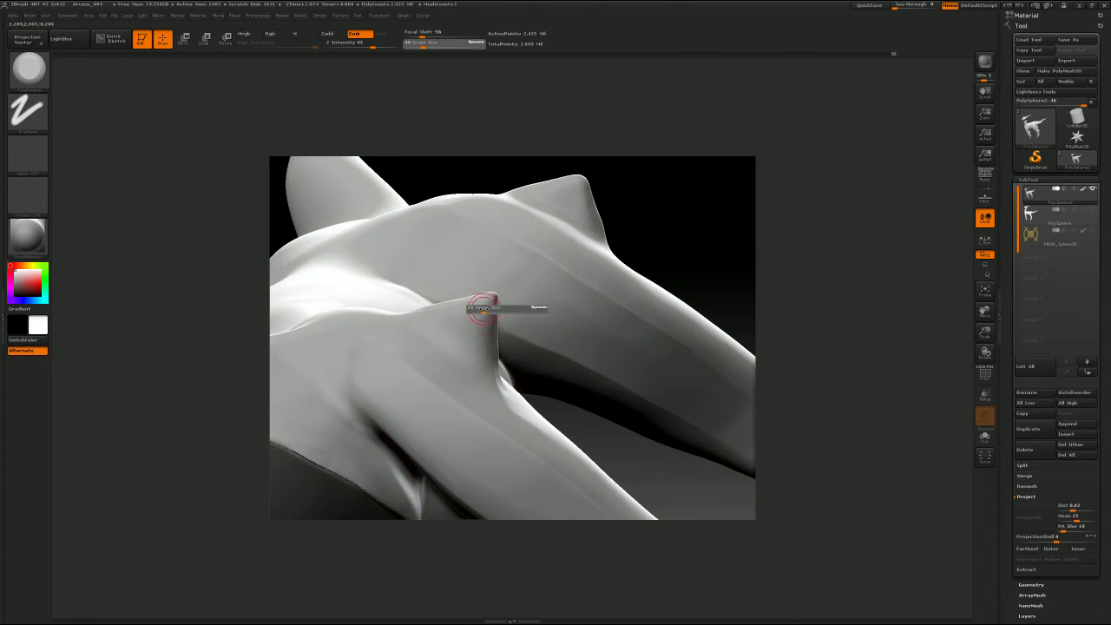
left_click(483, 309)
left_click_drag(486, 301, 491, 298)
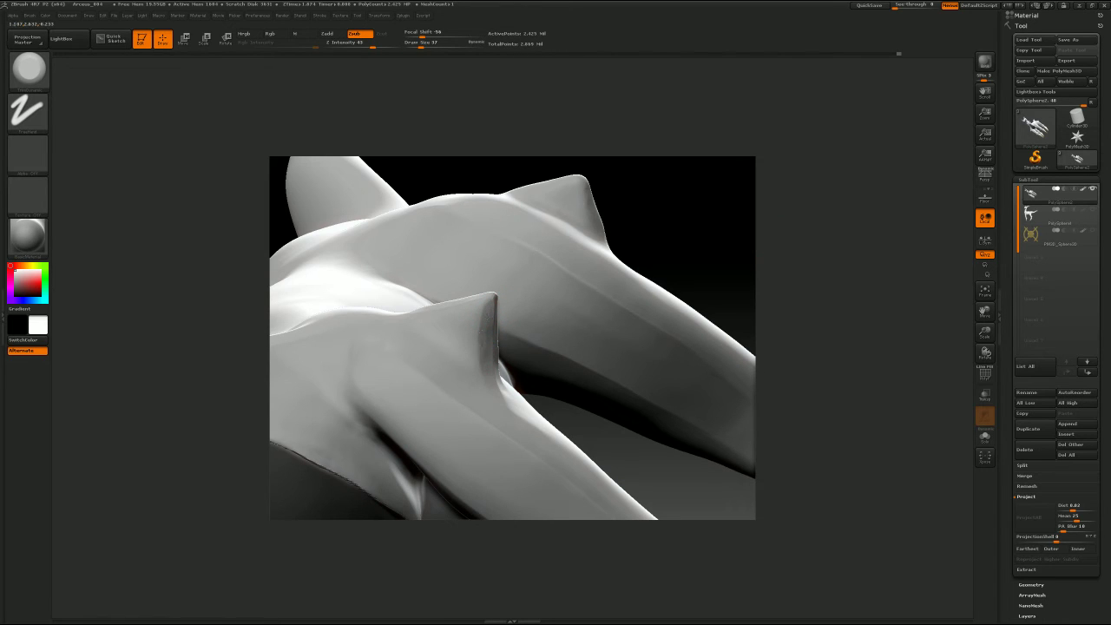
mouse_move(637, 244)
left_mouse_down()
mouse_move(707, 243)
mouse_move(578, 286)
left_mouse_up()
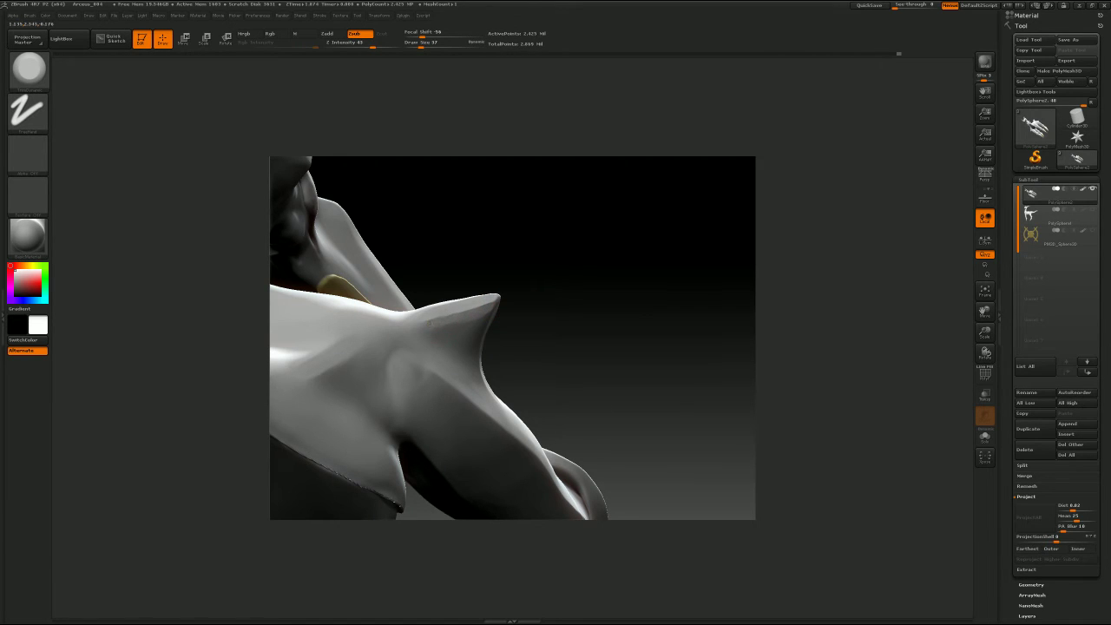
left_click_drag(521, 299, 554, 304)
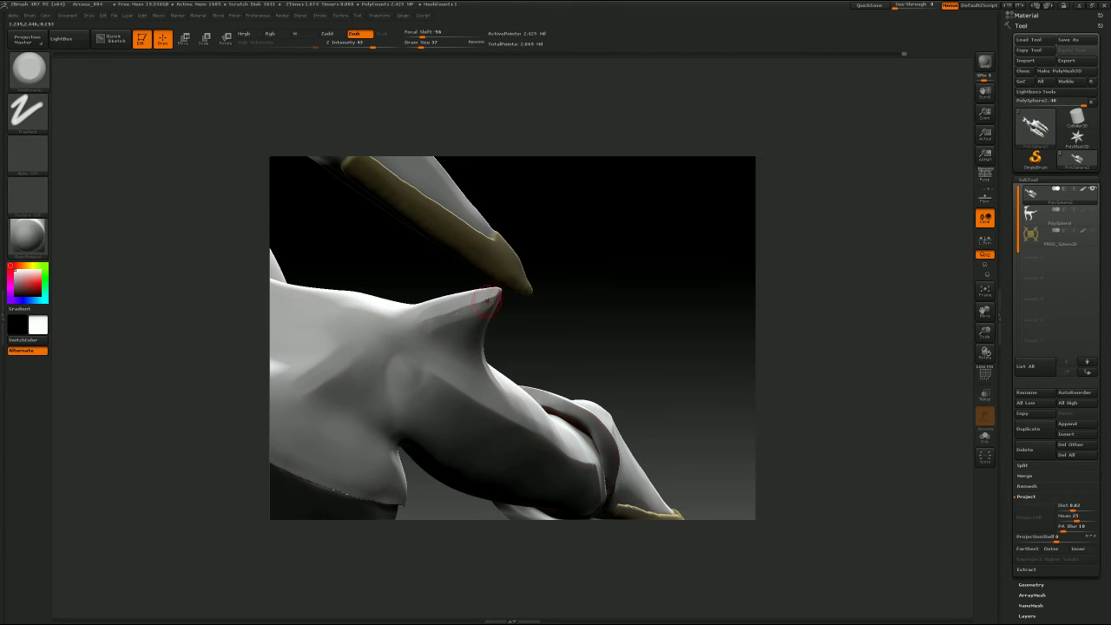
left_click_drag(556, 290, 572, 256)
Step: Refine the shoulder spike's tip and profile with the Move brush, reducing the draw size to 25 and undoing the last stroke
key("b")
key("m")
key("v")
key("s")
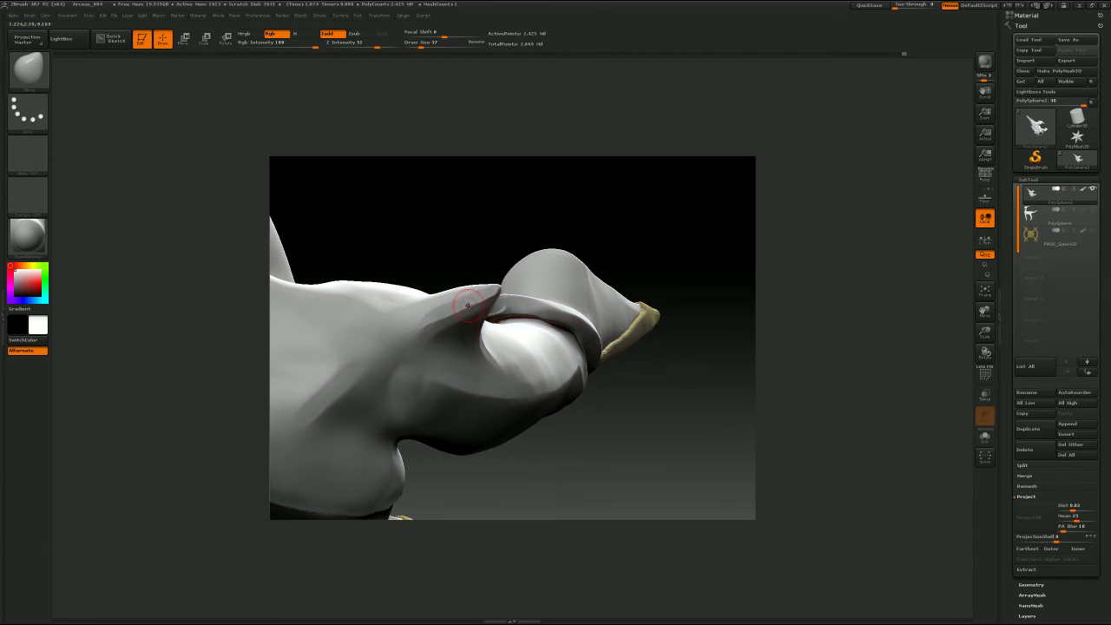
mouse_move(496, 248)
left_mouse_down()
mouse_move(517, 349)
mouse_move(508, 330)
left_mouse_up()
key("b")
key("m")
key("v")
key("s")
left_click_drag(475, 285, 484, 279)
key("s")
key("ctrl+z")
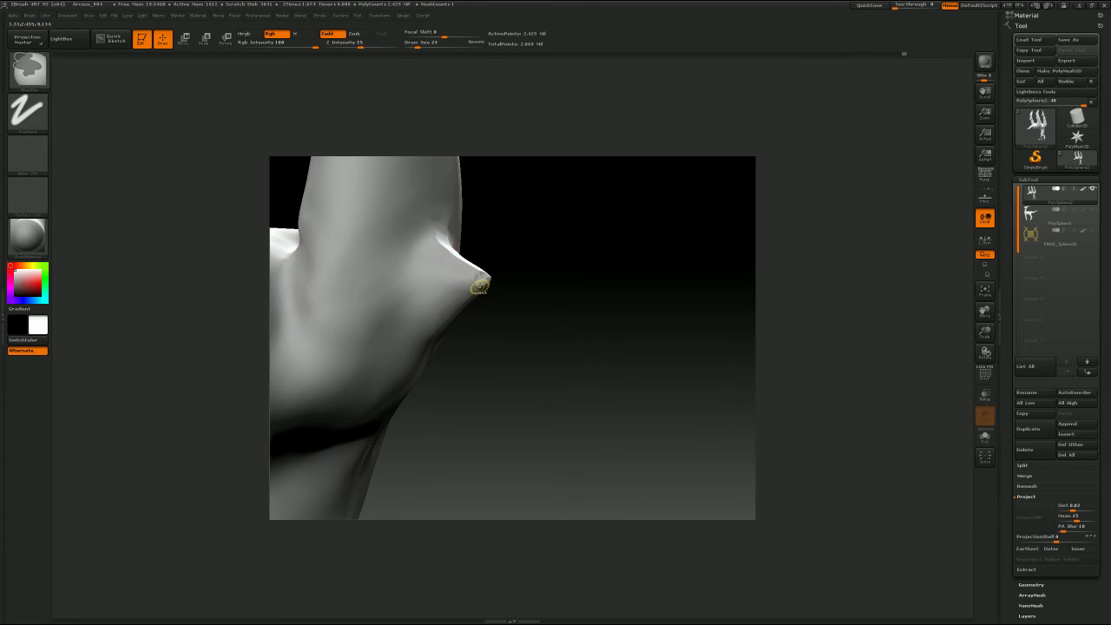
Step: Trim the lower and side faces of the shoulder spike into crisp planes with the TrimDynamic brush at draw sizes 25 and 29
key("b")
key("t")
key("d")
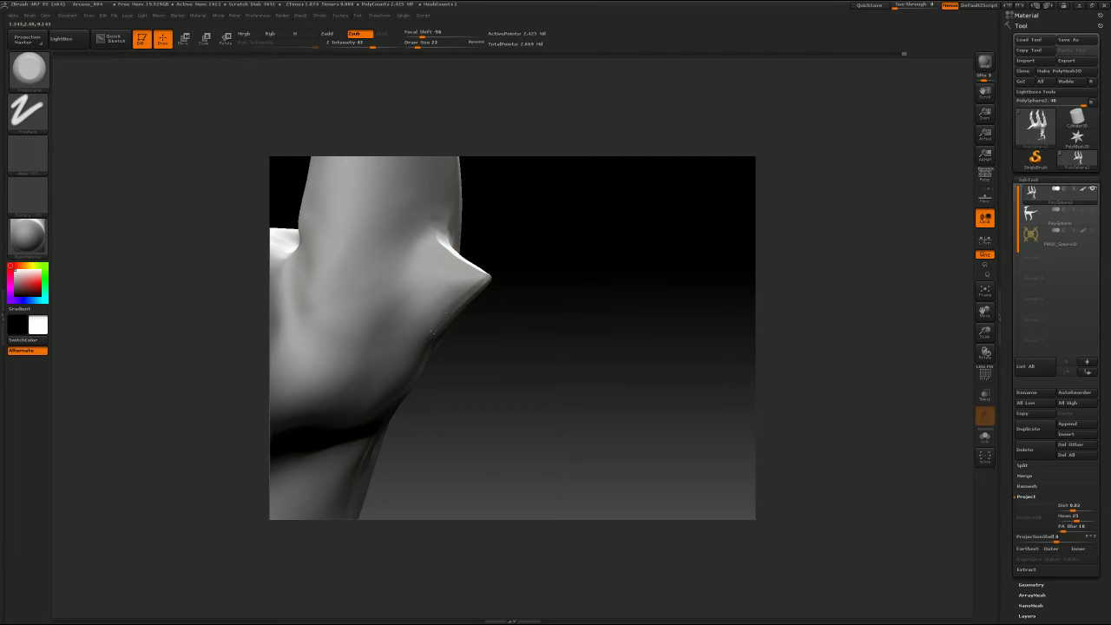
mouse_move(463, 318)
left_mouse_down()
mouse_move(514, 315)
mouse_move(503, 269)
mouse_move(609, 318)
mouse_move(463, 206)
left_mouse_up()
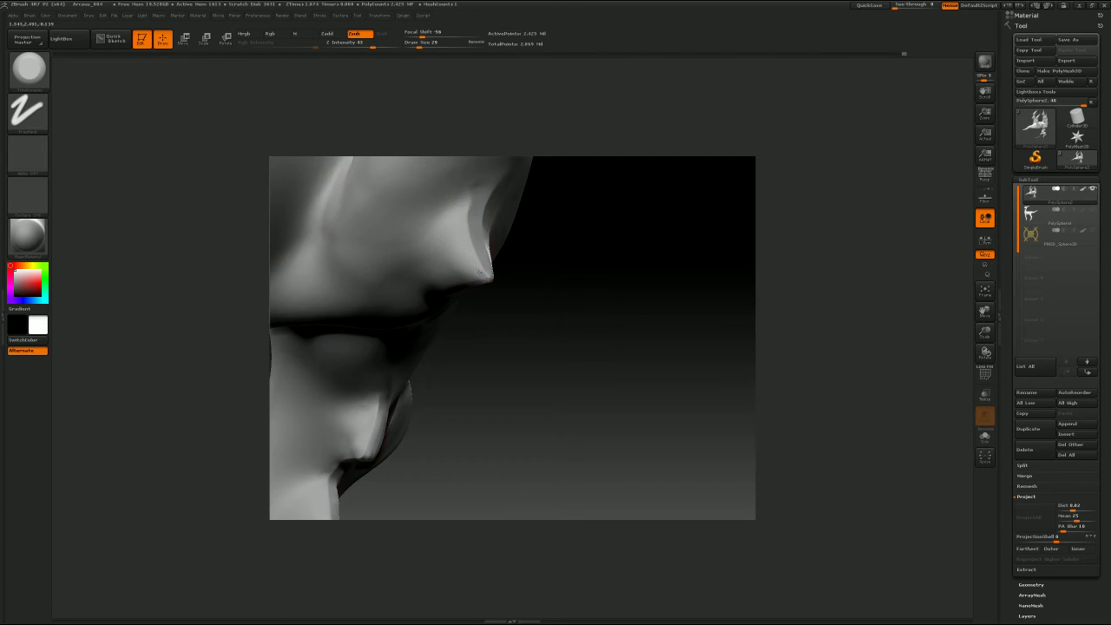
left_click_drag(595, 303, 620, 396)
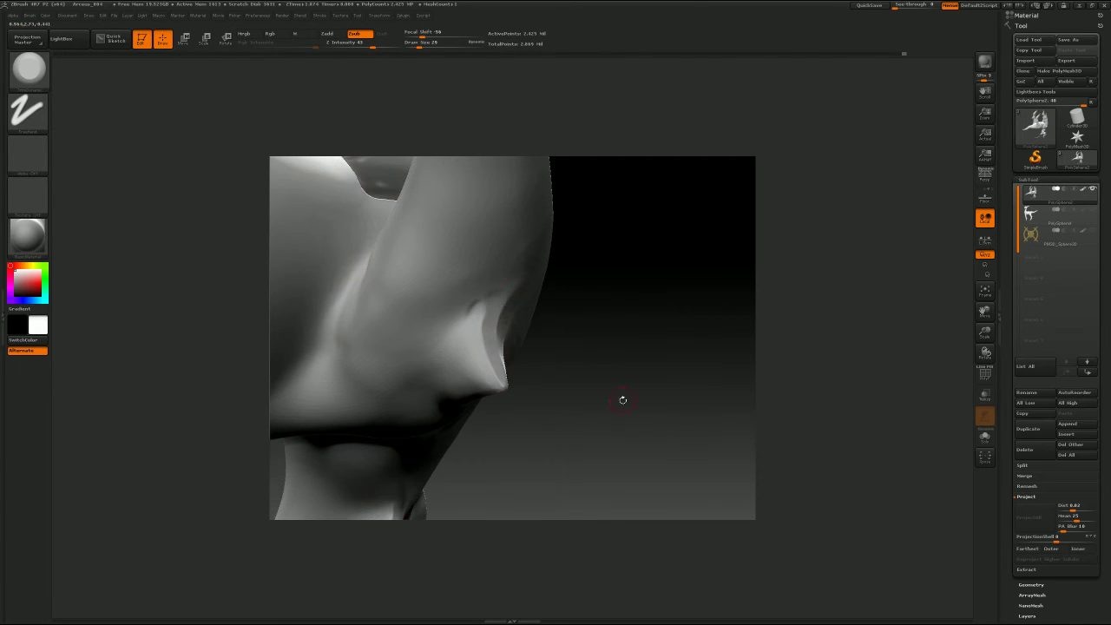
key("s")
left_click_drag(475, 301, 475, 307)
key("s")
key("shift")
mouse_move(613, 372)
left_mouse_down()
mouse_move(645, 285)
mouse_move(658, 307)
mouse_move(616, 280)
mouse_move(665, 272)
mouse_move(579, 300)
mouse_move(617, 303)
mouse_move(749, 241)
left_mouse_up()
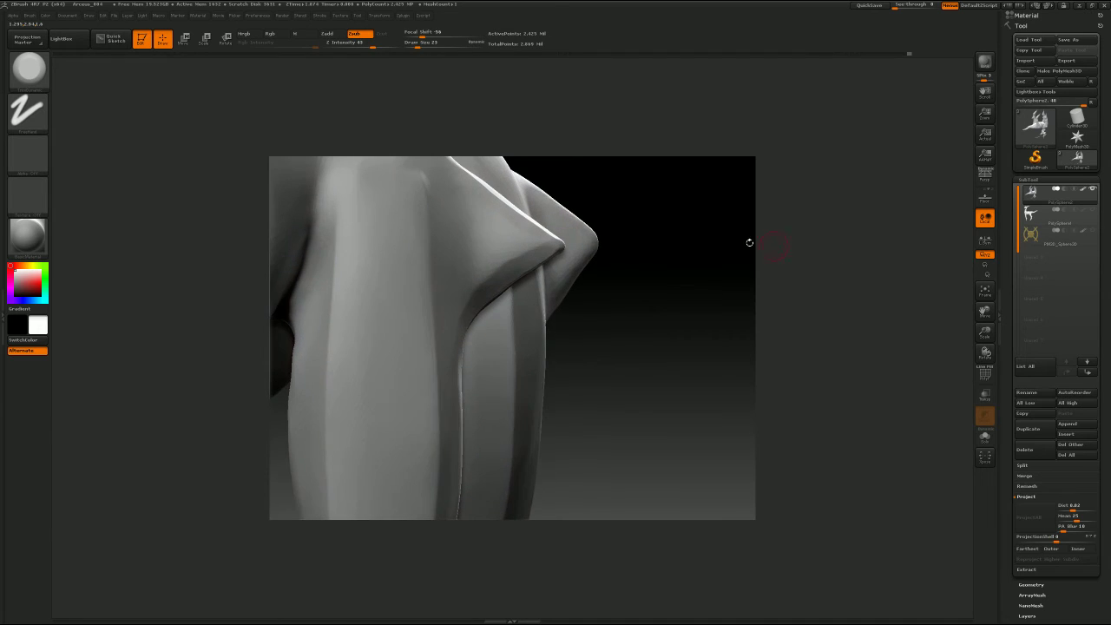
Step: Sharpen the edges of the shoulder spike with the Pinch brush at draw sizes 20 and 16
key("b")
key("p")
key("i")
key("s")
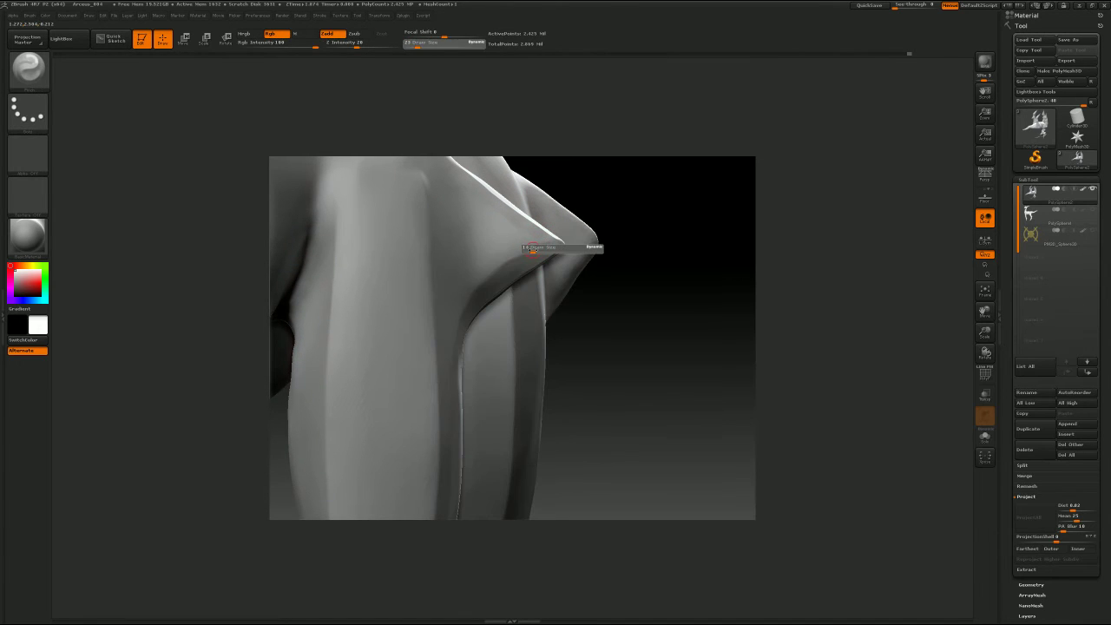
left_click_drag(530, 250, 535, 250)
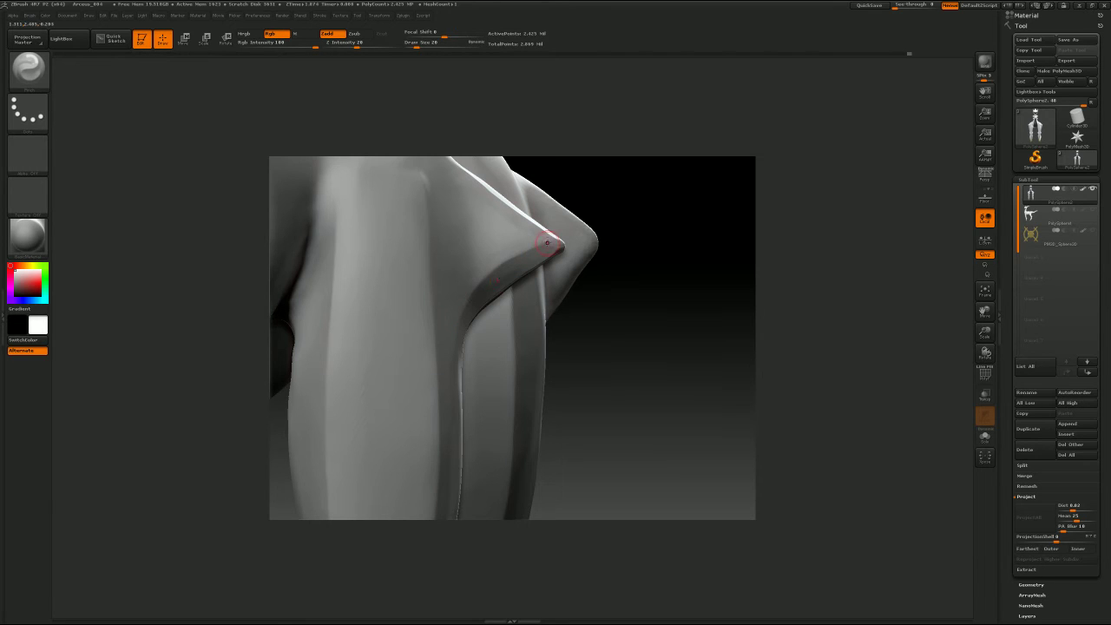
left_click_drag(663, 267, 558, 300)
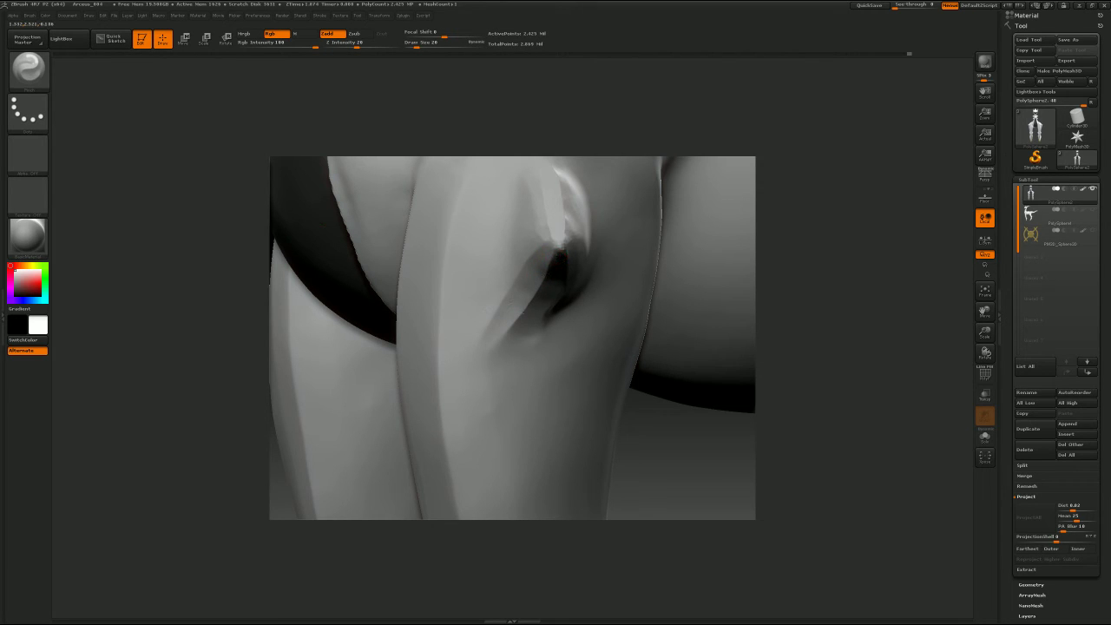
left_click_drag(881, 227, 786, 215)
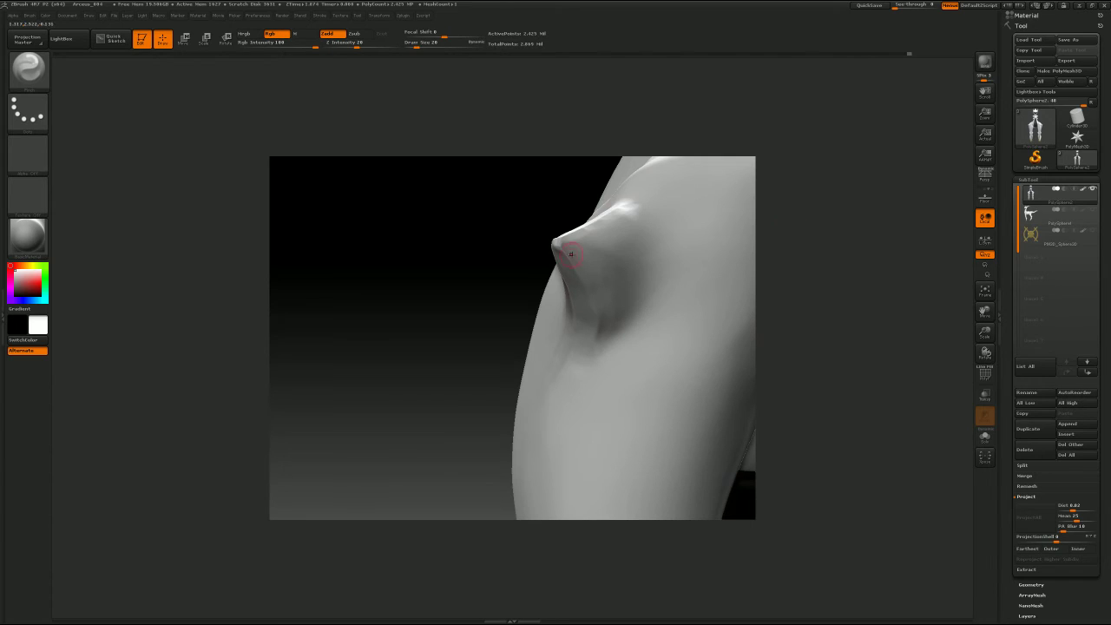
key("bracketleft")
mouse_move(808, 247)
left_mouse_down()
mouse_move(789, 245)
mouse_move(781, 317)
mouse_move(818, 308)
left_mouse_up()
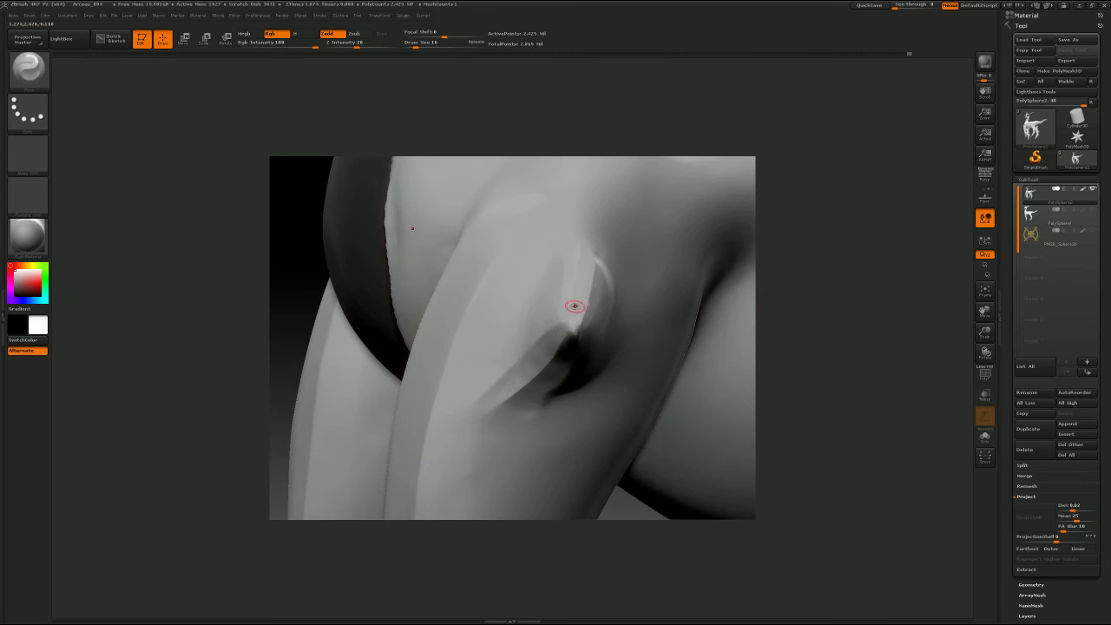
Step: Cut a small flat facet on the tip of the shoulder spike with the TrimDynamic brush at draw size 27
key("b")
key("t")
key("d")
key("s")
left_click_drag(575, 330, 576, 333)
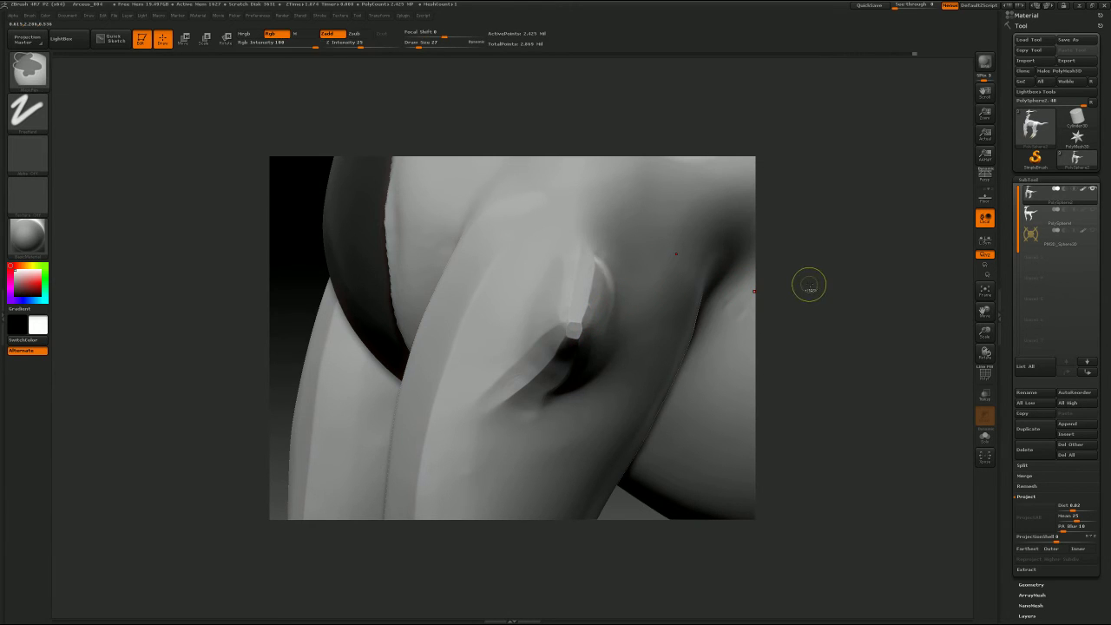
left_click_drag(819, 276, 628, 287)
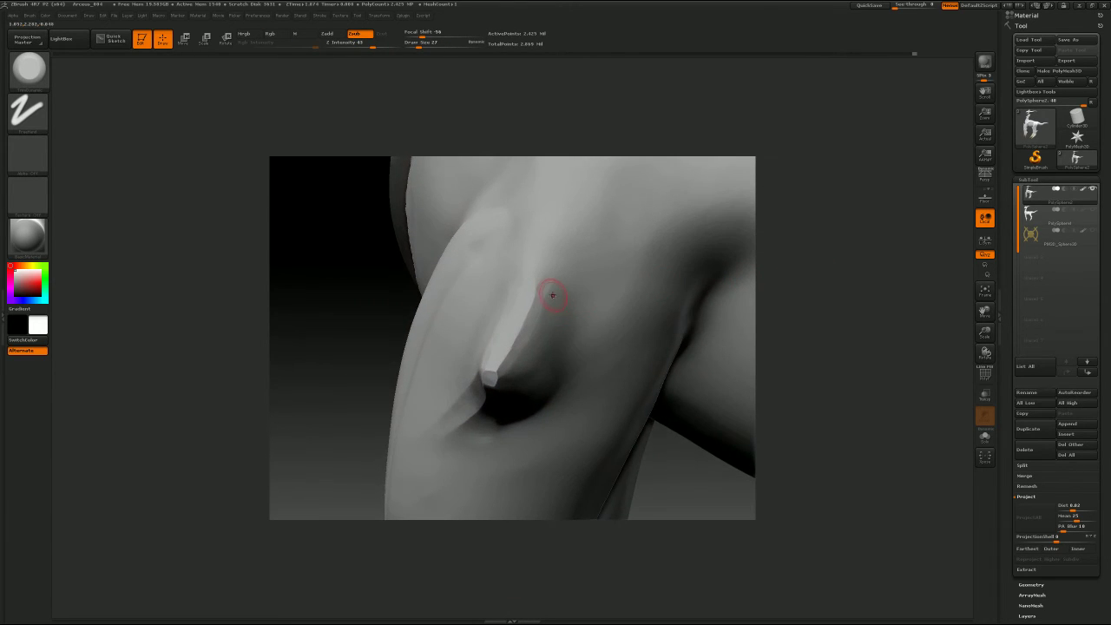
Step: Sharpen the edges around the shoulder spike's tip facet with the Pinch brush at draw sizes 22 and 17
key("p")
key("p")
key("b")
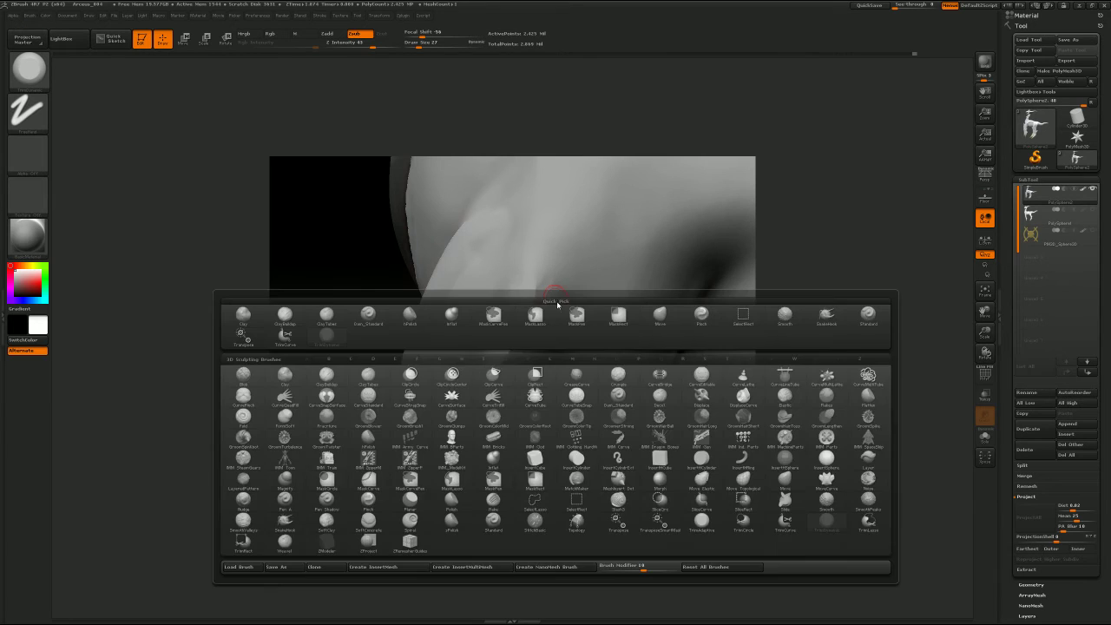
key("m")
key("v")
key("bracketleft")
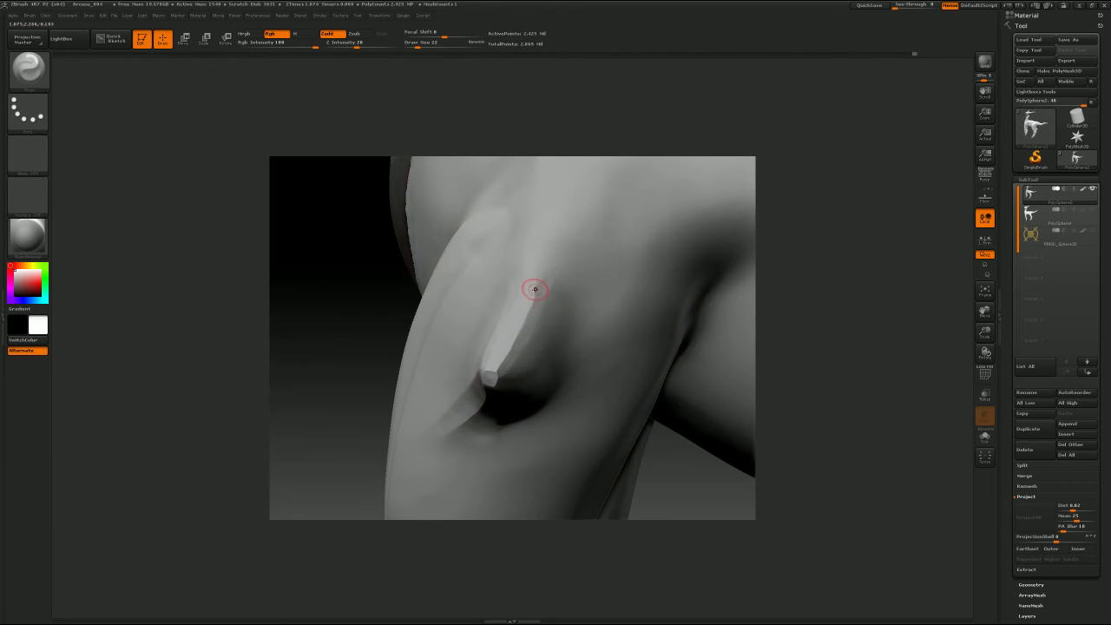
key("bracketleft")
left_click_drag(784, 261, 811, 266)
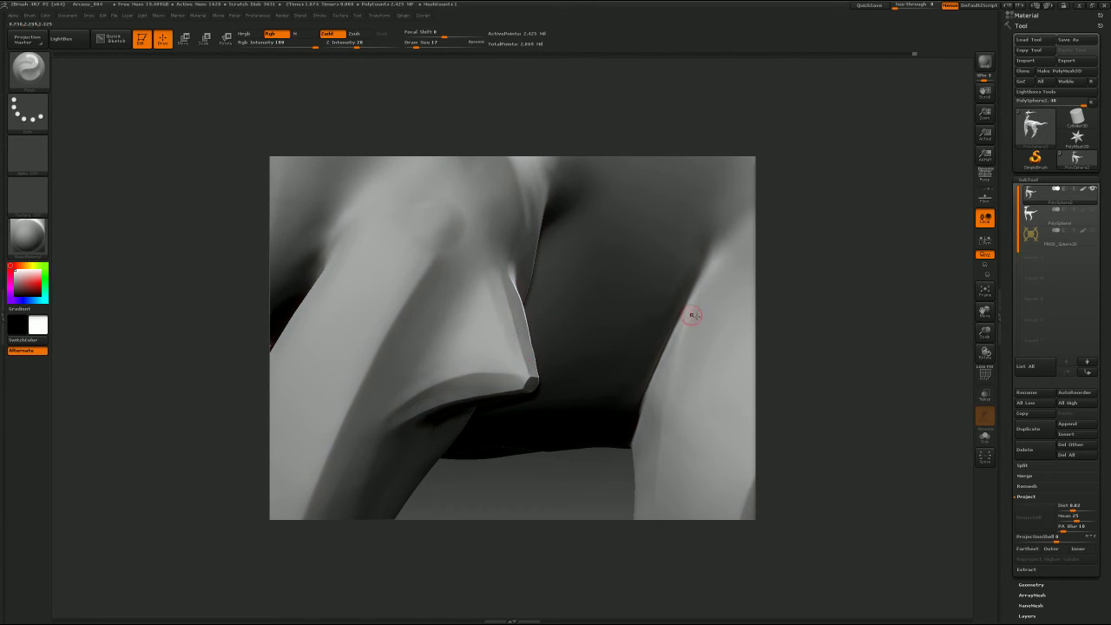
left_click_drag(779, 309, 815, 316)
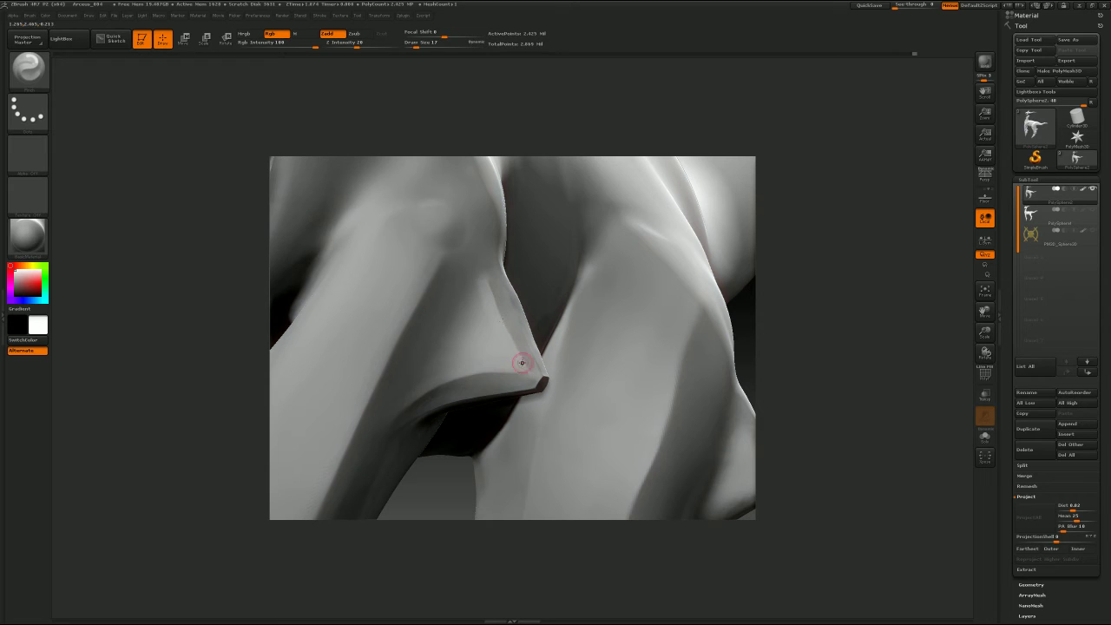
Step: Adjust the lower leg's surface beside the gold band with the Move brush, reducing the draw size to 14 and 7
left_click_drag(795, 248, 690, 253, "alt")
left_click_drag(776, 302, 740, 301)
left_click_drag(872, 296, 653, 307, "alt")
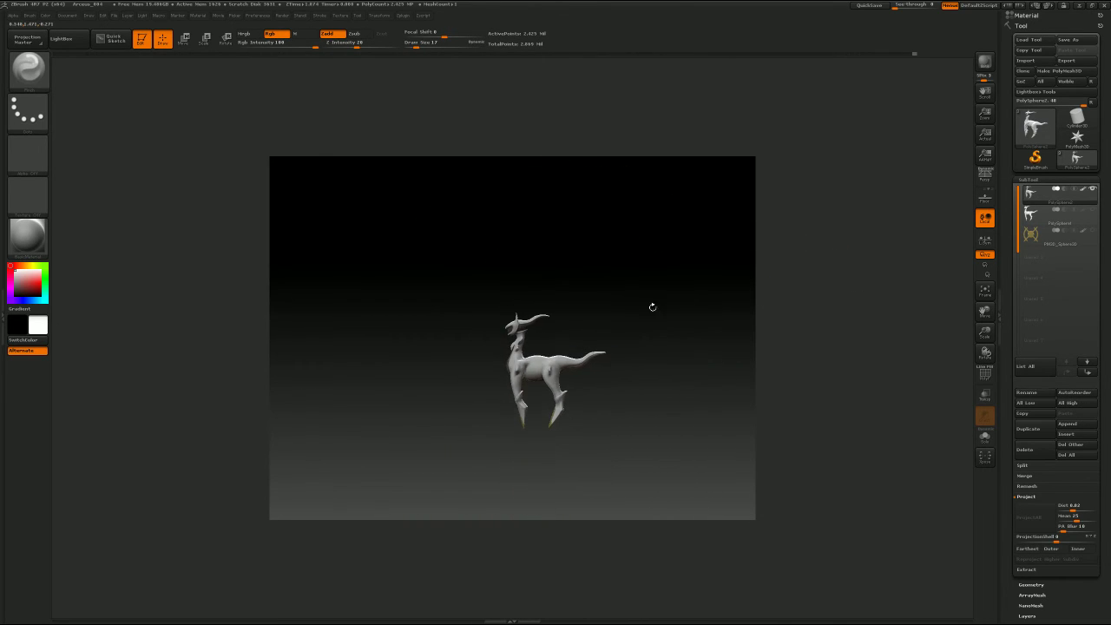
left_click_drag(734, 318, 801, 321)
left_click_drag(764, 320, 665, 307)
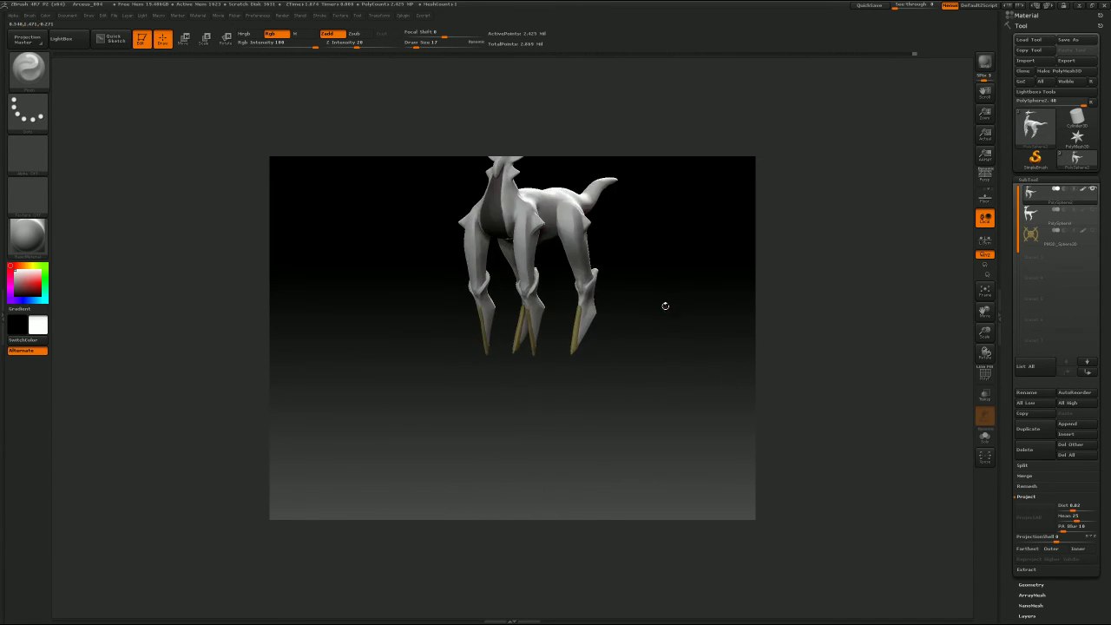
left_click_drag(816, 217, 842, 209, "alt")
mouse_move(677, 330)
left_mouse_down()
mouse_move(581, 349)
mouse_move(610, 330)
mouse_move(608, 342)
mouse_move(631, 271)
mouse_move(625, 294)
mouse_move(635, 295)
mouse_move(731, 277)
mouse_move(700, 357)
mouse_move(625, 382)
left_mouse_up()
key("b")
key("m")
key("v")
key("s")
left_click_drag(735, 332, 713, 349)
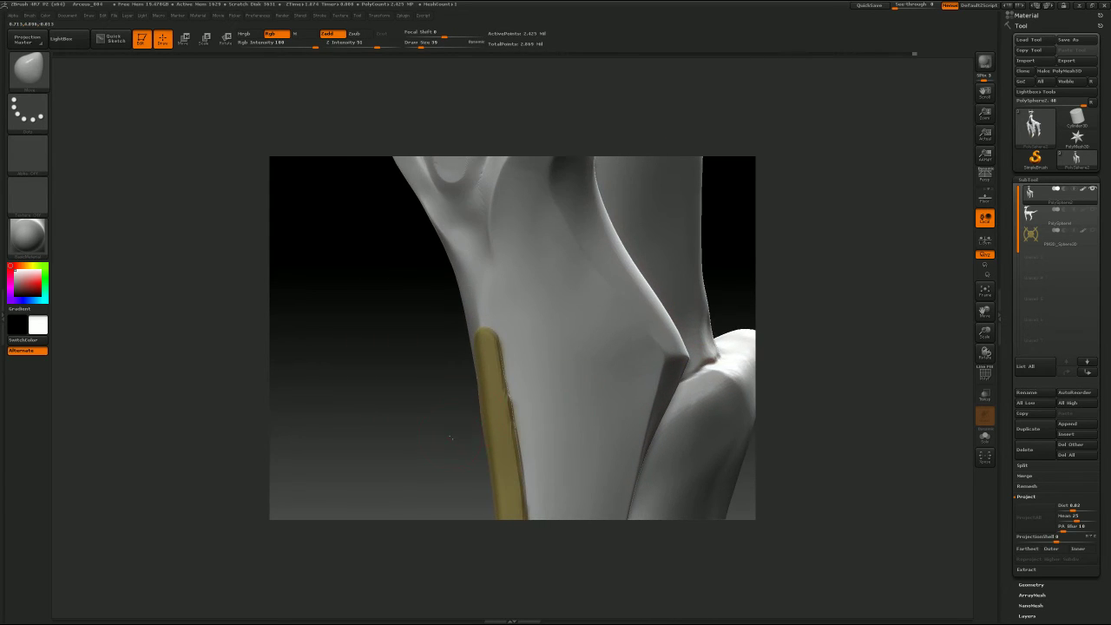
mouse_move(452, 438)
left_mouse_down()
mouse_move(497, 433)
mouse_move(506, 399)
left_mouse_up()
key("s")
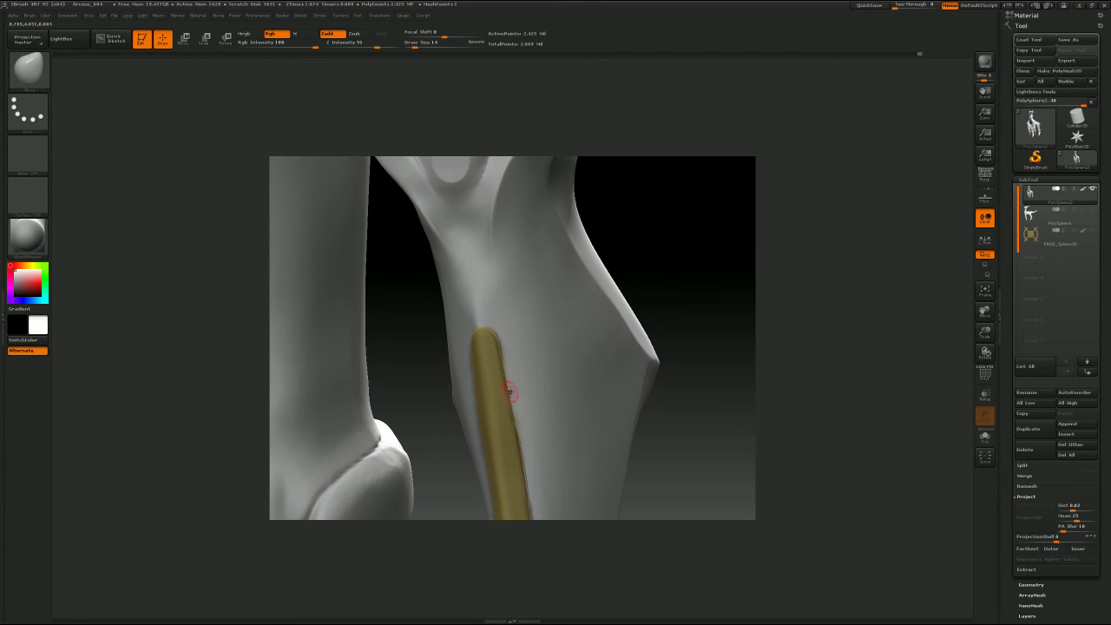
key("s")
left_click_drag(512, 390, 507, 390)
Step: Flatten the outer ridge of the rear thigh spike with the TrimDynamic brush at draw size 41
left_click_drag(773, 296, 738, 297, "alt")
left_click_drag(841, 285, 790, 391, "alt")
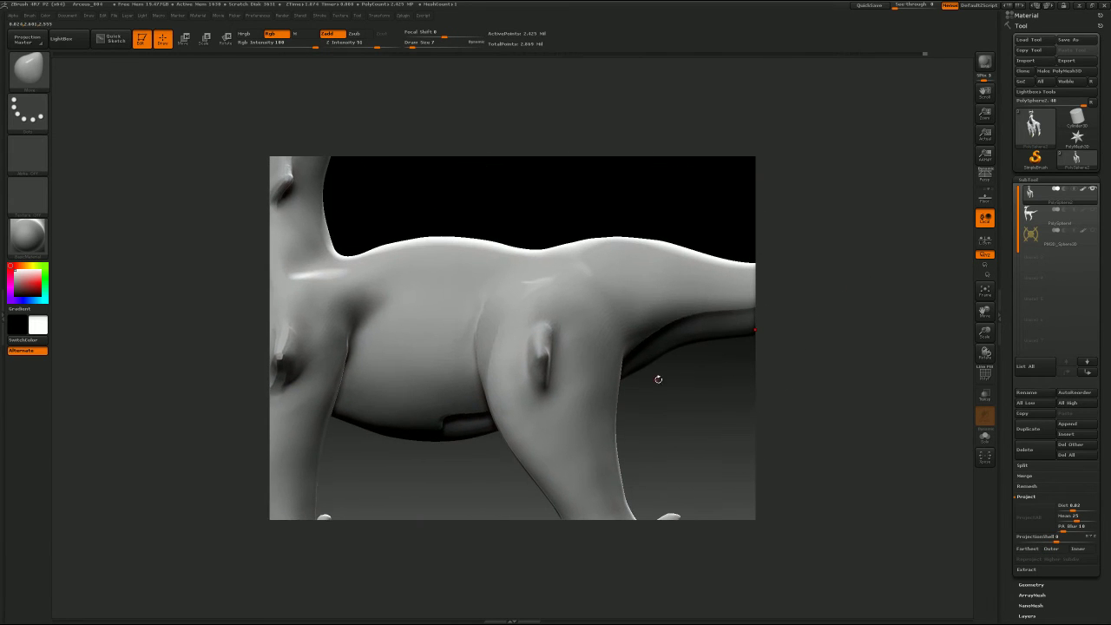
left_click_drag(658, 379, 640, 373)
key("b")
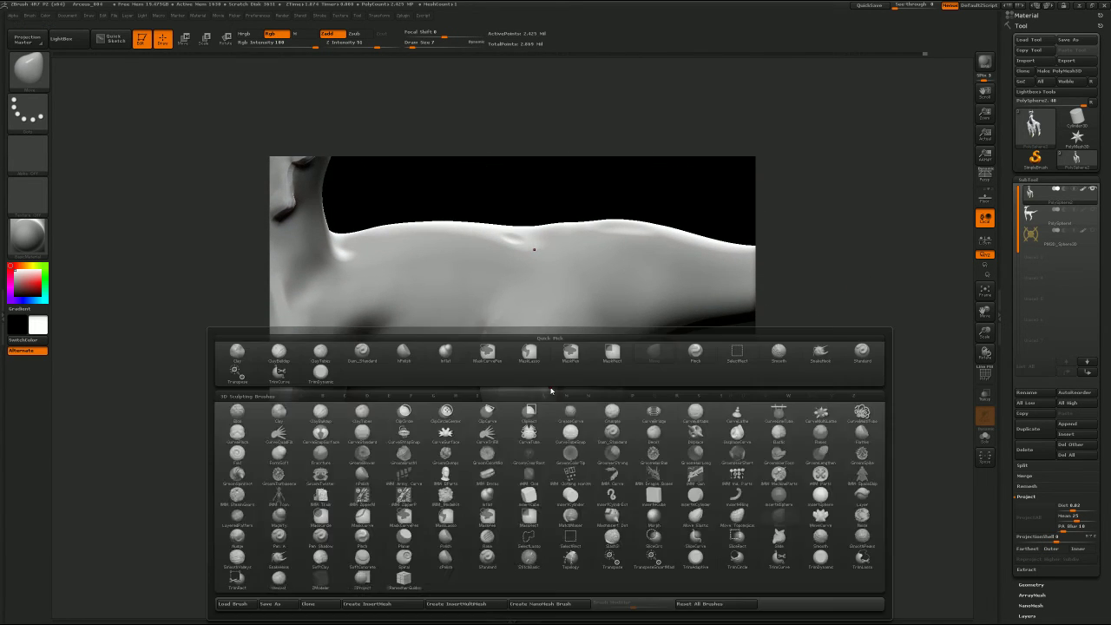
key("t")
key("d")
key("s")
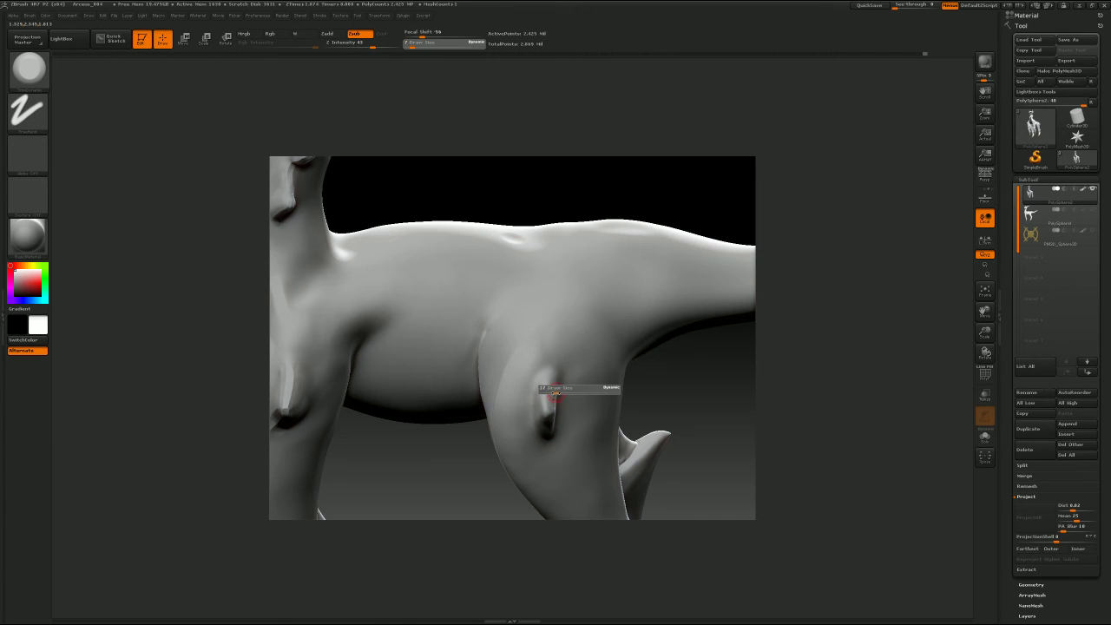
left_click_drag(555, 394, 547, 397)
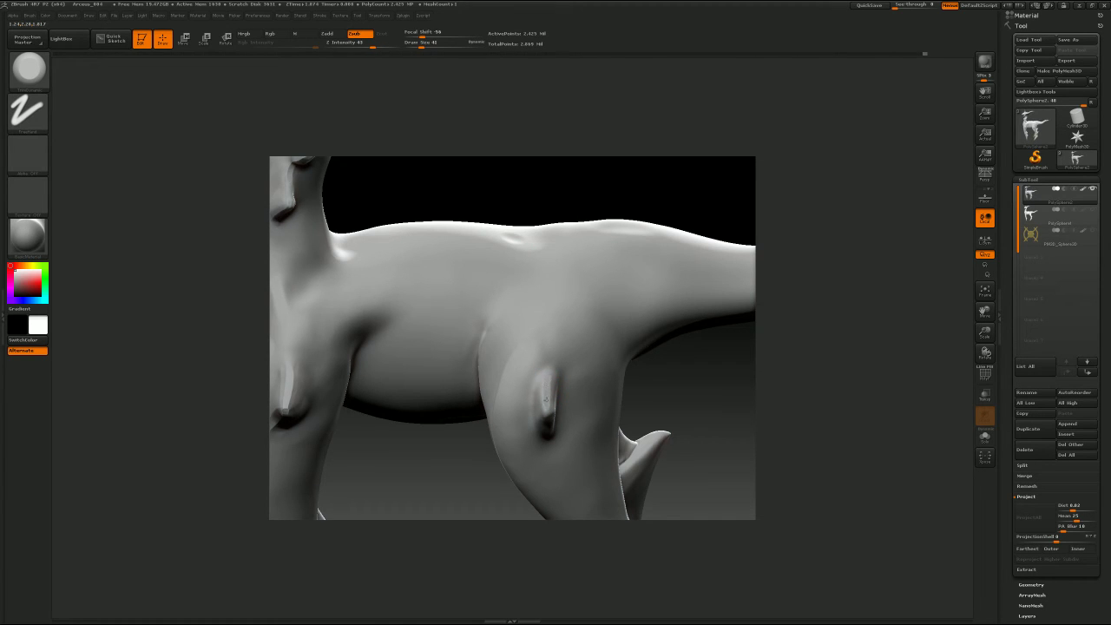
left_click_drag(699, 365, 547, 383)
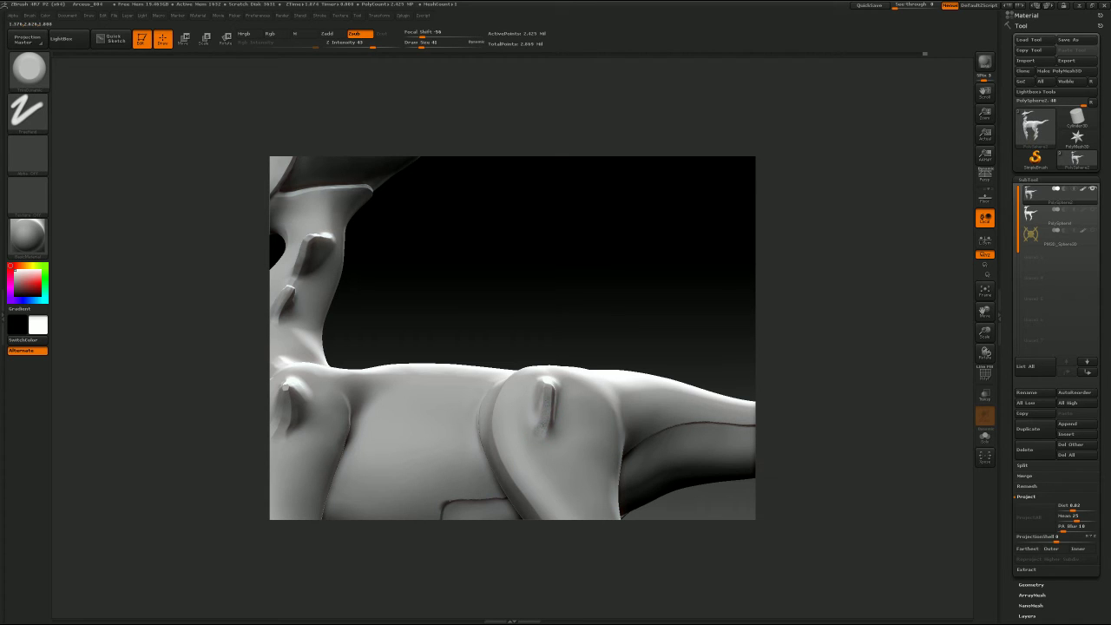
Step: Smooth the lower base of the thigh spike and trim its side face flat
mouse_move(536, 431)
left_mouse_down("shift")
mouse_move(544, 426)
mouse_move(537, 444)
left_mouse_up("shift")
left_click_drag(756, 302, 734, 330)
left_click_drag(612, 357, 678, 352, "alt")
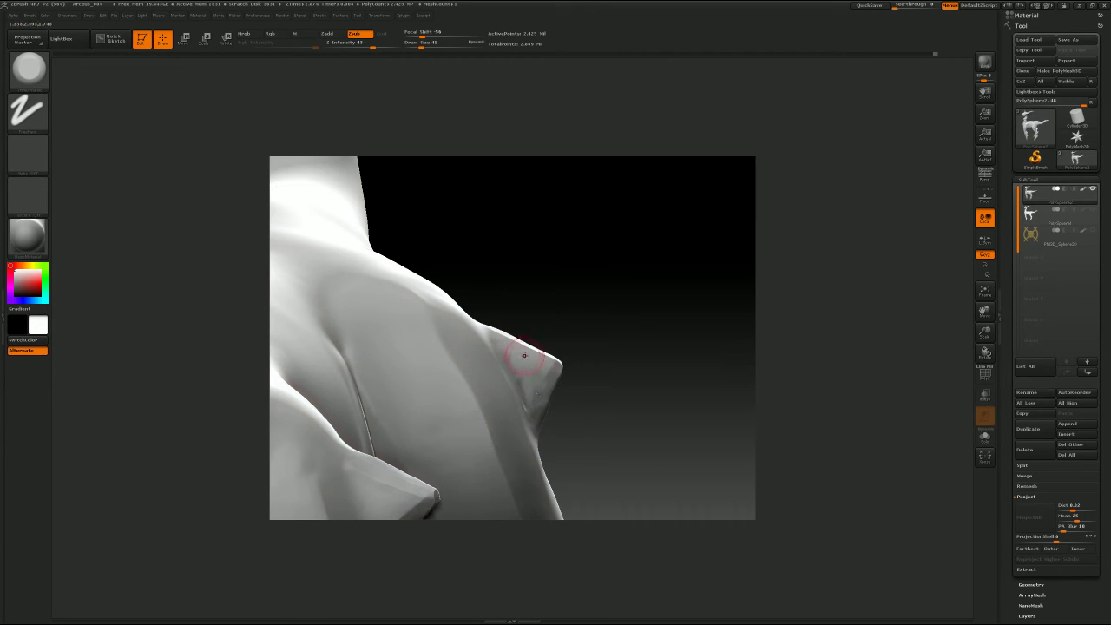
mouse_move(567, 367)
left_mouse_down()
mouse_move(628, 339)
mouse_move(665, 306)
mouse_move(790, 299)
left_mouse_up()
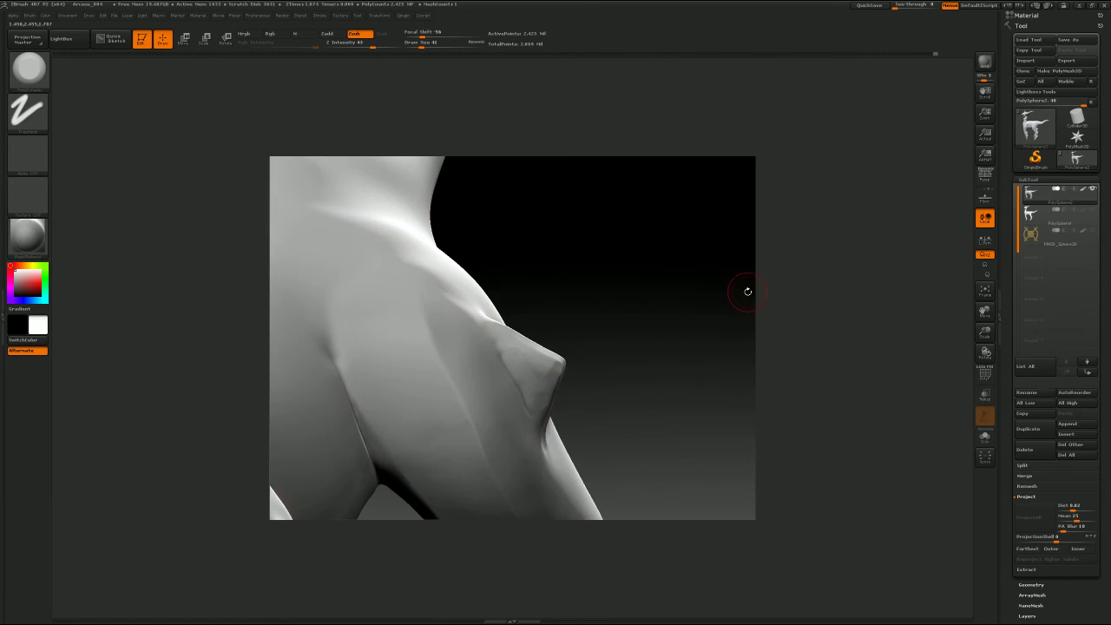
Step: Sharpen the edges of the thigh spike with the Pinch brush at a reduced draw size and smooth its lower end
key("b")
key("p")
key("i")
left_click_drag(632, 298, 569, 304)
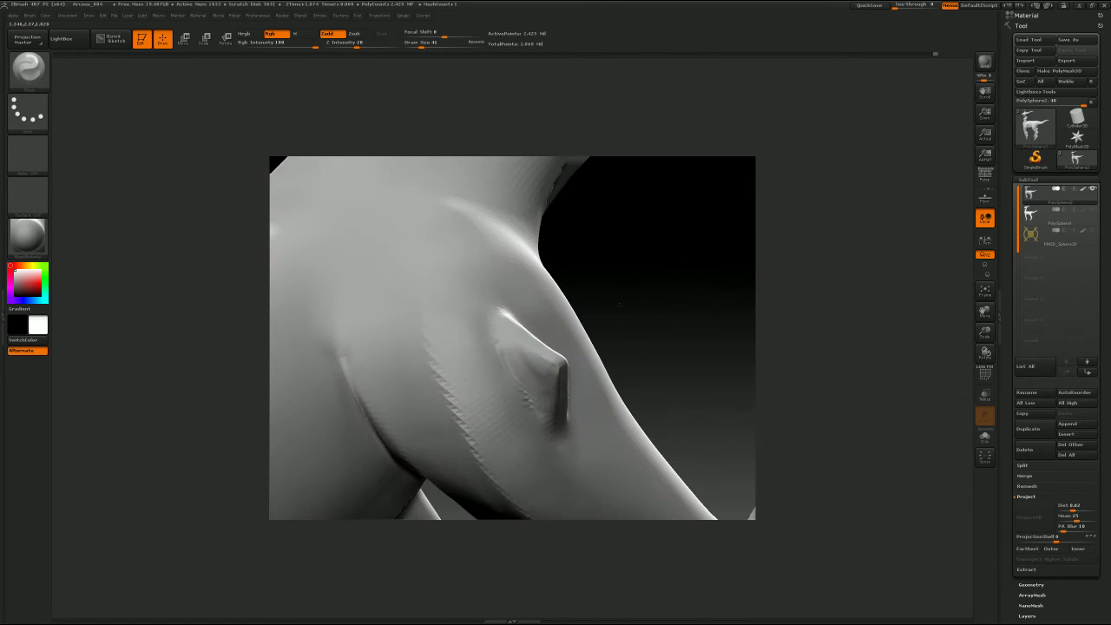
key("s")
left_click(498, 353)
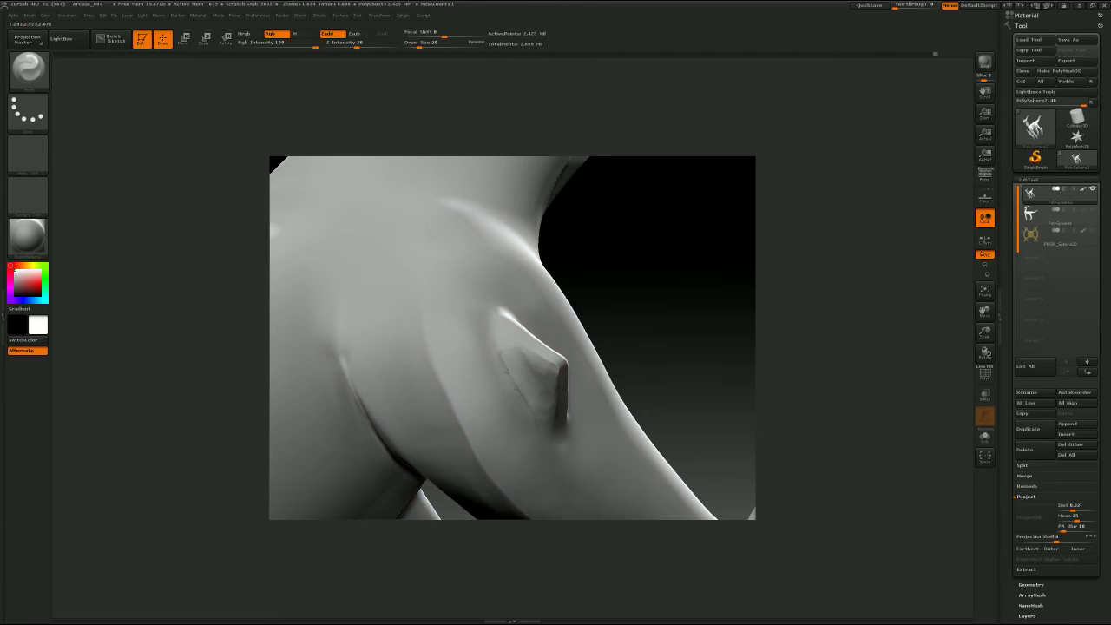
left_click_drag(557, 432, 550, 408, "shift")
left_click_drag(694, 301, 730, 270)
mouse_move(814, 280)
left_mouse_down()
mouse_move(811, 260)
mouse_move(816, 278)
mouse_move(761, 290)
left_mouse_up()
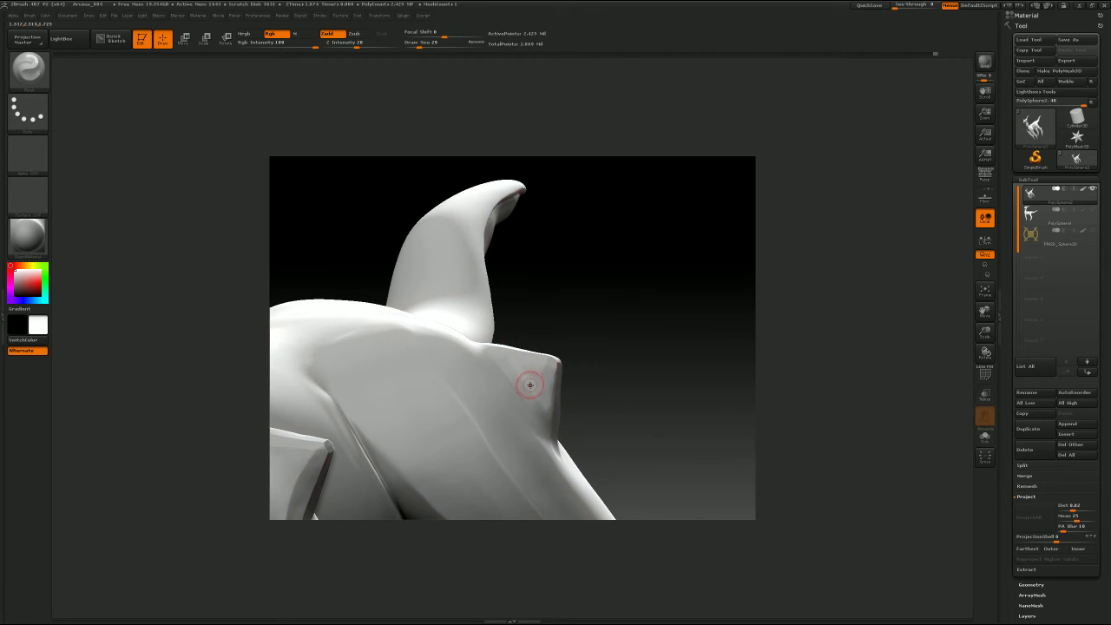
Step: Fill the hollow in the thigh spike's side face with ClayTubes, undoing the first stroke, and smooth the added clay
key("b")
key("c")
key("t")
mouse_move(530, 382)
left_mouse_down()
mouse_move(537, 396)
mouse_move(530, 380)
mouse_move(521, 384)
left_mouse_up()
key("ctrl+z")
key("s")
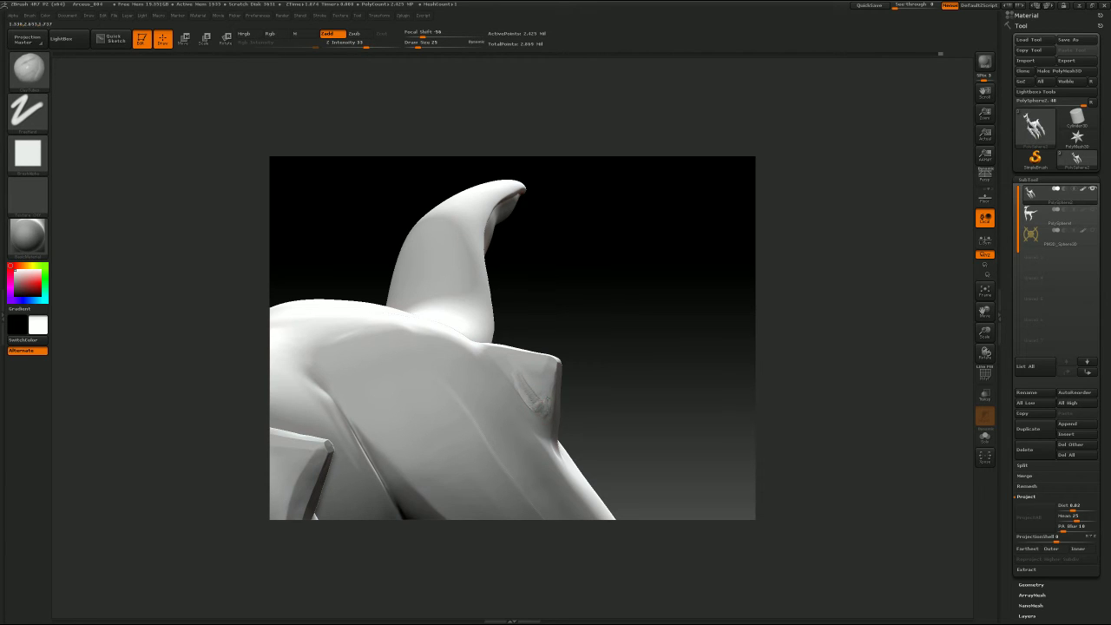
mouse_move(645, 326)
left_mouse_down()
mouse_move(728, 282)
mouse_move(747, 256)
mouse_move(803, 295)
mouse_move(821, 348)
mouse_move(776, 322)
mouse_move(782, 330)
mouse_move(828, 353)
mouse_move(742, 348)
left_mouse_up()
key("s")
left_click_drag(557, 393, 552, 368)
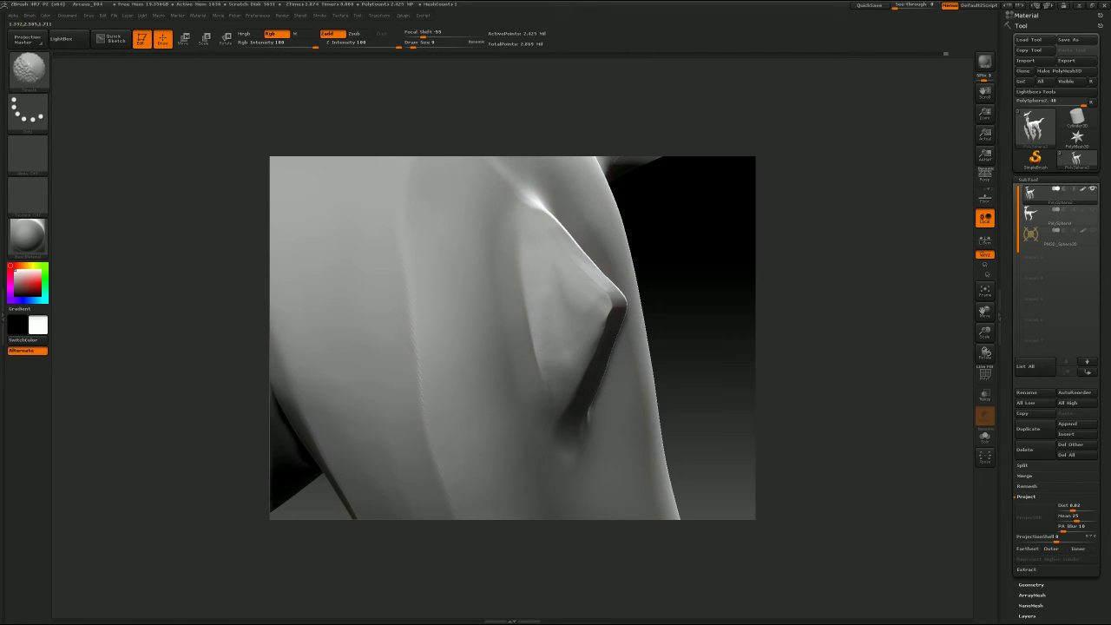
mouse_move(593, 338)
left_mouse_down("shift")
mouse_move(567, 321)
mouse_move(570, 295)
left_mouse_up("shift")
key("s")
Step: Reshape the thigh spike's base curve with the Move brush, undoing one stroke and enlarging the draw size
mouse_move(760, 312)
left_mouse_down()
mouse_move(818, 293)
mouse_move(832, 235)
mouse_move(799, 244)
left_mouse_up()
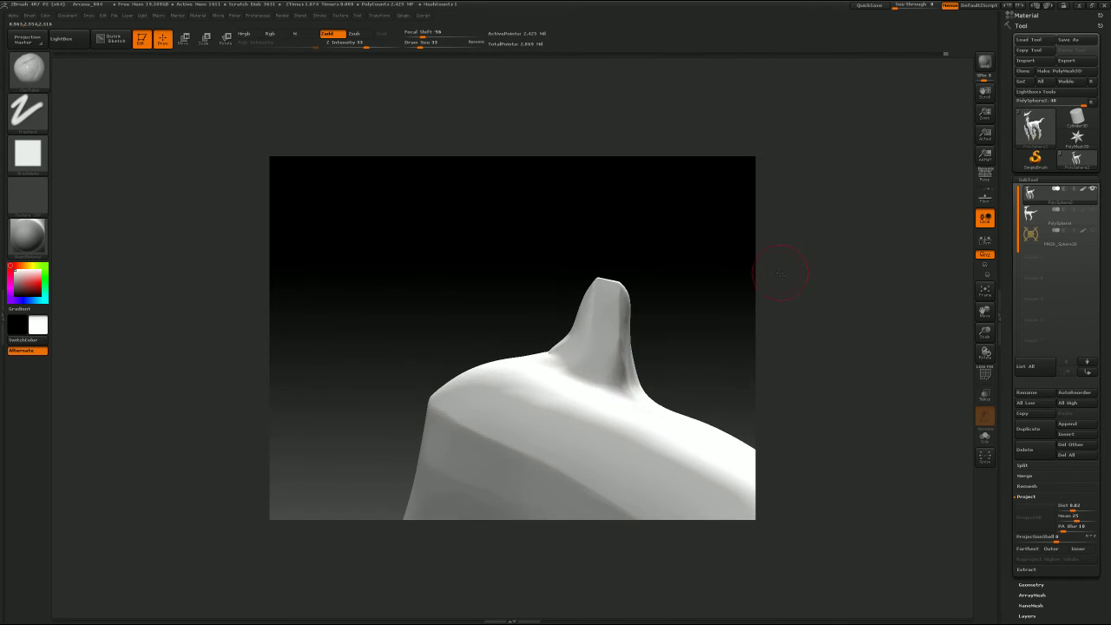
key("b")
key("m")
key("v")
key("s")
left_click(543, 347)
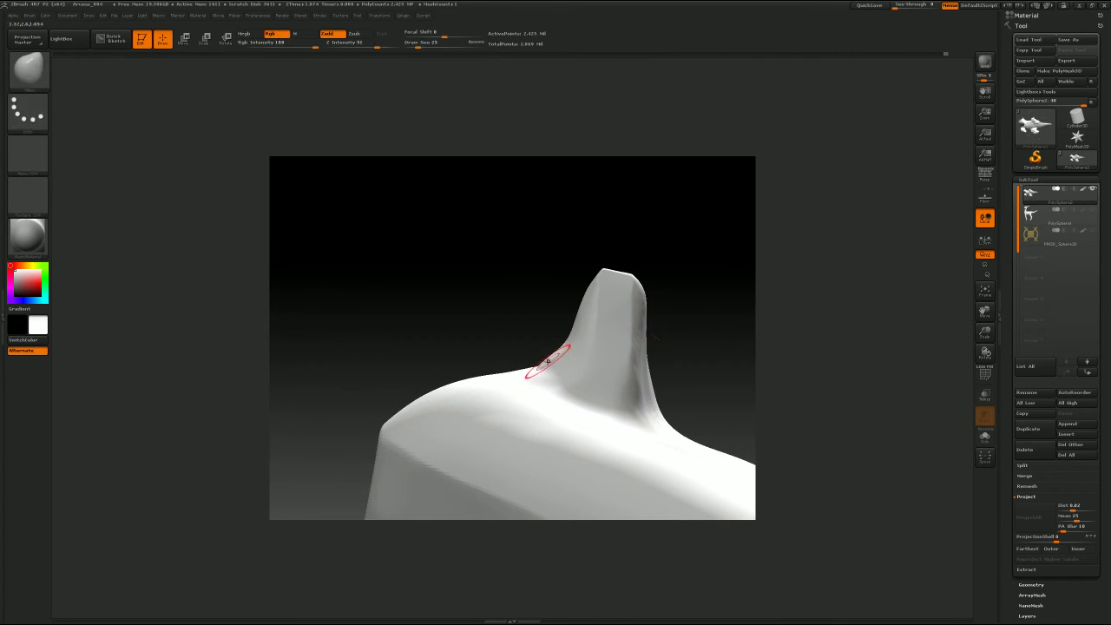
key("s")
left_click(550, 358)
key("ctrl+z")
key("s")
left_click_drag(547, 356, 555, 356)
left_click_drag(545, 363, 553, 361)
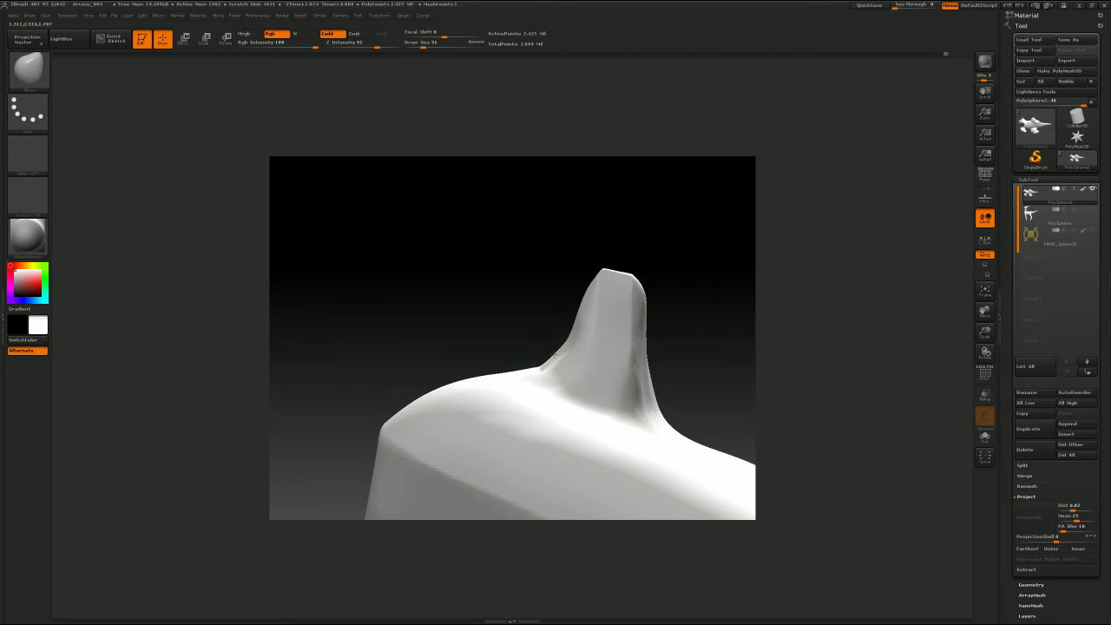
mouse_move(716, 316)
left_mouse_down()
mouse_move(789, 314)
mouse_move(773, 309)
mouse_move(761, 271)
mouse_move(686, 330)
left_mouse_up()
Step: Build up clay along the thigh spike's base with the ClayTubes brush at draw size 14
key("b")
key("c")
key("t")
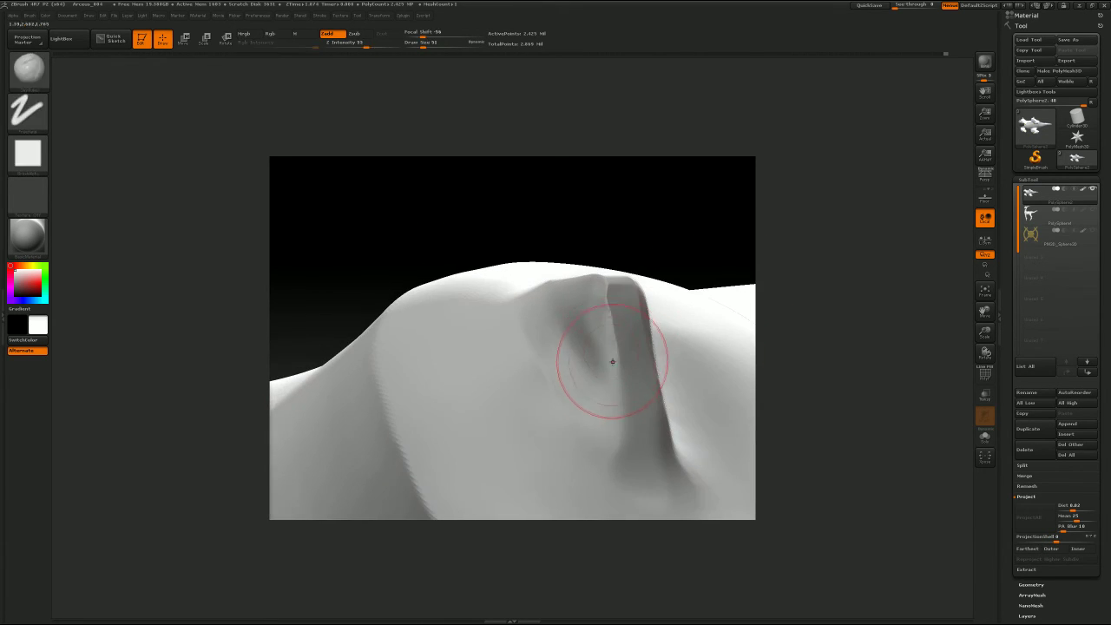
key("s")
mouse_move(607, 391)
left_mouse_down()
mouse_move(594, 392)
mouse_move(587, 419)
mouse_move(526, 307)
mouse_move(585, 388)
left_mouse_up()
key("s")
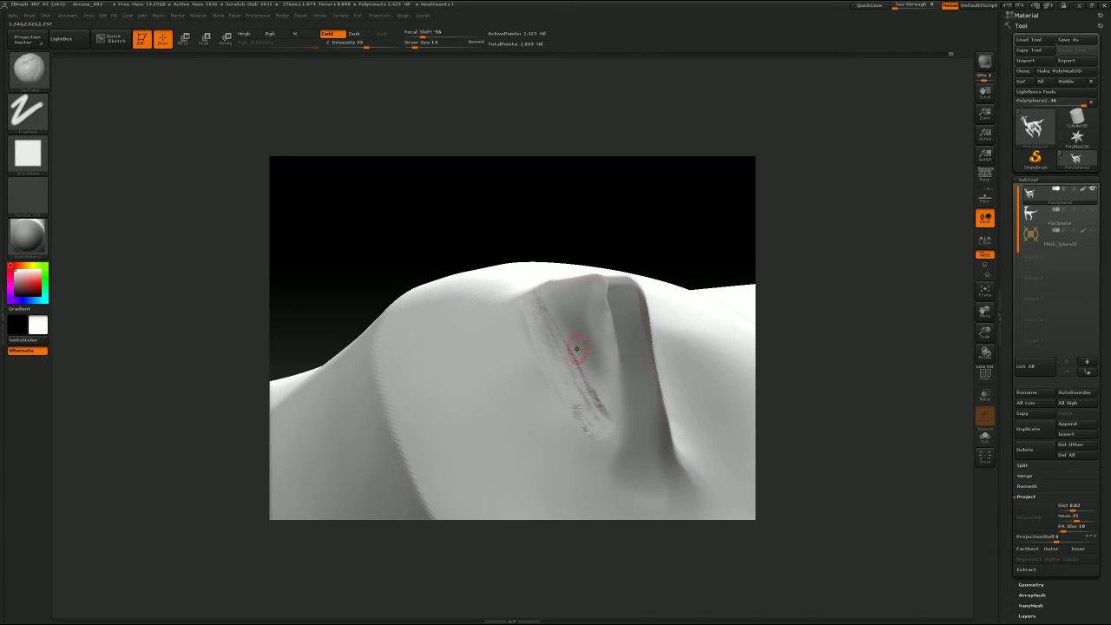
mouse_move(571, 313)
left_mouse_down()
mouse_move(596, 360)
mouse_move(558, 329)
mouse_move(603, 415)
mouse_move(551, 330)
mouse_move(569, 350)
mouse_move(567, 327)
mouse_move(604, 399)
left_mouse_up()
Step: Fill the thigh spike's side face and its junction with the thigh using more ClayTubes strokes
left_click_drag(682, 239, 790, 267)
mouse_move(611, 309)
left_mouse_down()
mouse_move(613, 374)
mouse_move(592, 339)
mouse_move(591, 365)
mouse_move(592, 315)
left_mouse_up()
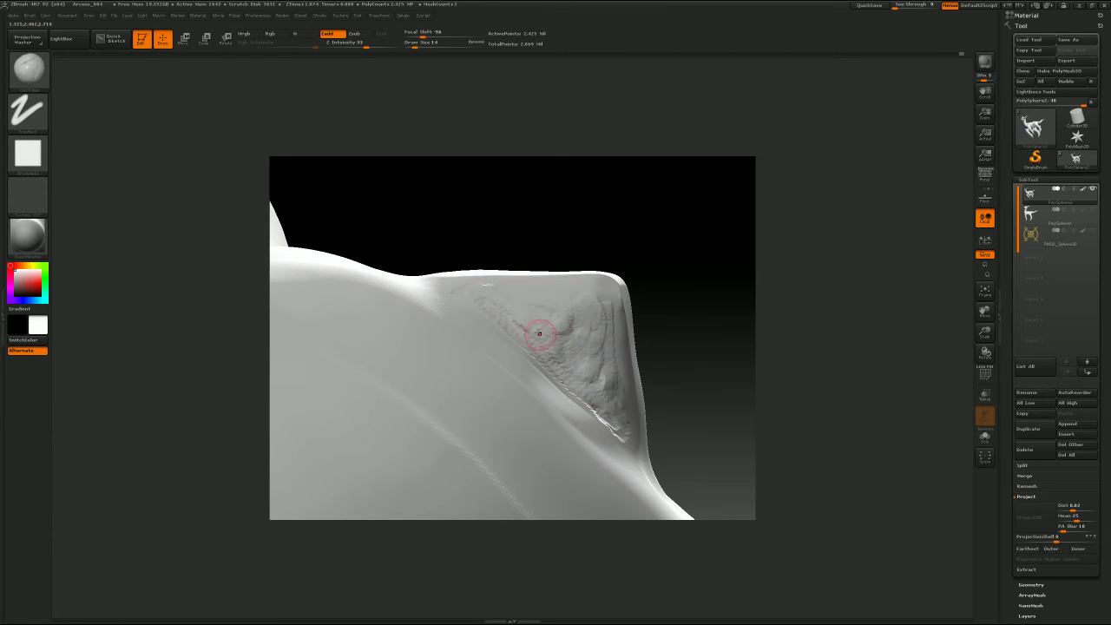
mouse_move(723, 329)
left_mouse_down()
mouse_move(688, 313)
mouse_move(691, 266)
mouse_move(739, 301)
mouse_move(729, 335)
left_mouse_up()
mouse_move(592, 285)
left_mouse_down()
mouse_move(570, 310)
mouse_move(527, 467)
left_mouse_up()
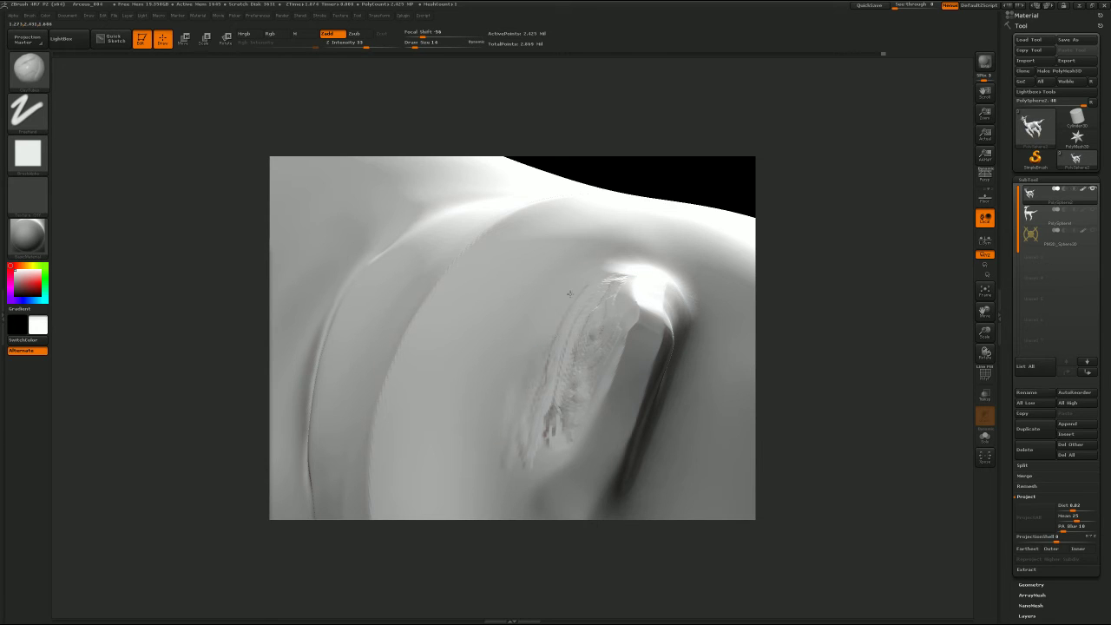
mouse_move(752, 317)
left_mouse_down()
mouse_move(794, 330)
mouse_move(739, 325)
left_mouse_up()
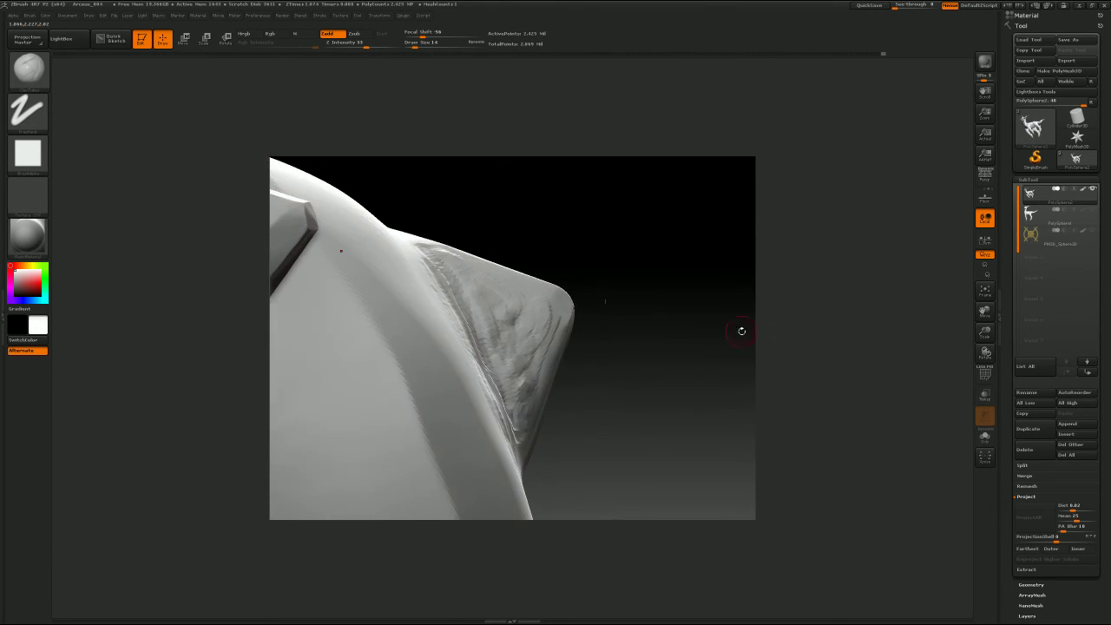
mouse_move(483, 370)
left_mouse_down()
mouse_move(495, 398)
mouse_move(483, 375)
mouse_move(486, 384)
left_mouse_up()
Step: Smooth the clay strokes on the thigh spike's side face and along its base, reducing the draw size to 11
key("]")
key("]")
key("]")
mouse_move(506, 329)
left_mouse_down("shift")
mouse_move(539, 323)
mouse_move(558, 337)
left_mouse_up("shift")
key("s")
left_click(548, 319)
key("s")
left_click(544, 326)
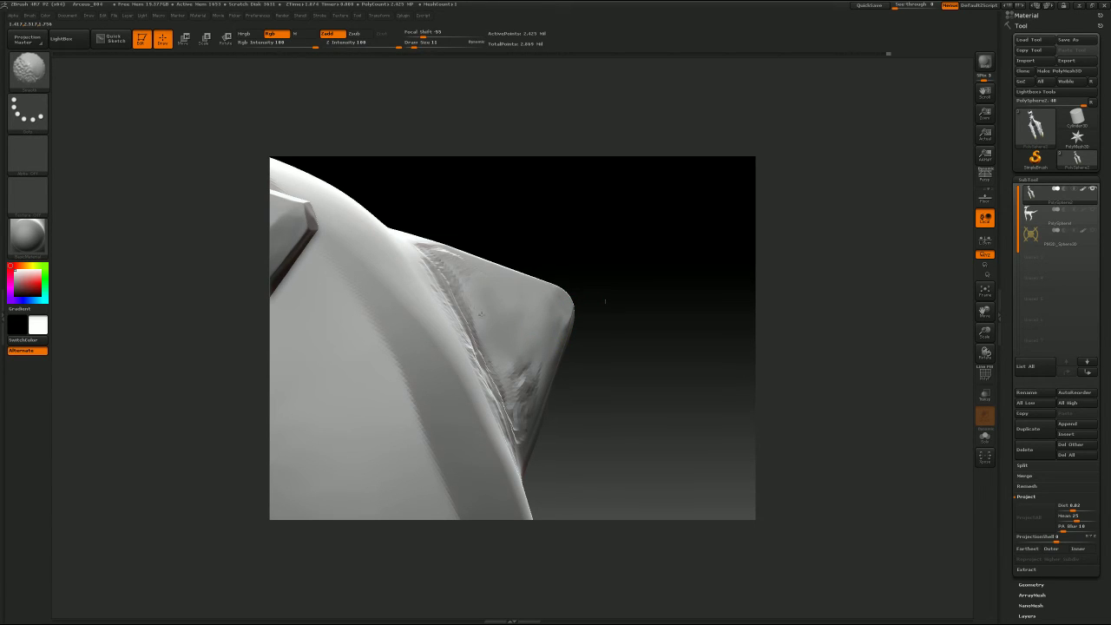
left_click_drag(498, 341, 518, 381, "shift")
mouse_move(606, 301)
left_mouse_down()
mouse_move(660, 333)
mouse_move(636, 358)
left_mouse_up()
left_click_drag(454, 338, 477, 369, "shift")
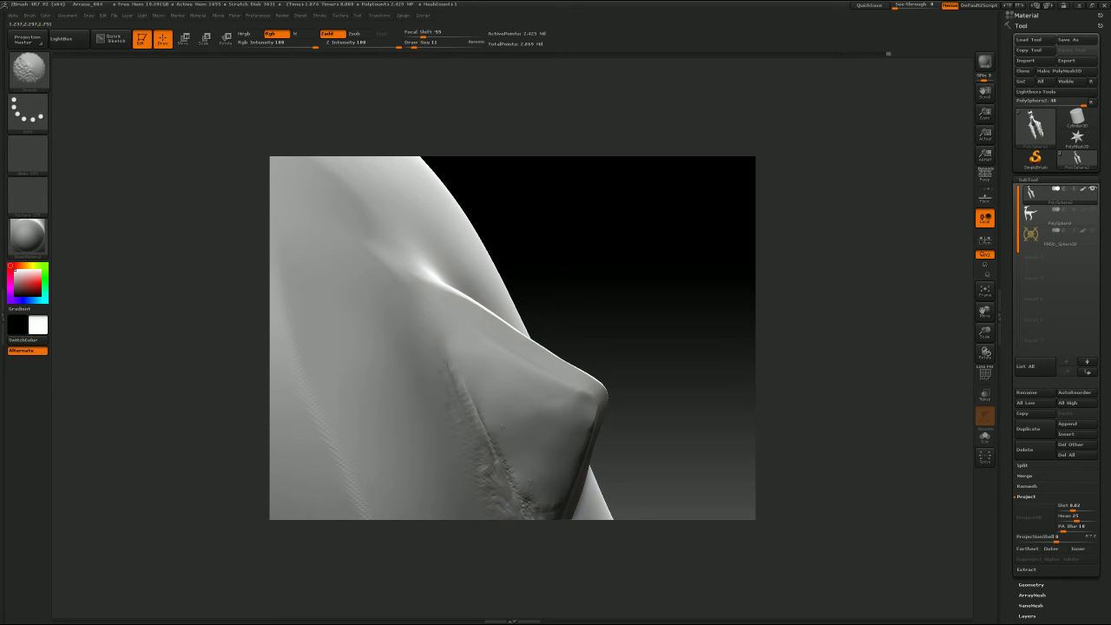
Step: Smooth the stepped surface along the front of the thigh spike's base and enlarge the draw size
mouse_move(679, 348)
left_mouse_down()
mouse_move(722, 295)
mouse_move(695, 305)
left_mouse_up()
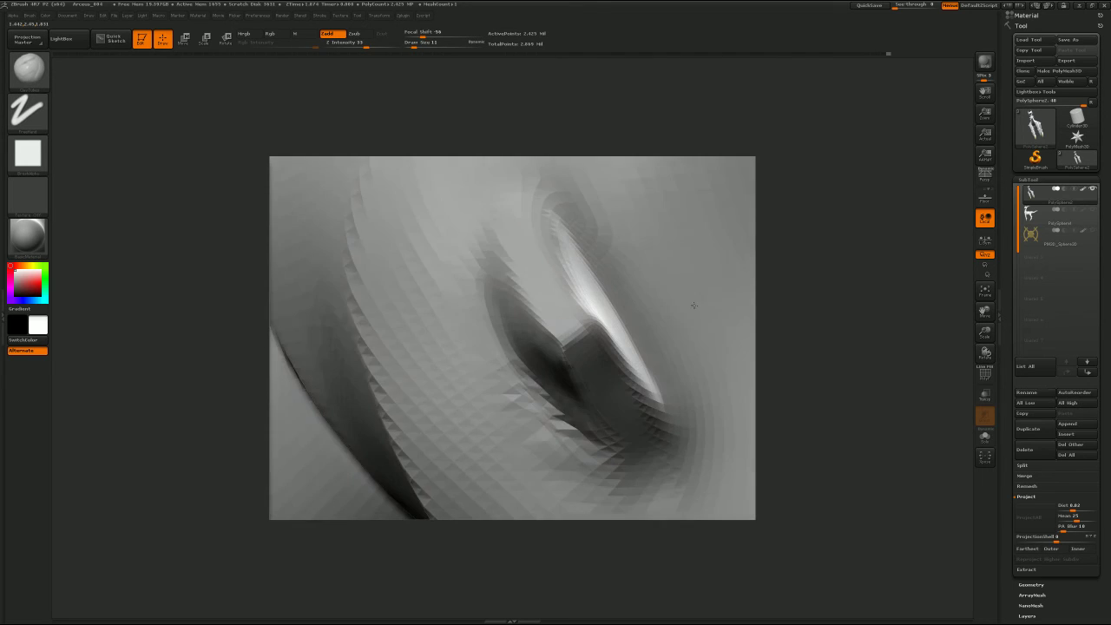
left_click_drag(504, 376, 516, 400, "shift")
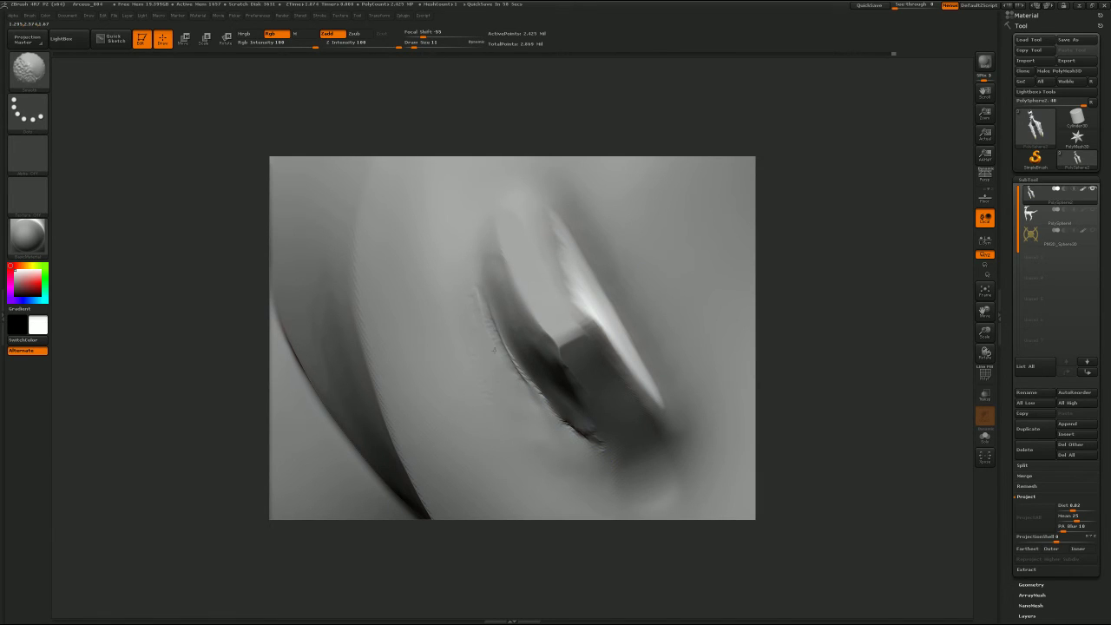
right_click_drag(629, 483, 648, 367, "alt")
key("s")
mouse_move(590, 357)
left_mouse_down()
mouse_move(571, 368)
mouse_move(535, 305)
left_mouse_up()
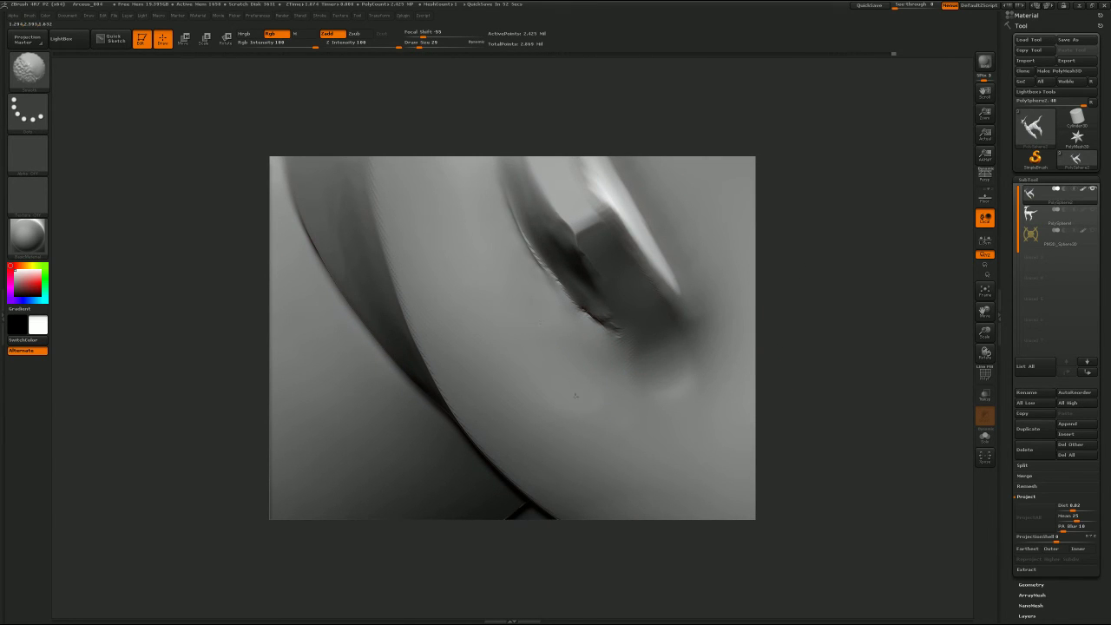
Step: Smooth the rough crease where the thigh spike's side face meets the thigh, using a smaller draw size
mouse_move(663, 375)
right_mouse_down()
mouse_move(839, 248)
mouse_move(759, 316)
right_mouse_up()
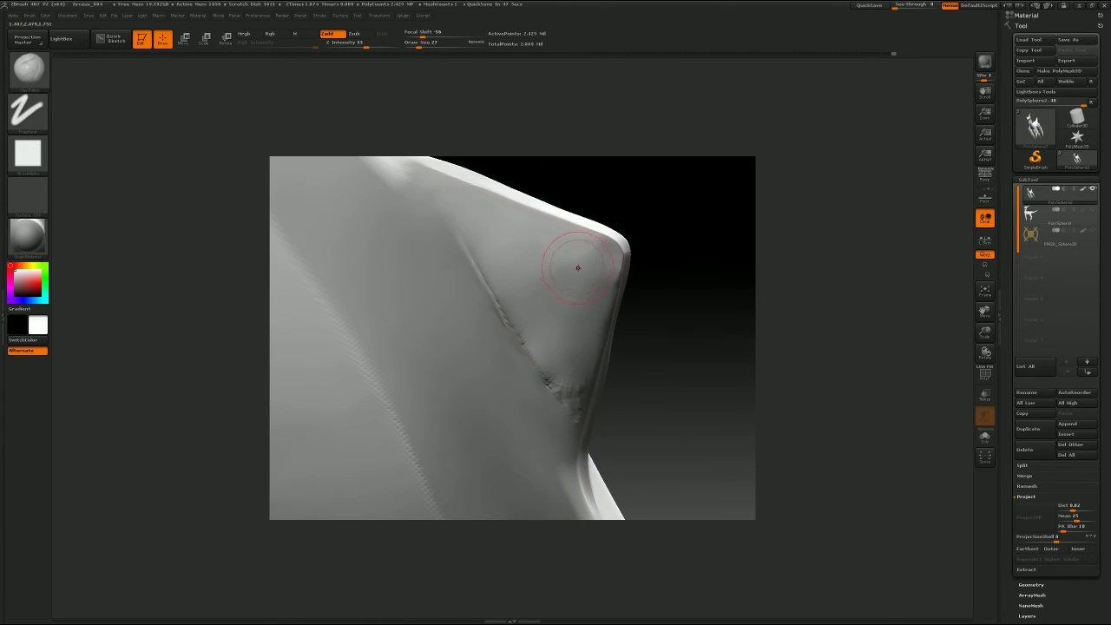
key("s")
mouse_move(569, 275)
left_mouse_down()
mouse_move(542, 266)
mouse_move(558, 321)
left_mouse_up()
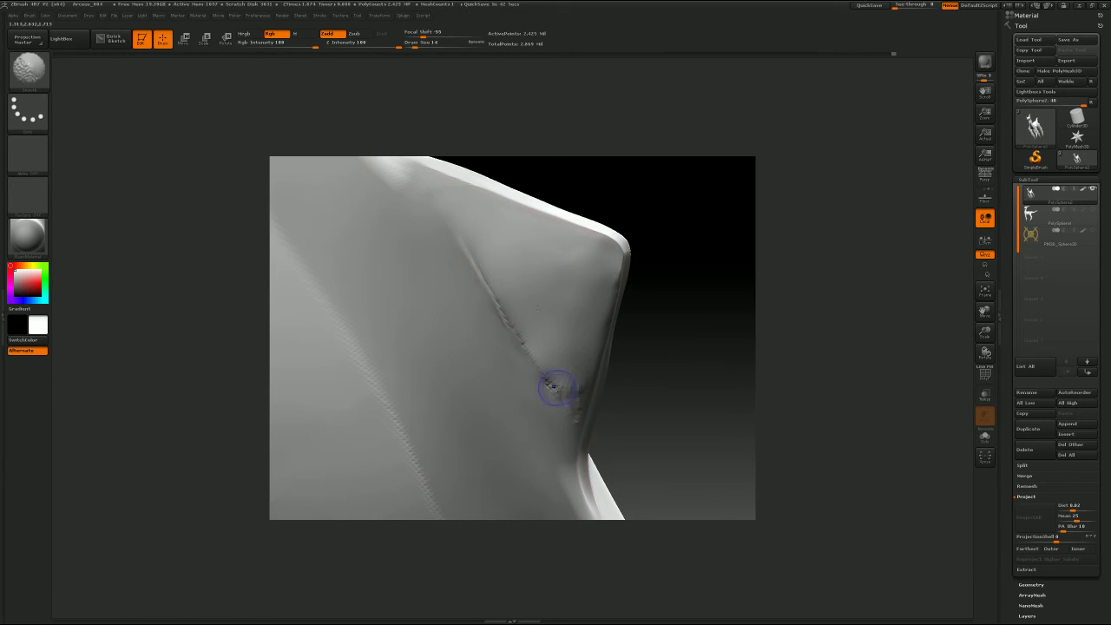
left_click_drag(556, 389, 542, 374, "shift")
left_click_drag(487, 273, 526, 331, "shift")
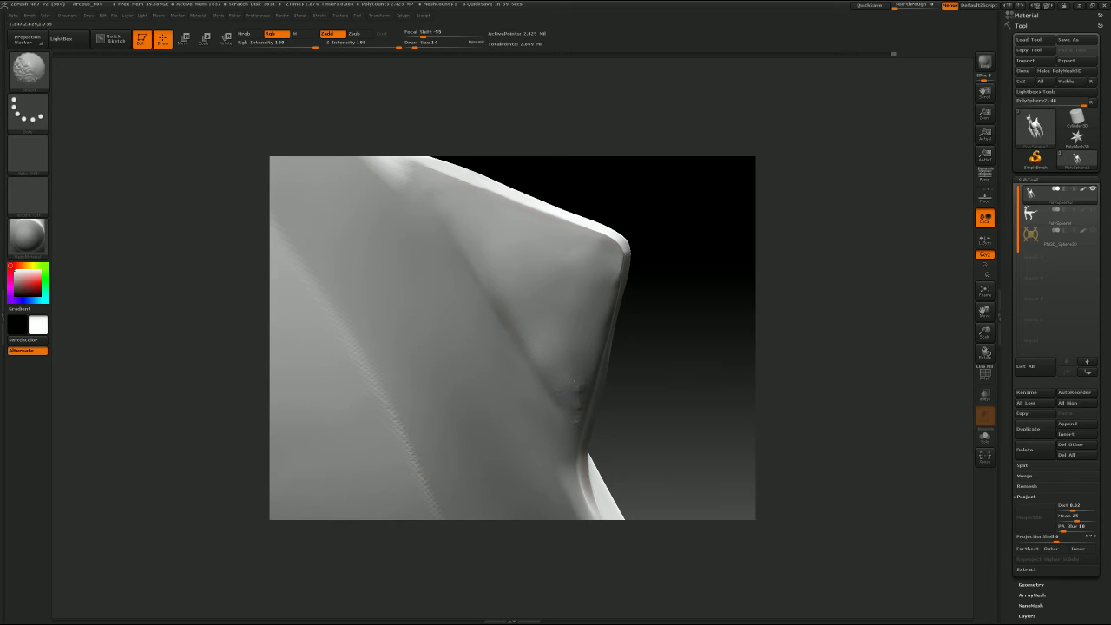
Step: Nudge the thigh spike's front edge near the tip into shape with a small Move brush
mouse_move(571, 385)
right_mouse_down("ctrl")
mouse_move(479, 372)
mouse_move(712, 286)
mouse_move(817, 281)
right_mouse_up("ctrl")
mouse_move(817, 282)
left_mouse_down("shift")
mouse_move(796, 276)
mouse_move(880, 264)
left_mouse_up("shift")
key("b")
key("m")
key("v")
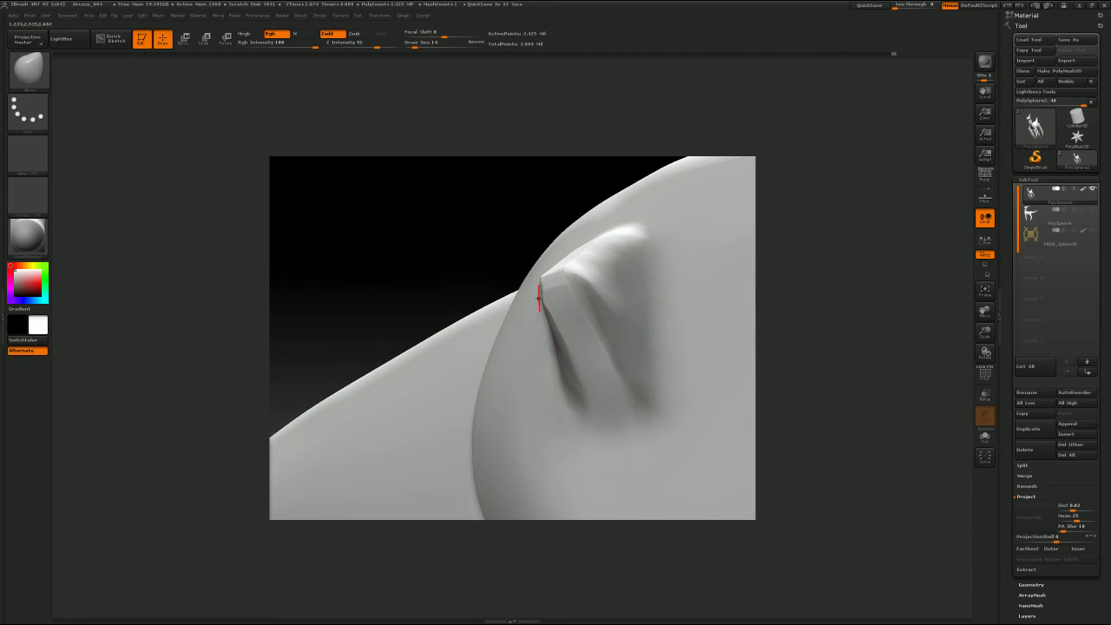
key("s")
left_click(536, 300)
left_click_drag(549, 298, 549, 300)
left_click_drag(777, 245, 820, 242)
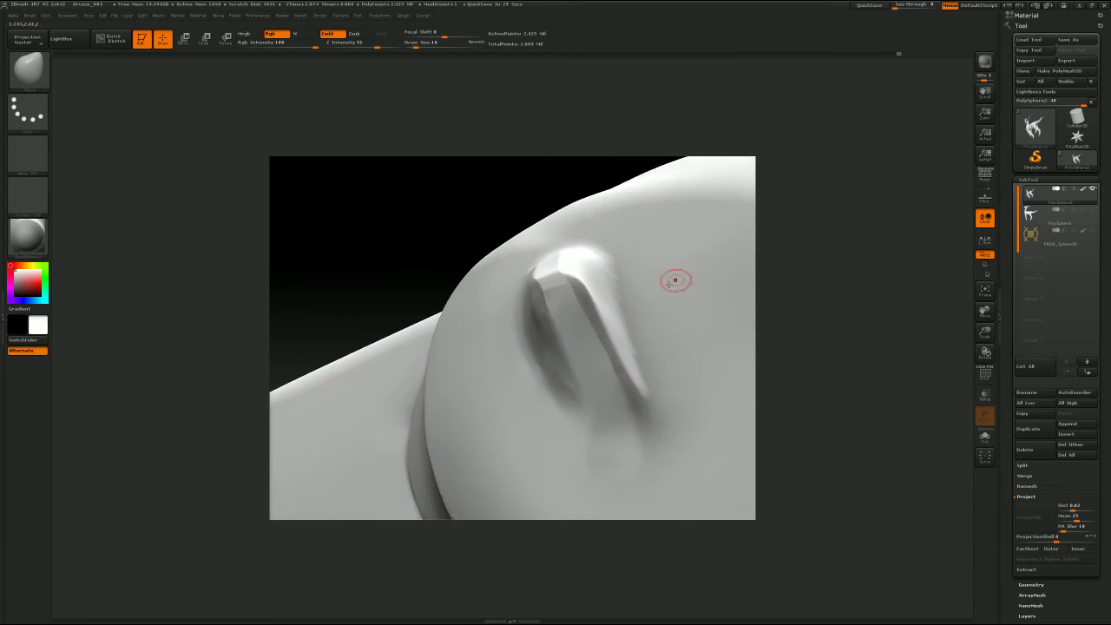
Step: Sharpen the thigh spike's front edge from the tip down towards its base with the Pinch brush
key("b")
key("p")
key("i")
left_click_drag(537, 287, 567, 354)
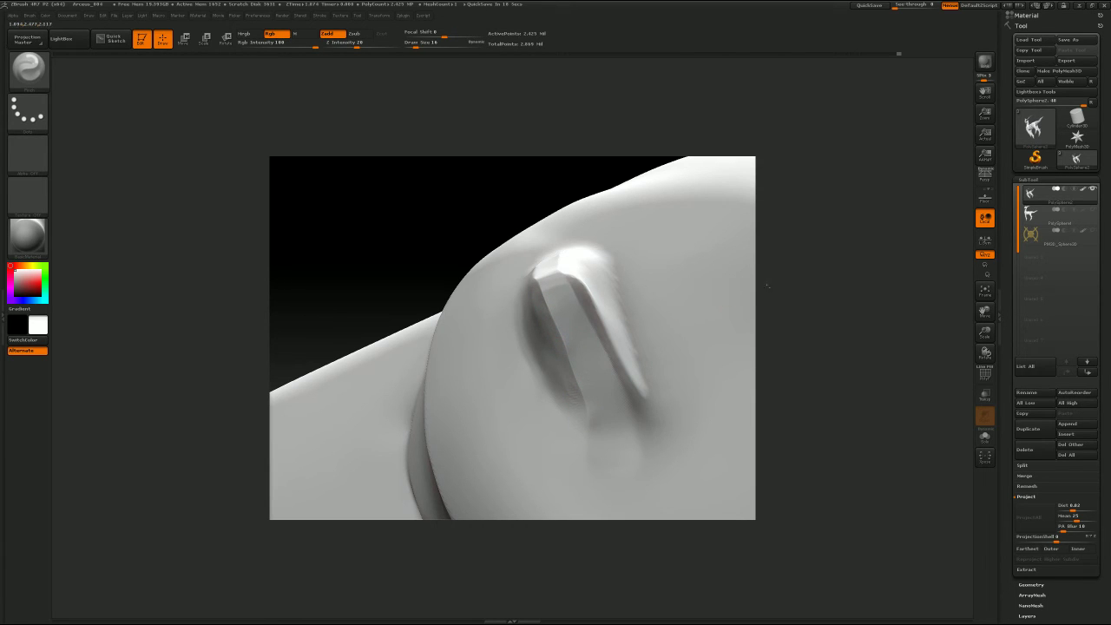
Step: Smooth the thigh spike's side face and even it out with the TrimDynamic brush
mouse_move(810, 281)
left_mouse_down()
mouse_move(835, 278)
mouse_move(769, 296)
left_mouse_up()
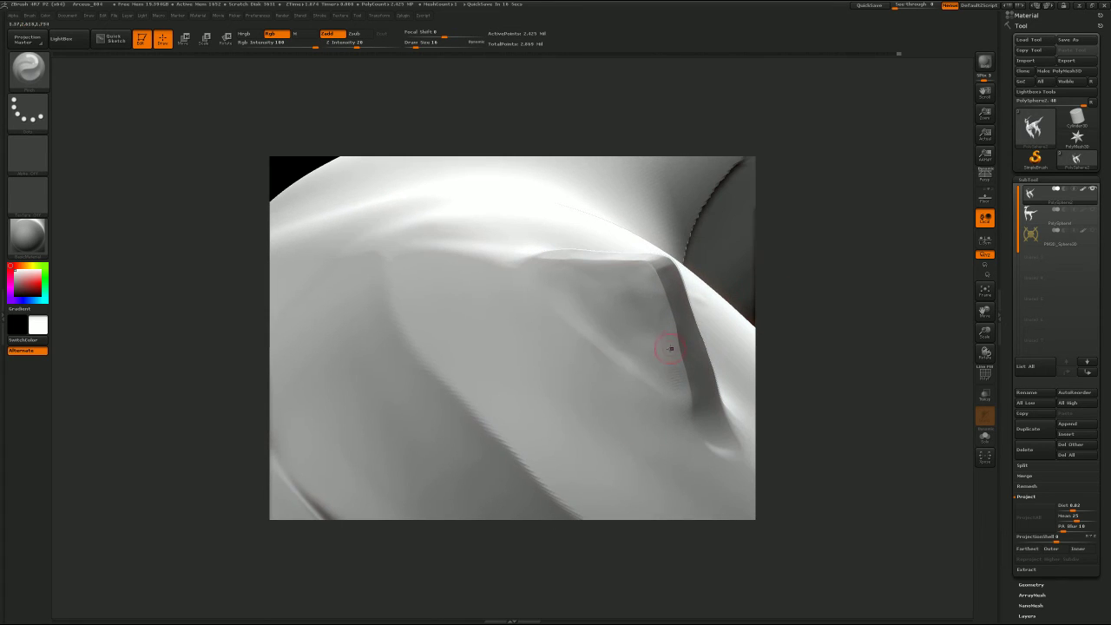
left_click_drag(663, 358, 667, 384, "shift")
left_click_drag(610, 313, 612, 295, "shift")
key("b")
key("t")
key("d")
key("s")
left_click(610, 301)
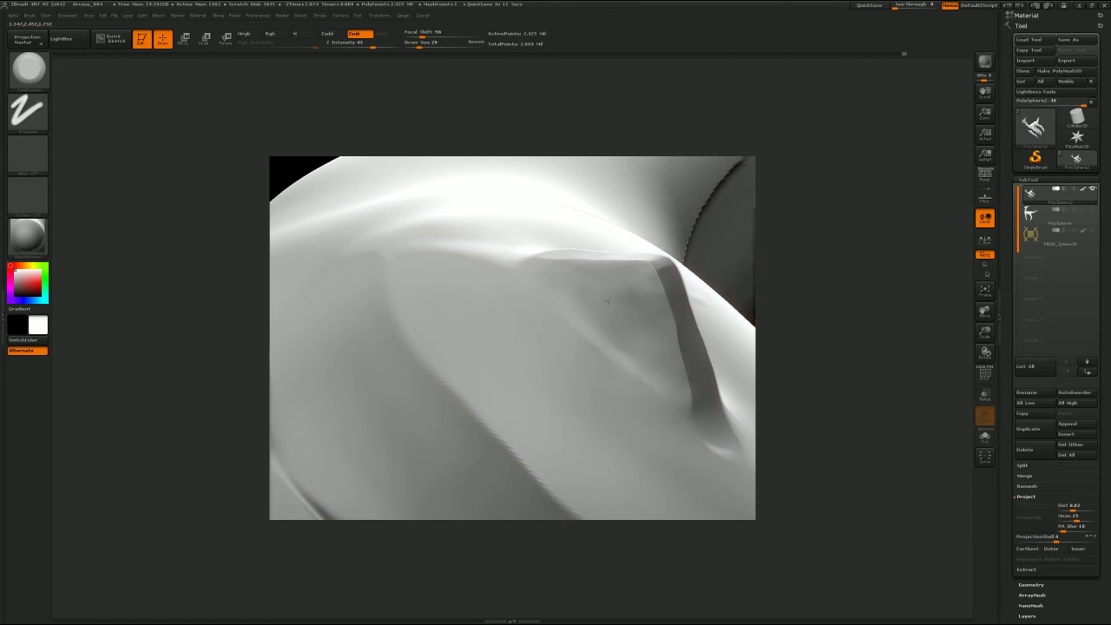
key("s")
left_click(608, 303)
left_click_drag(628, 303, 629, 285, "shift")
mouse_move(827, 274)
left_mouse_down()
mouse_move(832, 245)
mouse_move(824, 297)
mouse_move(848, 293)
left_mouse_up()
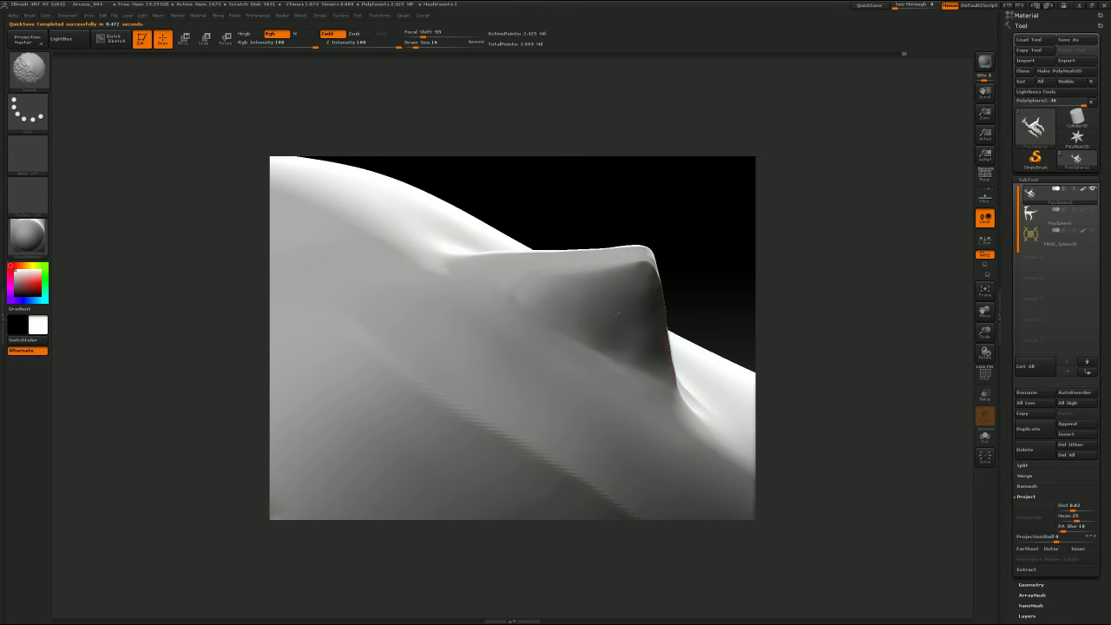
Step: Step down four subdivision levels to examine the spike's base mesh and return to the highest level
key("shift+d")
key("shift+d")
key("shift+d")
key("shift+d")
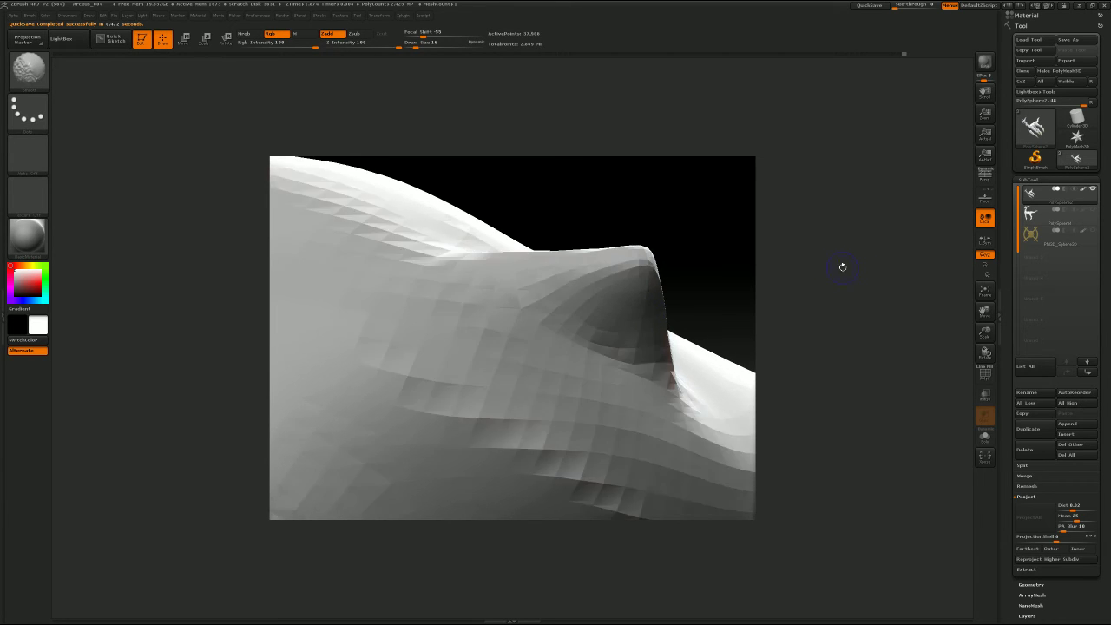
mouse_move(837, 271)
left_mouse_down("alt")
mouse_move(754, 273)
mouse_move(825, 270)
mouse_move(730, 300)
mouse_move(752, 238)
mouse_move(839, 250)
mouse_move(807, 264)
mouse_move(809, 347)
left_mouse_up("alt")
key("d")
key("d")
key("d")
key("d")
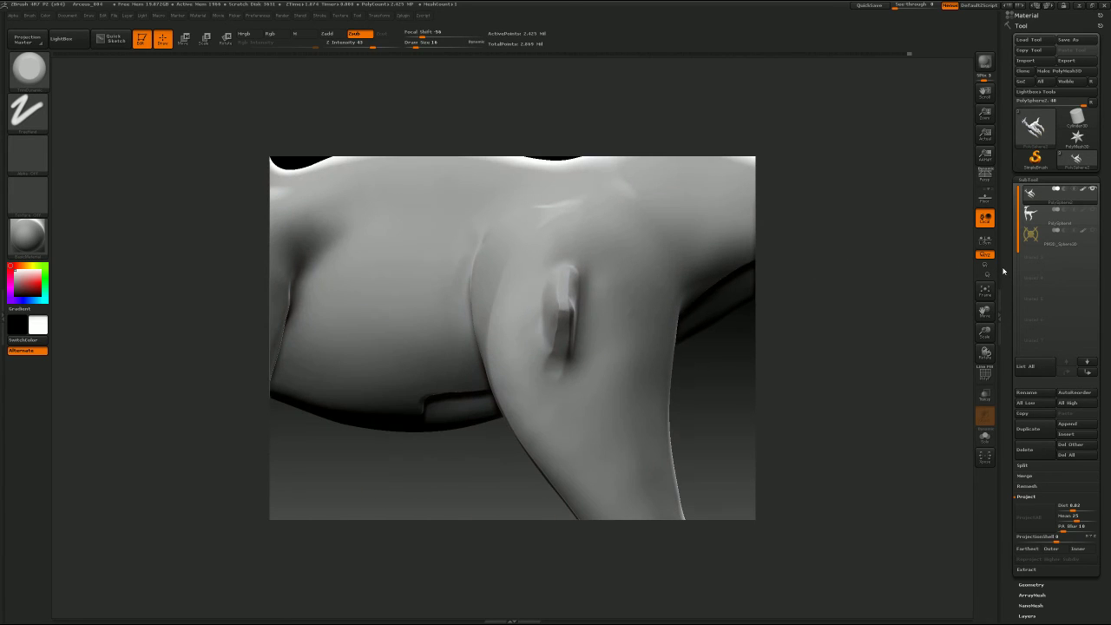
Step: Reshape the thigh contour in front of the spike with a large Move brush, starting at draw size 145
key("b")
key("m")
key("v")
key("s")
left_click_drag(474, 287, 495, 291)
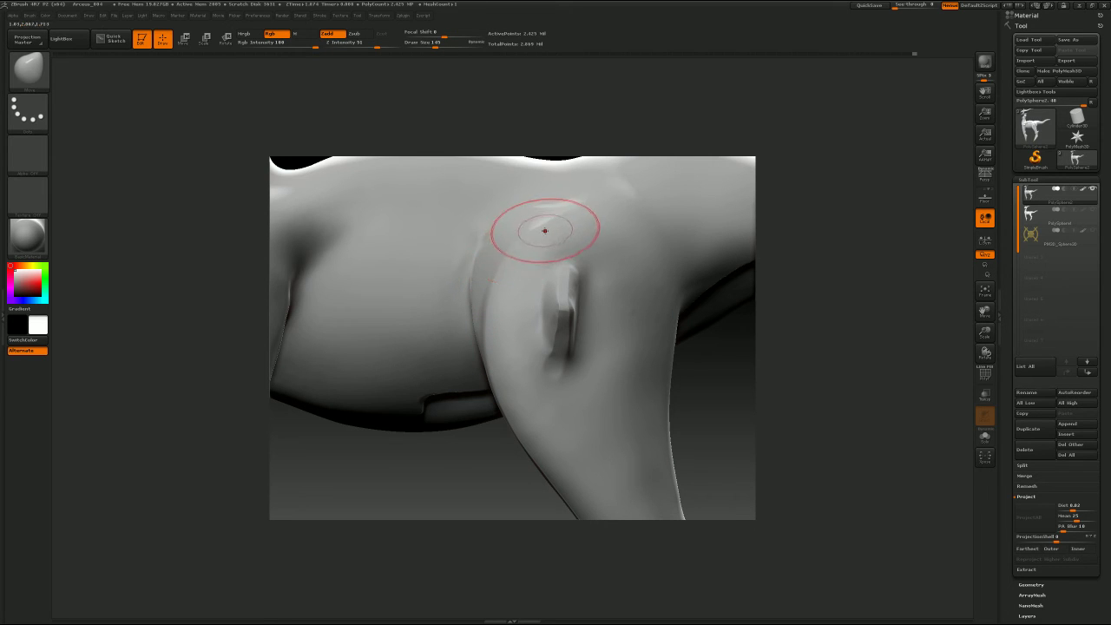
mouse_move(819, 218)
left_mouse_down()
mouse_move(837, 256)
mouse_move(736, 331)
mouse_move(749, 301)
mouse_move(749, 339)
left_mouse_up()
key("s")
left_click_drag(519, 317, 512, 318)
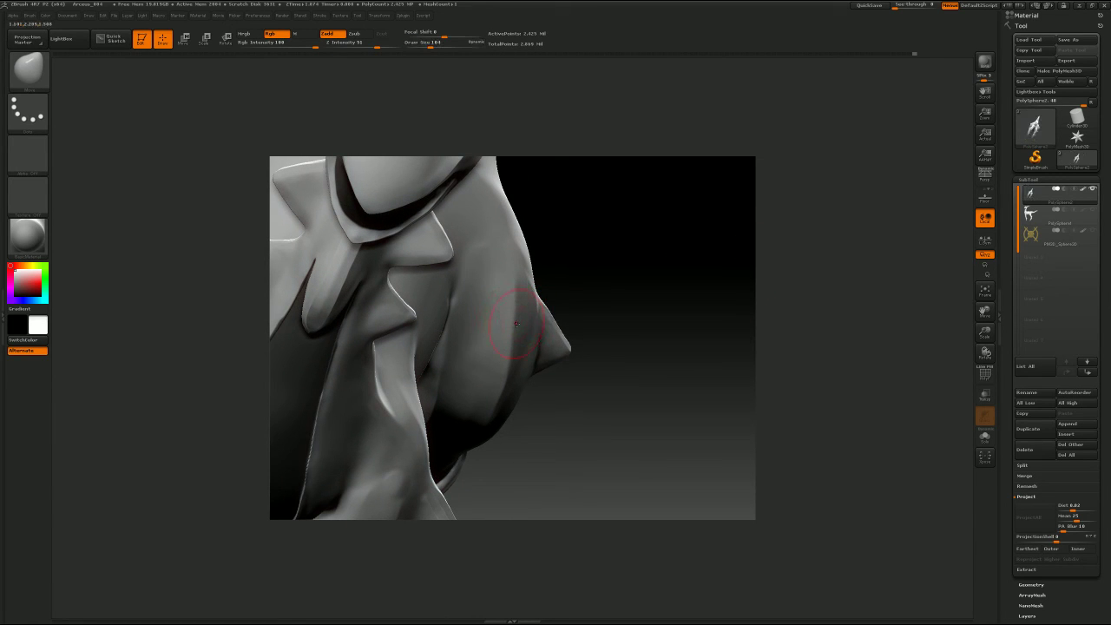
mouse_move(590, 304)
left_mouse_down()
mouse_move(687, 268)
mouse_move(685, 255)
mouse_move(665, 312)
mouse_move(662, 275)
left_mouse_up()
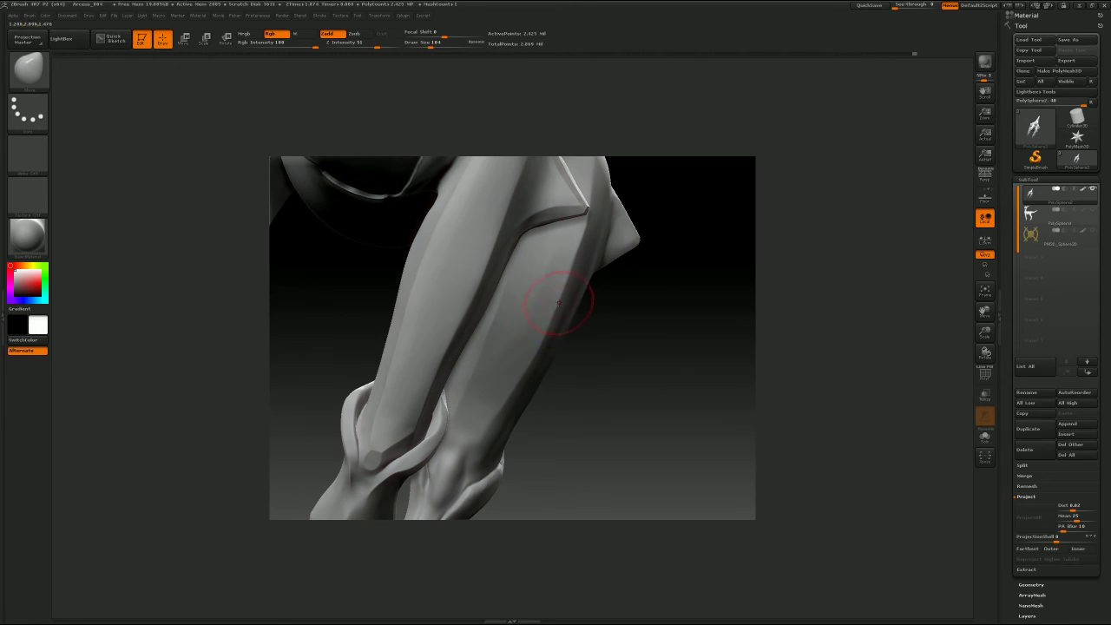
Step: Smooth the long planes of the front and hind legs above their joints at draw size 41
key("s")
left_click_drag(556, 303, 530, 305)
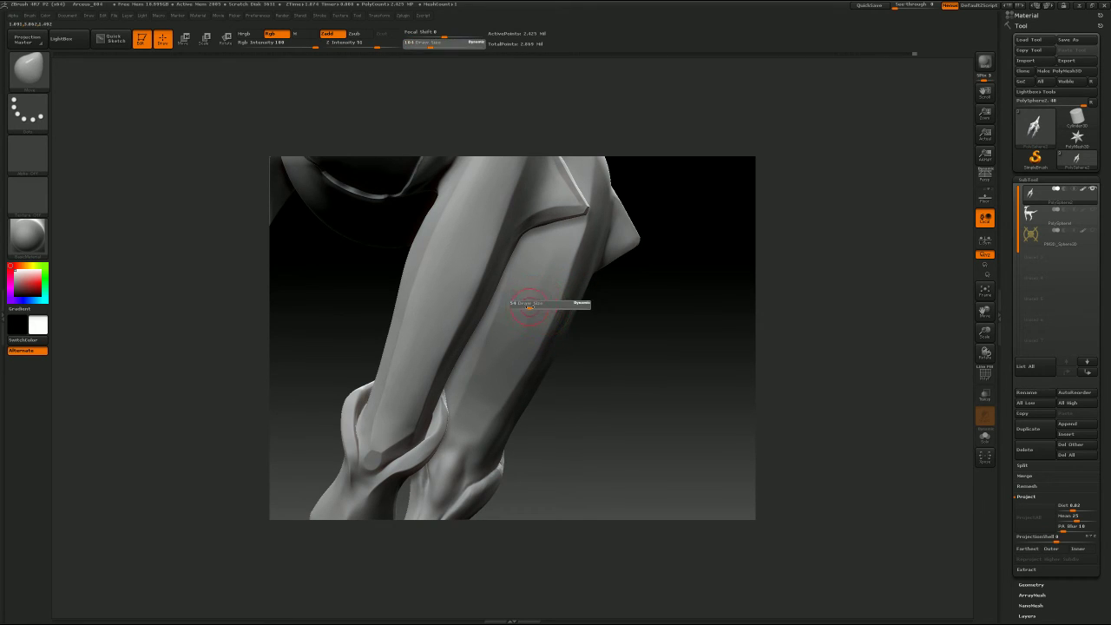
left_click_drag(550, 267, 526, 323, "shift")
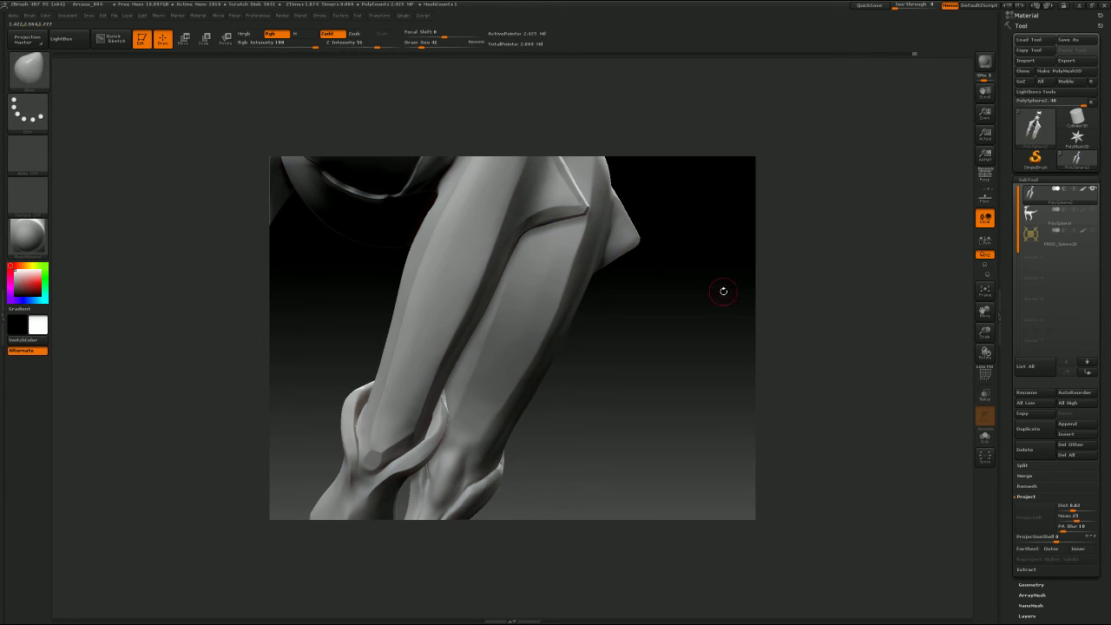
left_click_drag(717, 301, 707, 302)
left_click_drag(462, 223, 456, 242, "shift")
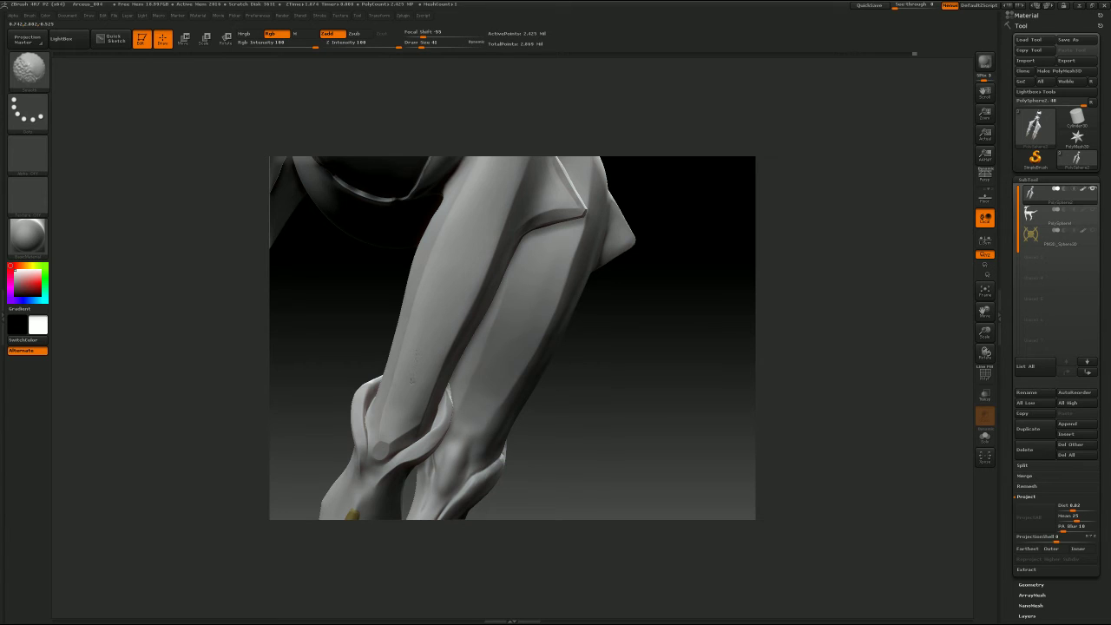
Step: Flatten a small facet on the front of the hind knee joint with the TrimDynamic brush
mouse_move(779, 280)
left_mouse_down("alt")
mouse_move(704, 275)
mouse_move(692, 291)
mouse_move(717, 347)
mouse_move(668, 278)
mouse_move(676, 314)
mouse_move(637, 318)
mouse_move(672, 305)
mouse_move(622, 276)
left_mouse_up("alt")
key("b")
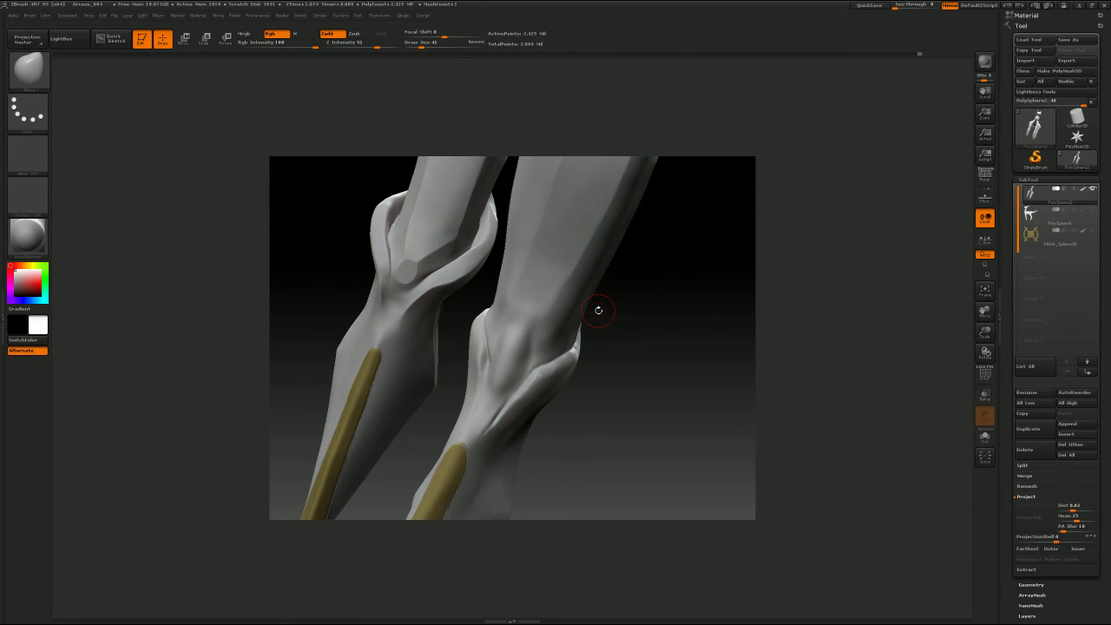
key("b")
key("t")
key("d")
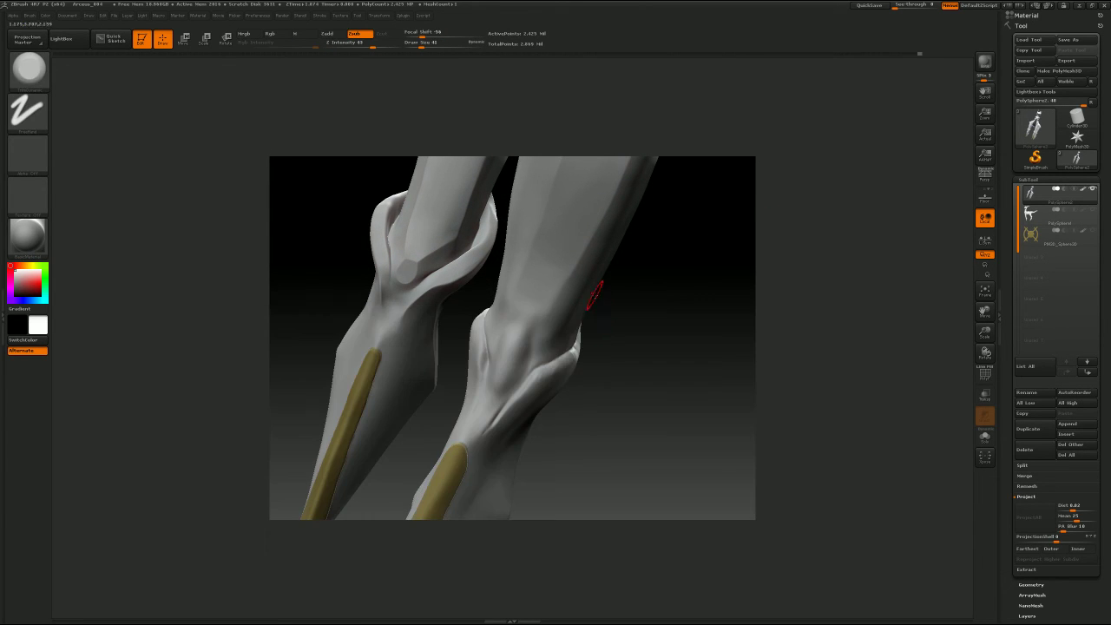
key("s")
left_click(501, 351)
left_click_drag(508, 356, 505, 375)
Step: Pinch the edges around the hind knee facet and the leg plane above it, gradually reducing the draw size
key("b")
key("p")
key("i")
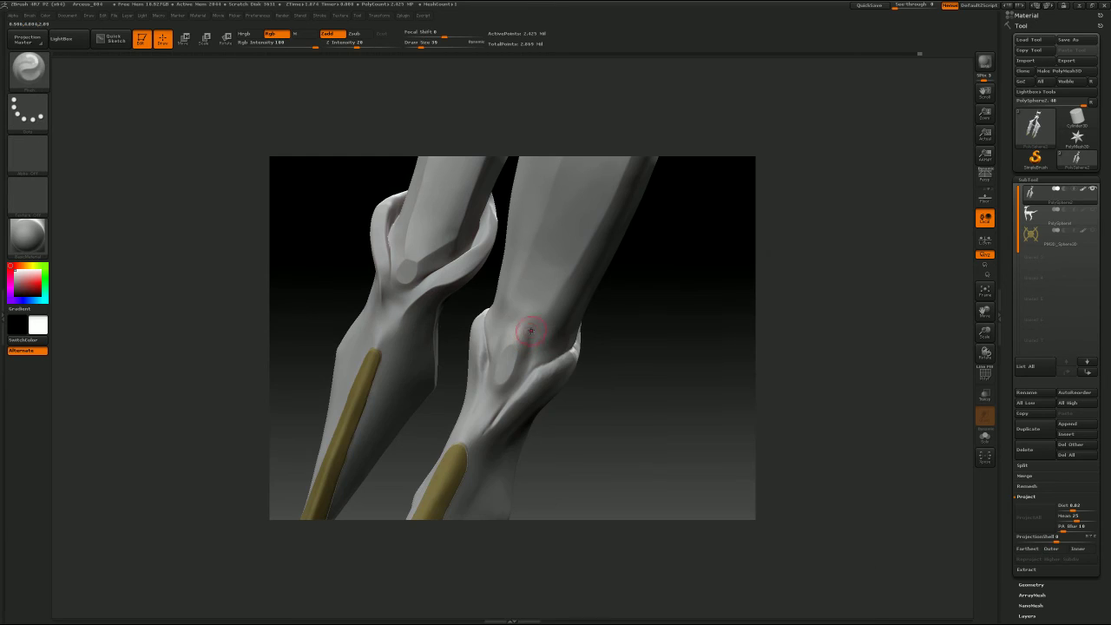
key("s")
left_click(522, 333)
left_click_drag(648, 233, 661, 252)
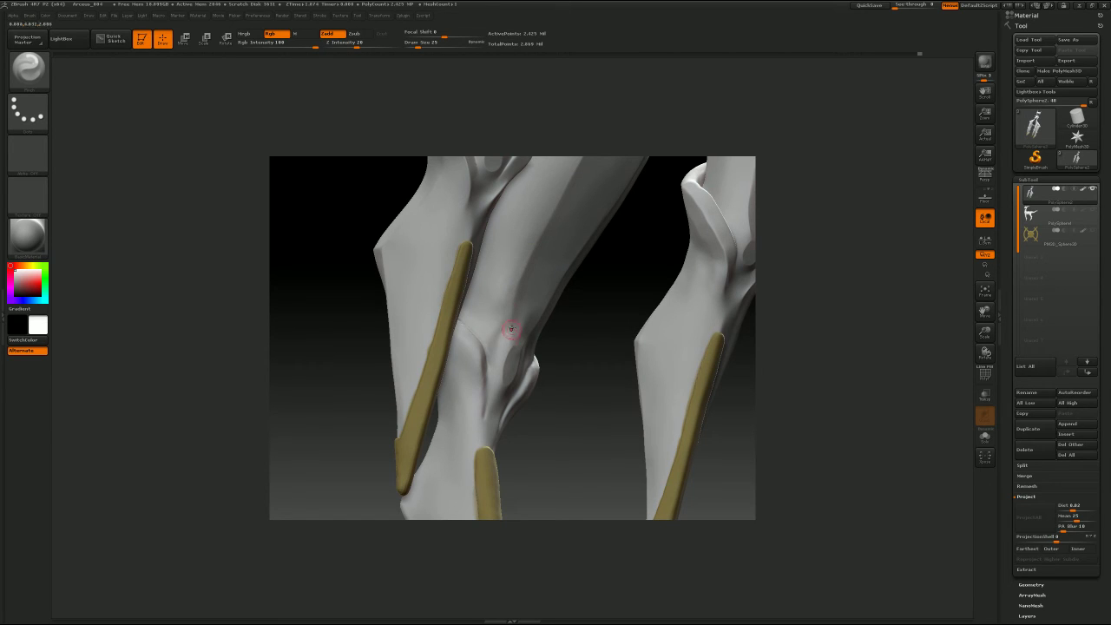
key("s")
left_click_drag(513, 321, 510, 321)
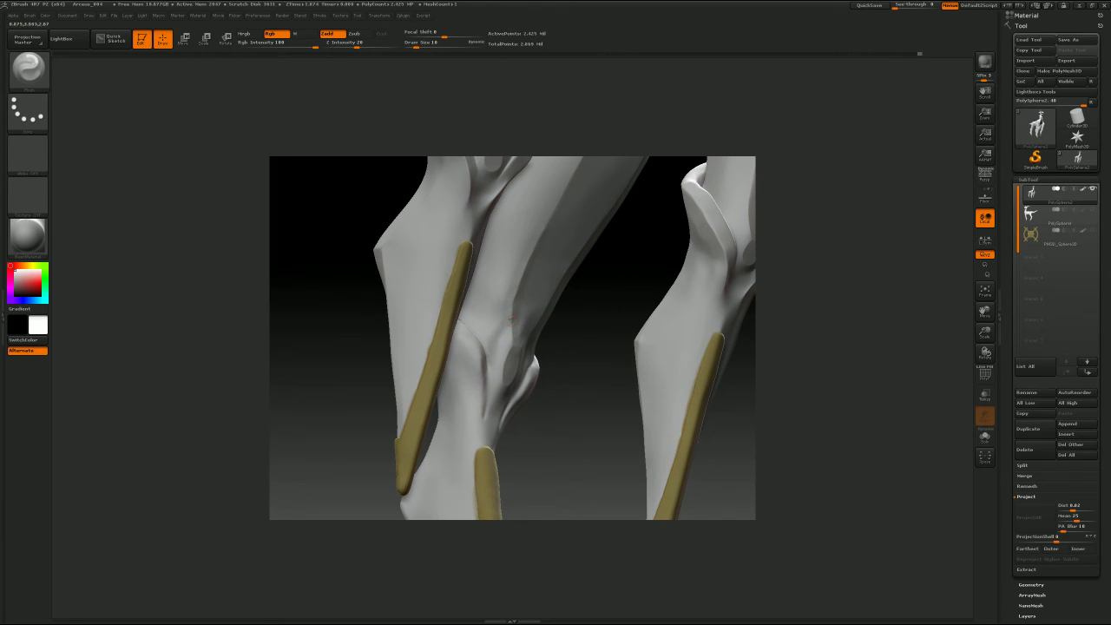
left_click_drag(580, 358, 536, 355)
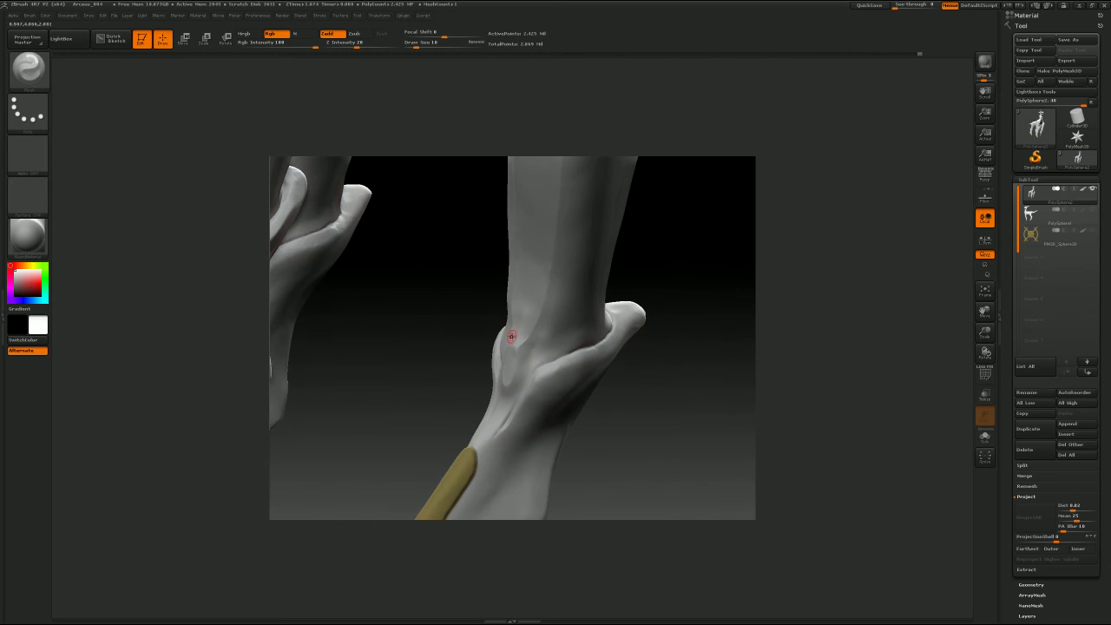
Step: Adjust the leg surface just above the hind knee facet with the Move brush and reduce its draw size
mouse_move(697, 288)
left_mouse_down()
mouse_move(710, 278)
mouse_move(694, 274)
left_mouse_up()
key("b")
key("m")
key("v")
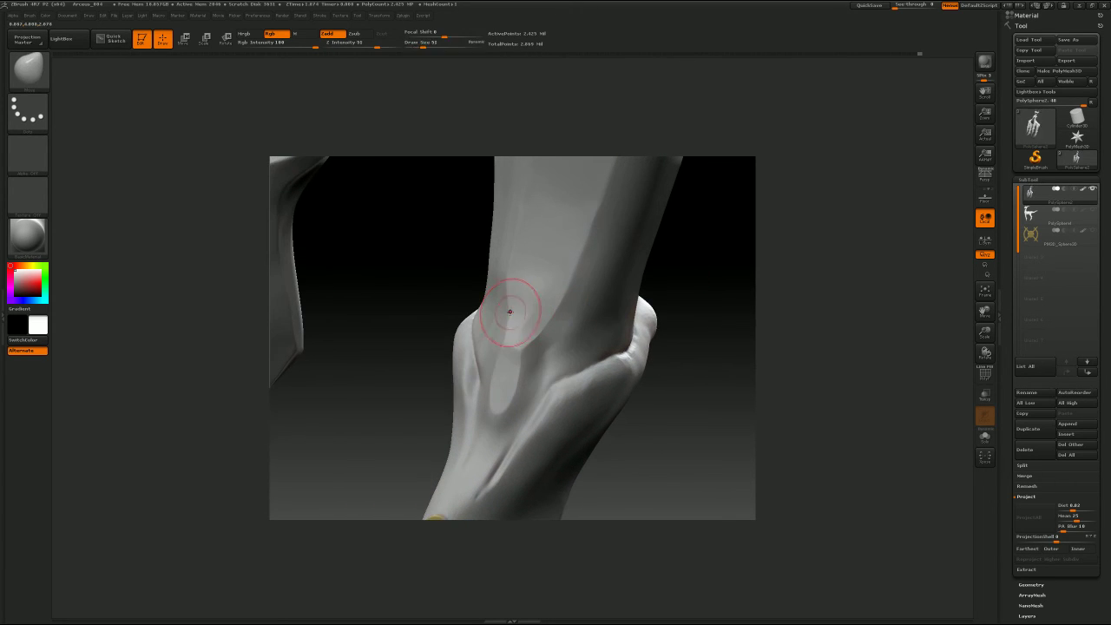
left_click_drag(702, 271, 714, 276)
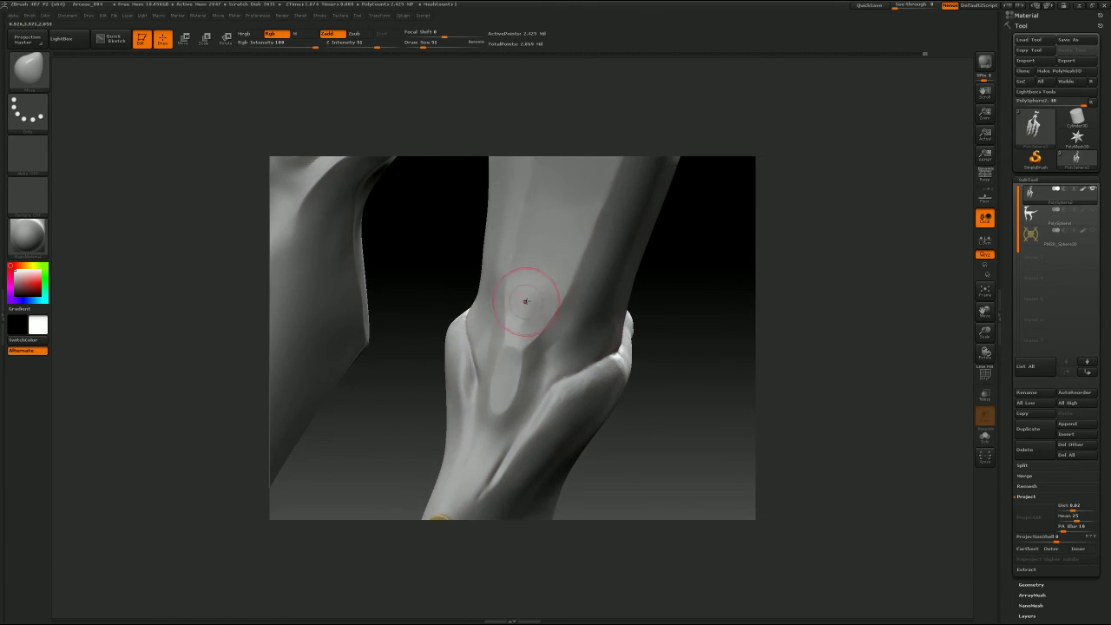
key("s")
left_click_drag(530, 305, 522, 305)
Step: Build up the plane above the hind knee facet with the ClayBuildup brush and smooth it
key("b")
key("c")
key("b")
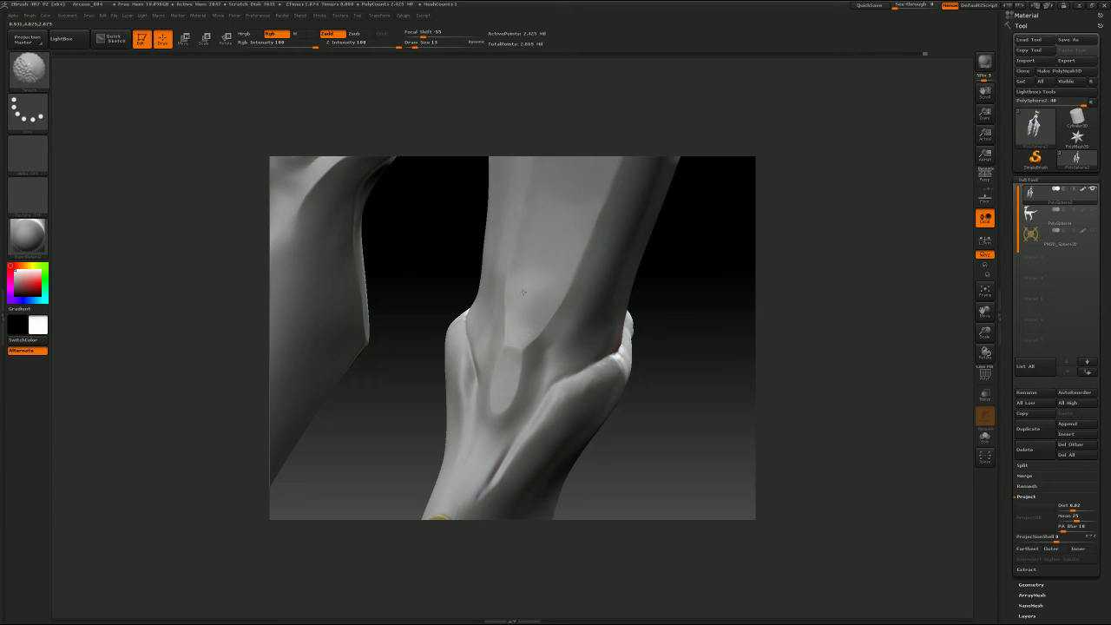
Step: Shift the inner plane edge of the hind leg above the knee with the Move brush at draw size 27
key("b")
key("m")
key("v")
mouse_move(723, 245)
left_mouse_down()
mouse_move(694, 286)
mouse_move(690, 261)
left_mouse_up()
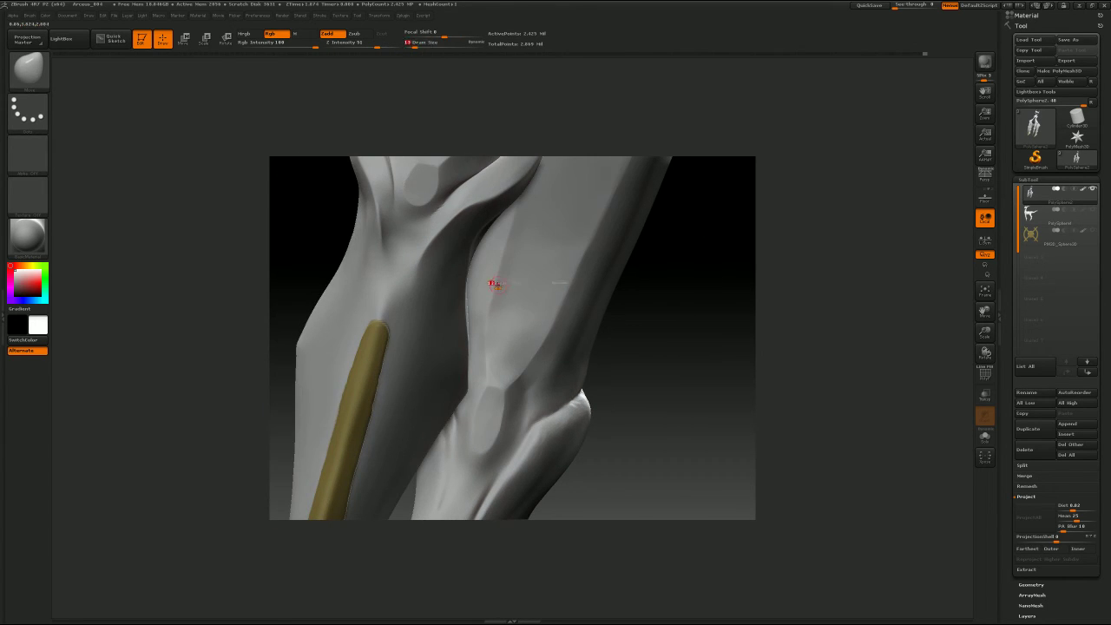
left_click_drag(496, 285, 493, 293)
key("s")
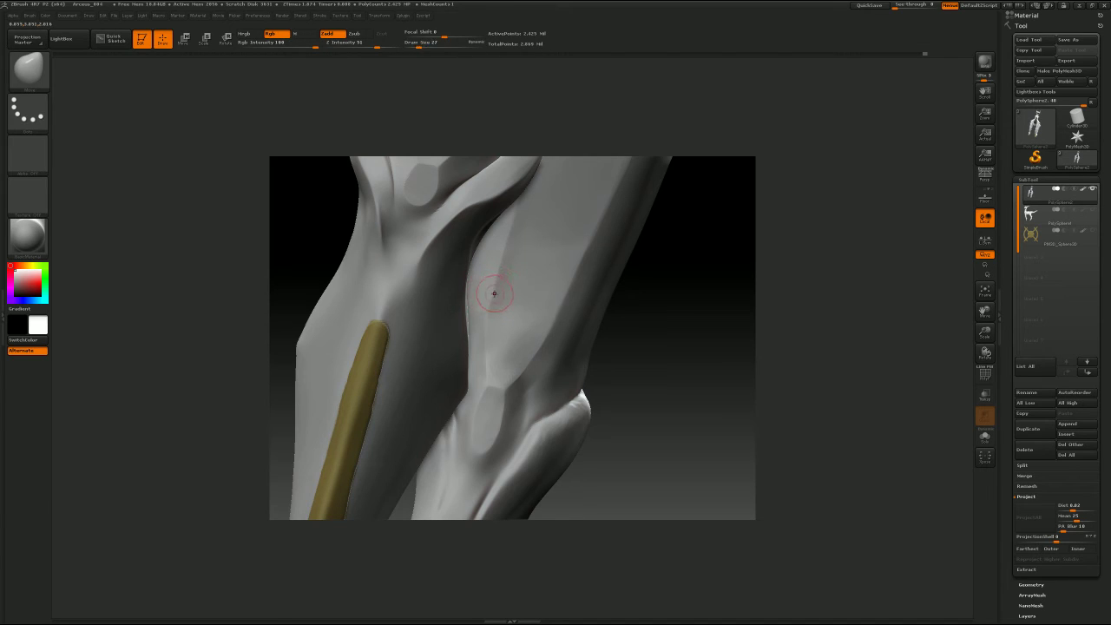
Step: Fill and smooth the hind leg's plane edge down to the knee facet, reducing the draw size
key("b")
key("c")
key("b")
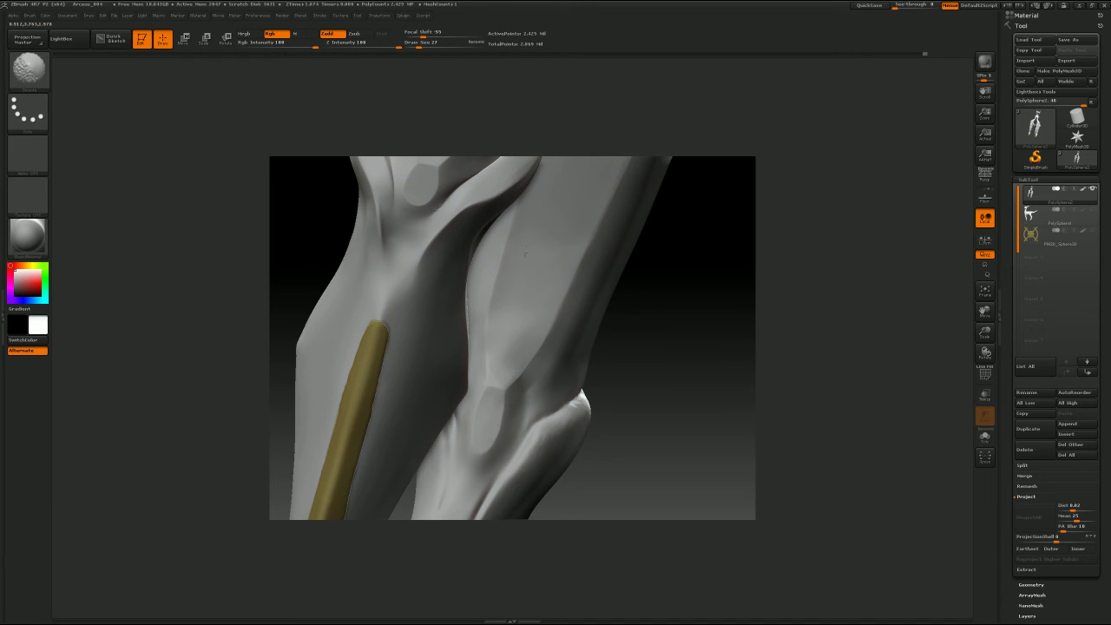
key("s")
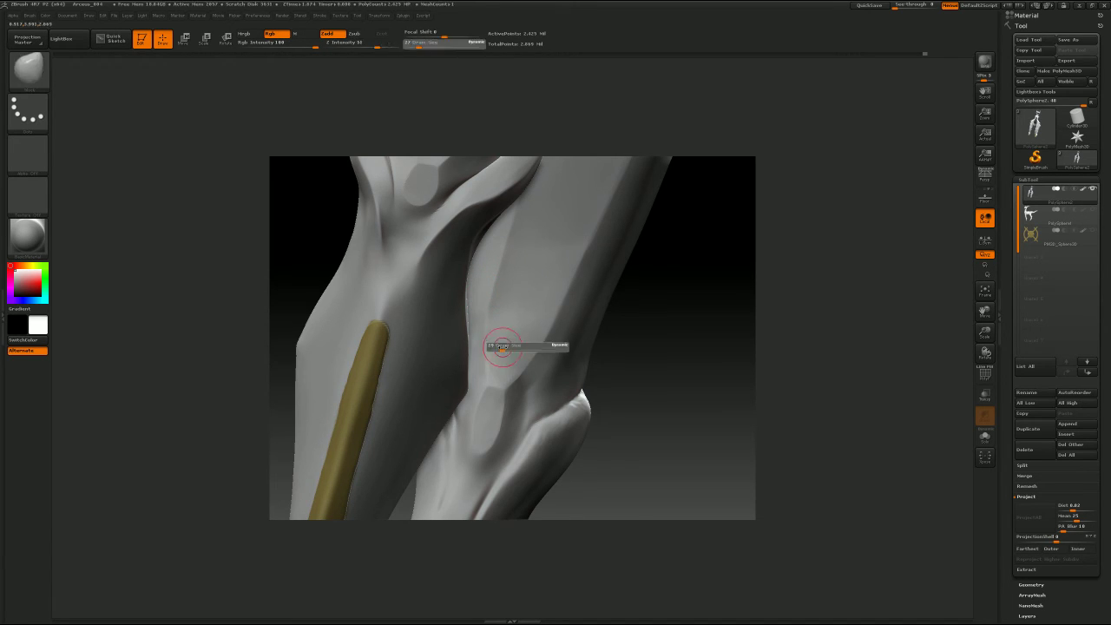
left_click_drag(503, 348, 499, 348)
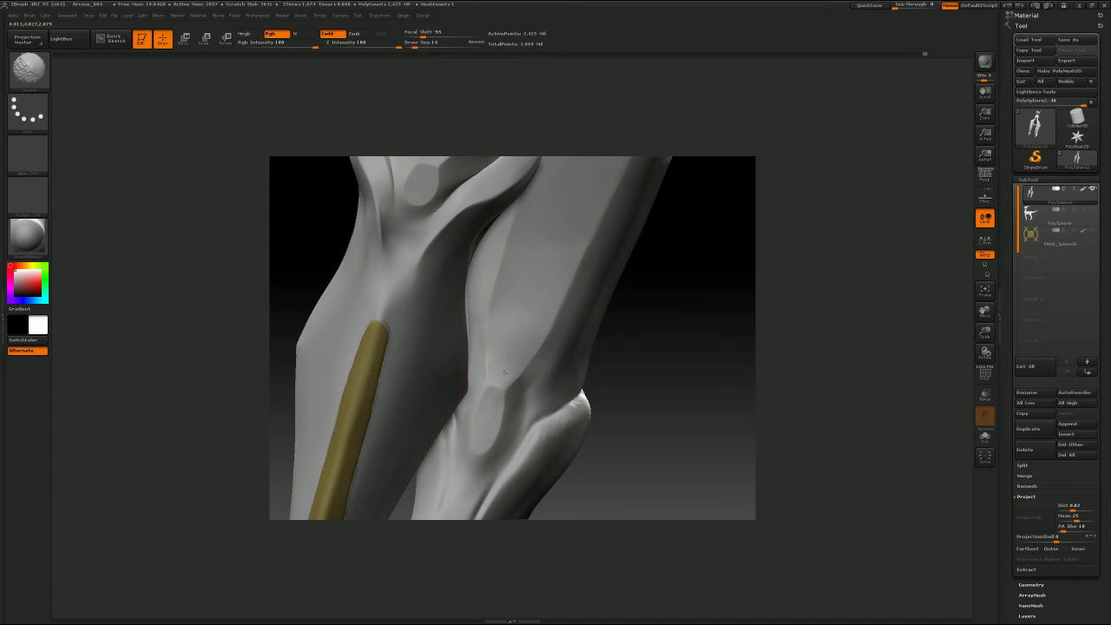
Step: Refine the plane edges around the hind knee facet with the Move and Pinch brushes
key("b")
key("m")
key("v")
mouse_move(757, 245)
left_mouse_down("alt")
mouse_move(620, 281)
mouse_move(672, 272)
mouse_move(670, 305)
left_mouse_up("alt")
key("b")
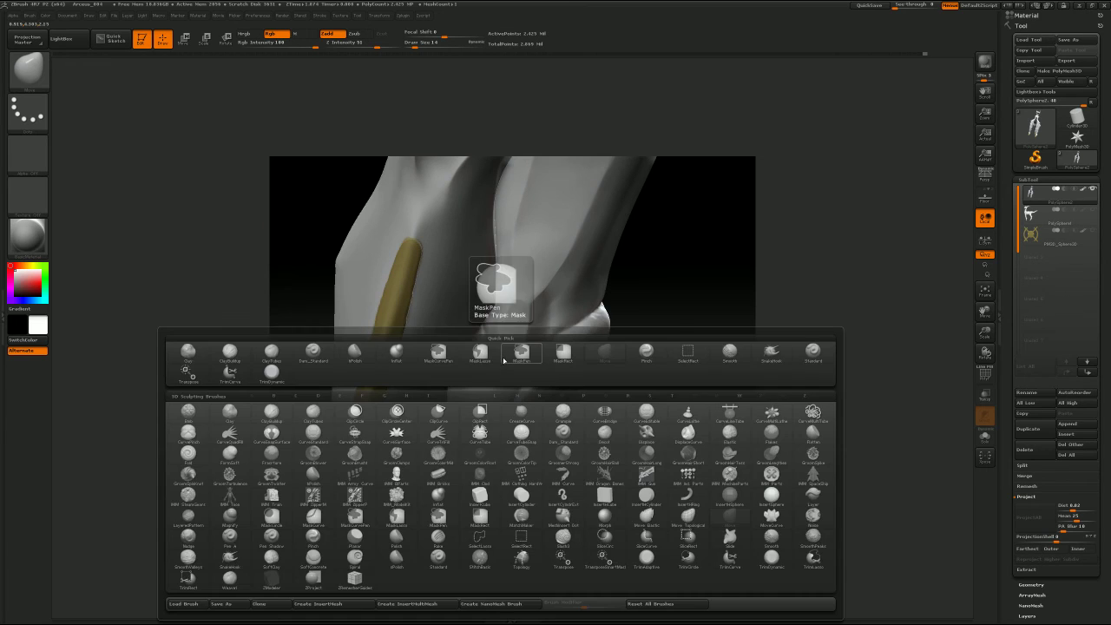
key("d")
key("s")
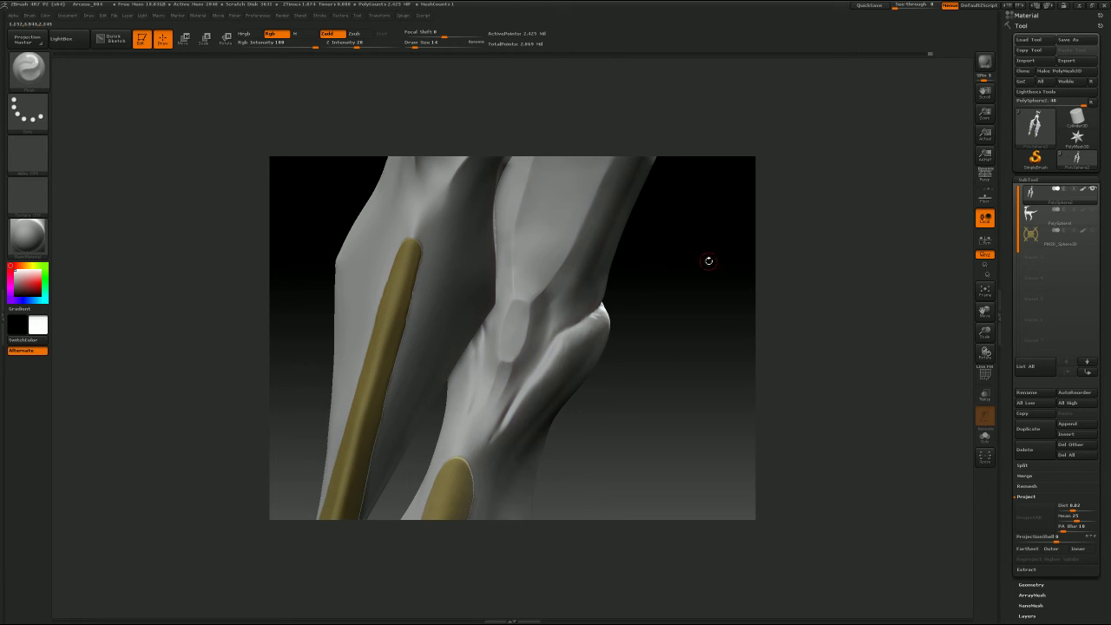
Step: Examine the whole sculpt from the front and side, and the knees and lower legs up close
left_click_drag(708, 261, 582, 269, "alt")
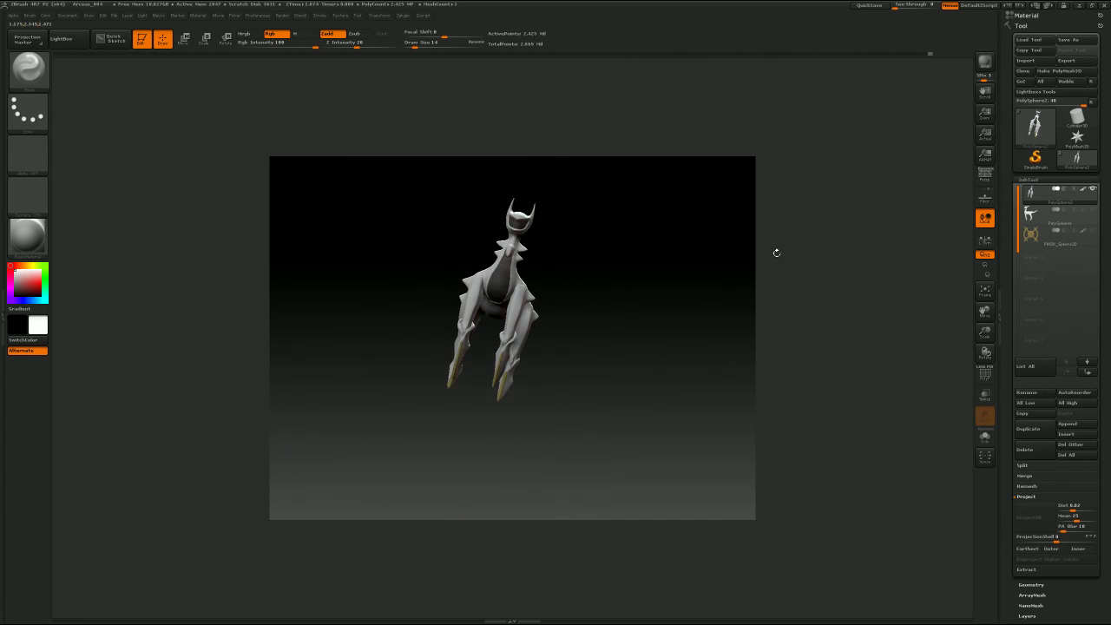
left_click_drag(776, 248, 901, 236)
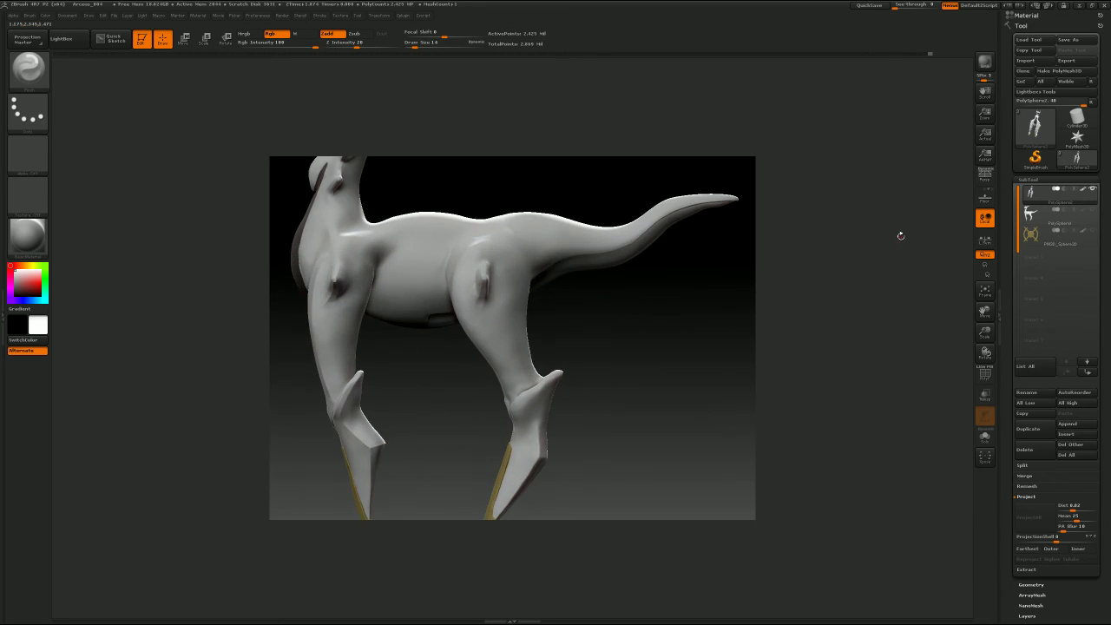
left_click_drag(723, 274, 690, 280)
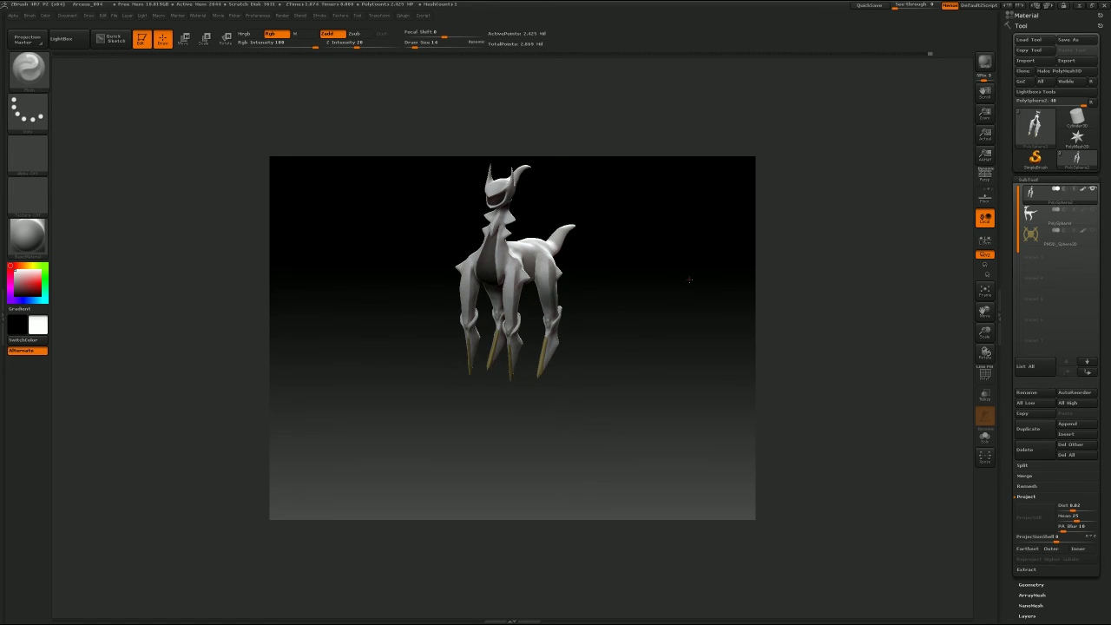
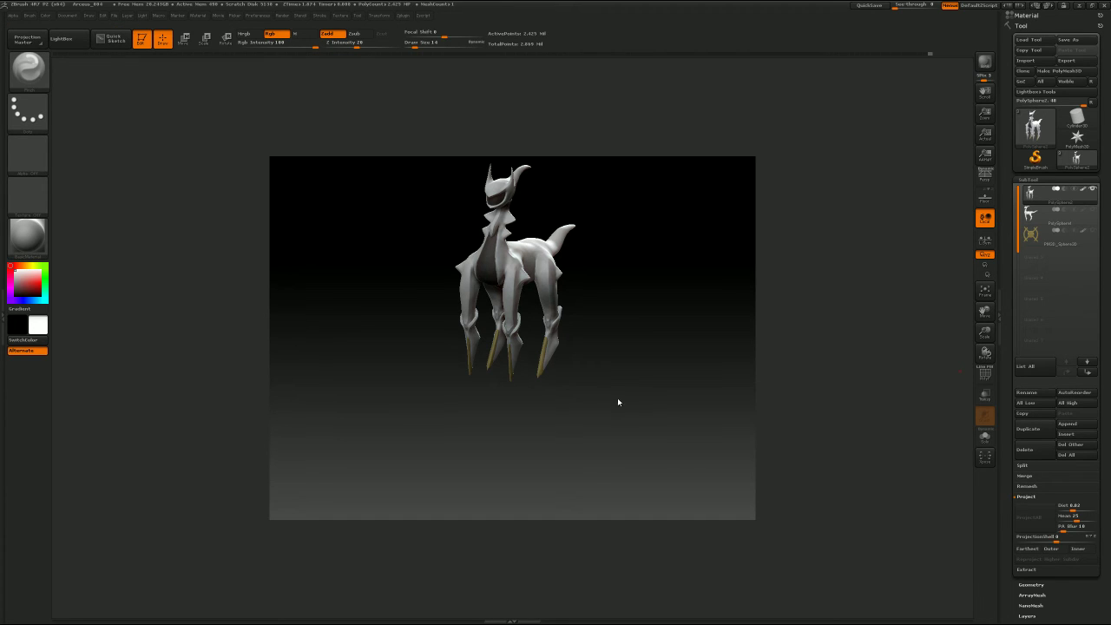
left_click_drag(384, 278, 373, 382, "alt")
left_click_drag(612, 303, 646, 308)
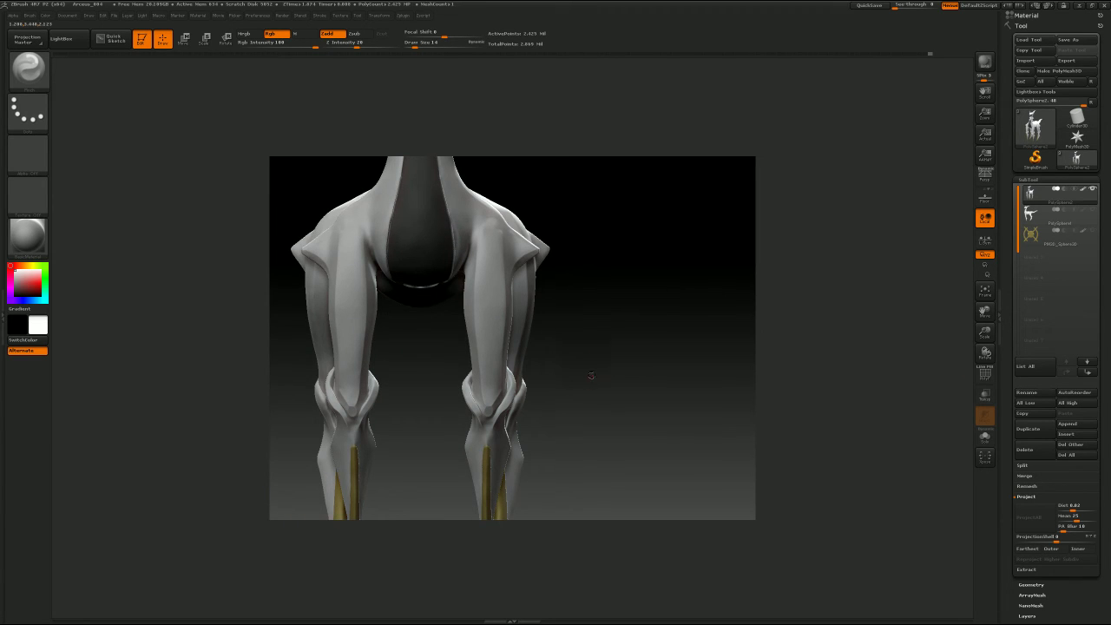
mouse_move(588, 377)
left_mouse_down("alt")
mouse_move(625, 288)
mouse_move(732, 269)
left_mouse_up("alt")
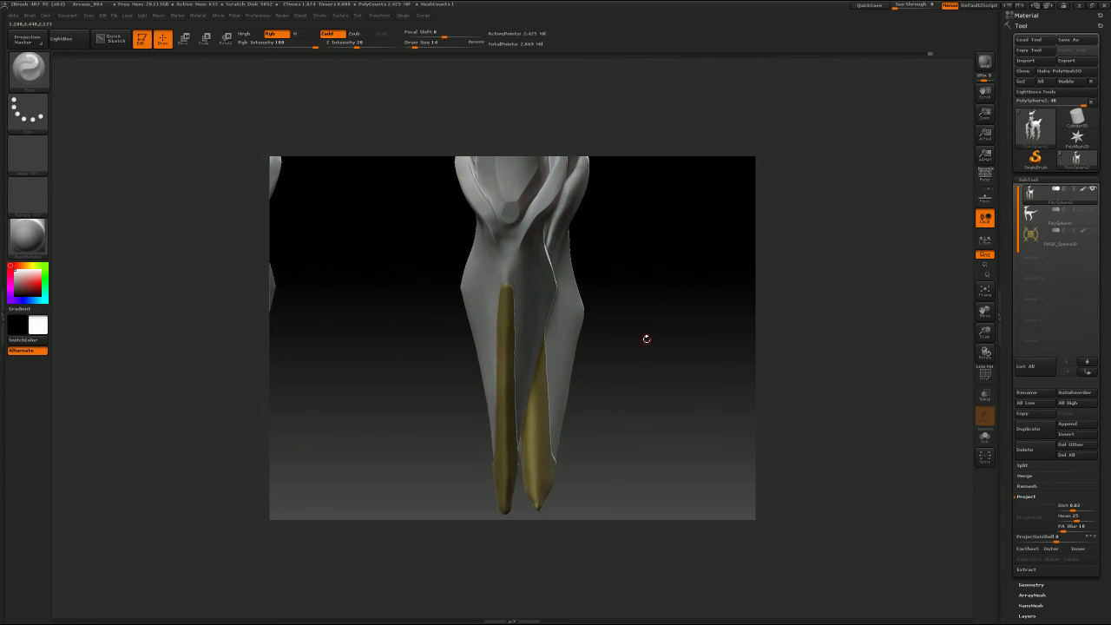
left_click_drag(647, 339, 664, 297, "alt")
Step: Sharpen the ridge running down the back of the hind hock with the Pinch brush at a larger draw size
key("b")
left_click(618, 303)
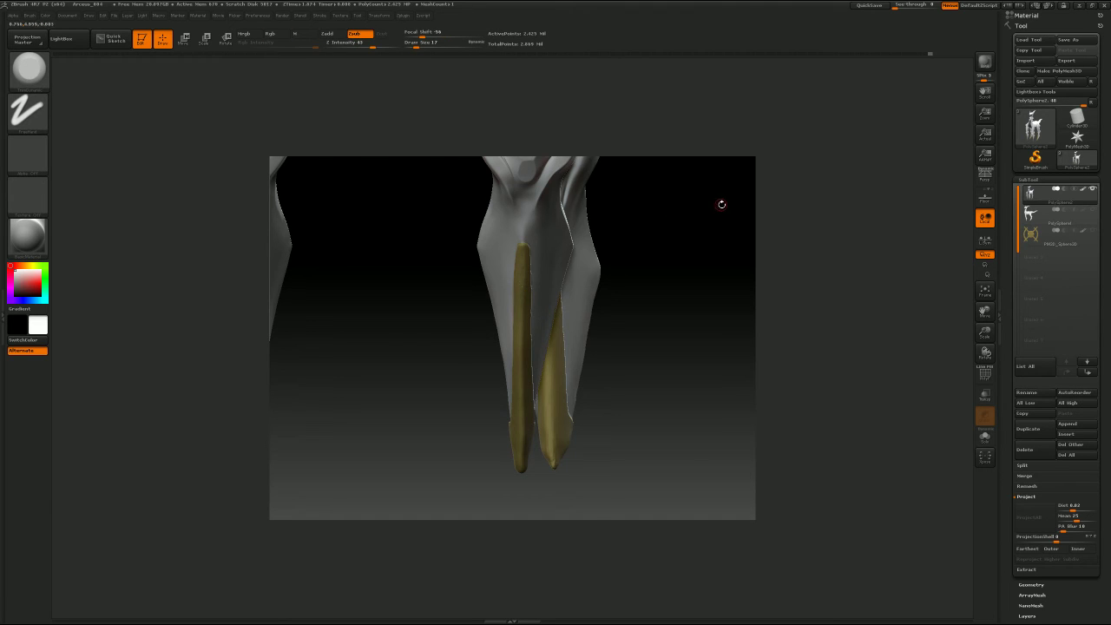
left_click_drag(721, 205, 560, 237, "alt")
mouse_move(638, 227)
left_mouse_down()
mouse_move(738, 221)
mouse_move(732, 214)
mouse_move(712, 301)
mouse_move(744, 283)
mouse_move(809, 278)
mouse_move(730, 276)
left_mouse_up()
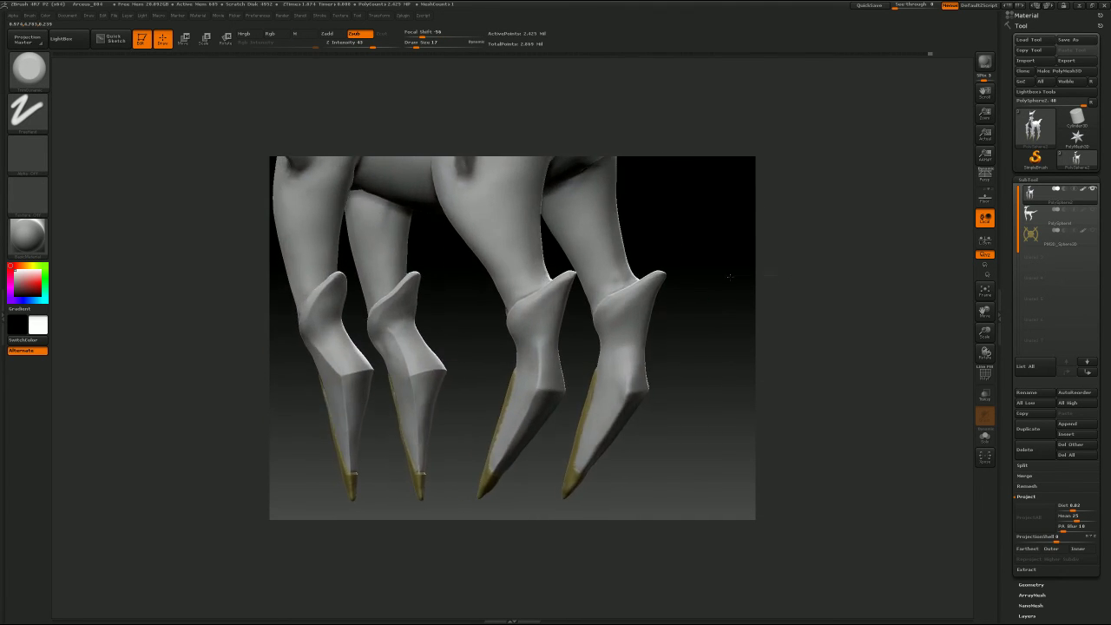
key("b")
key("t")
key("d")
key("b")
left_click(549, 299)
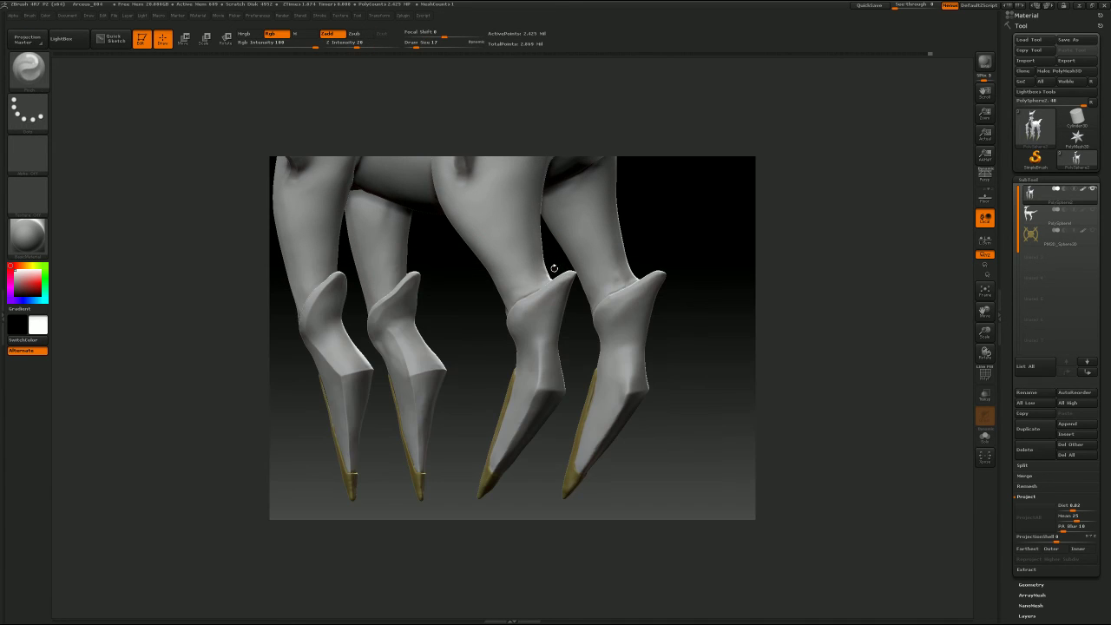
key("s")
left_click_drag(549, 300, 556, 299)
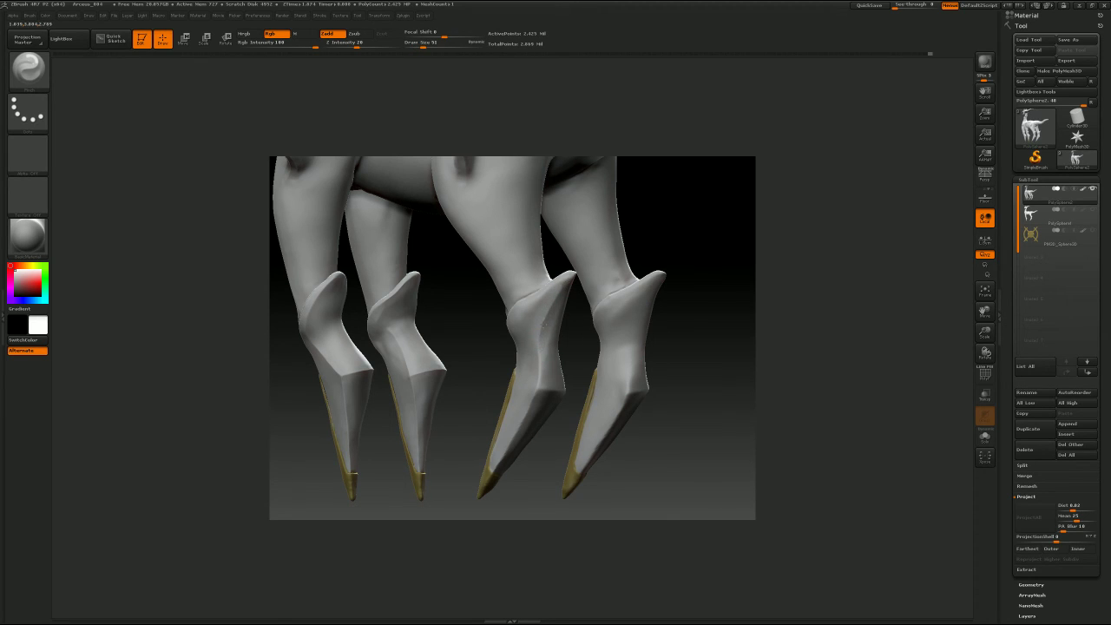
Step: Pinch the edges of the hind hock's rear face with a smaller draw size and smooth the face toward the spike tip
left_click_drag(745, 263, 658, 263)
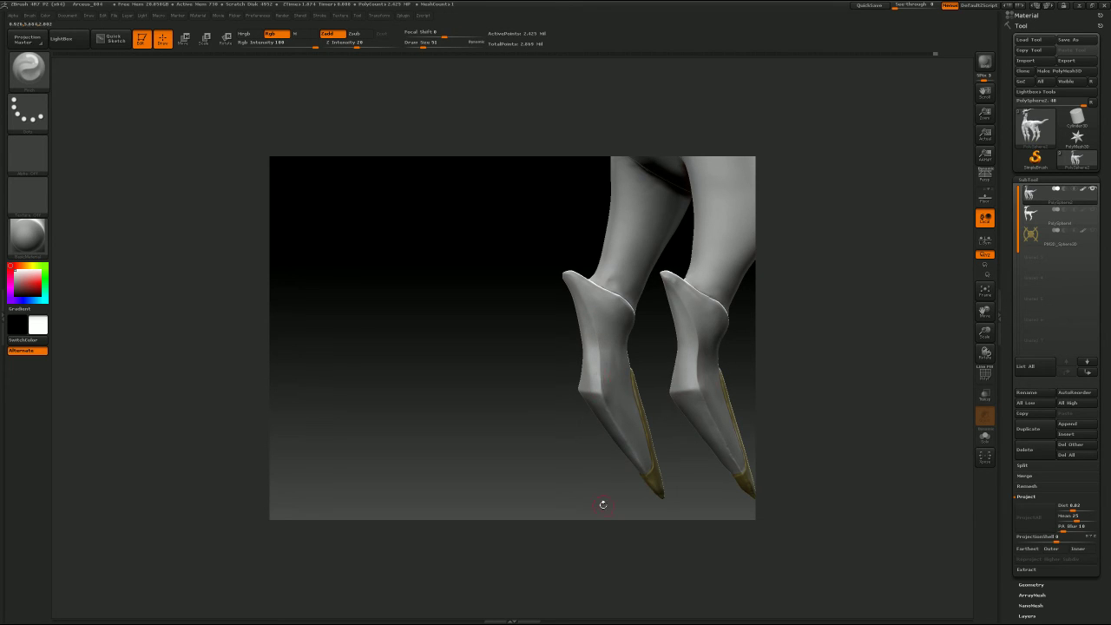
left_click_drag(603, 504, 596, 466)
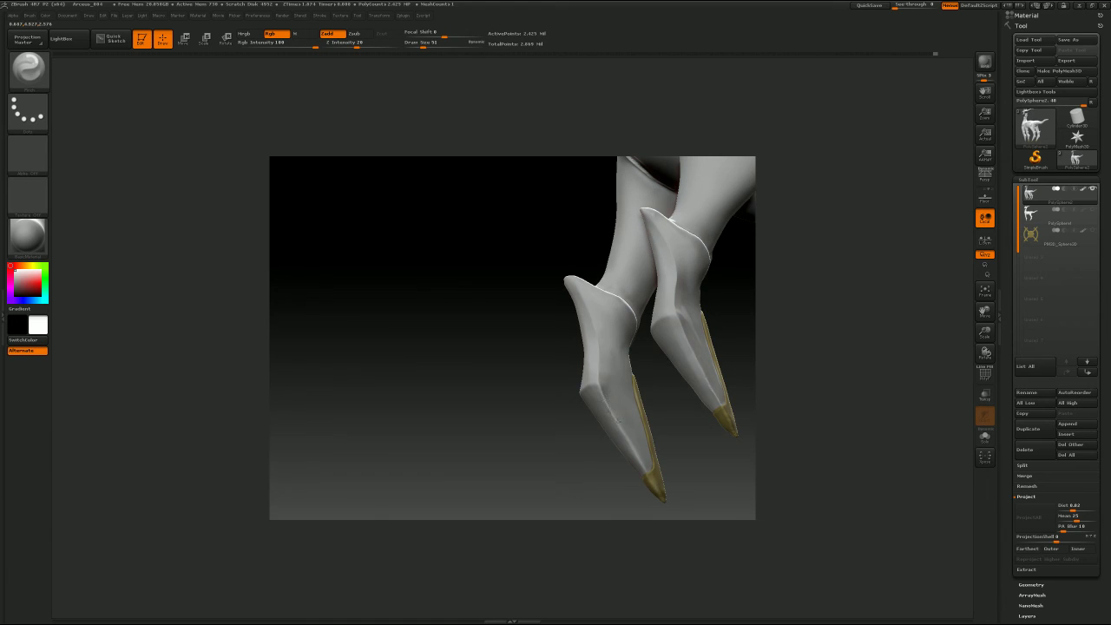
left_click_drag(652, 395, 665, 367)
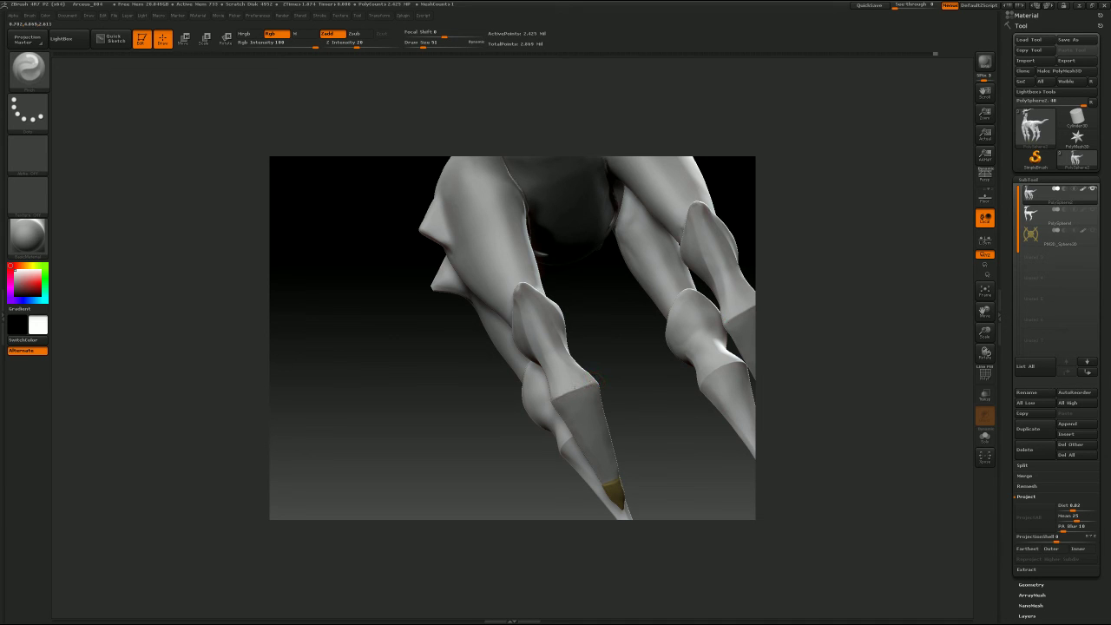
mouse_move(615, 318)
left_mouse_down()
mouse_move(633, 322)
mouse_move(712, 288)
left_mouse_up()
key("s")
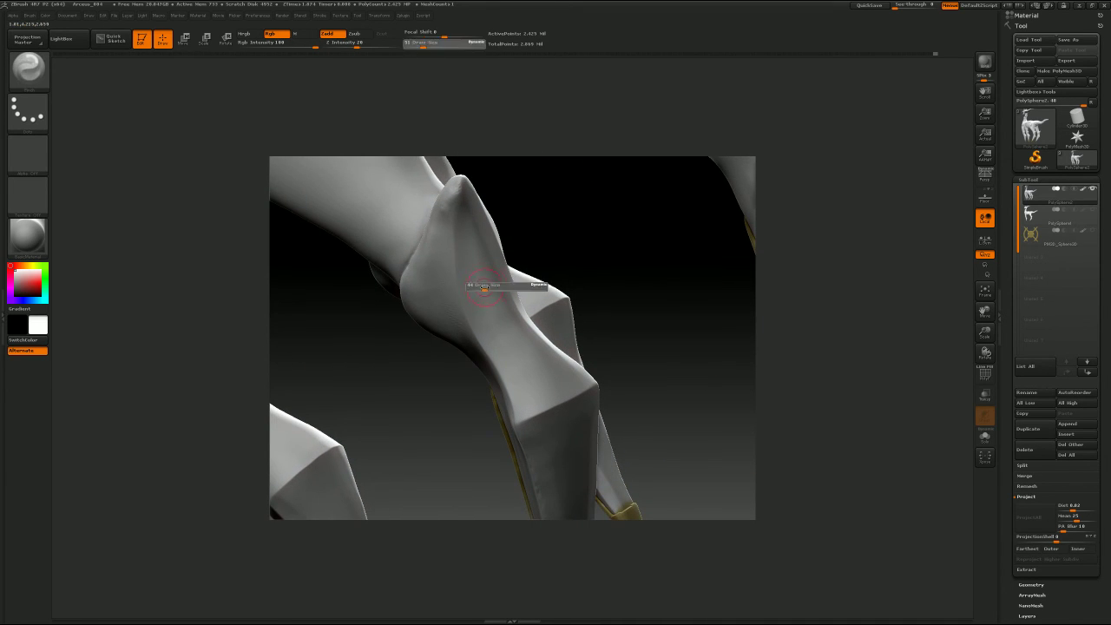
left_click_drag(484, 288, 482, 288)
left_click_drag(490, 318, 491, 323, "shift")
left_click_drag(613, 245, 528, 252)
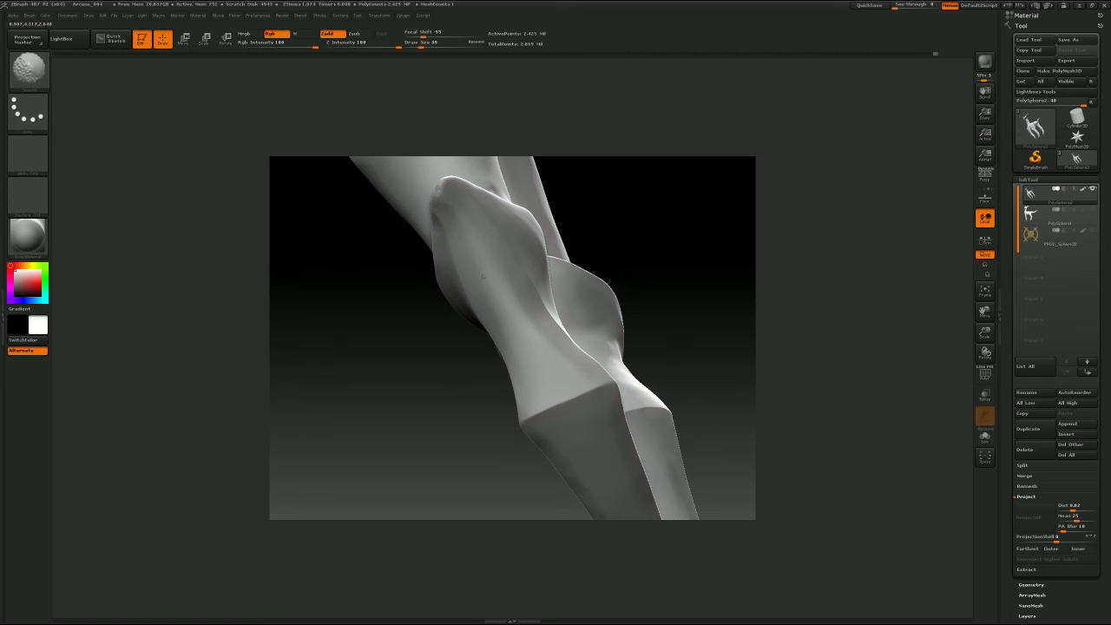
left_click_drag(484, 276, 489, 204, "shift")
mouse_move(671, 210)
left_mouse_down("alt")
mouse_move(695, 325)
mouse_move(708, 306)
left_mouse_up("alt")
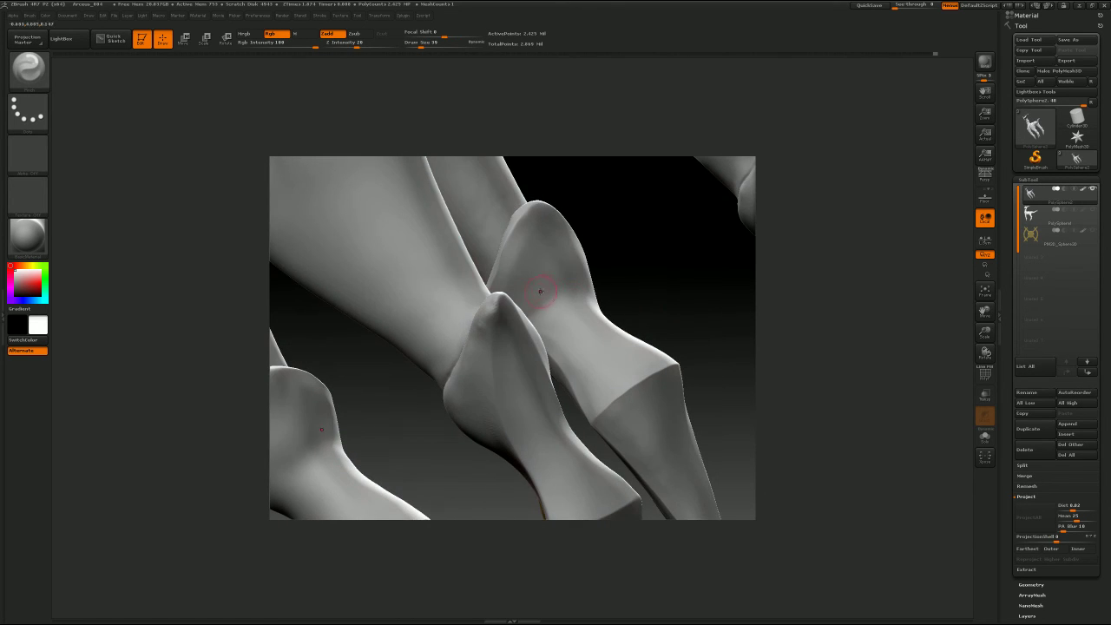
Step: Flatten the rear face of the hind hock spike with the TrimDynamic brush at a larger draw size
key("b")
key("t")
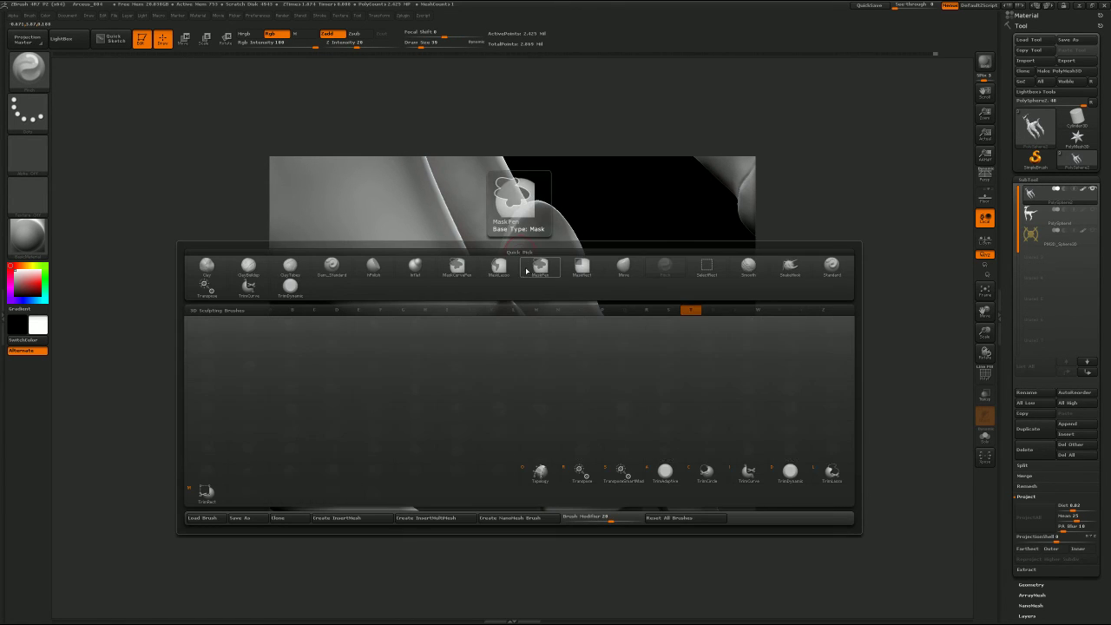
key("d")
key("bracketright")
left_click_drag(498, 298, 464, 337)
left_click_drag(630, 255, 684, 293)
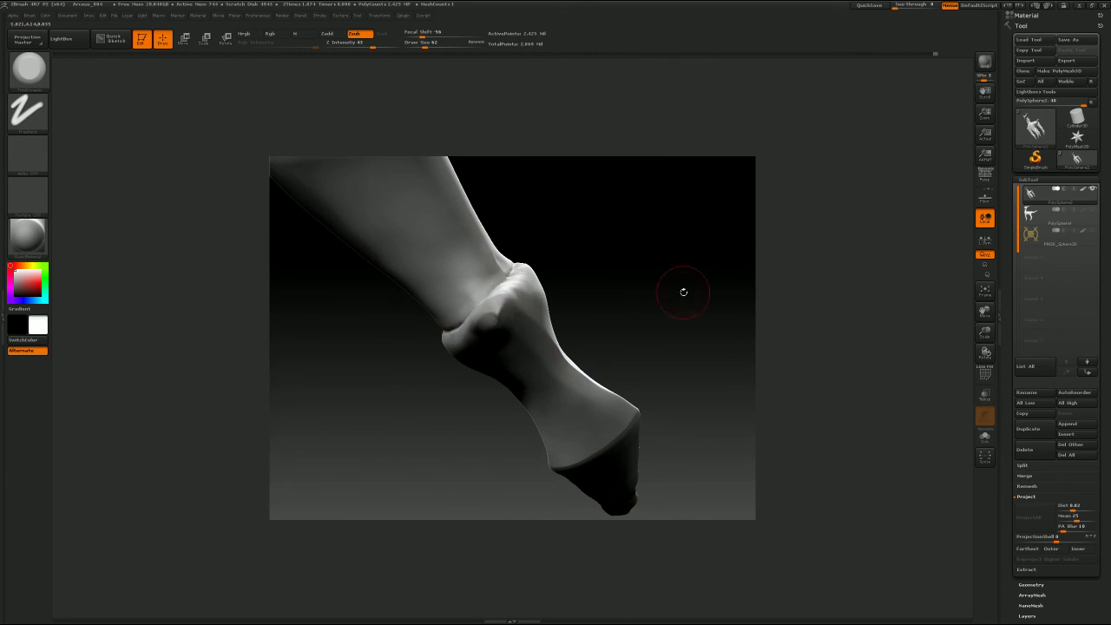
mouse_move(497, 308)
left_mouse_down()
mouse_move(487, 321)
mouse_move(496, 311)
left_mouse_up()
Step: Trim the upper edge and tip of the hind hock spike with the TrimDynamic brush
left_click_drag(603, 293, 533, 257)
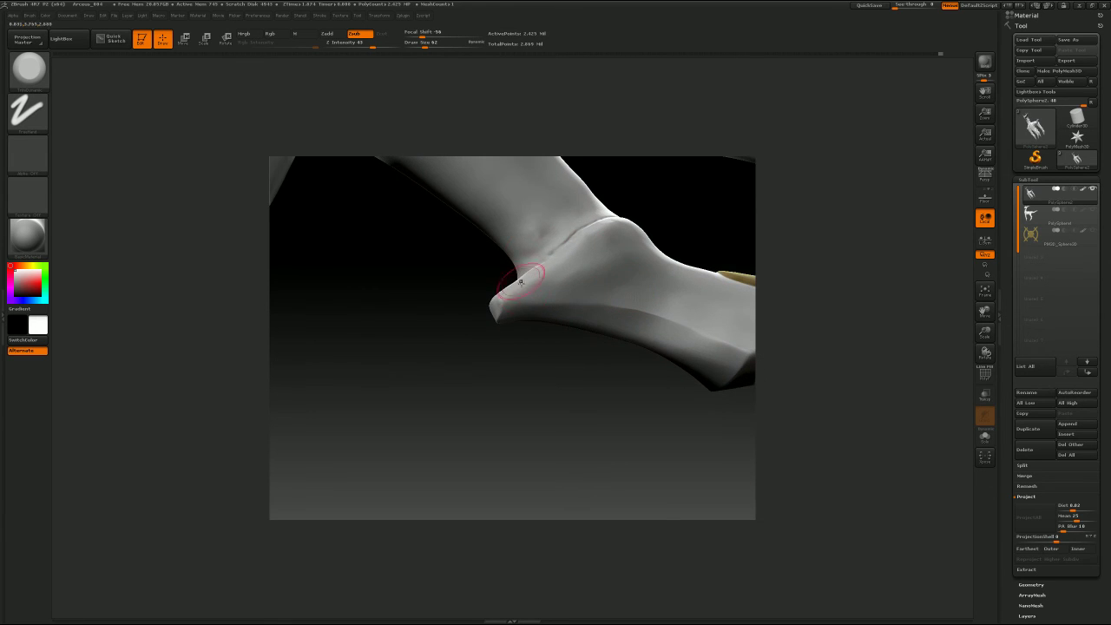
left_click_drag(500, 296, 537, 279)
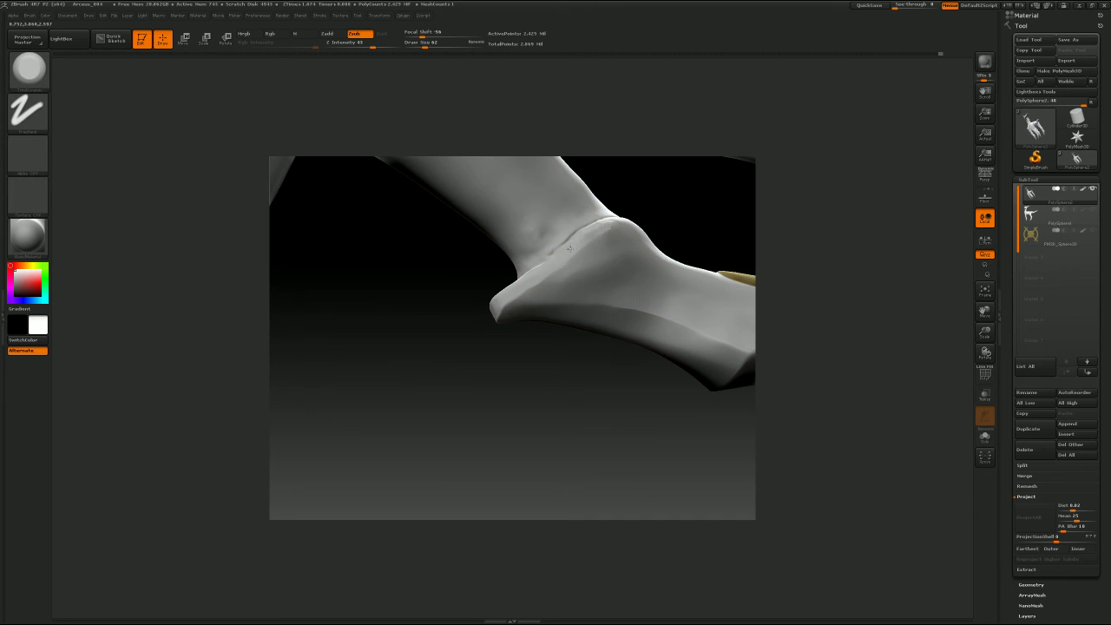
left_click_drag(476, 330, 525, 323)
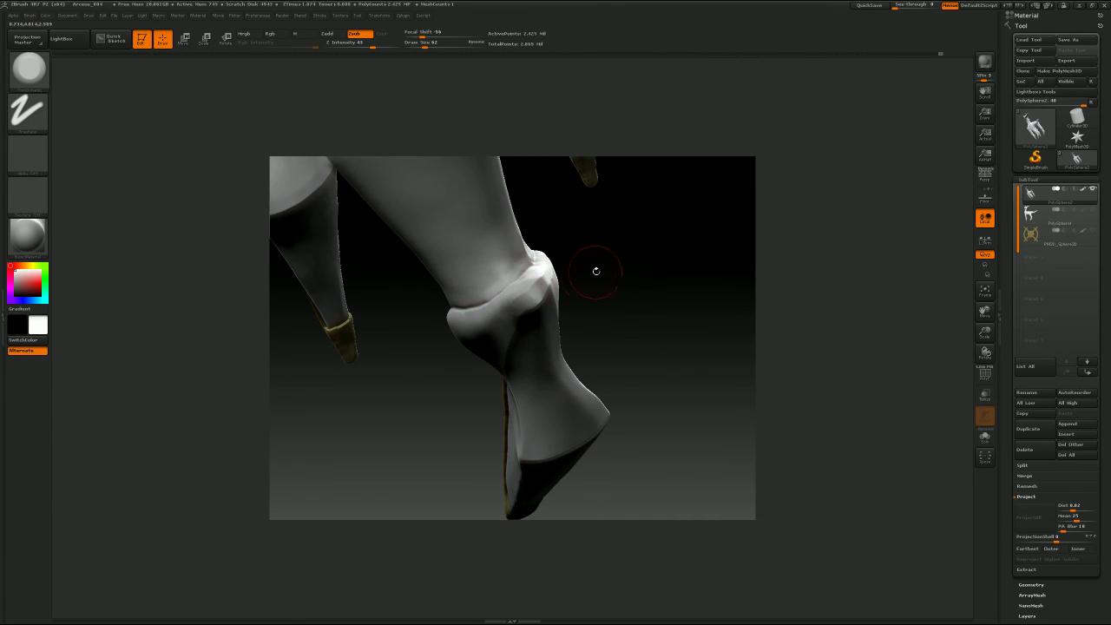
mouse_move(596, 266)
left_mouse_down()
mouse_move(538, 287)
mouse_move(684, 283)
mouse_move(683, 262)
left_mouse_up()
left_click_drag(597, 290, 706, 282)
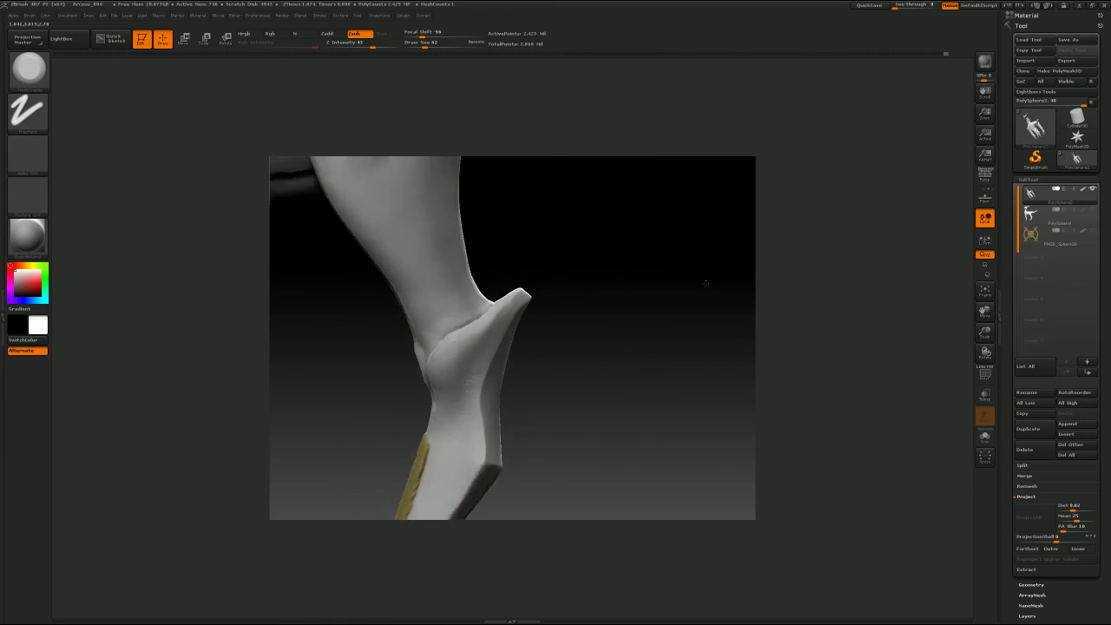
Step: Isolate the hindquarters and hind legs by hiding the rest of the body
key("f")
left_click_drag(581, 442, 439, 293, "ctrl+shift")
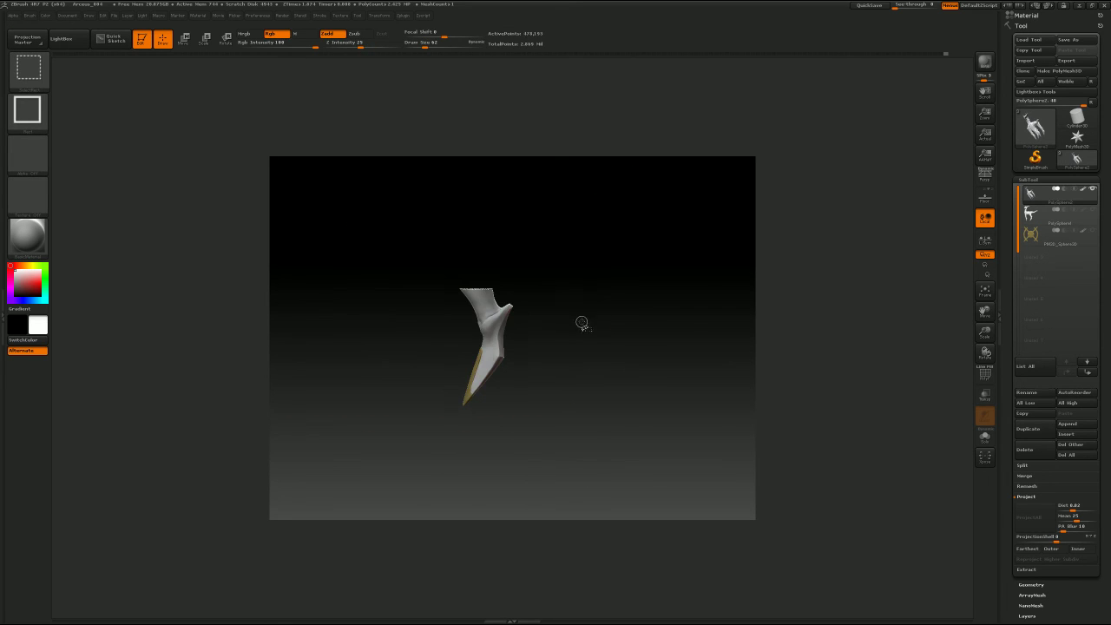
left_click_drag(601, 349, 625, 367, "ctrl+shift")
left_click_drag(534, 433, 430, 222, "ctrl+shift")
mouse_move(591, 351)
left_mouse_down()
mouse_move(744, 331)
mouse_move(620, 350)
mouse_move(764, 353)
left_mouse_up()
Step: Adjust the hind leg's profile above the hock with the Move brush, reducing the draw size to 44
key("b")
key("m")
key("v")
key("s")
left_click_drag(472, 319, 477, 319)
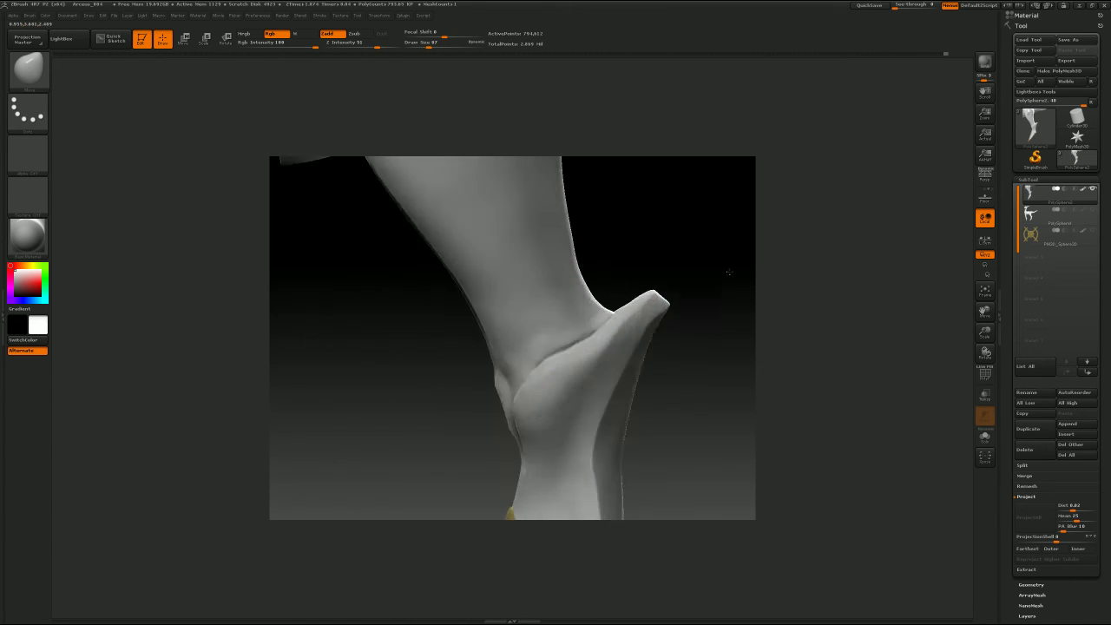
mouse_move(730, 272)
left_mouse_down()
mouse_move(720, 272)
mouse_move(732, 268)
left_mouse_up()
key("s")
left_click_drag(492, 270, 485, 270)
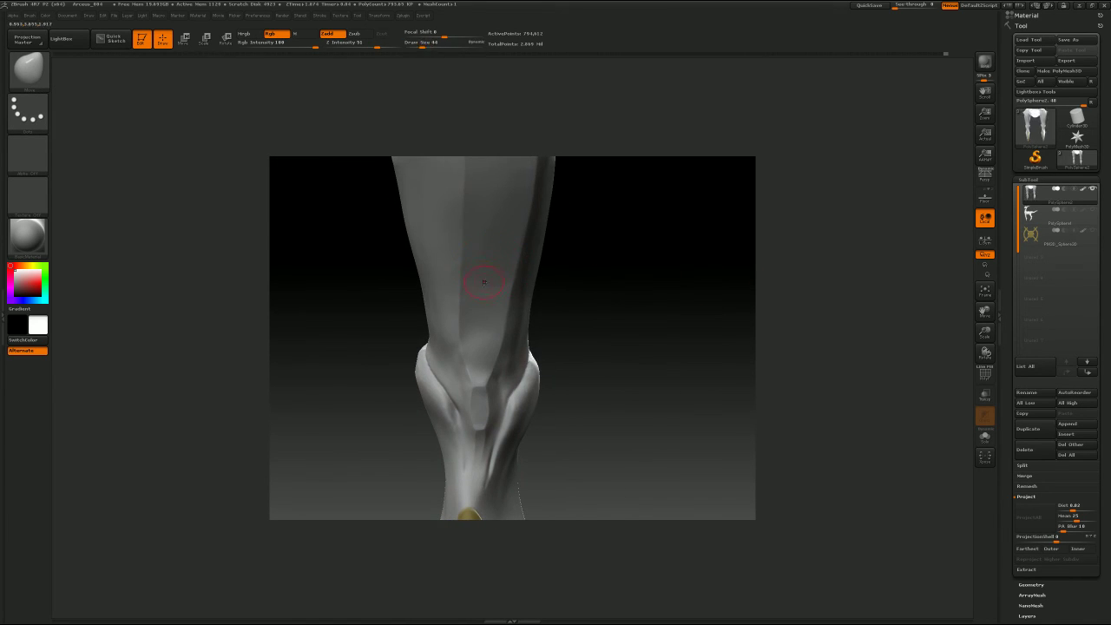
Step: Reshape the front contour of the hind leg just above the knee with the Move brush
key("b")
key("c")
key("b")
key("b")
key("m")
key("v")
mouse_move(616, 308)
left_mouse_down()
mouse_move(714, 281)
mouse_move(860, 282)
left_mouse_up()
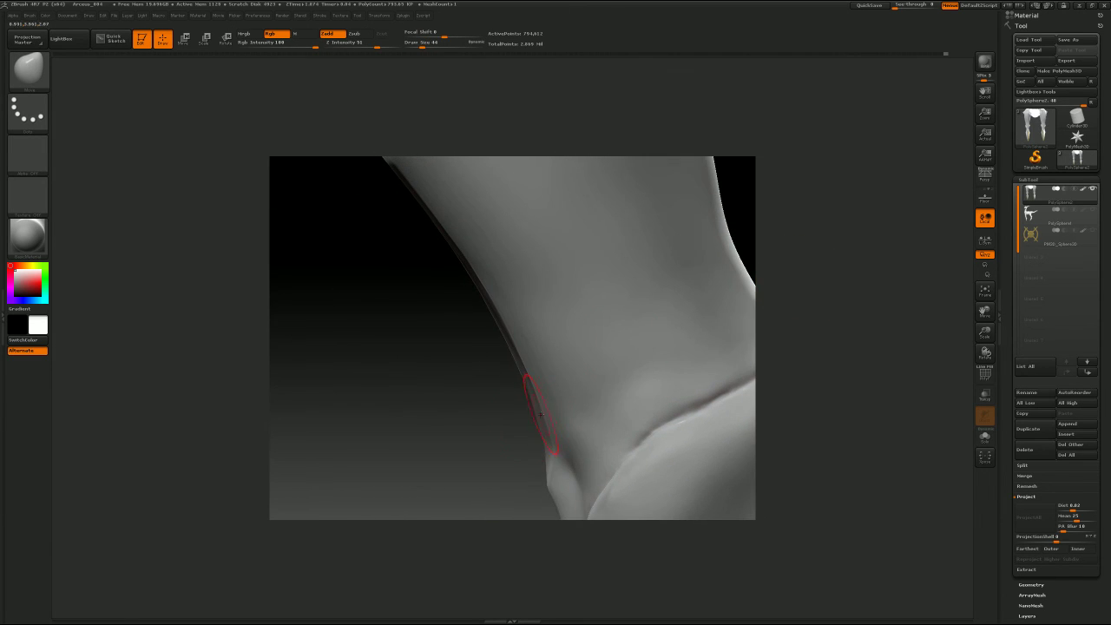
key("s")
mouse_move(538, 413)
left_mouse_down()
mouse_move(564, 433)
mouse_move(638, 425)
left_mouse_up()
Step: Shift the front plane's edge above the knee facet with the Move brush at draw size 25 and smooth beside it
key("s")
left_click(533, 414)
key("s")
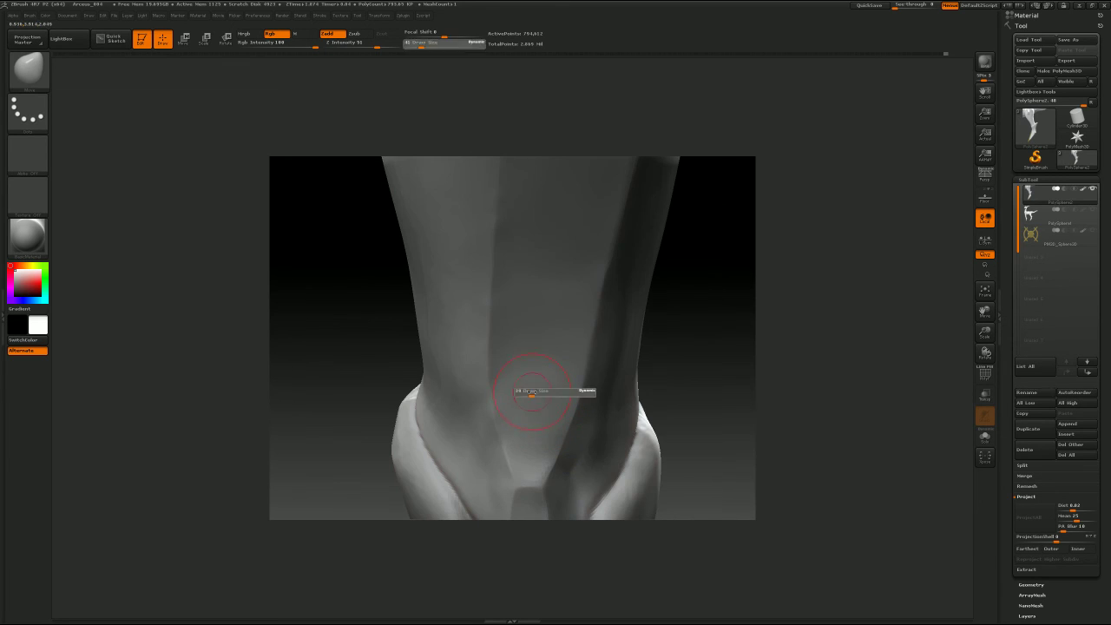
left_click_drag(531, 392, 493, 391)
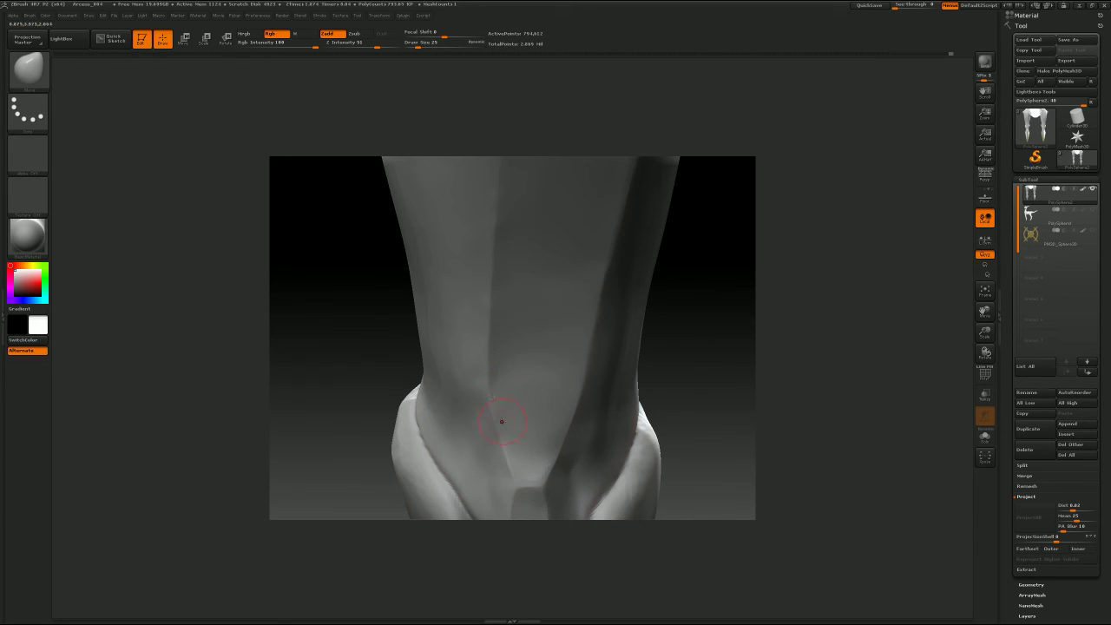
left_click_drag(483, 399, 464, 384, "shift")
Step: Sharpen the two plane edges converging on the hind knee facet with the Pinch brush at a very small draw size
key("b")
key("p")
key("i")
left_click_drag(731, 378, 779, 281)
key("s")
left_click_drag(584, 374, 584, 366)
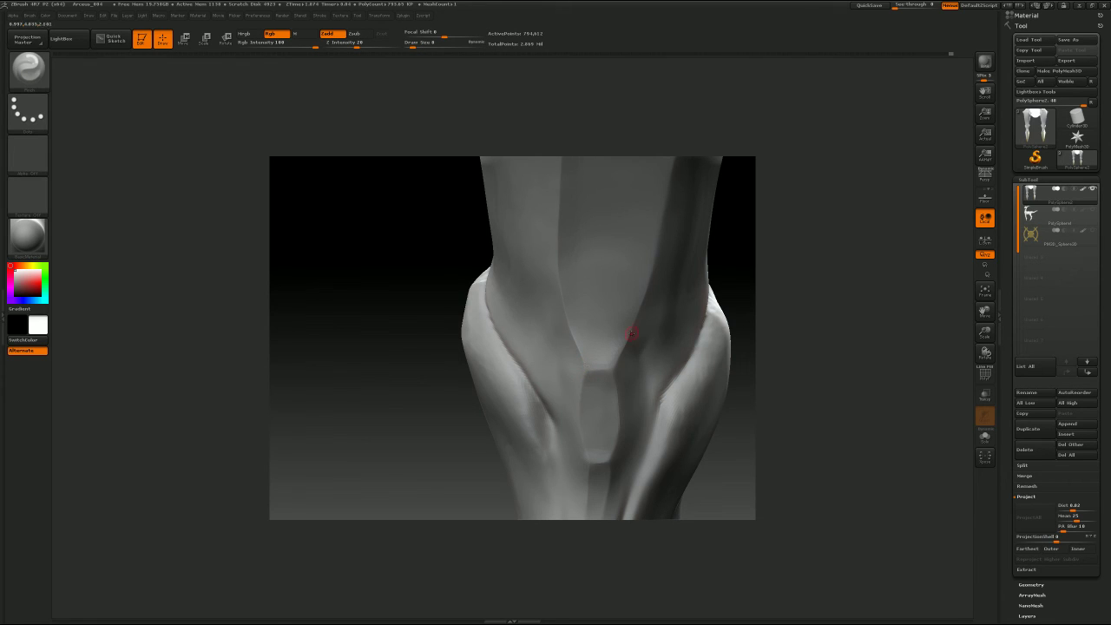
key("bracketright")
key("bracketright")
key("bracketleft")
Step: Adjust the long plane edge down the front of the hind thigh with the Move brush, varying the draw size
mouse_move(796, 307)
left_mouse_down()
mouse_move(741, 331)
mouse_move(742, 318)
mouse_move(682, 318)
mouse_move(664, 392)
mouse_move(677, 465)
left_mouse_up()
left_click_drag(715, 319, 684, 510, "alt")
key("b")
key("m")
key("v")
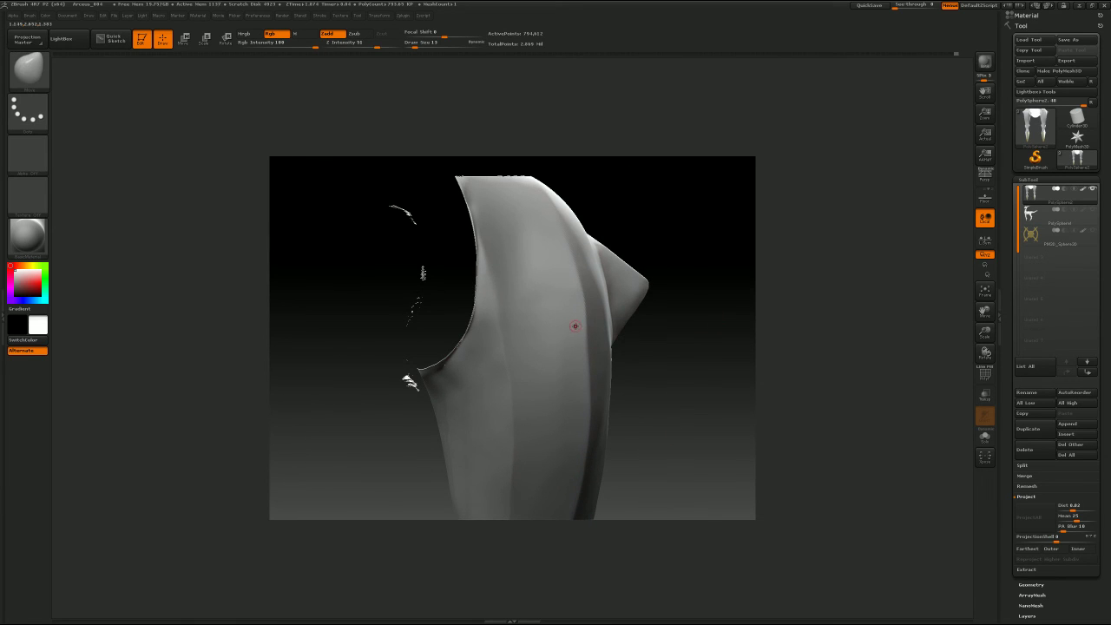
key("s")
left_click_drag(575, 331, 597, 333)
key("s")
key("s")
left_click_drag(586, 382, 587, 394)
key("s")
left_click_drag(577, 287, 572, 266)
Step: Reshape the hind leg's rear contour below the tail with the Move brush at a large draw size
mouse_move(680, 301)
left_mouse_down("alt")
mouse_move(681, 277)
mouse_move(761, 283)
mouse_move(635, 297)
mouse_move(593, 328)
left_mouse_up("alt")
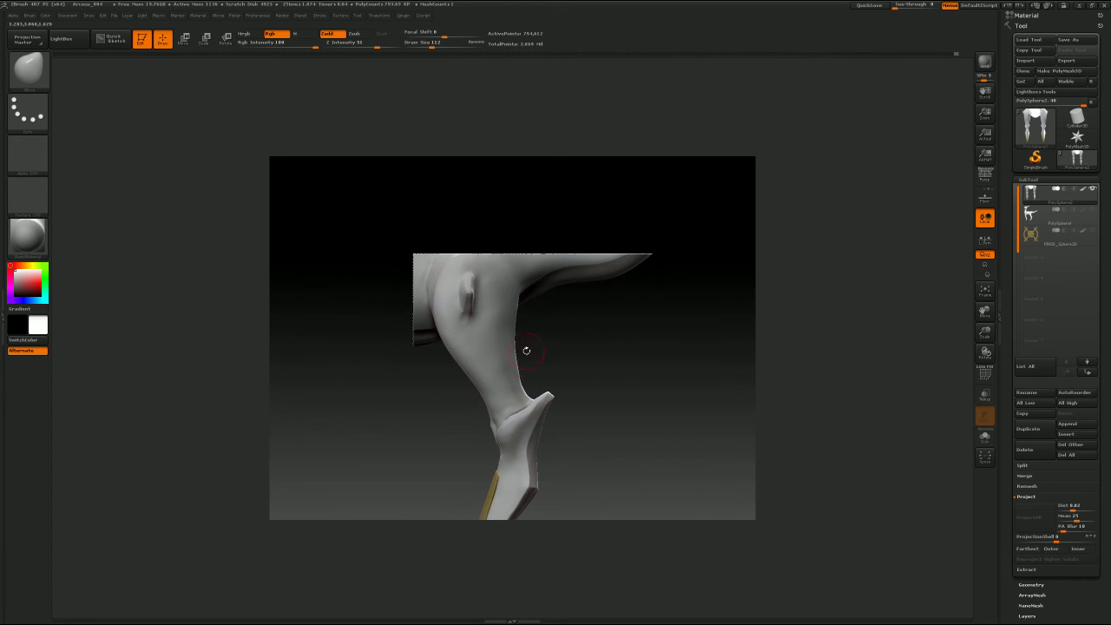
key("s")
mouse_move(515, 349)
left_mouse_down()
mouse_move(567, 311)
mouse_move(571, 355)
mouse_move(575, 332)
mouse_move(543, 350)
left_mouse_up()
key("s")
Step: Mask the hind leg below the hock crease using the MaskLasso brush
key("ctrl")
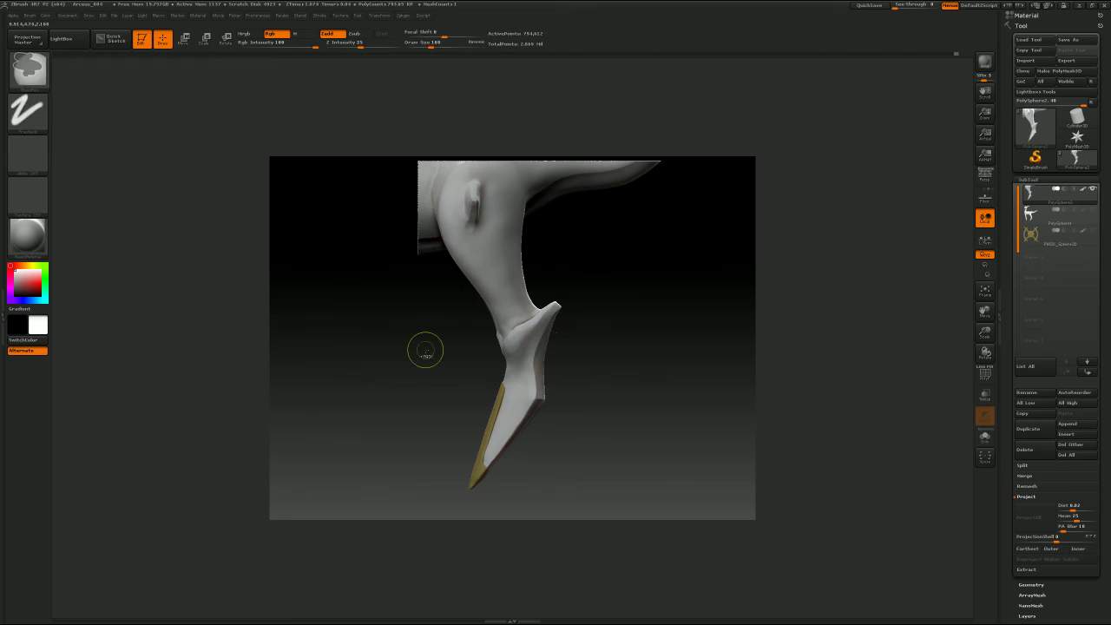
left_click(30, 69)
left_click(197, 113)
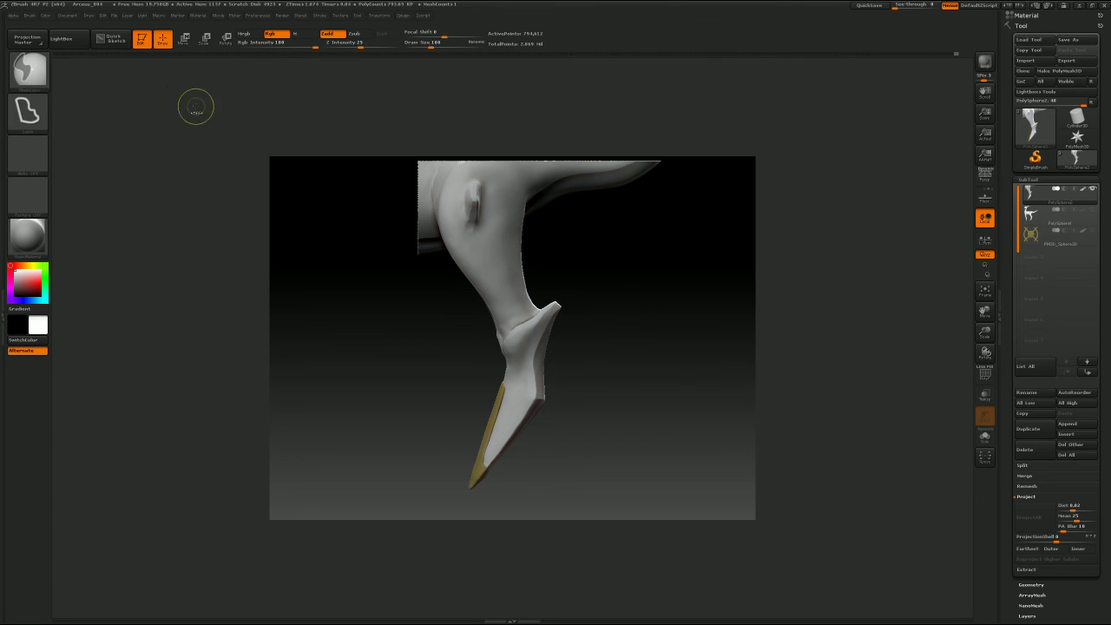
left_click(39, 75, "ctrl")
left_click(214, 114, "ctrl")
mouse_move(498, 351)
left_mouse_down("ctrl")
mouse_move(432, 484)
mouse_move(599, 338)
left_mouse_up("ctrl")
Step: Paint the lower-leg mask precisely up to the crease around the hock with the MaskPen brush at draw size 22
mouse_move(668, 343)
left_mouse_down()
mouse_move(650, 365)
mouse_move(878, 320)
left_mouse_up()
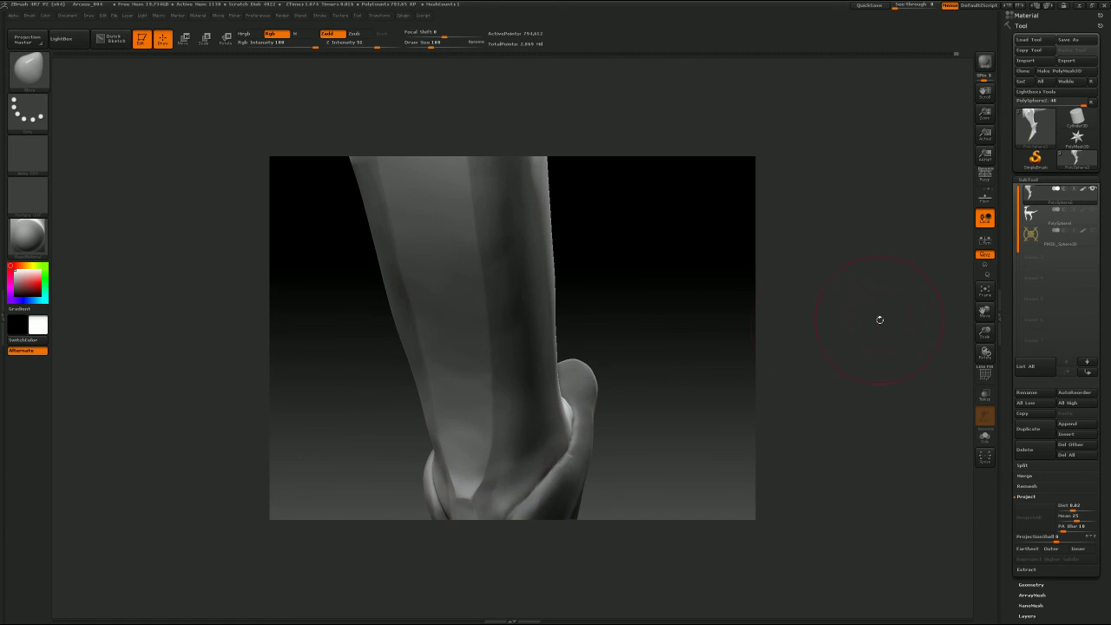
mouse_move(681, 400)
left_mouse_down()
mouse_move(674, 330)
mouse_move(652, 276)
left_mouse_up()
key("s")
left_click_drag(553, 384, 540, 384)
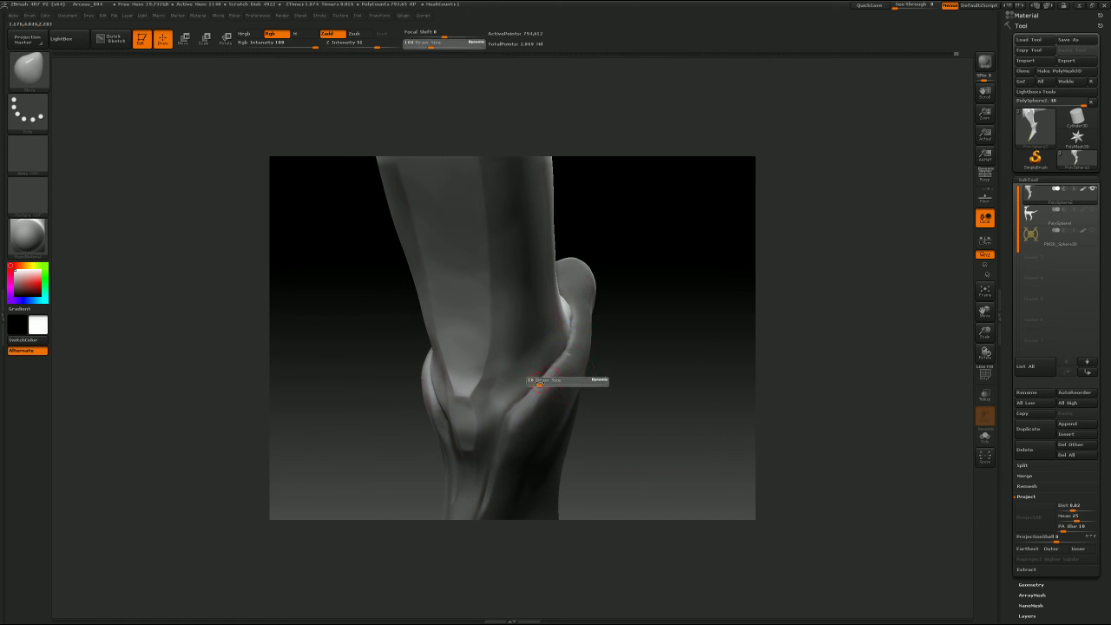
left_click(539, 383)
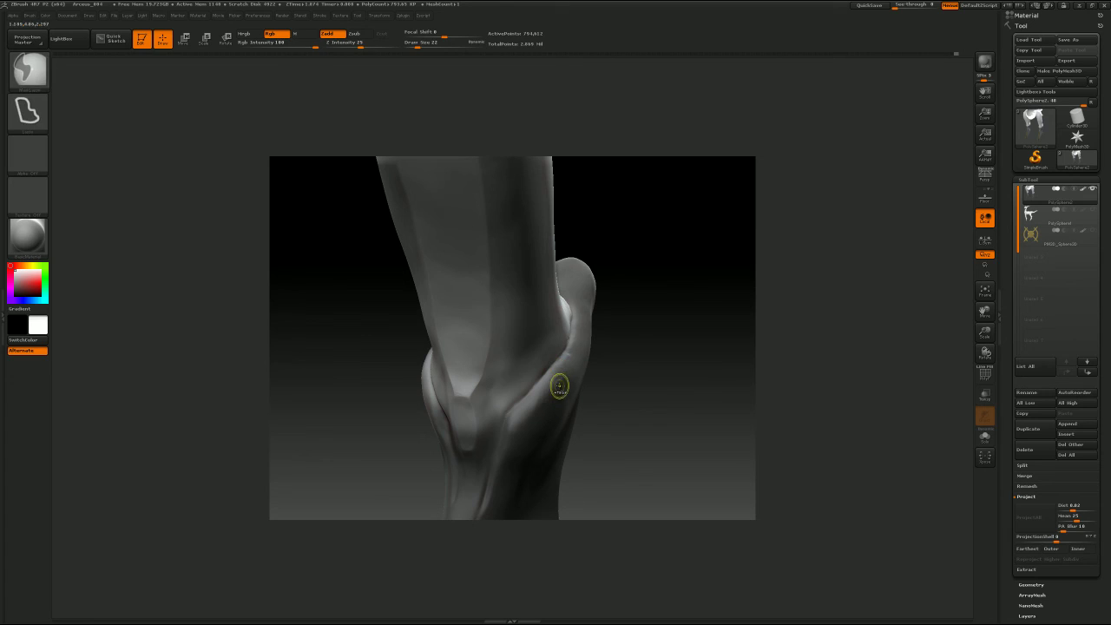
left_click(40, 80)
left_click(249, 115)
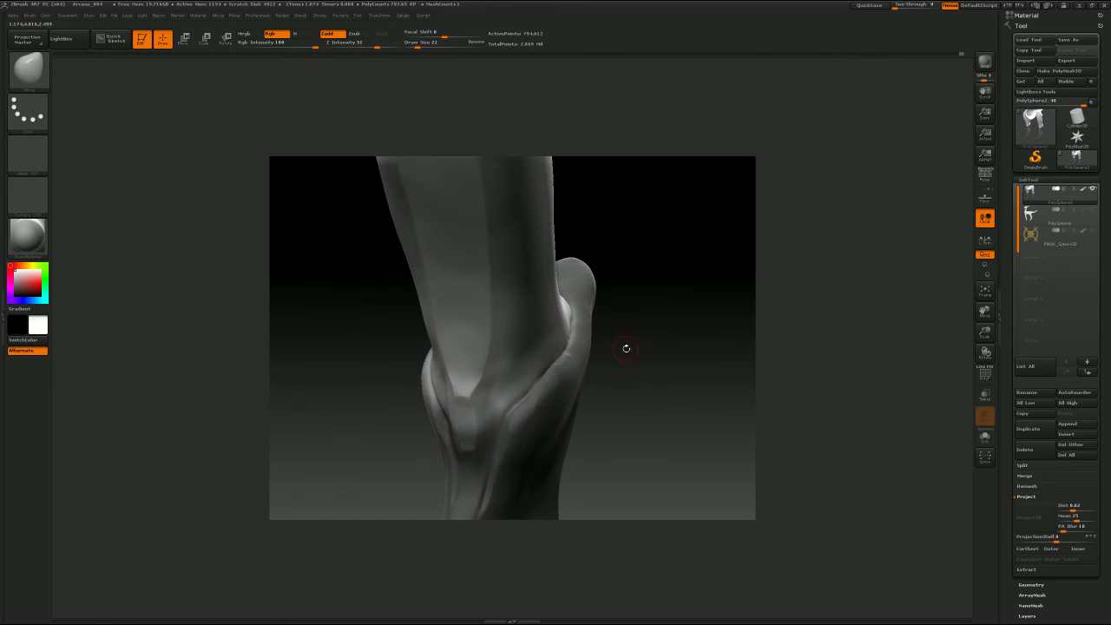
left_click_drag(625, 347, 616, 368)
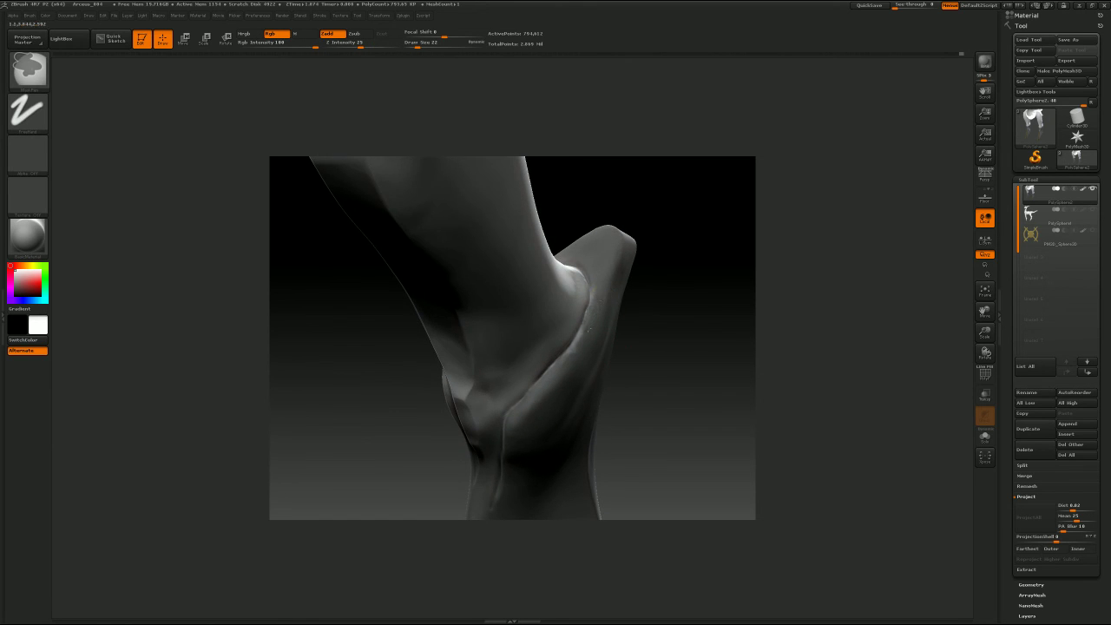
mouse_move(687, 322)
left_mouse_down()
mouse_move(719, 355)
mouse_move(712, 382)
mouse_move(686, 386)
left_mouse_up()
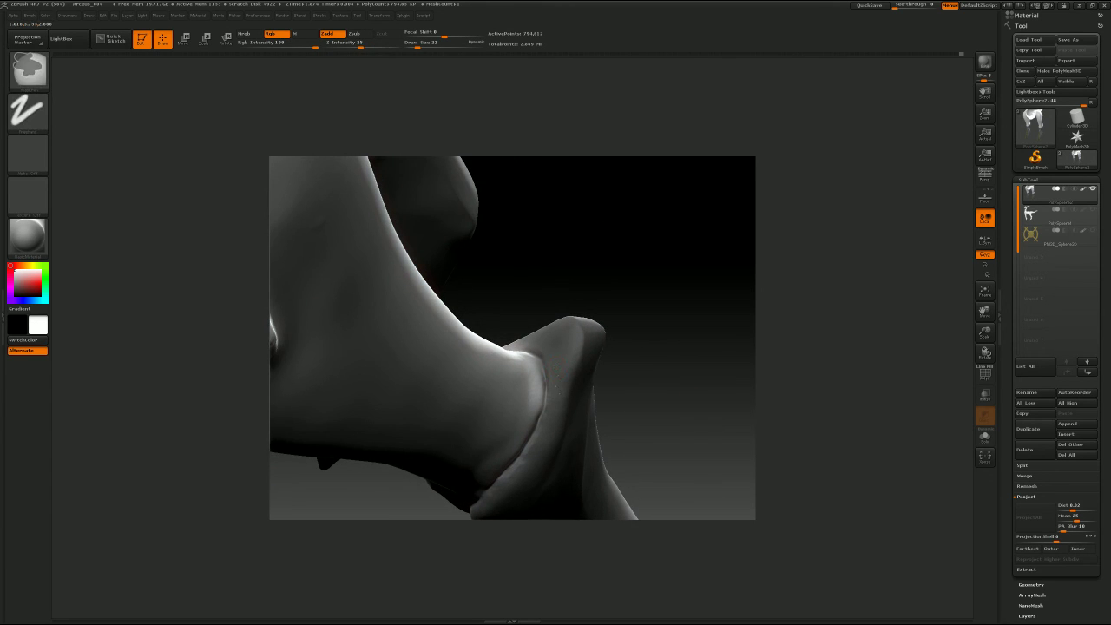
left_click_drag(576, 375, 728, 344)
left_click_drag(462, 394, 505, 349, "ctrl")
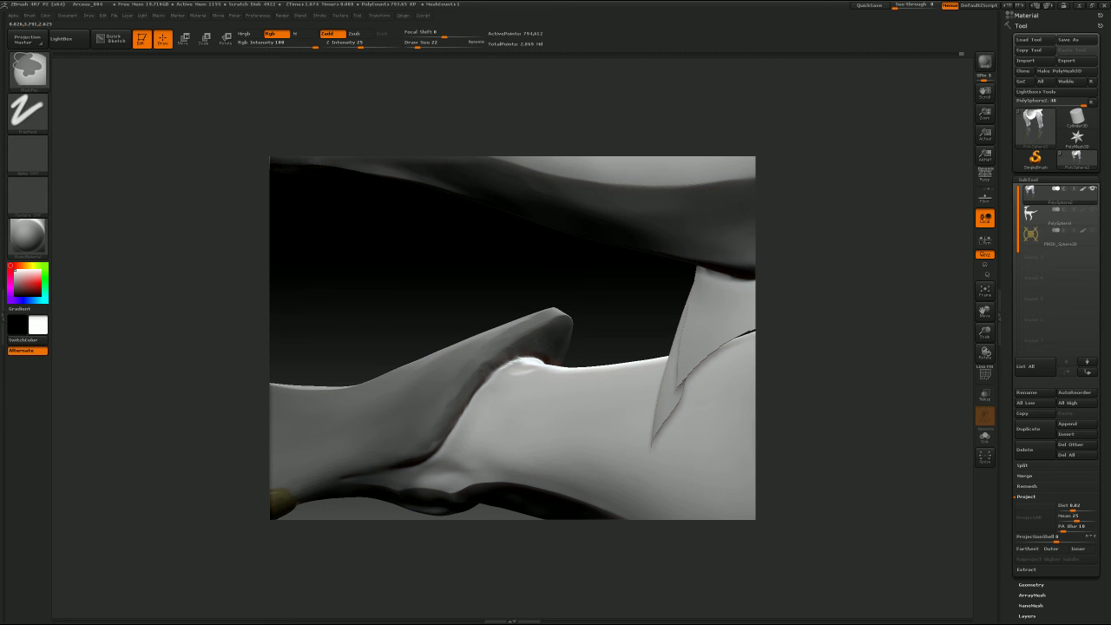
left_click_drag(650, 318, 643, 271)
left_click_drag(444, 354, 431, 366, "ctrl")
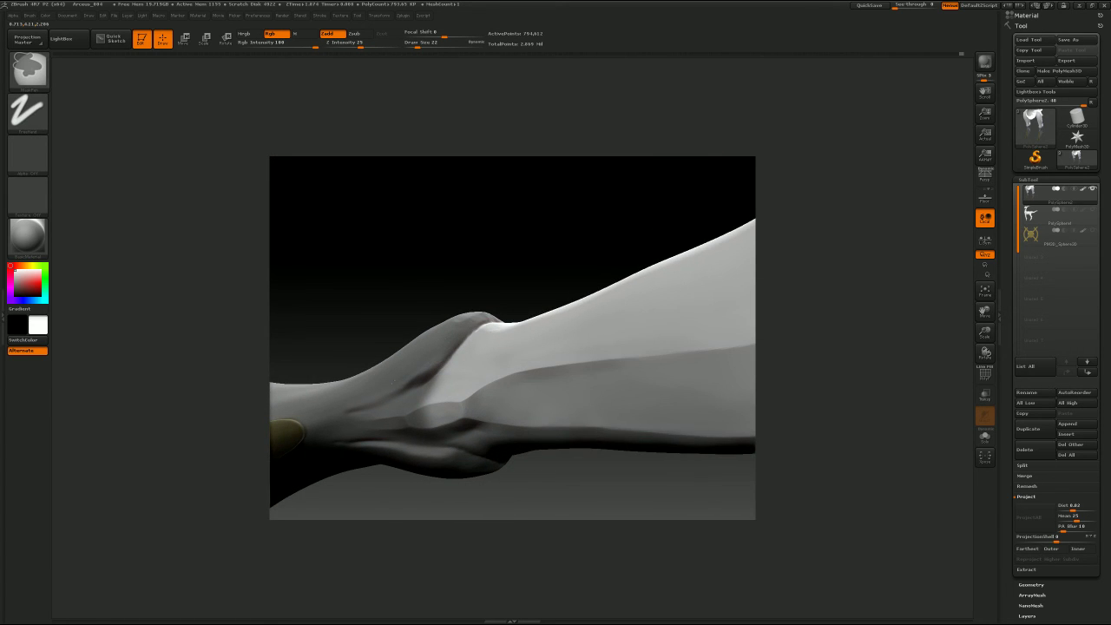
Step: Unmask the strip below the knee facet and clean up the mask's edge along the front of the joint
mouse_move(719, 492)
left_mouse_down()
mouse_move(678, 379)
mouse_move(731, 417)
mouse_move(576, 290)
mouse_move(515, 376)
left_mouse_up()
left_click_drag(801, 431, 804, 393, "shift")
mouse_move(522, 321)
left_mouse_down("ctrl+alt")
mouse_move(495, 337)
mouse_move(537, 299)
left_mouse_up("ctrl+alt")
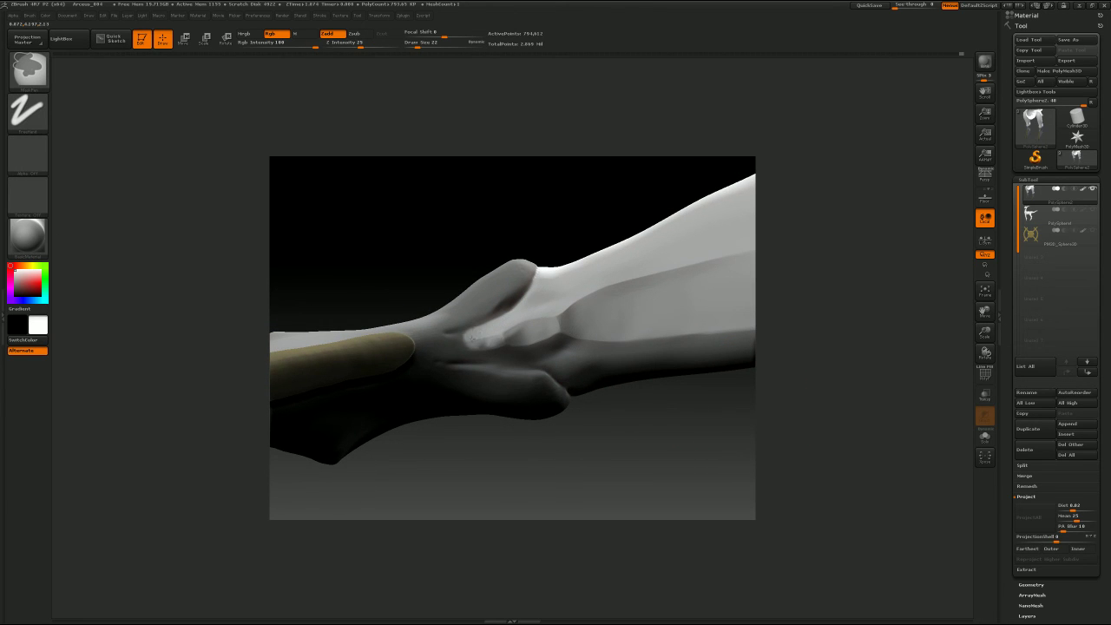
left_click_drag(461, 352, 542, 328)
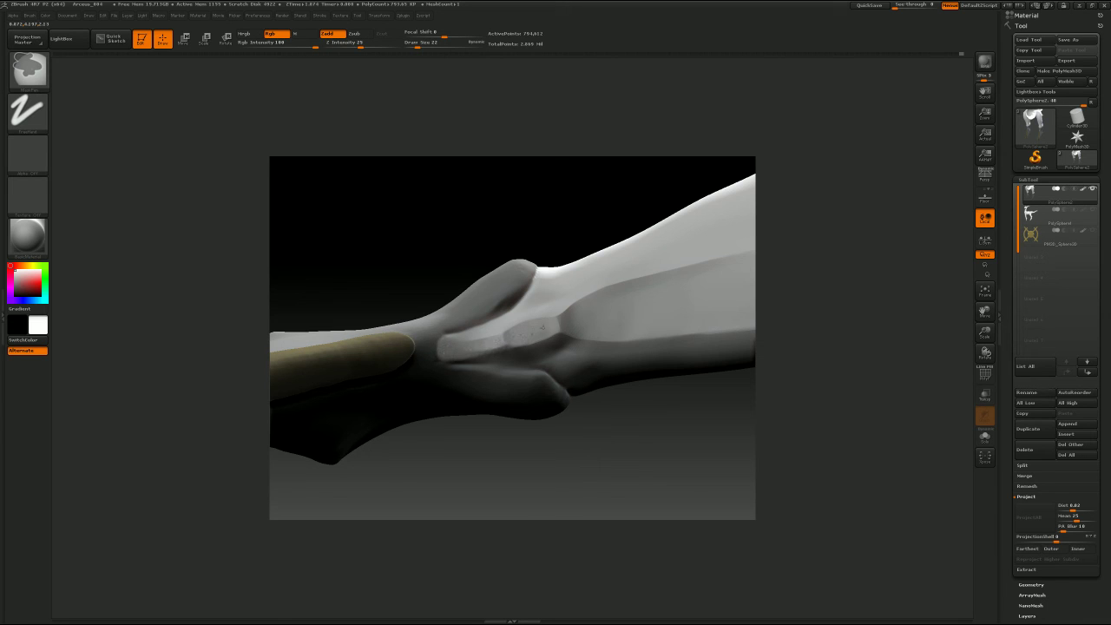
left_click_drag(839, 372, 848, 306)
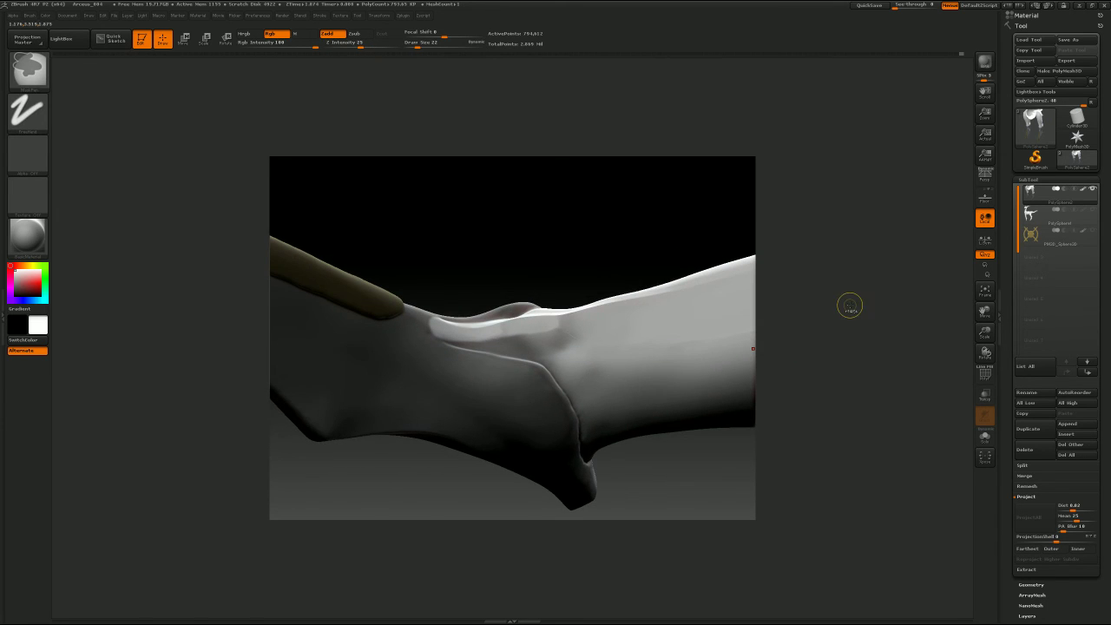
left_click_drag(497, 335, 556, 361)
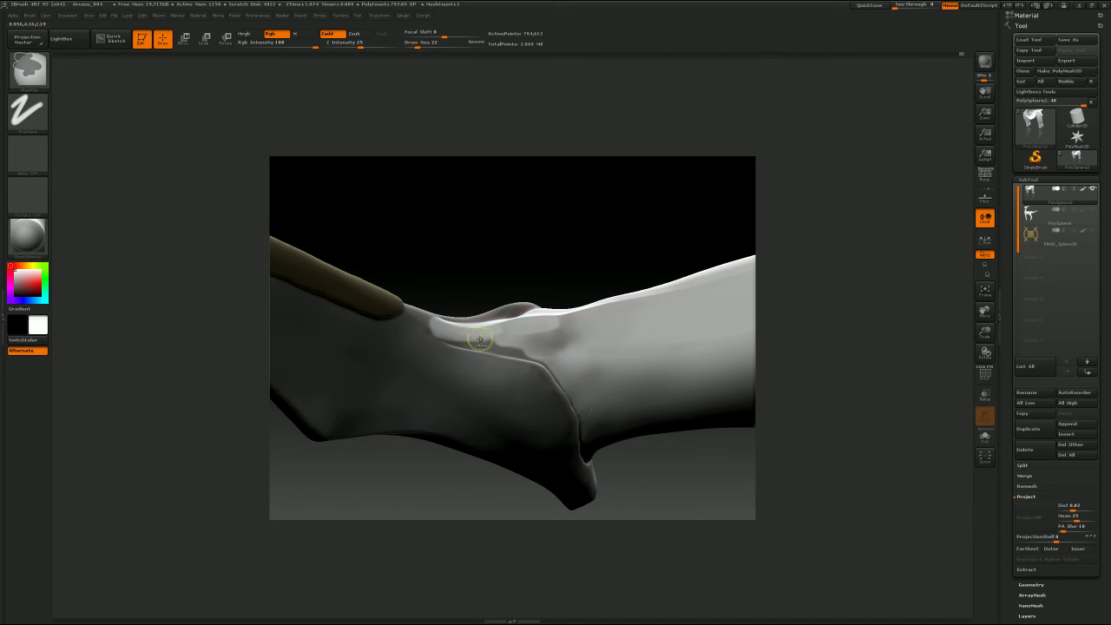
left_click_drag(480, 343, 496, 344, "ctrl+alt")
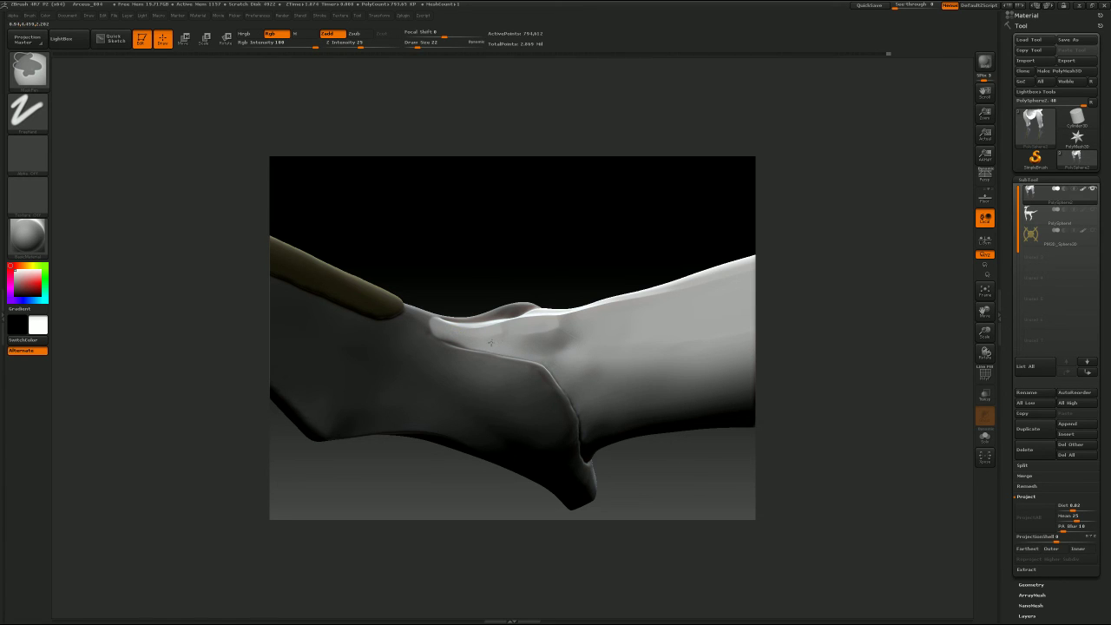
left_click_drag(436, 327, 434, 323, "ctrl+alt")
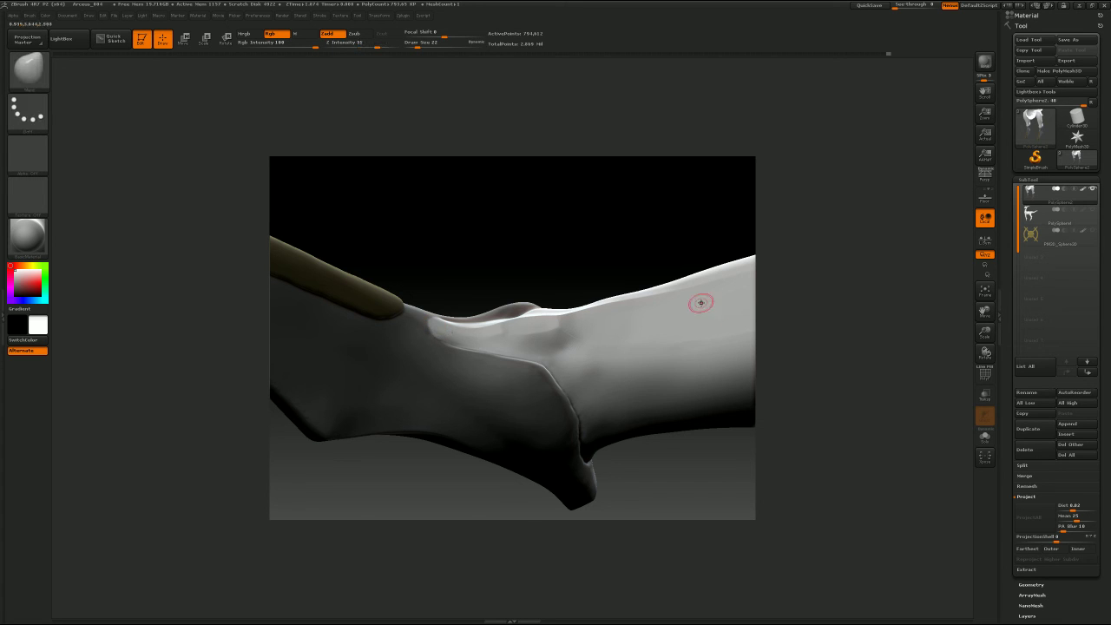
Step: Try to inflate the upper leg along the masked hock crease with the Inflat brush
mouse_move(819, 356)
left_mouse_down()
mouse_move(844, 330)
mouse_move(831, 374)
mouse_move(851, 409)
mouse_move(626, 350)
mouse_move(634, 346)
mouse_move(632, 394)
mouse_move(668, 504)
left_mouse_up()
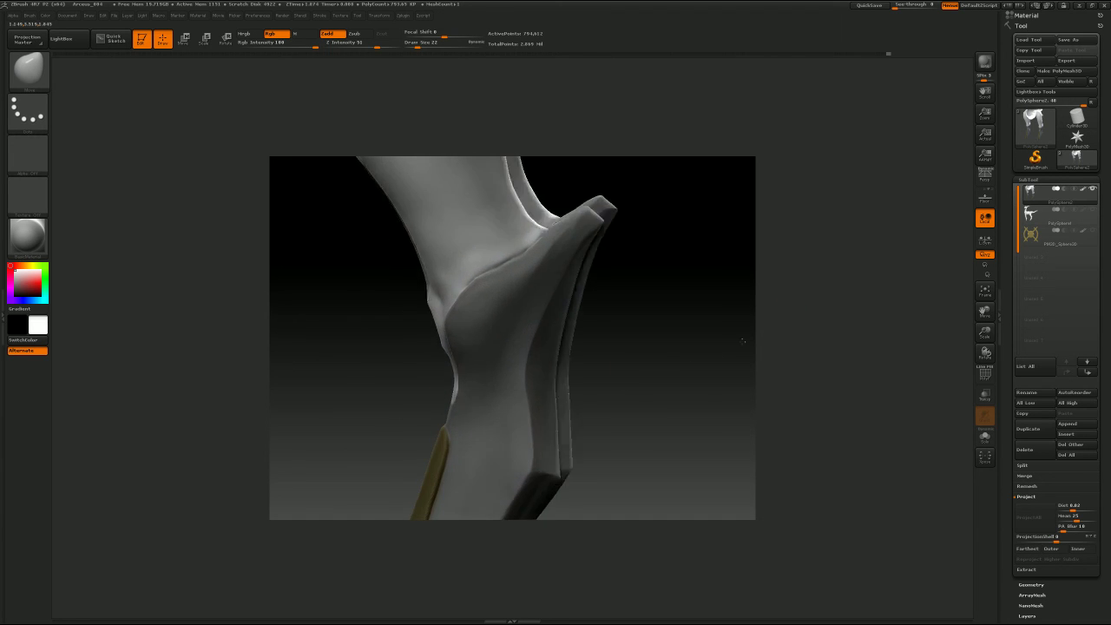
mouse_move(695, 347)
left_mouse_down()
mouse_move(756, 359)
mouse_move(739, 308)
mouse_move(738, 345)
mouse_move(784, 340)
mouse_move(761, 362)
left_mouse_up()
key("b")
key("i")
key("n")
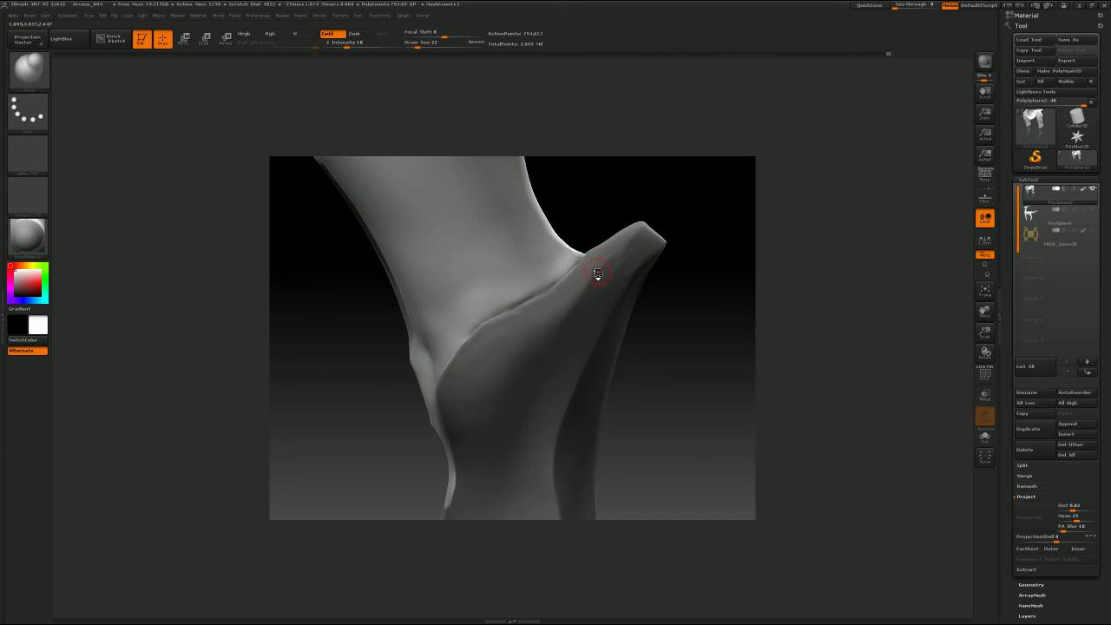
key("s")
mouse_move(497, 304)
left_mouse_down()
mouse_move(516, 303)
mouse_move(478, 326)
left_mouse_up()
key("ctrl+z")
Step: Reshape the back of the upper leg where it meets the masked hock spike with the Move brush at draw sizes 145 and 157
key("b")
key("m")
key("v")
key("s")
left_click(520, 311)
left_click_drag(734, 302, 579, 320, "alt")
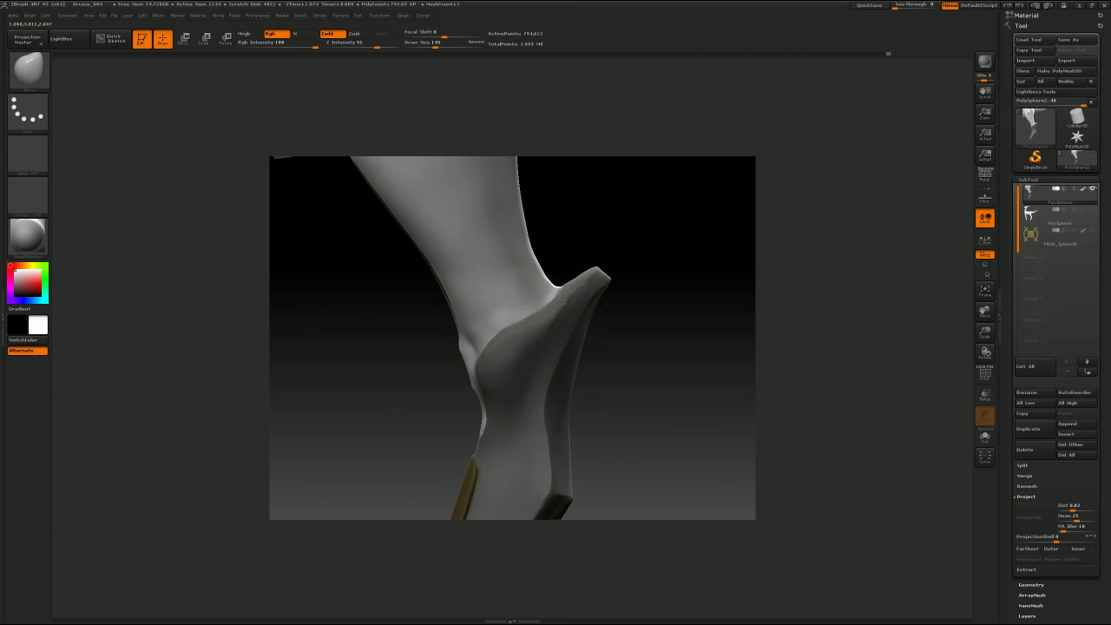
key("bracketright")
key("bracketright")
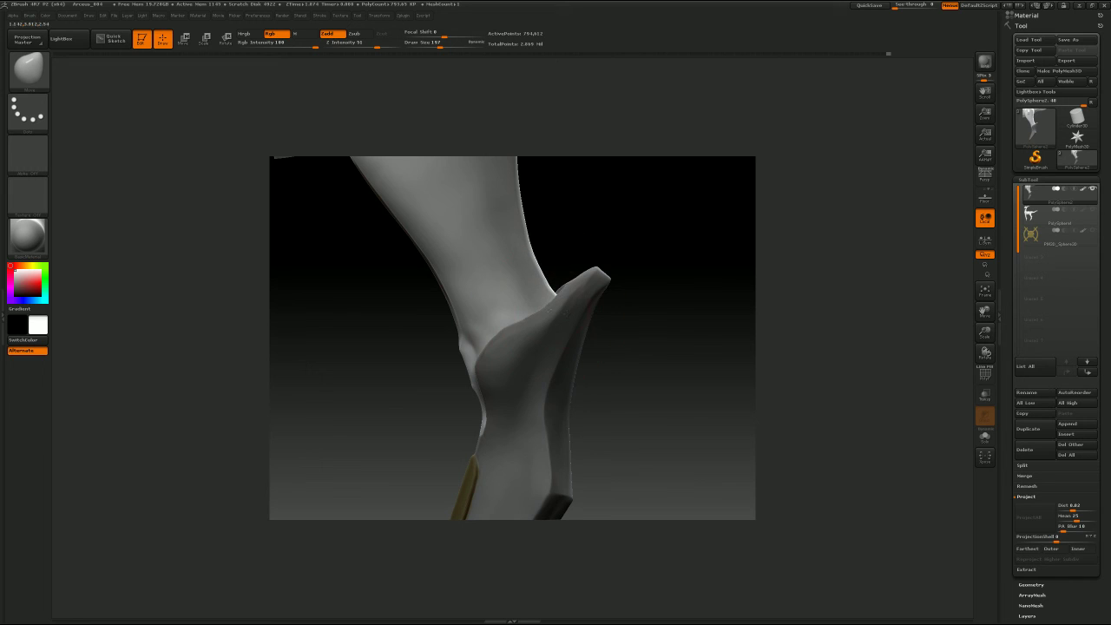
Step: Adjust the lower end of the thigh beside the knee facet with the Move brush at draw size 94
left_click_drag(645, 318, 713, 316)
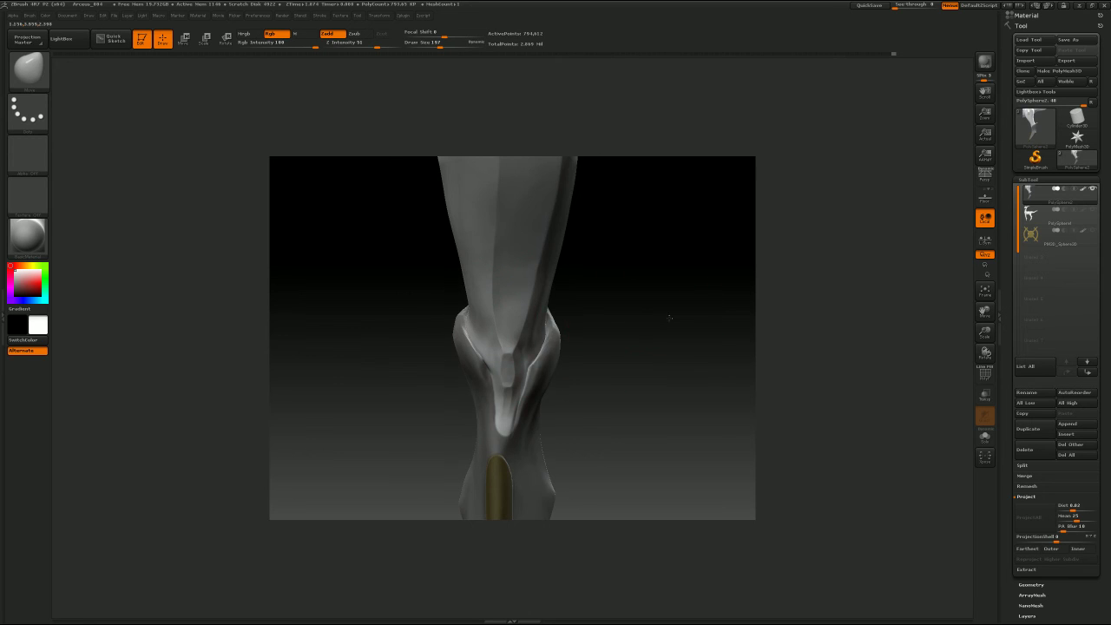
mouse_move(626, 311)
left_mouse_down()
mouse_move(680, 325)
mouse_move(628, 310)
left_mouse_up()
key("s")
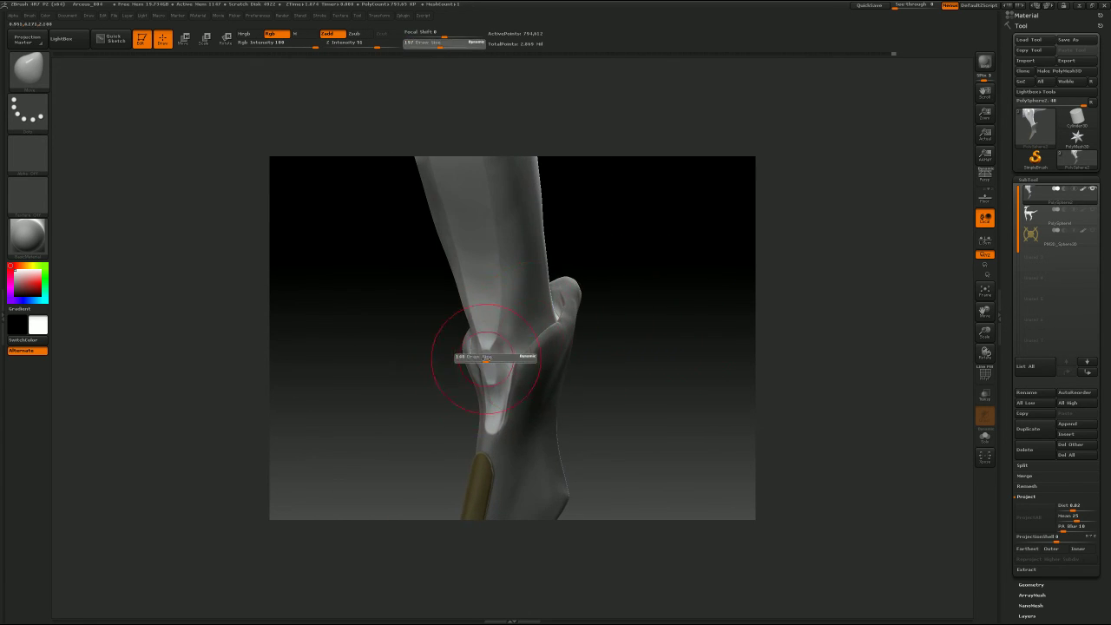
left_click_drag(492, 360, 480, 360)
mouse_move(629, 318)
left_mouse_down()
mouse_move(658, 324)
mouse_move(626, 330)
left_mouse_up()
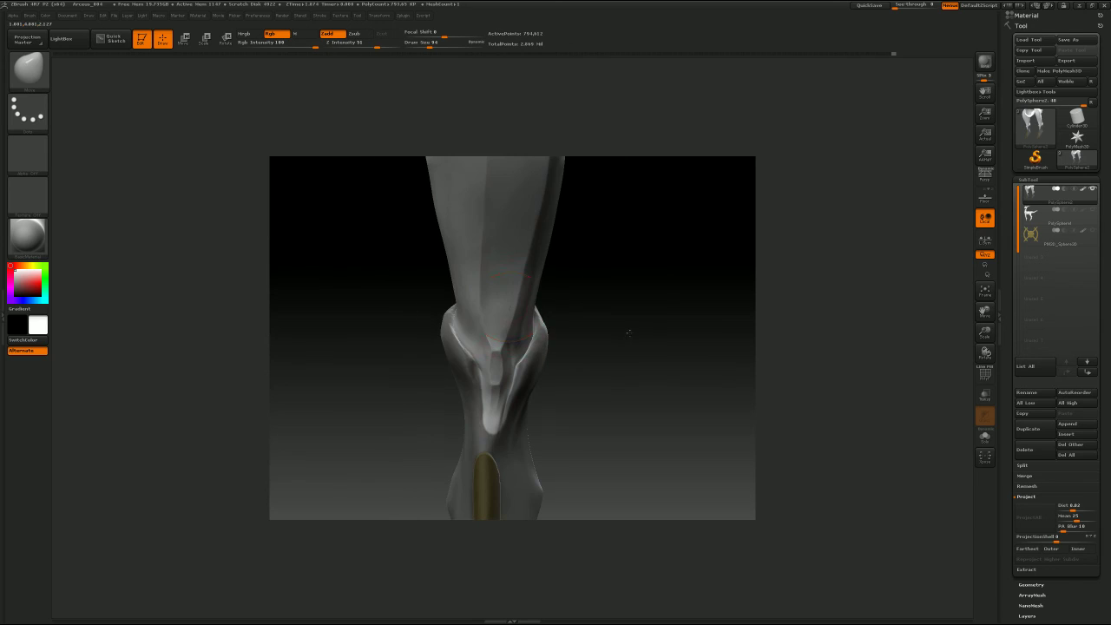
Step: Refine the hind leg's contours around the knee with the Move brush at draw sizes 172 and 104
key("s")
left_click_drag(441, 335, 483, 334)
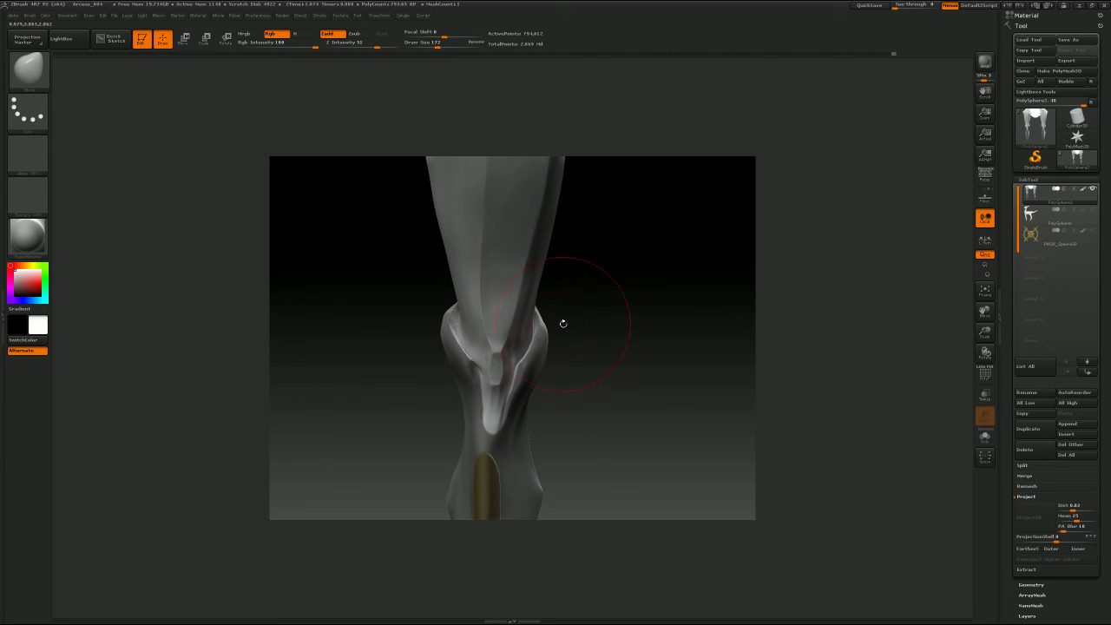
key("s")
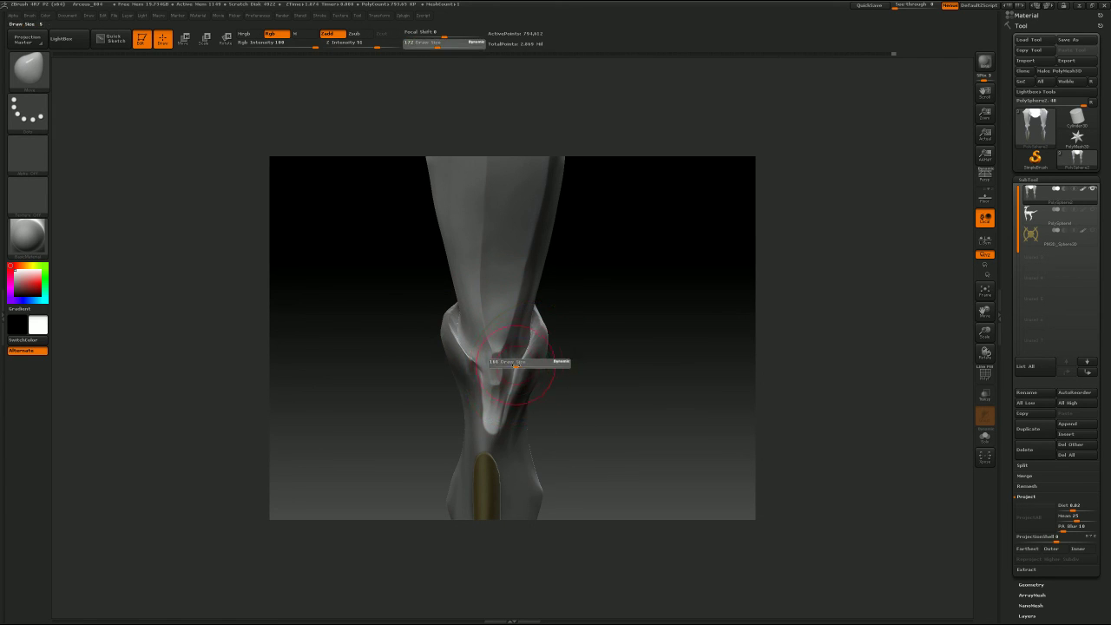
mouse_move(521, 365)
left_mouse_down()
mouse_move(513, 387)
mouse_move(491, 387)
left_mouse_up()
key("s")
key("s")
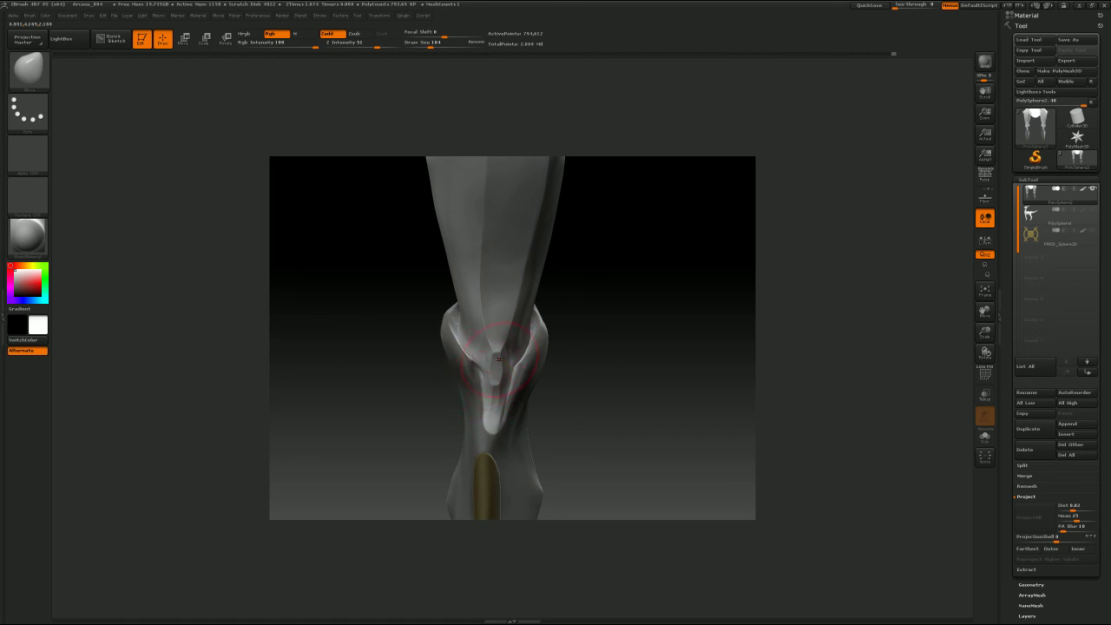
left_click_drag(633, 325, 652, 311)
mouse_move(485, 367)
left_mouse_down()
mouse_move(528, 358)
mouse_move(532, 344)
left_mouse_up()
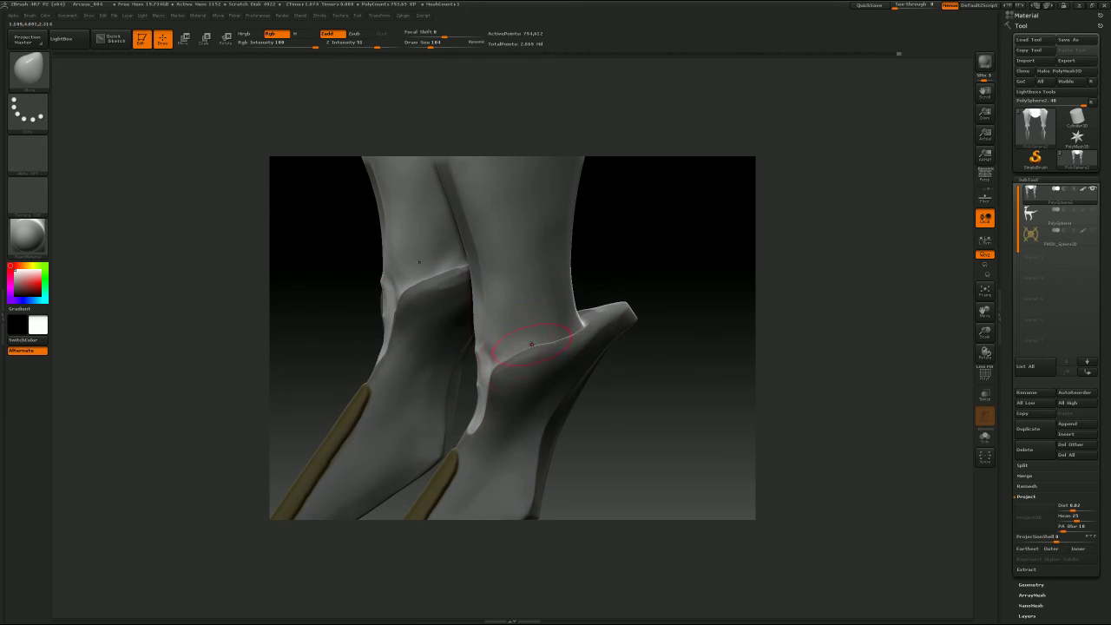
Step: Select the ClayBuildup brush and save the project as the next numbered version
left_click_drag(690, 308, 657, 309)
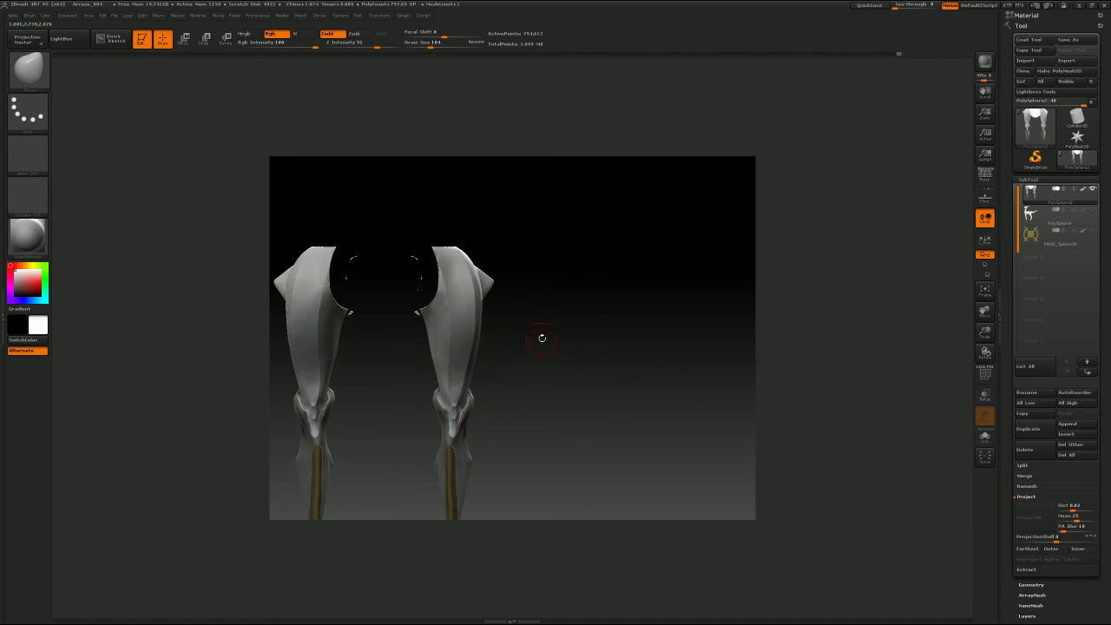
key("b")
key("c")
key("b")
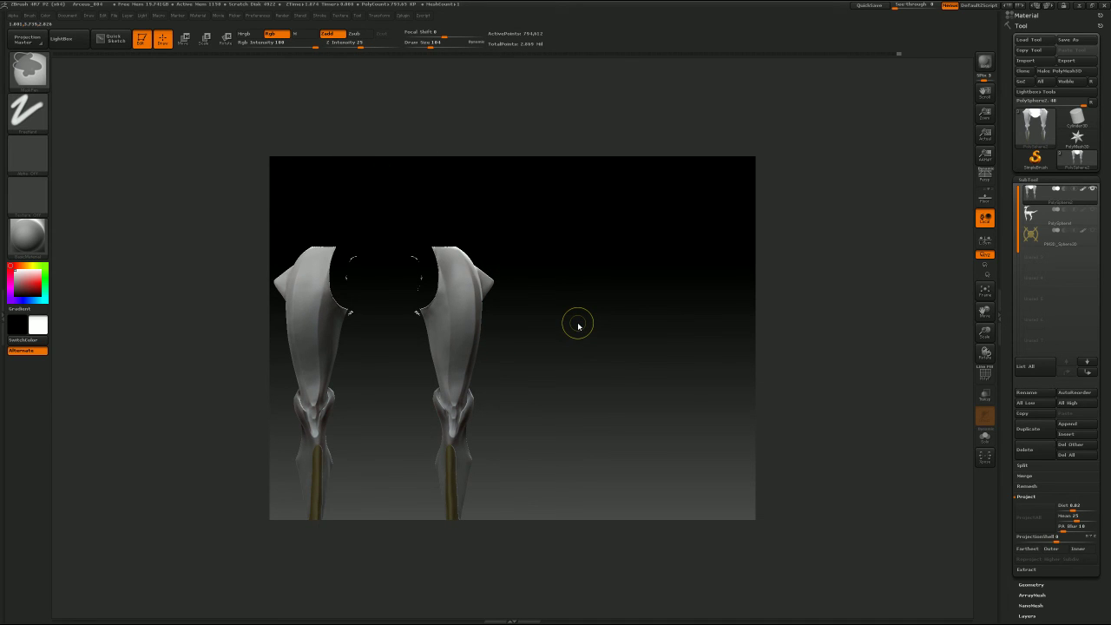
key("ctrl+s")
Step: Turn off edit mode and set the draw size to 37
key("t")
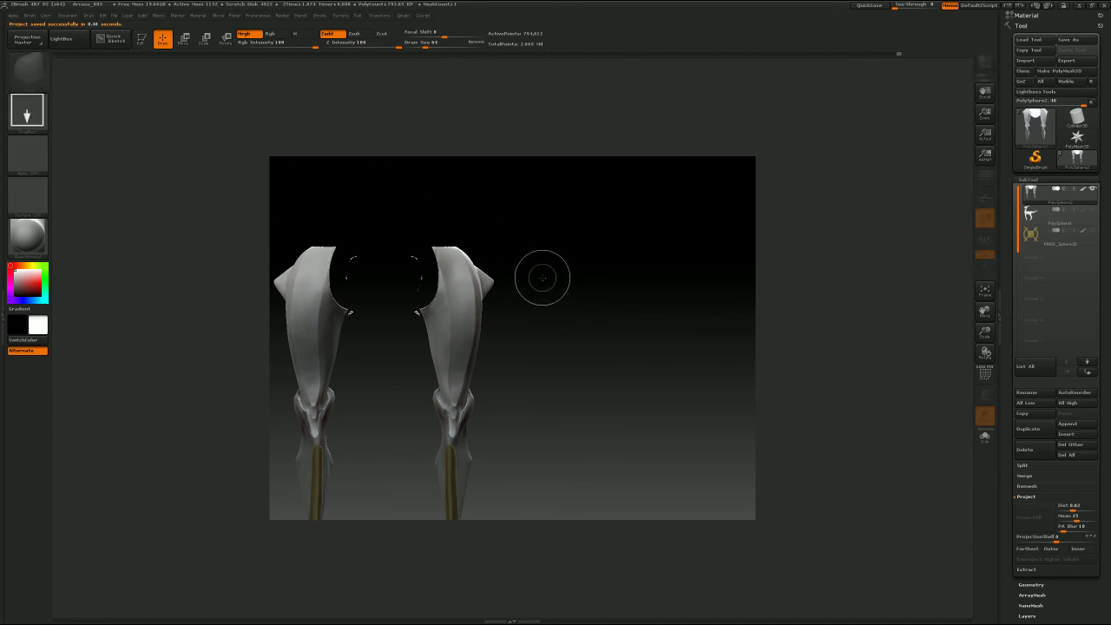
key("s")
mouse_move(537, 266)
left_mouse_down()
mouse_move(545, 373)
mouse_move(552, 328)
mouse_move(564, 323)
left_mouse_up()
key("ctrl+z")
Step: Load the ThickPlane tool from LightBox
key("comma")
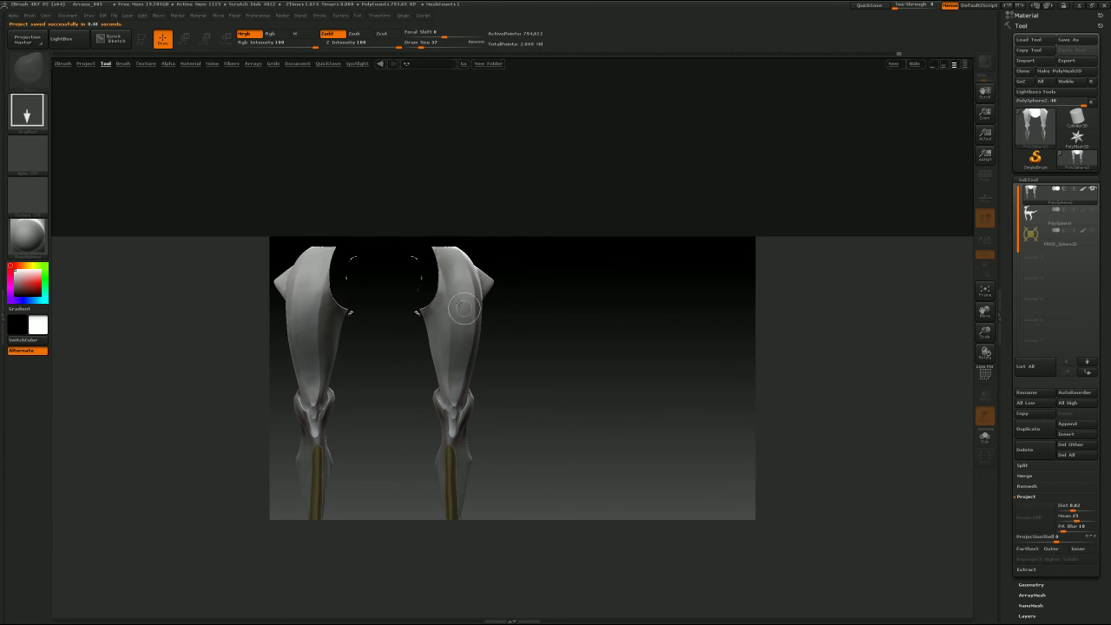
left_click(166, 64)
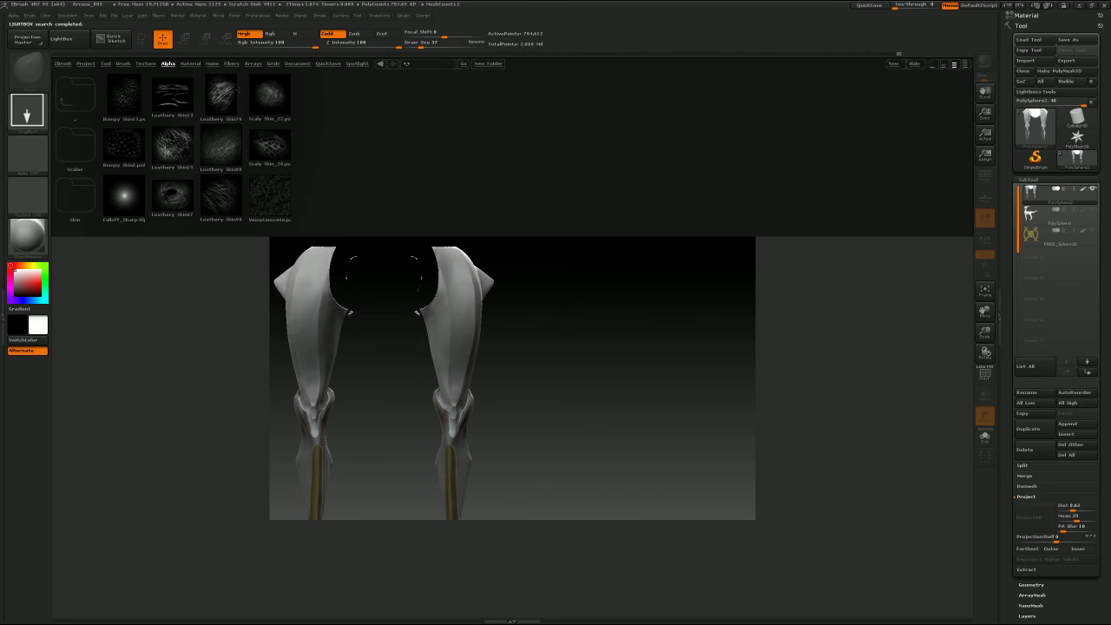
left_click(105, 63)
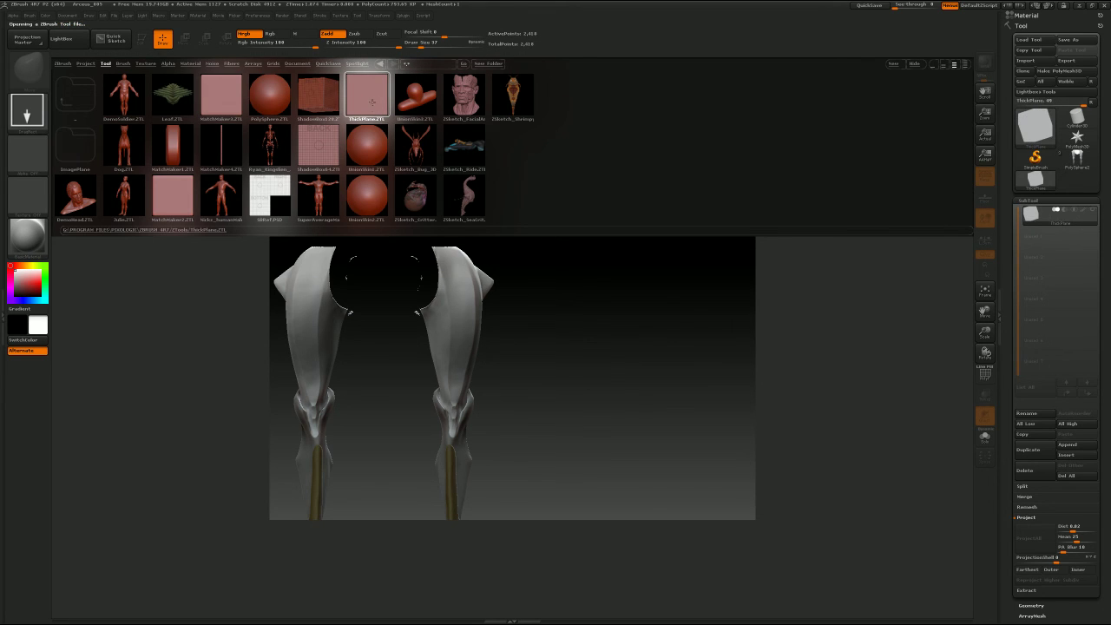
double_click(372, 104)
double_click(372, 105)
double_click(371, 108)
key("comma")
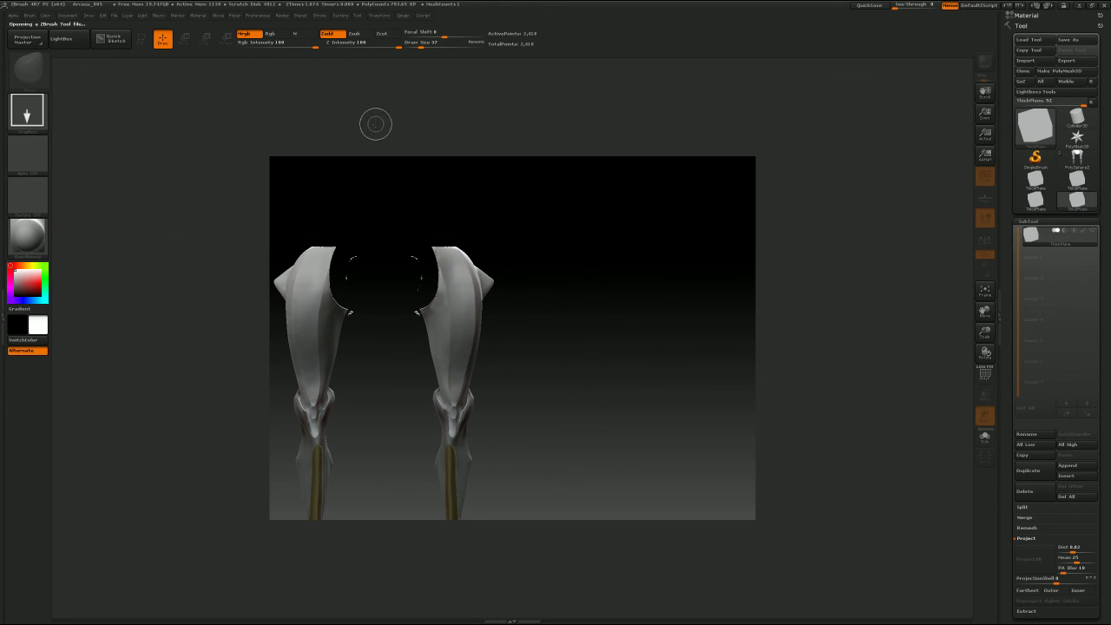
Step: Draw several overlapping thick plane instances on the canvas beside the legs
mouse_move(550, 243)
left_mouse_down()
mouse_move(595, 316)
mouse_move(567, 295)
left_mouse_up()
mouse_move(550, 305)
left_mouse_down()
mouse_move(569, 323)
mouse_move(586, 404)
left_mouse_up()
left_click_drag(610, 297, 654, 333)
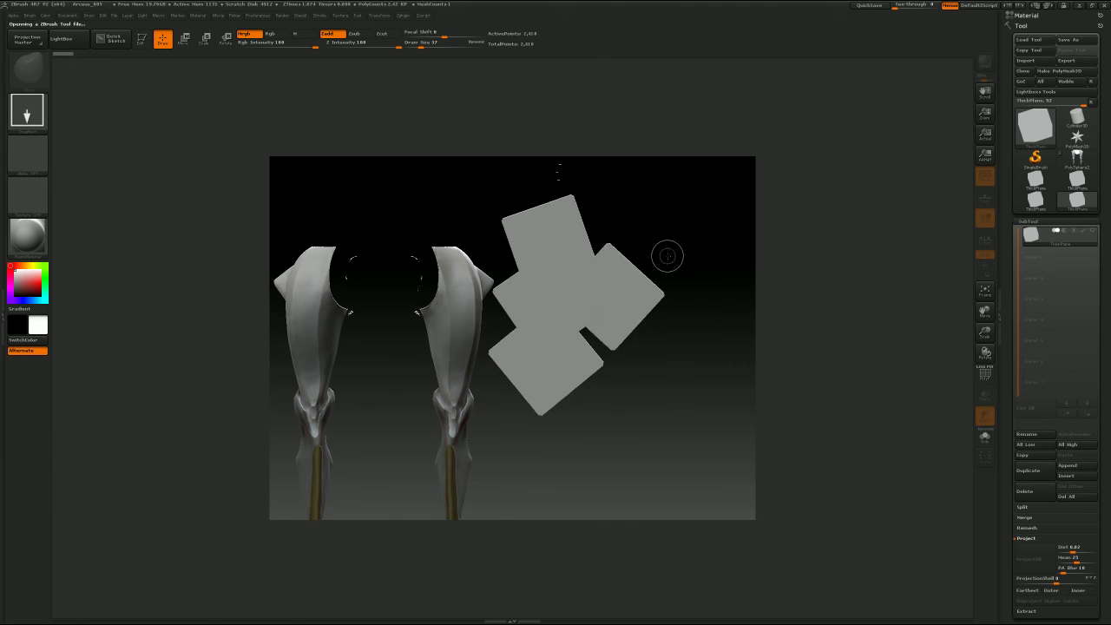
Step: Draw several more thick planes on the canvas beside the existing ones
mouse_move(664, 211)
left_mouse_down()
mouse_move(685, 249)
mouse_move(685, 285)
left_mouse_up()
left_click_drag(666, 328, 693, 356)
left_click_drag(668, 376, 687, 398)
Step: Undo all the thick planes drawn on the canvas, leaving only the legs
key("ctrl+z")
key("ctrl+z")
key("ctrl+z")
key("ctrl+z")
key("ctrl+z")
key("ctrl+z")
key("ctrl+z")
key("ctrl+z")
key("ctrl+z")
key("ctrl+z")
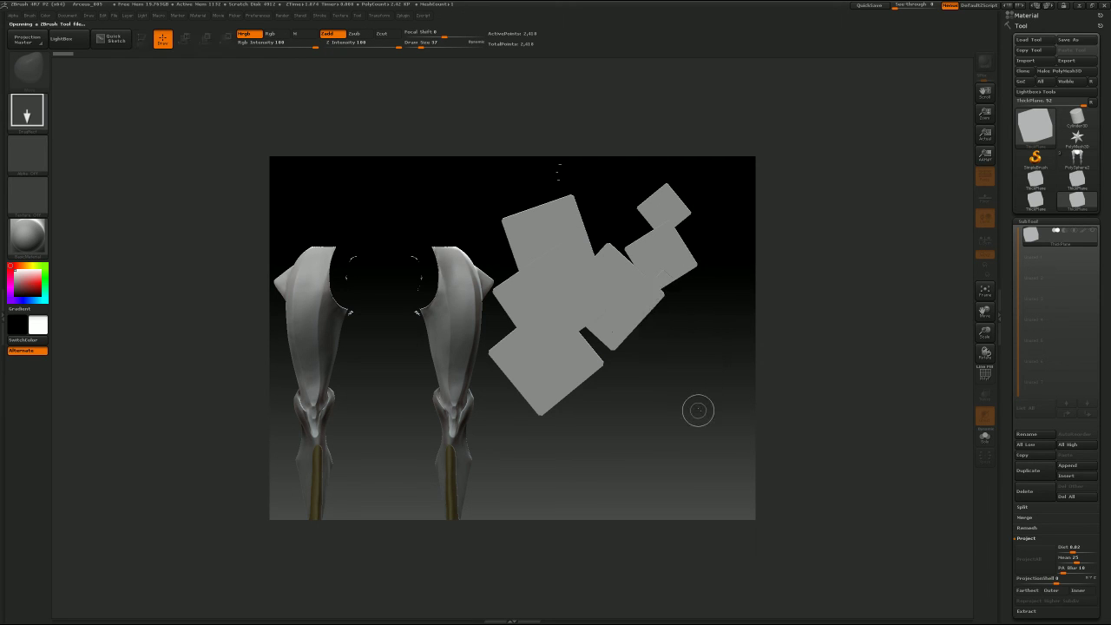
key("ctrl+shift+z")
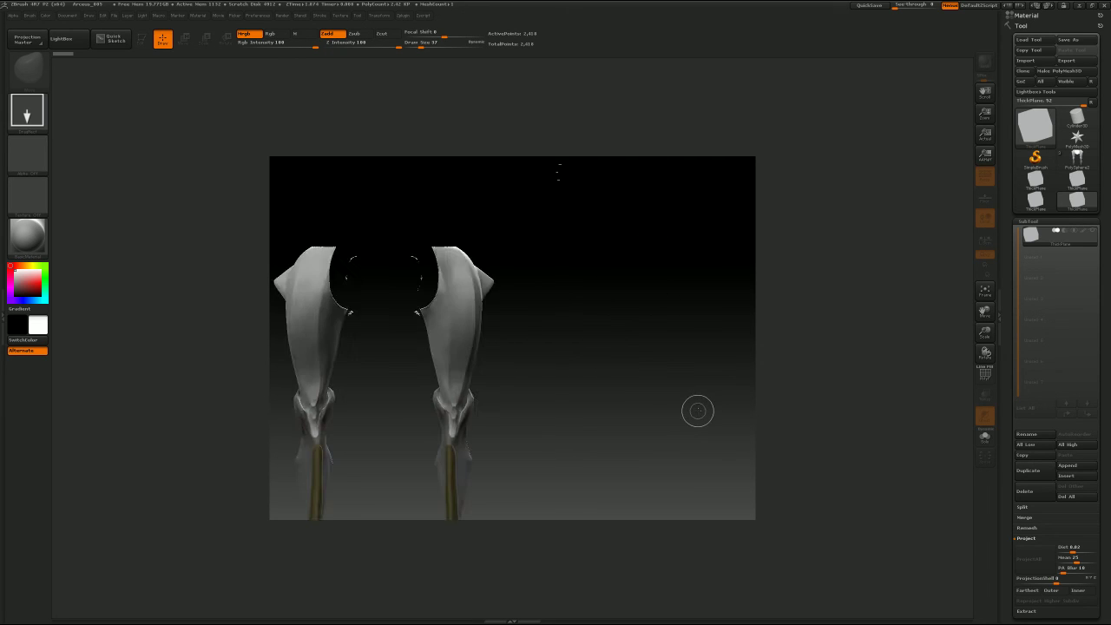
left_click_drag(525, 233, 522, 260)
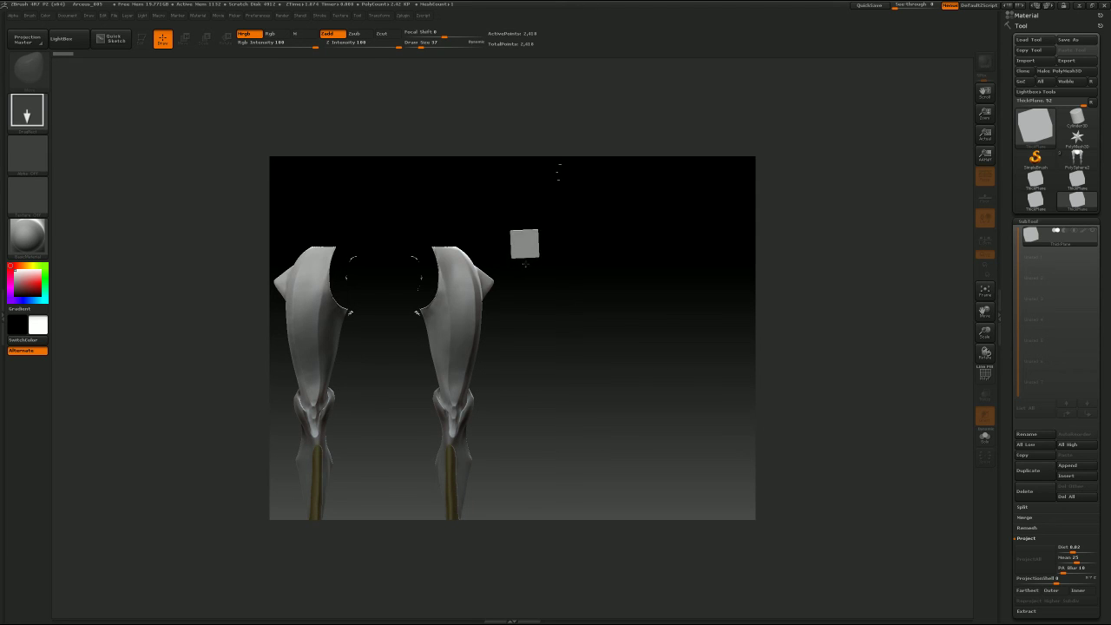
key("ctrl+z")
key("comma")
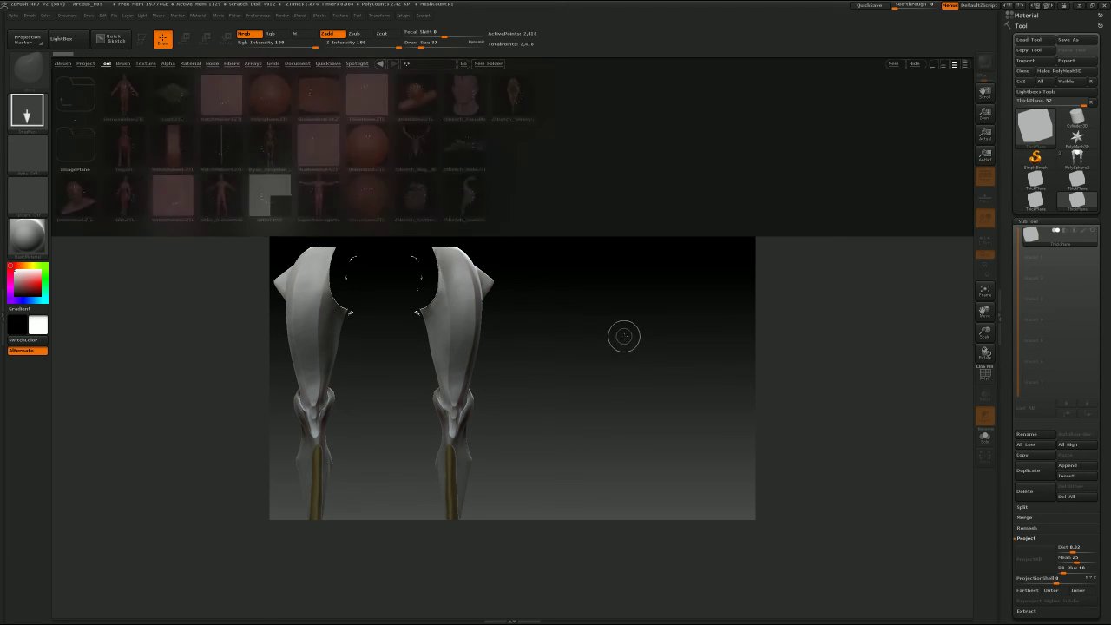
key("comma")
key("comma")
key("comma")
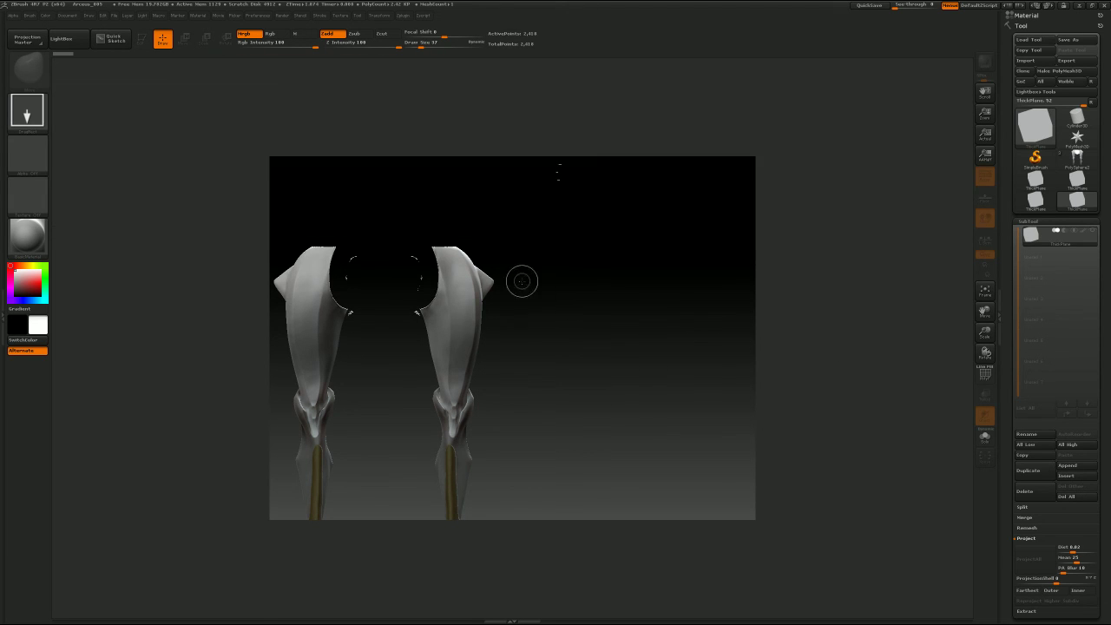
Step: Draw small overlapping thick planes beside the legs to spell out the word HI
mouse_move(530, 239)
left_mouse_down()
mouse_move(532, 351)
mouse_move(551, 302)
mouse_move(593, 295)
left_mouse_up()
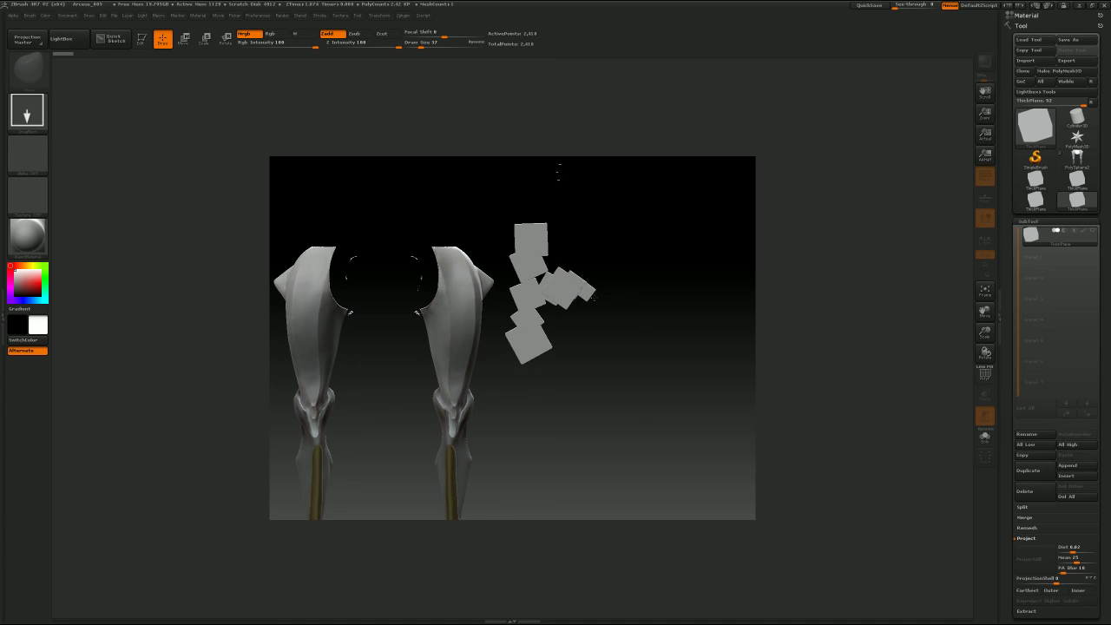
mouse_move(591, 250)
left_mouse_down()
mouse_move(605, 276)
mouse_move(603, 362)
mouse_move(654, 339)
mouse_move(651, 273)
left_mouse_up()
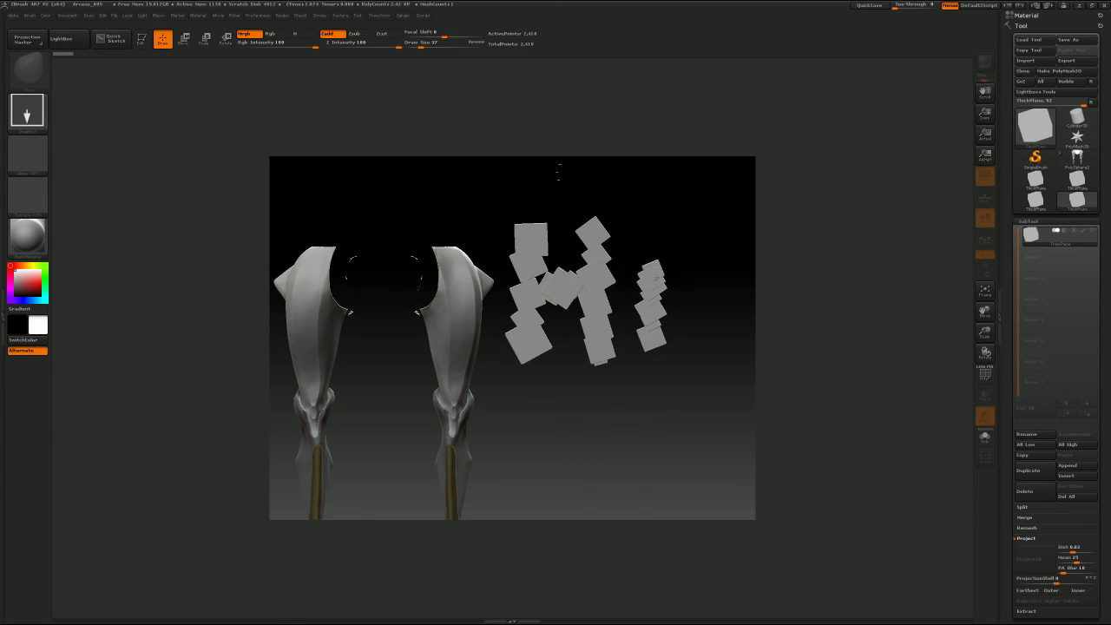
left_click_drag(650, 233, 660, 246)
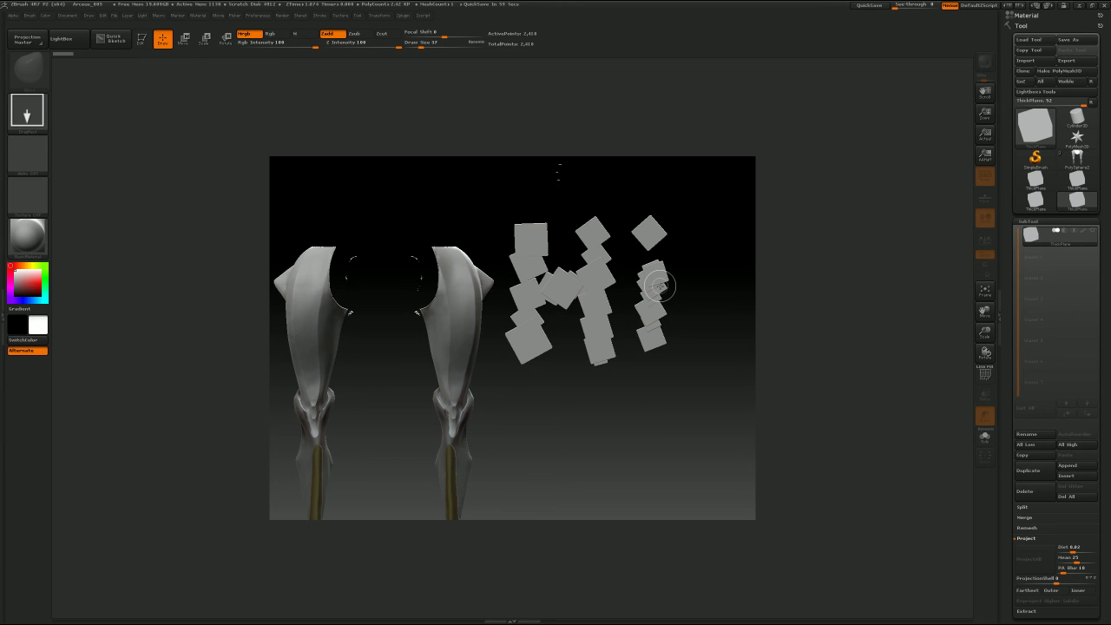
Step: Clear the canvas, draw the PolySphere leg tool onto it again, and enter edit mode with the hock framed
key("ctrl+n")
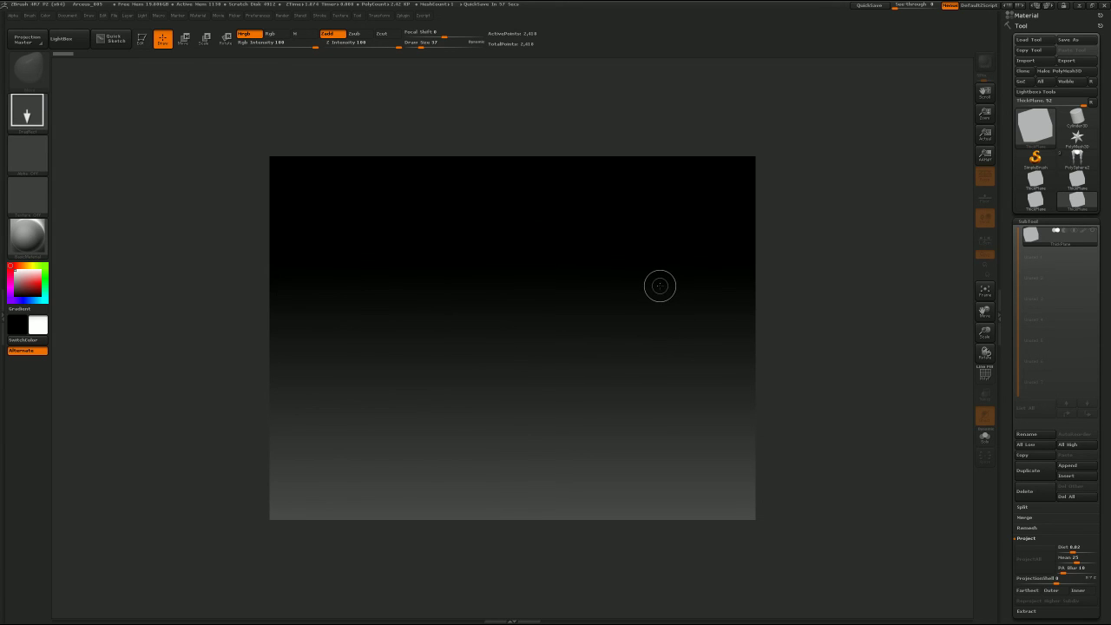
left_click(1077, 158)
left_click_drag(568, 336, 530, 424)
left_click_drag(525, 492, 527, 459)
key("t")
mouse_move(647, 380)
left_mouse_down("alt")
mouse_move(600, 231)
mouse_move(605, 285)
mouse_move(665, 287)
mouse_move(643, 313)
mouse_move(786, 300)
mouse_move(684, 297)
left_mouse_up("alt")
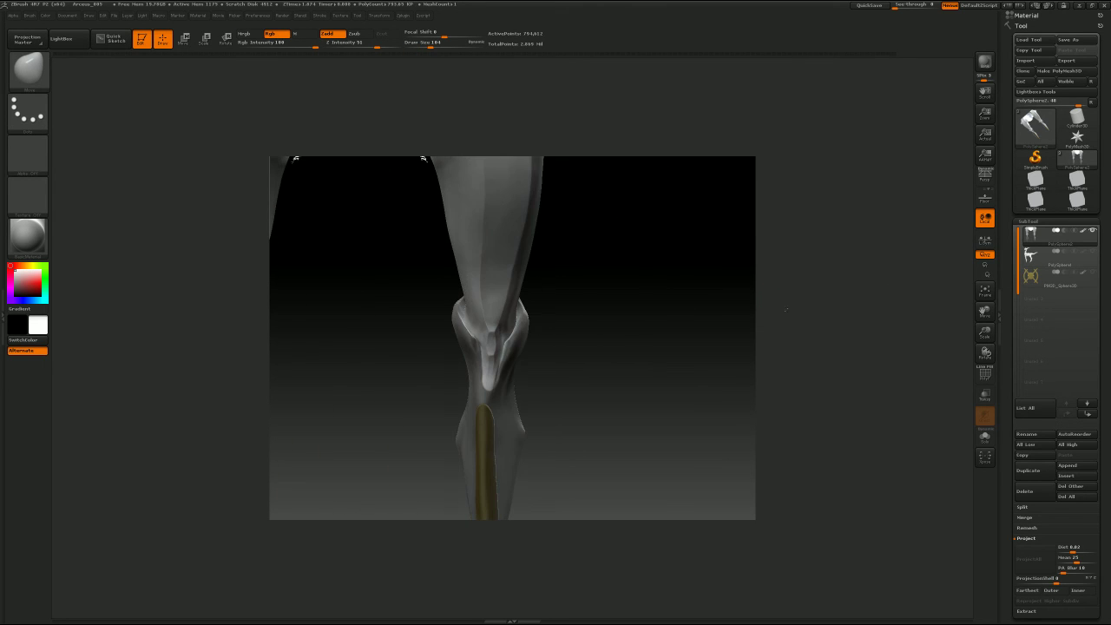
Step: Adjust the overall shape of the hock from the front and side using the Move brush with a large draw size
key("s")
left_click_drag(502, 326, 515, 327)
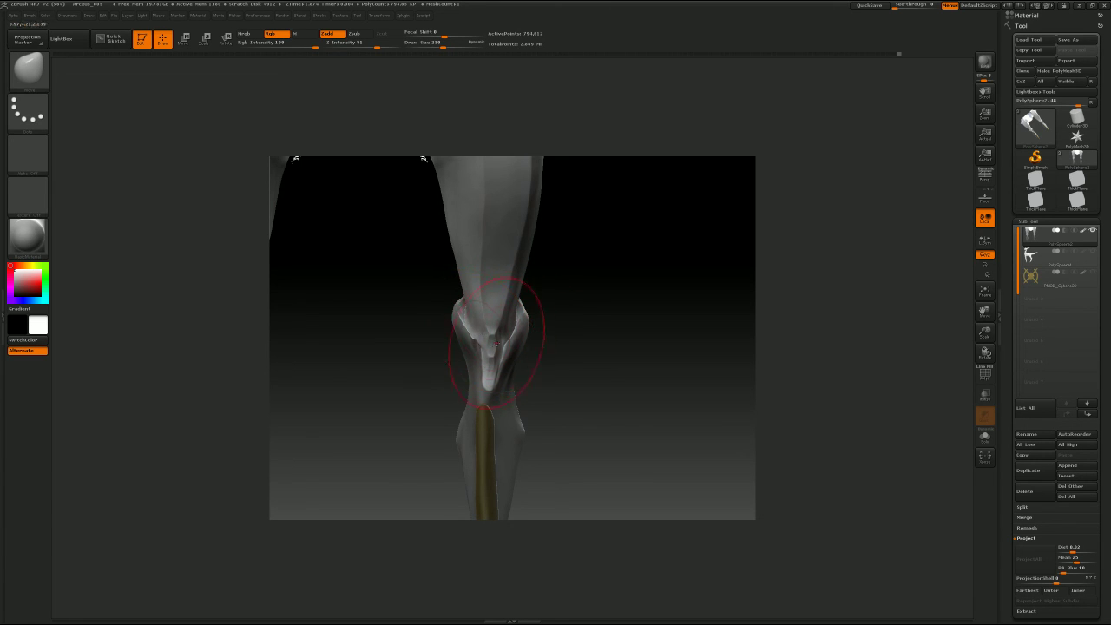
mouse_move(573, 307)
left_mouse_down()
mouse_move(651, 280)
mouse_move(637, 282)
left_mouse_up()
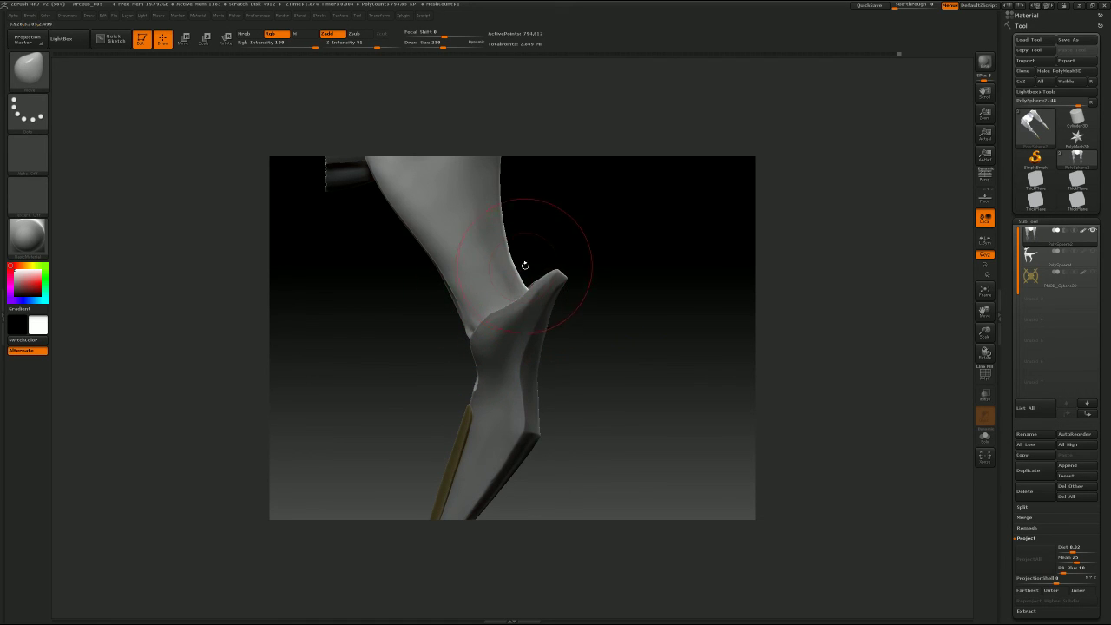
key("s")
key("s")
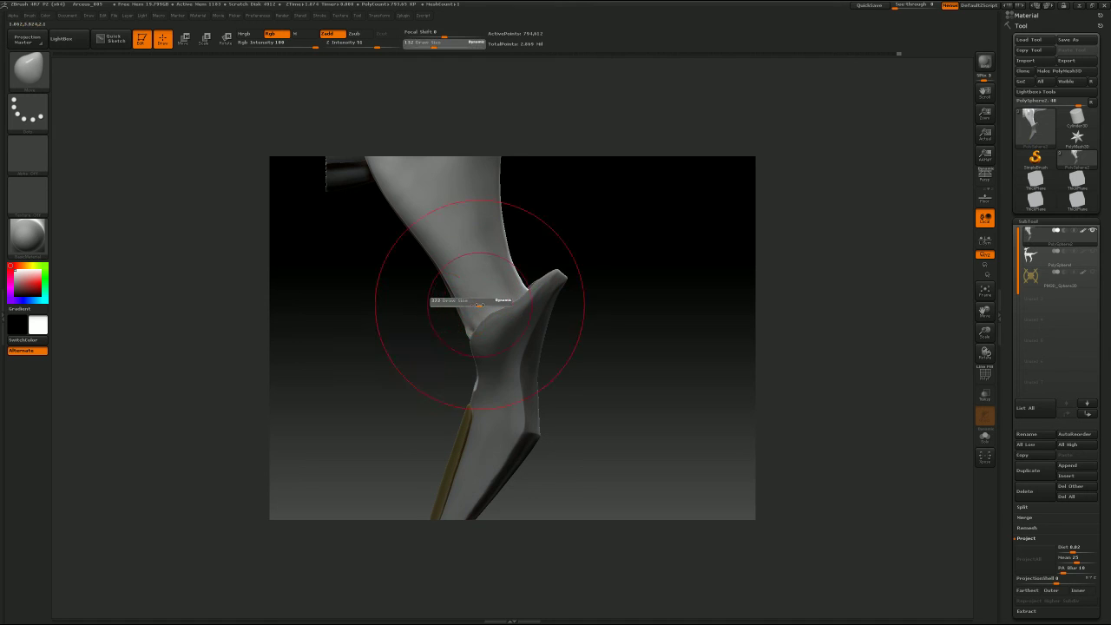
left_click_drag(479, 304, 488, 316)
left_click_drag(632, 281, 681, 268)
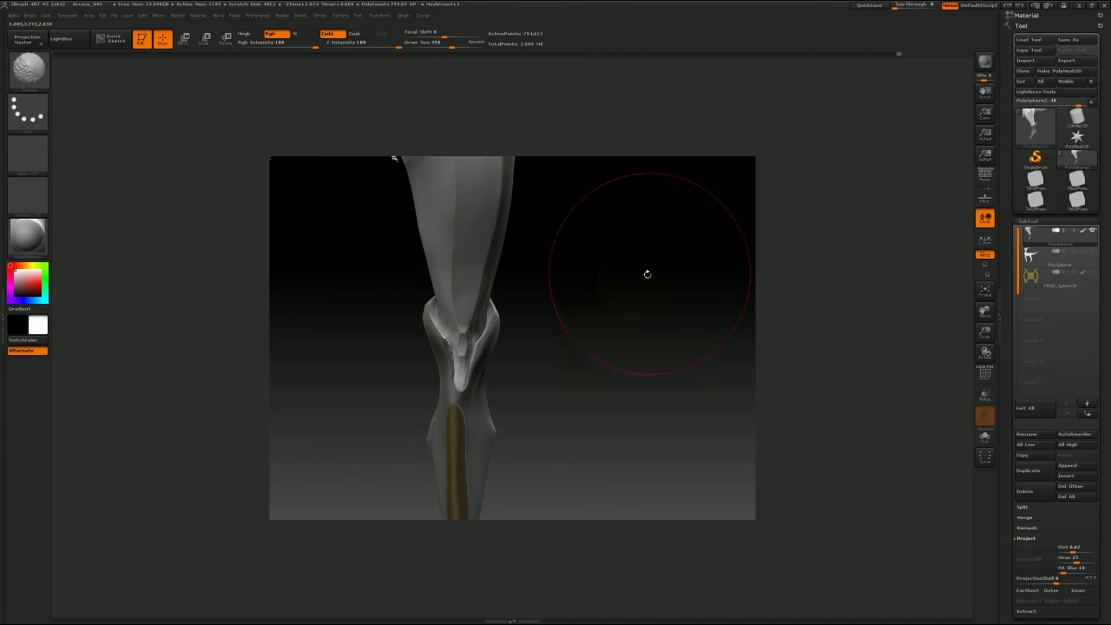
Step: Refine the hock's raised rim around the leg using the Move brush with a smaller draw size
key("s")
left_click_drag(453, 337, 437, 335)
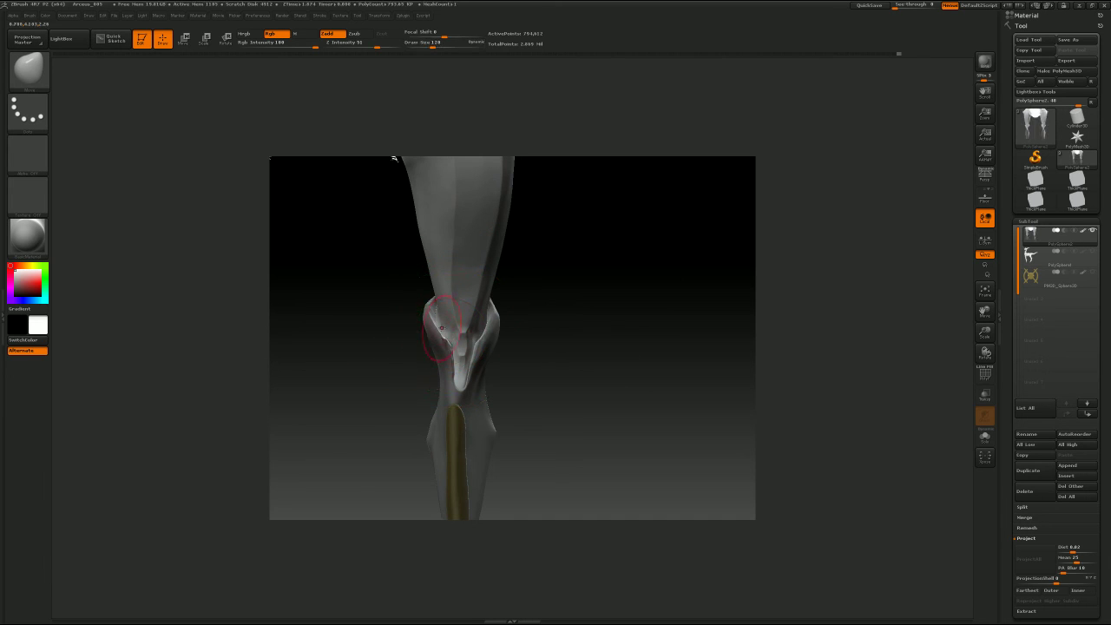
mouse_move(596, 305)
left_mouse_down()
mouse_move(558, 293)
mouse_move(607, 289)
mouse_move(598, 297)
mouse_move(626, 318)
left_mouse_up()
key("s")
mouse_move(549, 325)
left_mouse_down()
mouse_move(529, 329)
mouse_move(548, 291)
mouse_move(525, 358)
left_mouse_up()
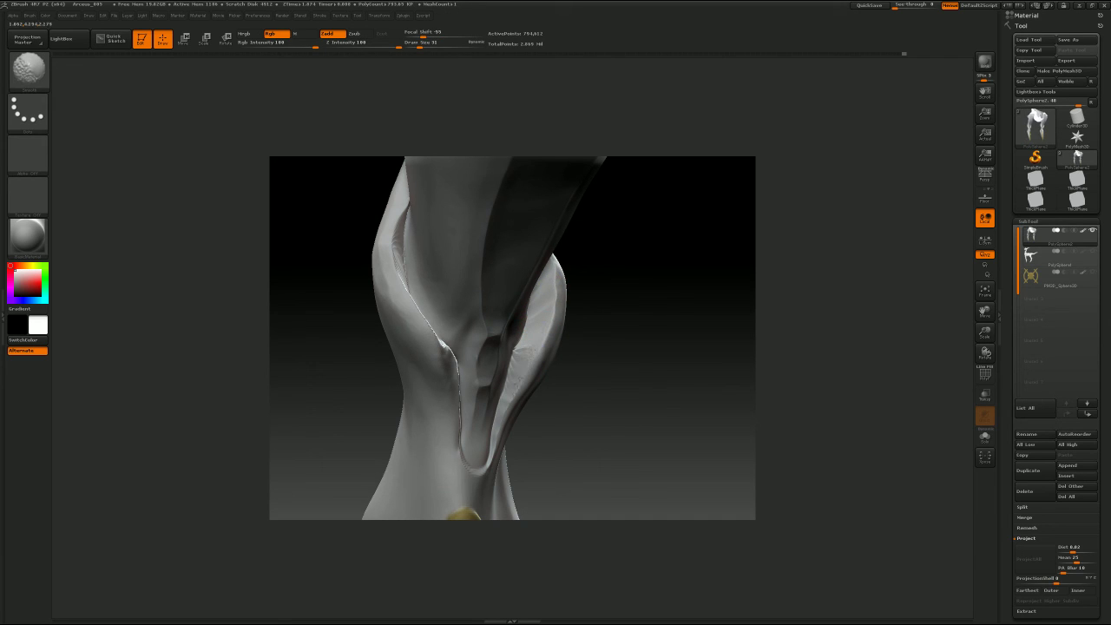
Step: Sharpen the edge of the hock's raised rim using the Pinch brush at draw size 22
key("b")
key("p")
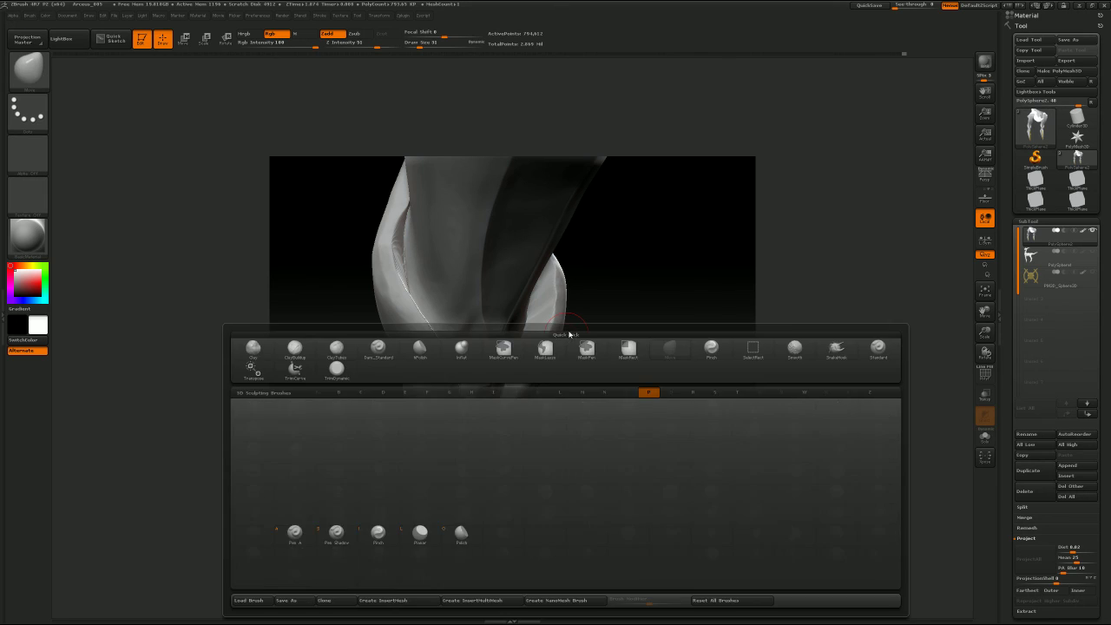
key("i")
key("s")
left_click_drag(544, 311, 542, 311)
left_click_drag(556, 265, 553, 281)
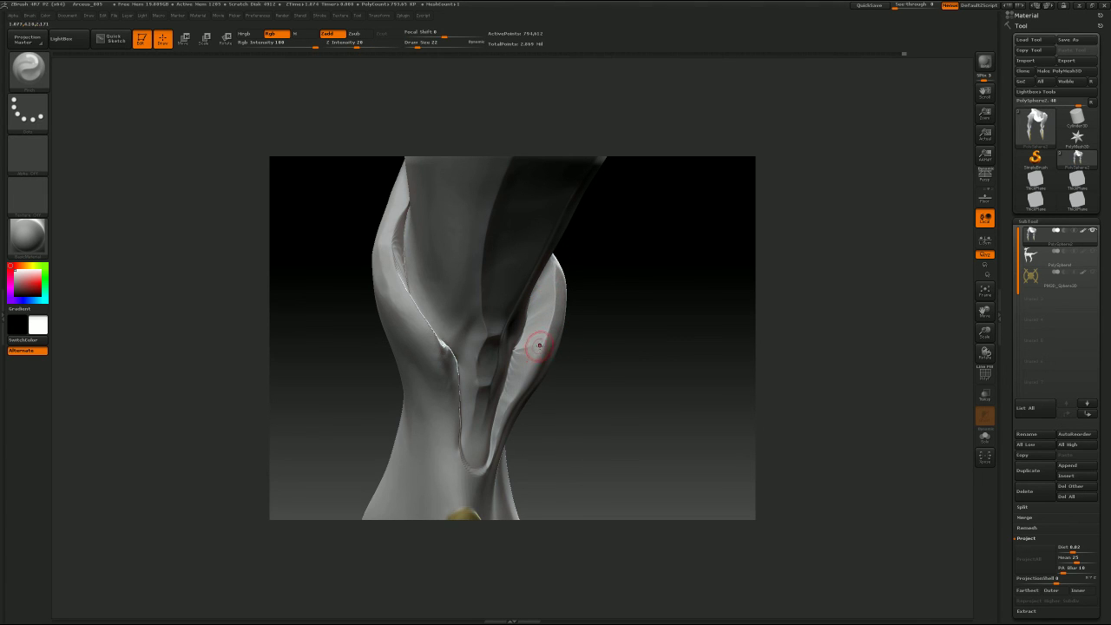
left_click_drag(540, 338, 541, 350)
Step: Set the Pinch brush draw size to 12 and mask the upper leg, leaving the hock unmasked
key("s")
left_click(502, 405)
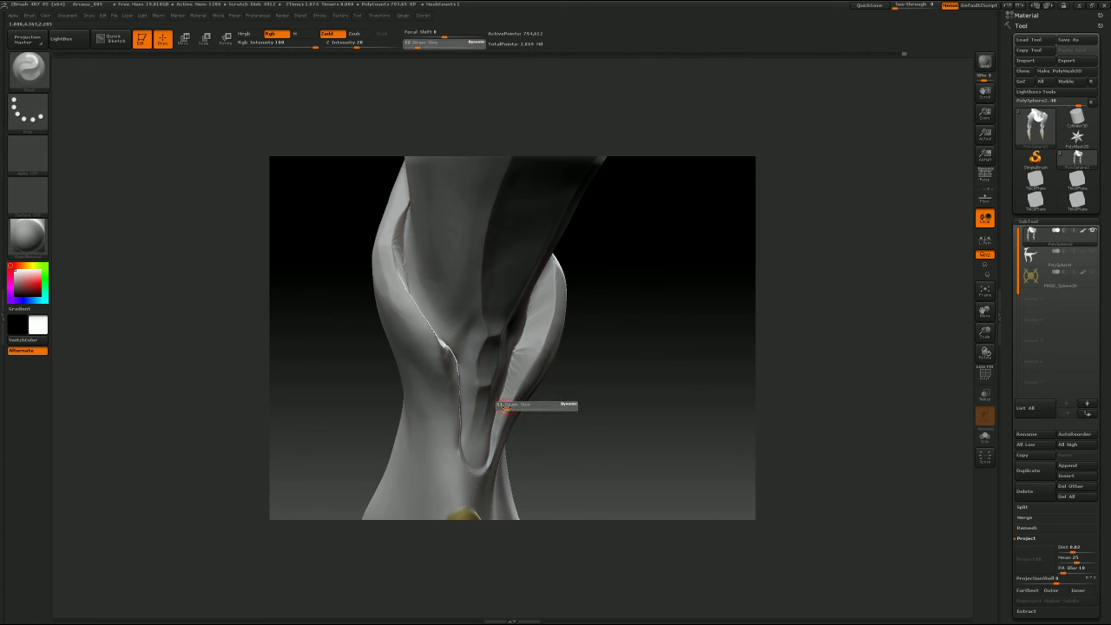
left_click_drag(602, 349, 651, 323, "shift")
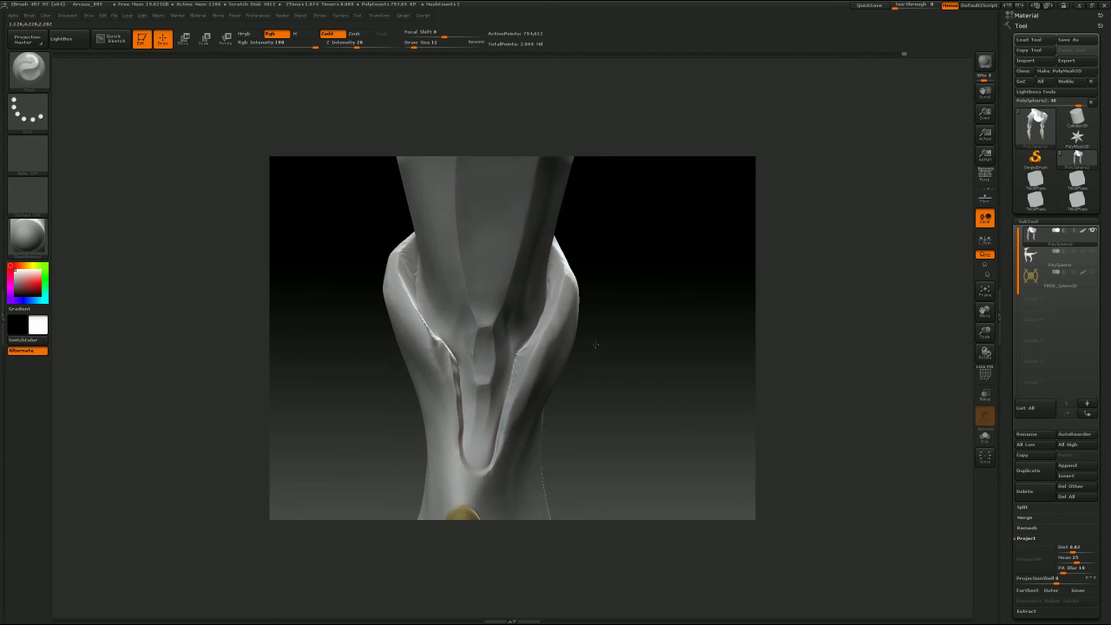
key("ctrl+z")
left_click(652, 326, "ctrl")
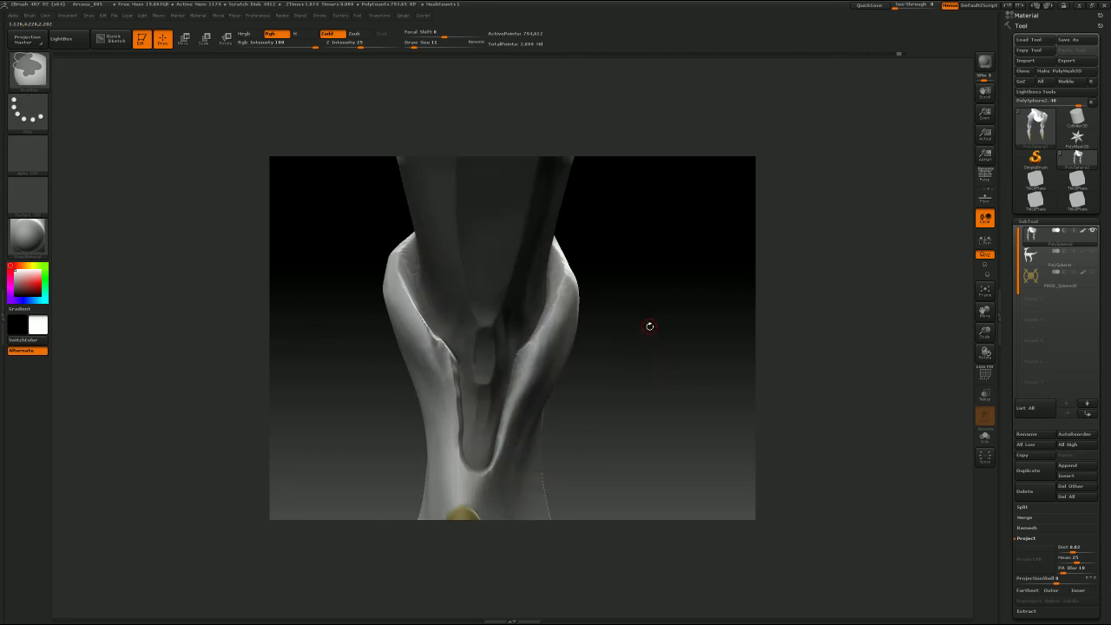
Step: Pinch the unmasked hock rim along its inner edge and smooth the side of the ridge
left_click_drag(649, 326, 640, 323)
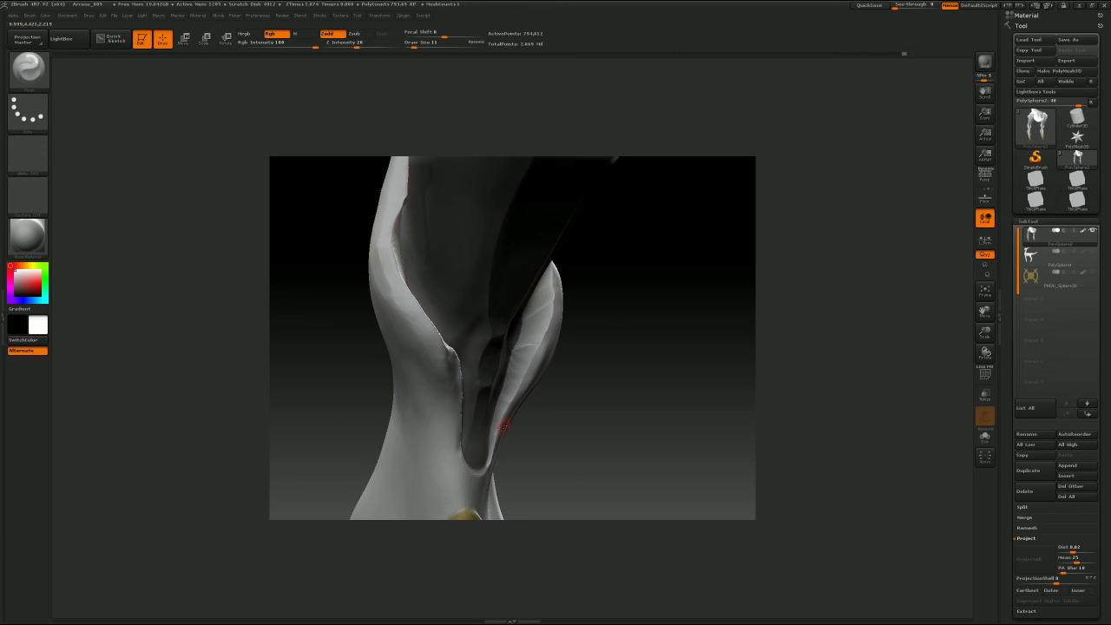
left_click_drag(620, 325, 591, 313)
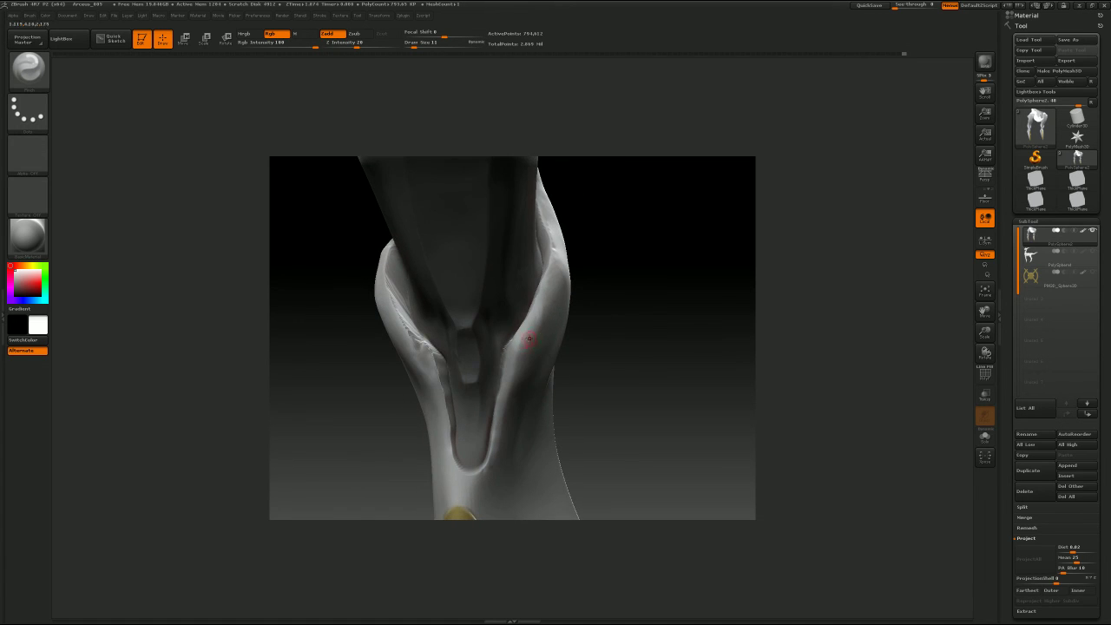
key("s")
left_click(526, 345)
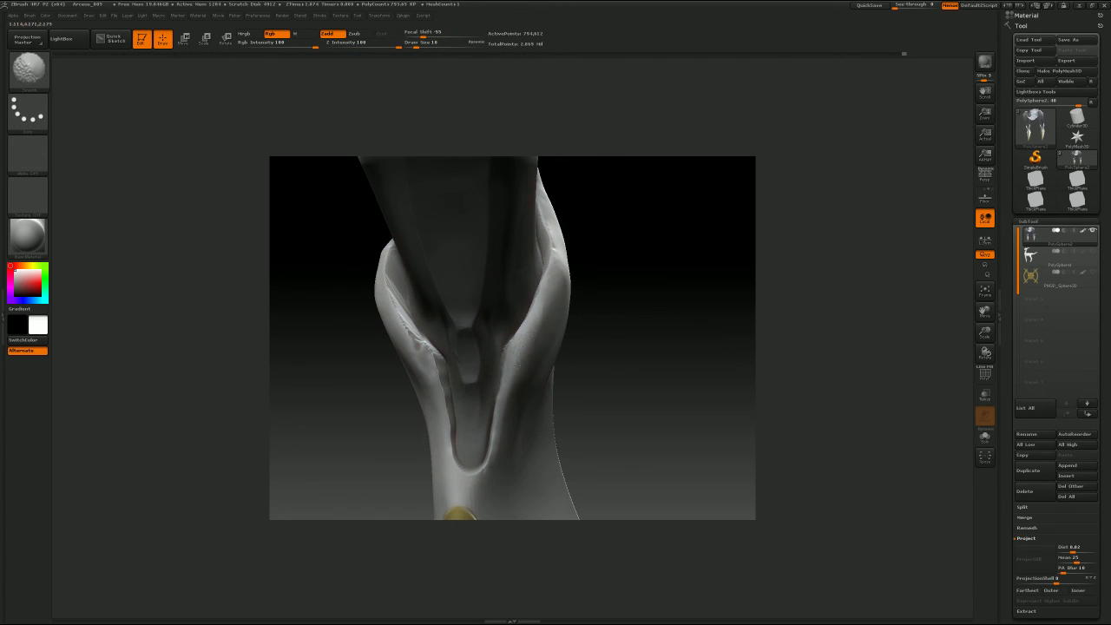
mouse_move(627, 297)
left_mouse_down()
mouse_move(564, 304)
mouse_move(643, 321)
mouse_move(605, 319)
left_mouse_up()
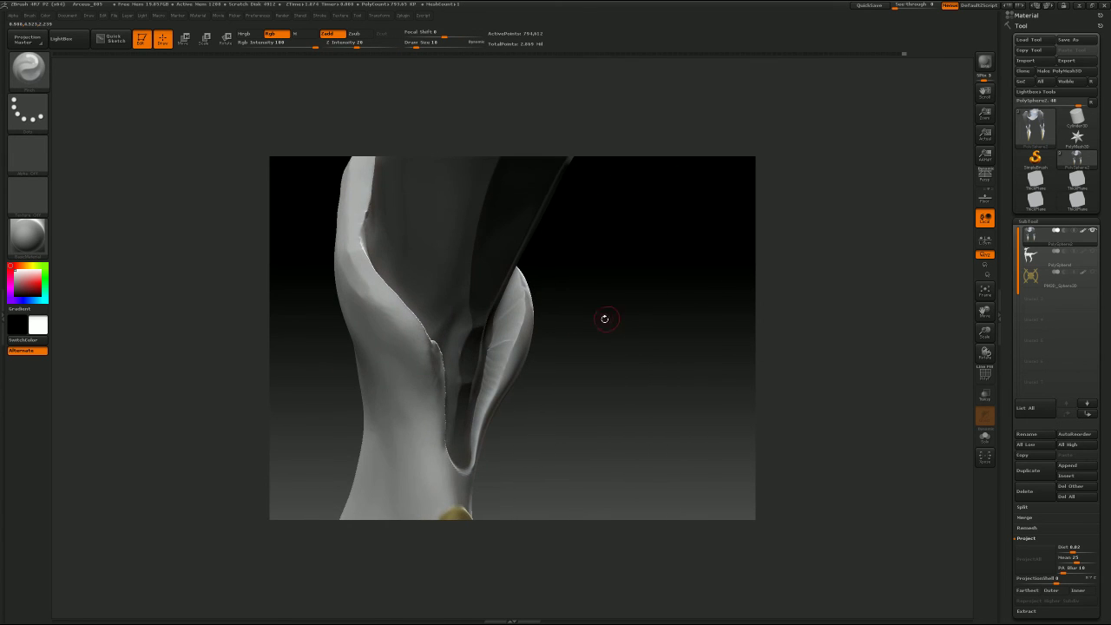
Step: Select the TrimDynamic brush at draw size 20 for the hock rim and clear the mask
key("b")
key("t")
key("d")
key("s")
left_click(524, 317)
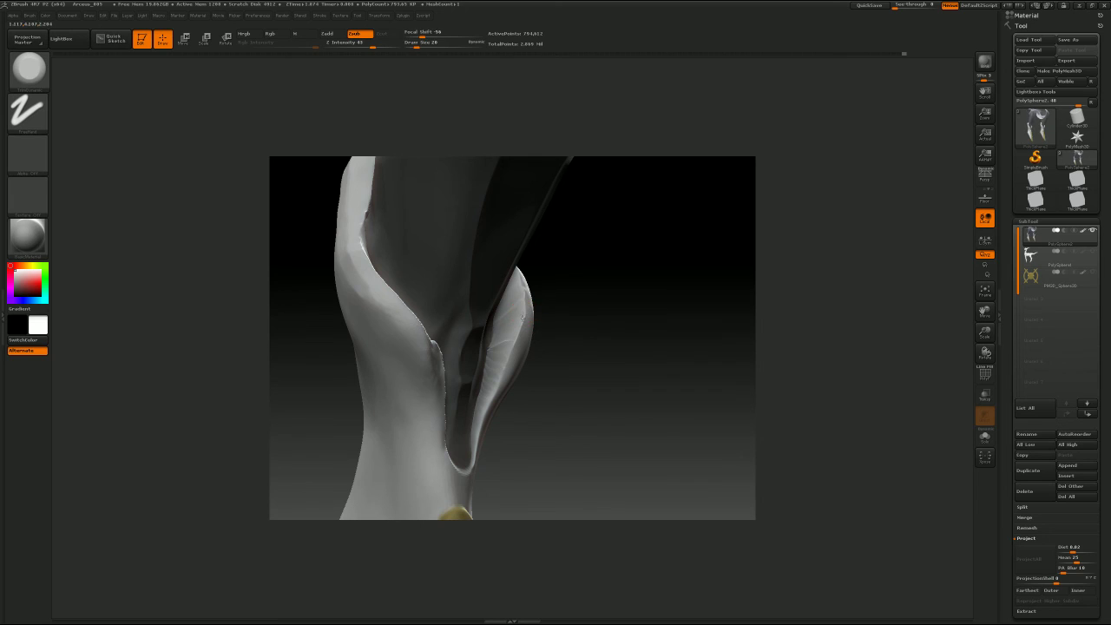
left_click_drag(566, 299, 585, 326, "ctrl")
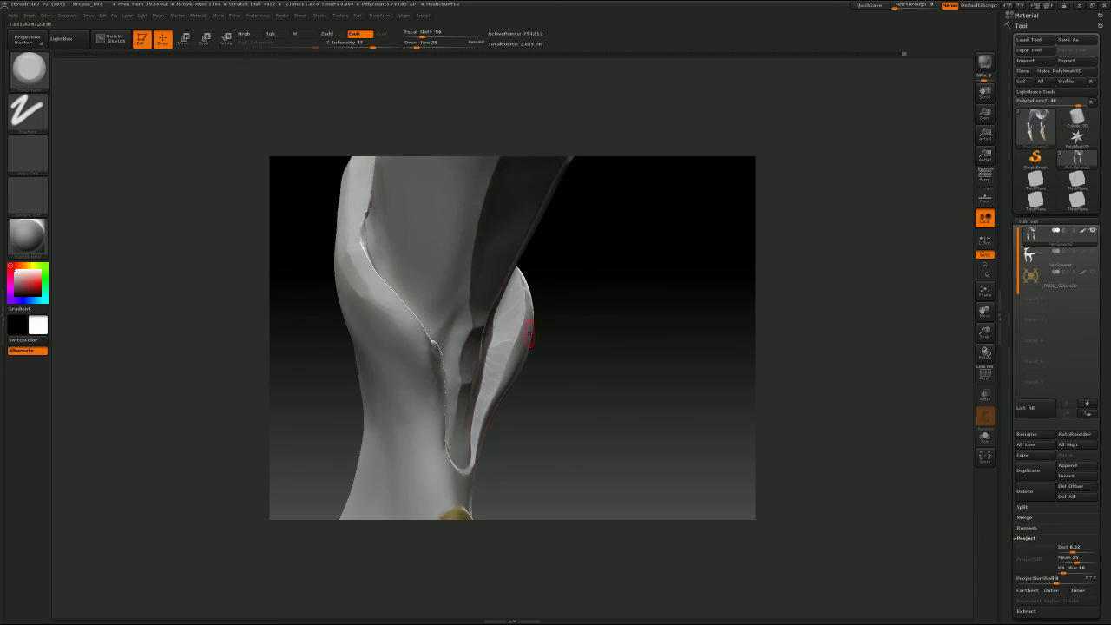
Step: Smooth the inner face of the hock's raised rim beside the central tendon
left_click_drag(513, 333, 507, 324, "shift")
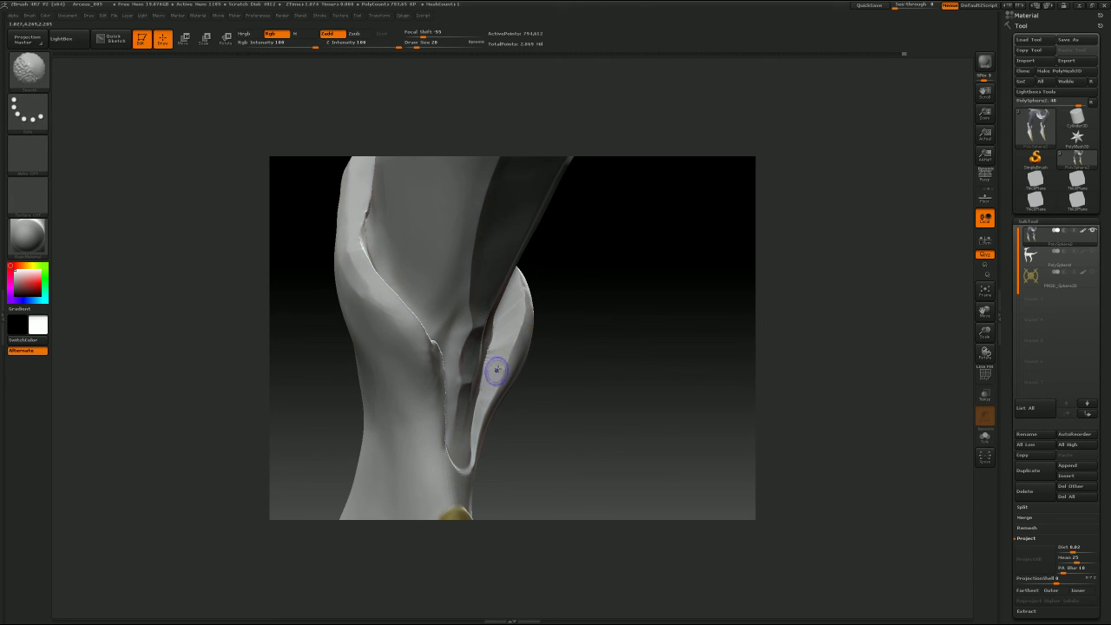
left_click_drag(576, 322, 483, 361, "shift")
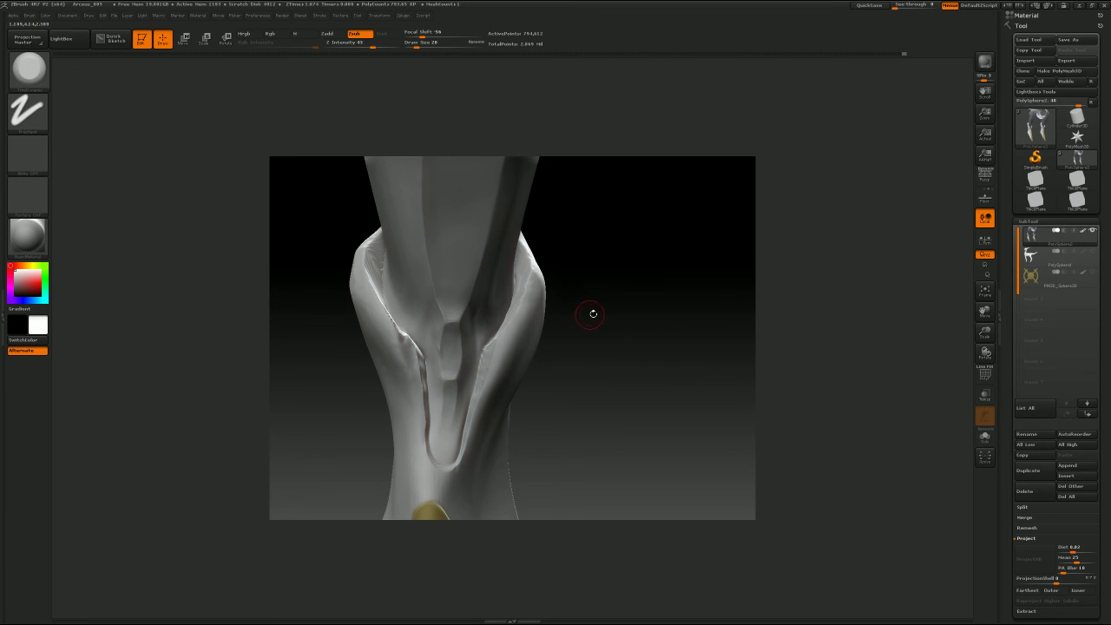
left_click_drag(593, 313, 593, 320)
Step: Reshape the notch on the hock's inner rim using the Move brush at draw size 35
key("b")
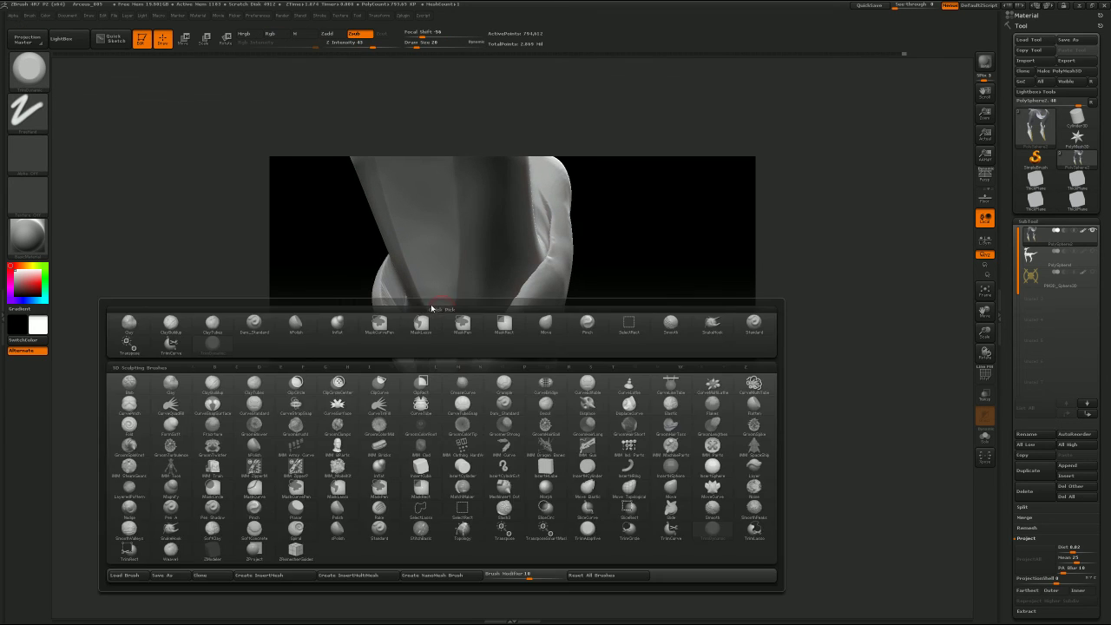
key("m")
key("v")
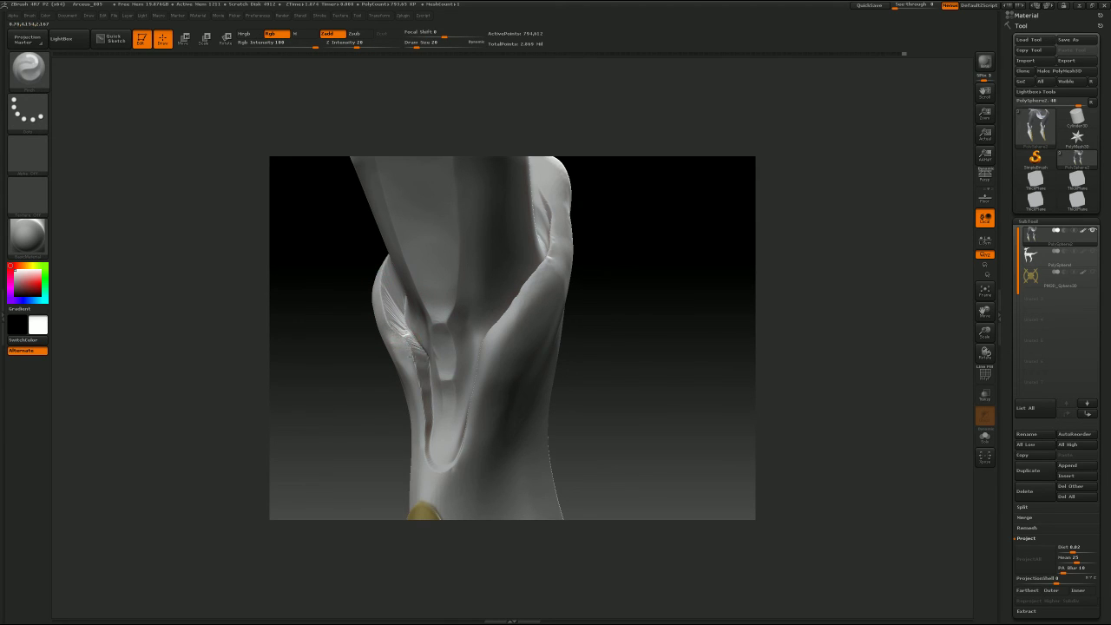
mouse_move(582, 316)
left_mouse_down()
mouse_move(617, 315)
mouse_move(591, 323)
left_mouse_up()
key("s")
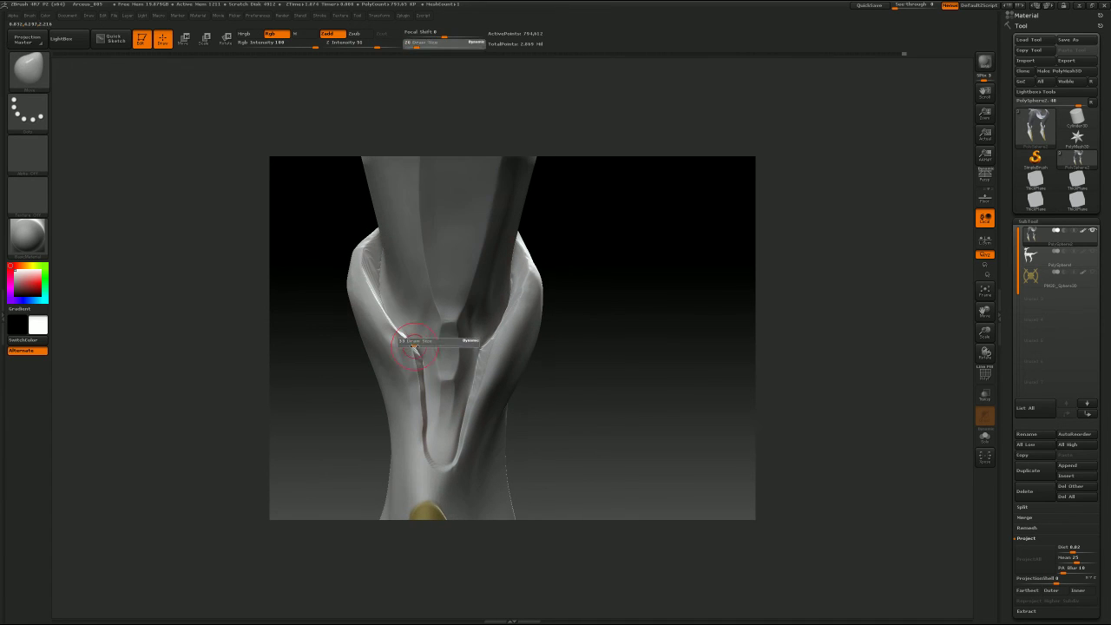
left_click_drag(414, 340, 402, 340)
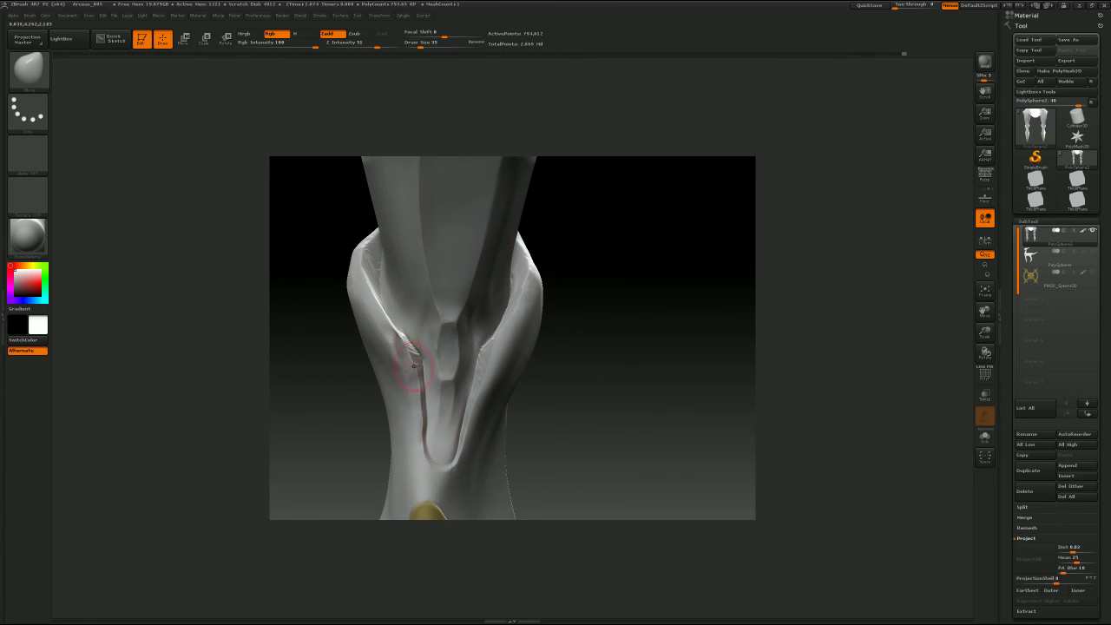
Step: Pull in the edges of the hock's V-shaped groove with small Move brush sizes and smooth its lower end
key("s")
left_click(417, 373)
key("s")
left_click(425, 417)
left_click_drag(417, 421, 412, 422)
key("s")
left_click(420, 437)
key("s")
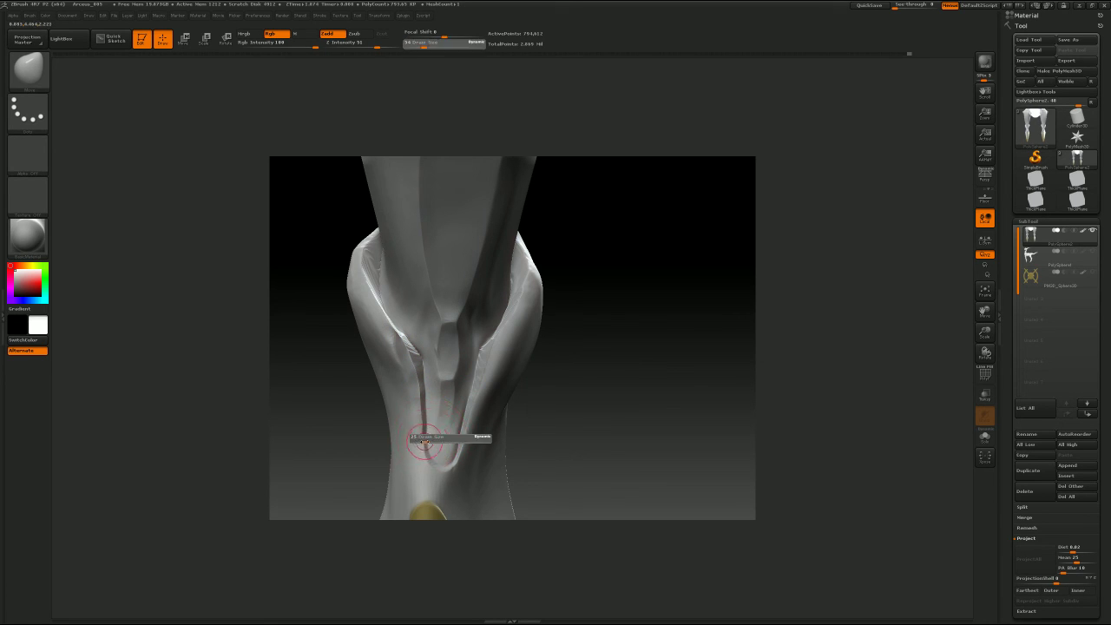
left_click(423, 443)
left_click_drag(437, 470, 436, 480, "shift")
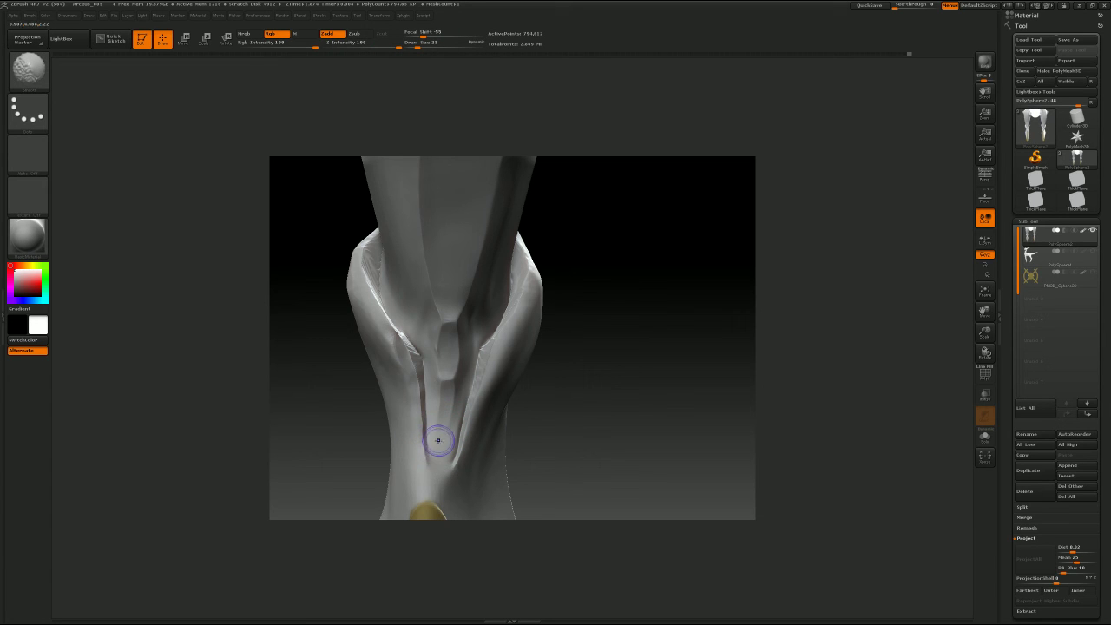
Step: Smooth the lower end of the hock's groove and reshape the rim's side edge with the Move brush at draw size 77
left_click_drag(439, 440, 445, 442, "shift")
mouse_move(608, 318)
left_mouse_down("alt")
mouse_move(604, 328)
mouse_move(650, 295)
mouse_move(655, 327)
left_mouse_up("alt")
key("s")
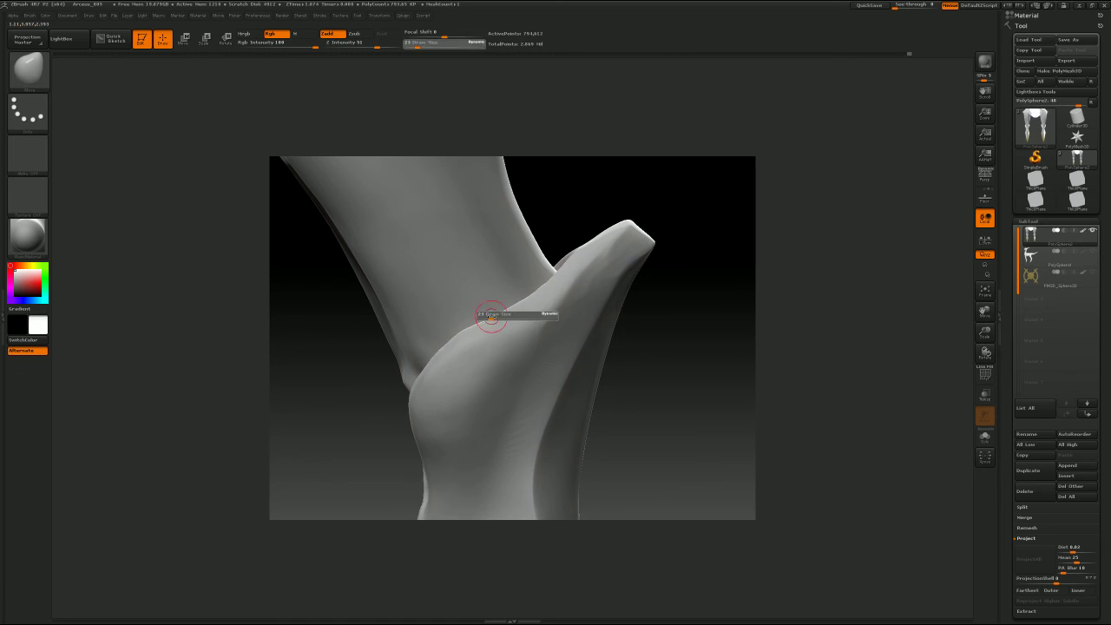
left_click(494, 321)
left_click_drag(494, 321, 494, 314)
key("s")
left_click(483, 324)
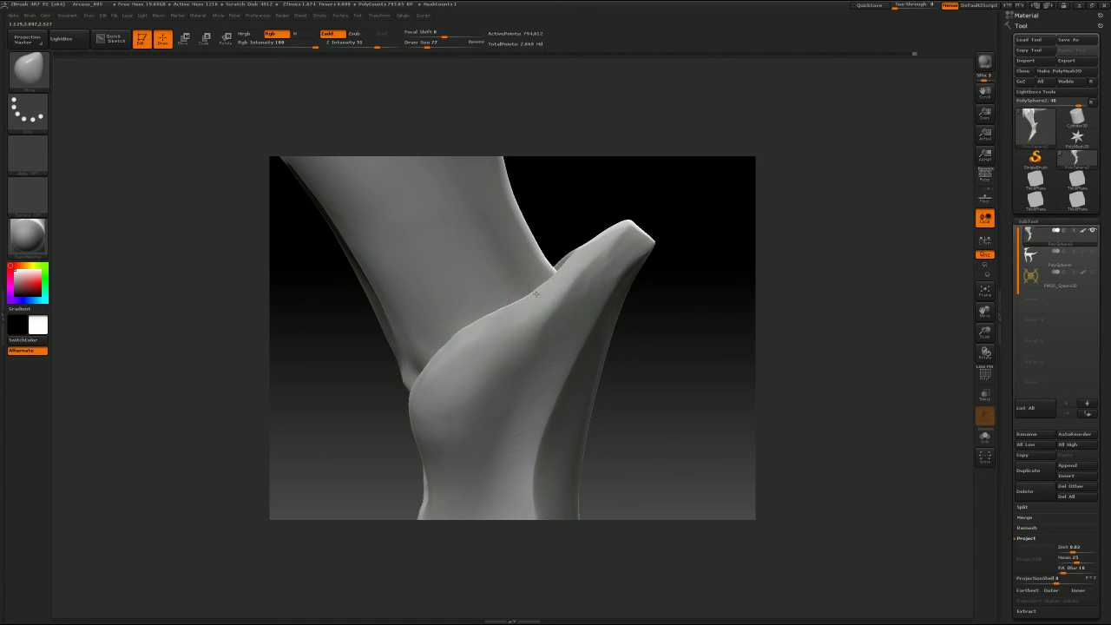
mouse_move(695, 271)
left_mouse_down()
mouse_move(701, 310)
mouse_move(582, 366)
mouse_move(587, 283)
left_mouse_up()
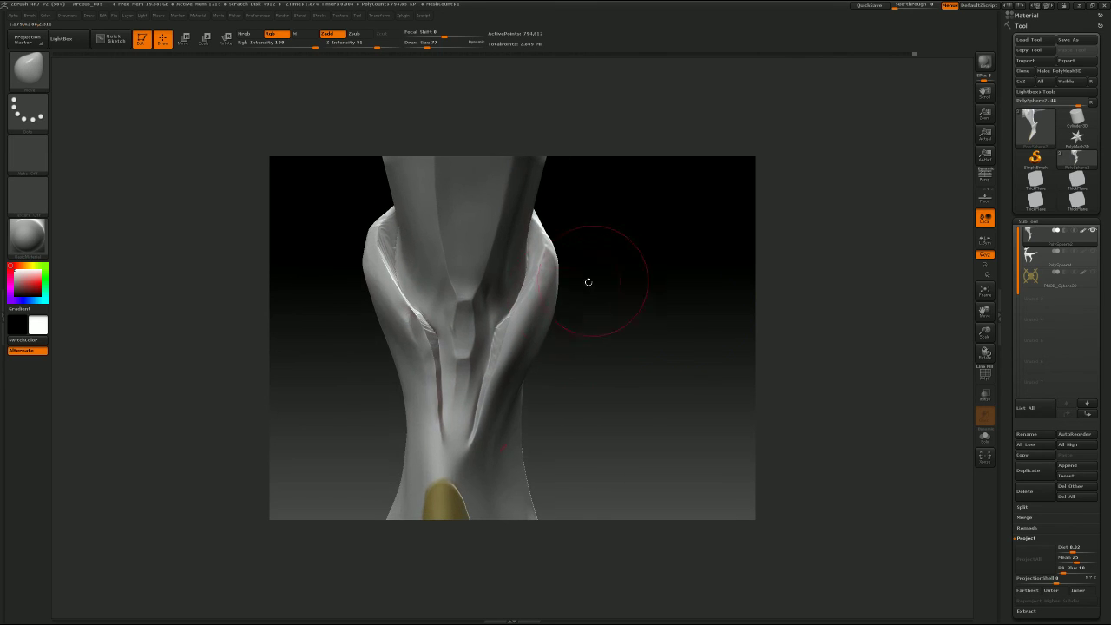
Step: Try to pull the lower end of the hock's V-shaped groove downward with a smaller Move brush
key("s")
left_click(461, 429)
left_click_drag(459, 435, 459, 451)
key("ctrl+z")
Step: Try to push in the hock rim's side just below its raised tip using the Move brush
key("b")
key("m")
key("v")
mouse_move(687, 316)
left_mouse_down()
mouse_move(578, 351)
mouse_move(670, 313)
mouse_move(628, 338)
mouse_move(638, 335)
left_mouse_up()
key("b")
key("m")
key("v")
key("bracketright")
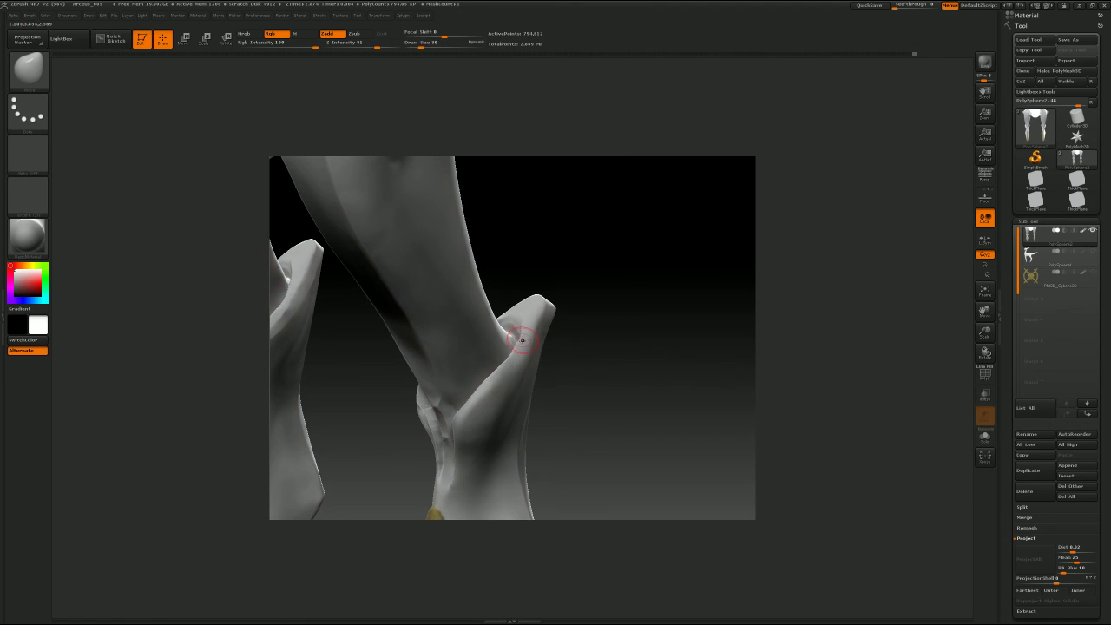
left_click_drag(523, 340, 513, 355)
key("ctrl+z")
Step: Select the TrimDynamic brush and flatten the inner face of the hock's raised rim
key("b")
key("t")
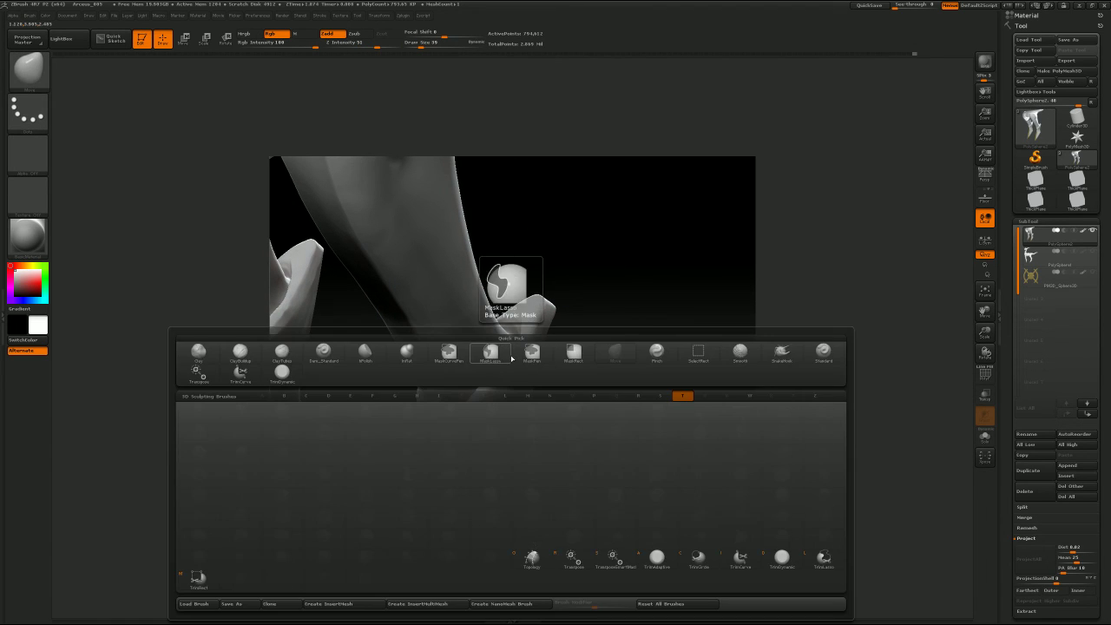
key("d")
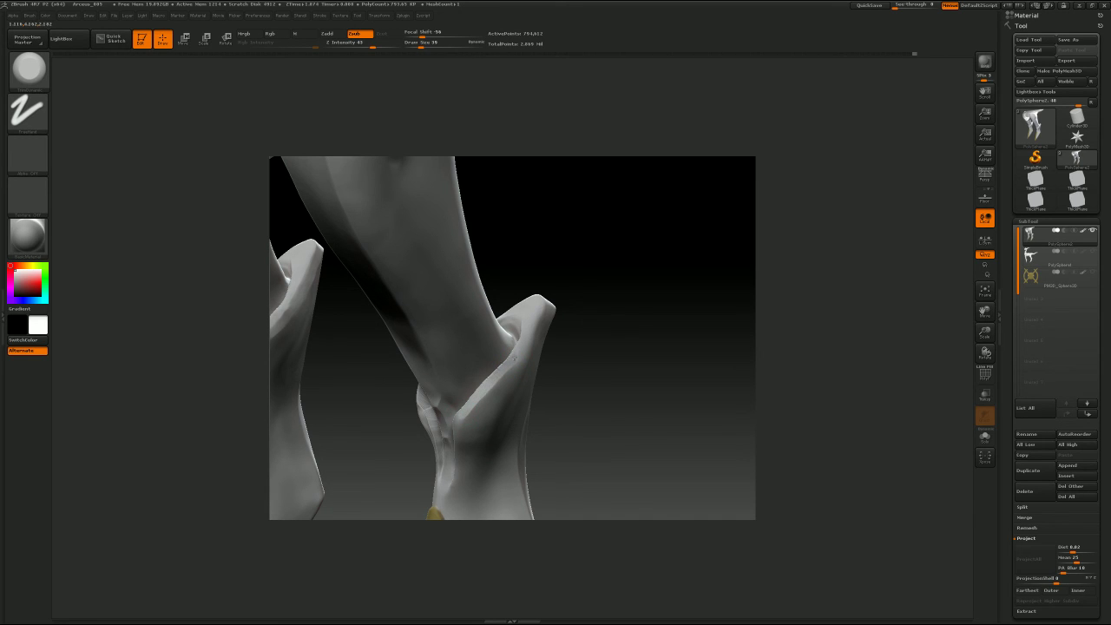
mouse_move(532, 323)
left_mouse_down()
mouse_move(519, 320)
mouse_move(518, 352)
left_mouse_up()
key("ctrl+z")
mouse_move(579, 339)
left_mouse_down()
mouse_move(608, 345)
mouse_move(512, 373)
left_mouse_up()
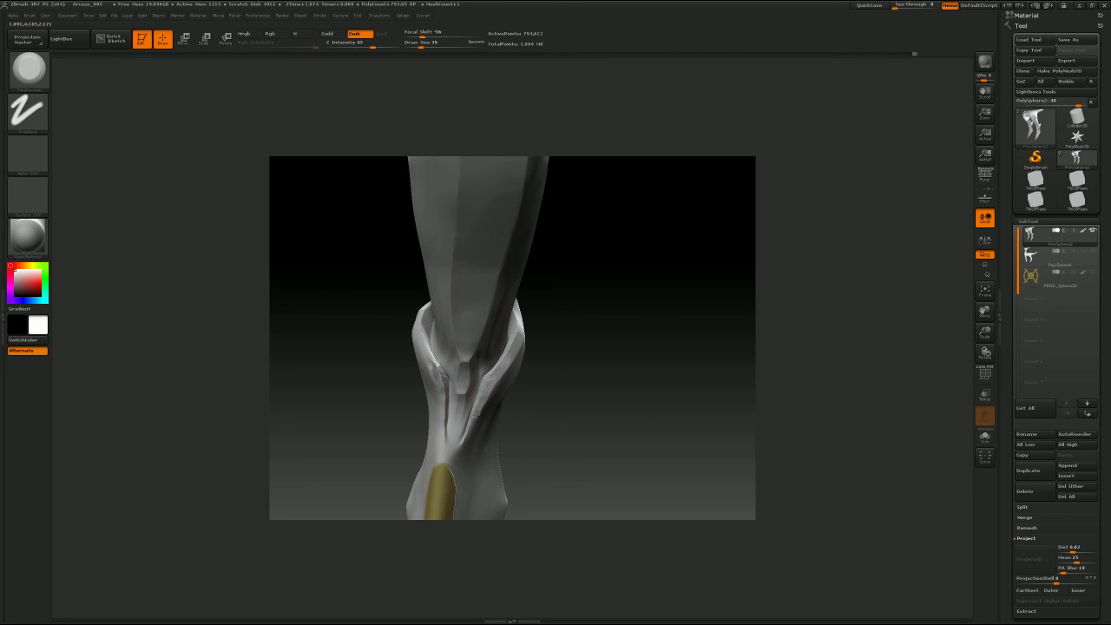
left_click_drag(609, 342, 642, 310)
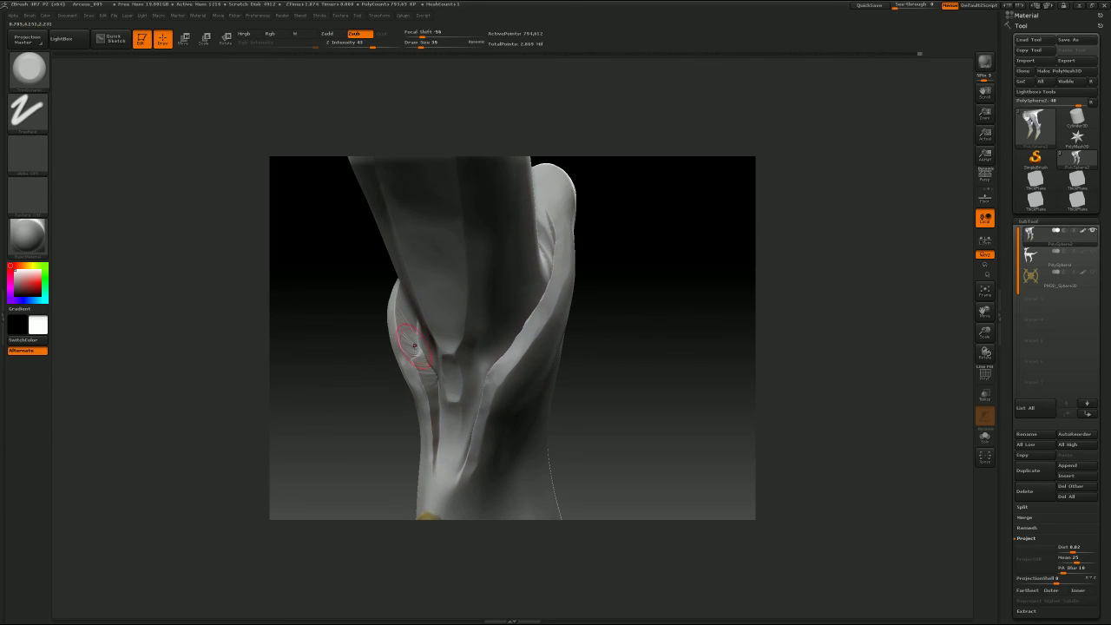
mouse_move(415, 346)
left_mouse_down()
mouse_move(411, 332)
mouse_move(409, 360)
mouse_move(404, 336)
left_mouse_up()
left_click_drag(651, 305, 662, 305)
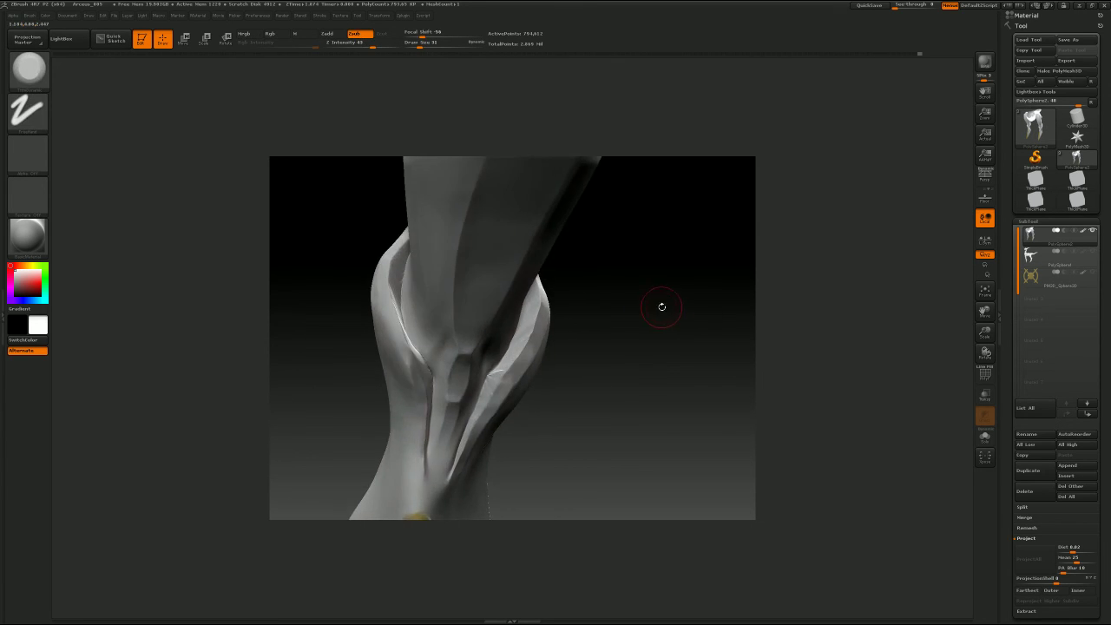
Step: Flatten the outer front face of the hock's rim down beside the central groove with a resized TrimDynamic brush
key("s")
left_click_drag(392, 326, 395, 326)
left_click_drag(398, 315, 409, 377)
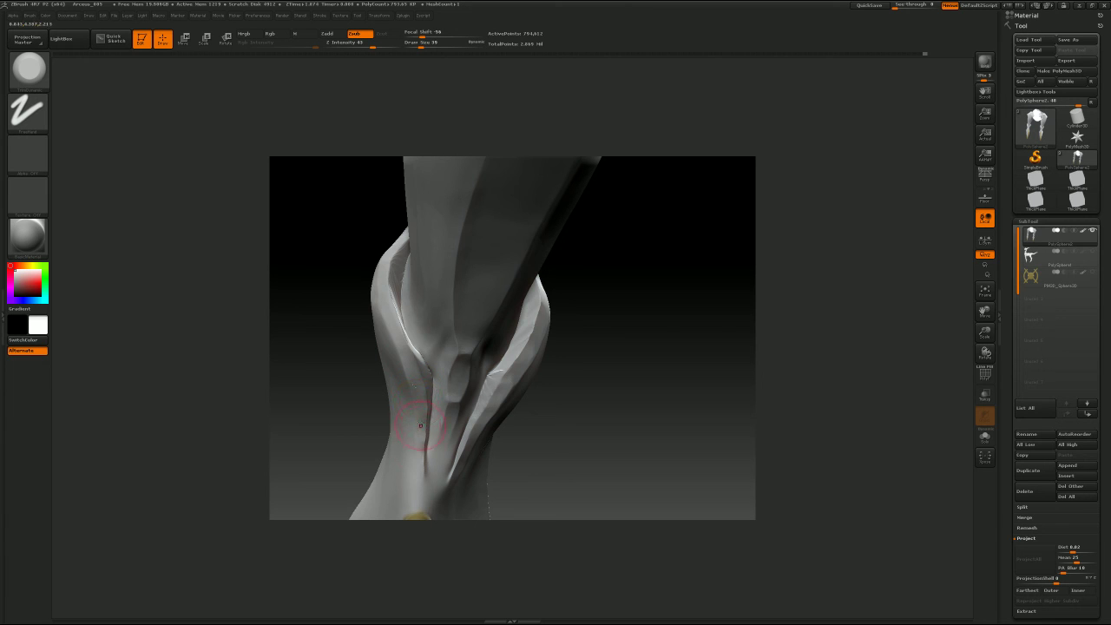
mouse_move(621, 309)
left_mouse_down()
mouse_move(648, 326)
mouse_move(643, 370)
left_mouse_up()
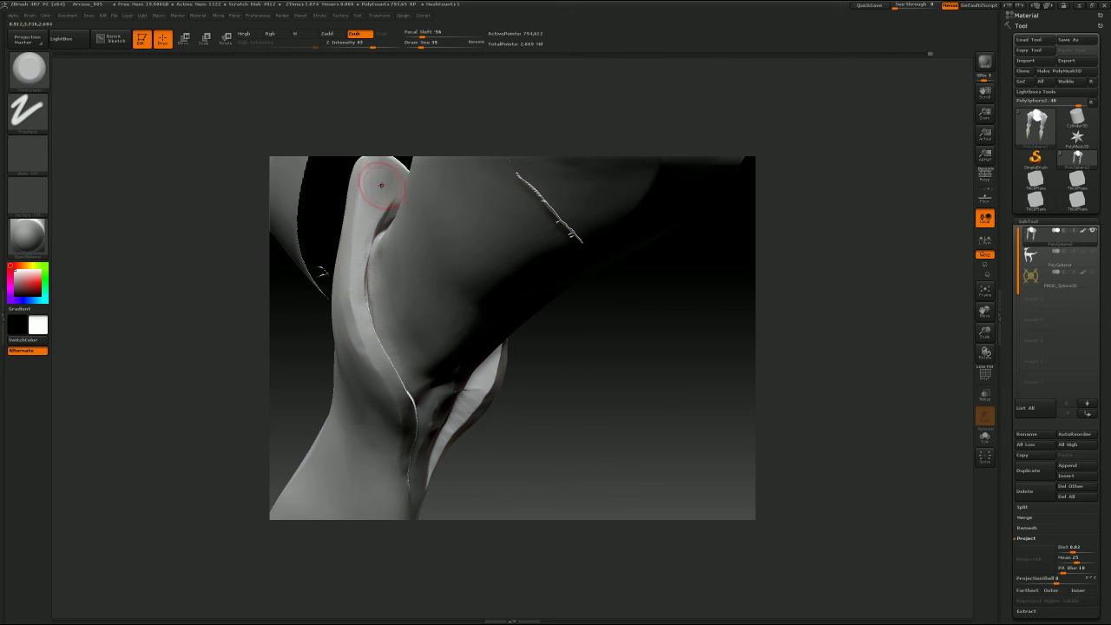
Step: Unhide the rest of the Arceus body and make the golden ring subtool active and visible
mouse_move(577, 263)
left_mouse_down()
mouse_move(596, 293)
mouse_move(610, 289)
mouse_move(628, 305)
mouse_move(528, 330)
mouse_move(465, 369)
mouse_move(527, 364)
left_mouse_up()
left_click_drag(648, 304, 572, 319, "alt")
mouse_move(695, 276)
left_mouse_down("alt")
mouse_move(682, 277)
mouse_move(694, 292)
mouse_move(646, 308)
left_mouse_up("alt")
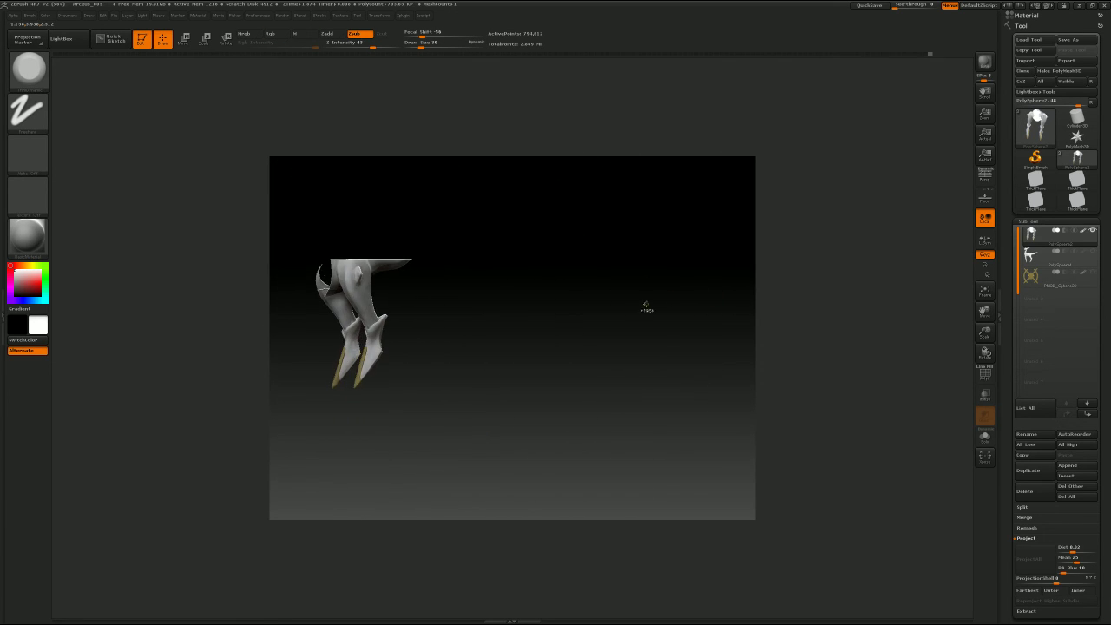
key("ctrl+shift")
left_click_drag(601, 337, 752, 309, "ctrl+shift")
left_click(573, 330, "ctrl+shift")
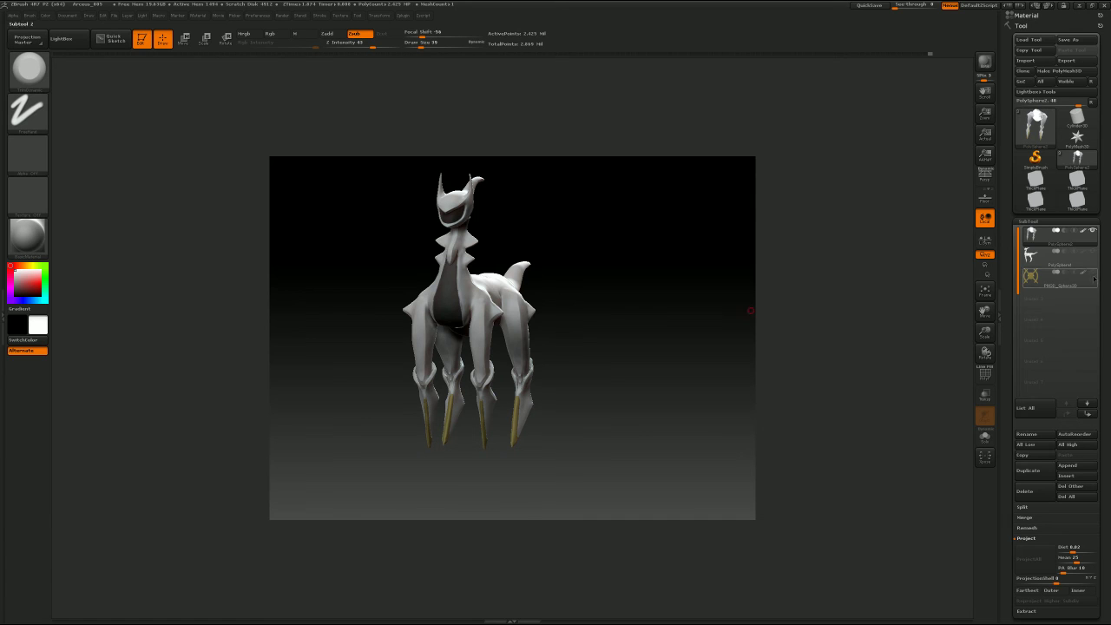
left_click(1031, 277)
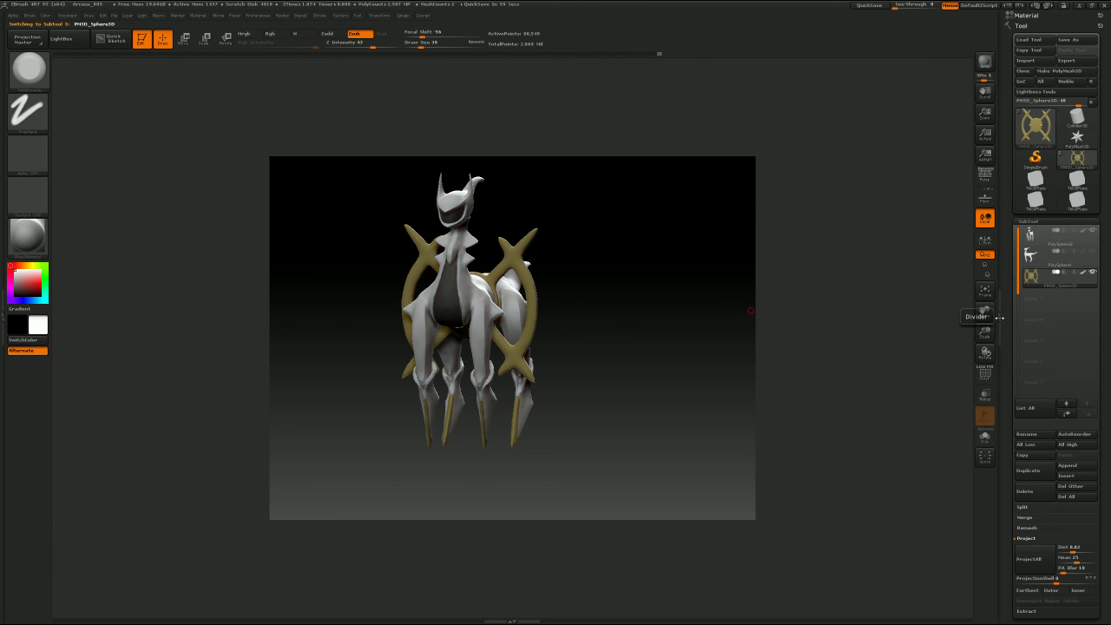
left_click_drag(699, 402, 650, 396)
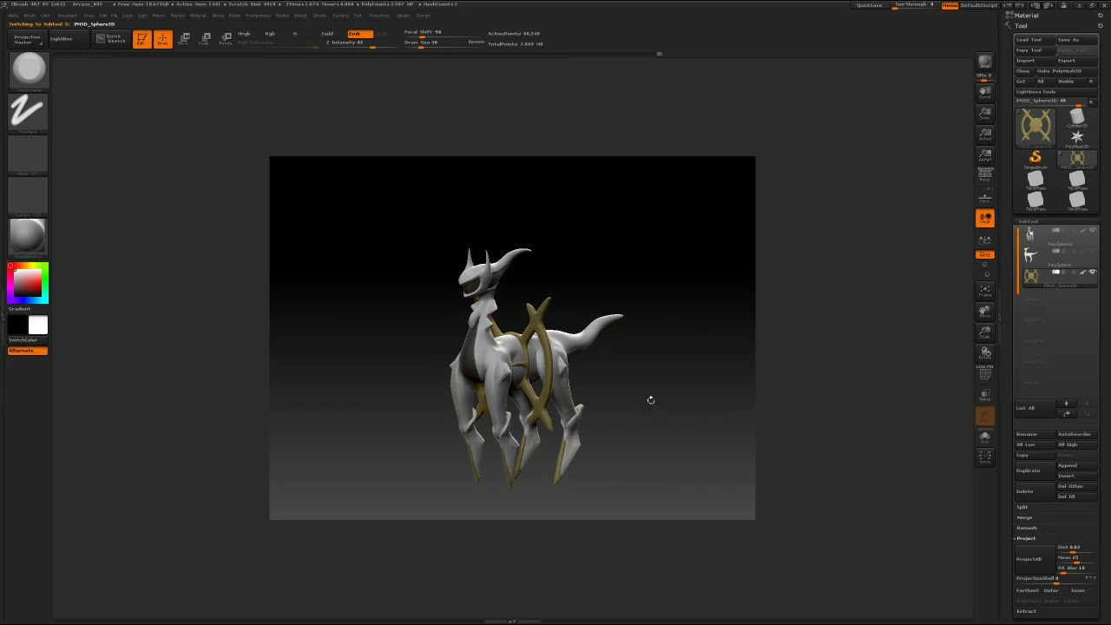